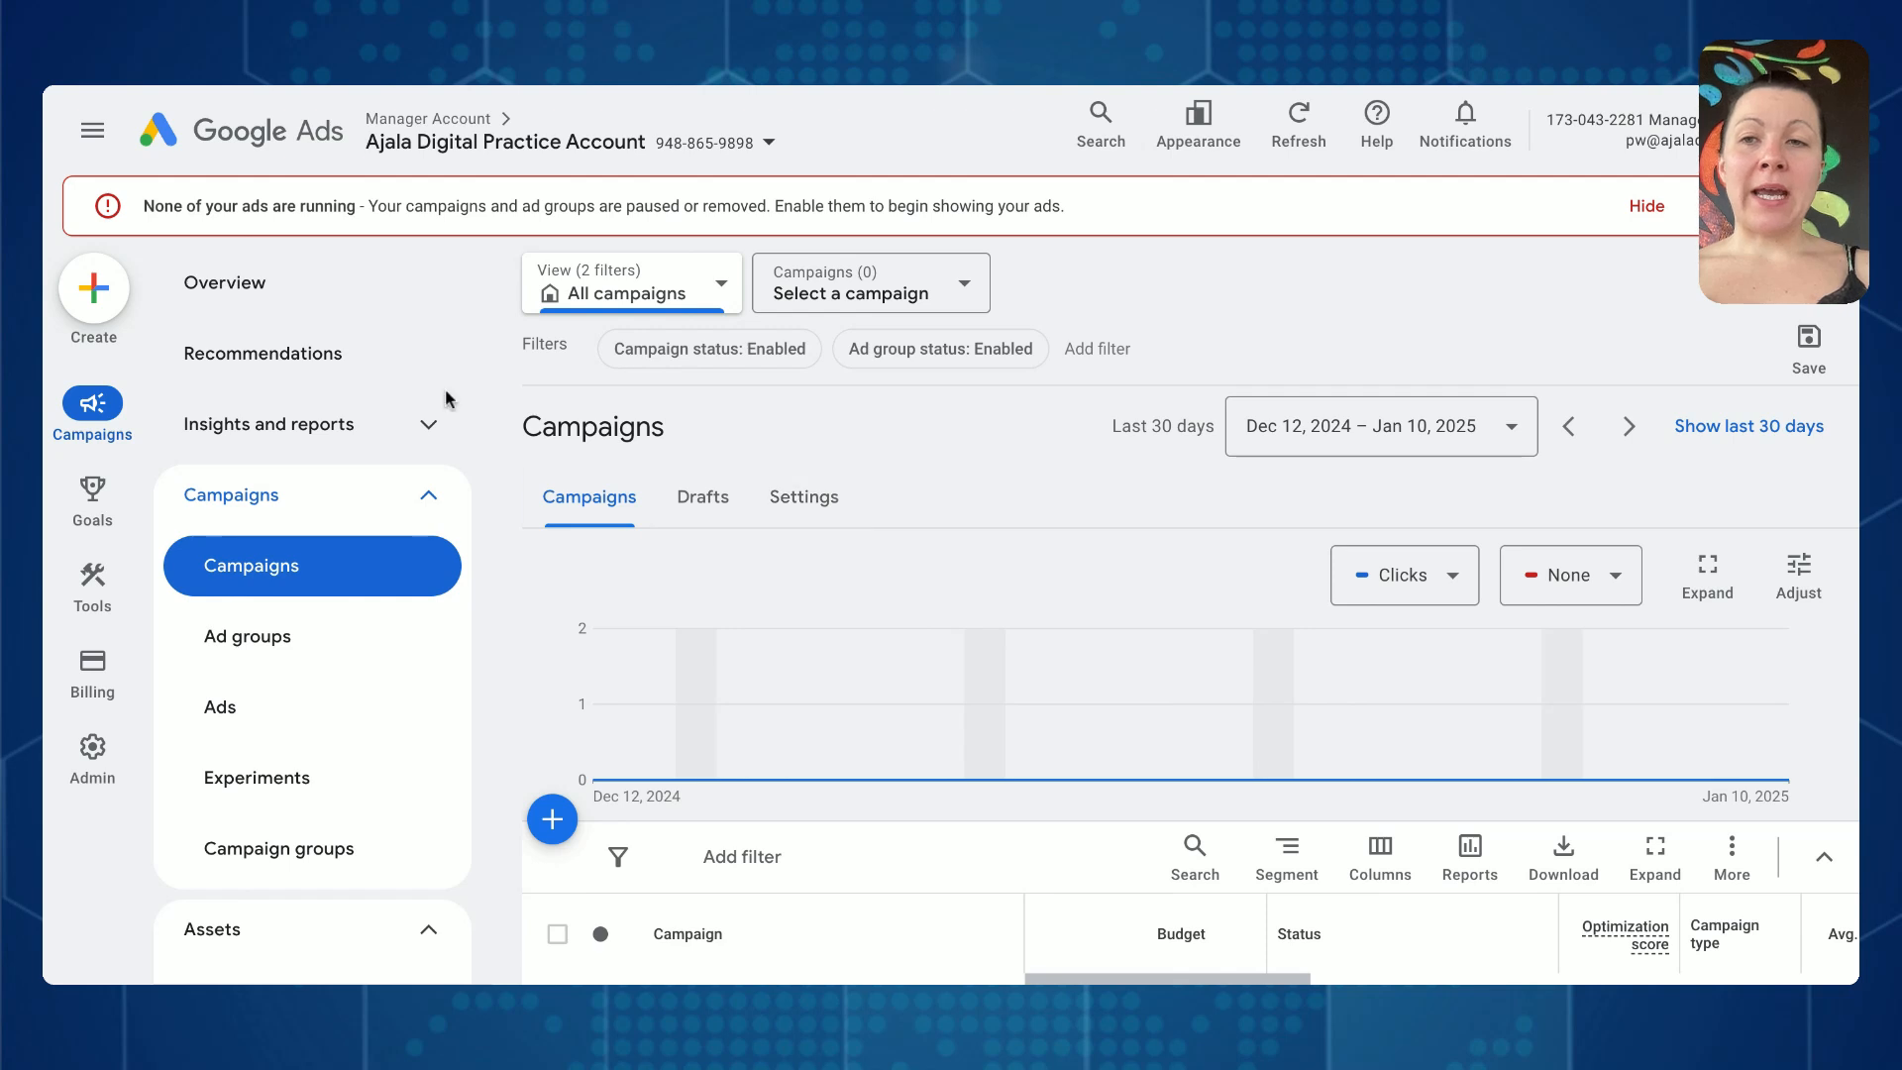
# - Start creating a new campaign from the Campaigns page
pyautogui.click(328, 266)
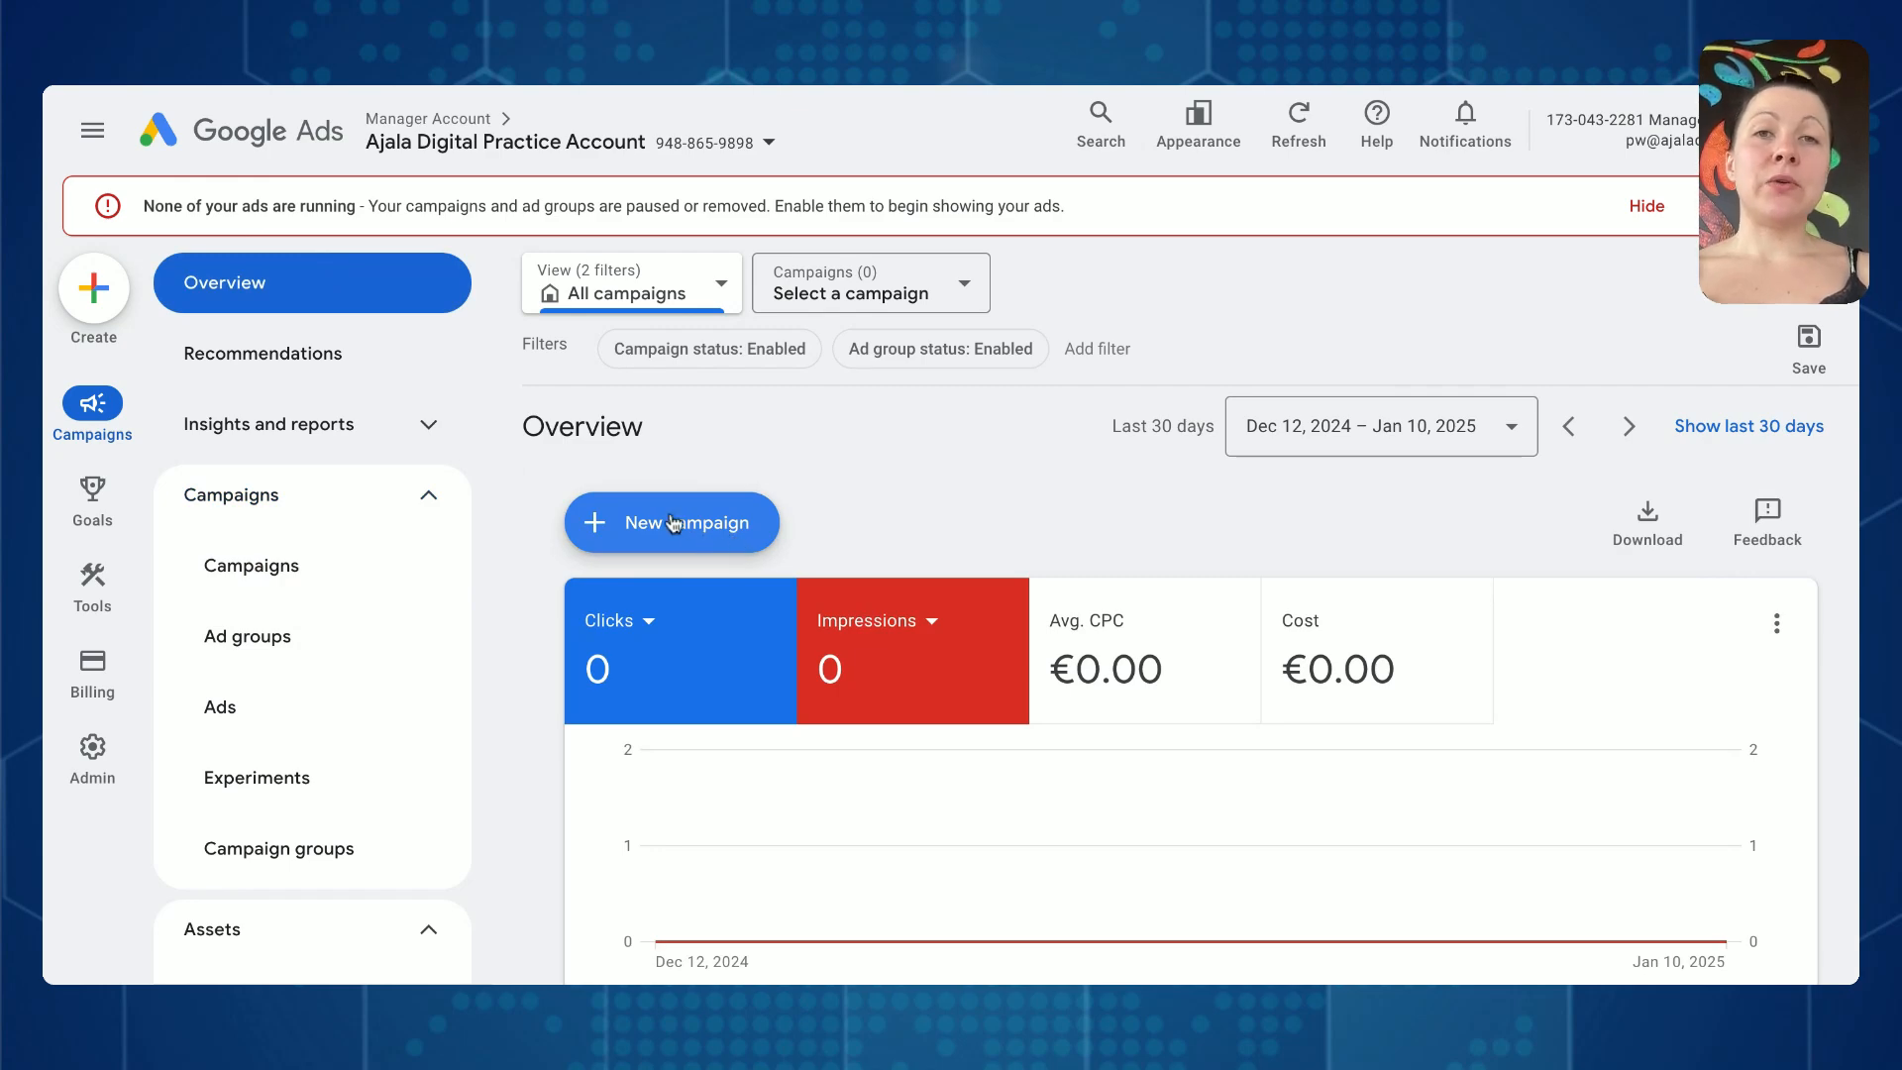
pyautogui.click(304, 560)
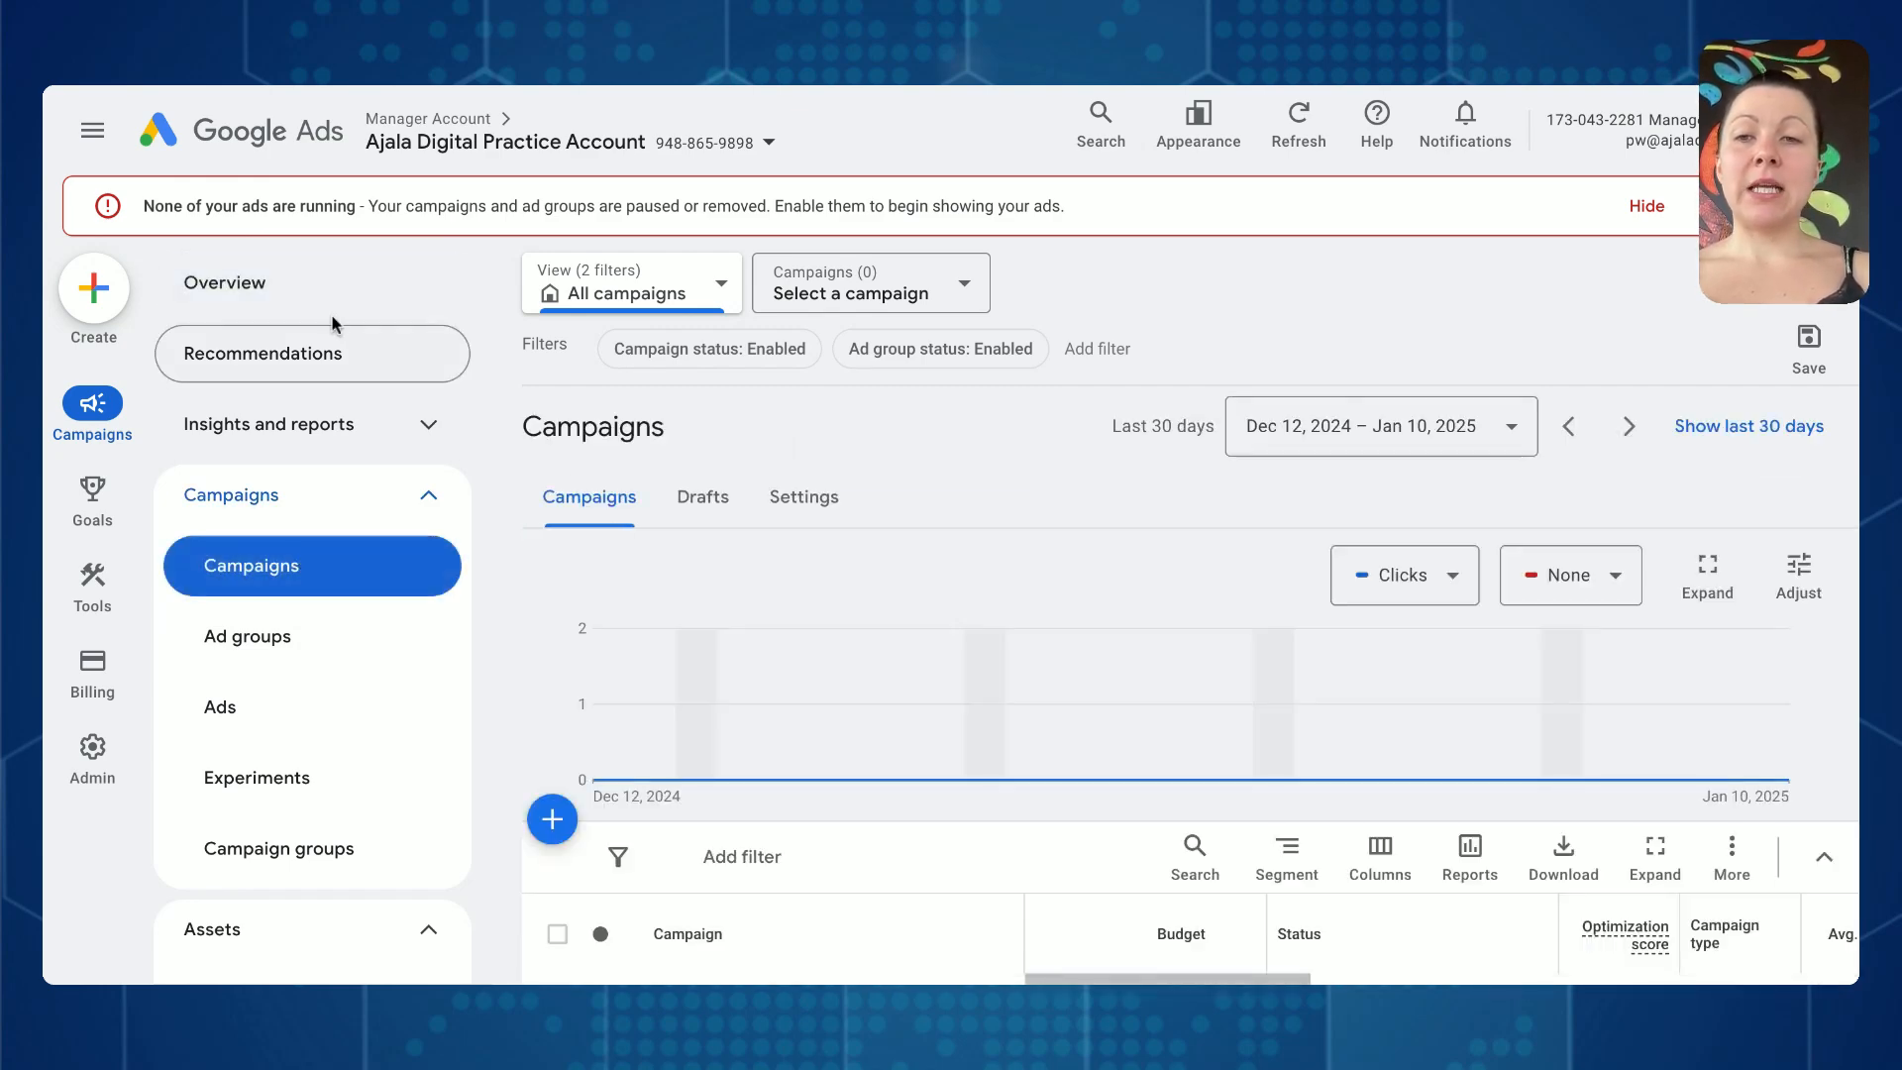
pyautogui.click(551, 818)
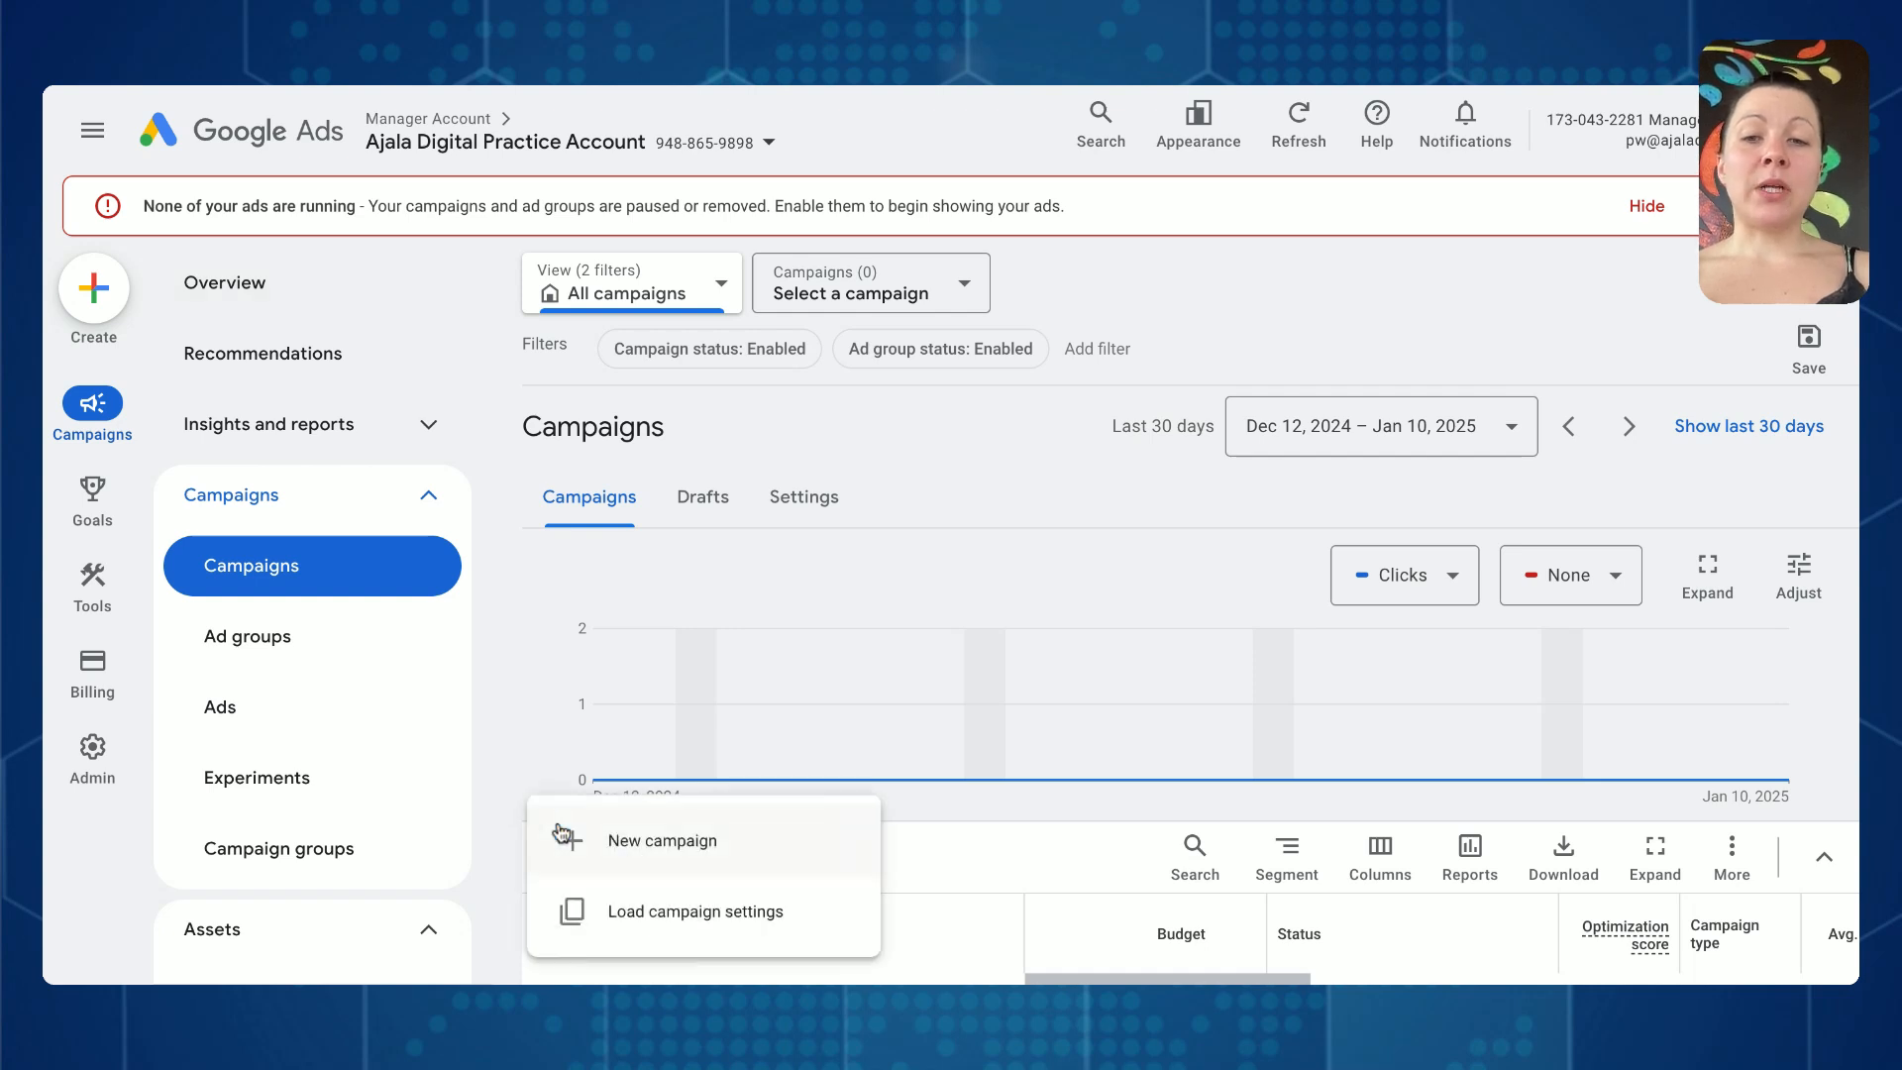
pyautogui.click(662, 858)
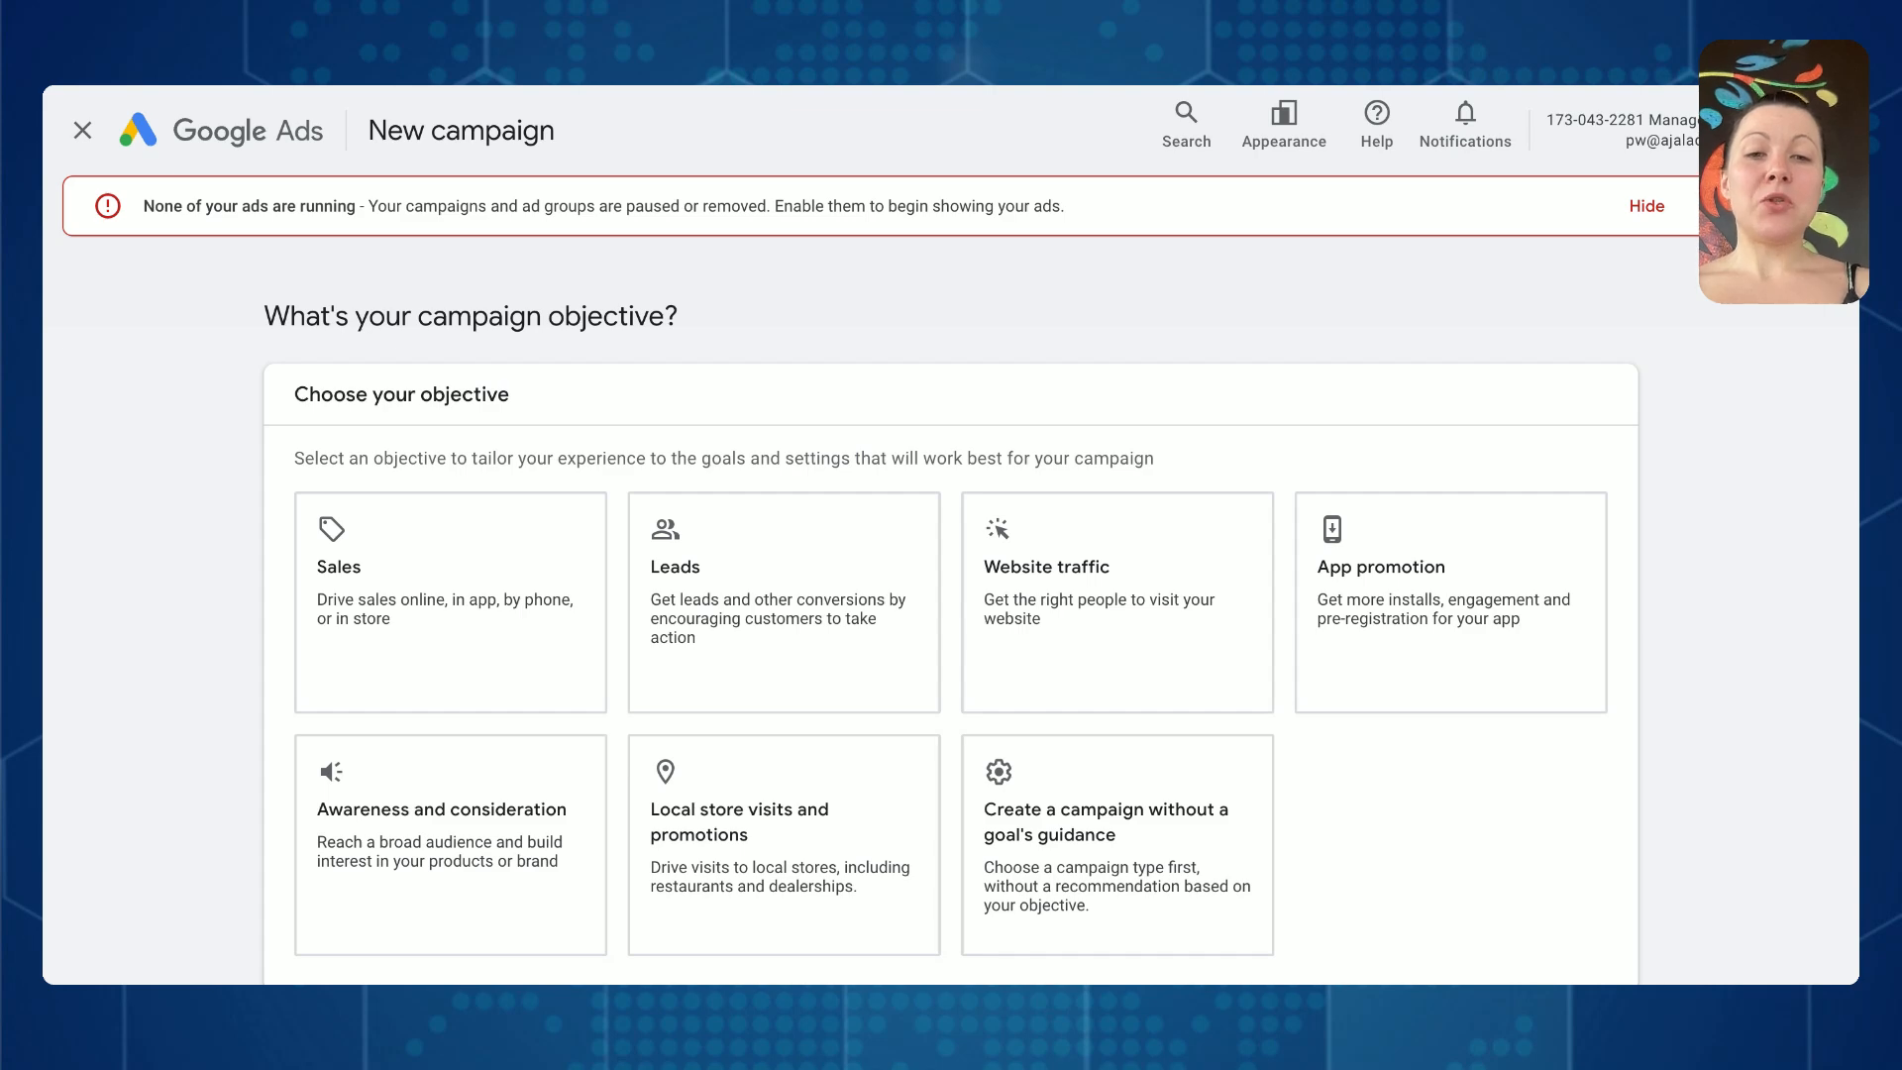
# - Choose to create the campaign without a goal's guidance, using Search as its type, and proceed past the conversion goals
pyautogui.click(1137, 810)
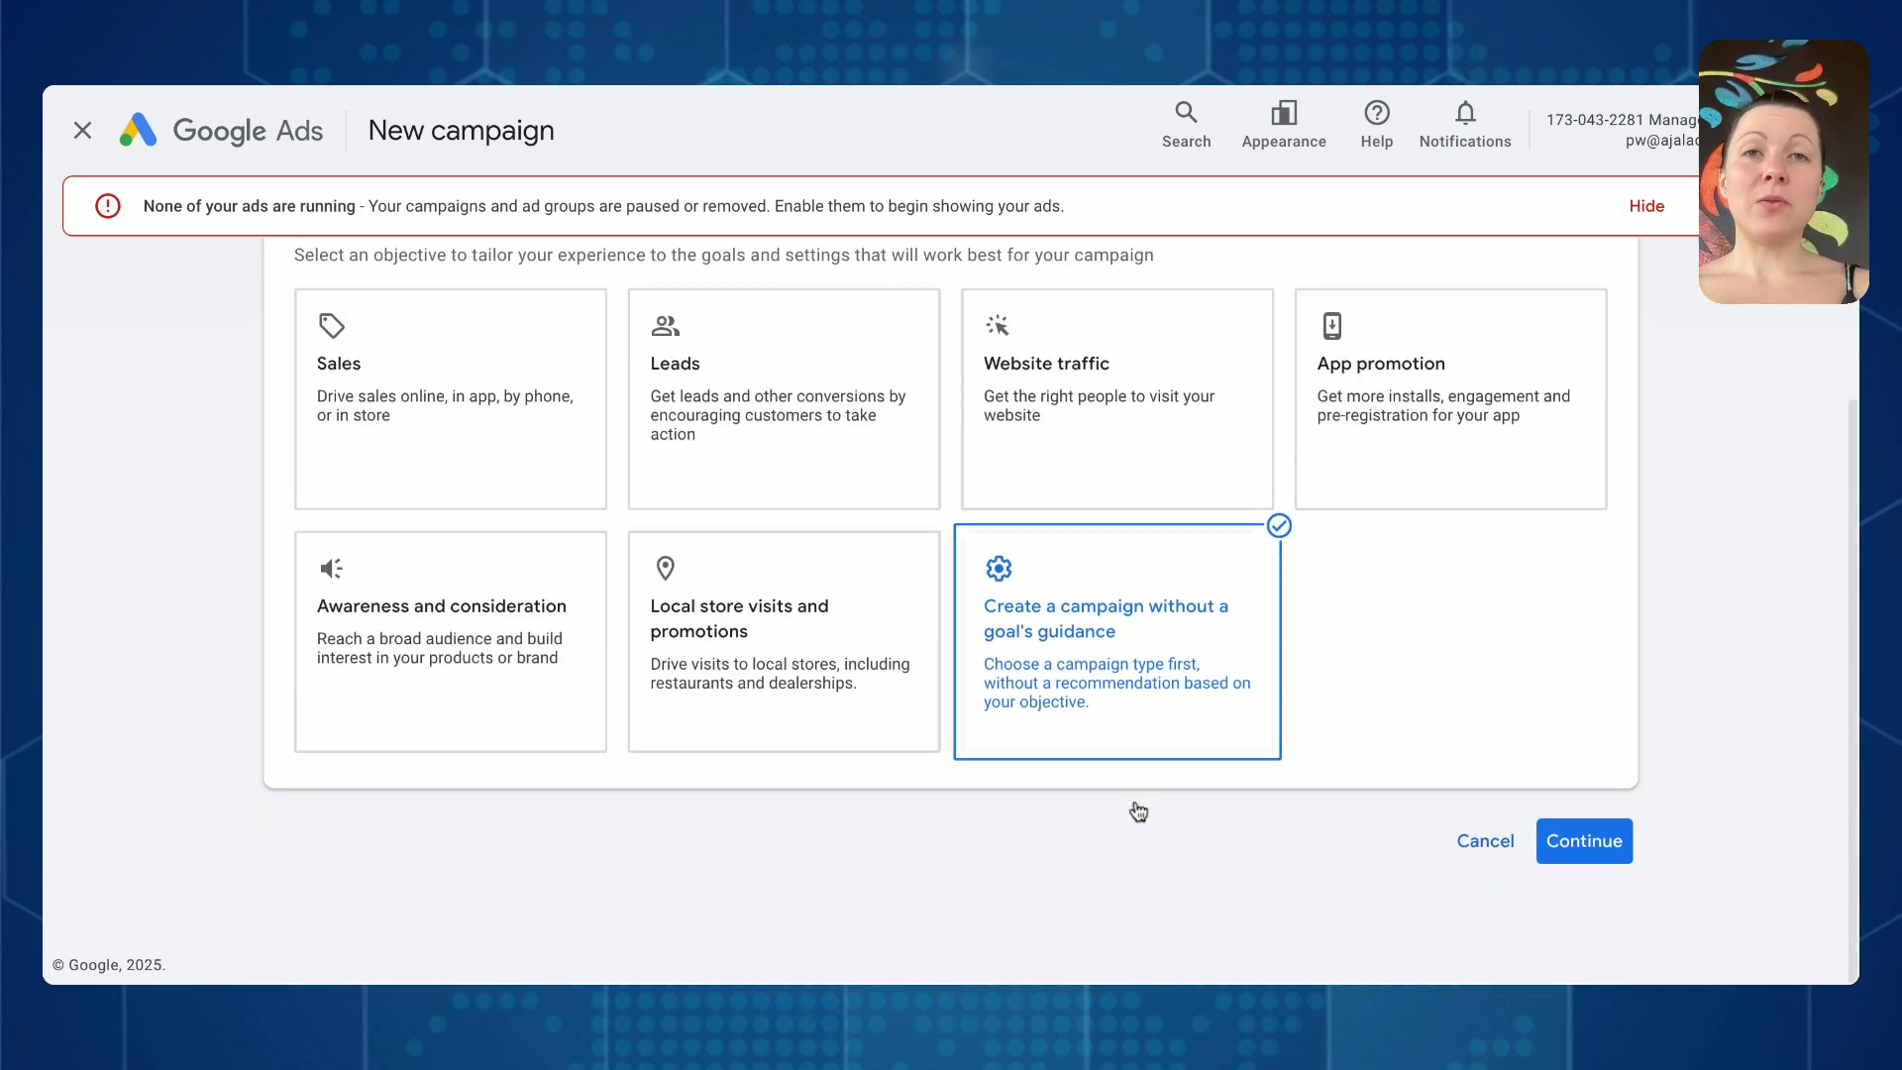
pyautogui.click(385, 427)
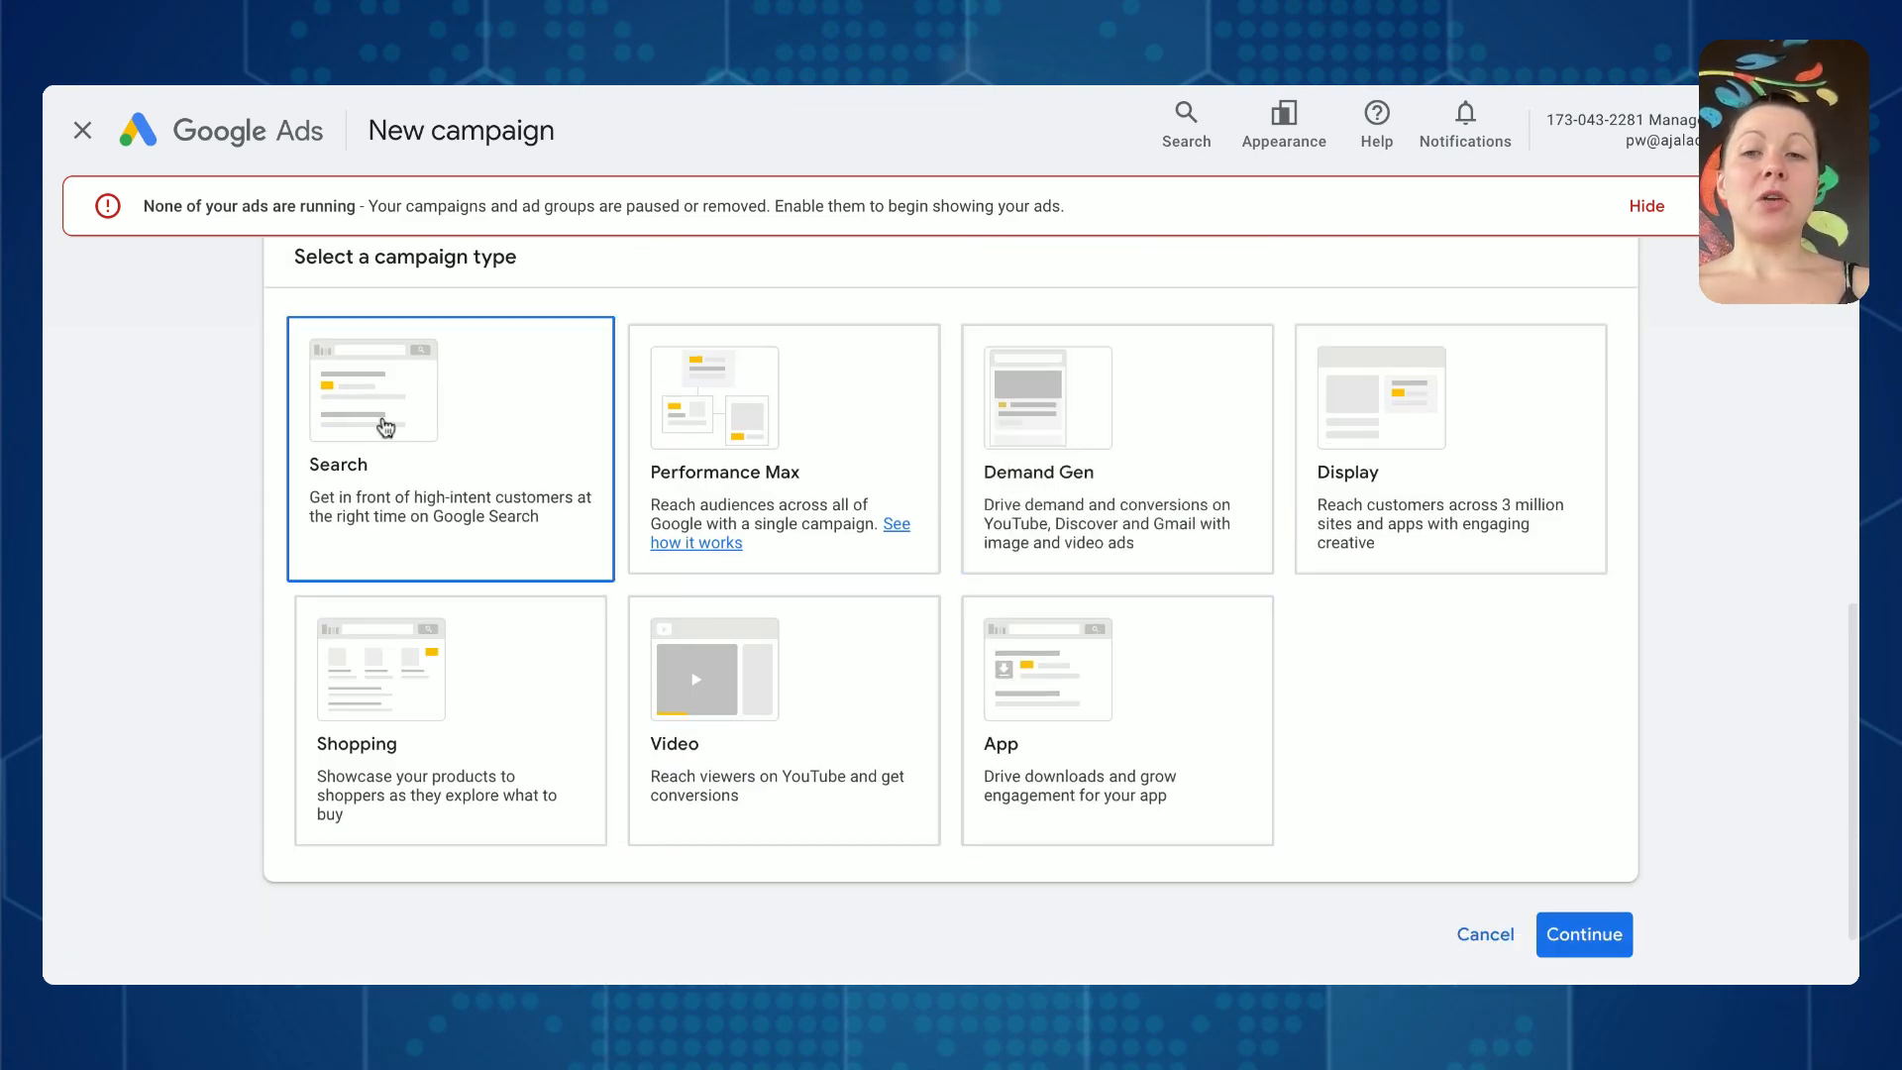
pyautogui.click(386, 427)
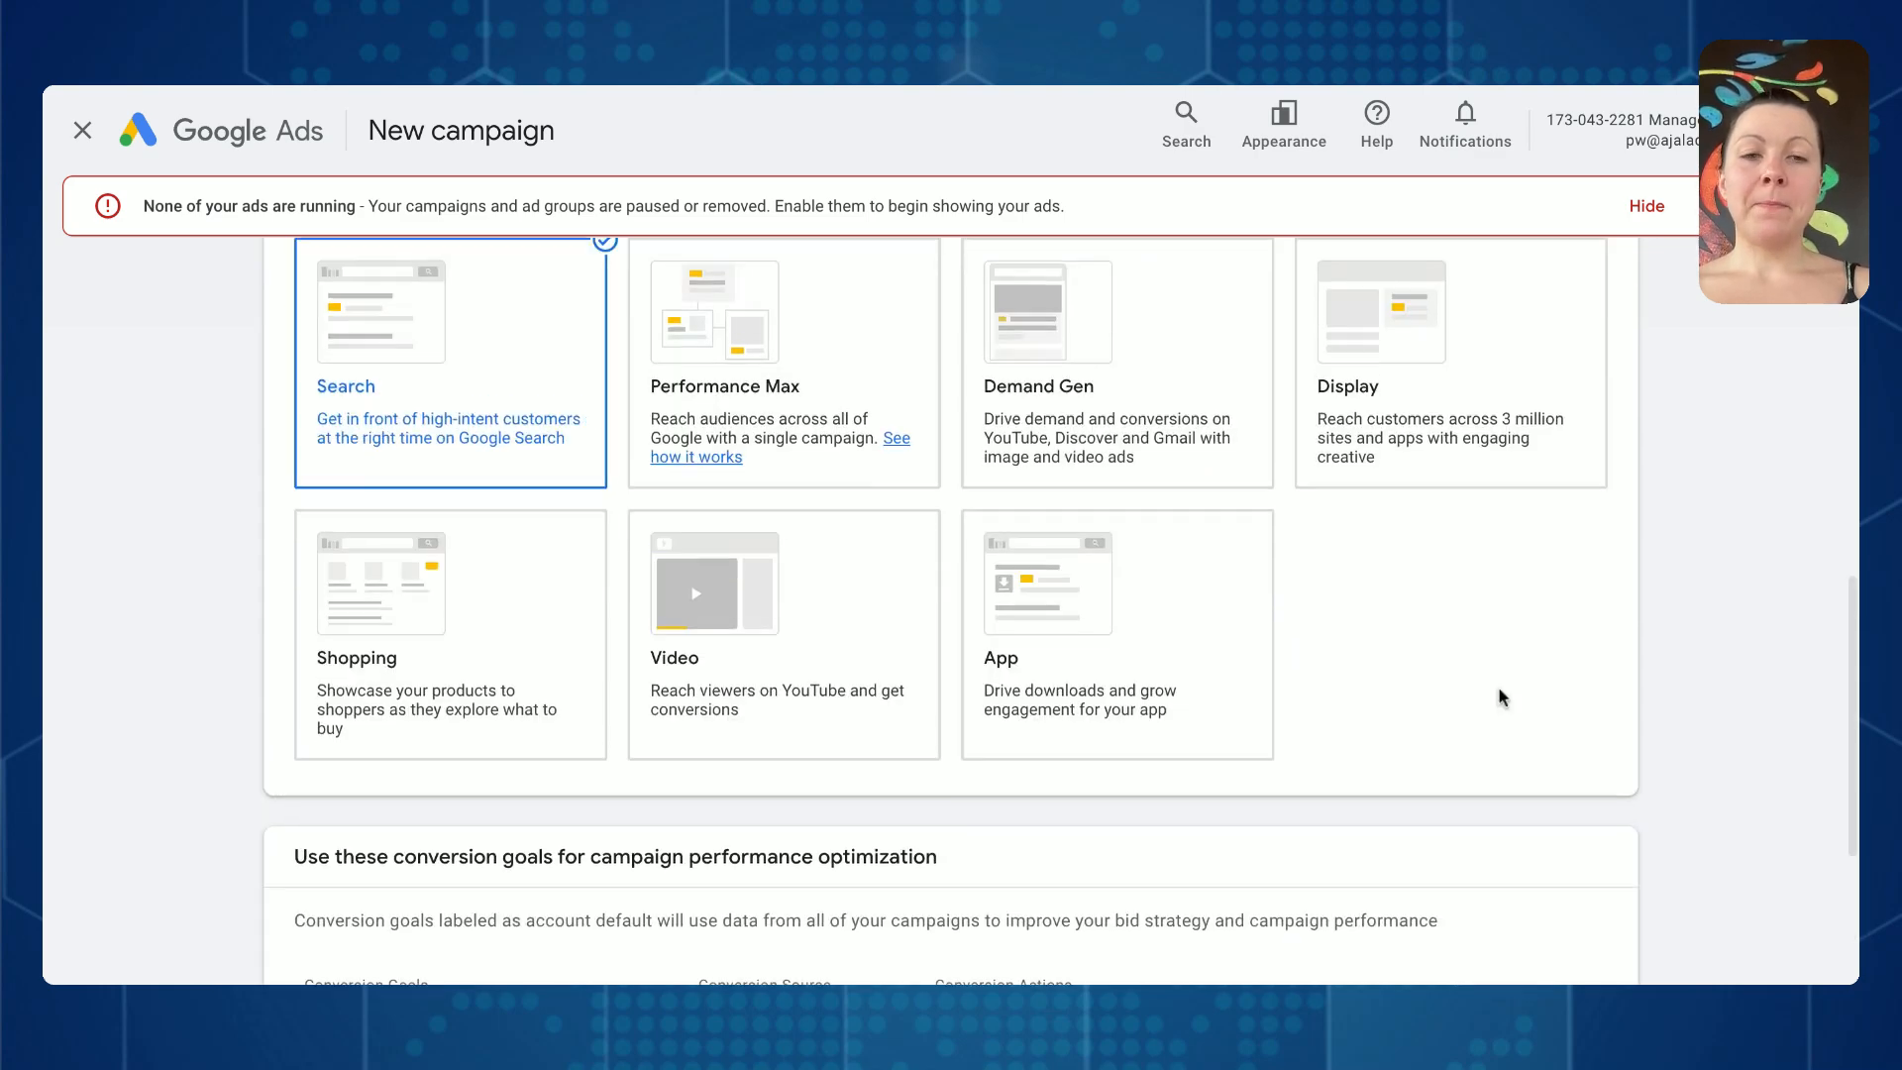
pyautogui.scroll(-3, 1558, 748)
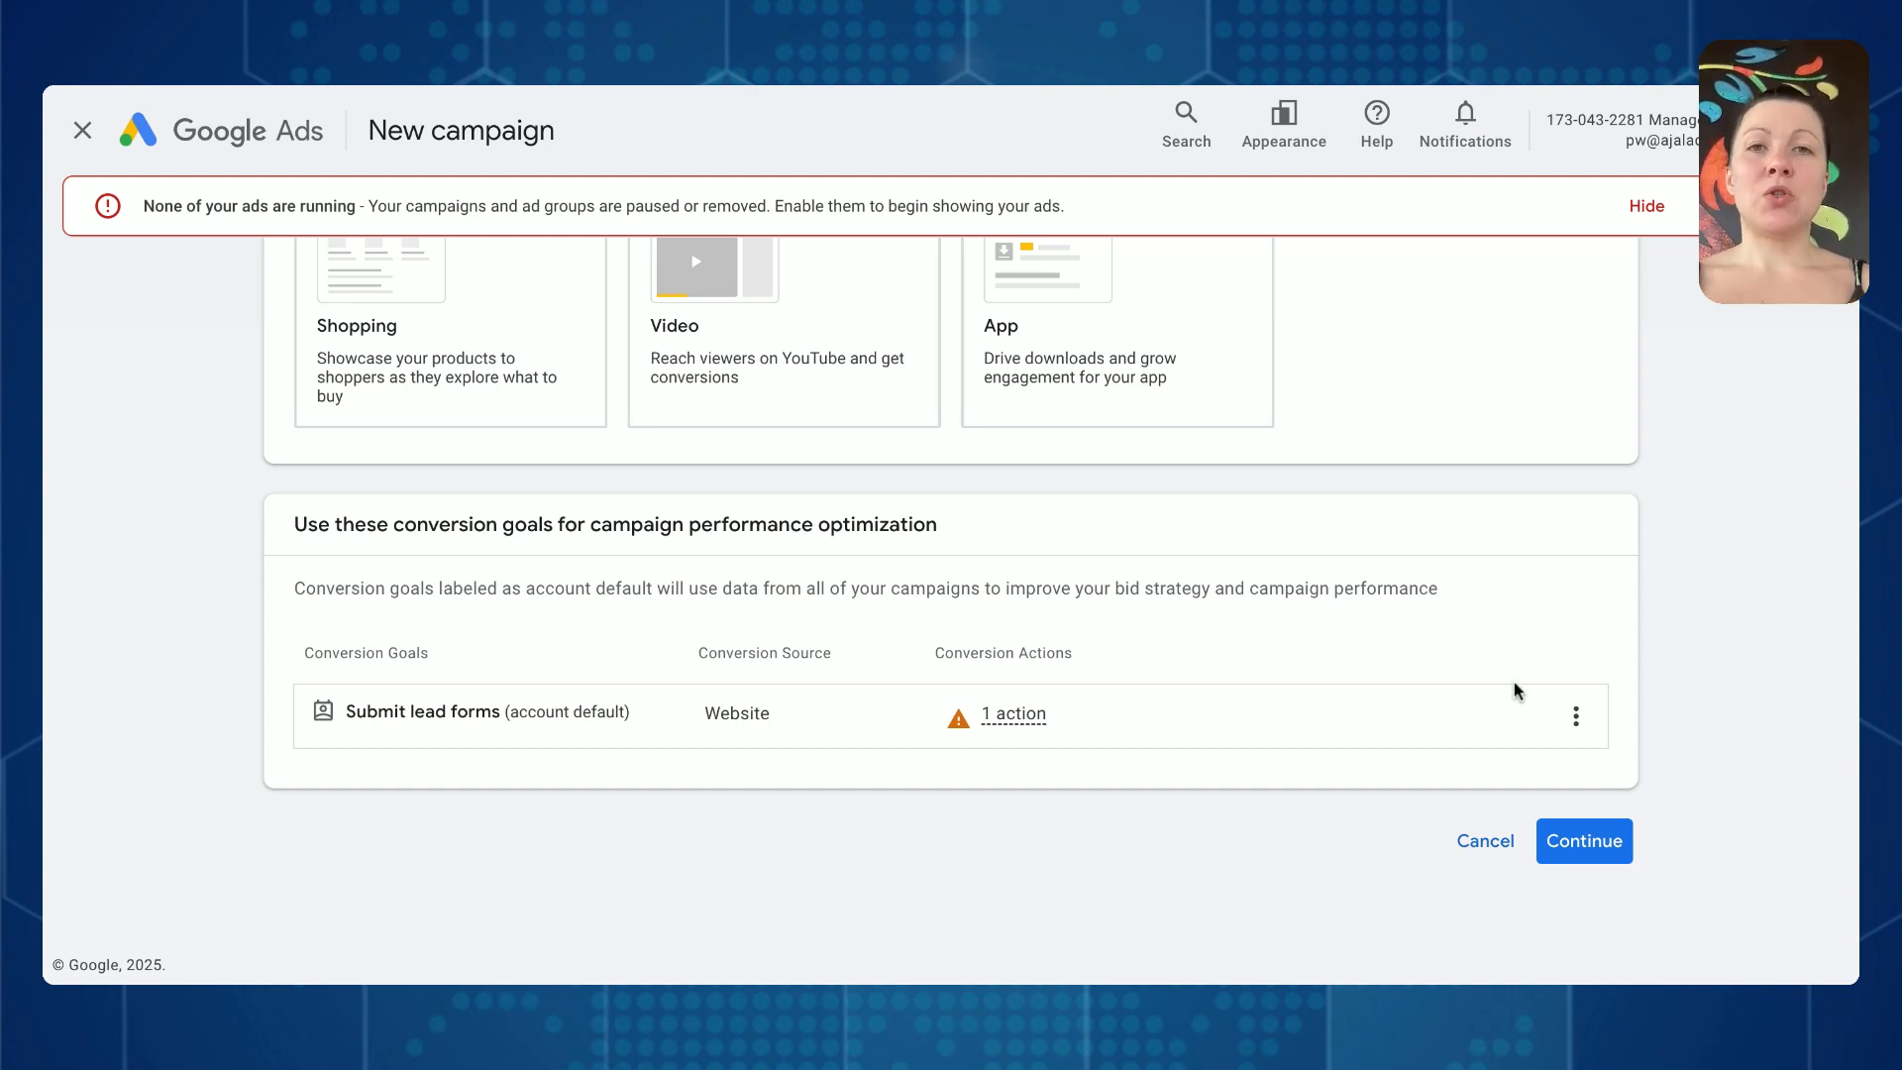
pyautogui.click(1573, 838)
pyautogui.scroll(-2, 599, 734)
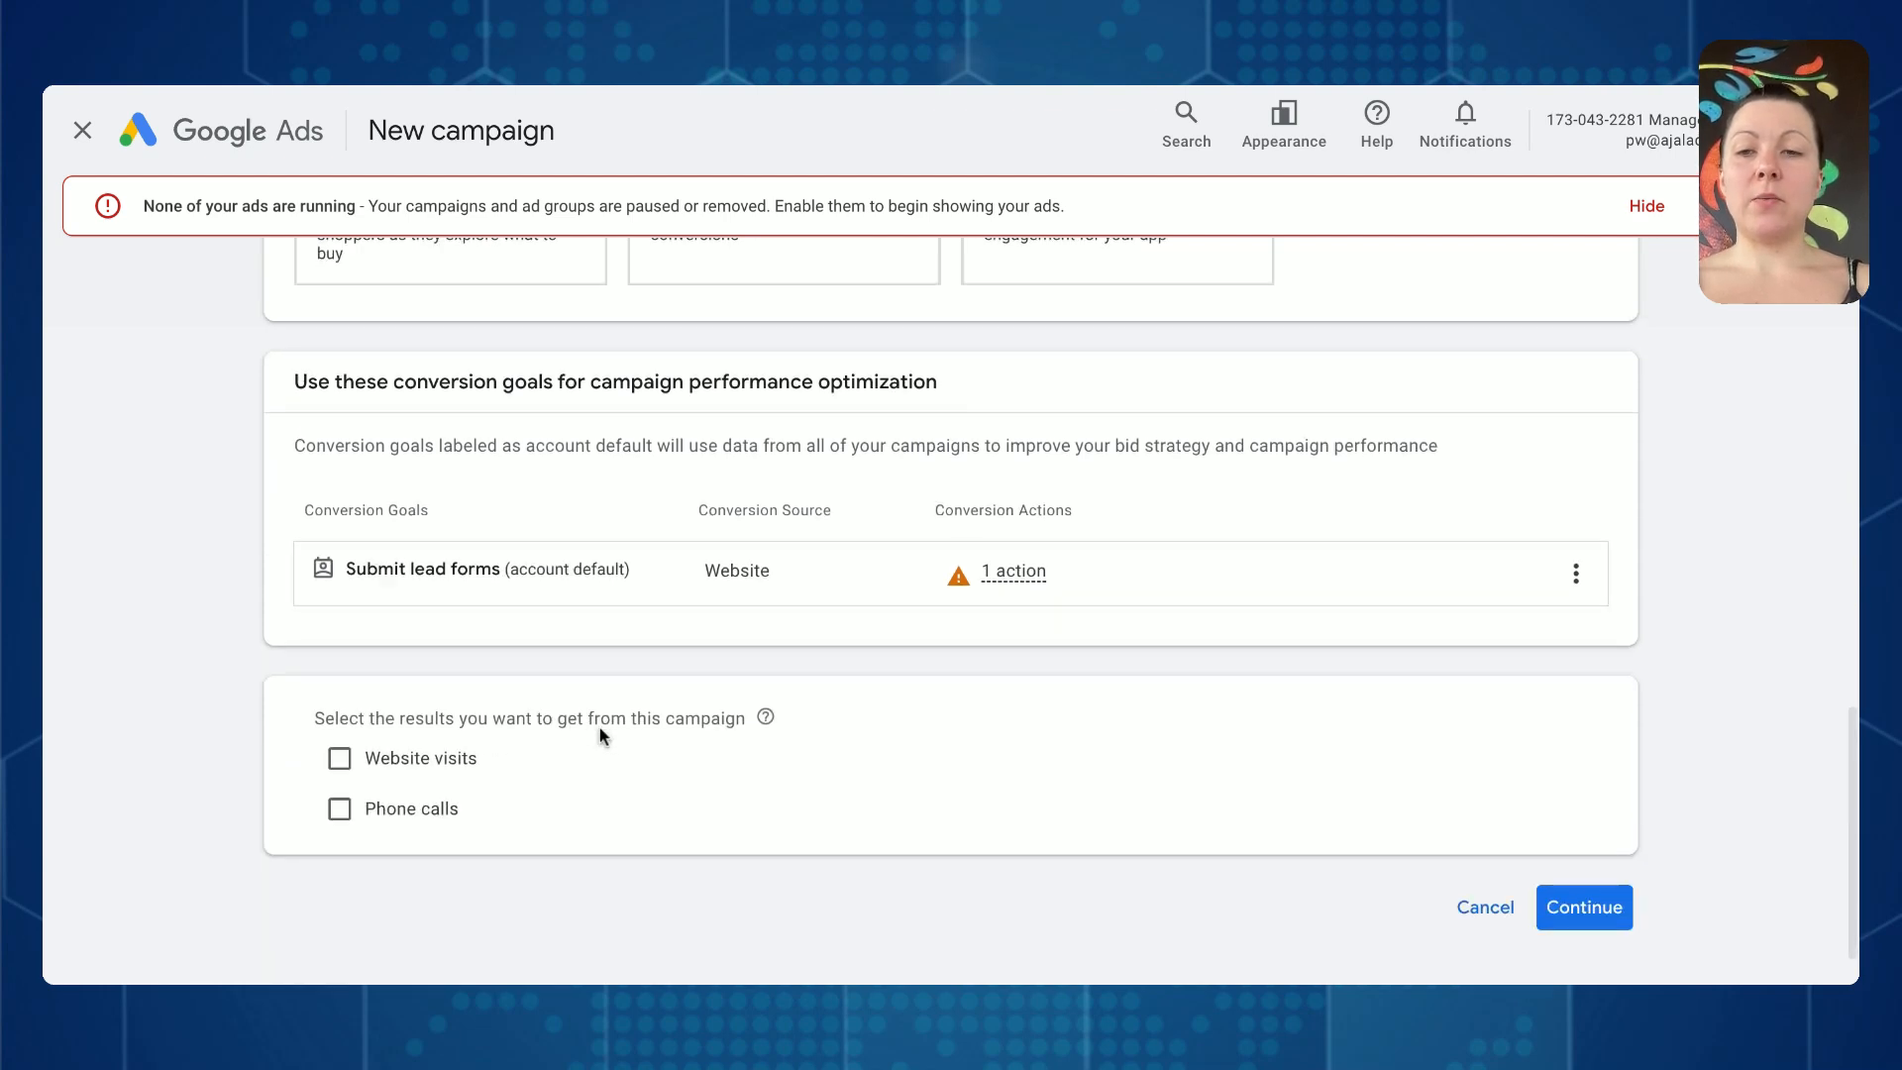
pyautogui.click(411, 693)
pyautogui.click(461, 743)
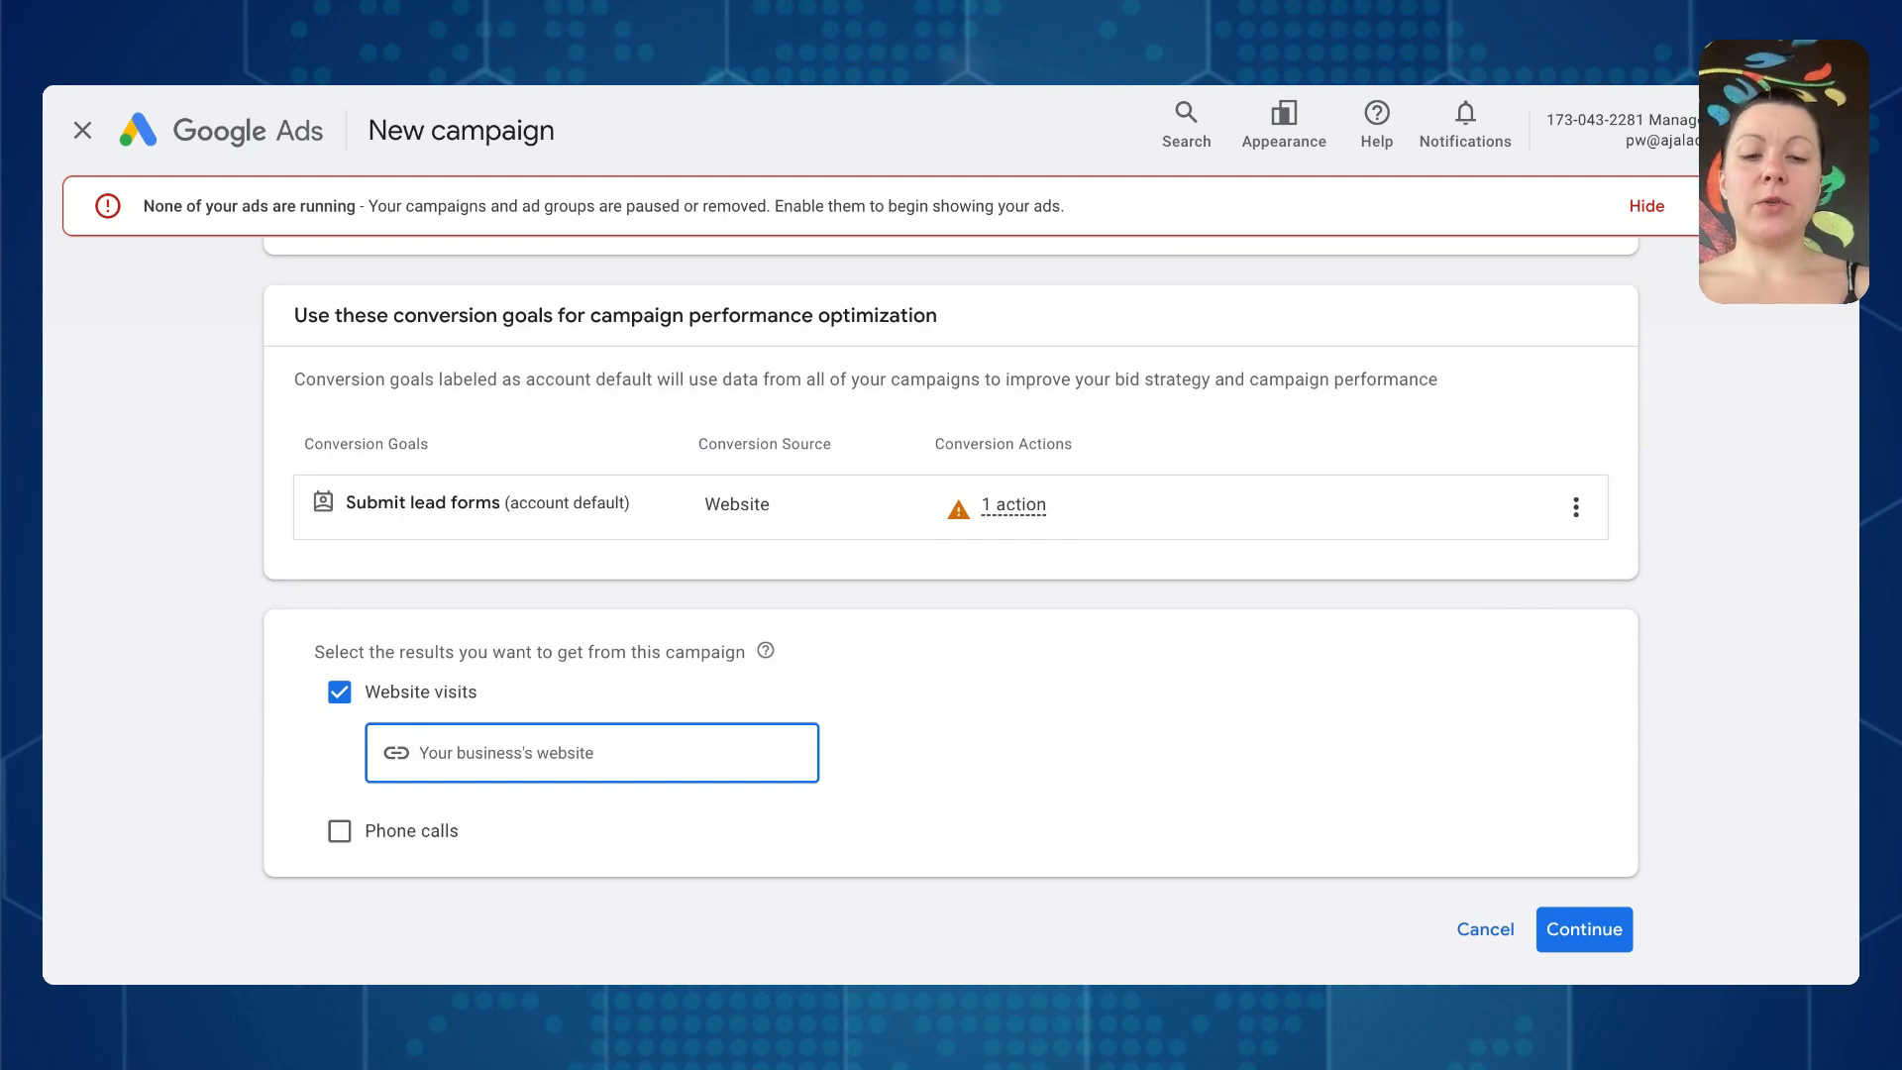
pyautogui.write('www.m')
pyautogui.write('yacupun')
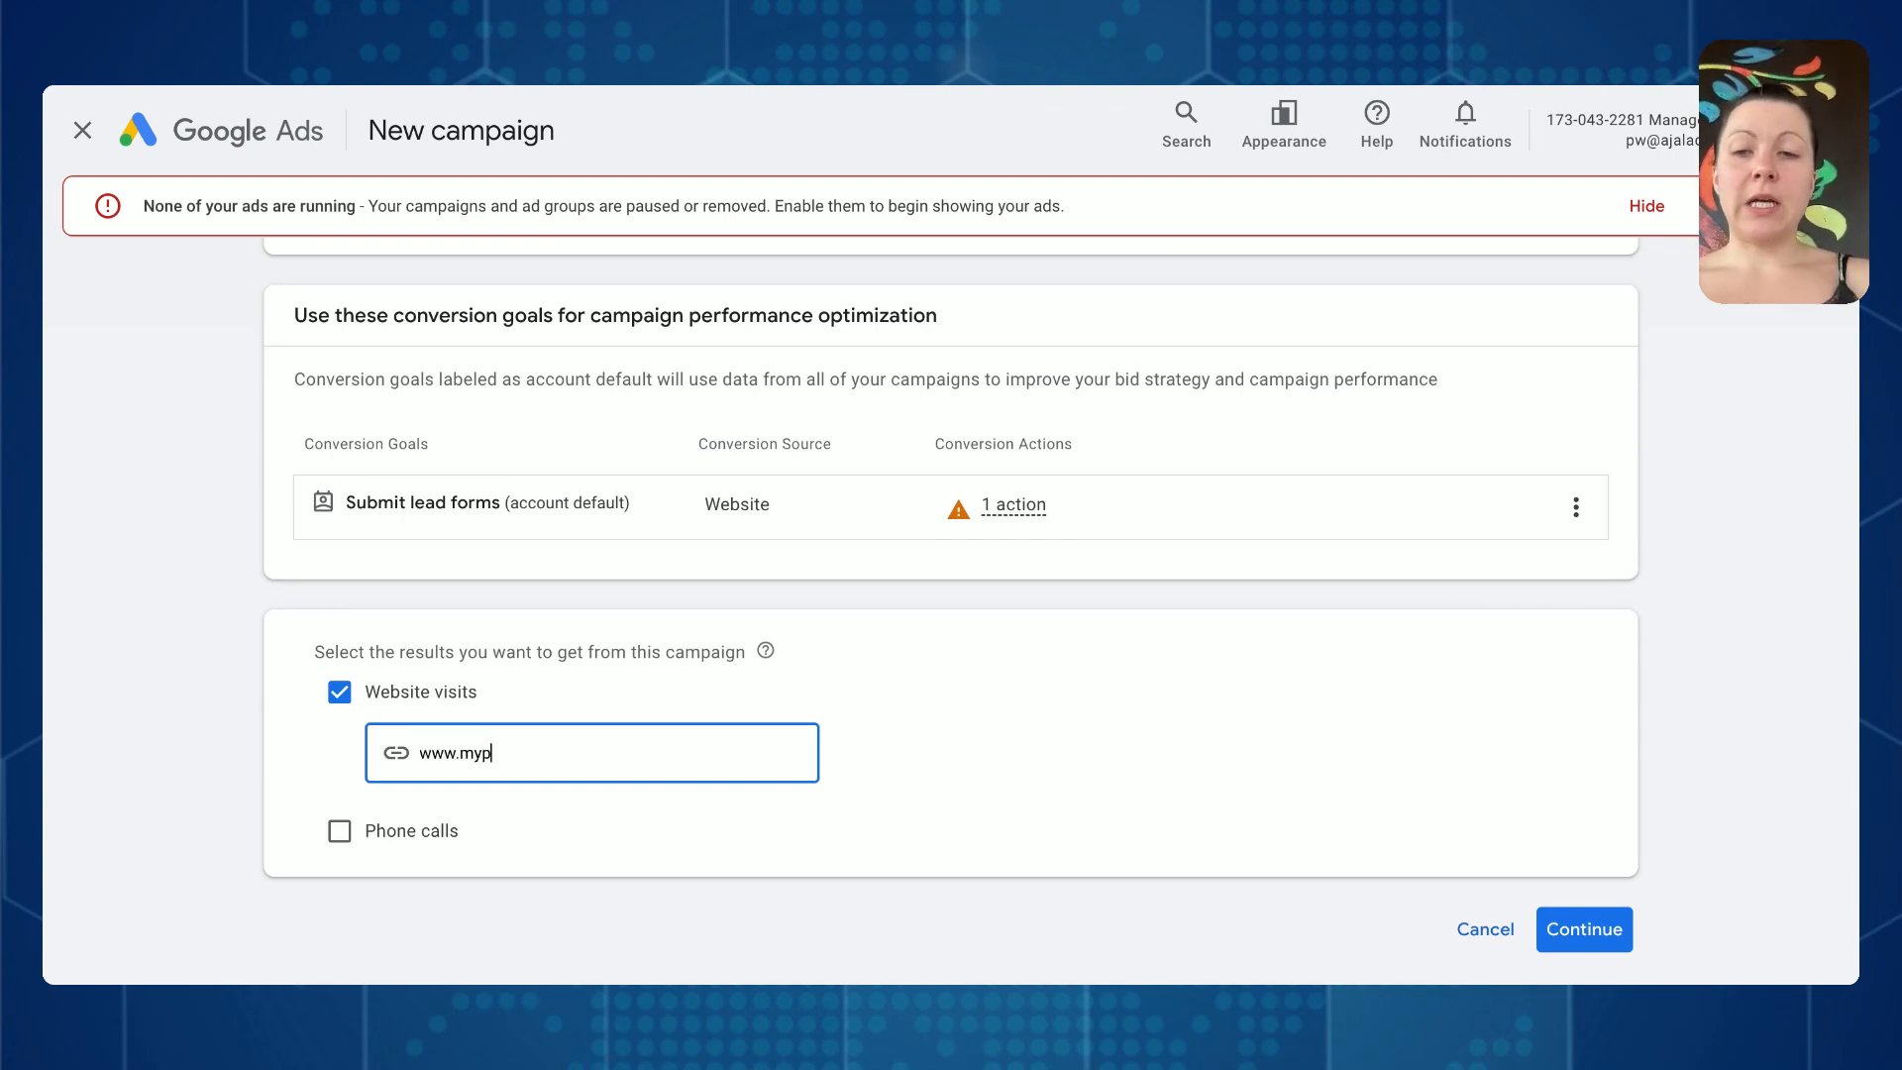
pyautogui.write('cturepractice.com')
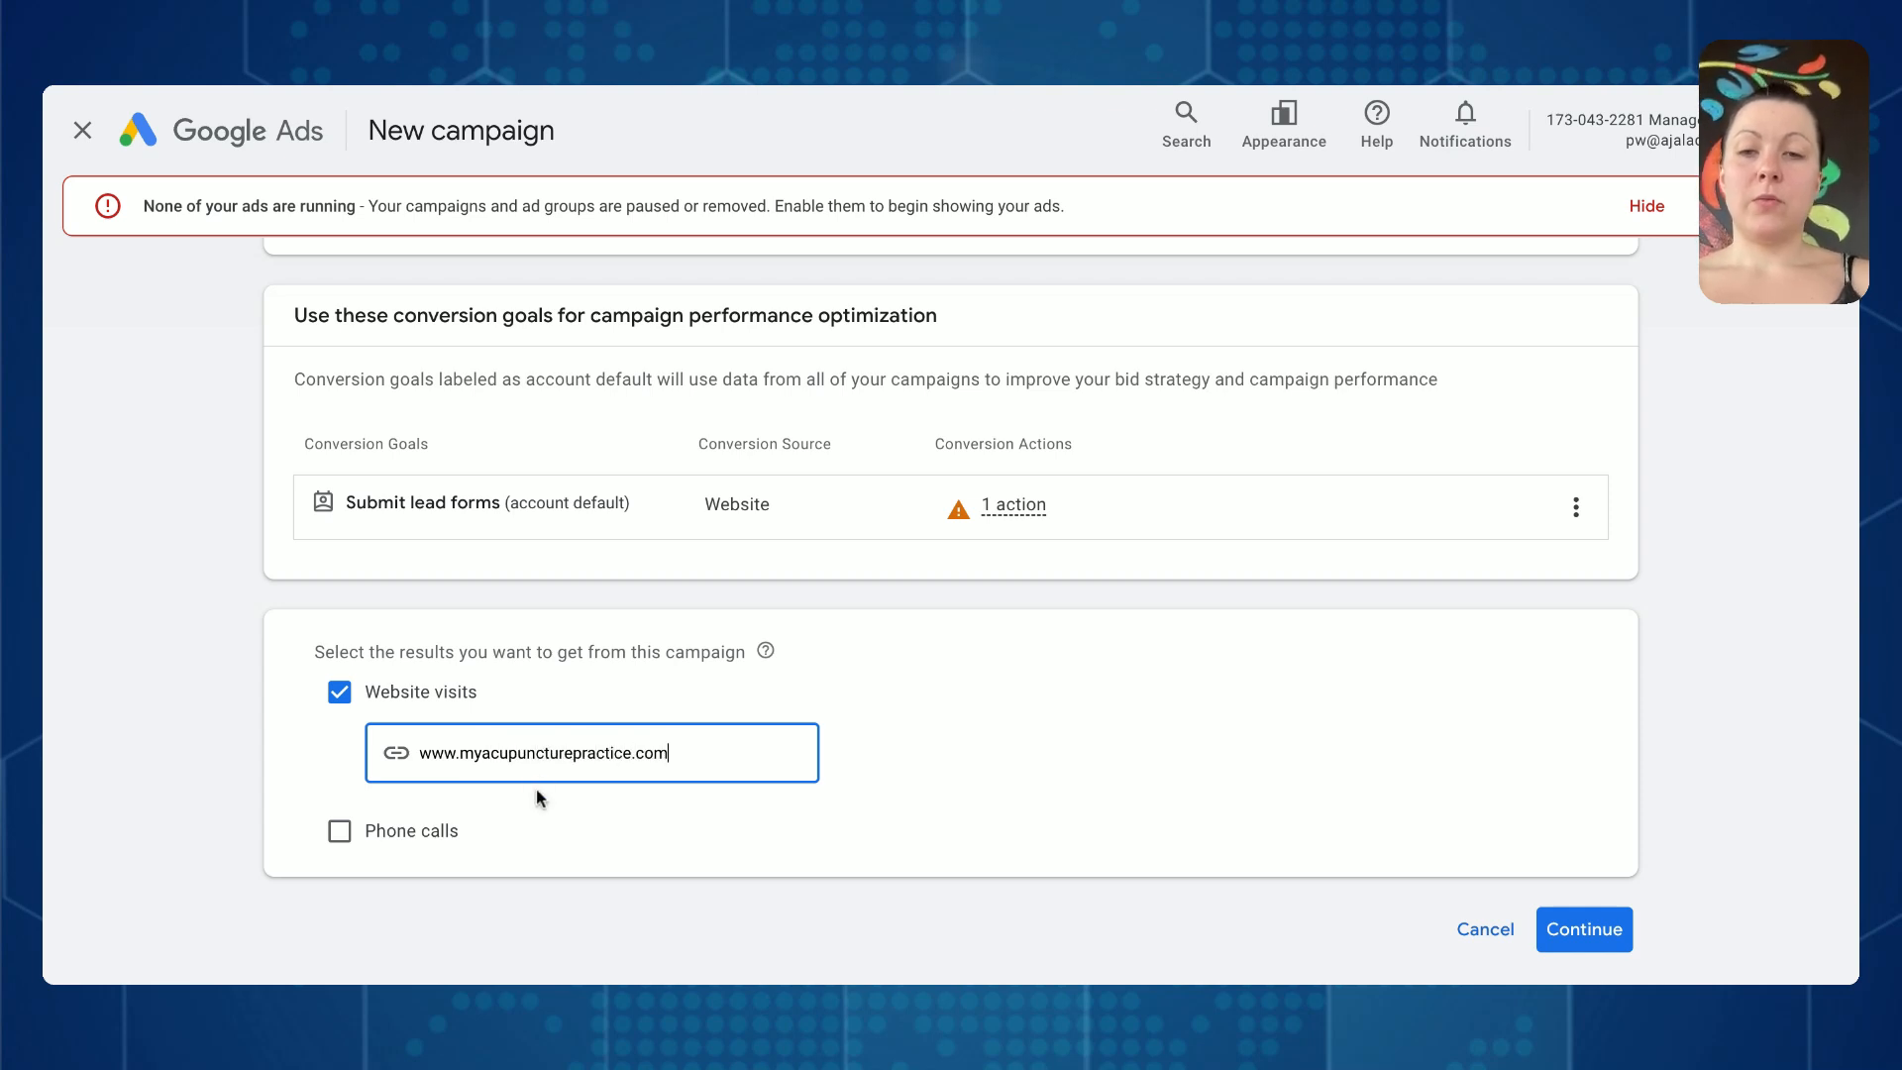
pyautogui.tripleClick(649, 754)
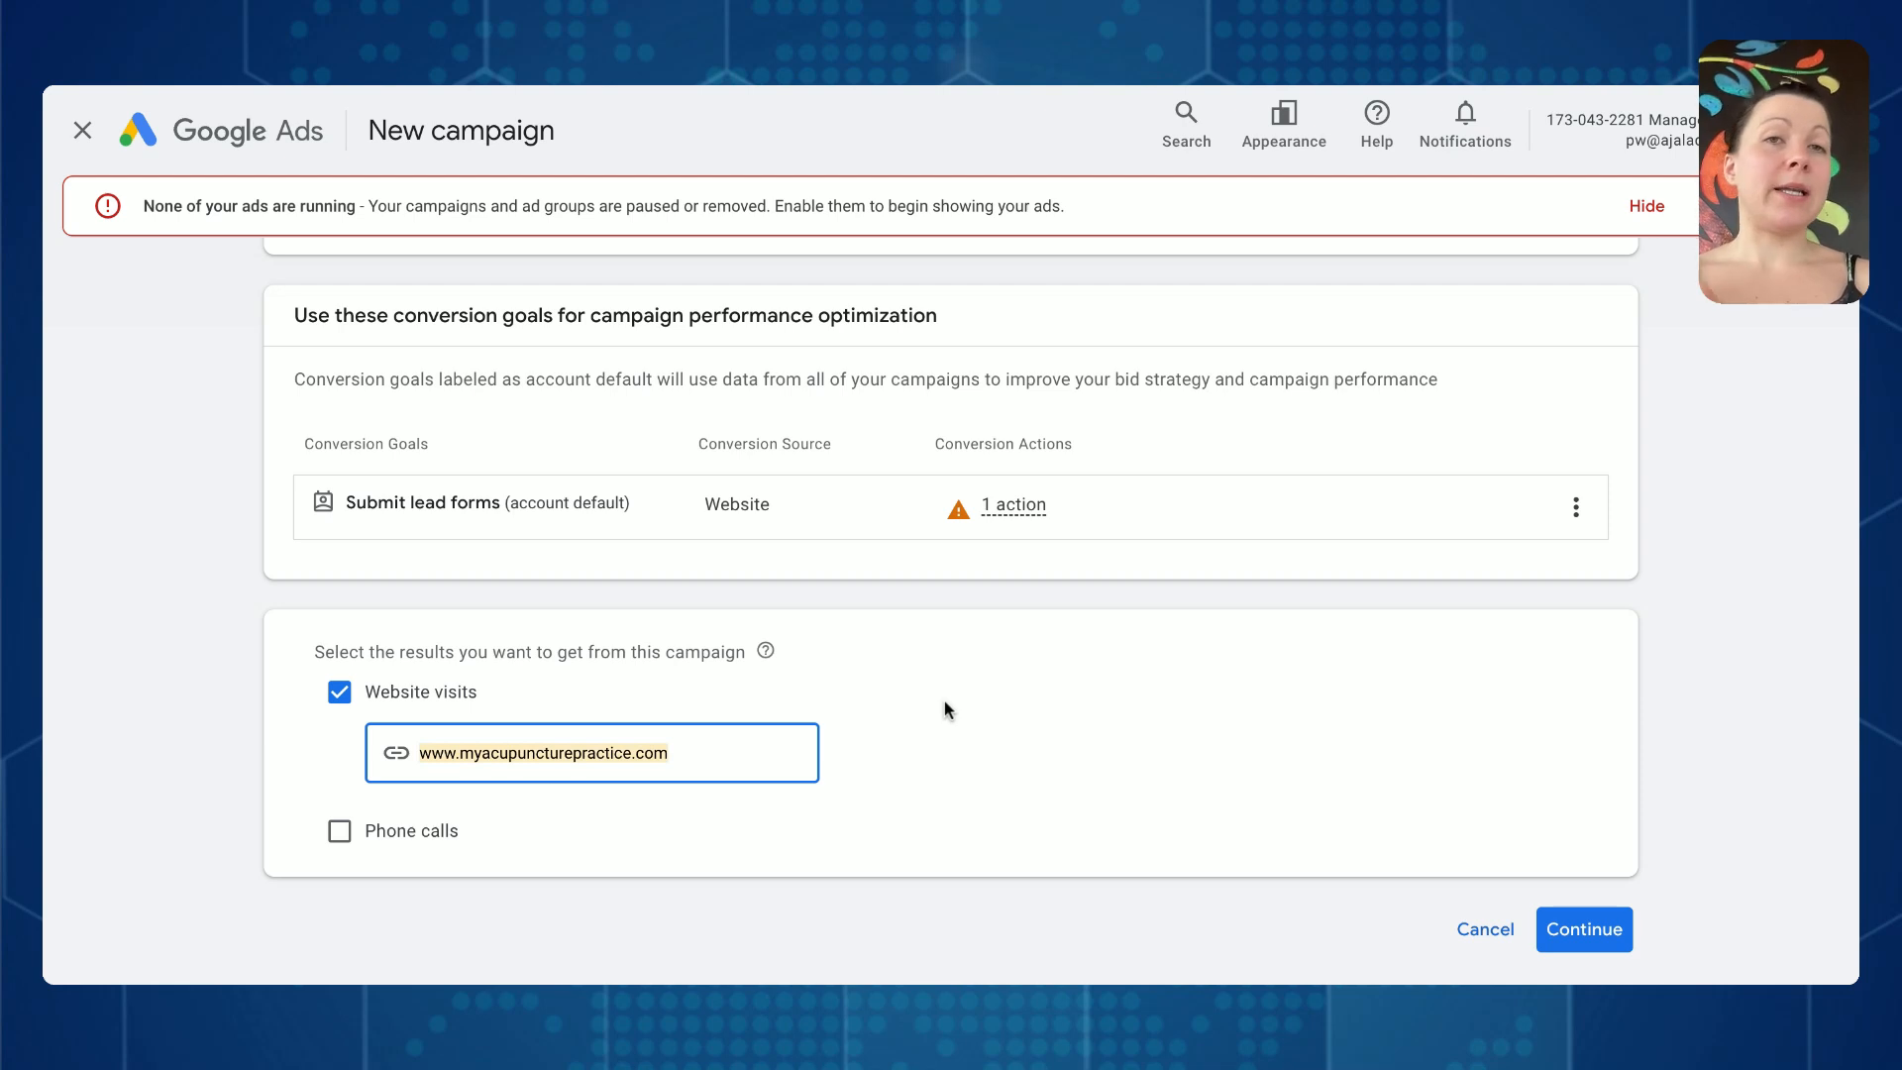
pyautogui.click(1589, 928)
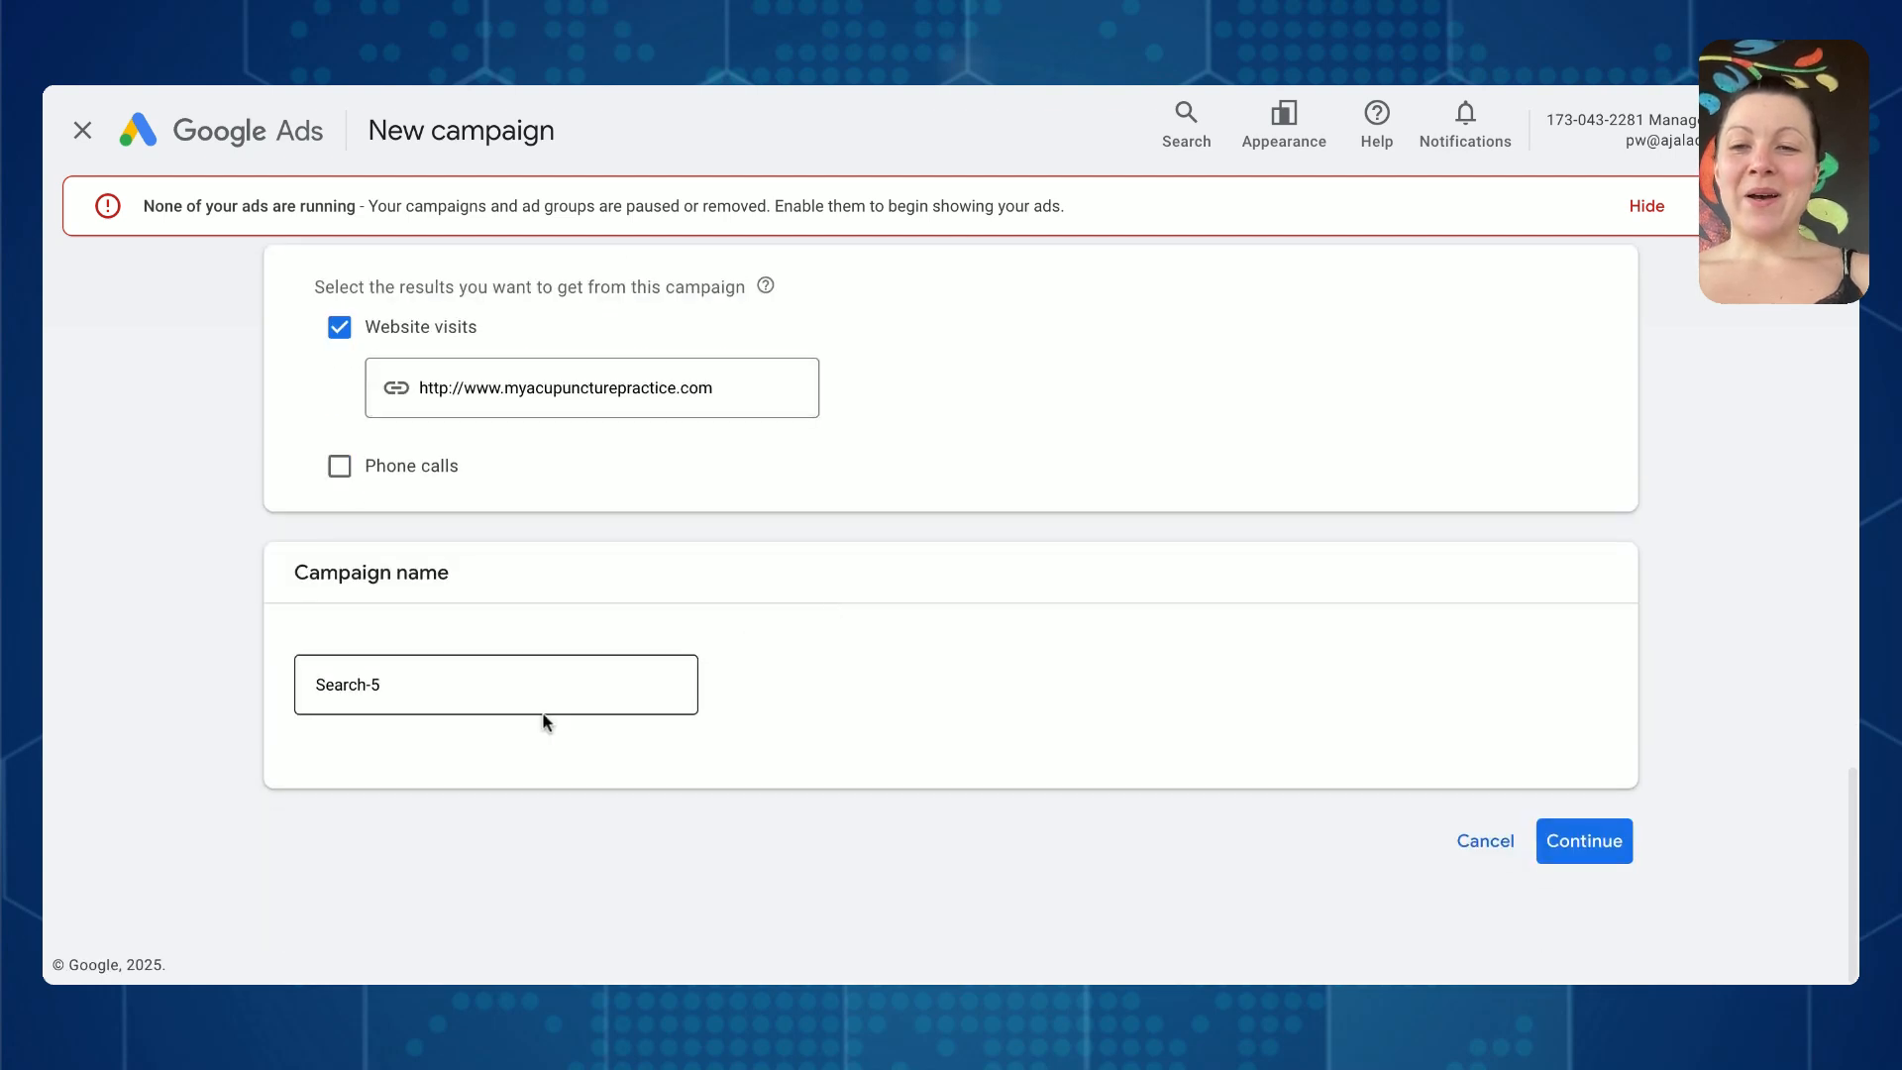
# - Name the campaign Search_General_Month / Year and continue with the saved draft Search_General_Month Year
pyautogui.click(552, 688)
pyautogui.press('BackSpace')
pyautogui.press('BackSpace')
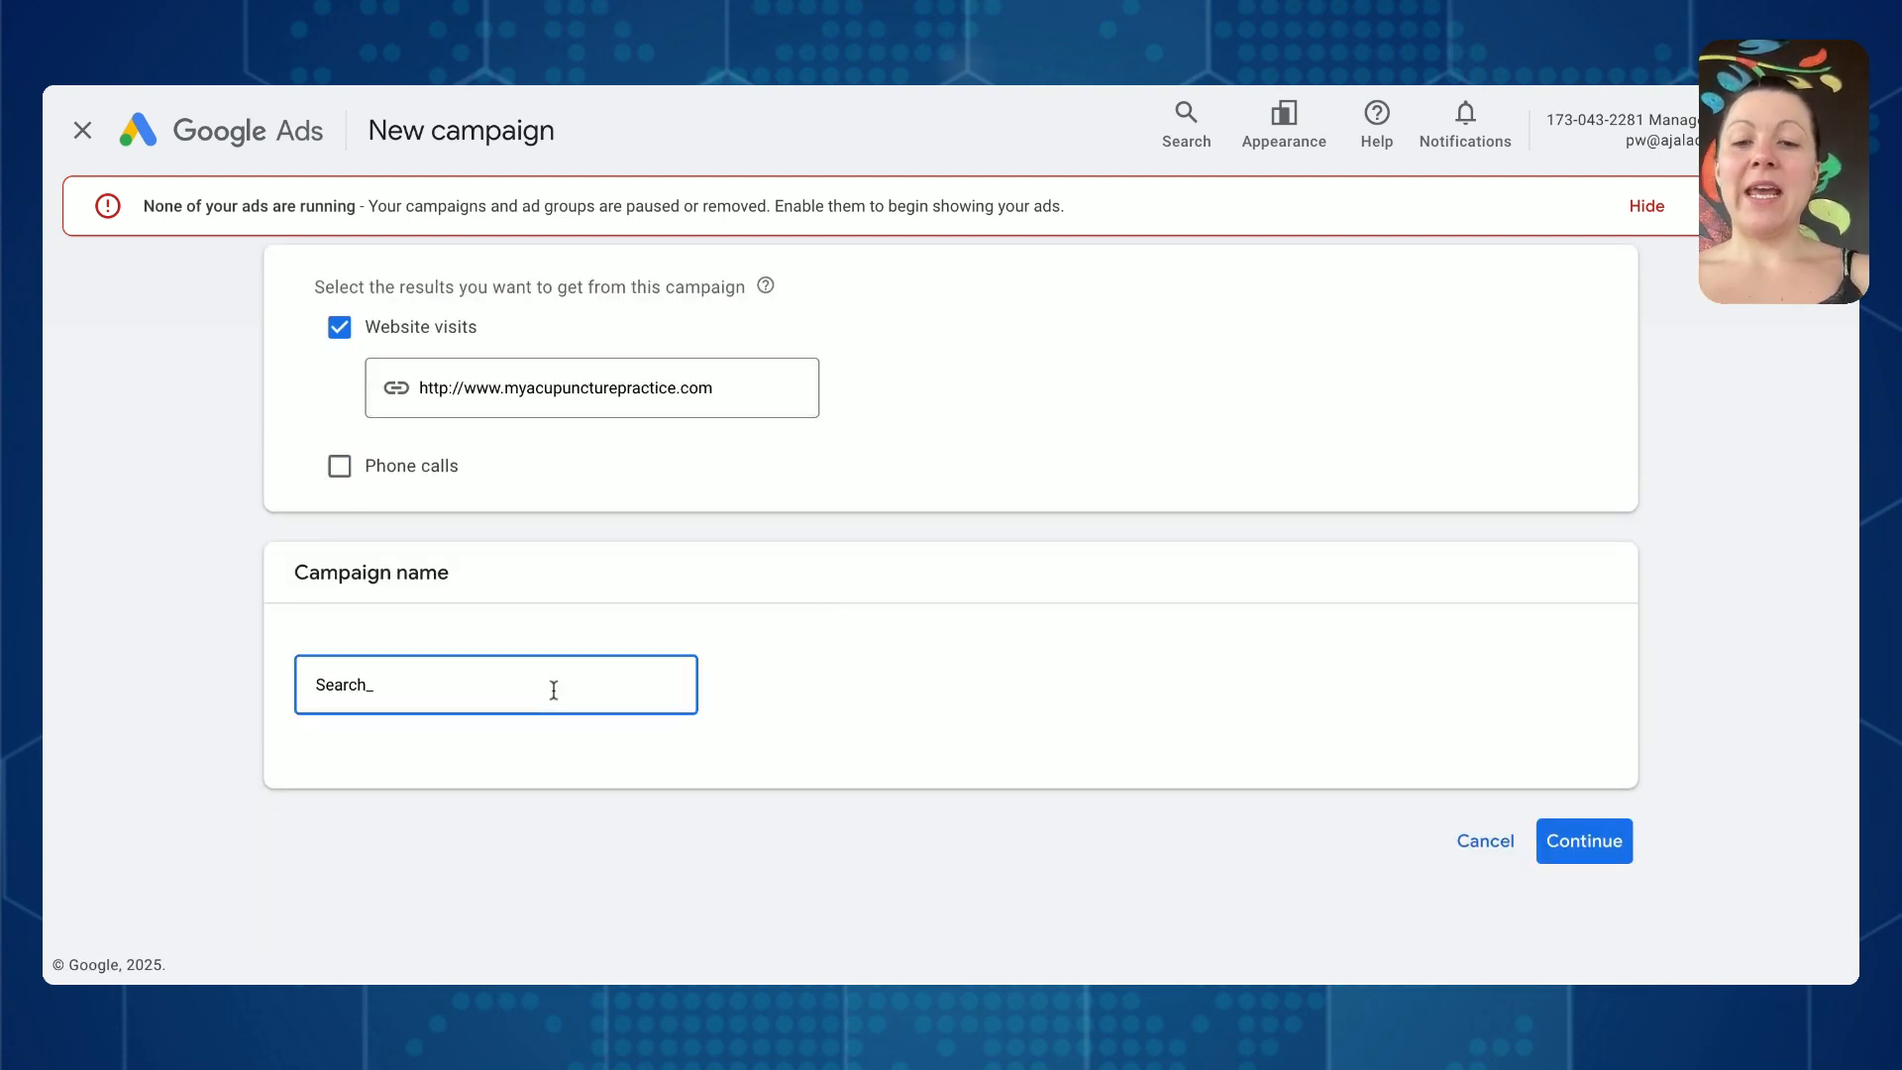
pyautogui.write('_General')
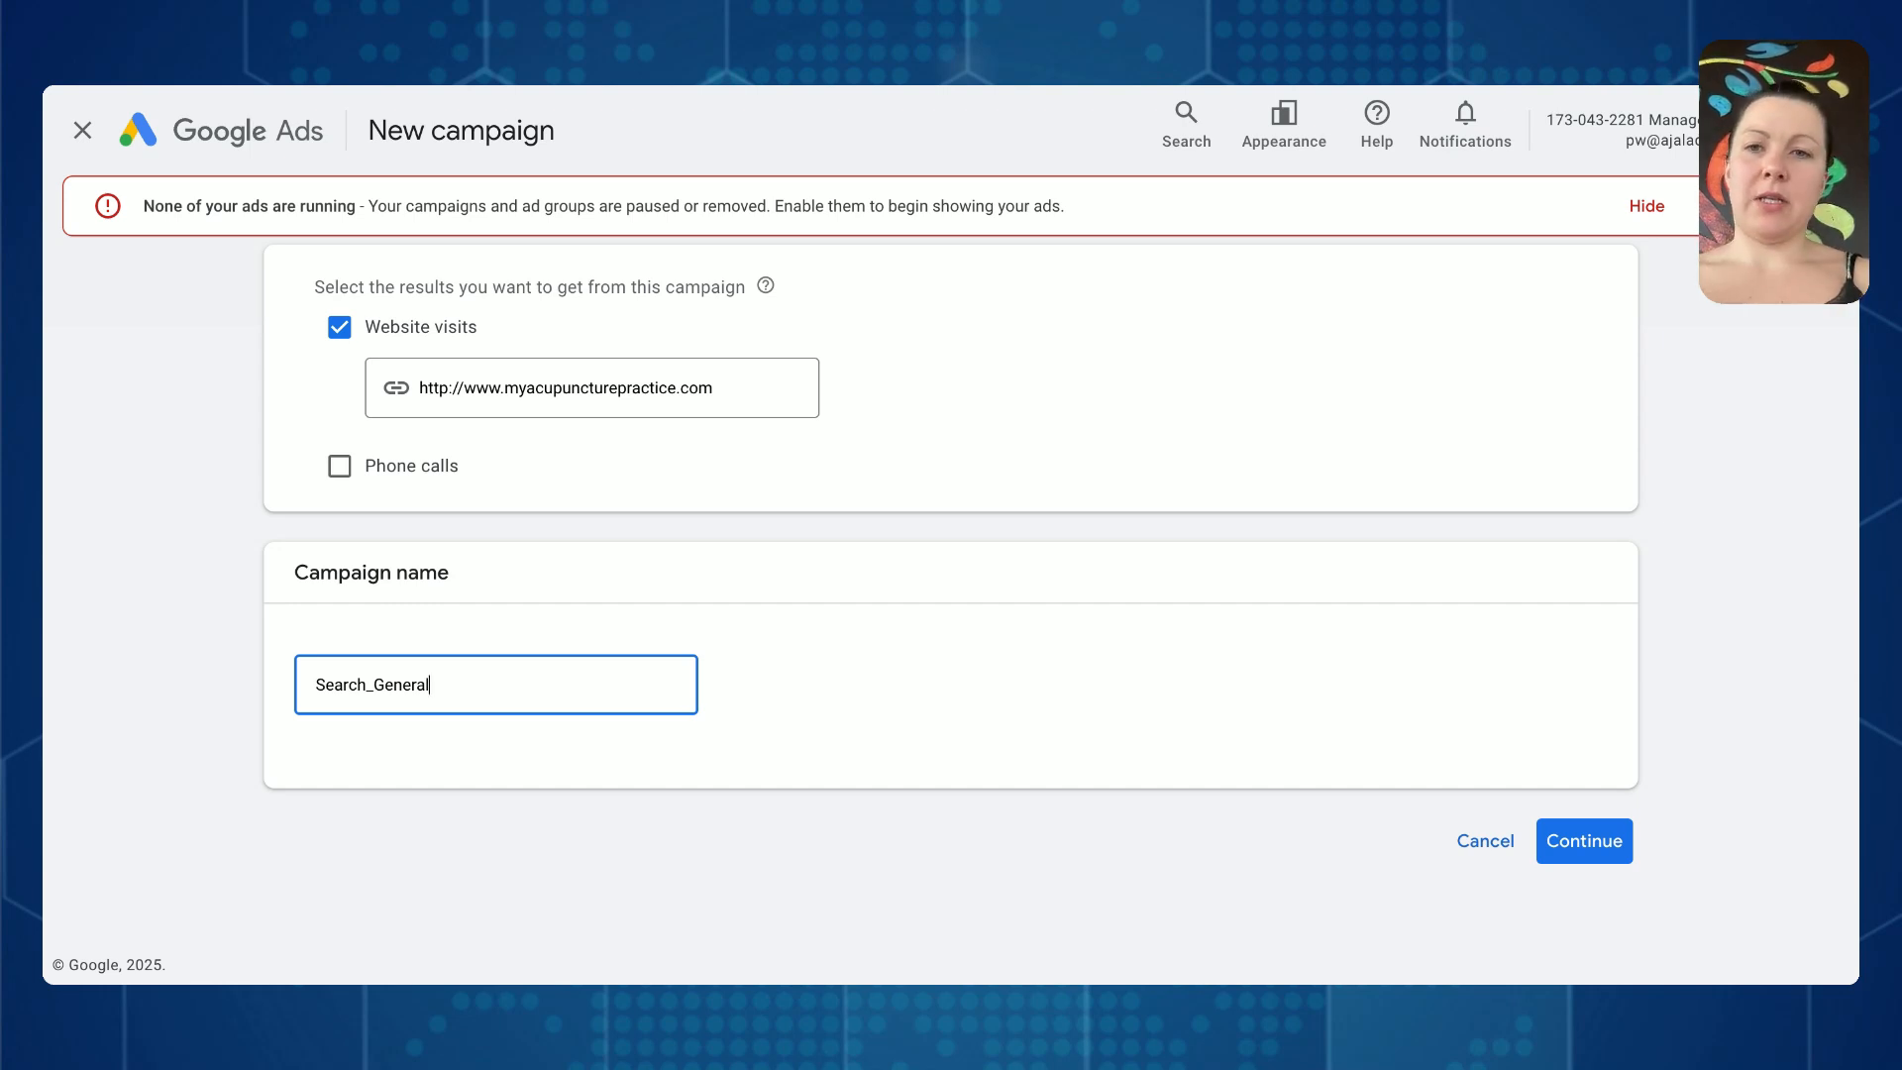
pyautogui.write('_')
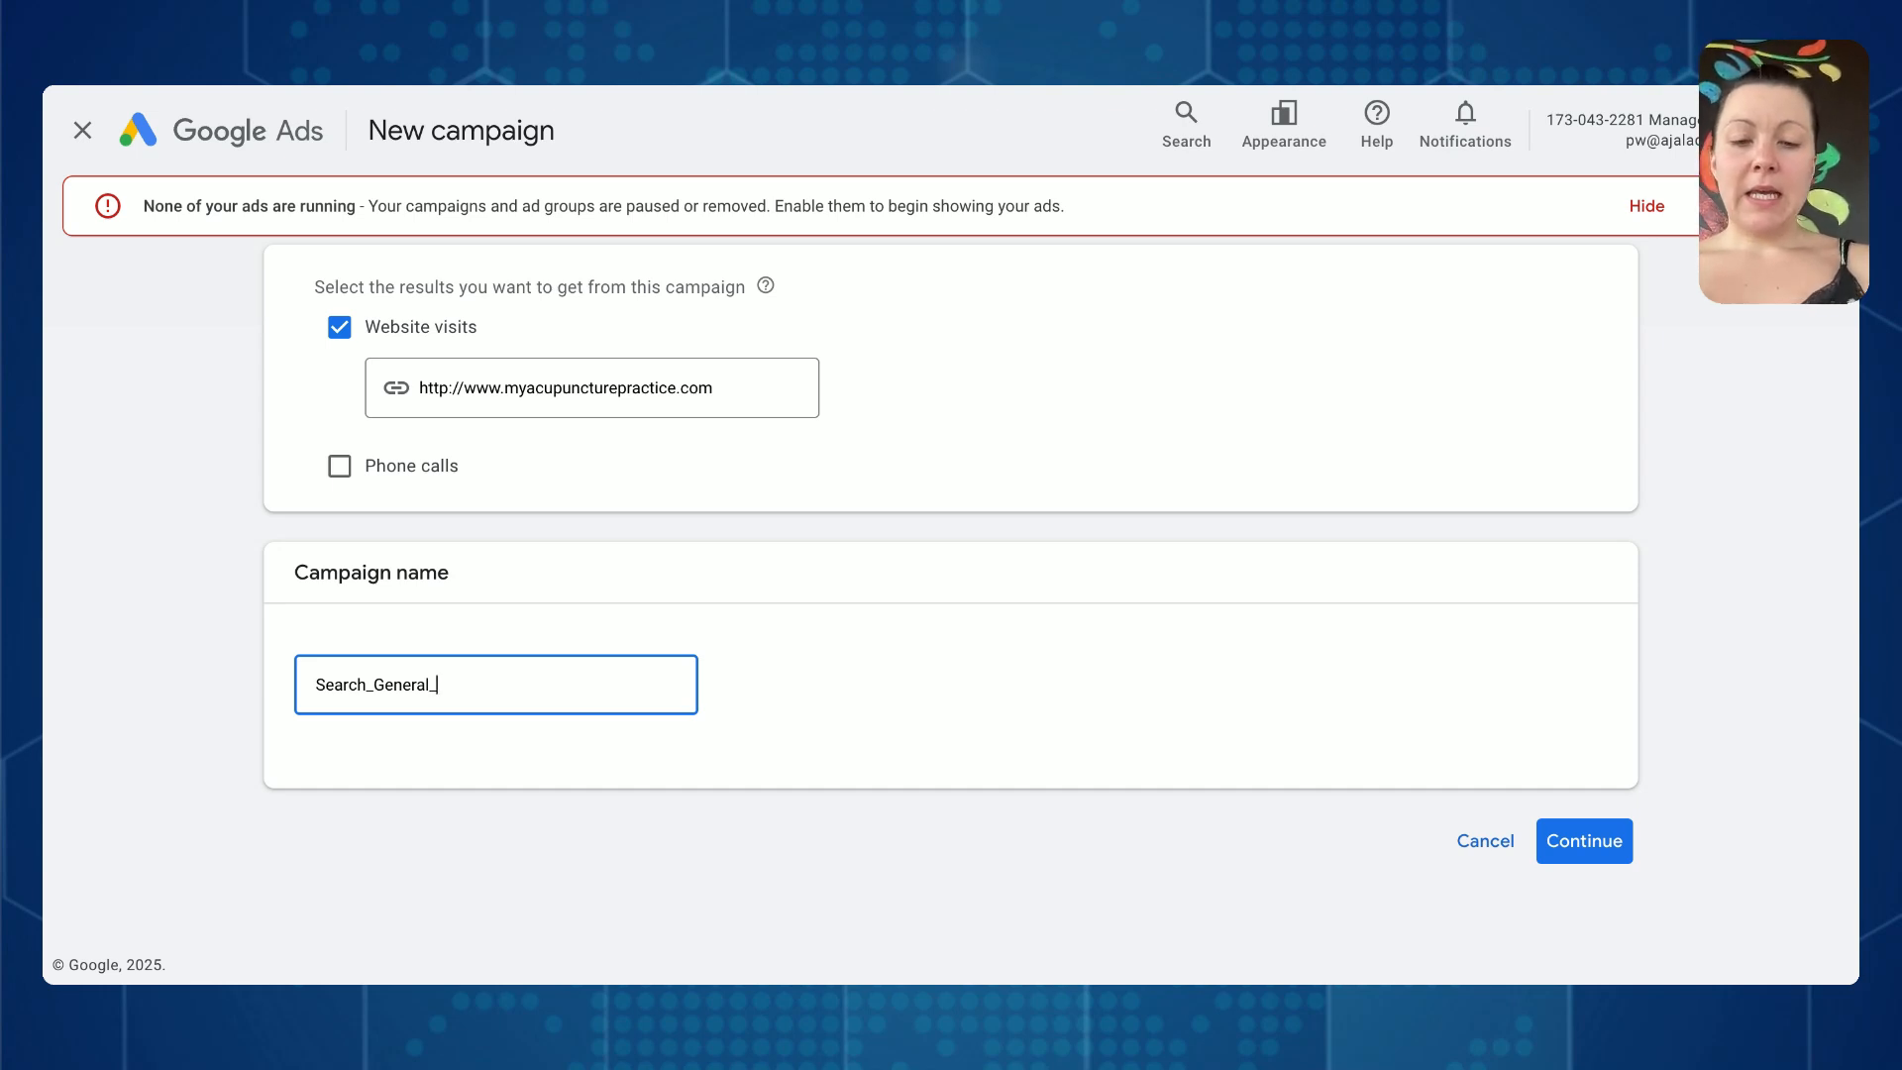
pyautogui.write('Month /')
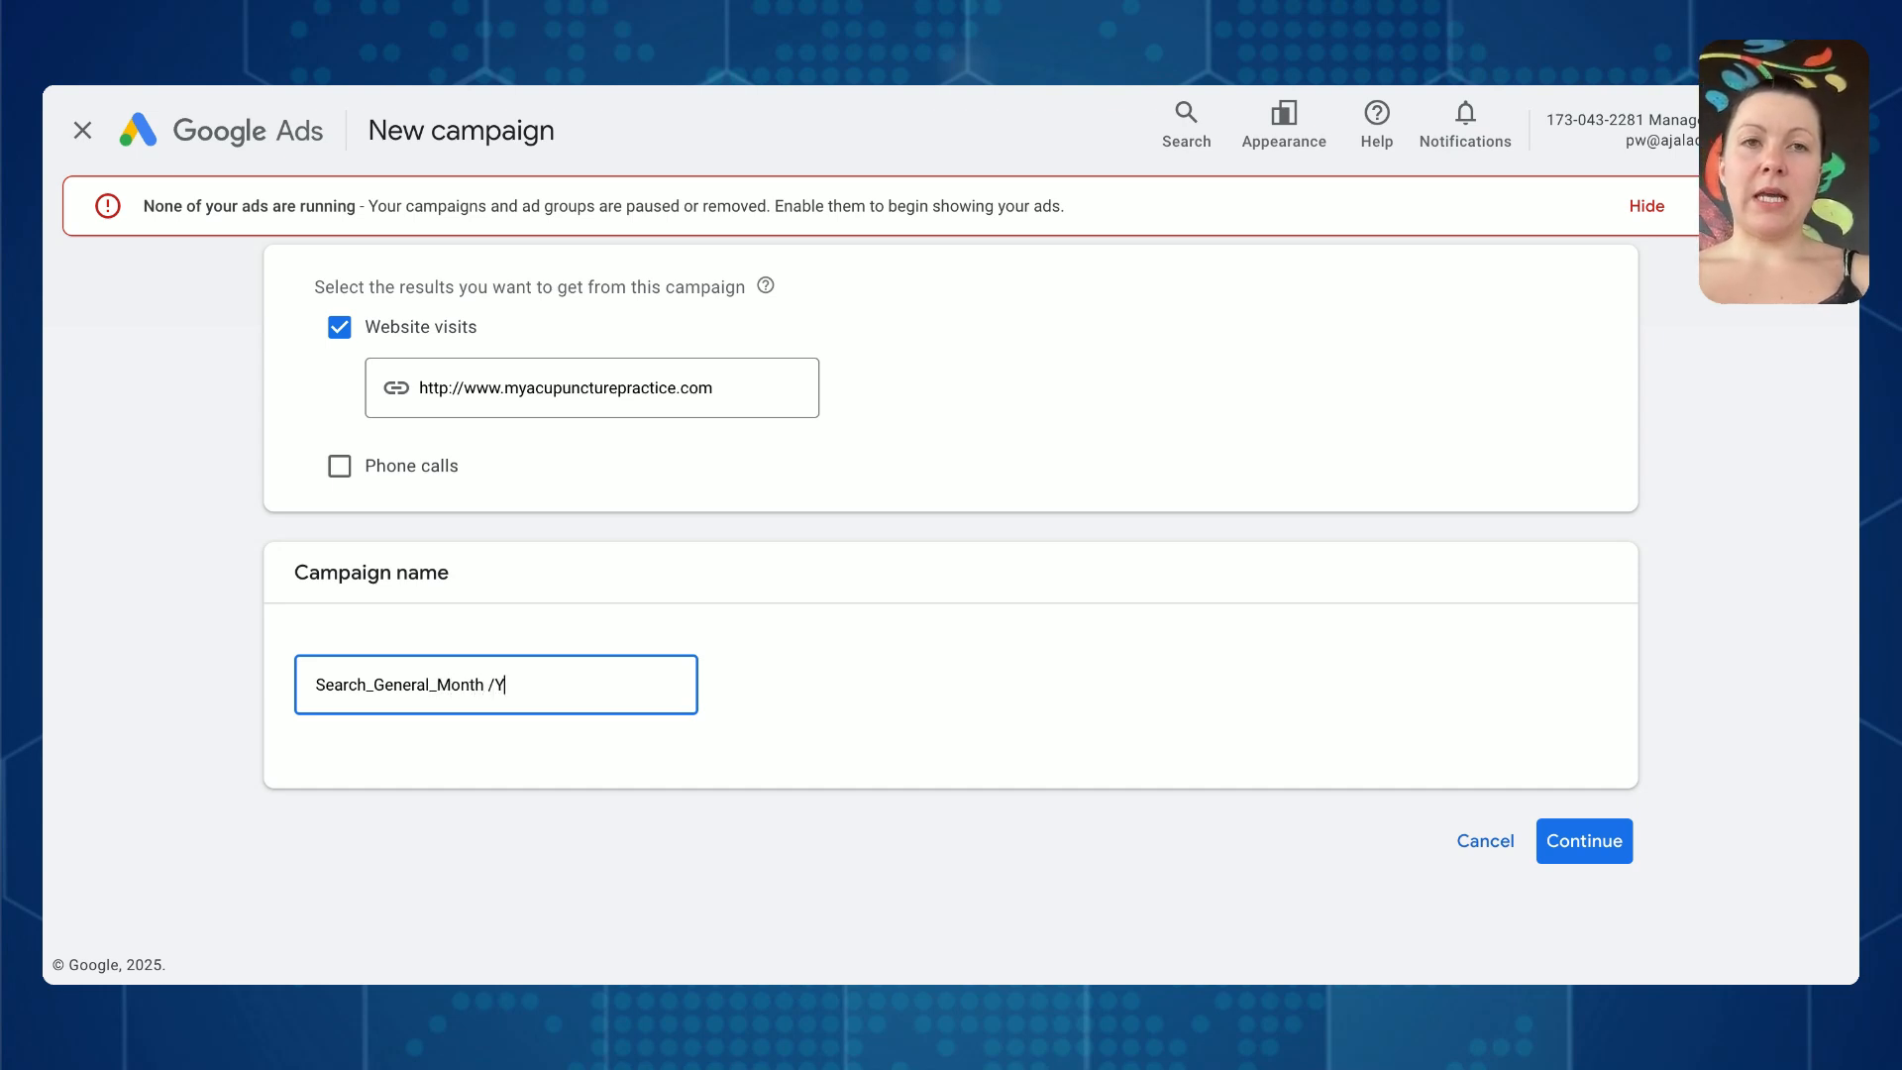
pyautogui.write(' Year')
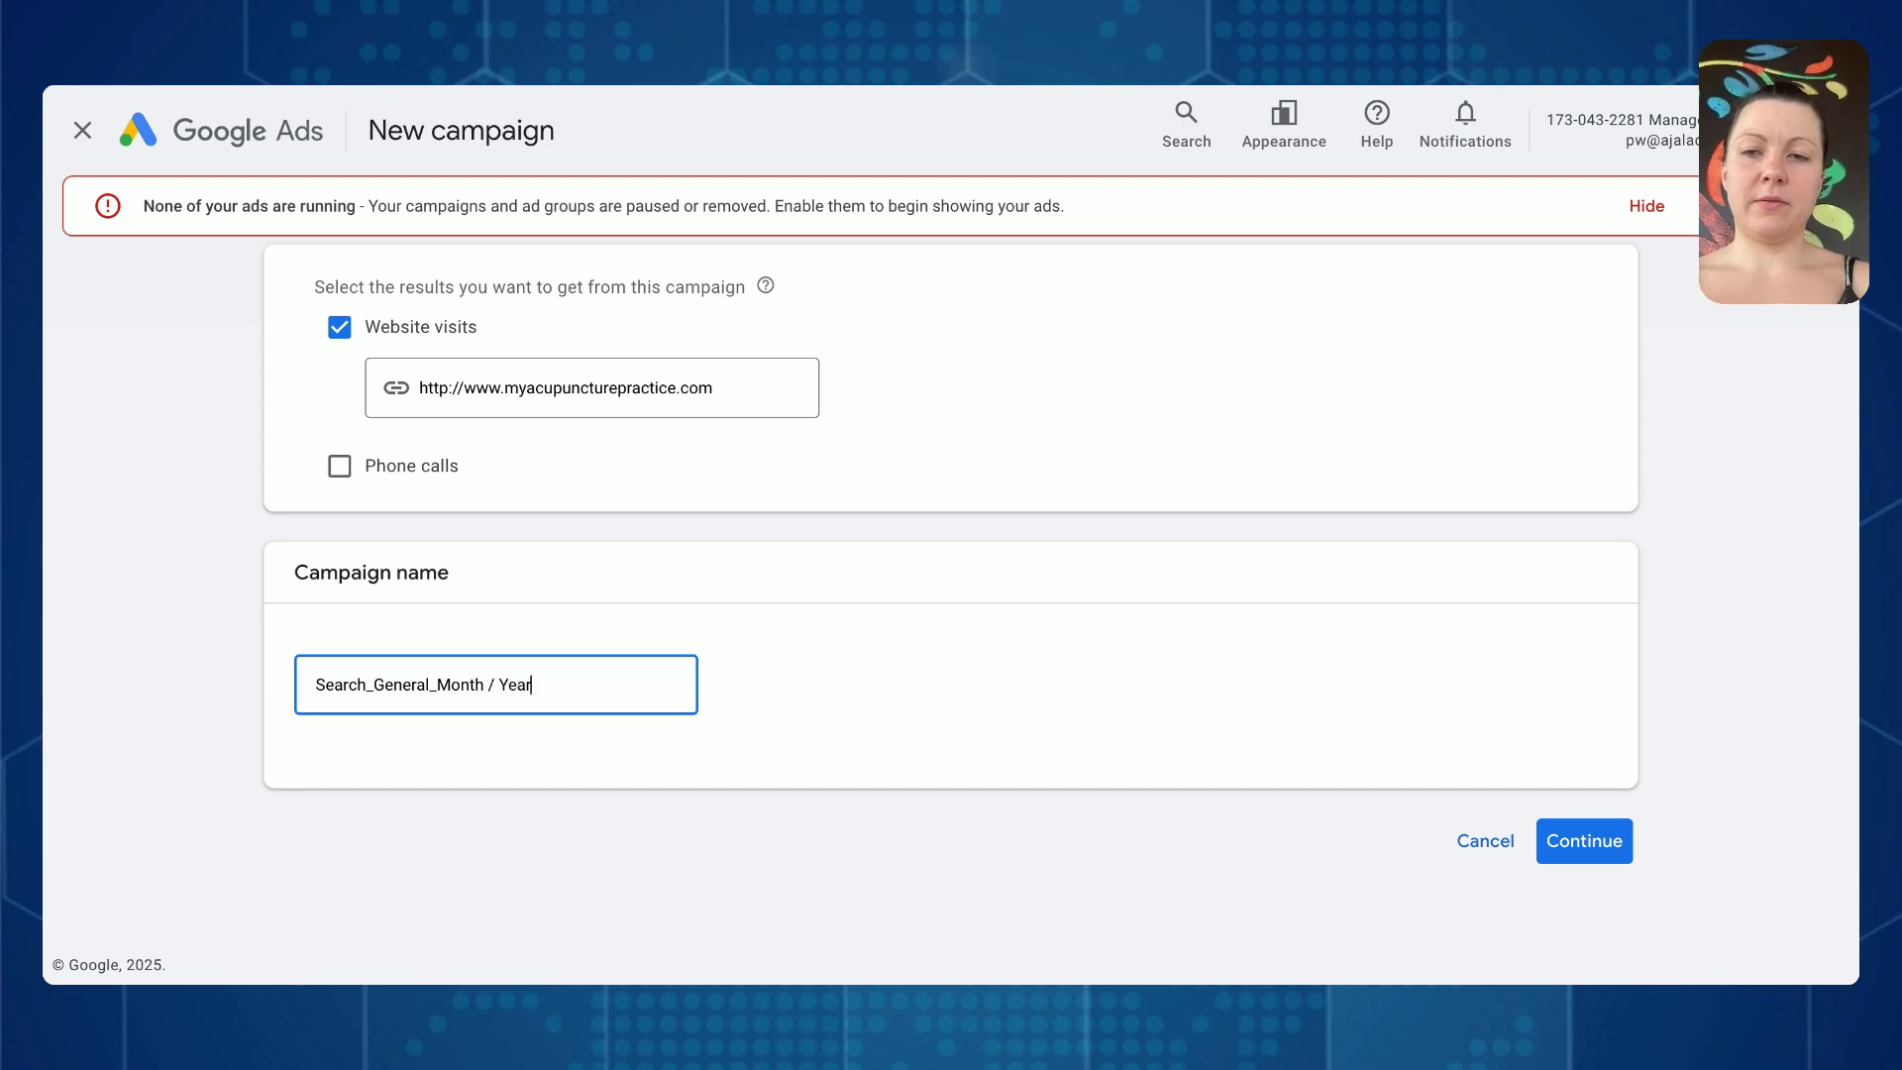
pyautogui.click(1609, 842)
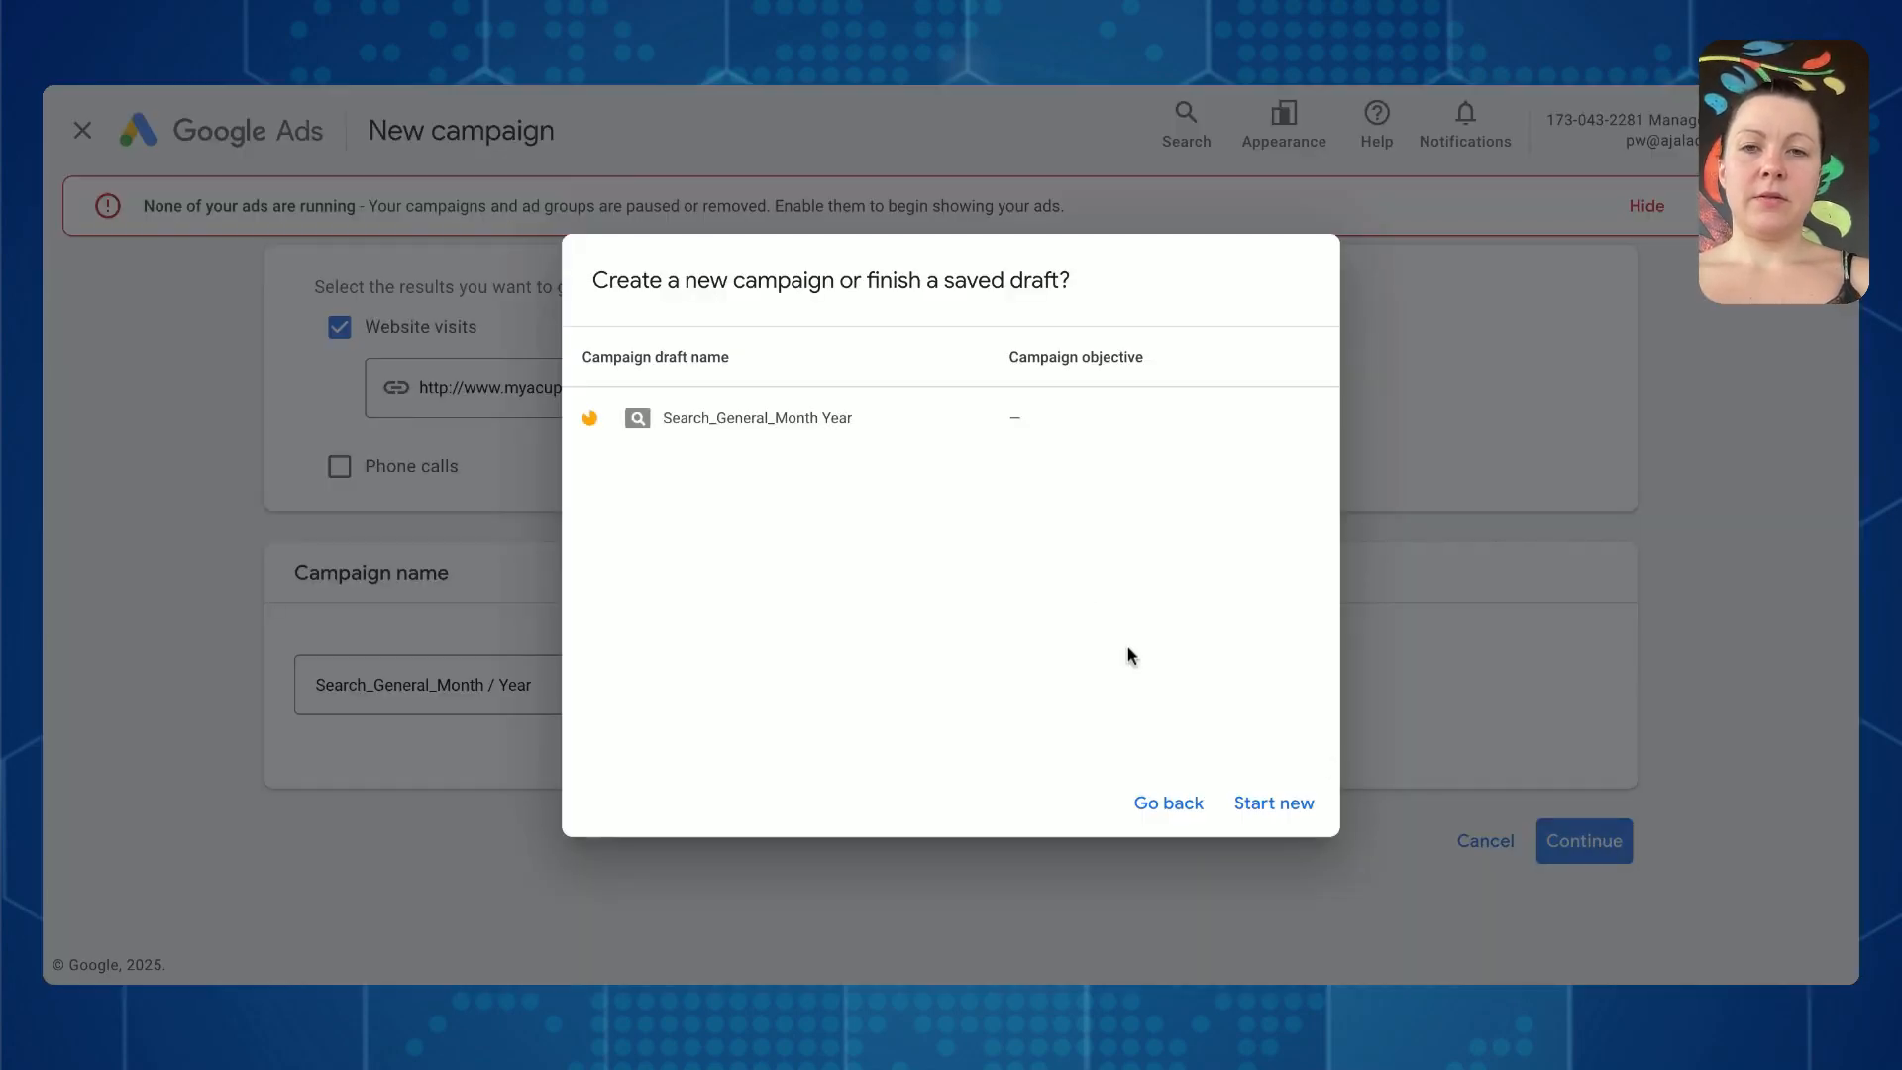
pyautogui.click(852, 425)
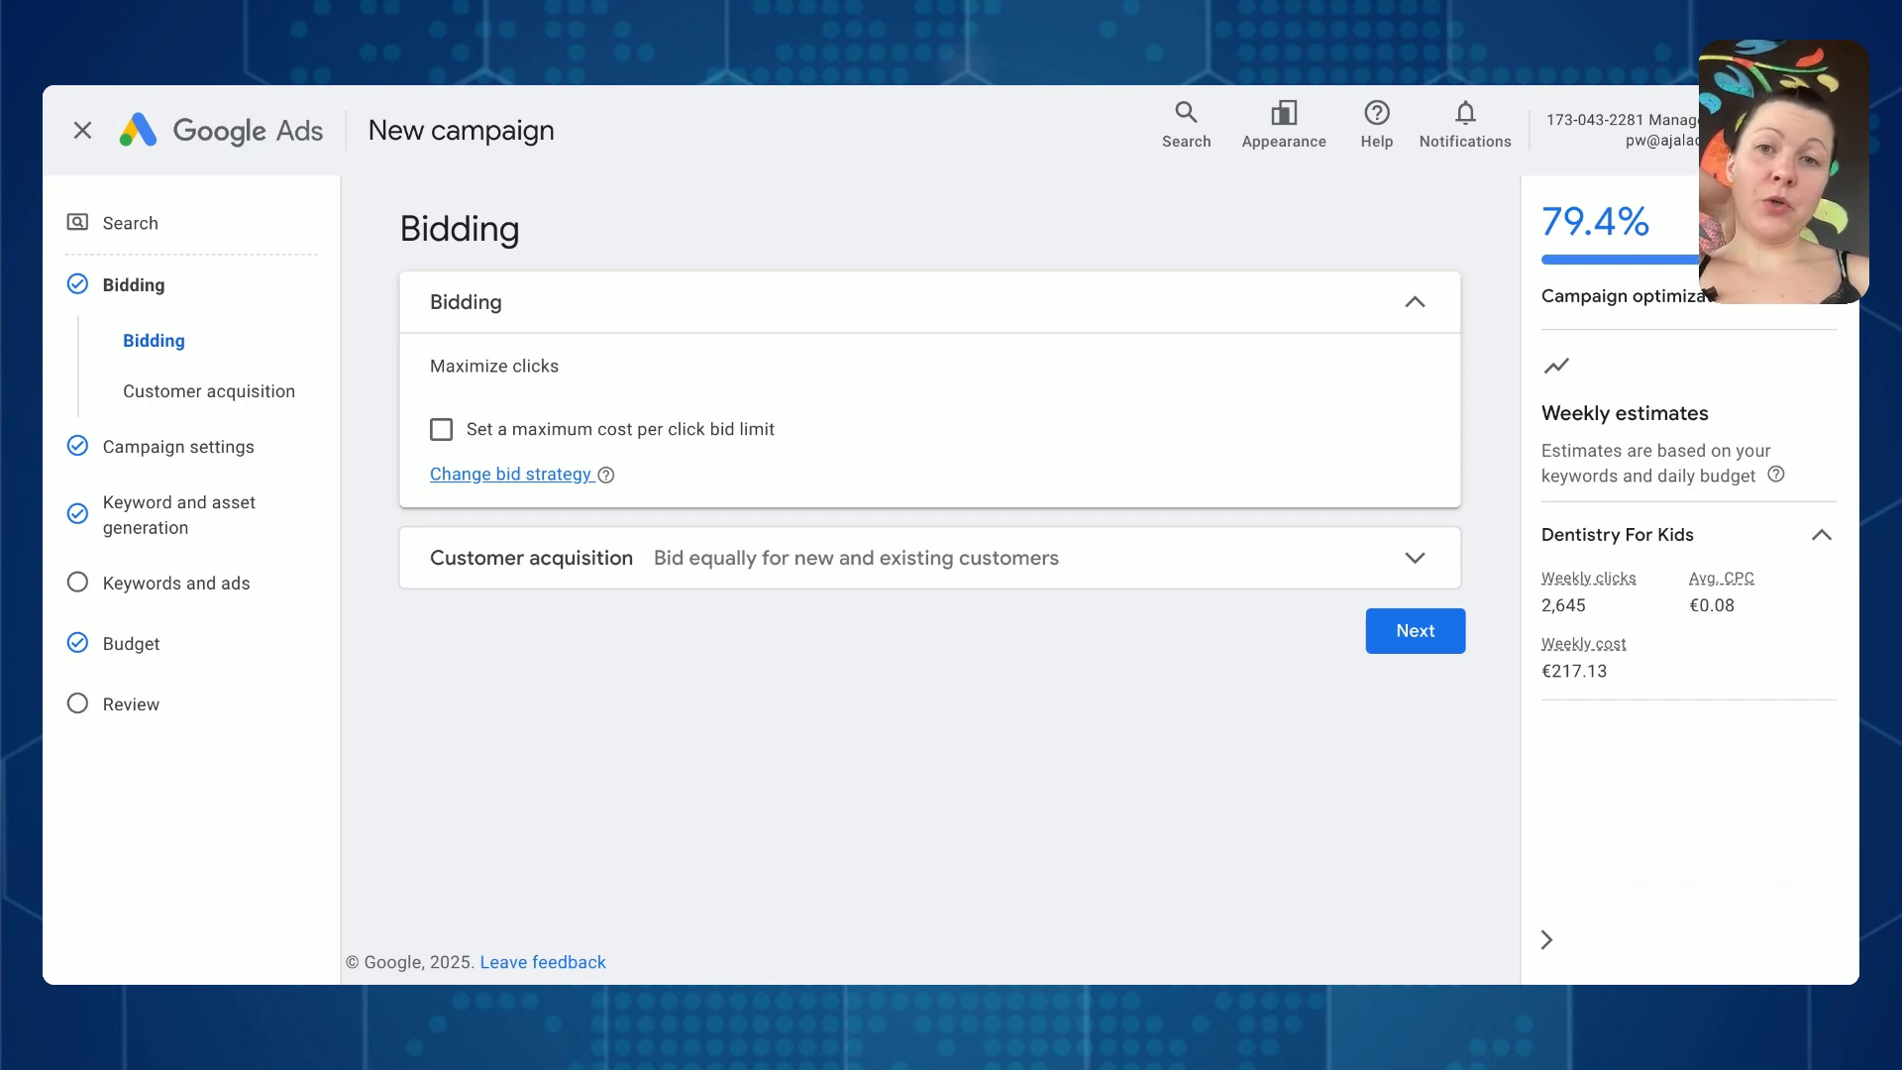
# - Set the bidding focus to Clicks, review the customer acquisition options, and proceed to the campaign settings
pyautogui.moveTo(561, 370); pyautogui.dragTo(374, 387)
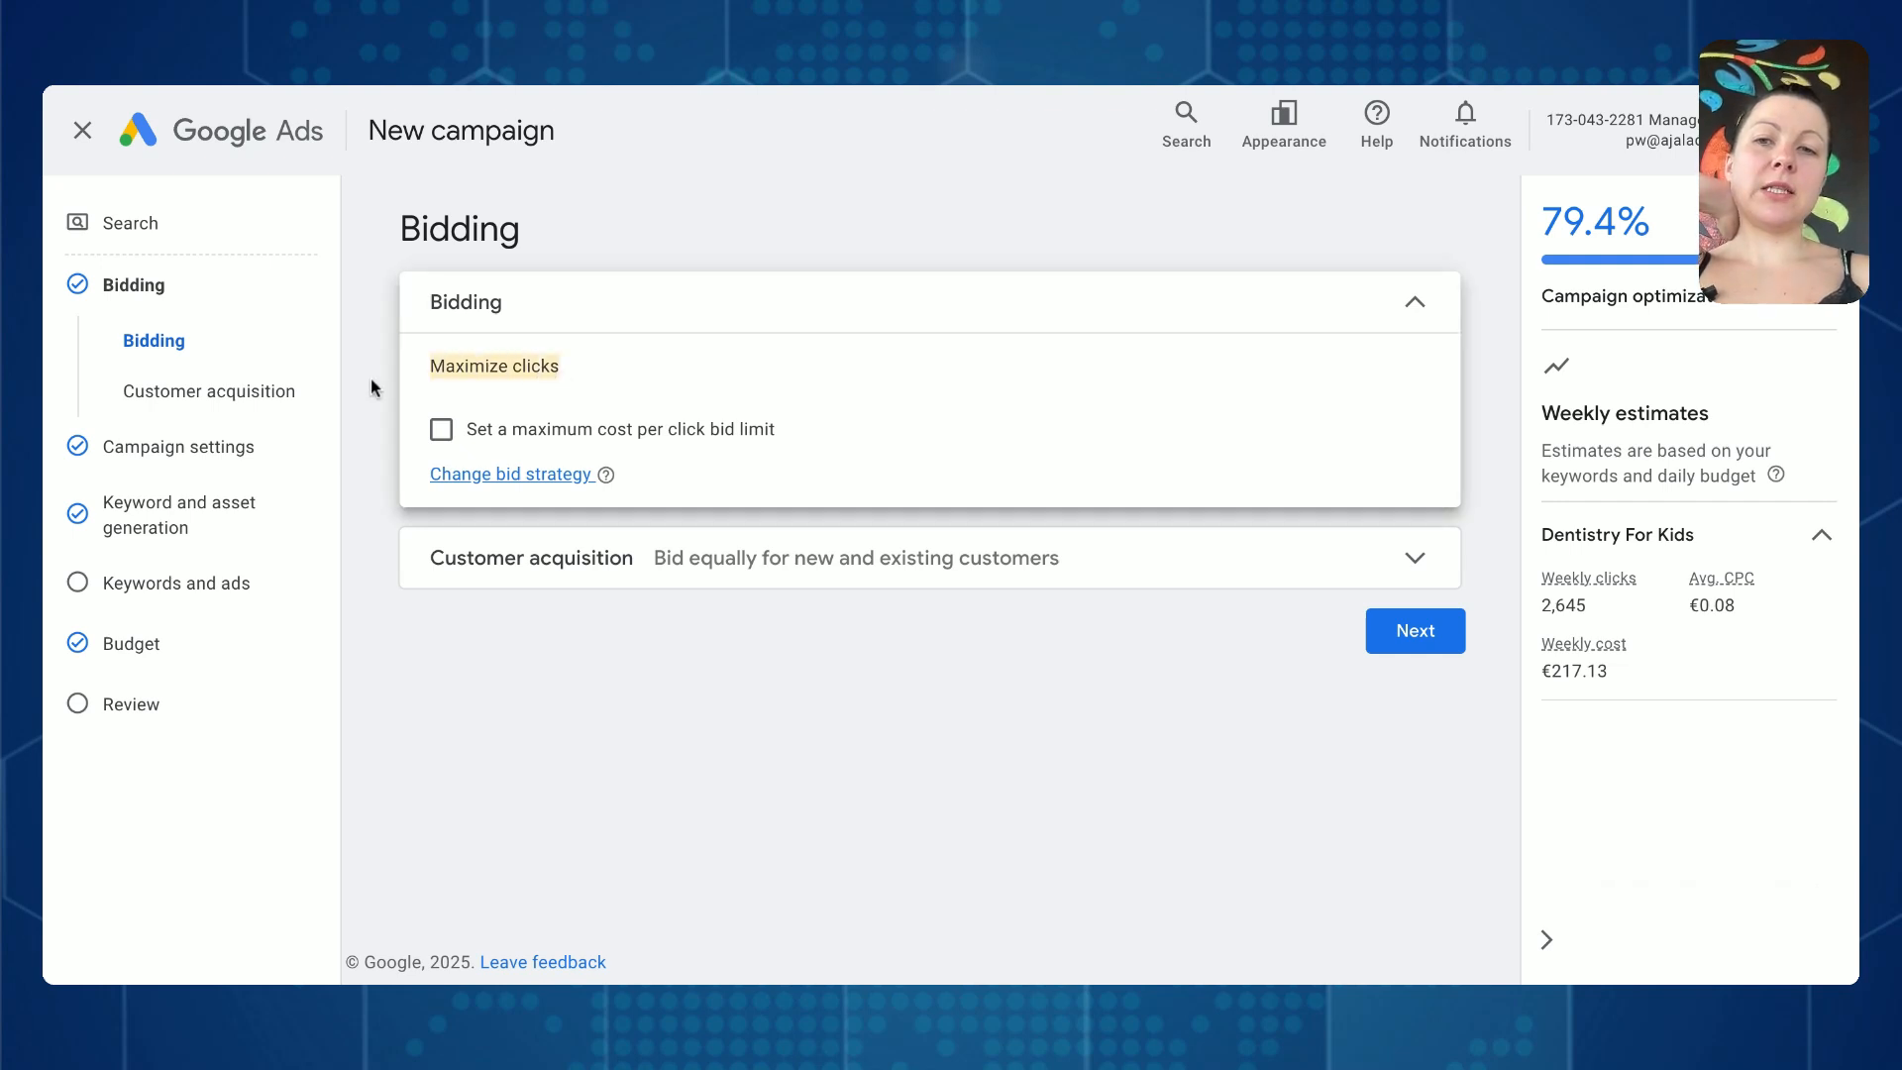
pyautogui.click(501, 475)
pyautogui.click(482, 412)
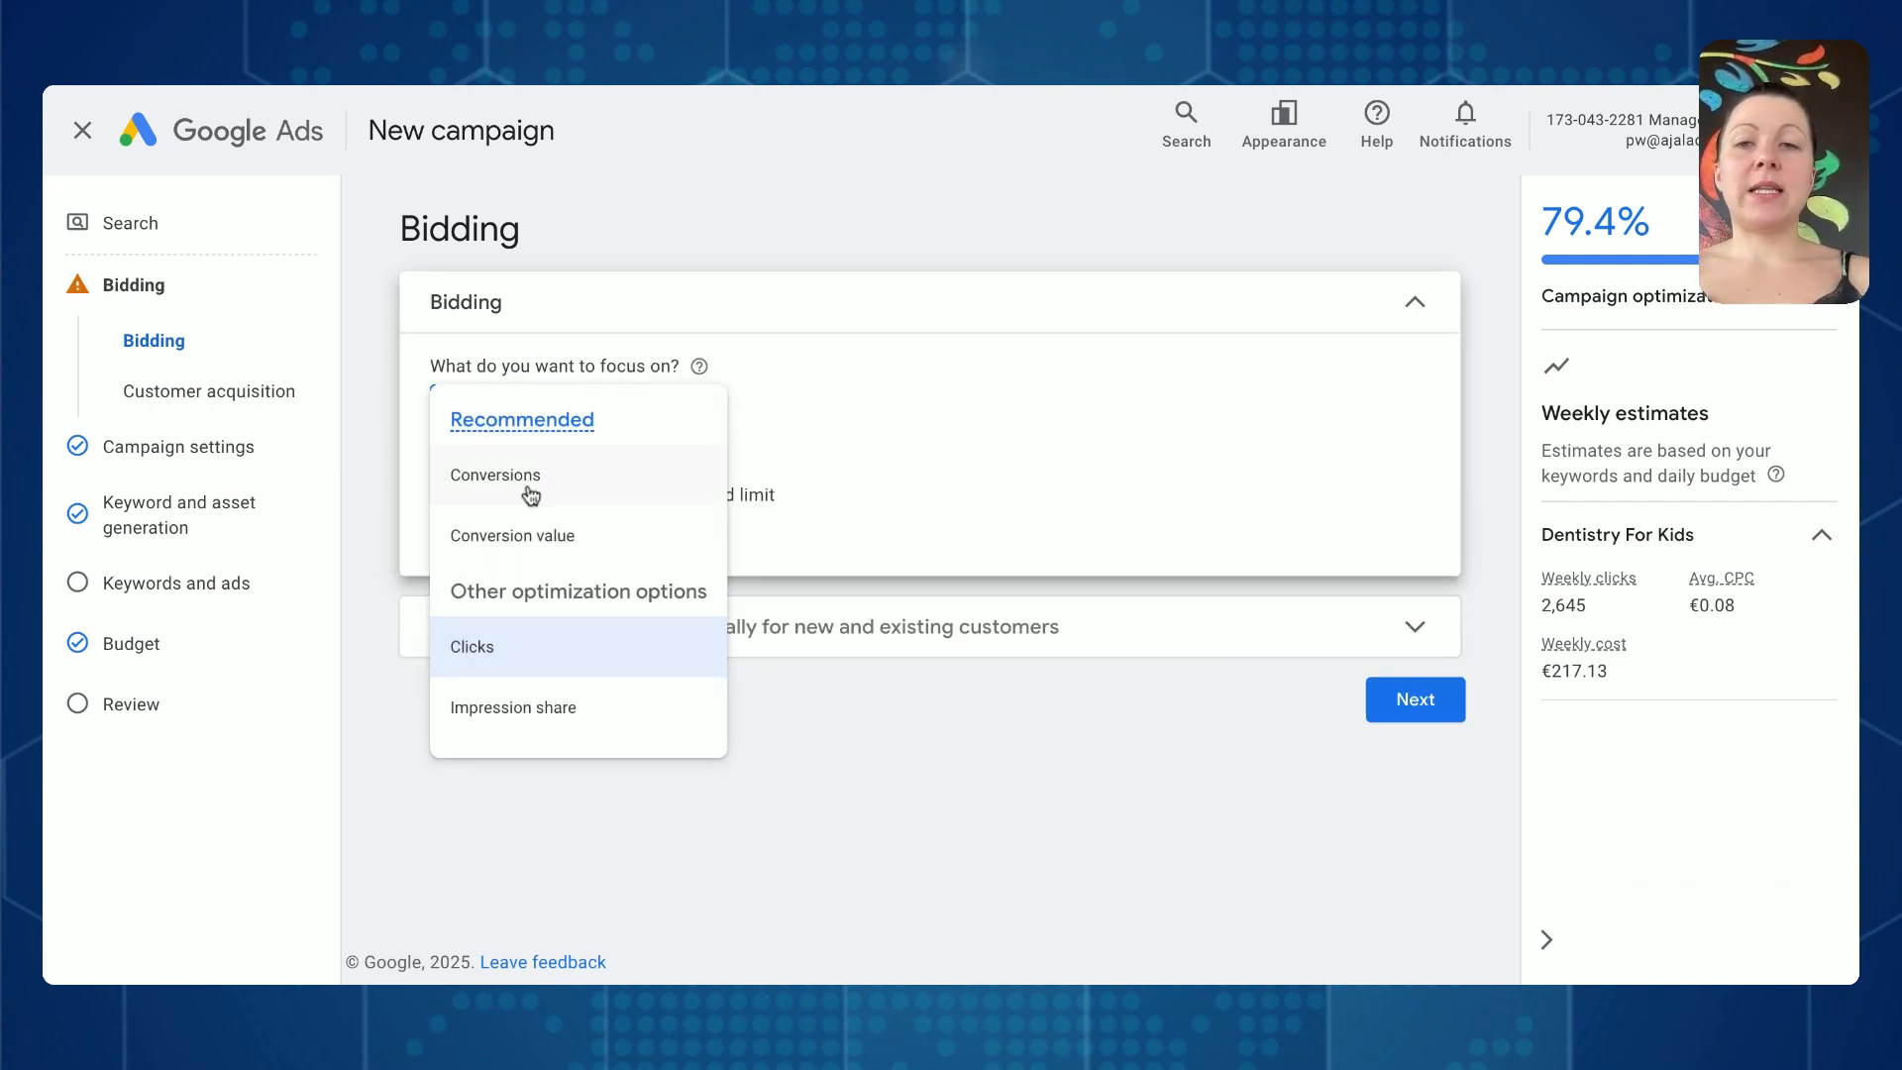
pyautogui.click(451, 664)
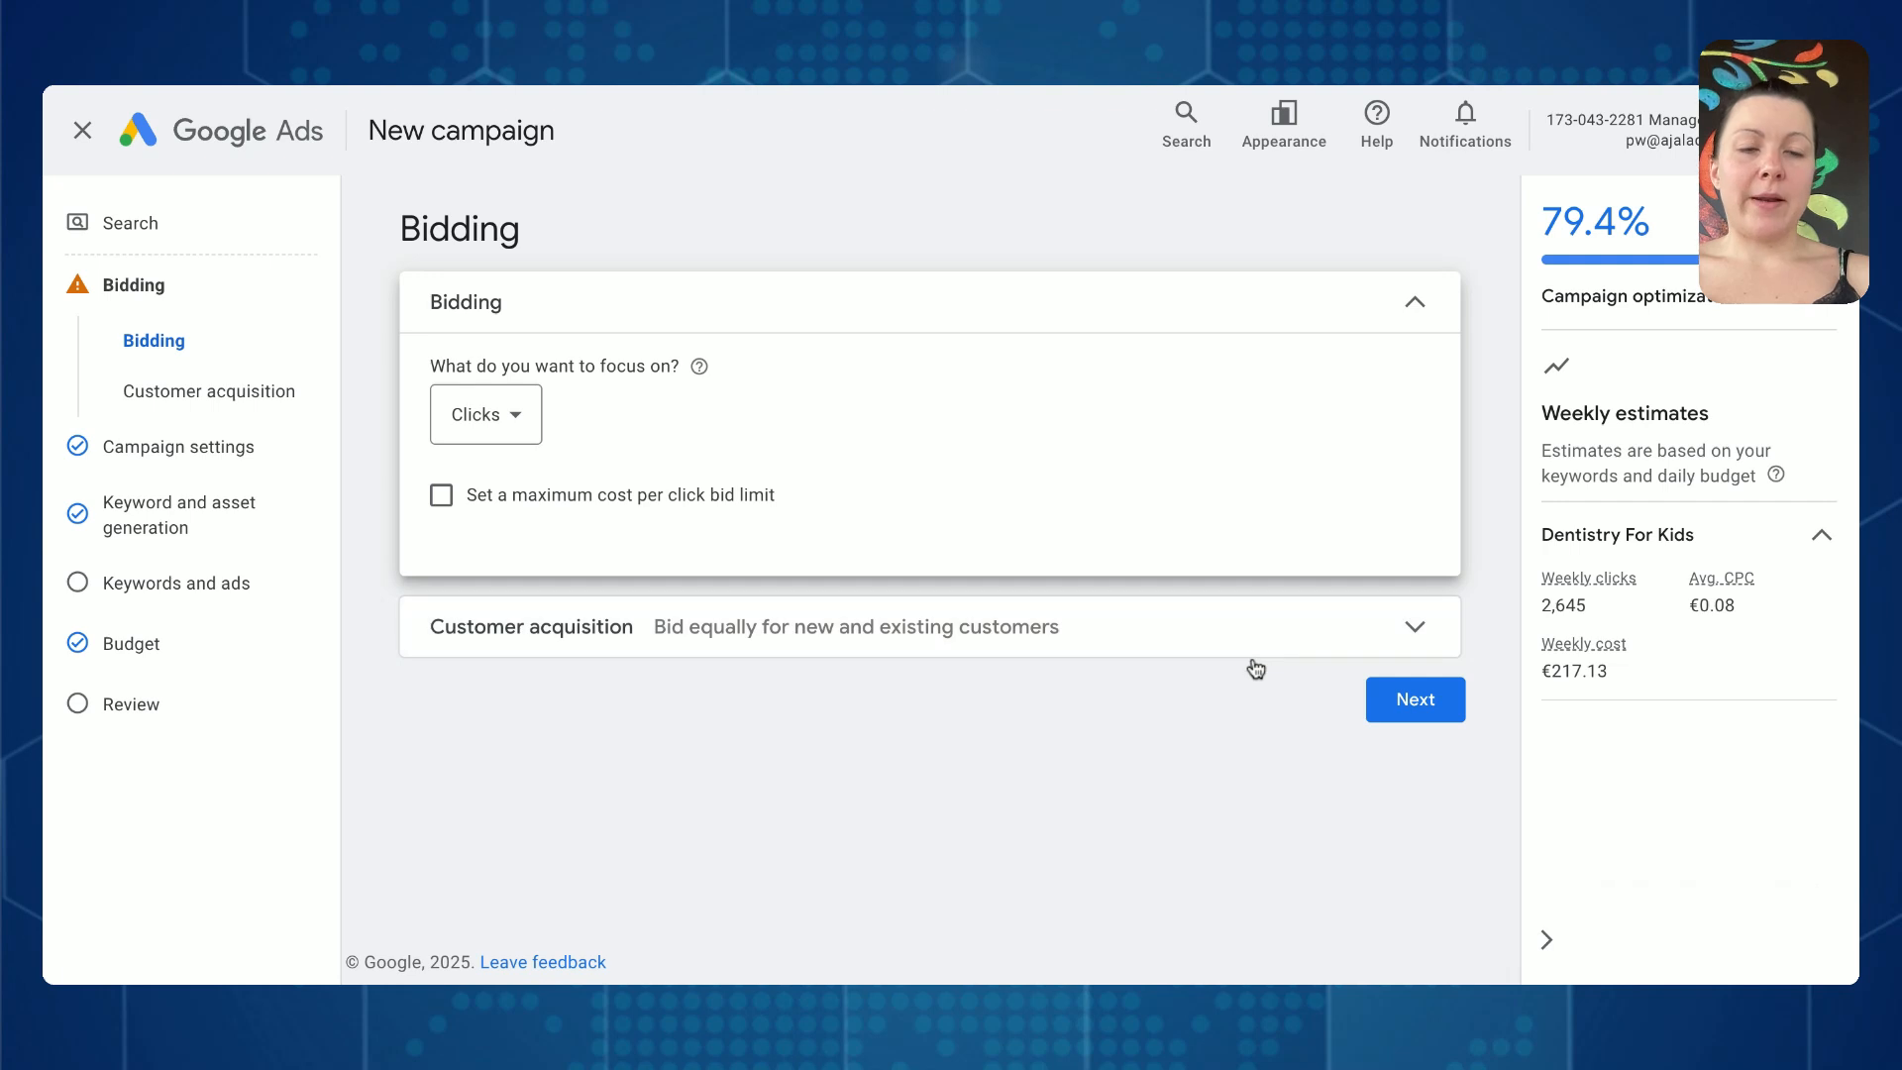
pyautogui.click(1283, 646)
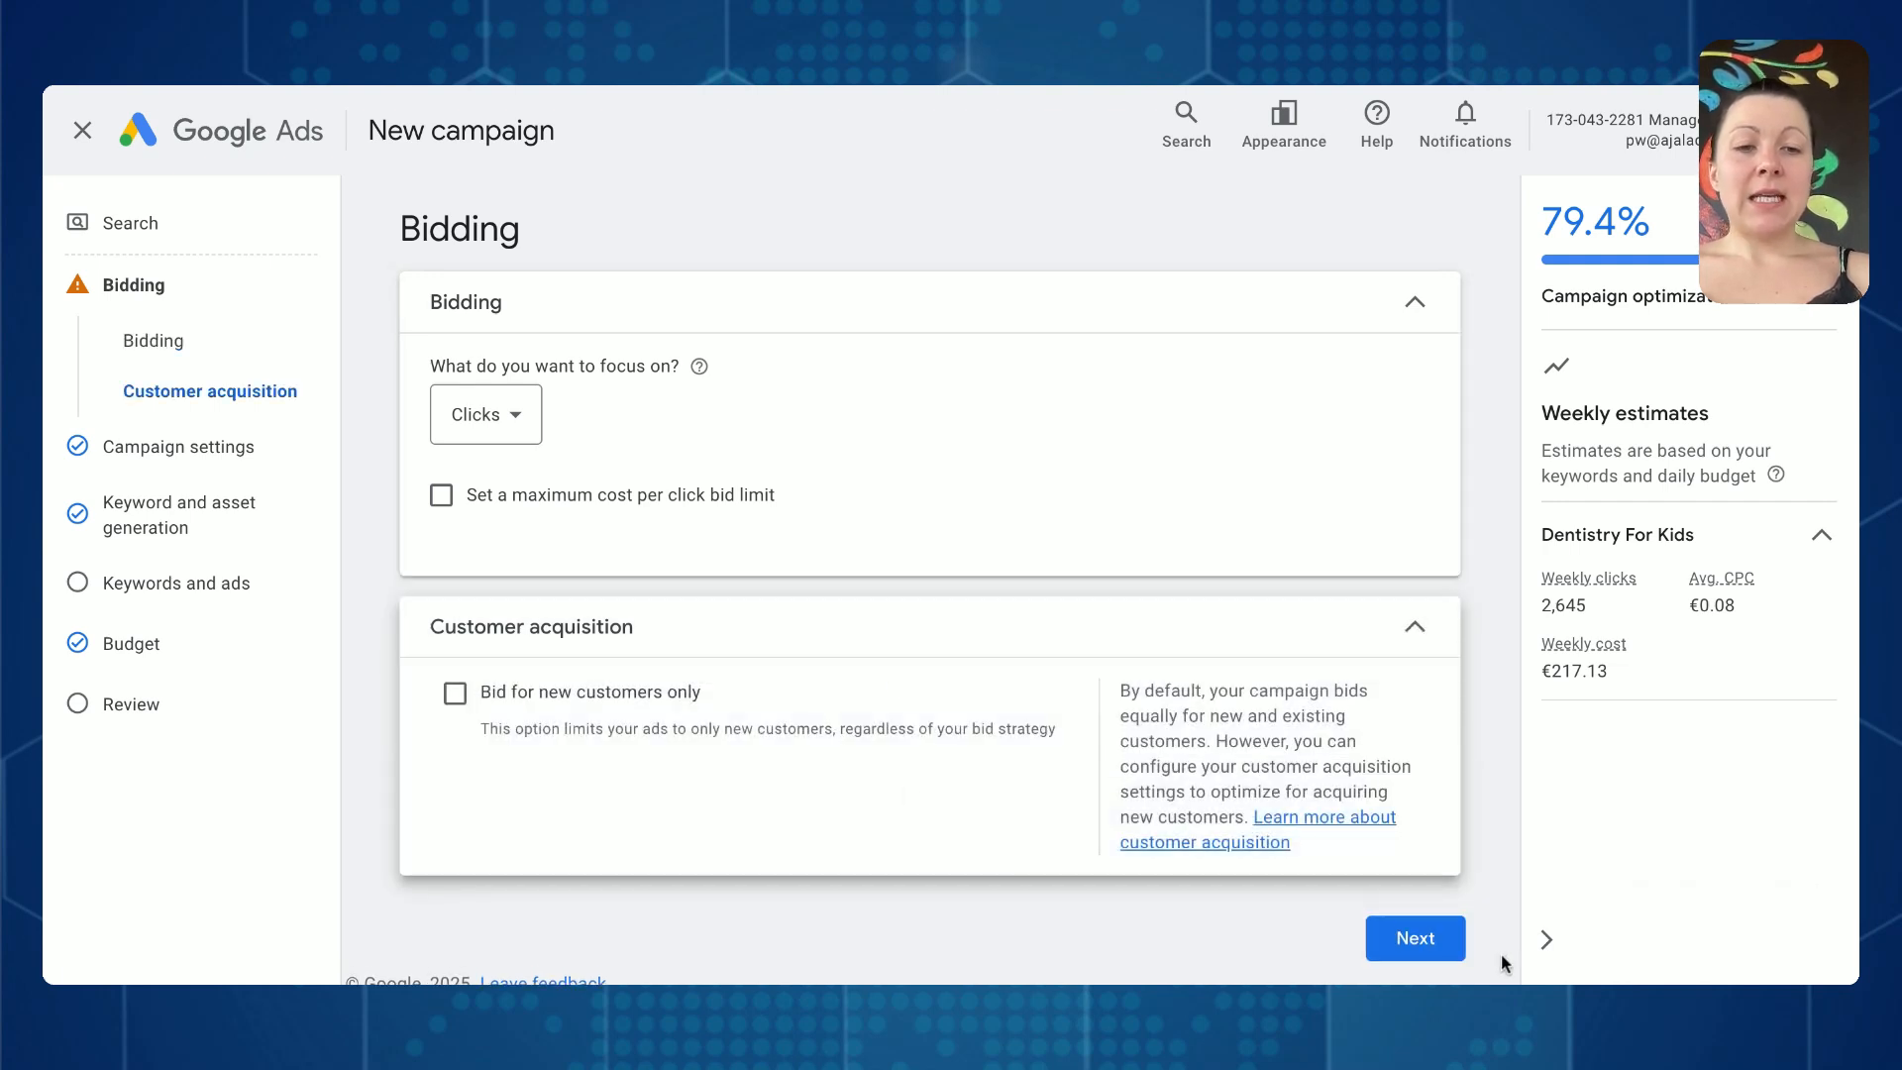
pyautogui.click(1426, 941)
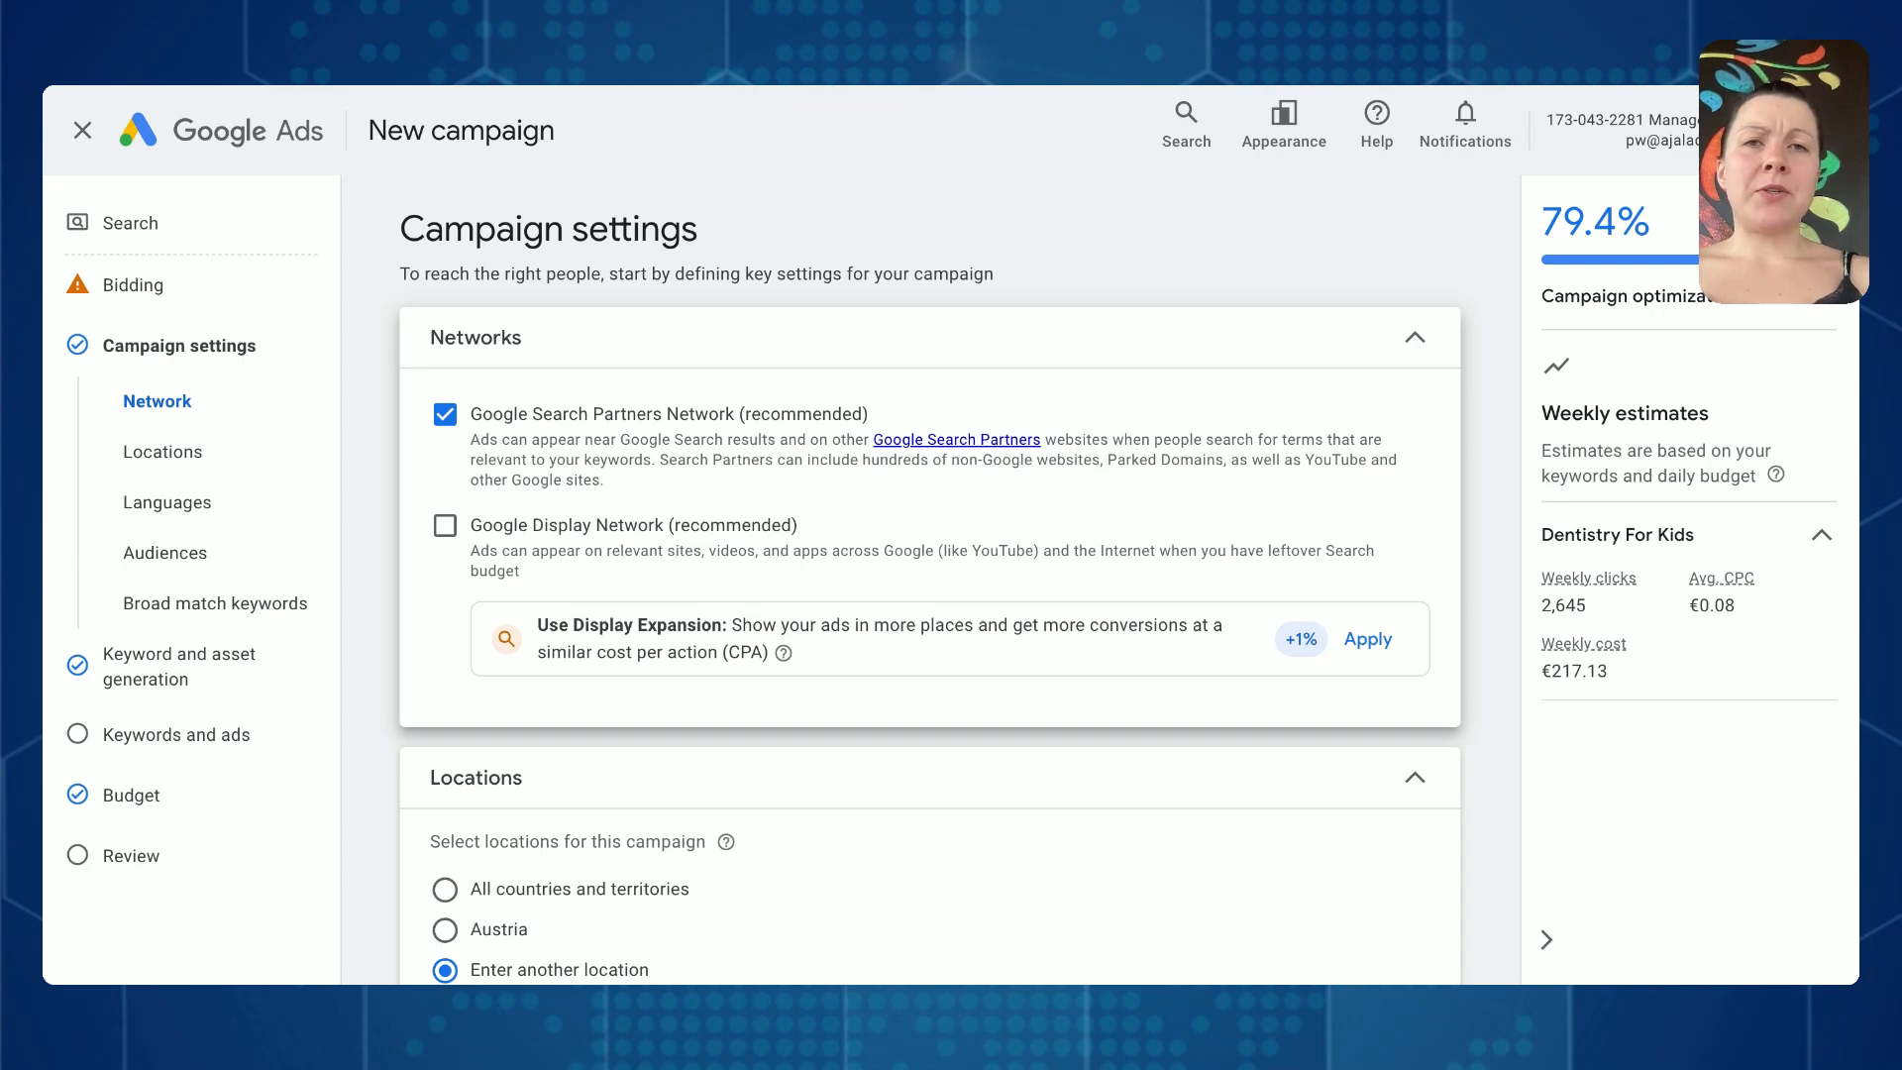
# - Remove the Columbus OH Nielsen DMA region from the campaign's targeted locations
pyautogui.scroll(-1, 929, 584)
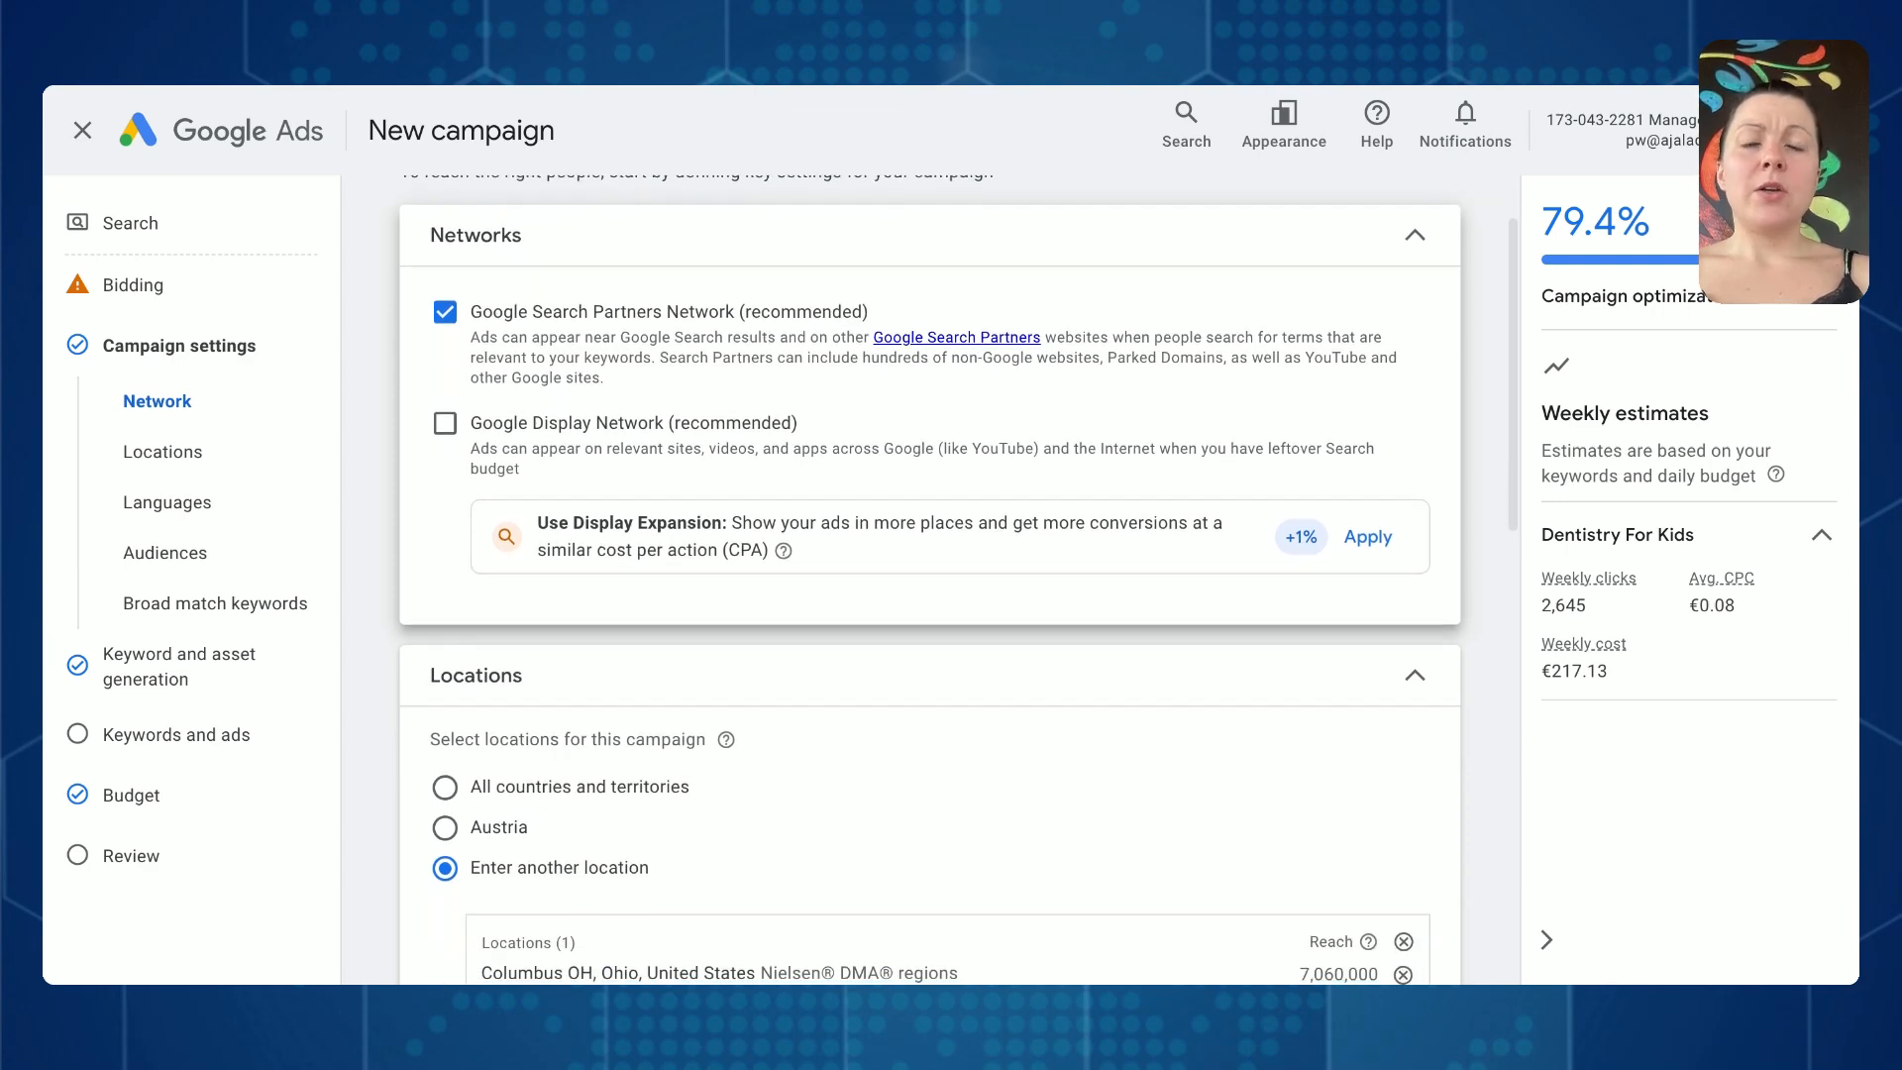
pyautogui.scroll(-3, 683, 722)
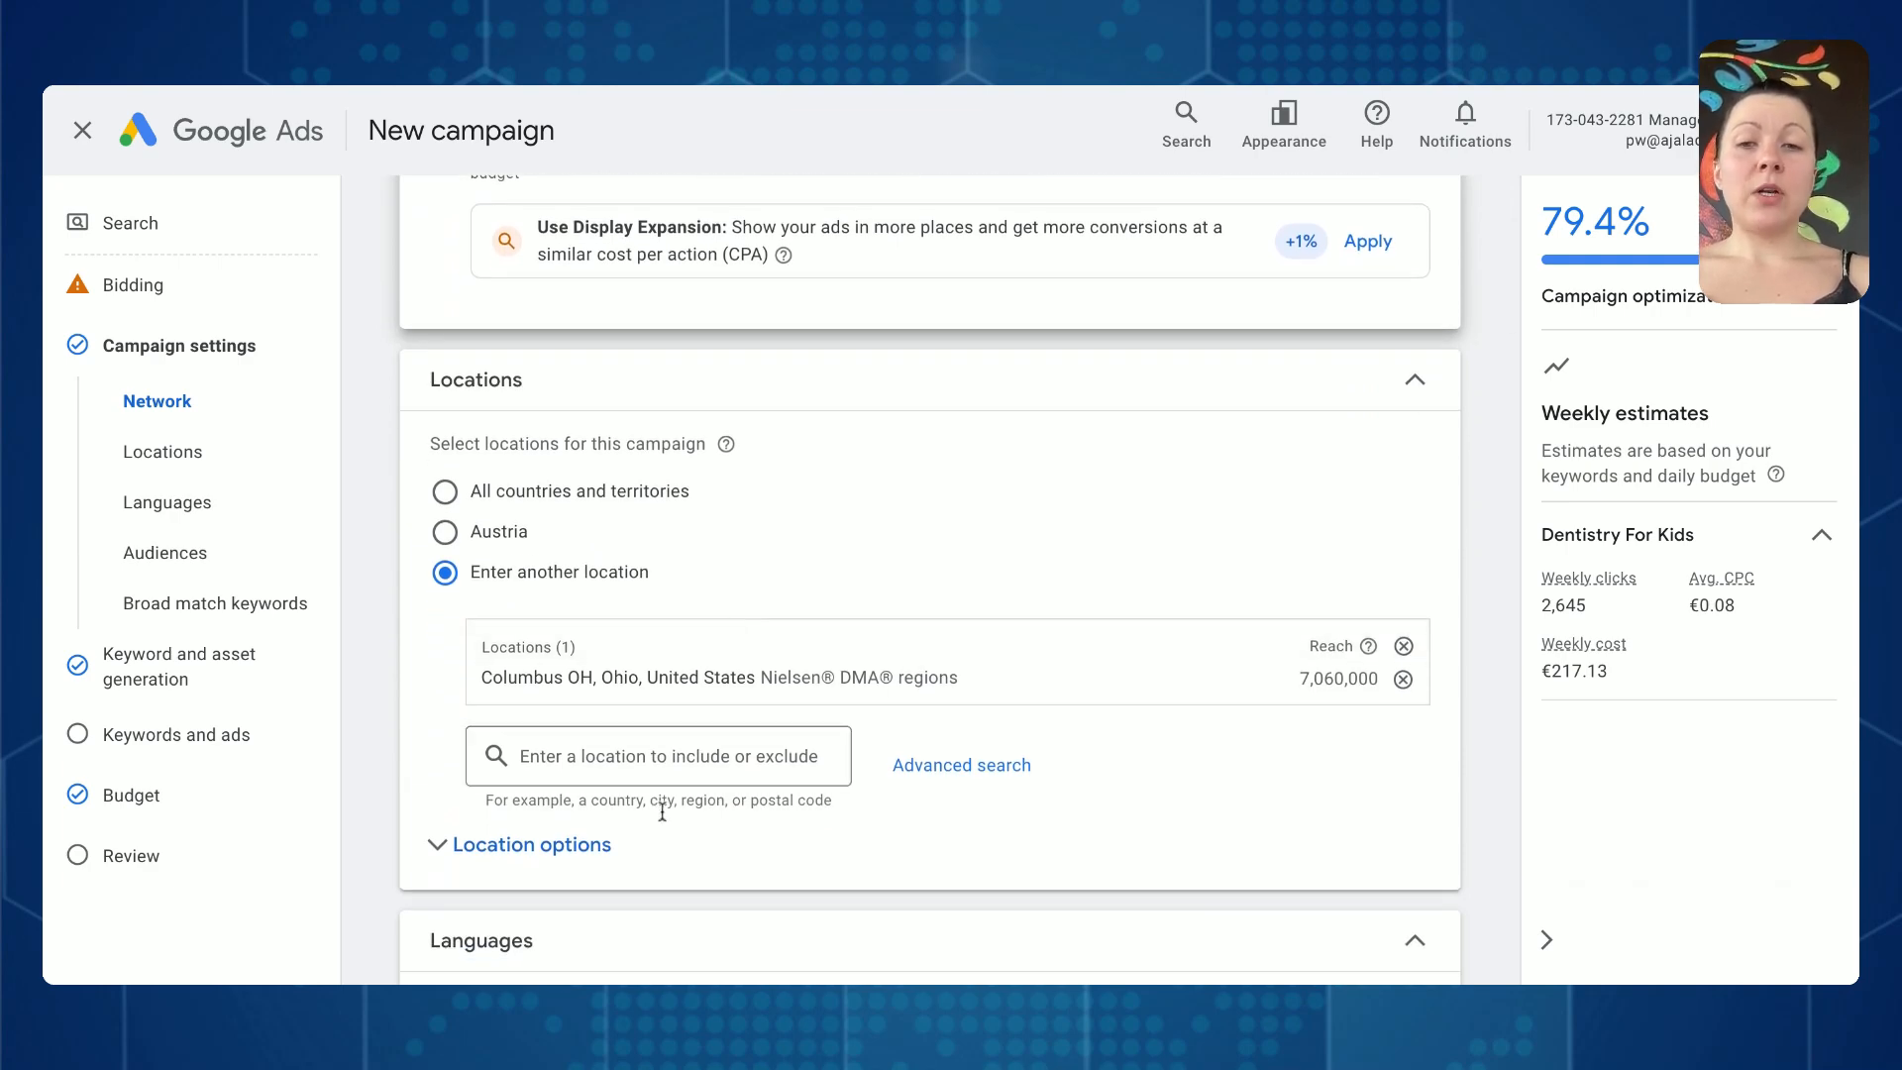
pyautogui.click(1405, 680)
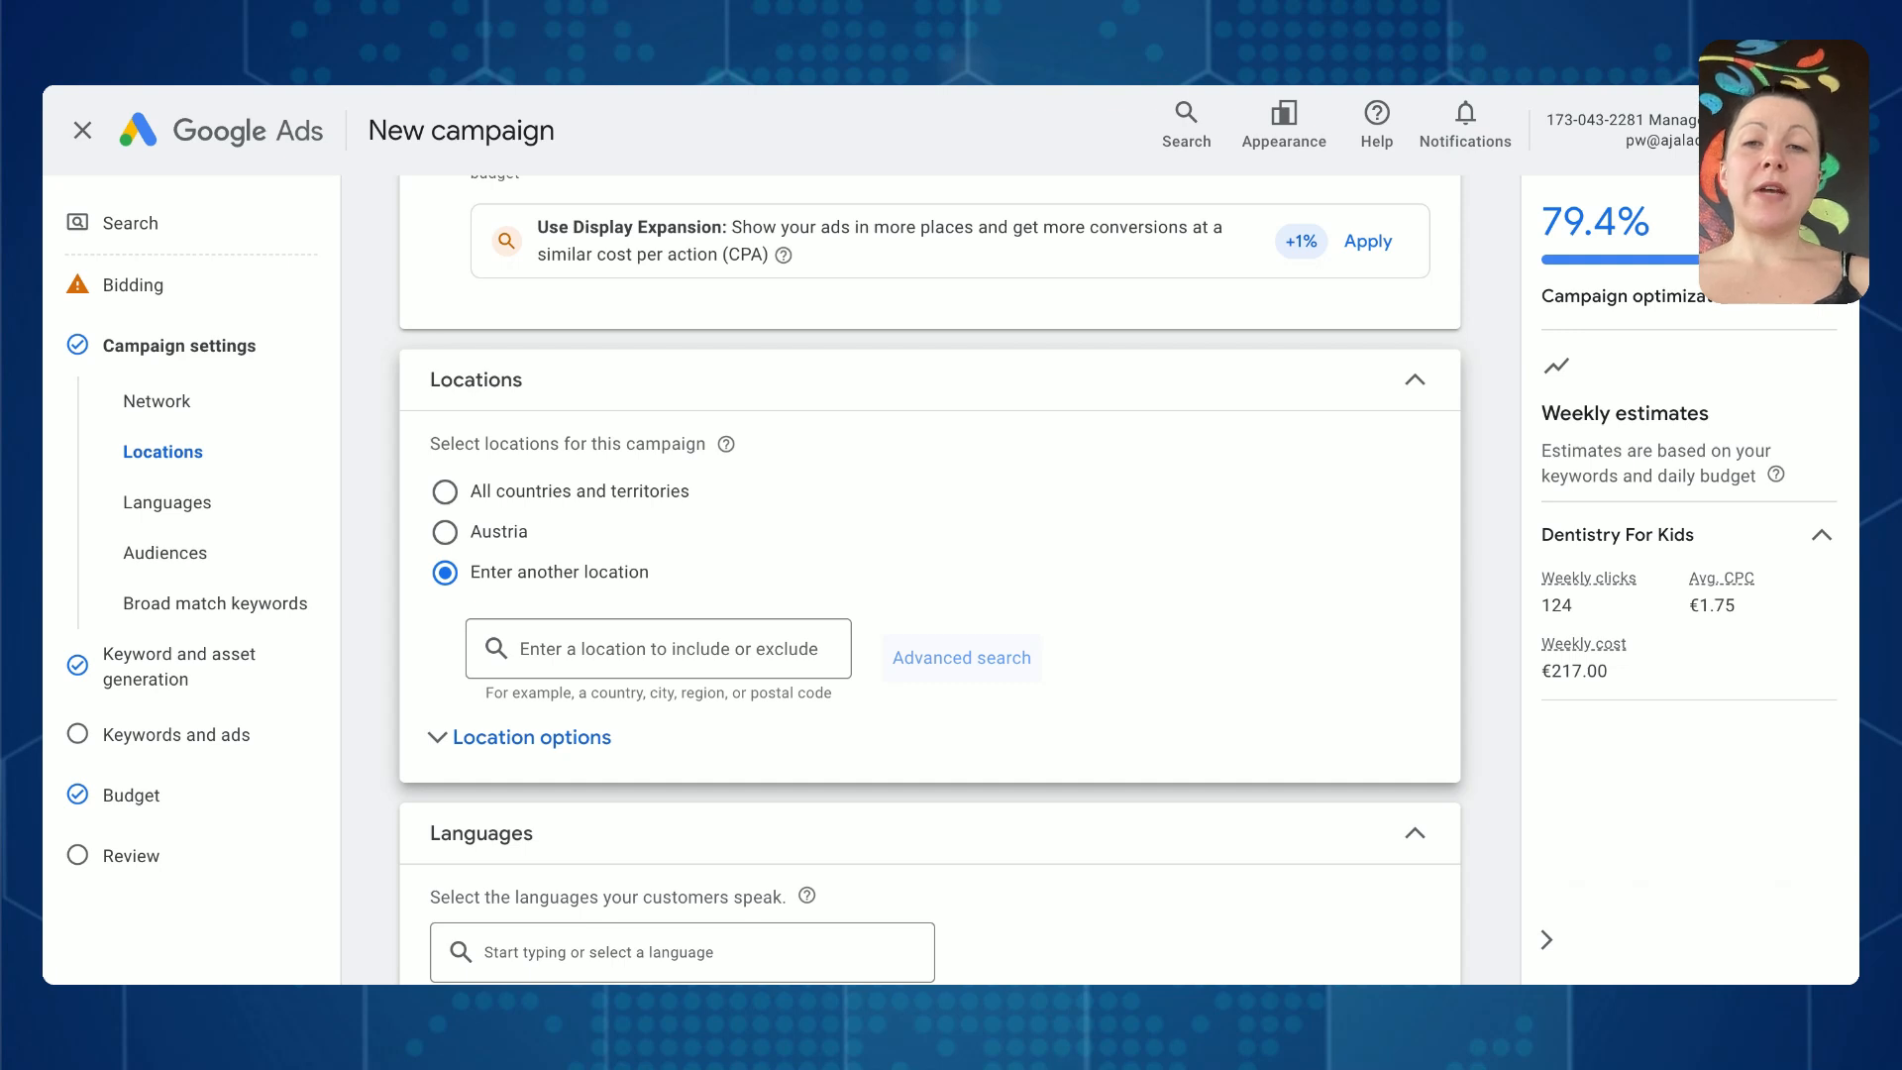
# - Include a 20 mi radius around Columbus, OH, USA as a target through the advanced location search
pyautogui.click(961, 657)
pyautogui.click(411, 209)
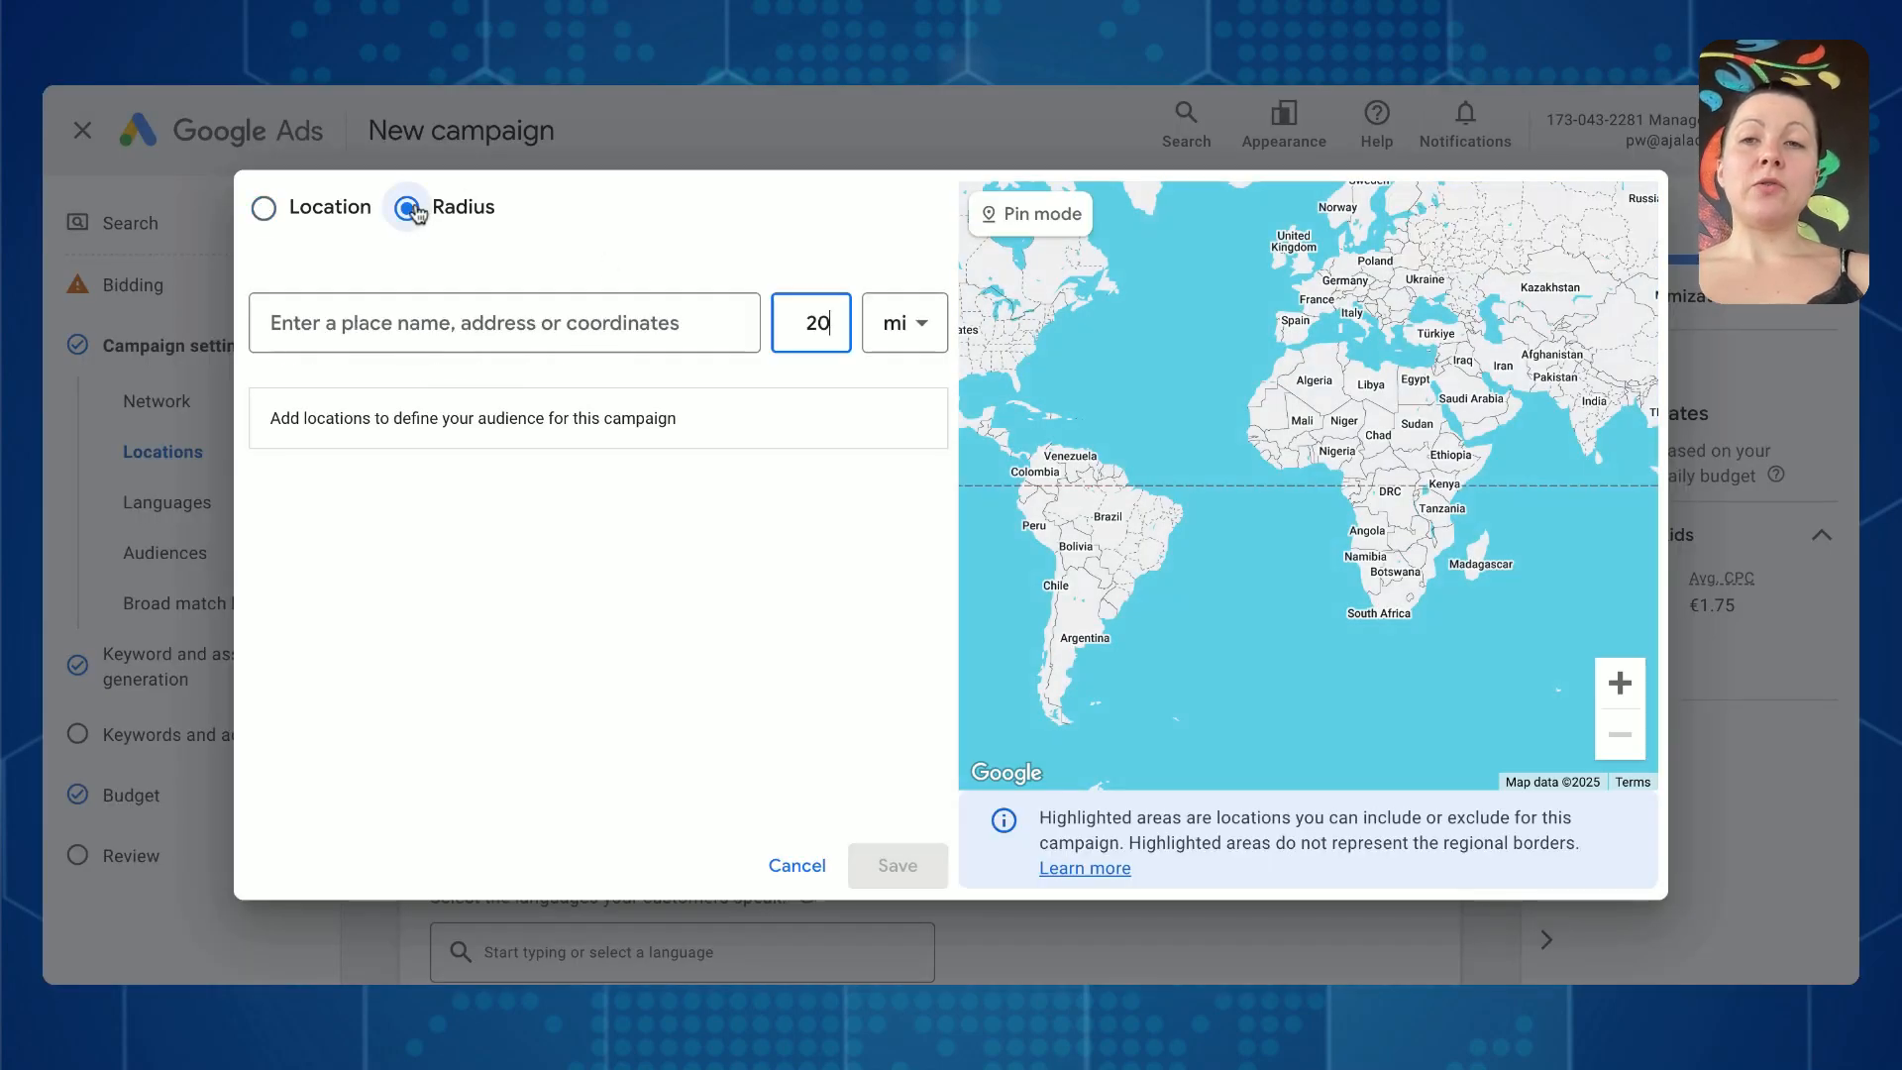
pyautogui.click(611, 325)
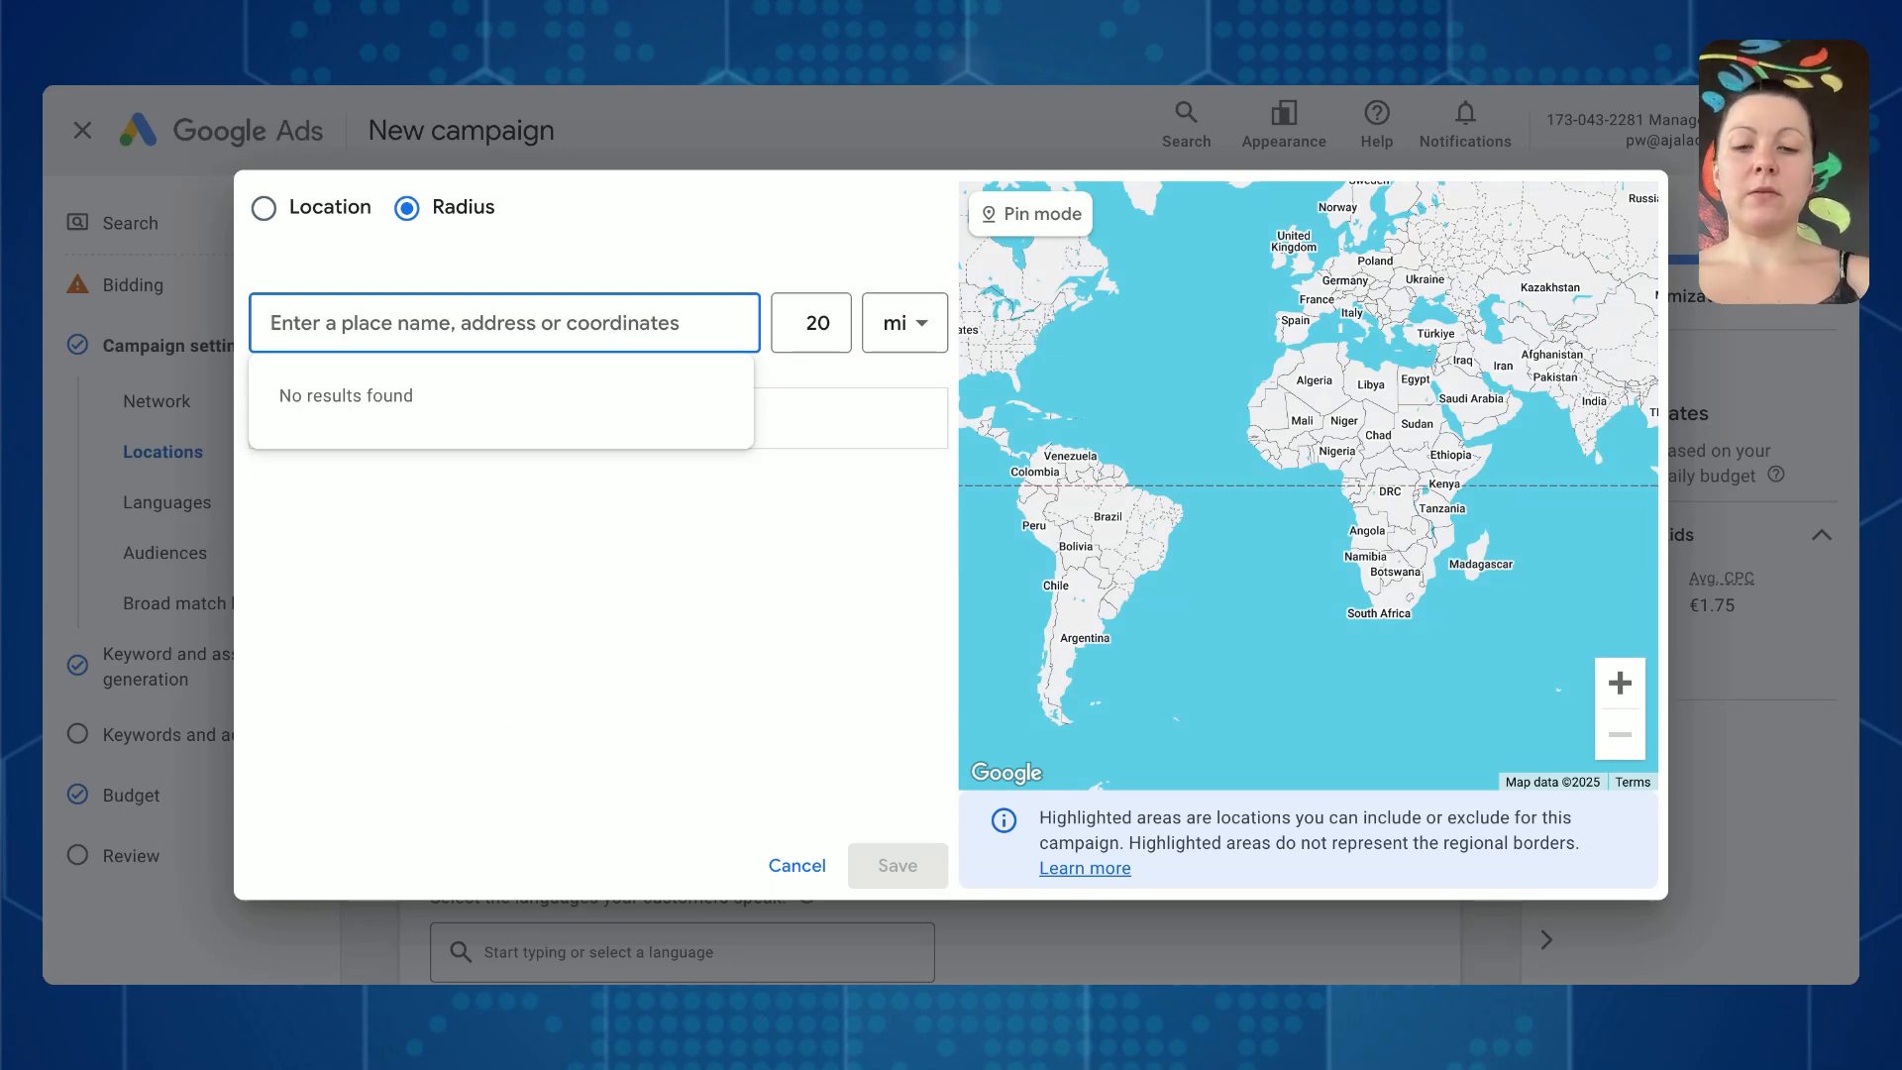
pyautogui.write('columbus')
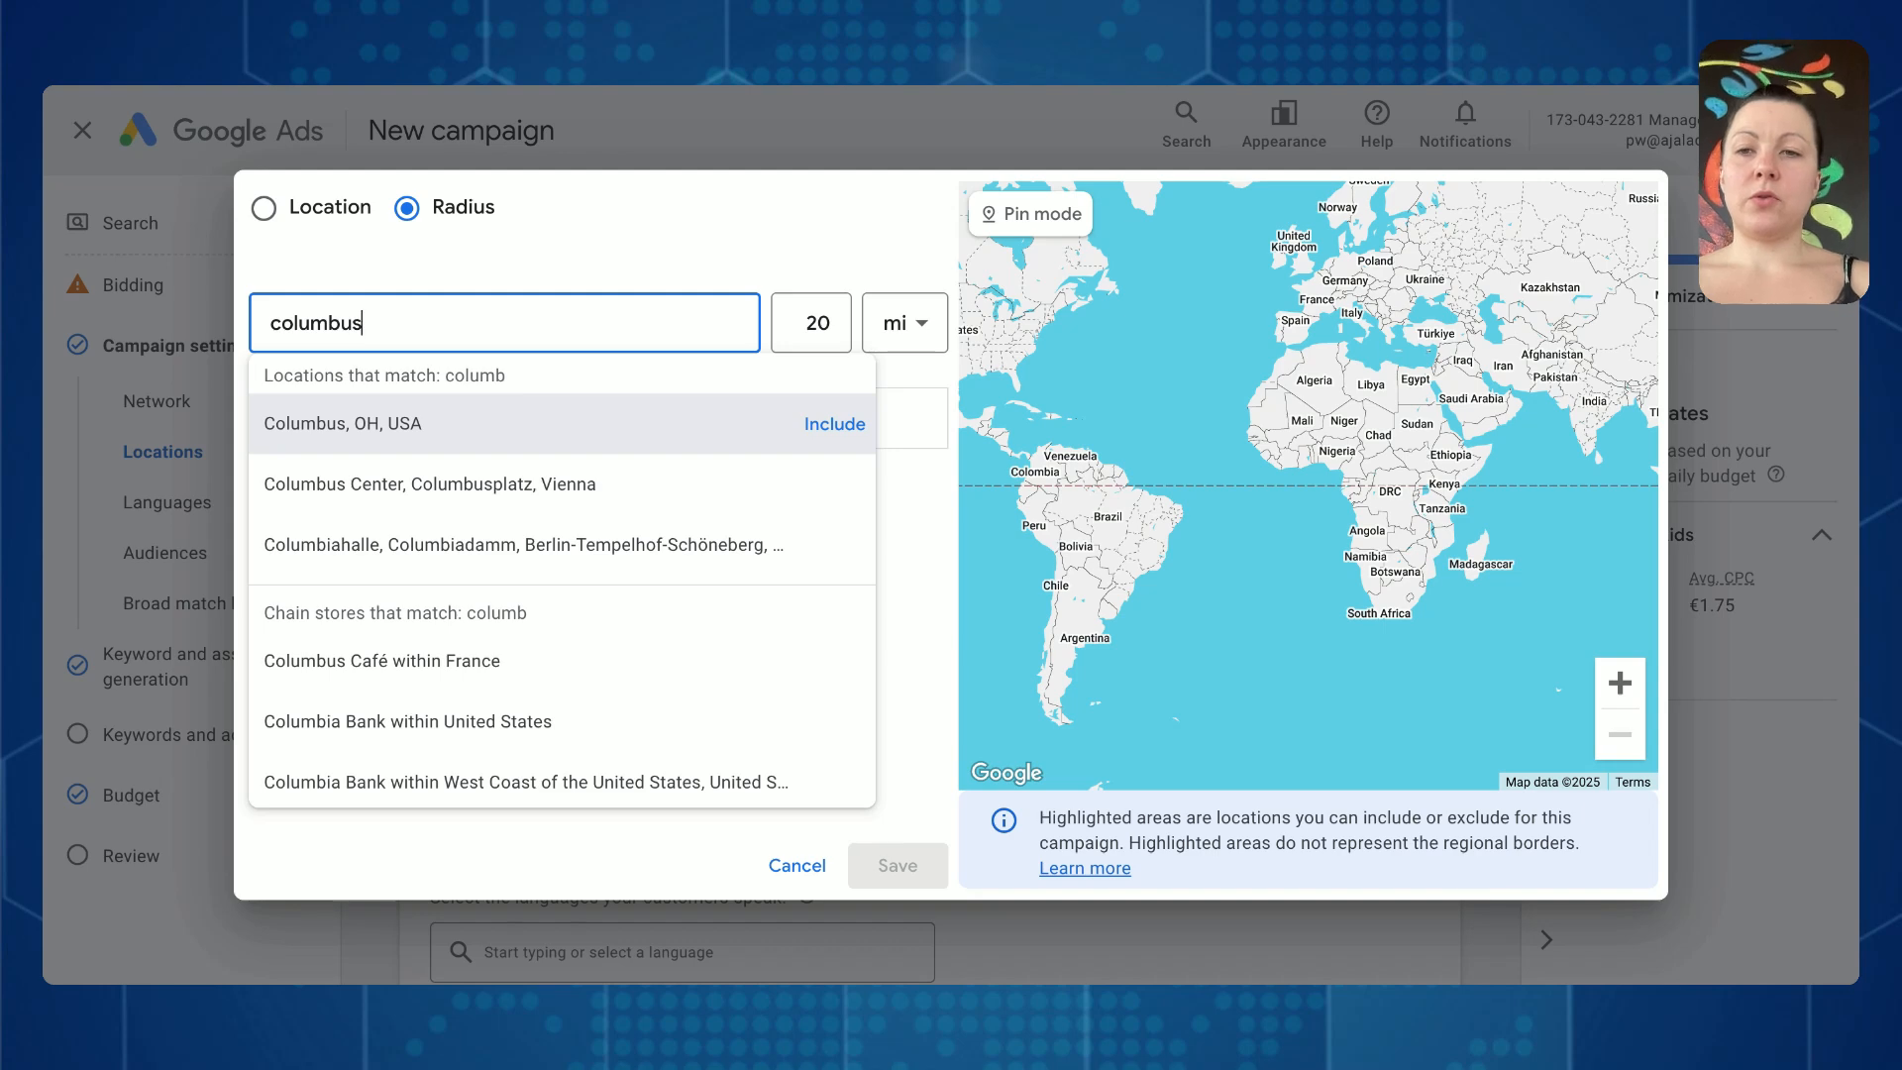
pyautogui.click(816, 324)
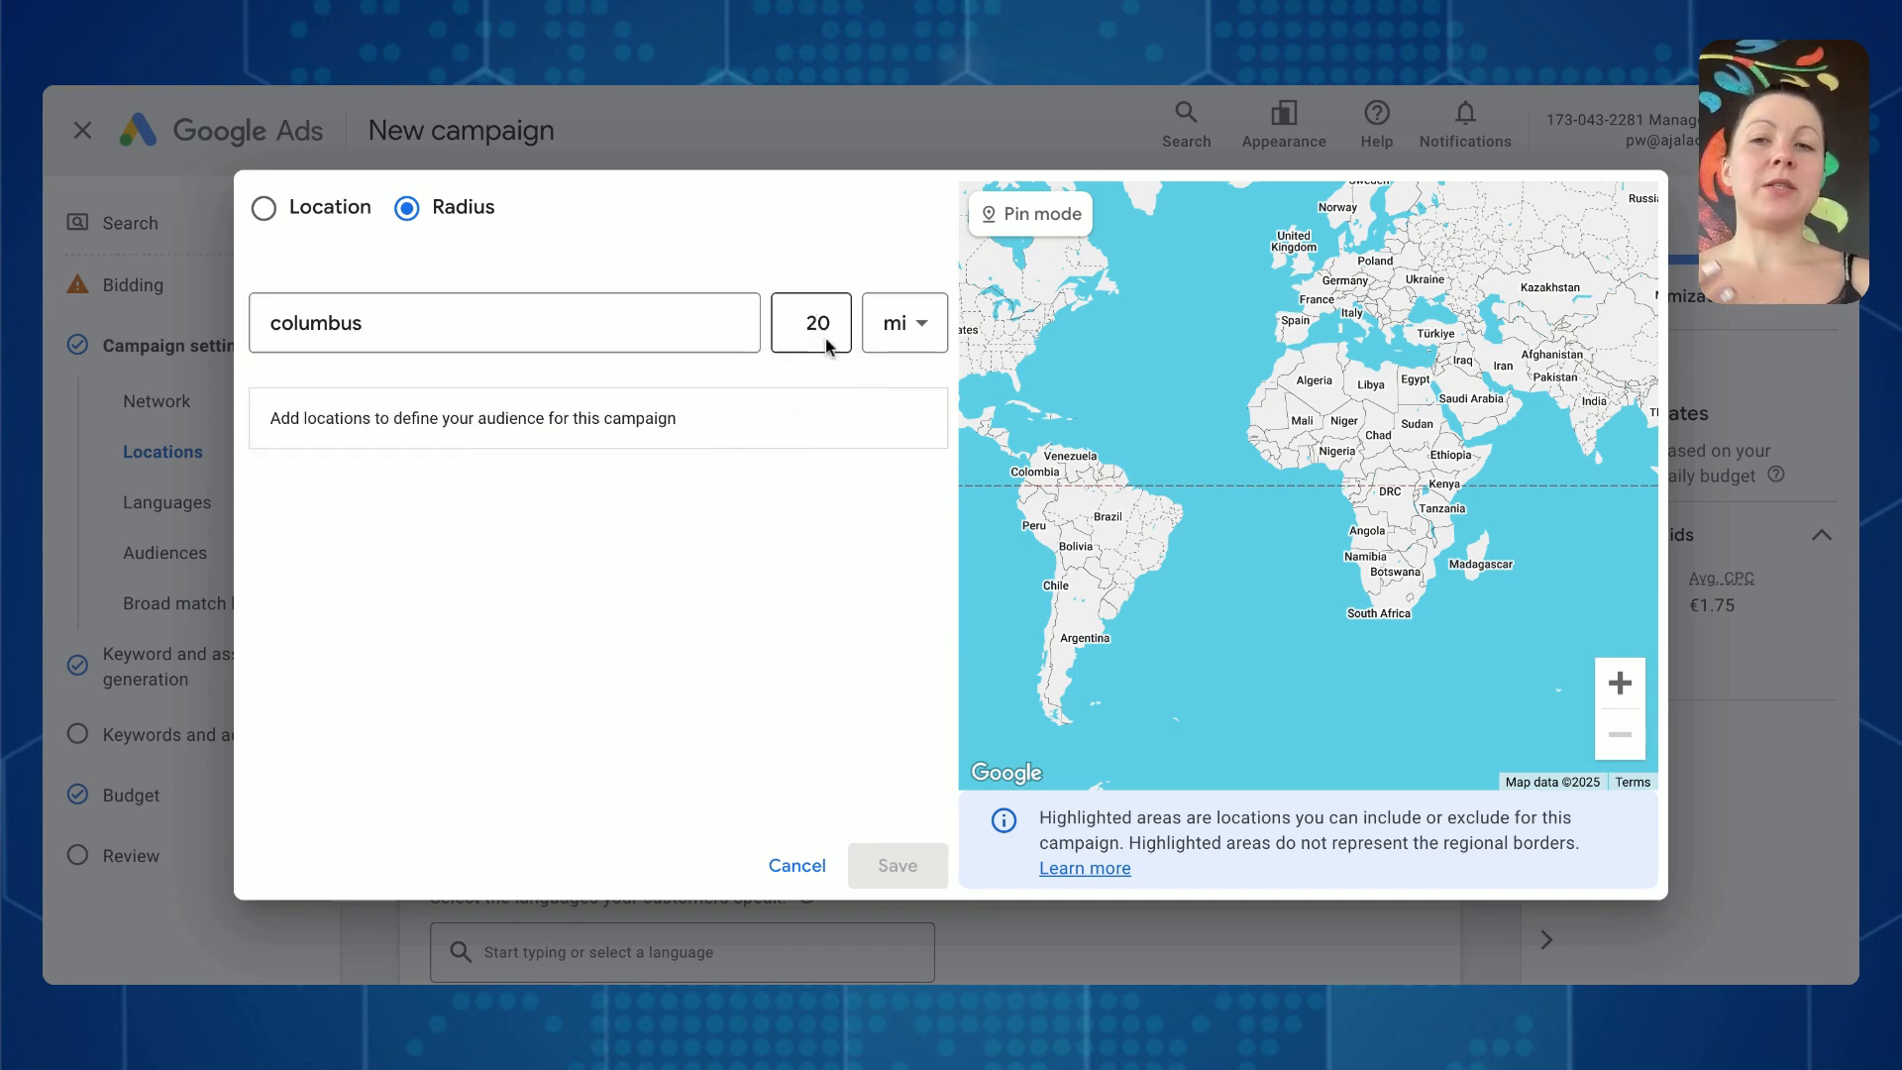
pyautogui.click(608, 345)
pyautogui.click(830, 426)
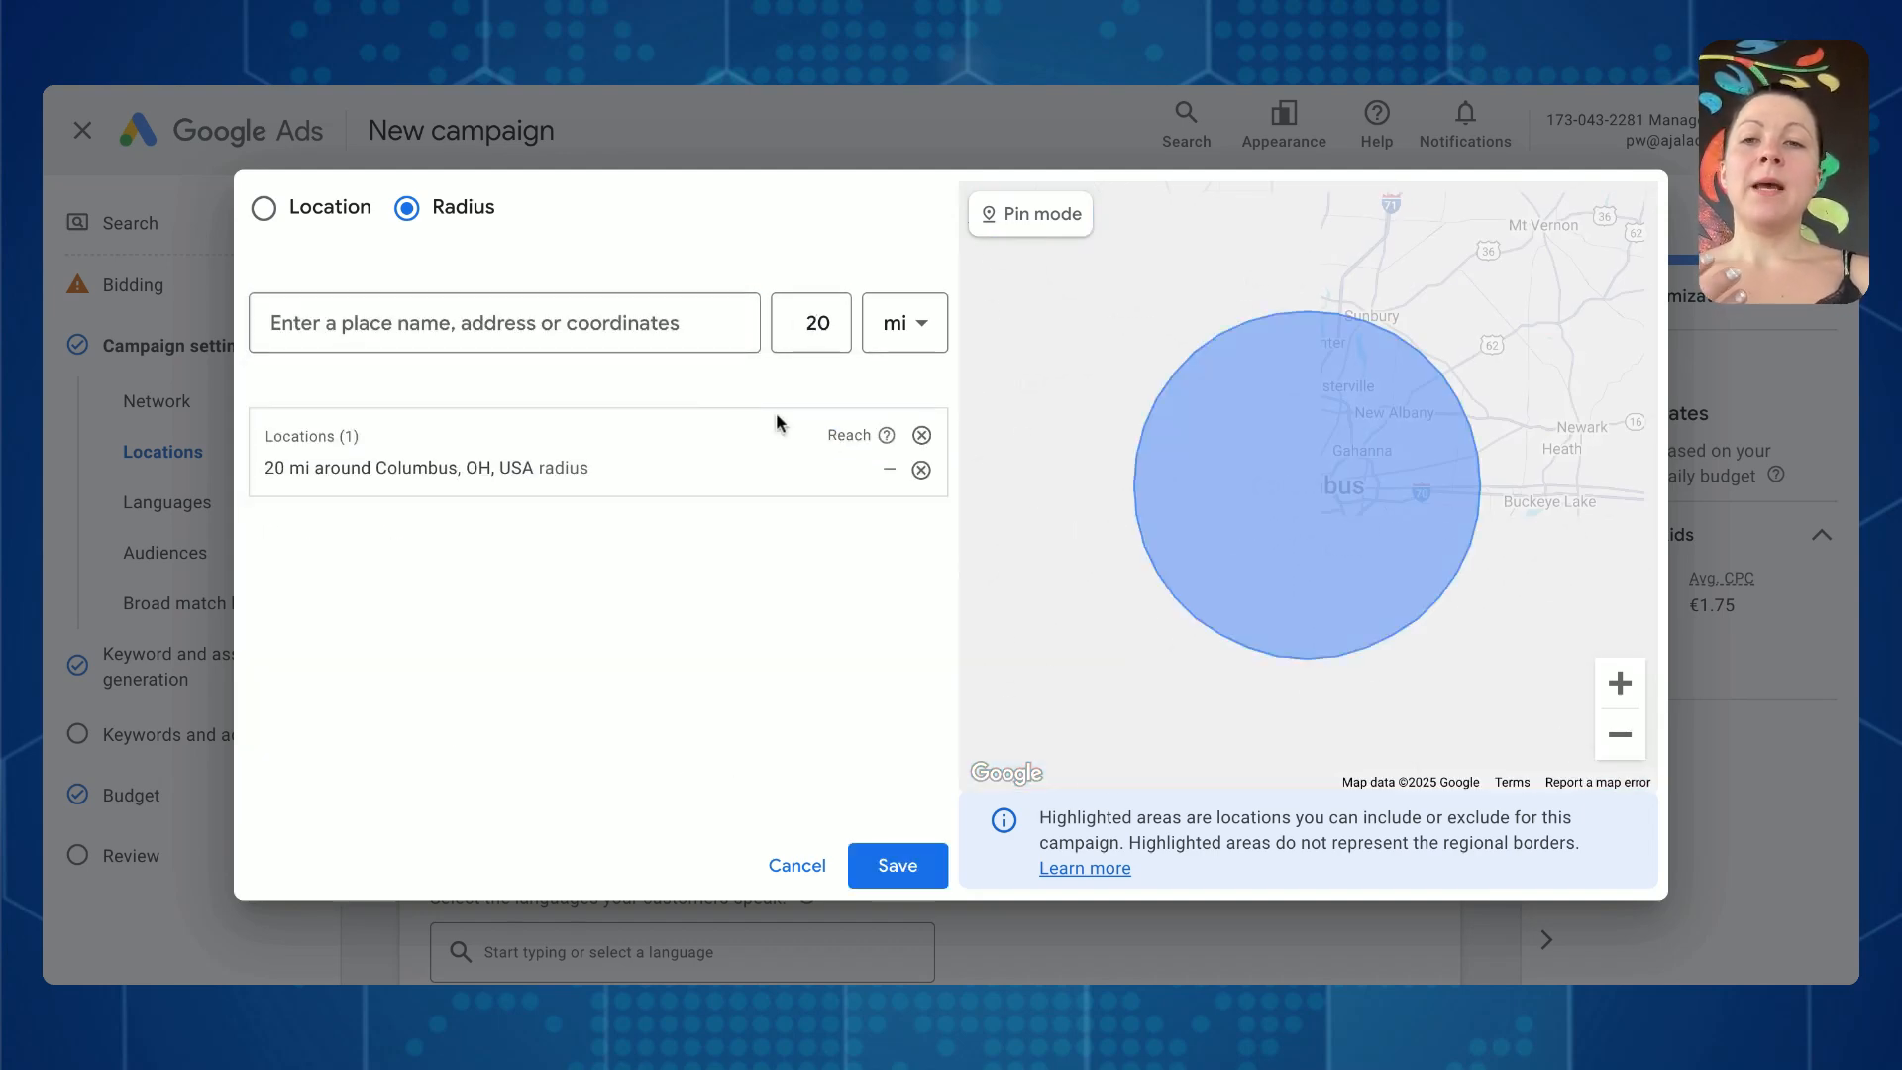
pyautogui.click(483, 324)
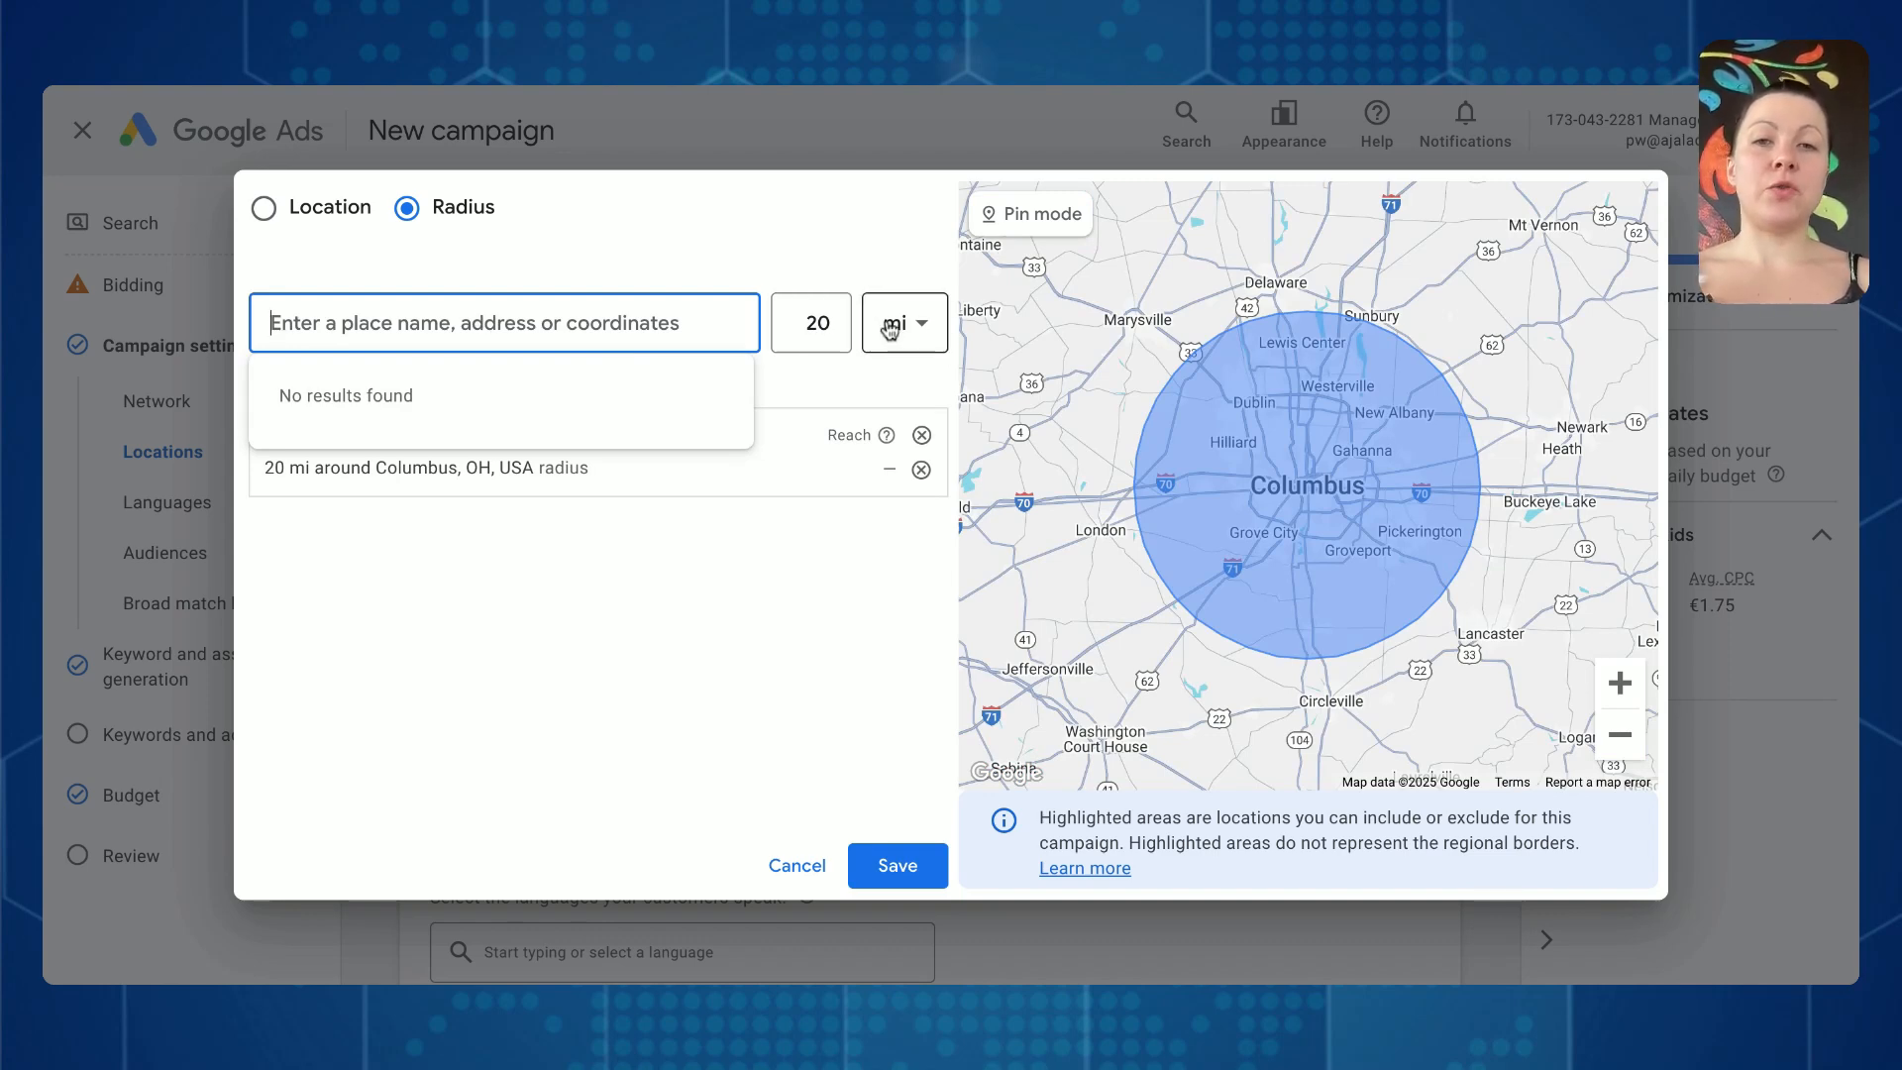
# - Save the radius target and set the location options to Presence: People in or regularly in your included locations
pyautogui.click(897, 864)
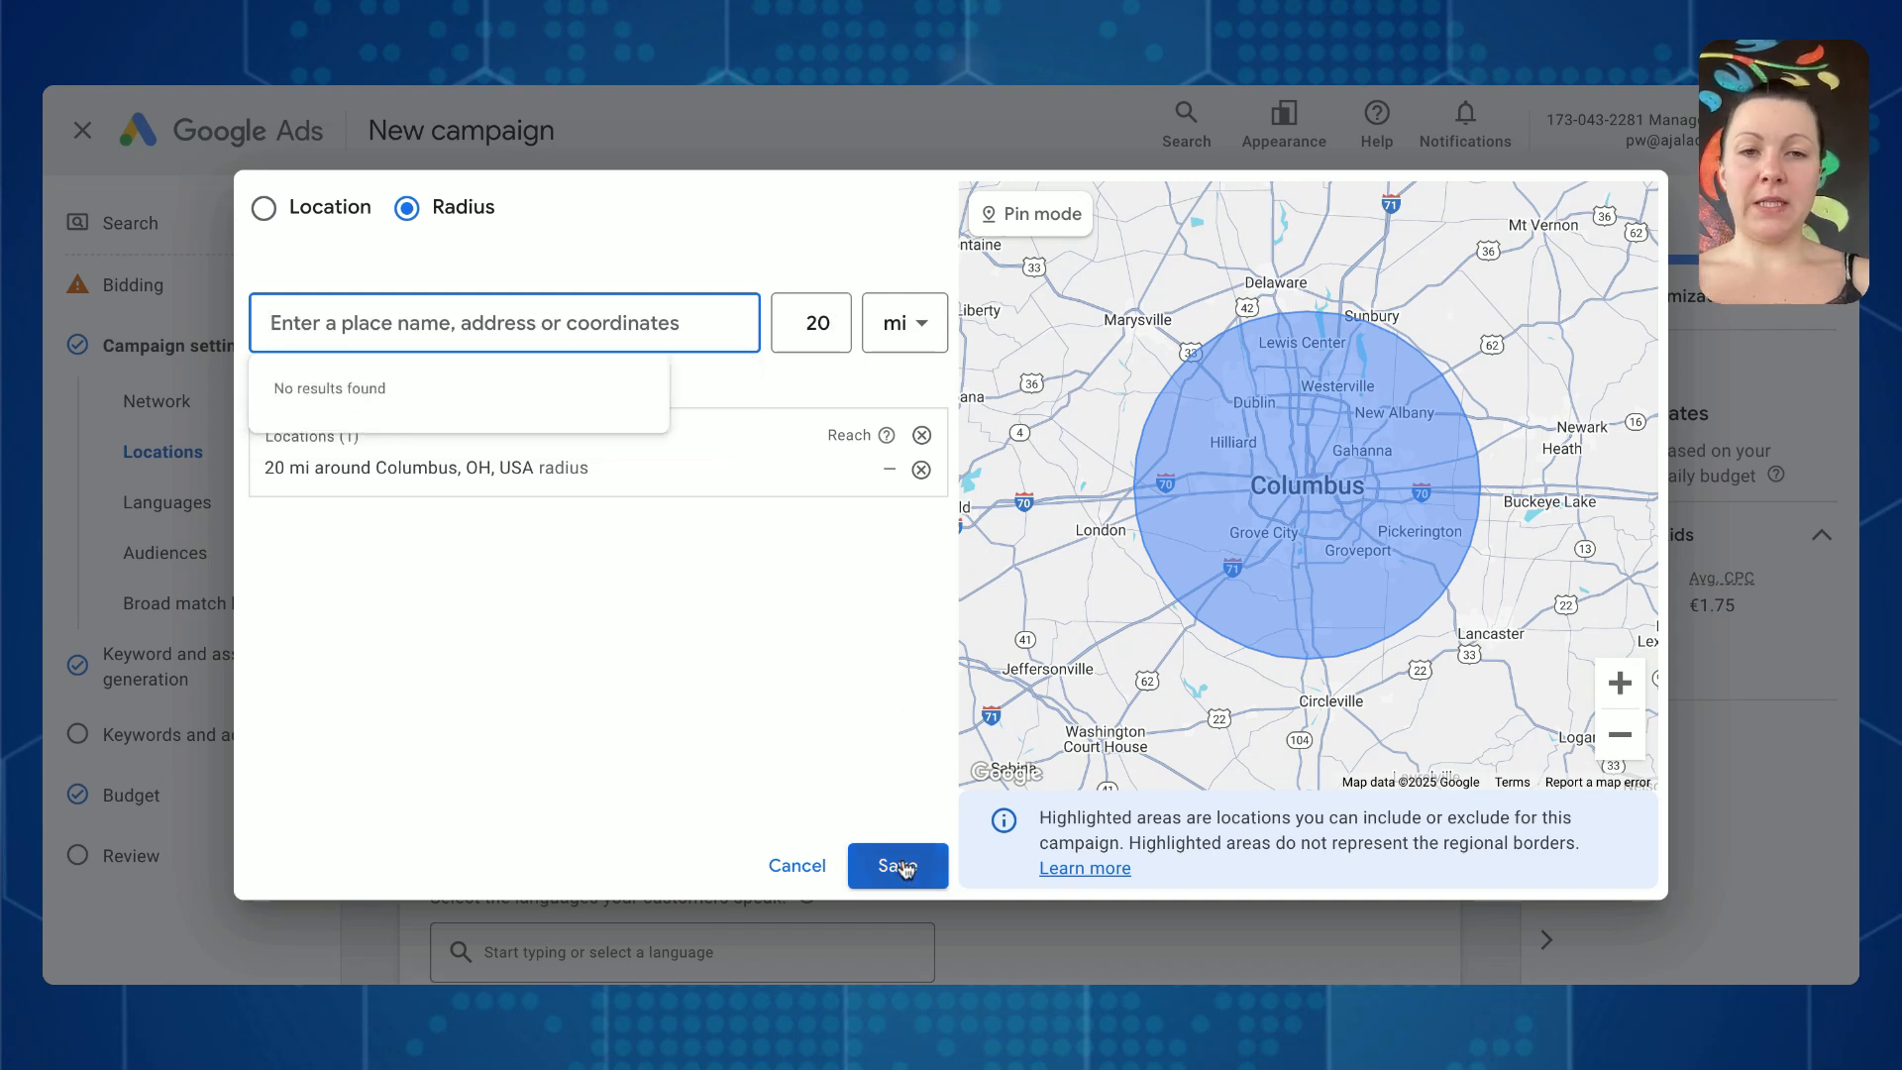
pyautogui.scroll(-3, 693, 604)
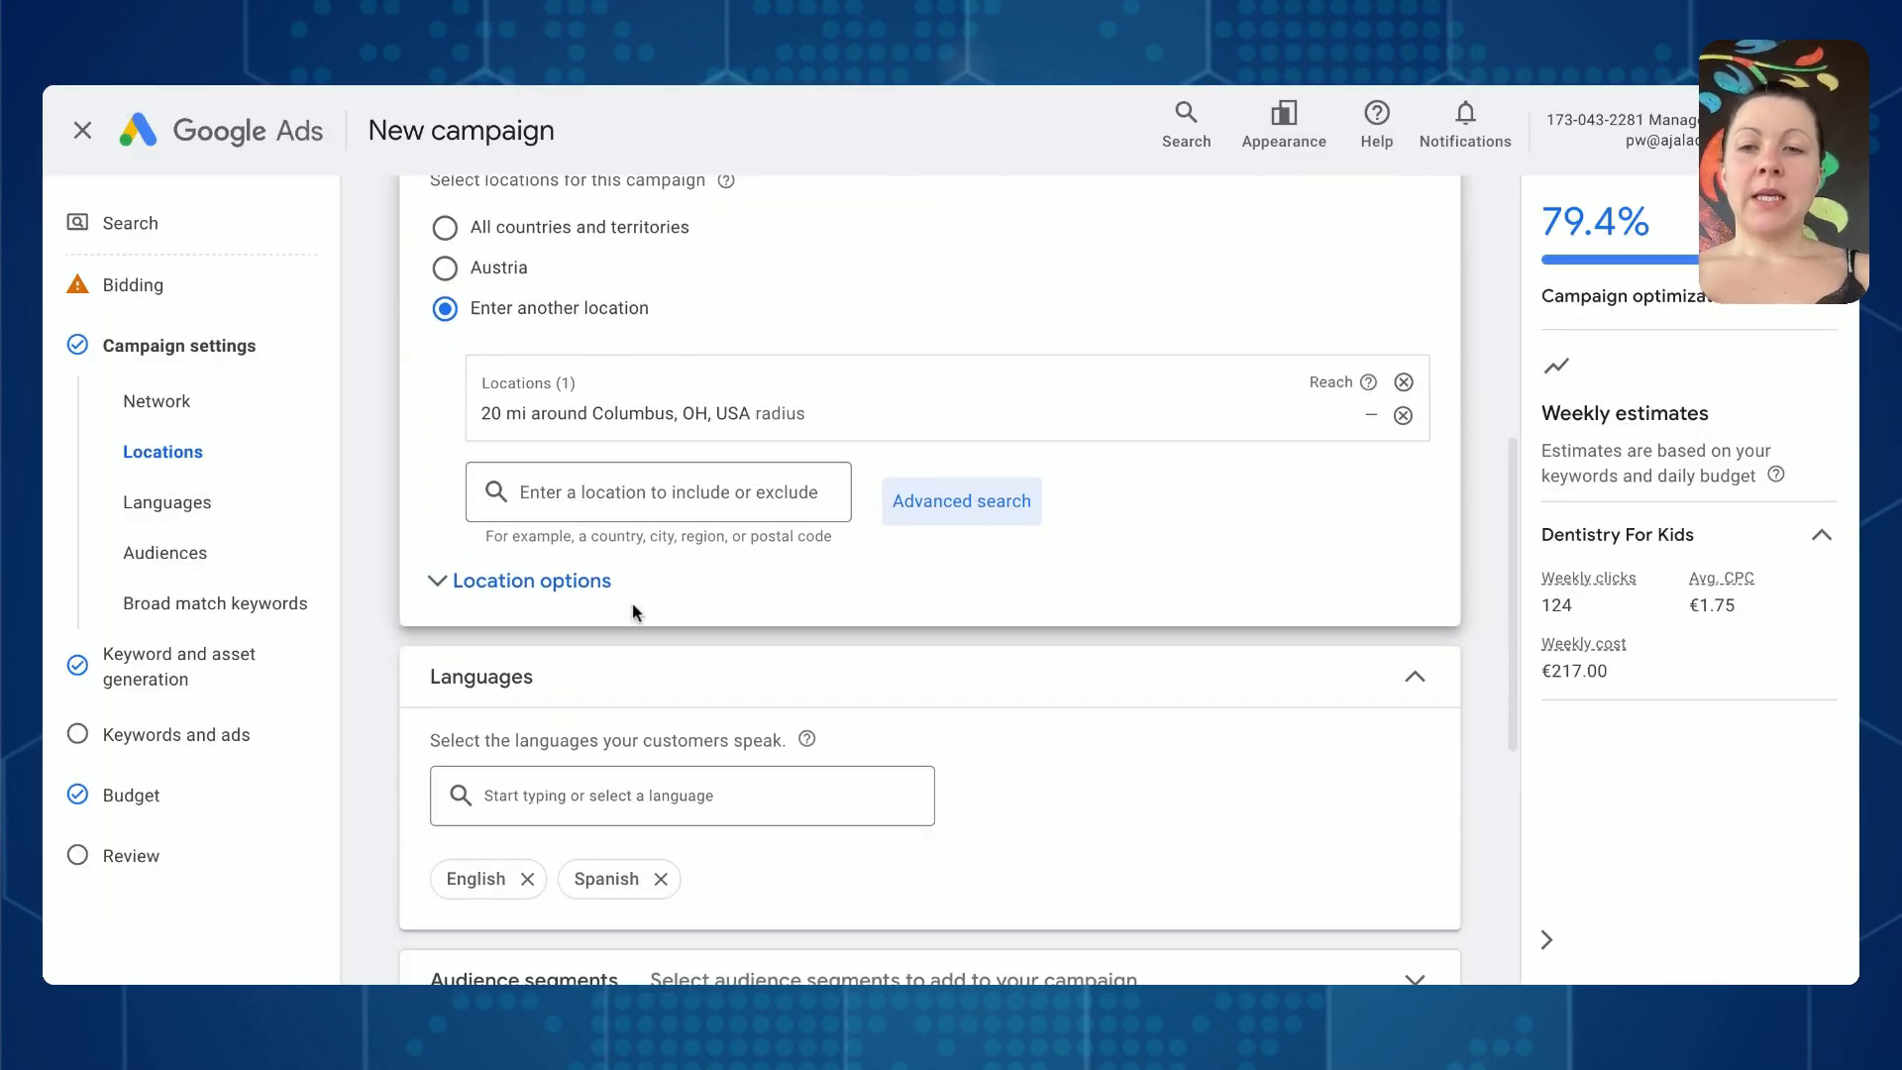
pyautogui.click(455, 612)
pyautogui.click(488, 724)
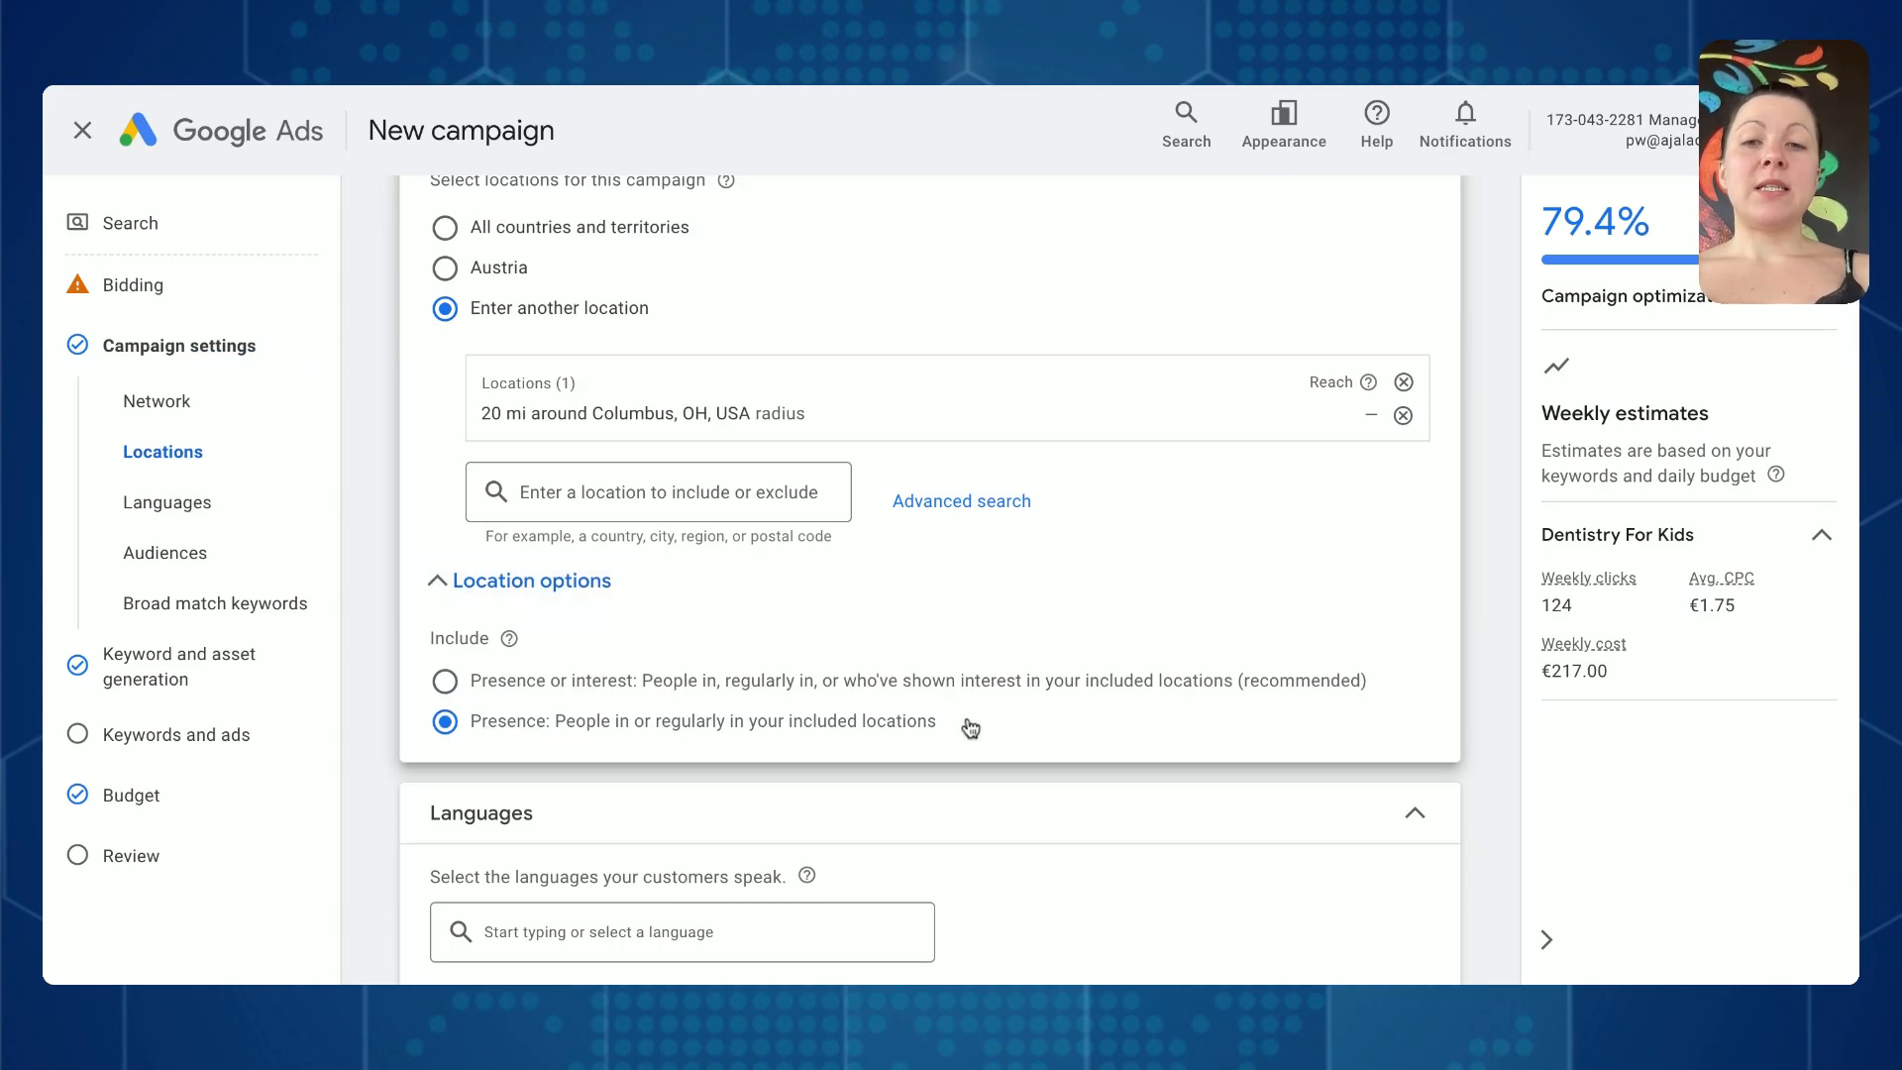
pyautogui.moveTo(865, 728); pyautogui.dragTo(518, 726)
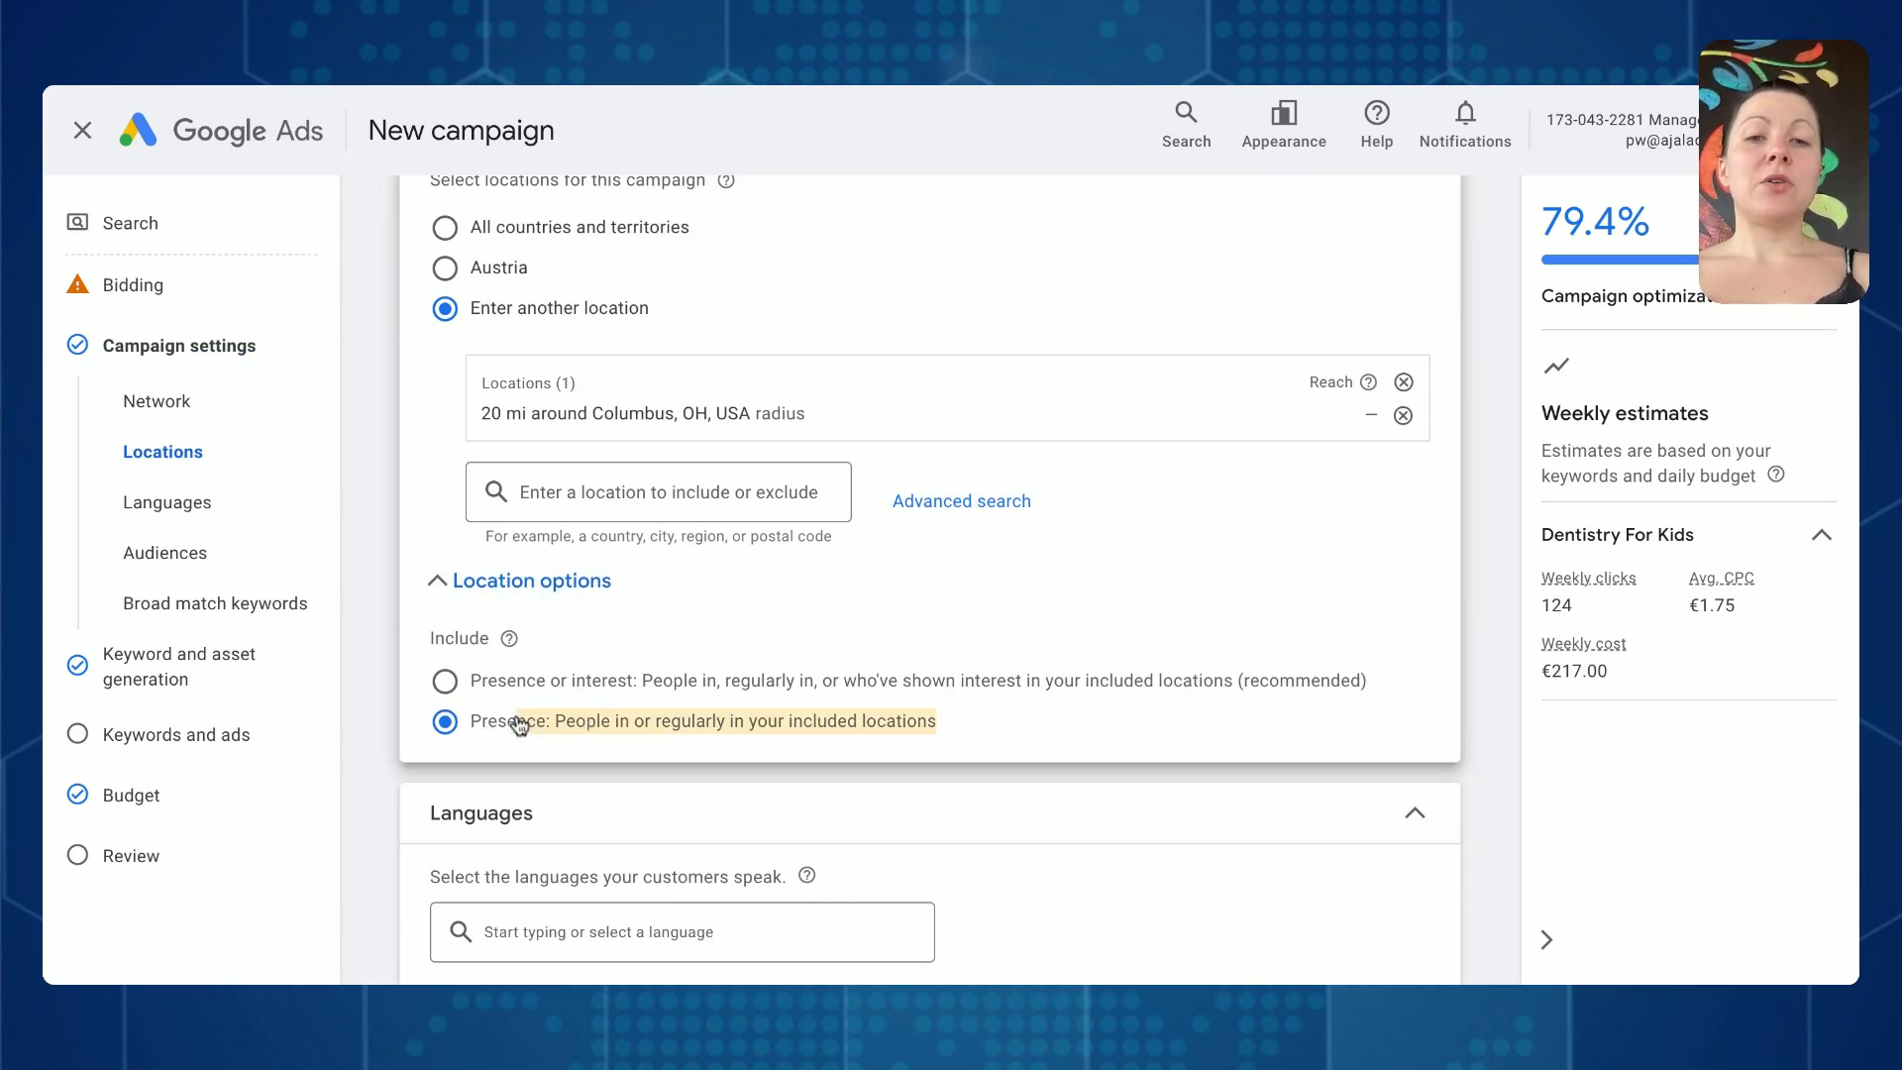
pyautogui.click(911, 698)
pyautogui.moveTo(877, 689); pyautogui.dragTo(1321, 699)
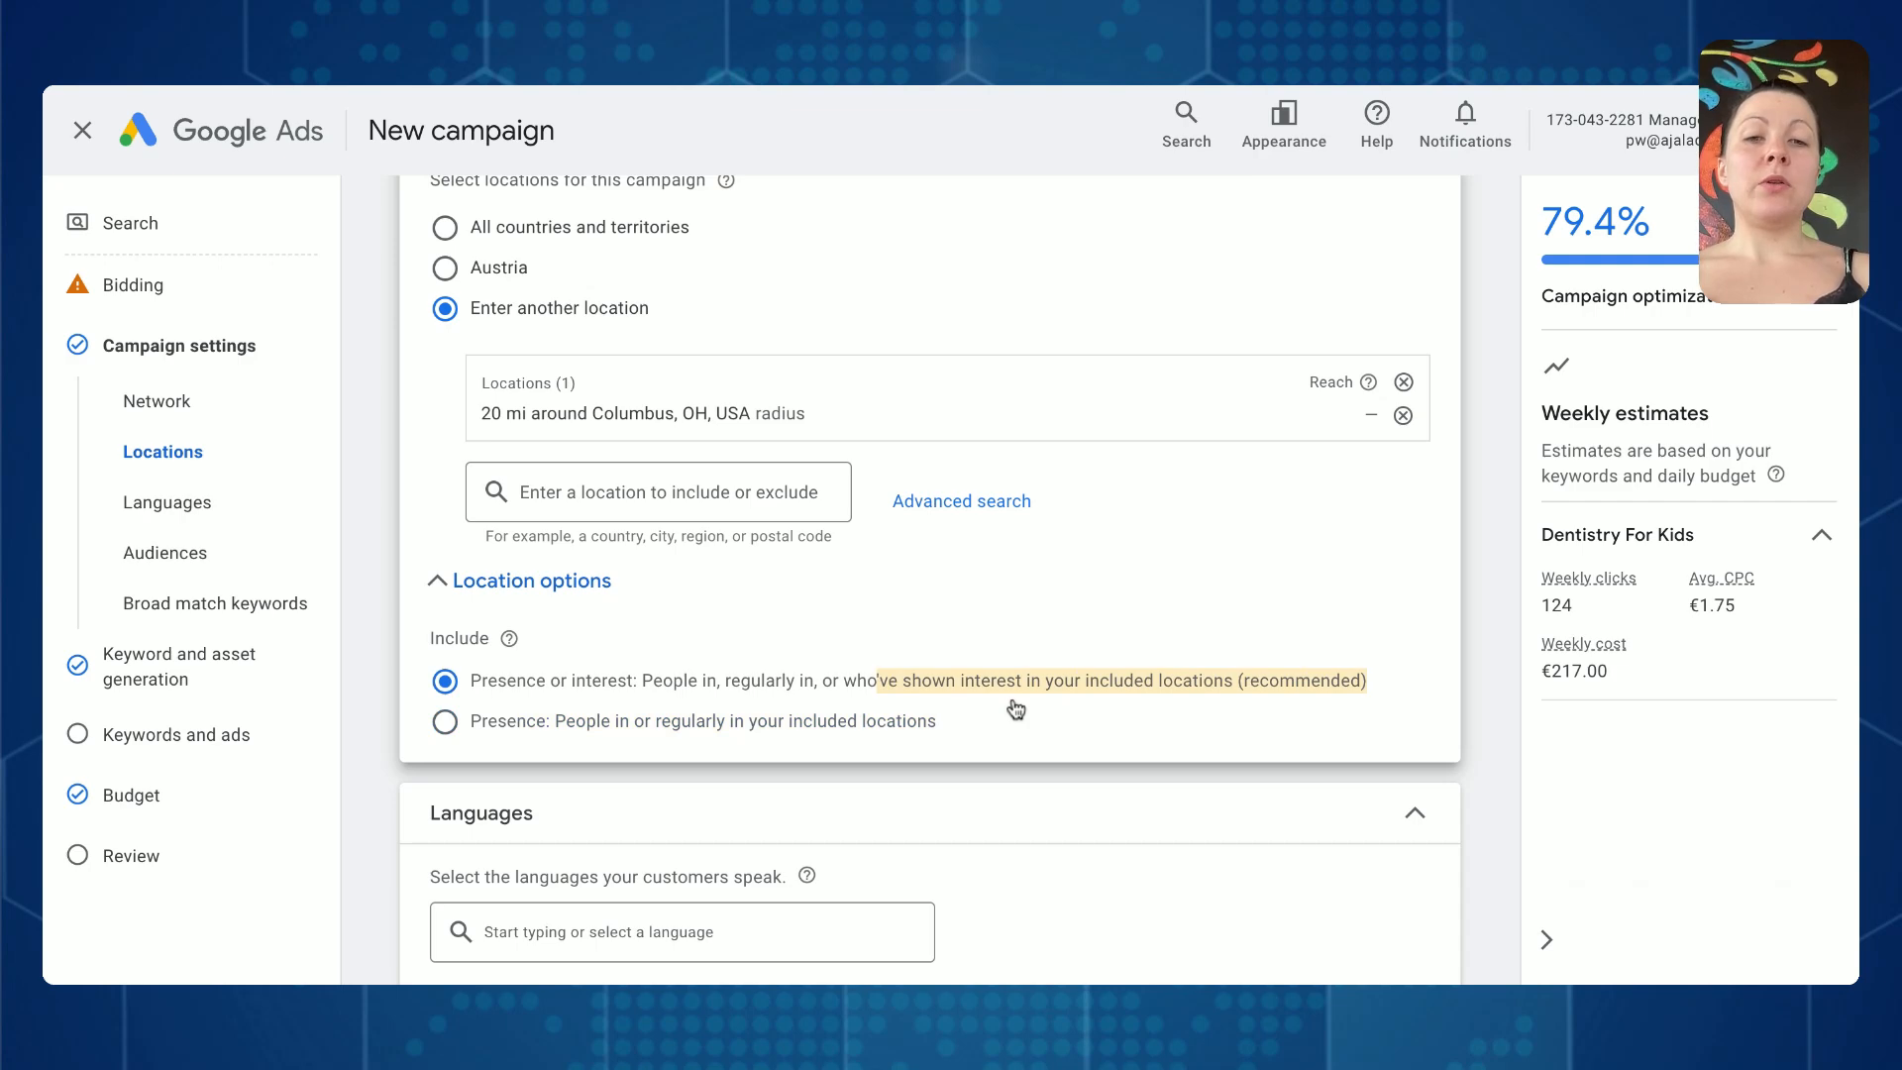
pyautogui.click(822, 726)
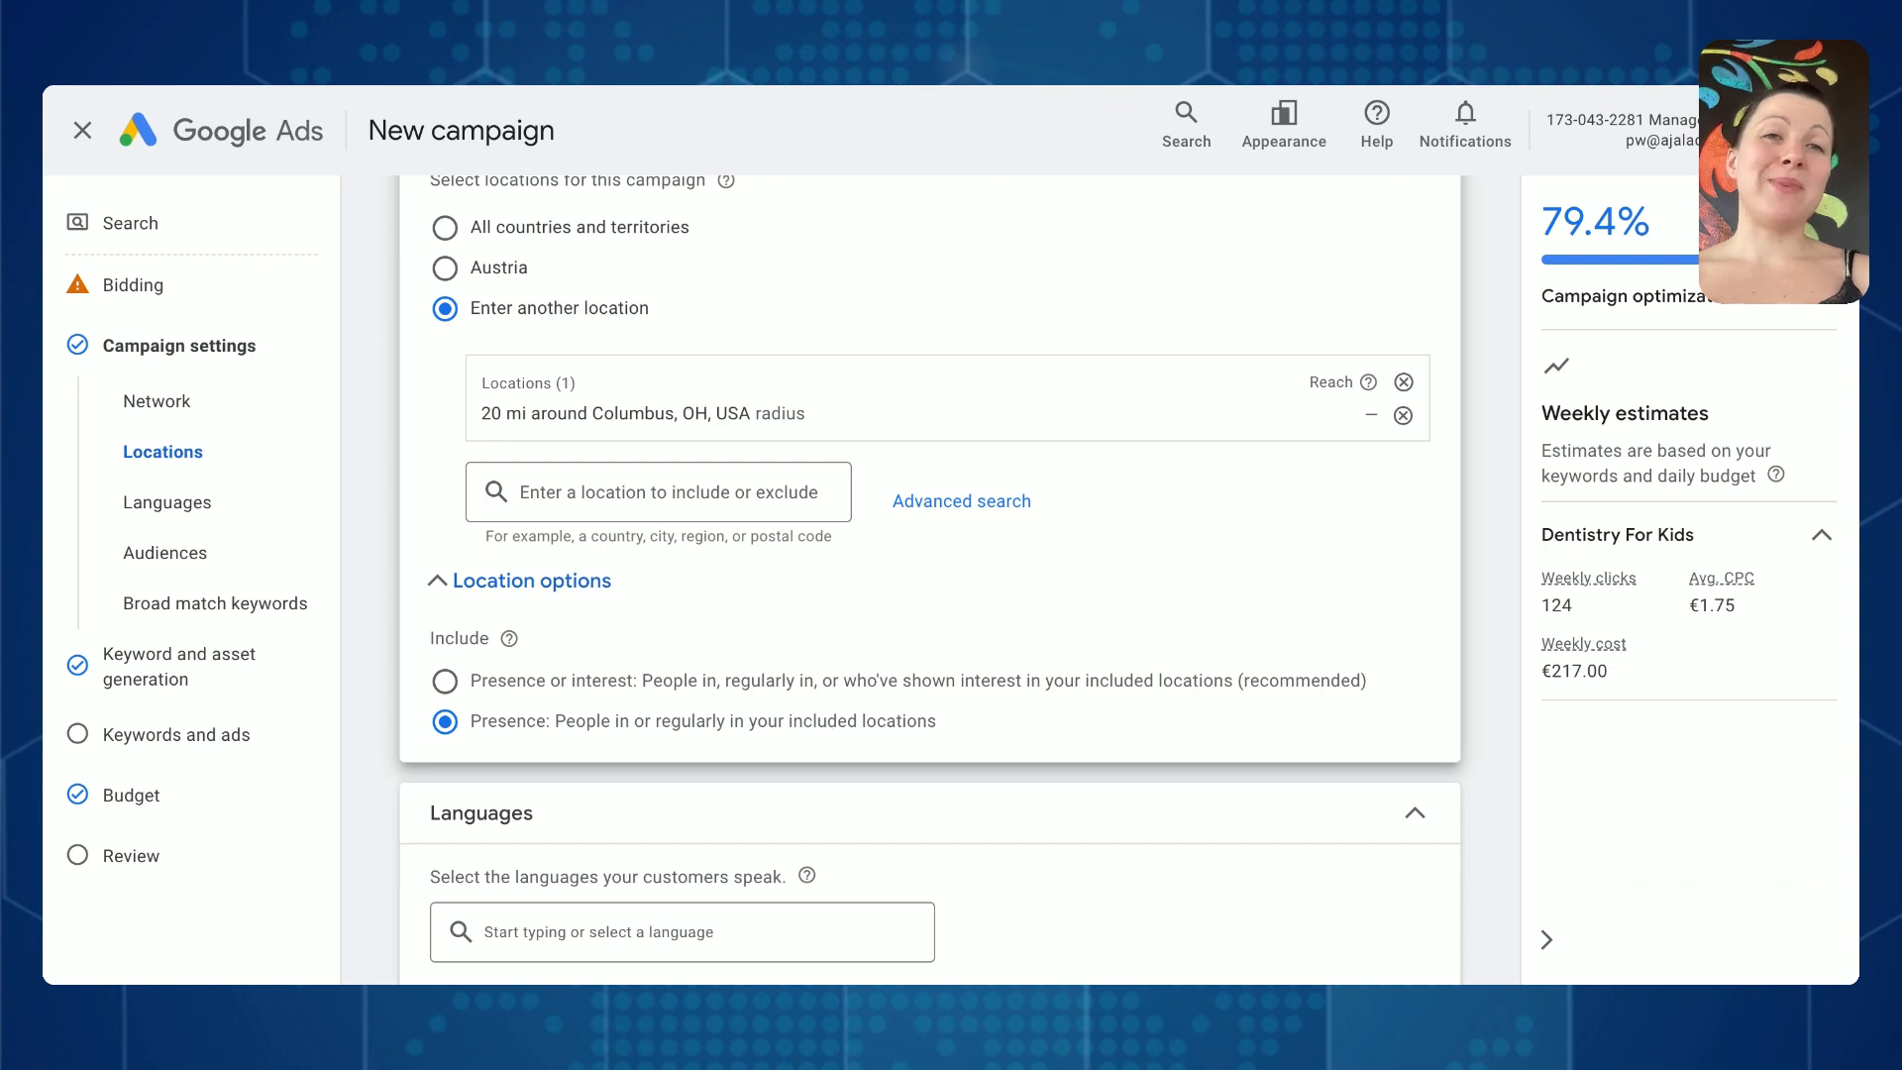
# - Review the campaign's language selection and the list of available languages
pyautogui.scroll(-4, 985, 514)
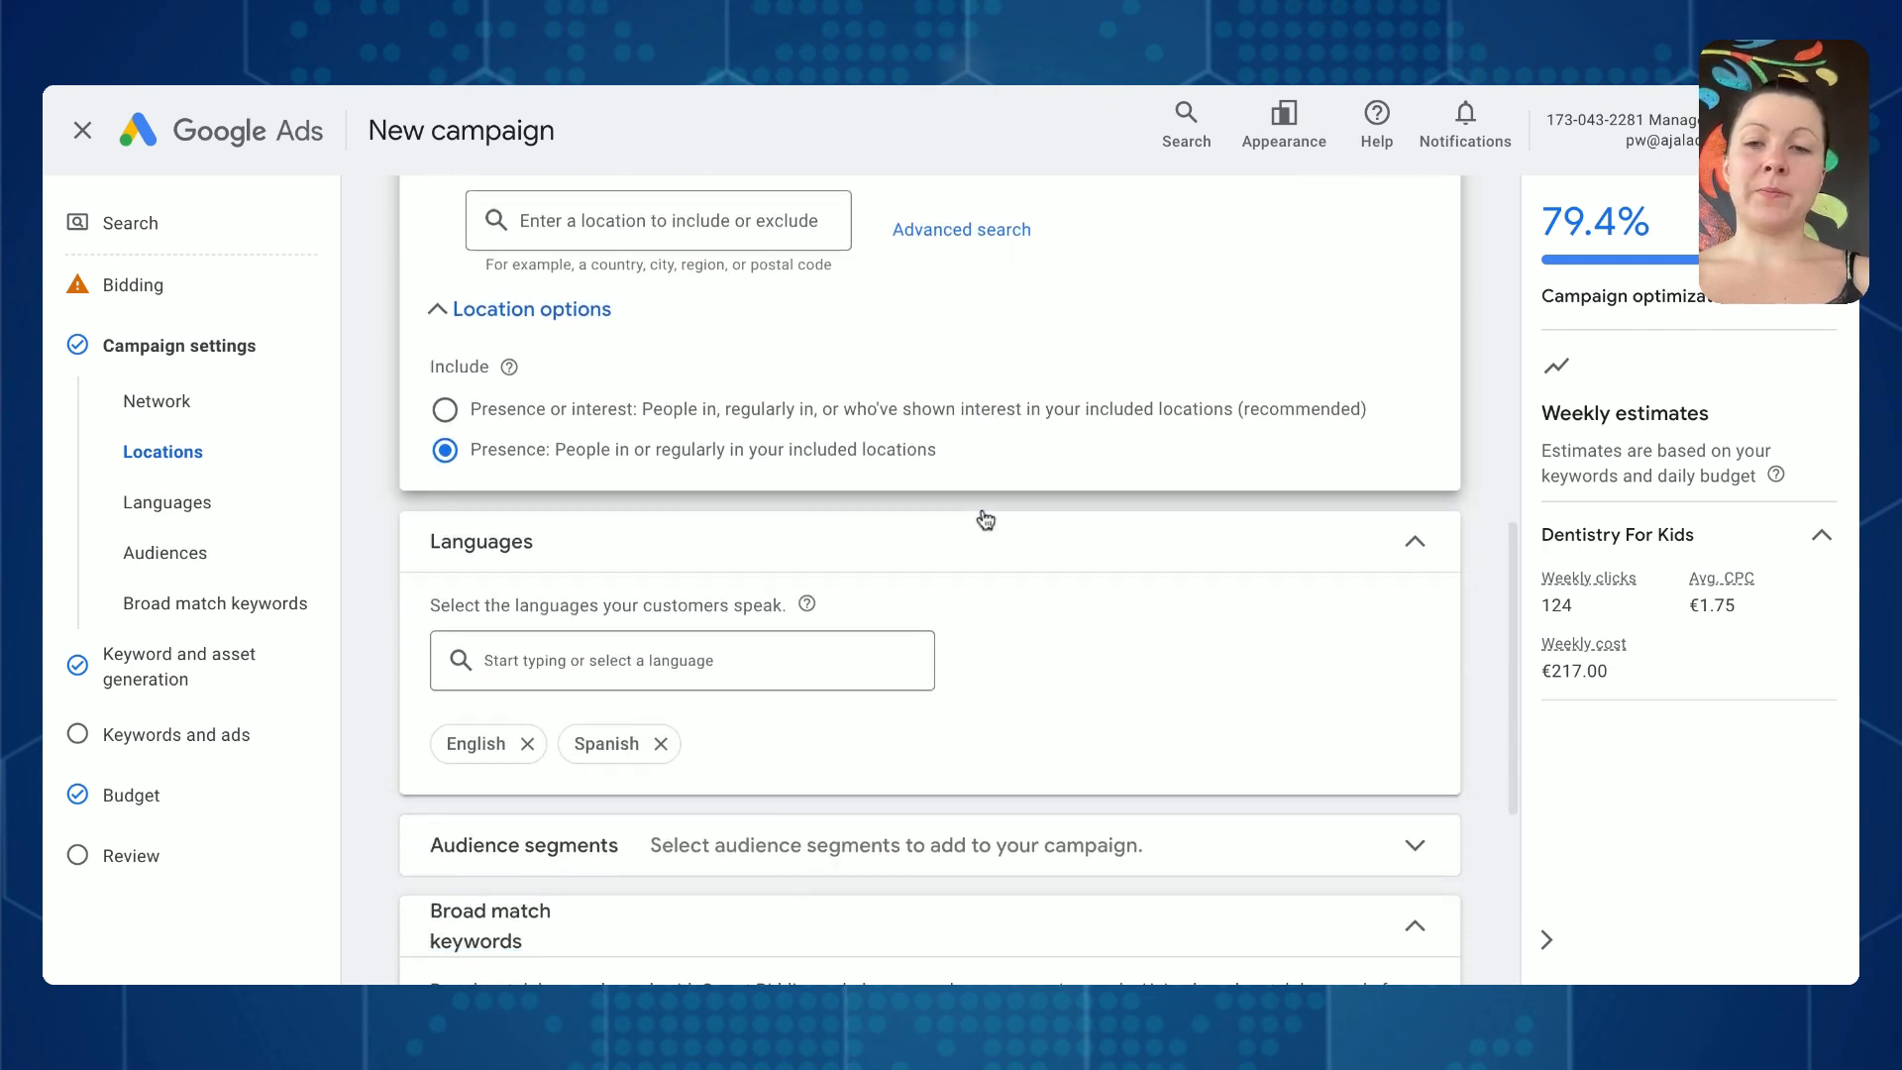
pyautogui.click(677, 495)
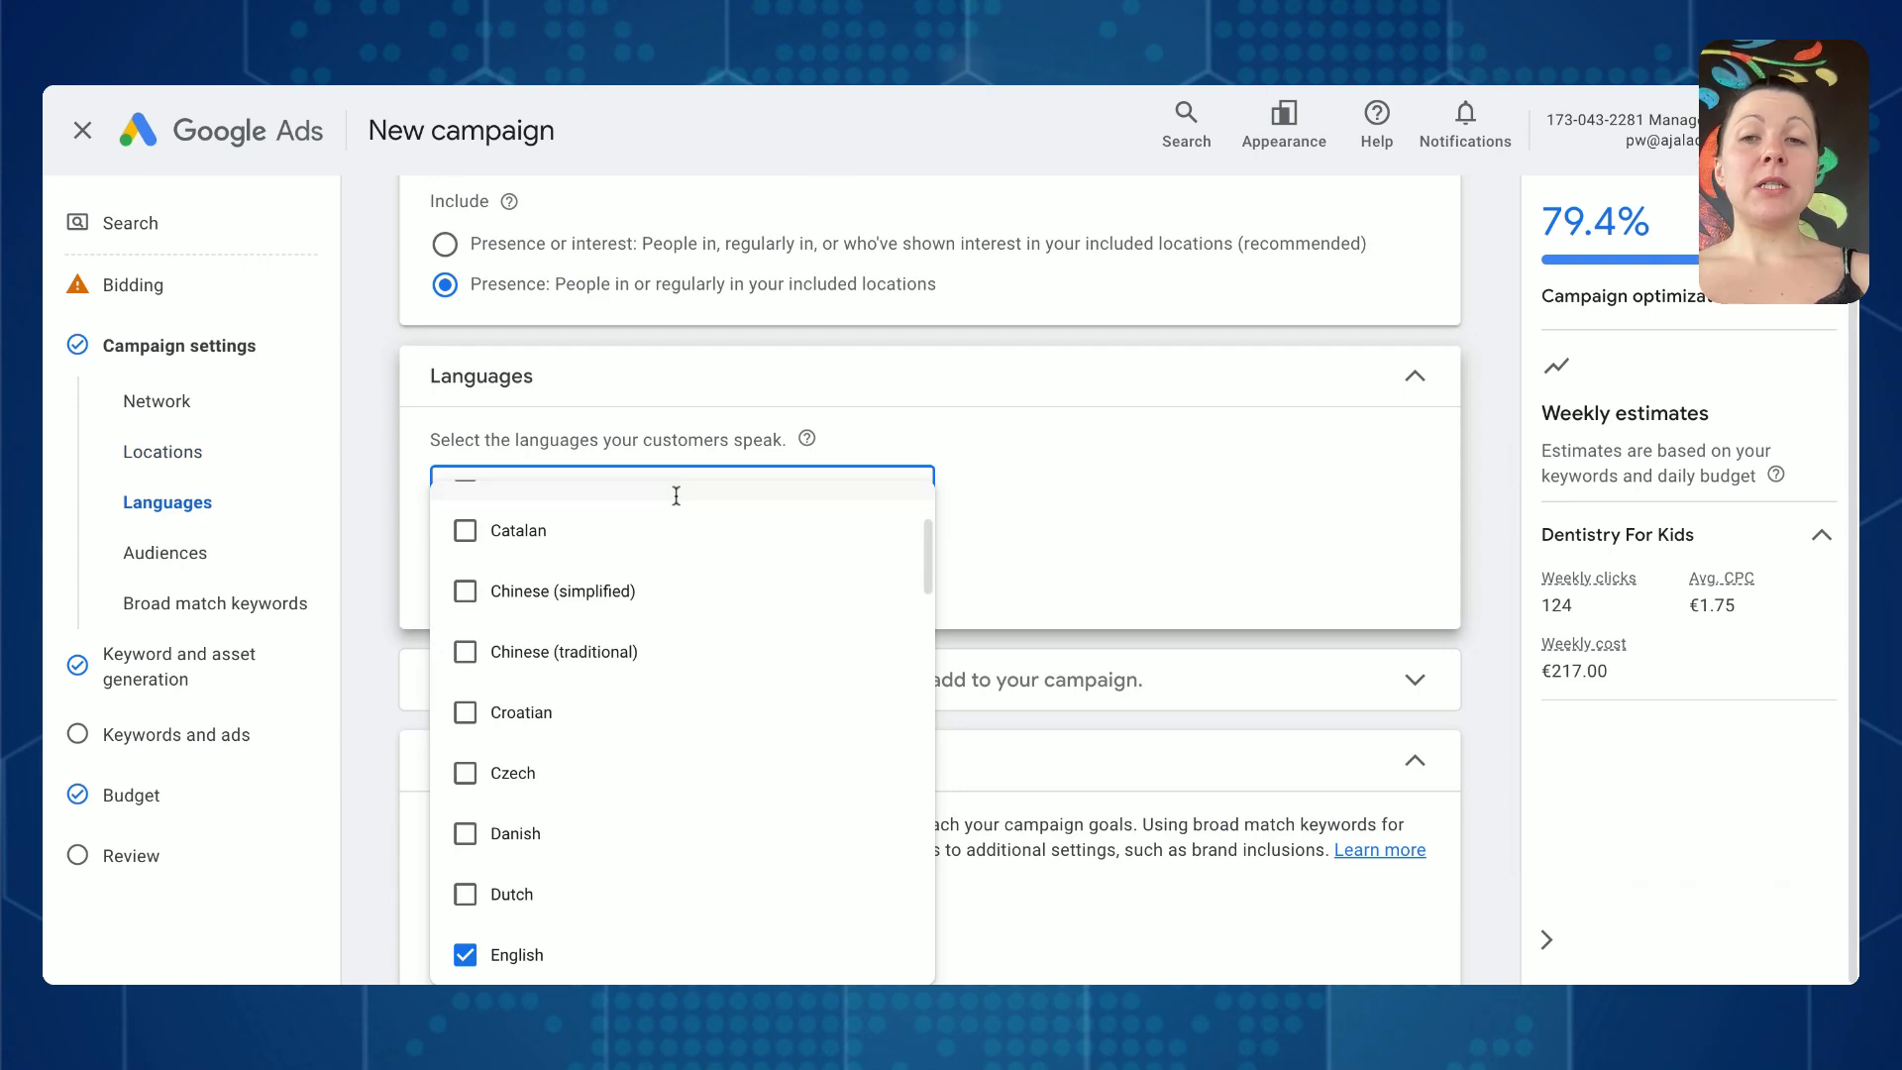
pyautogui.click(1172, 502)
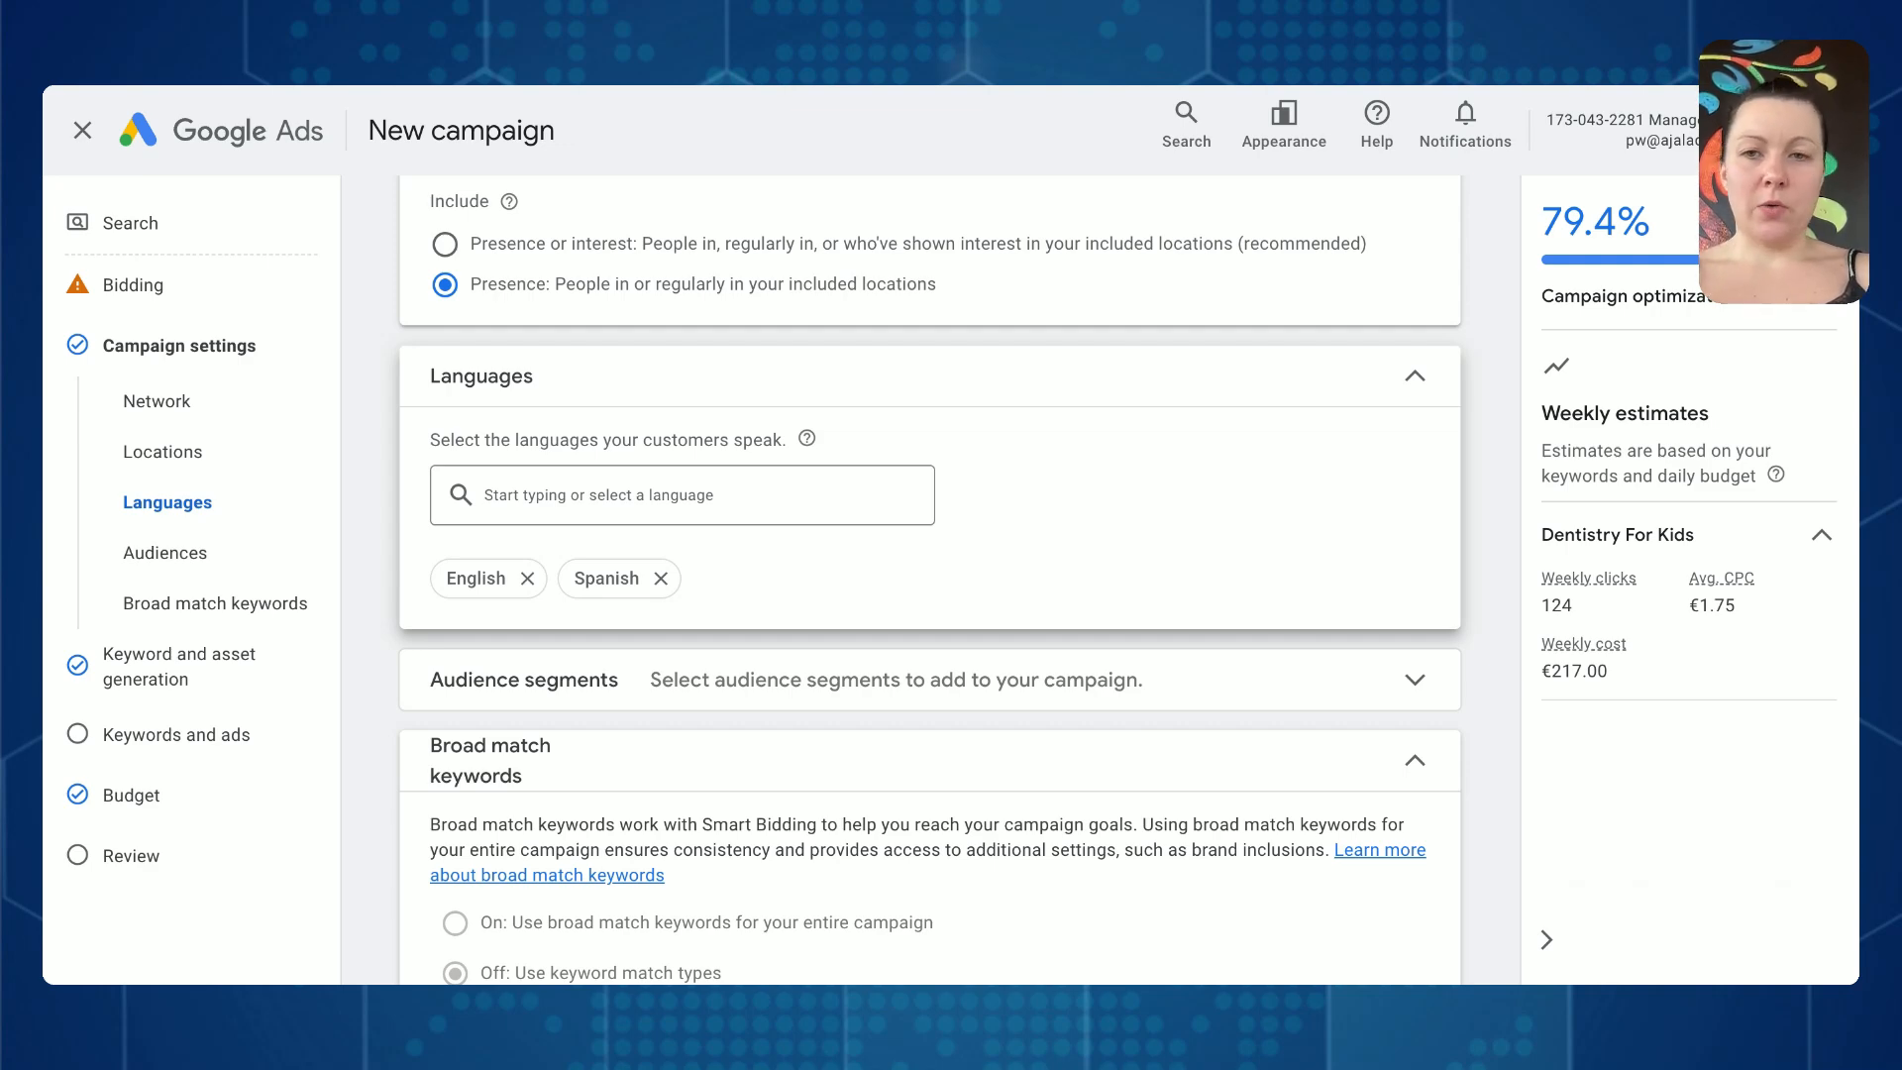
# - Expand the additional campaign settings and review the ad rotation options
pyautogui.scroll(-3, 929, 580)
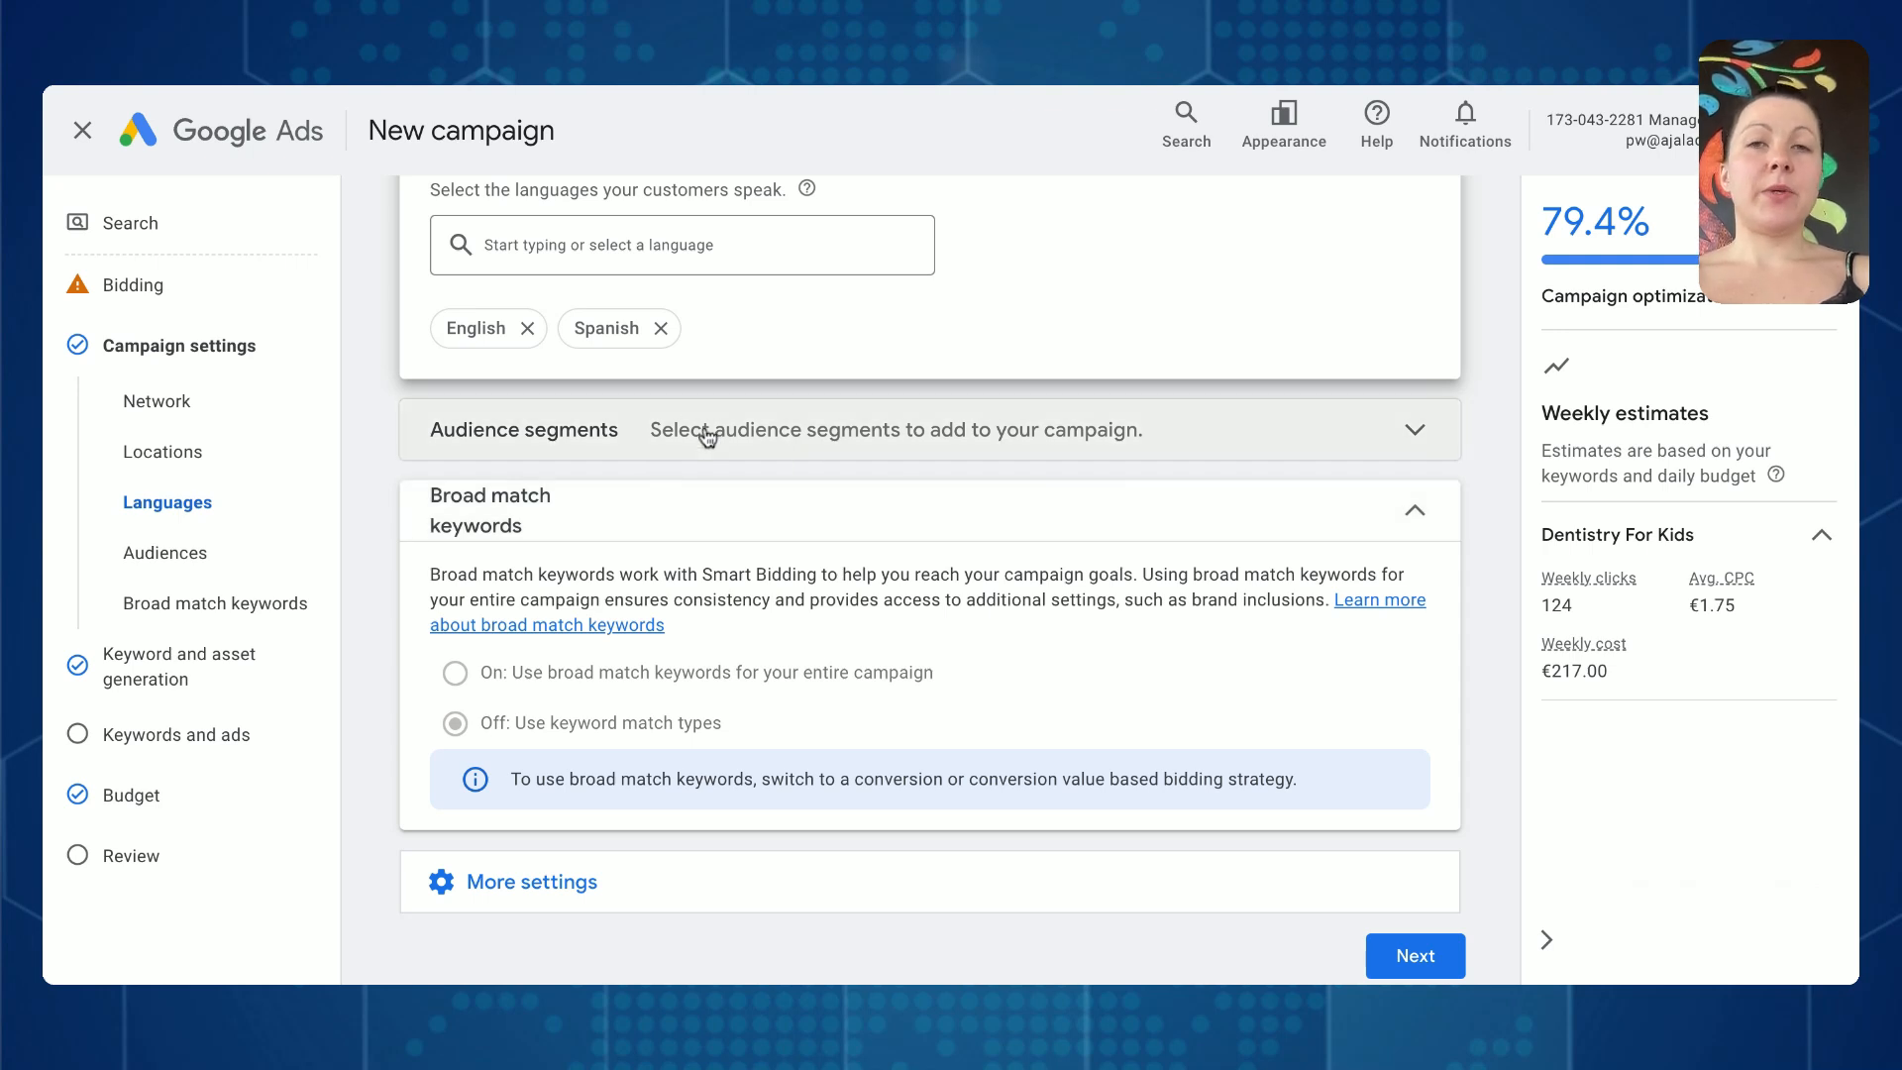
pyautogui.scroll(-1, 706, 436)
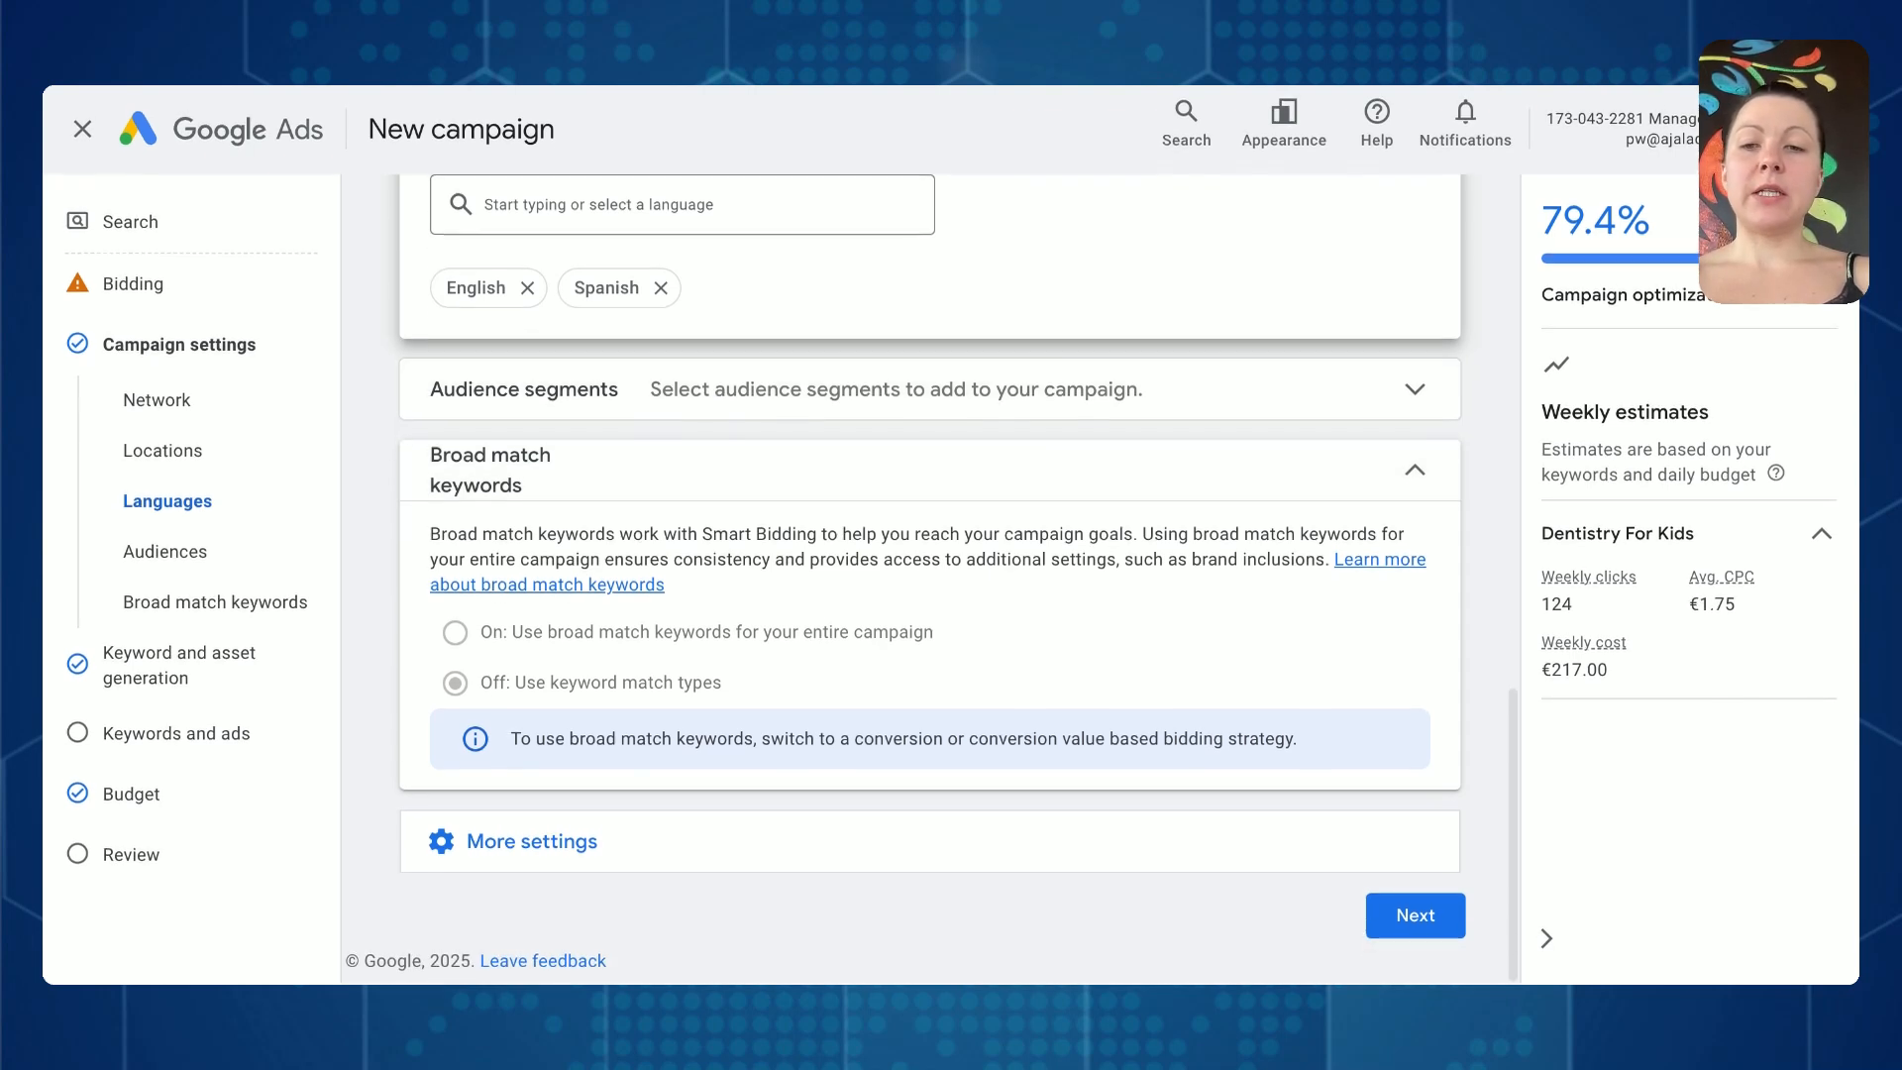
pyautogui.click(683, 842)
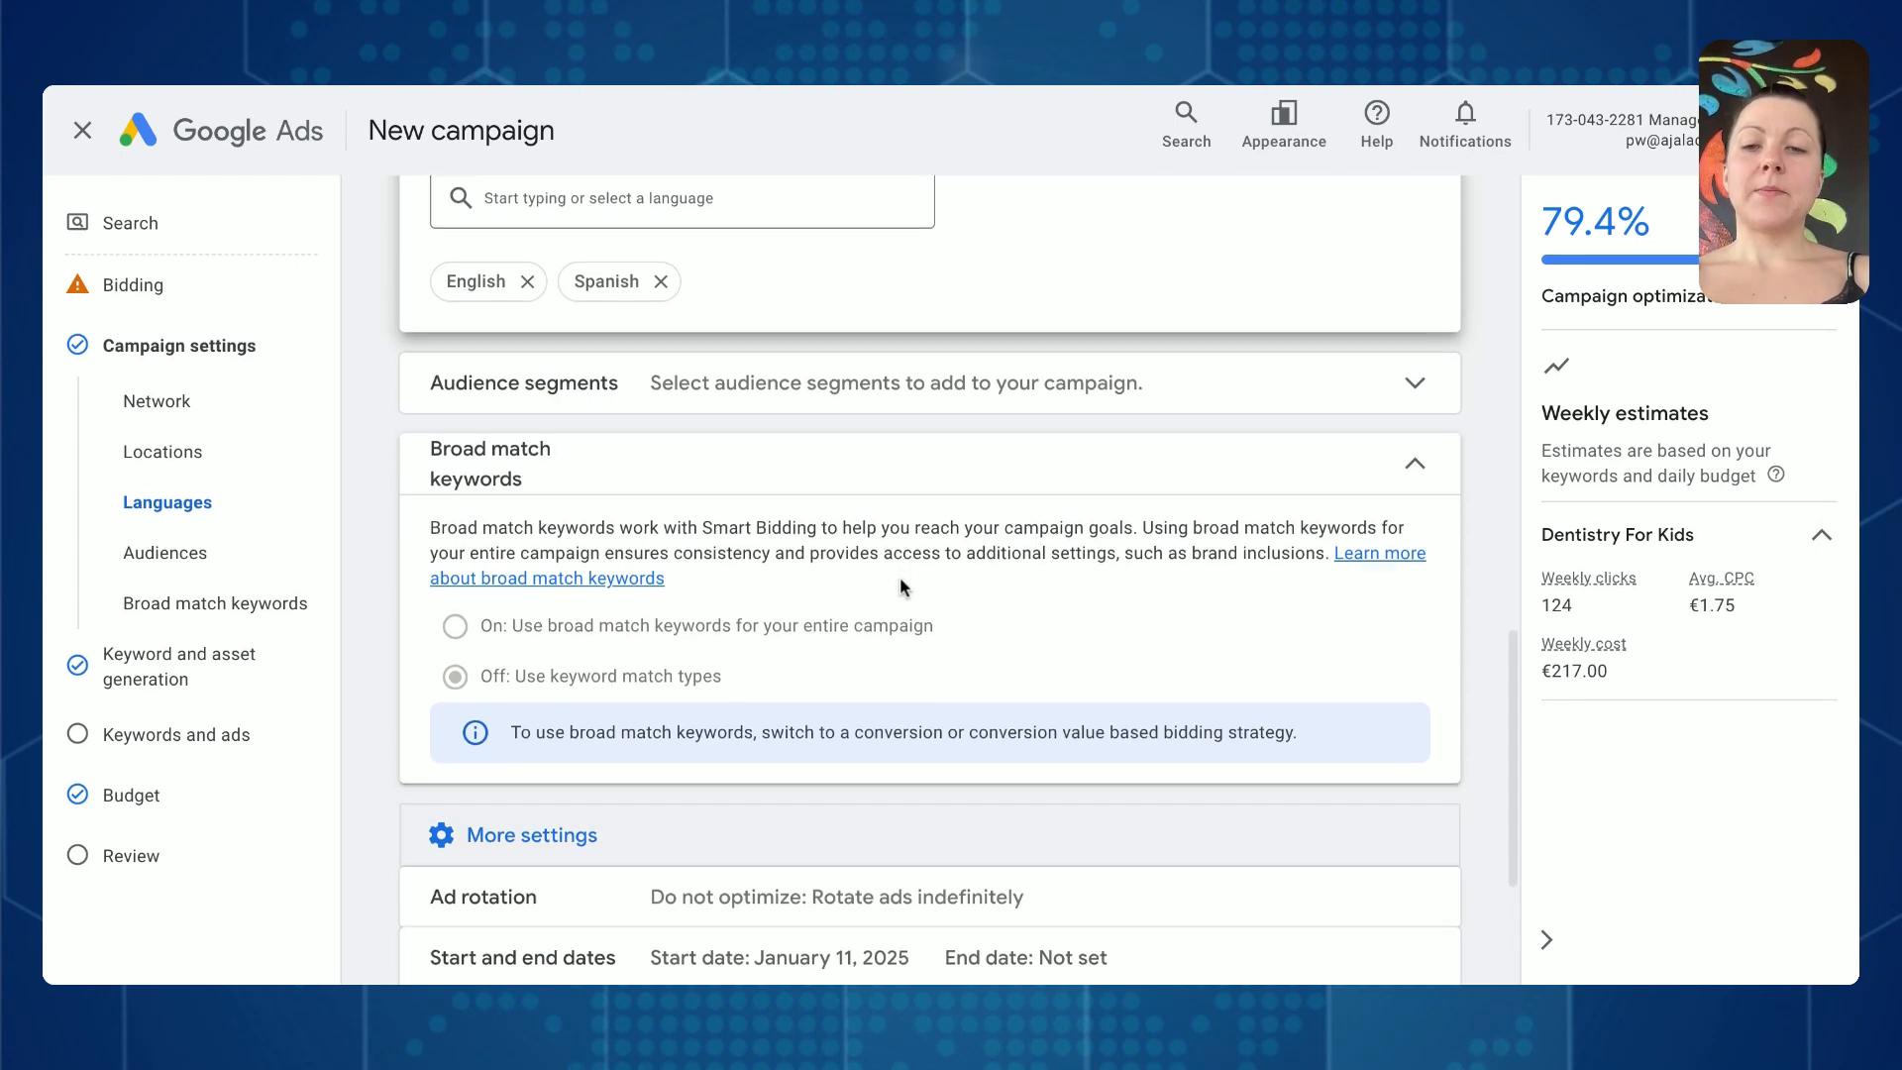
pyautogui.scroll(-3, 851, 592)
pyautogui.click(828, 607)
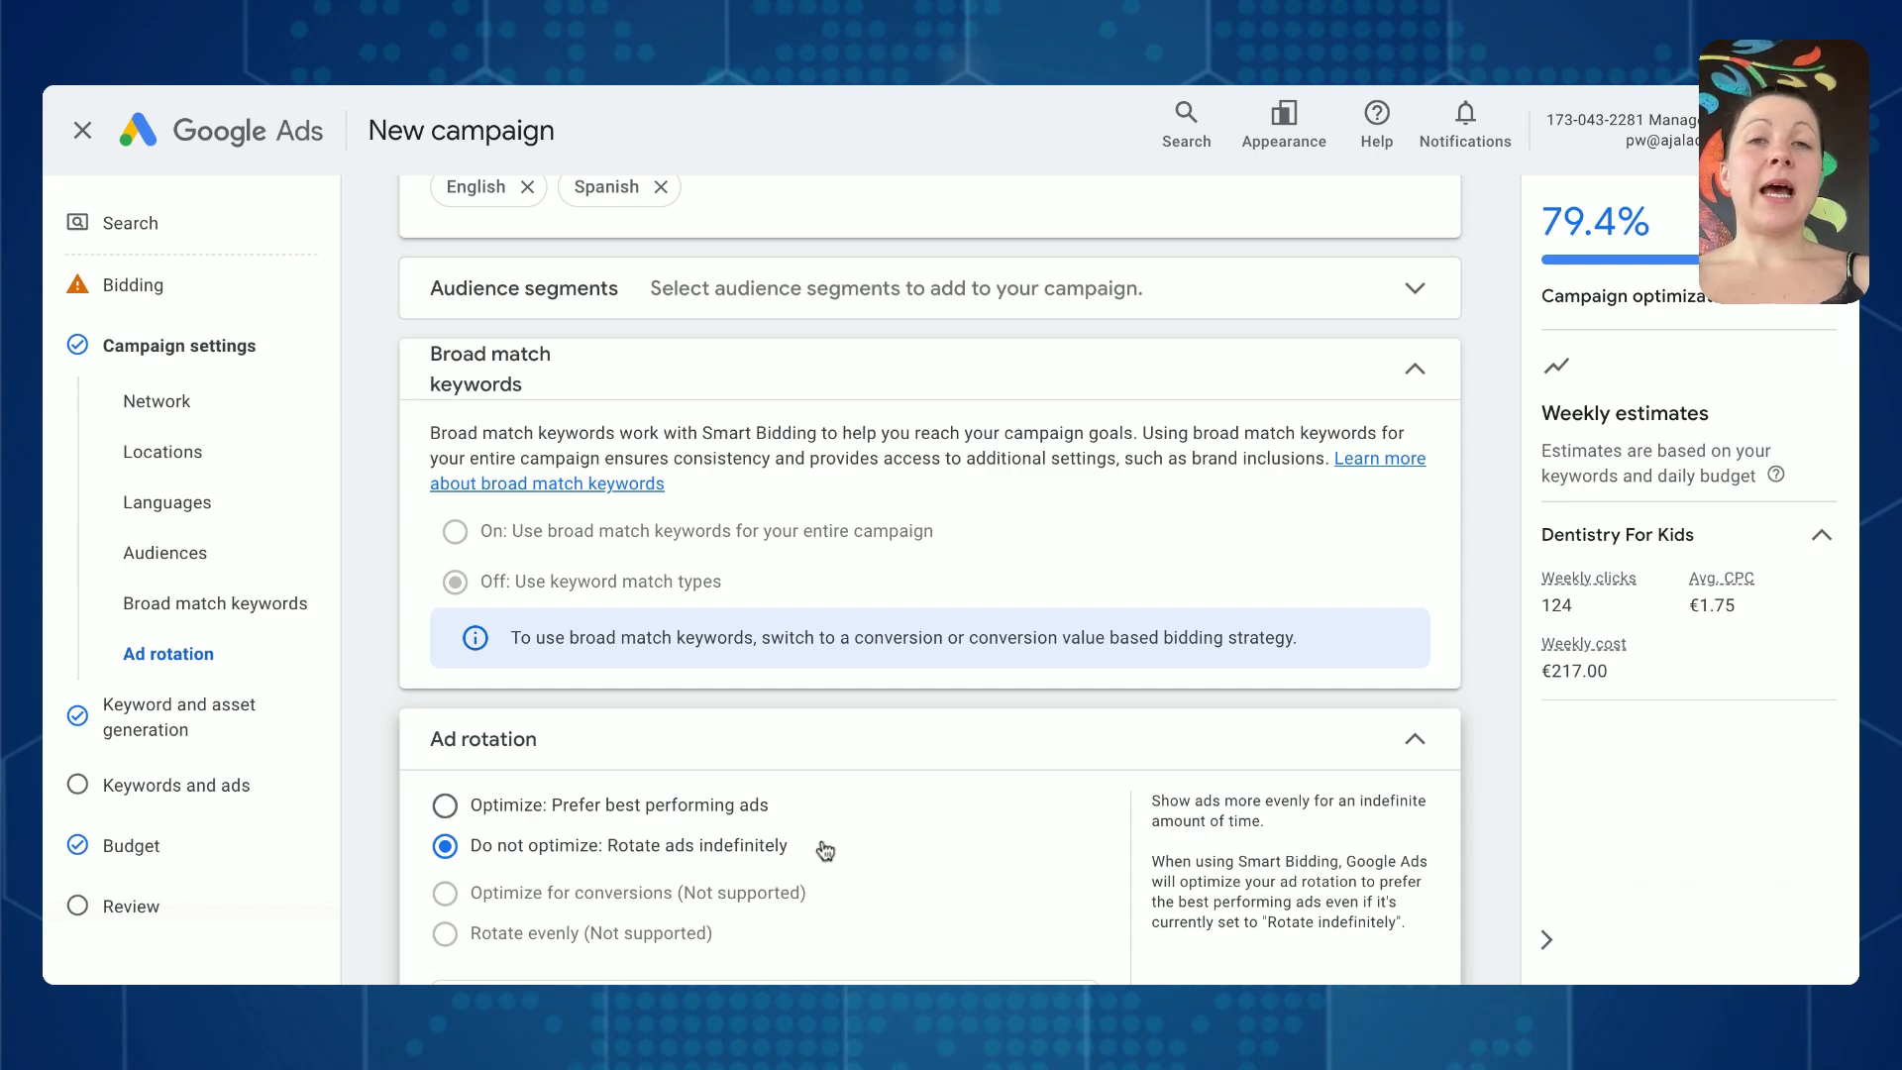
pyautogui.scroll(-3, 826, 850)
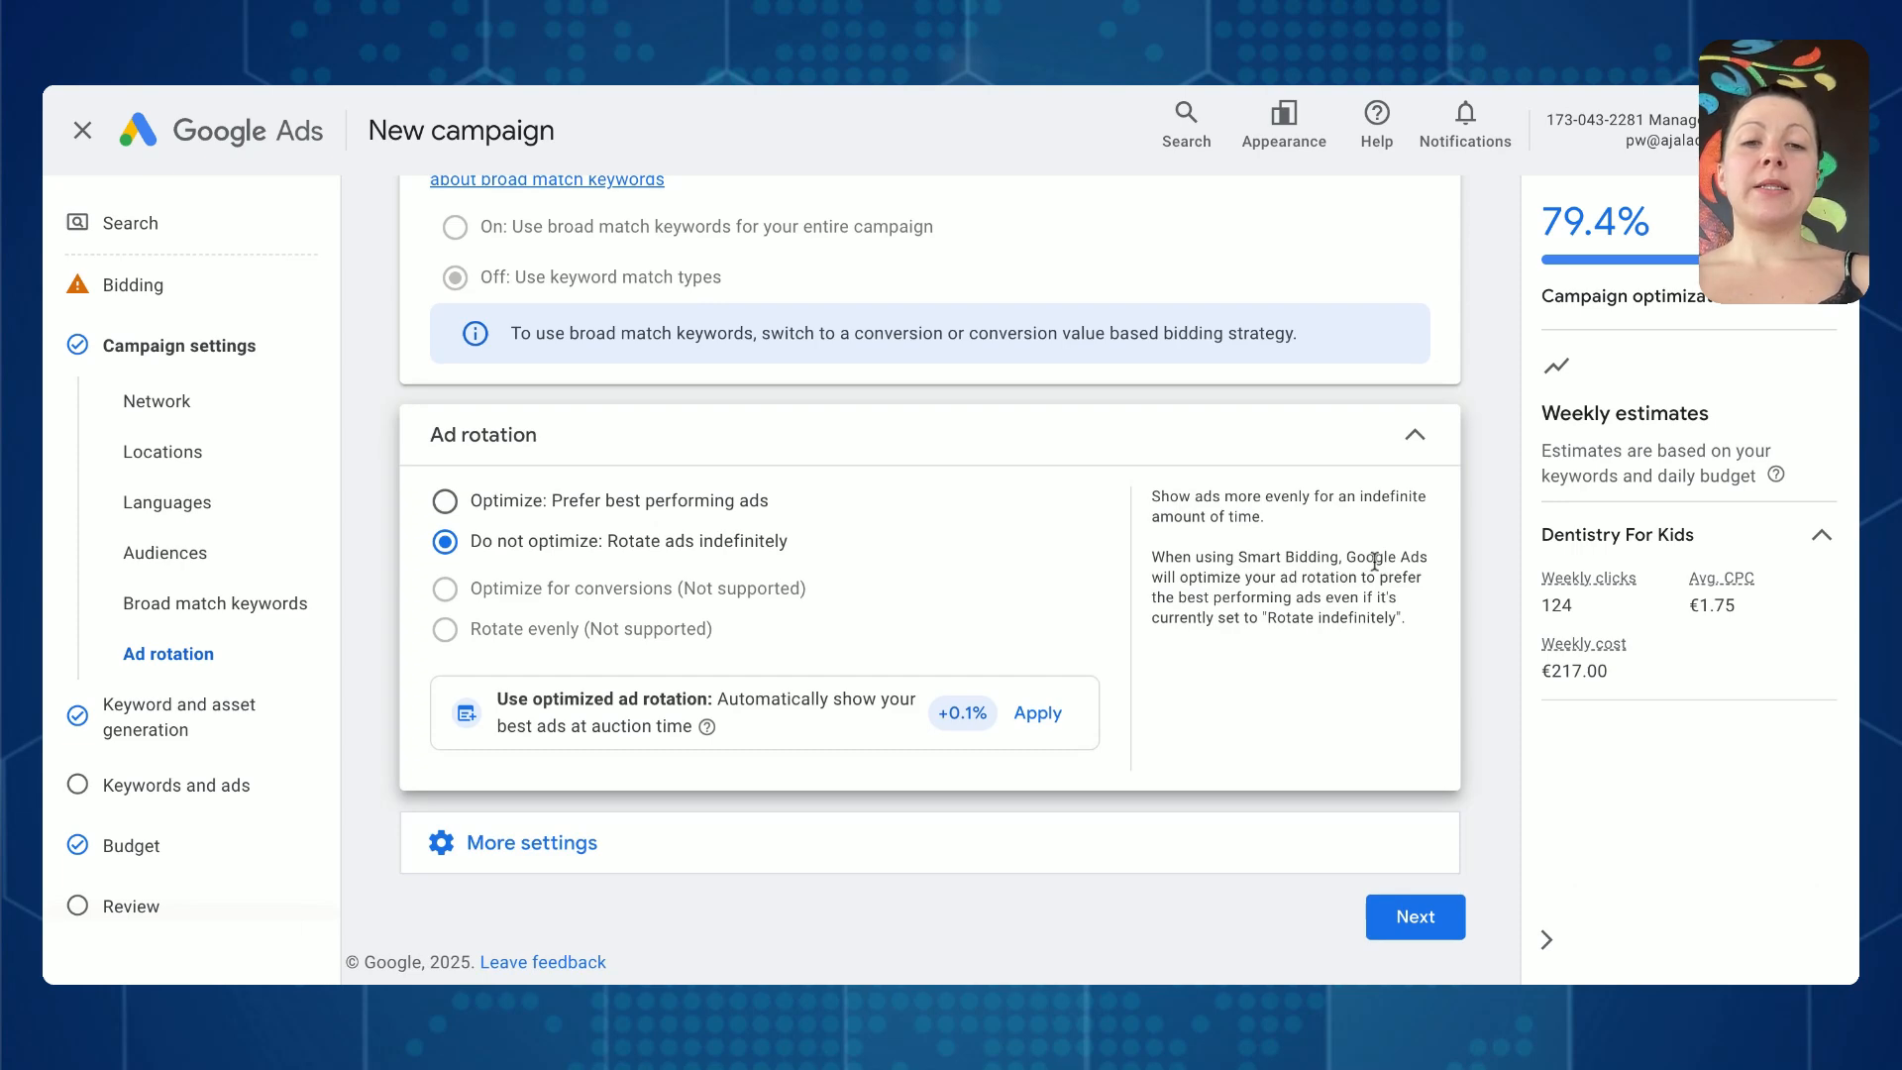
# - Finish the campaign settings and skip keyword and asset generation to reach the keywords and ads setup
pyautogui.click(1425, 913)
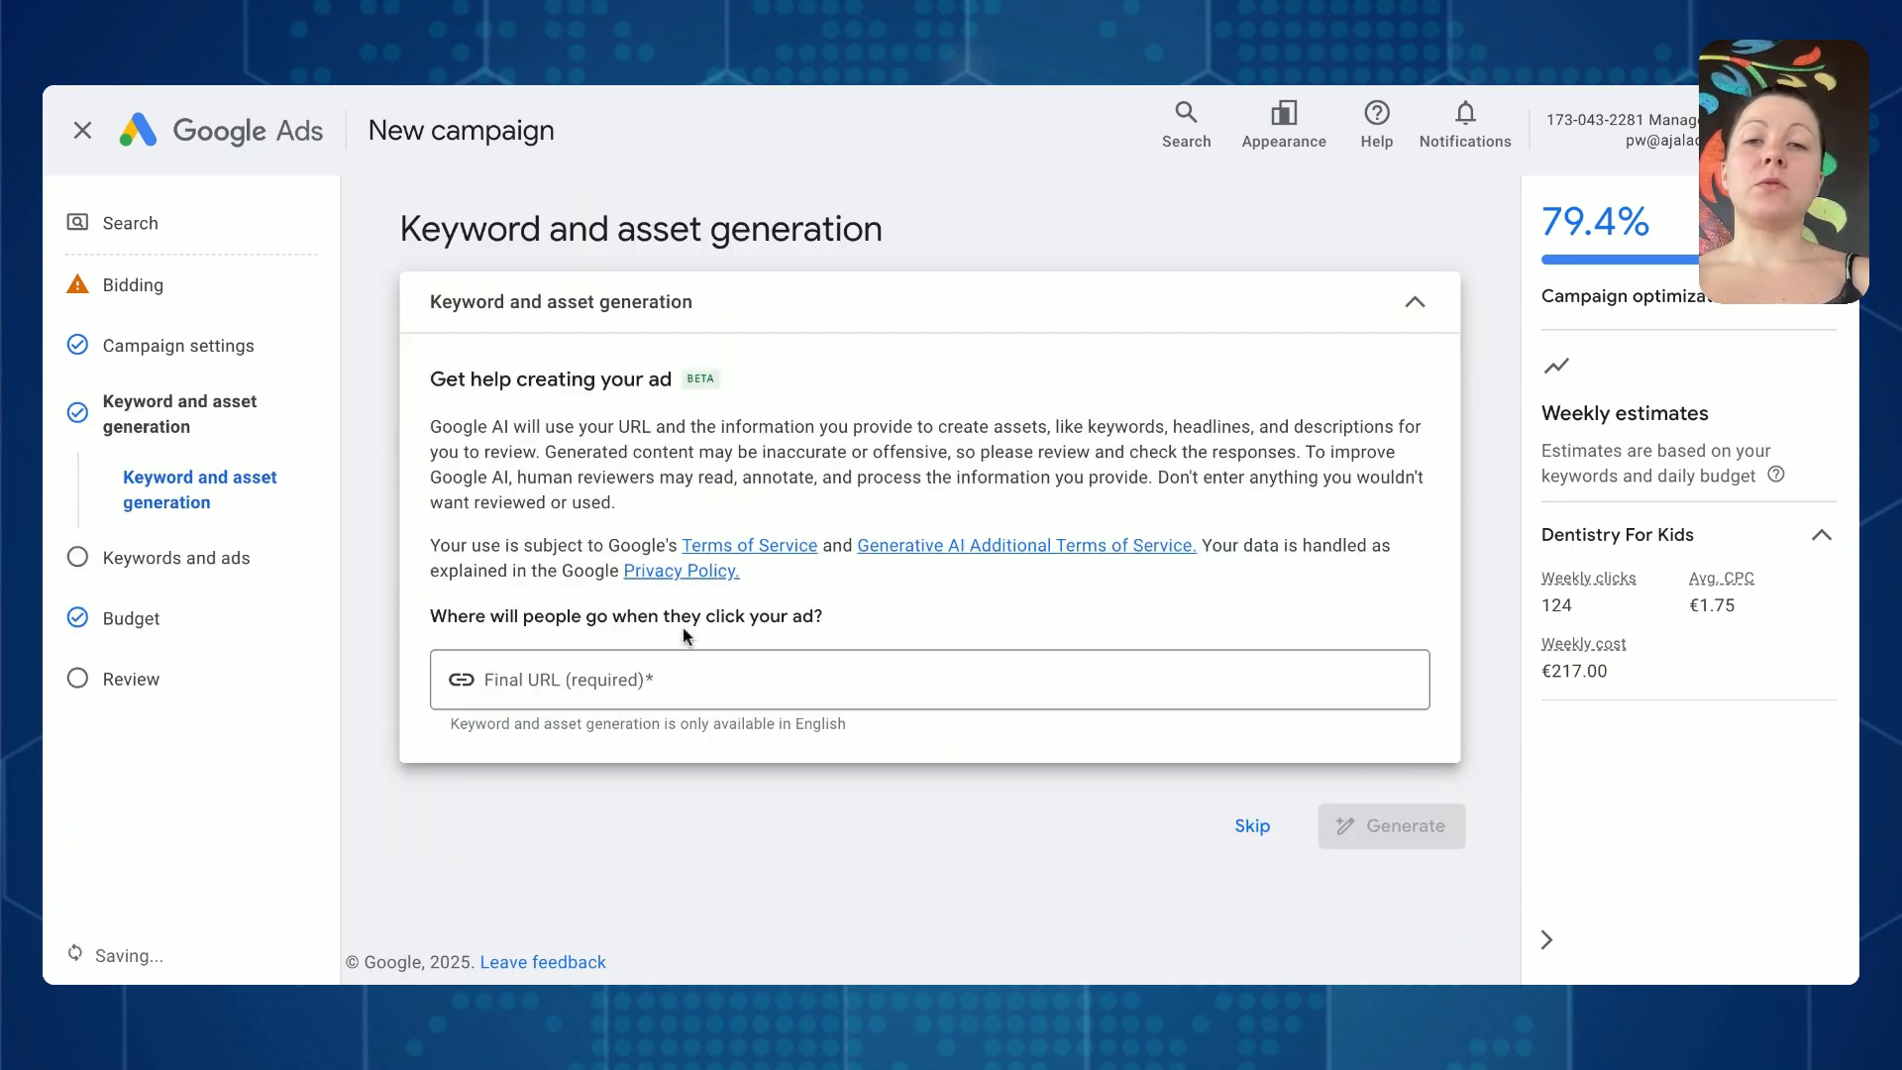
pyautogui.click(1252, 826)
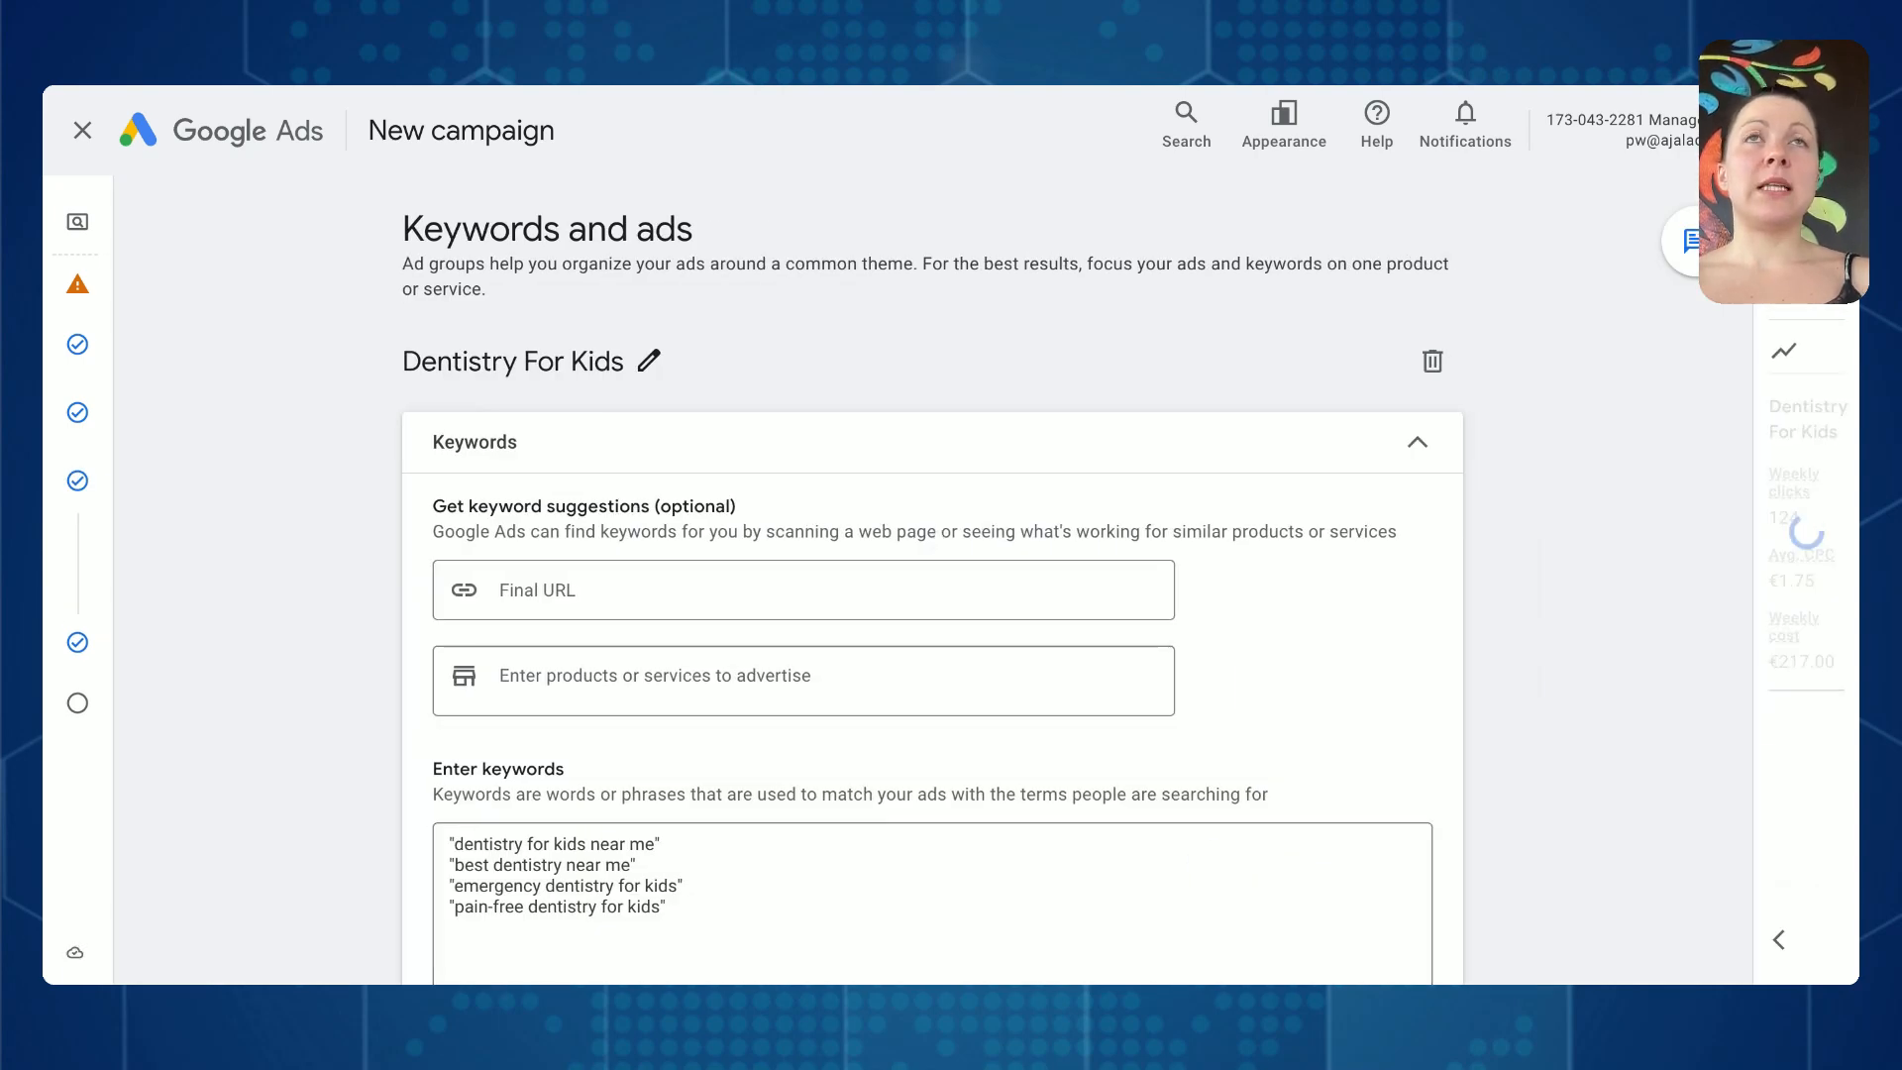
pyautogui.scroll(-4, 756, 501)
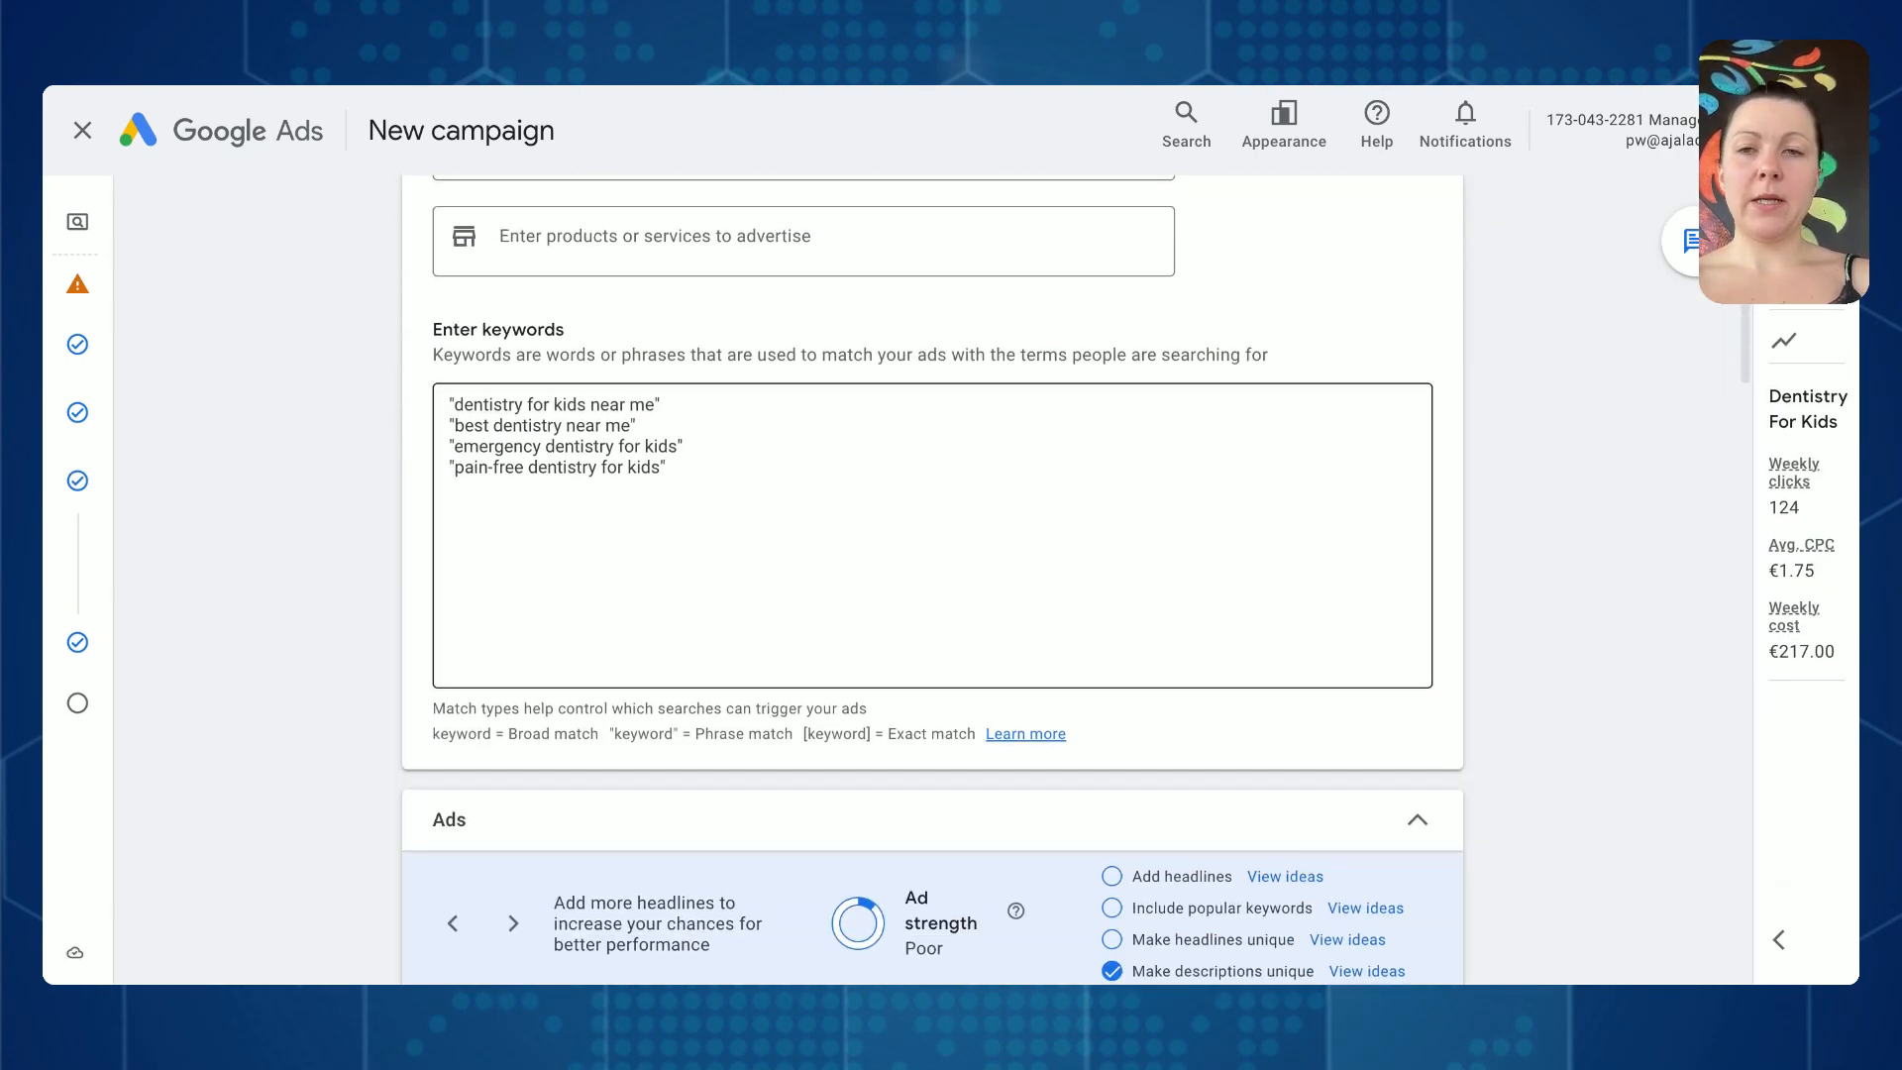
# - Rename the ad group as Acupuncture Near Me
pyautogui.scroll(4, 756, 501)
pyautogui.click(650, 365)
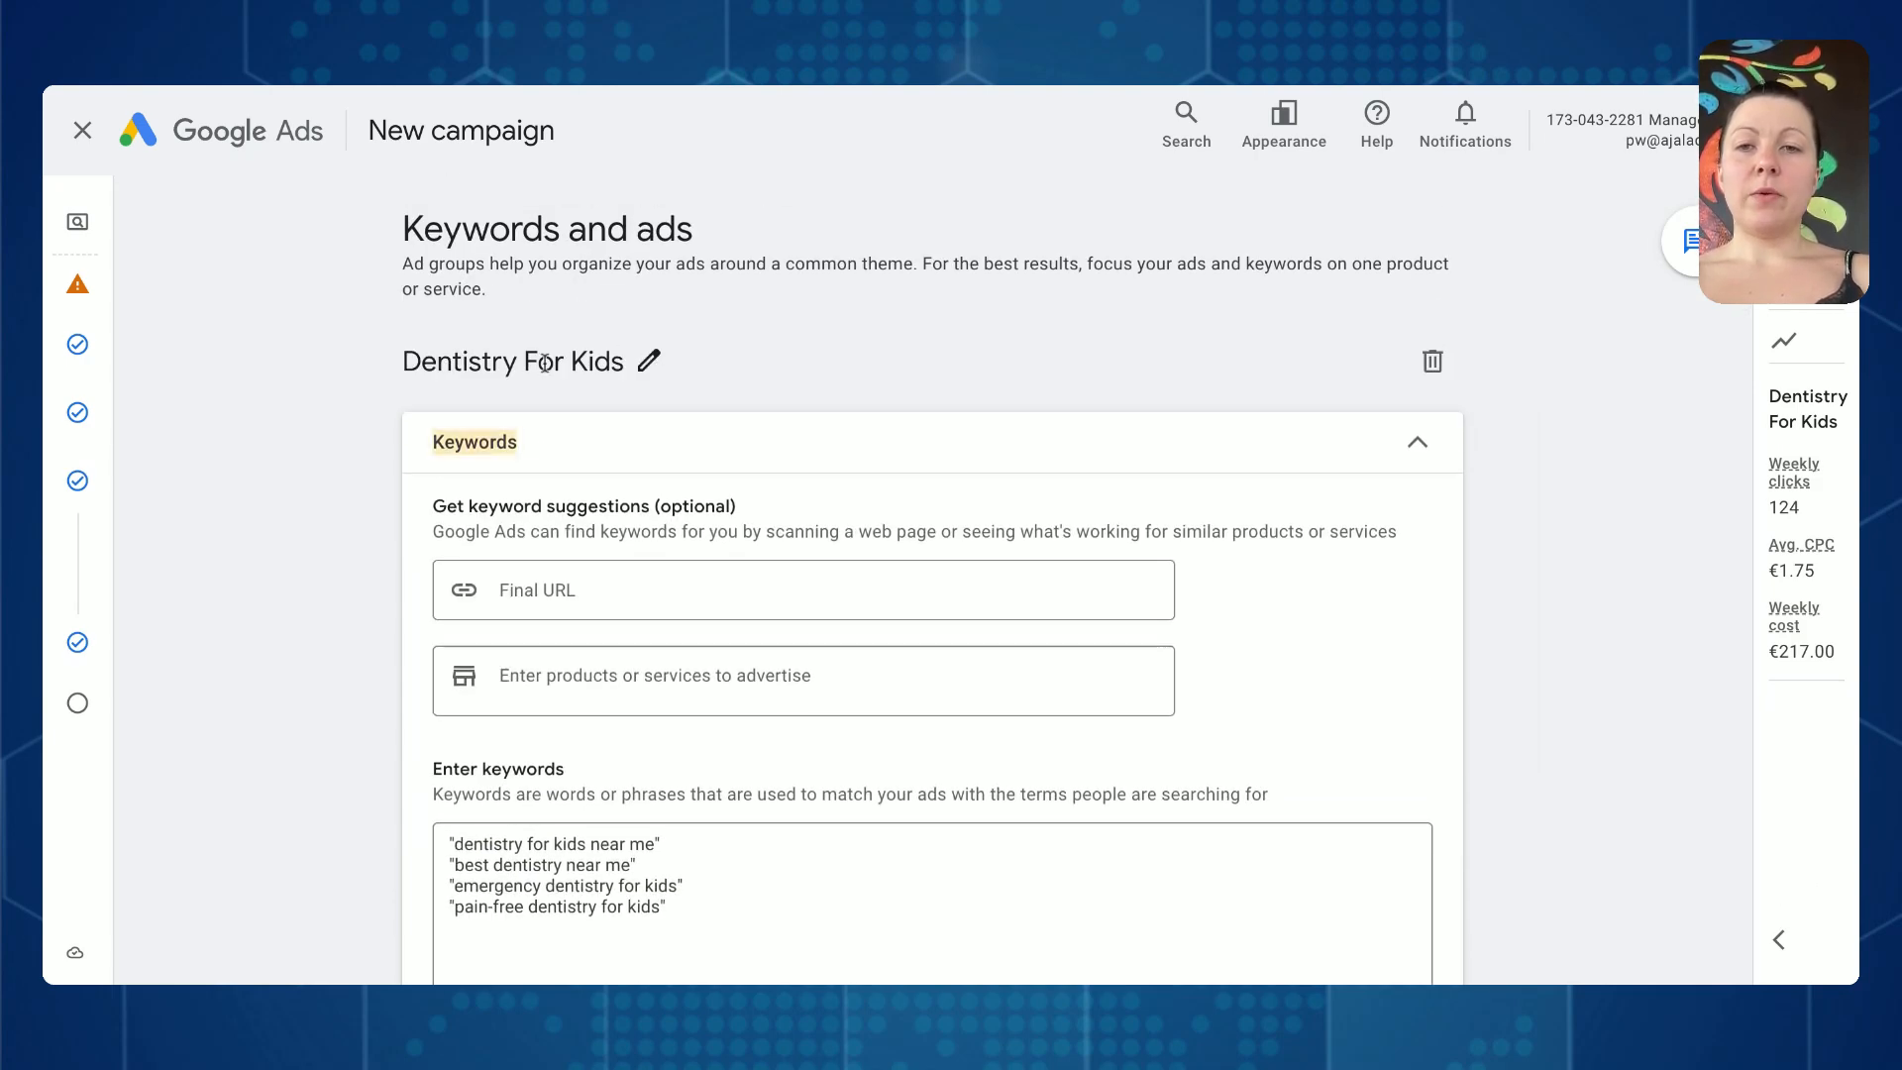
pyautogui.hotkey('ctrl', 'a')
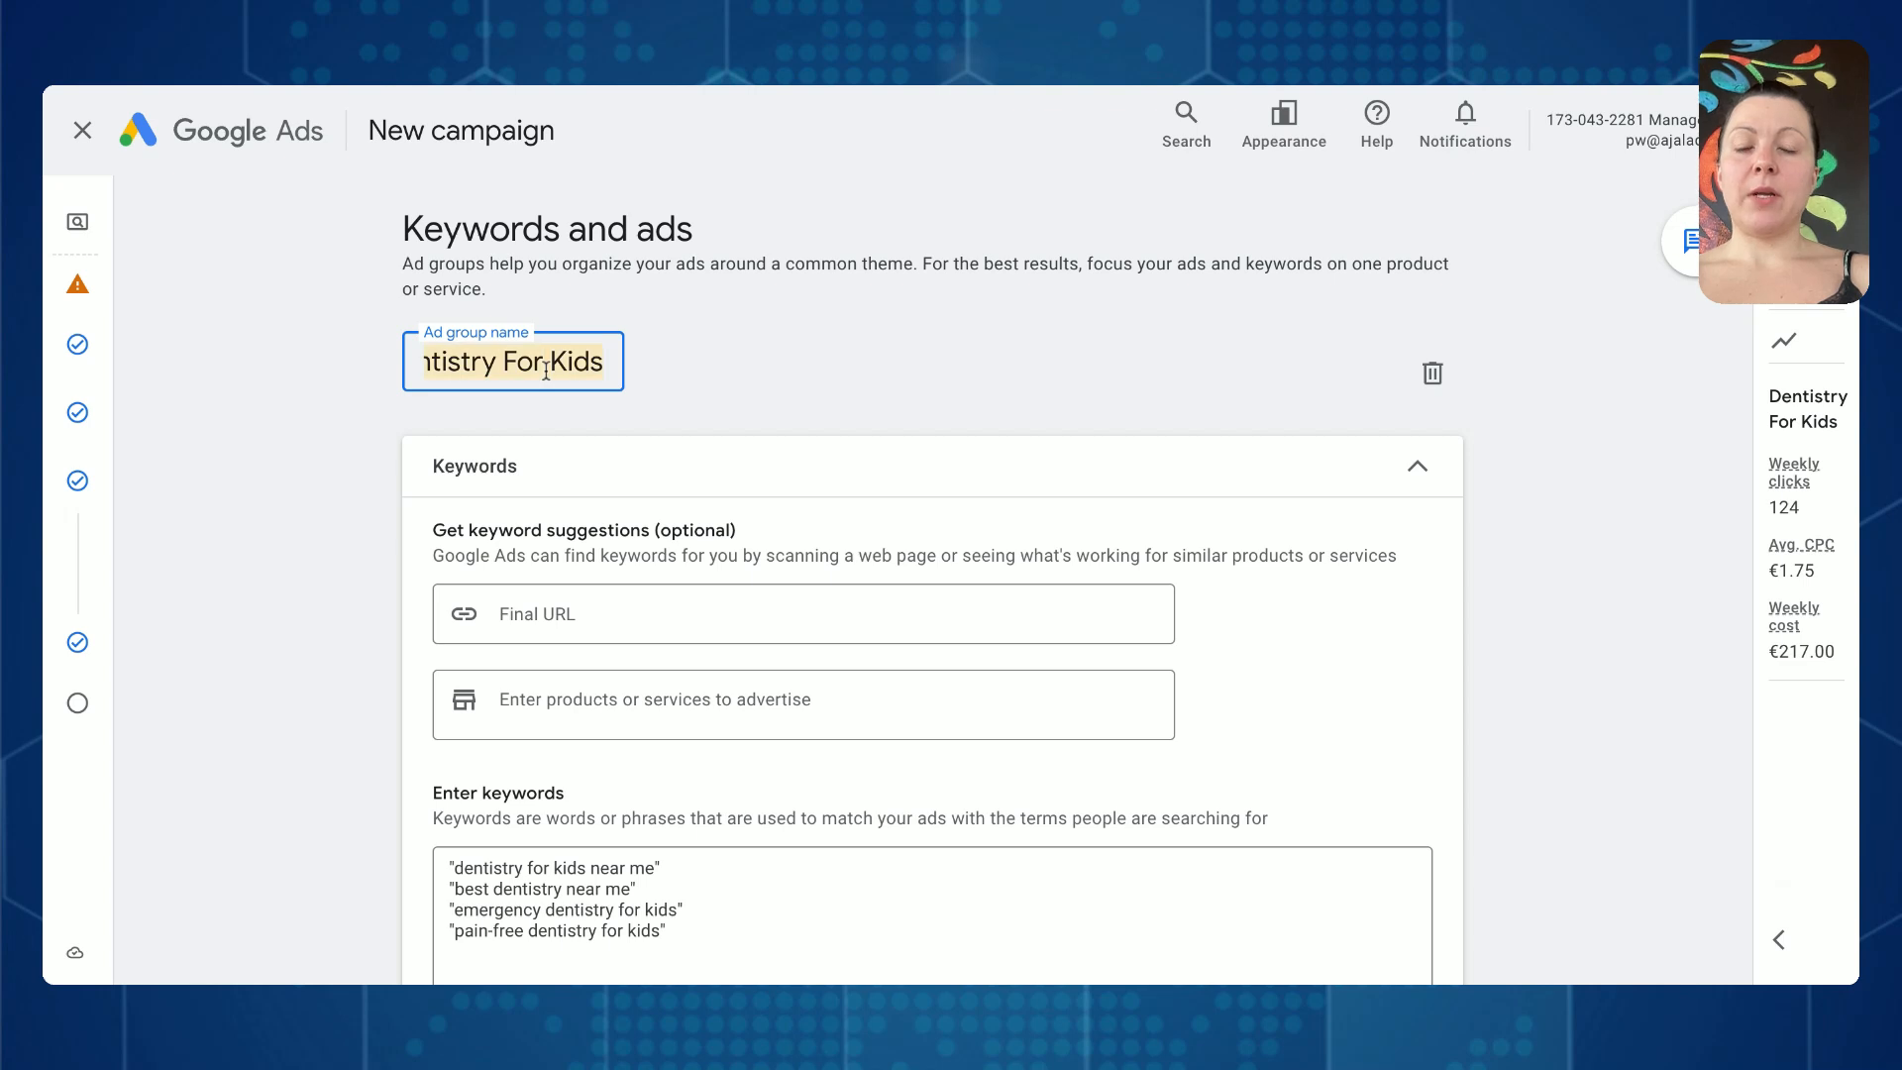
pyautogui.press('BackSpace')
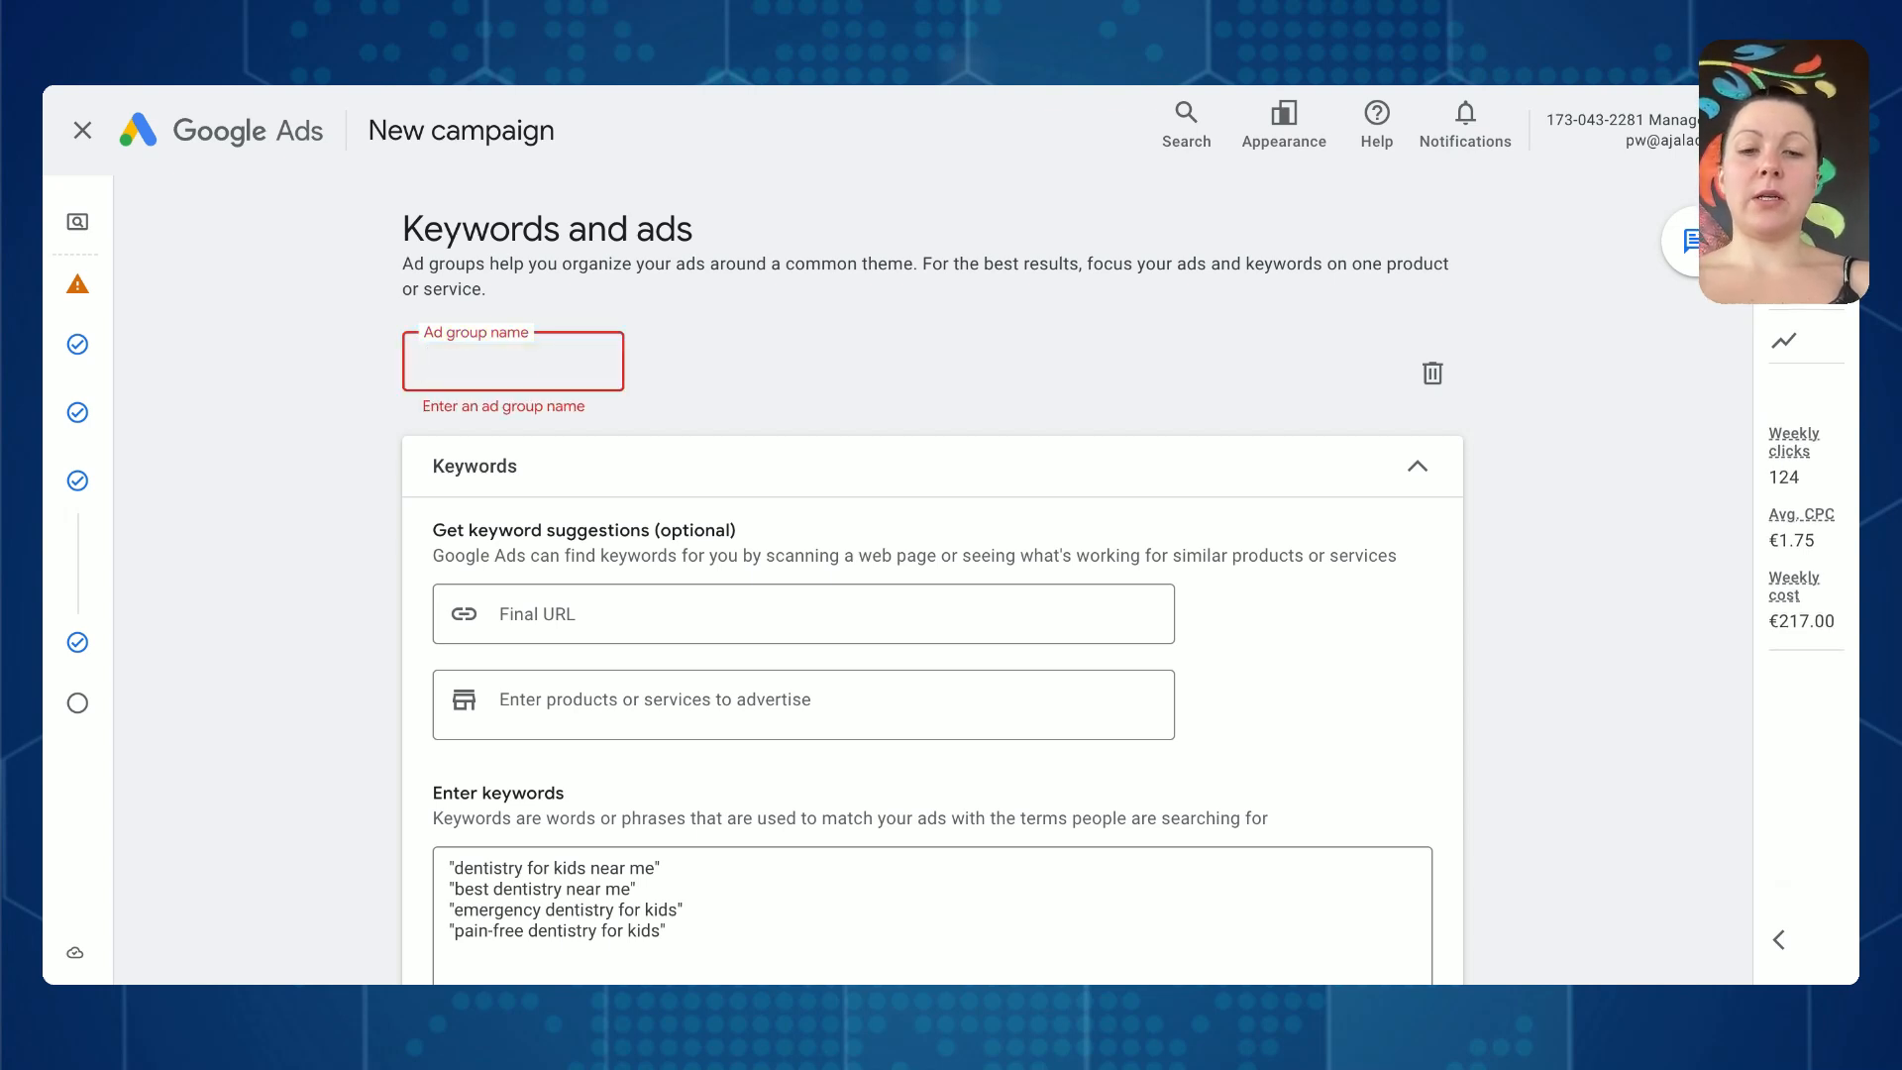
pyautogui.write('Acup')
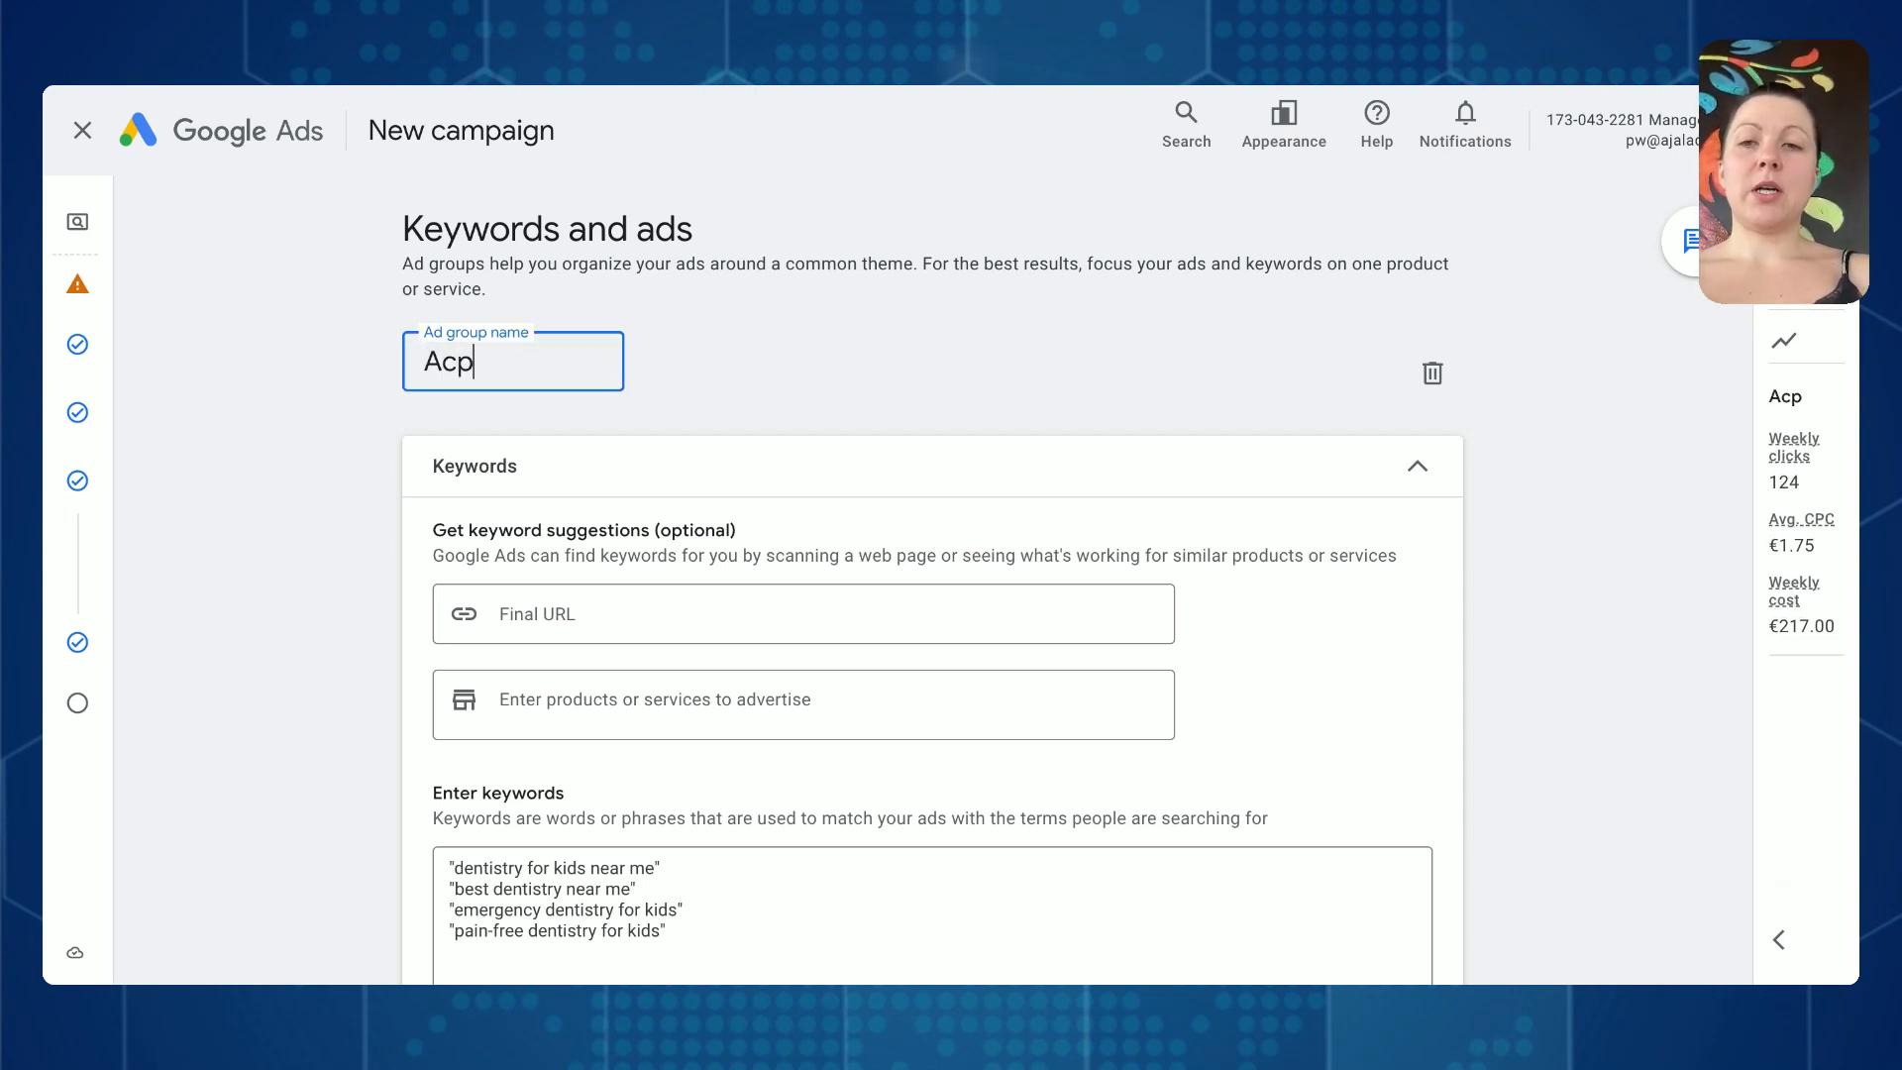
pyautogui.press('BackSpace')
pyautogui.write('upuncture ')
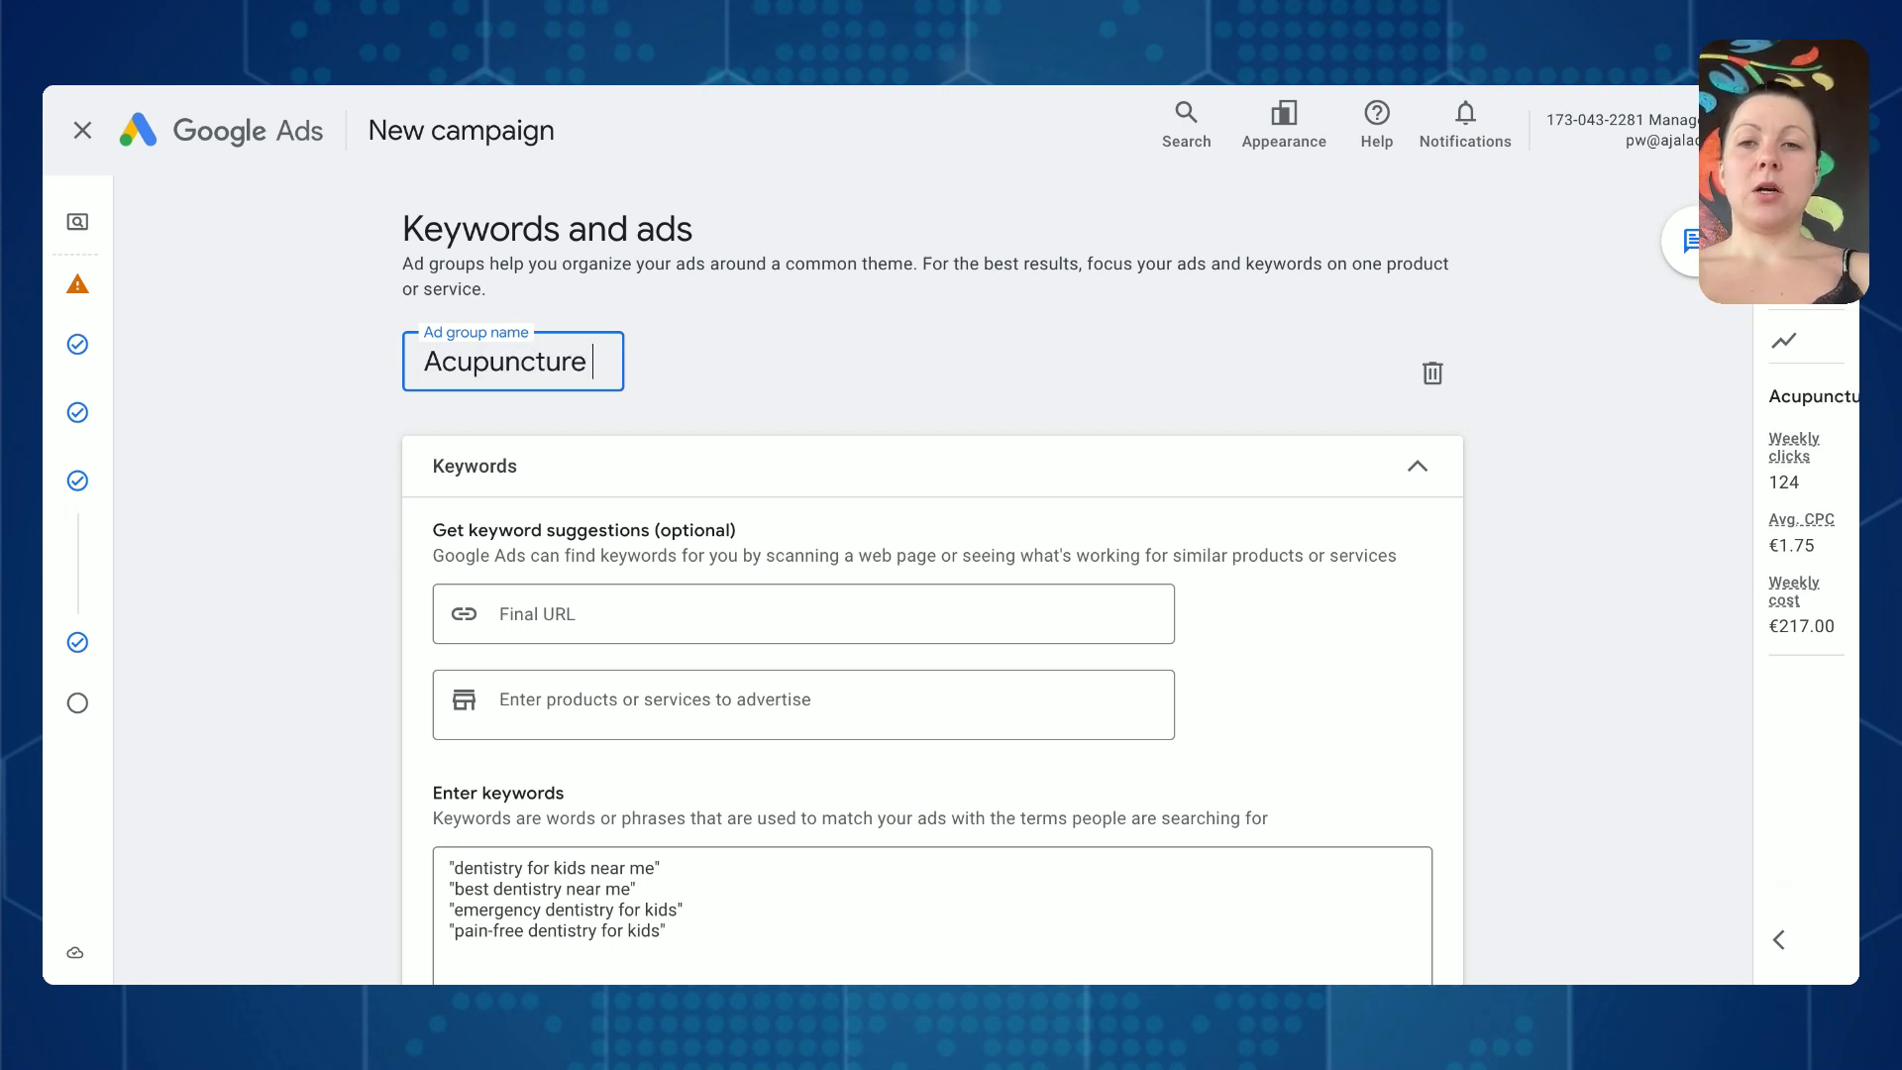
pyautogui.write('Near Me')
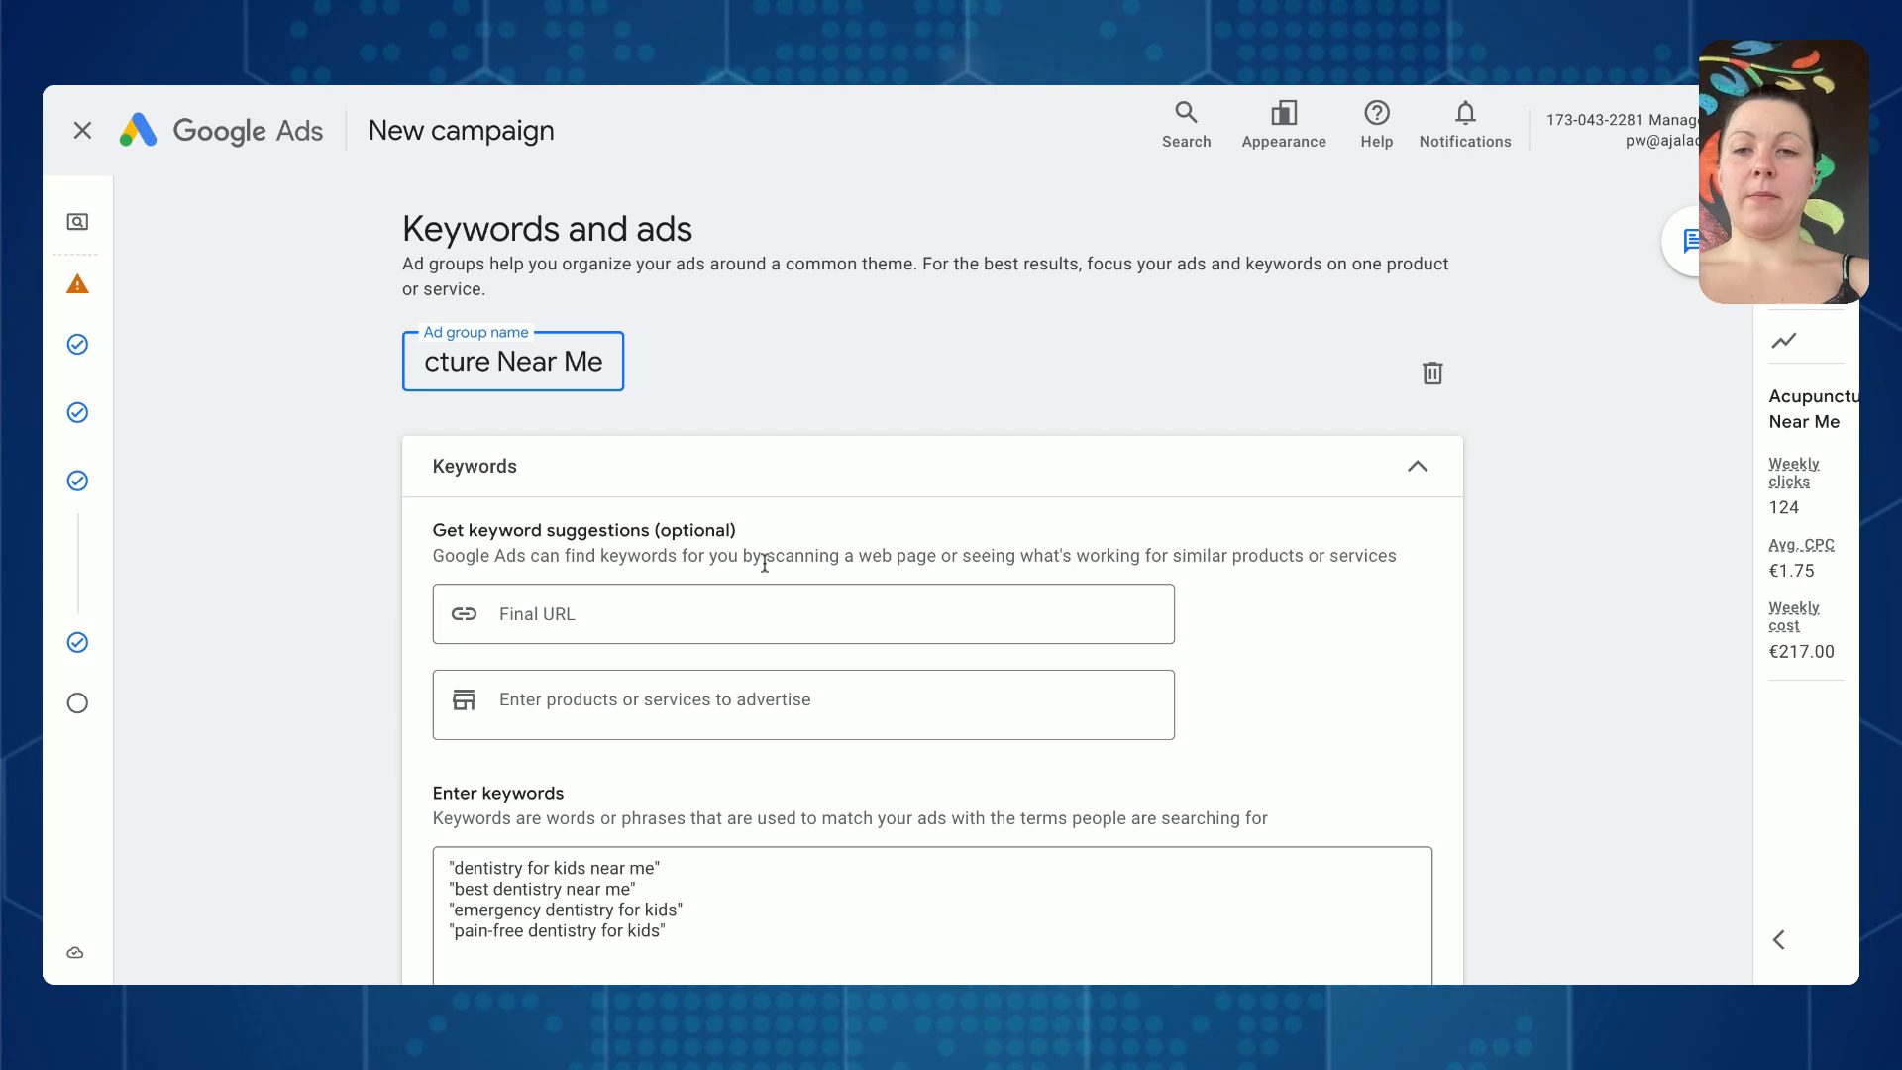
# - Clear all the dentistry keywords from the ad group's keyword list
pyautogui.scroll(-2, 626, 476)
pyautogui.click(608, 438)
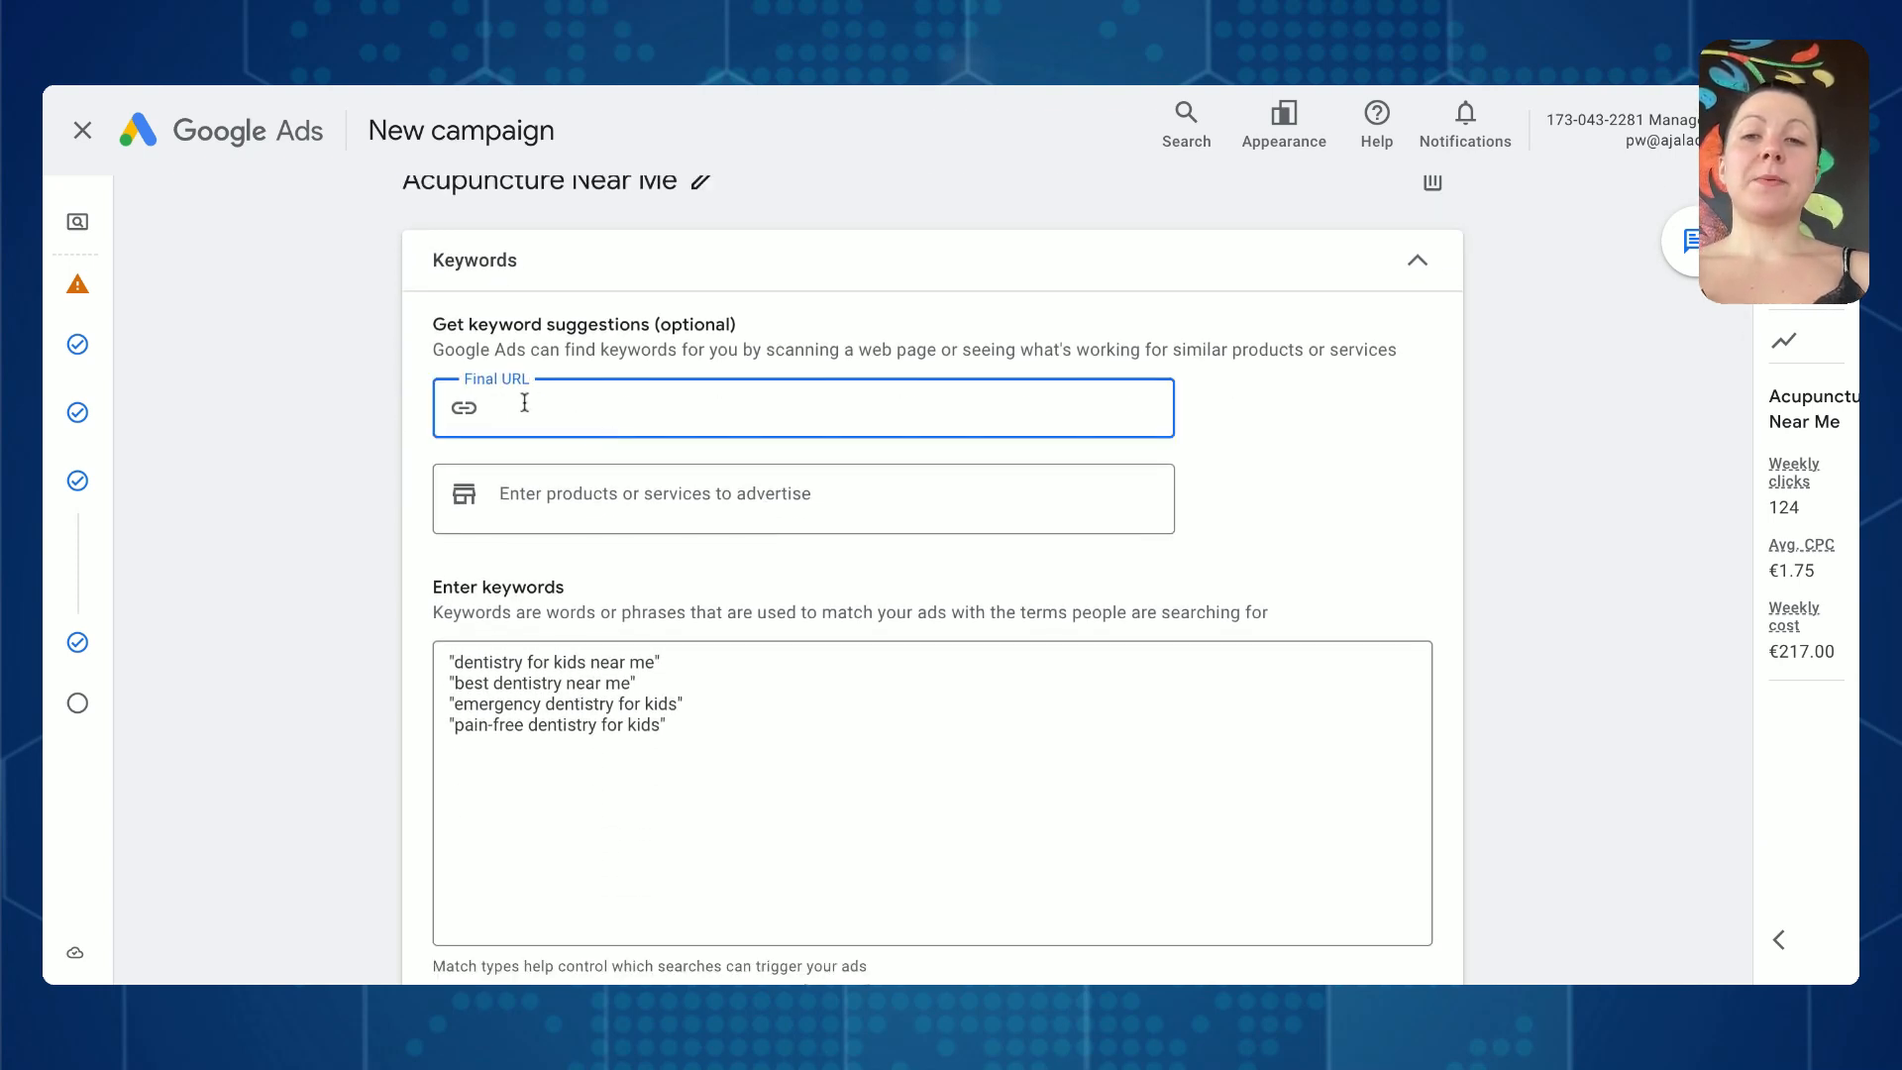
pyautogui.click(609, 509)
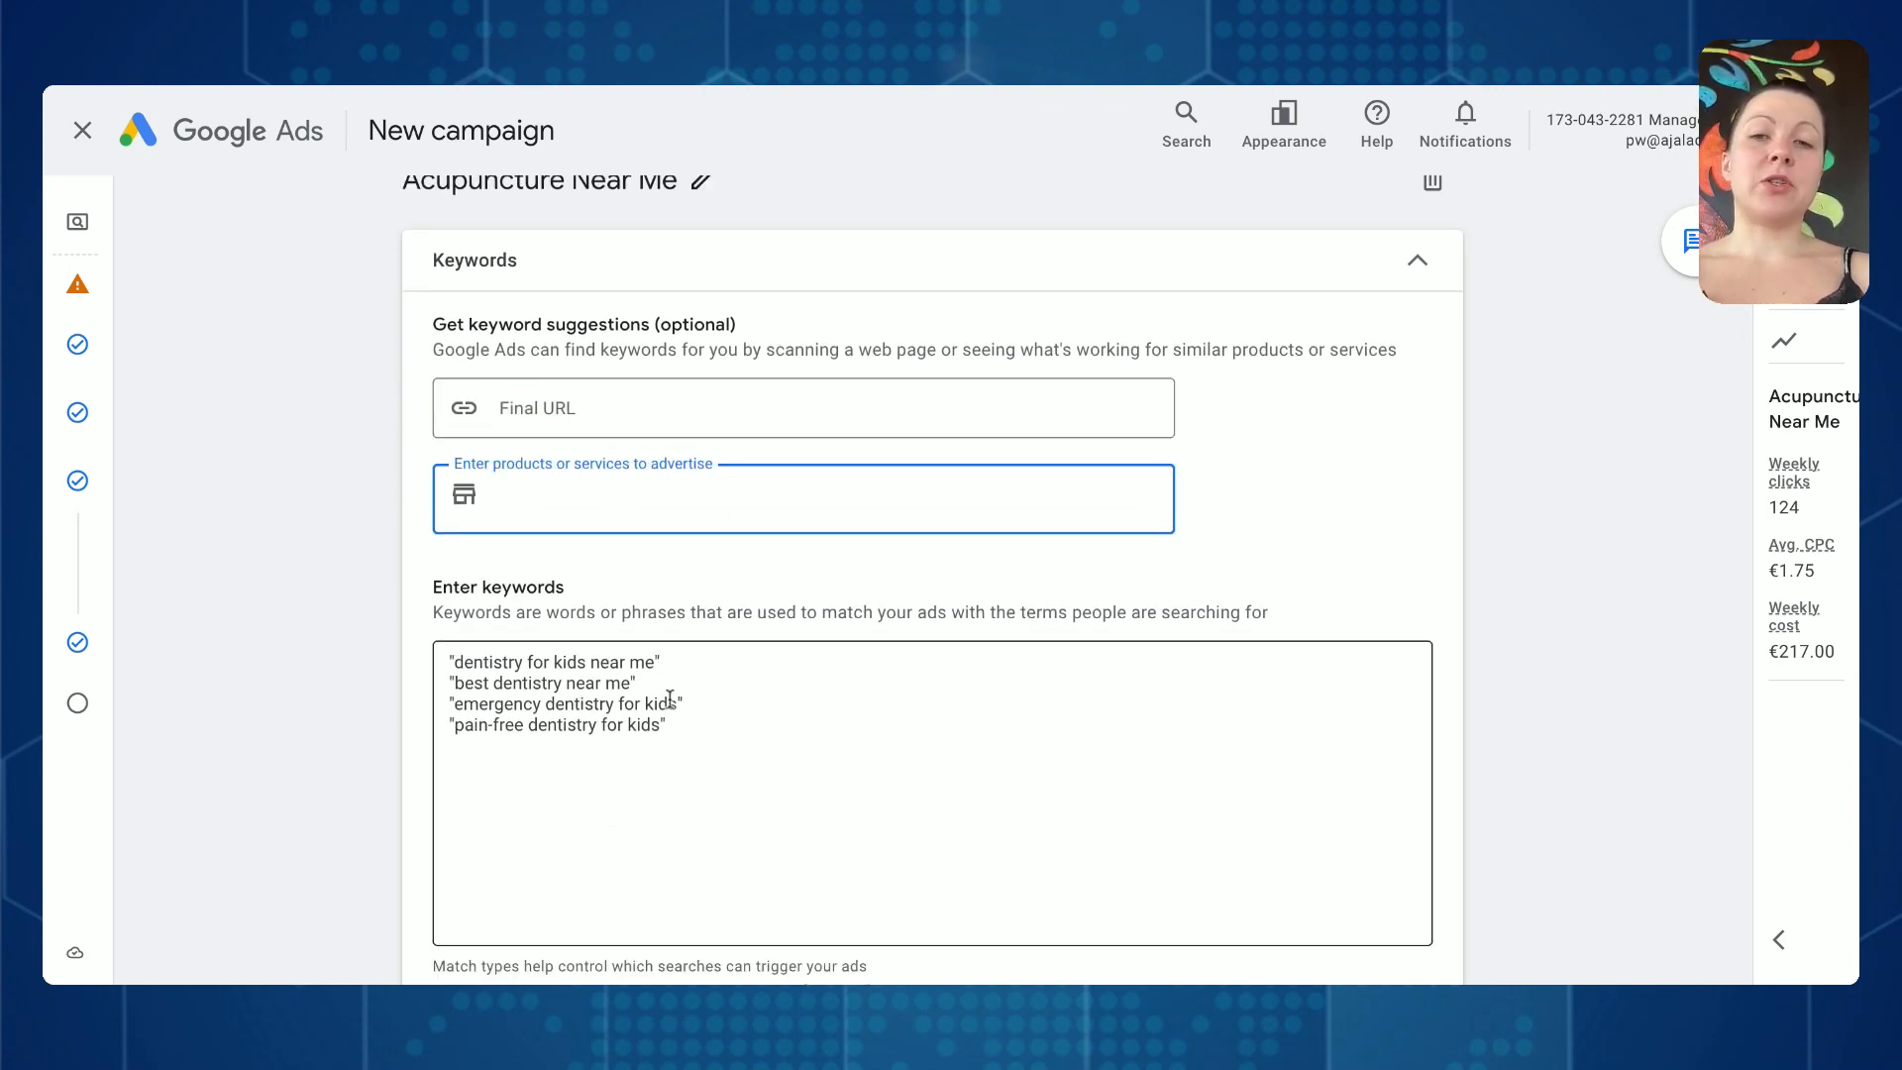
pyautogui.moveTo(692, 736); pyautogui.dragTo(367, 622)
pyautogui.press('BackSpace')
# - Add acupuncture as the service to advertise and generate keyword suggestions for it
pyautogui.click(714, 493)
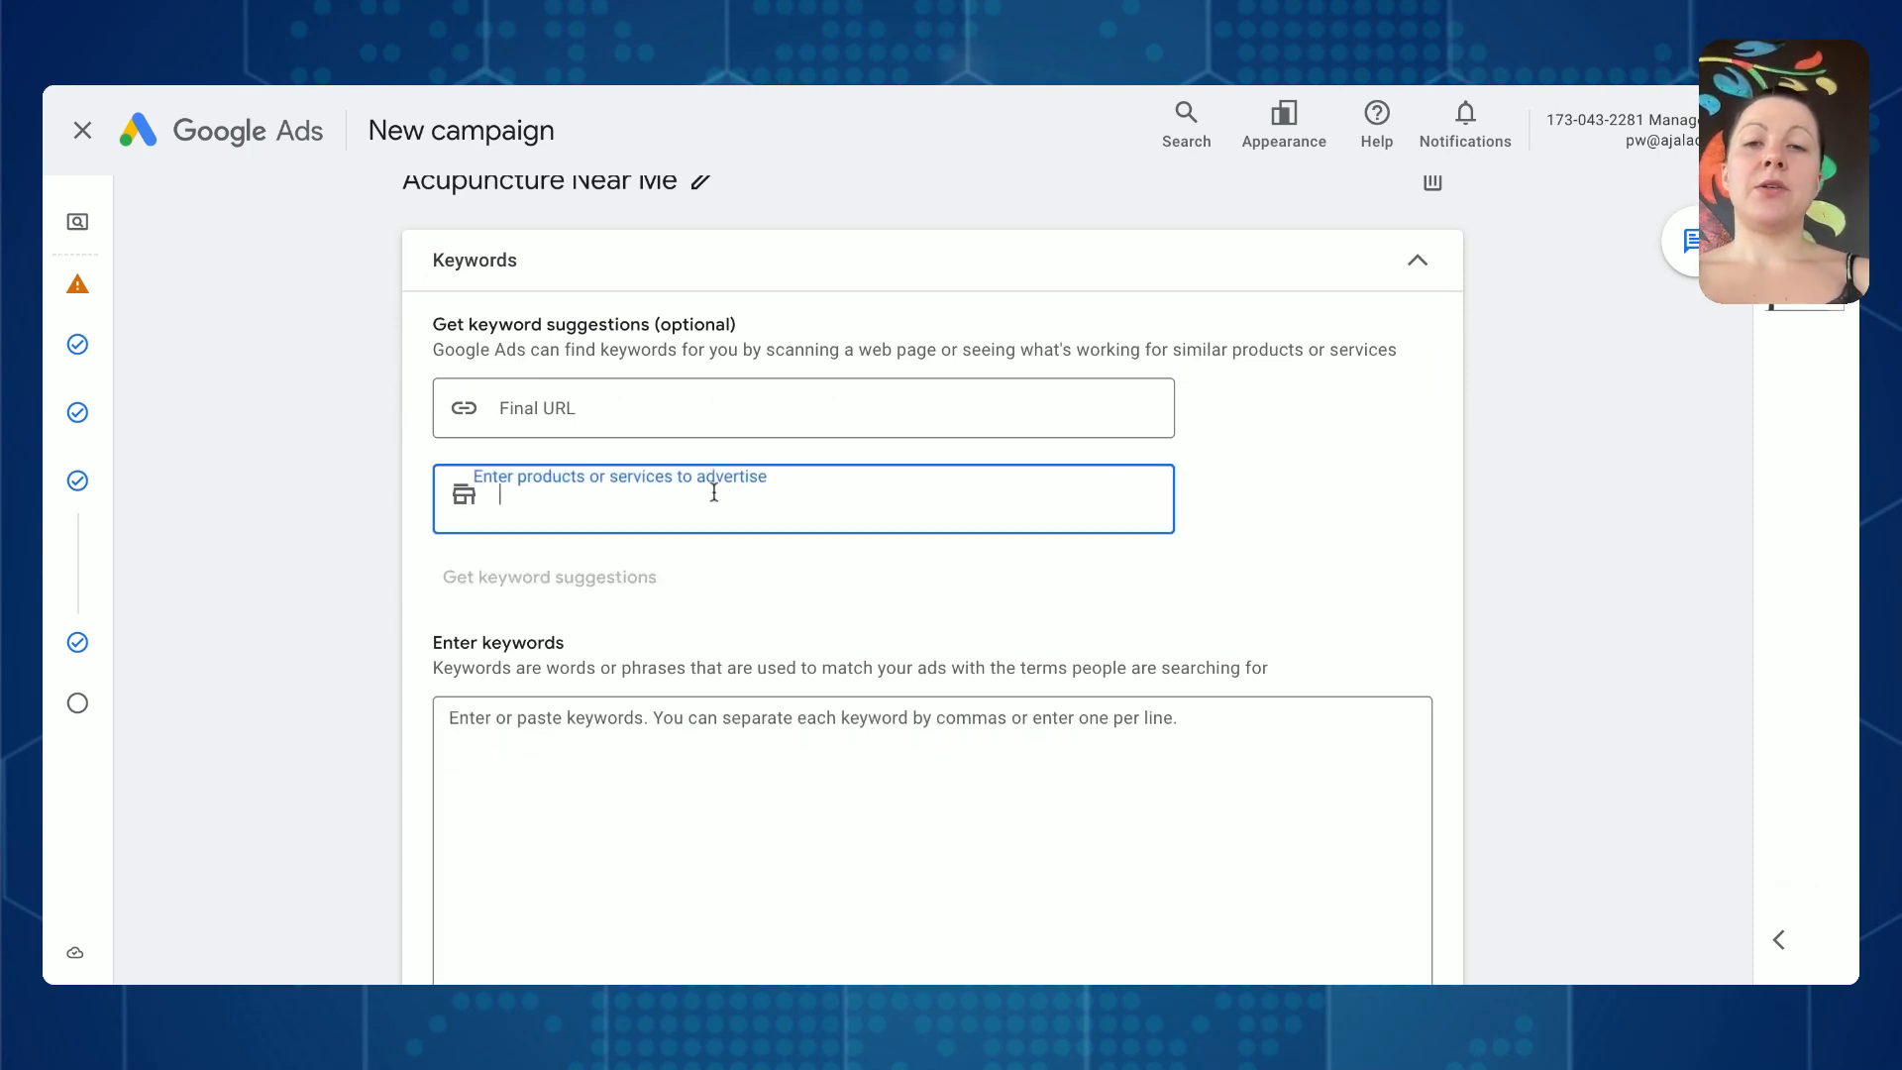
pyautogui.write('acupuncture')
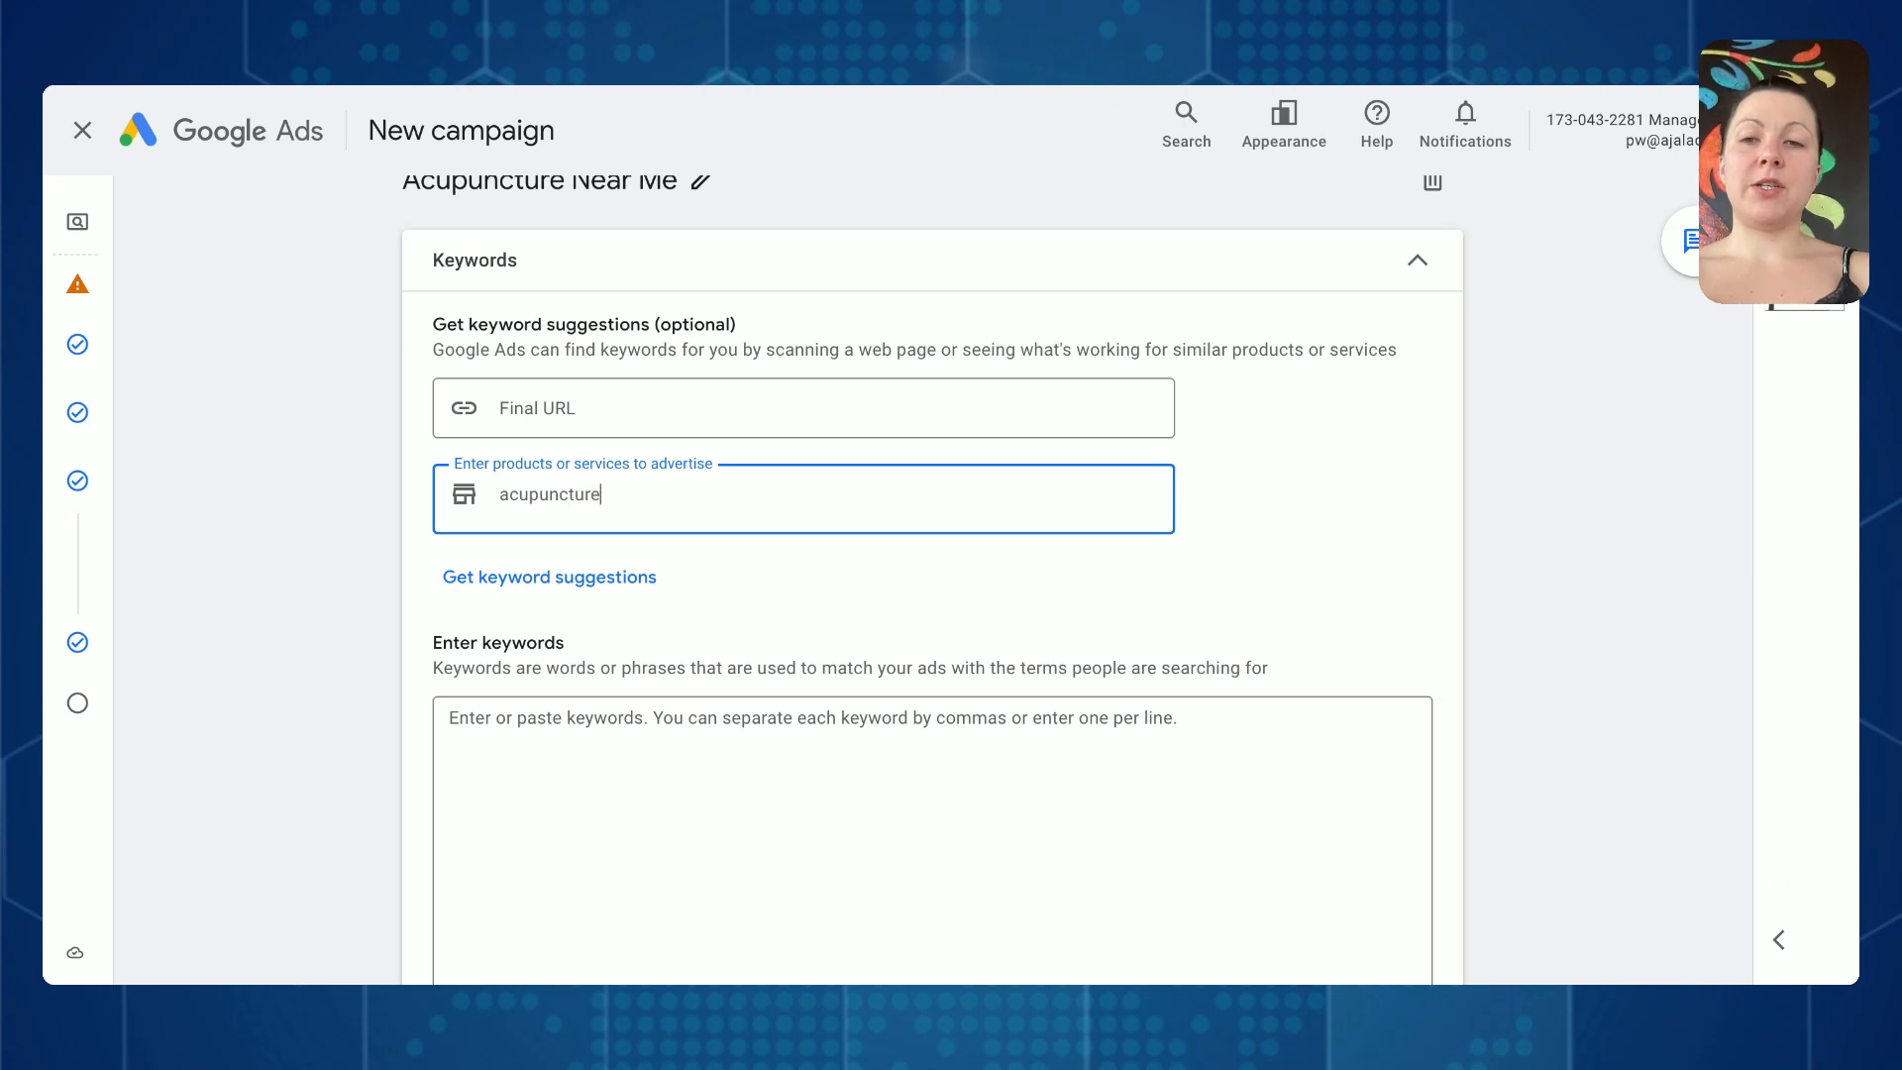
pyautogui.press('Return')
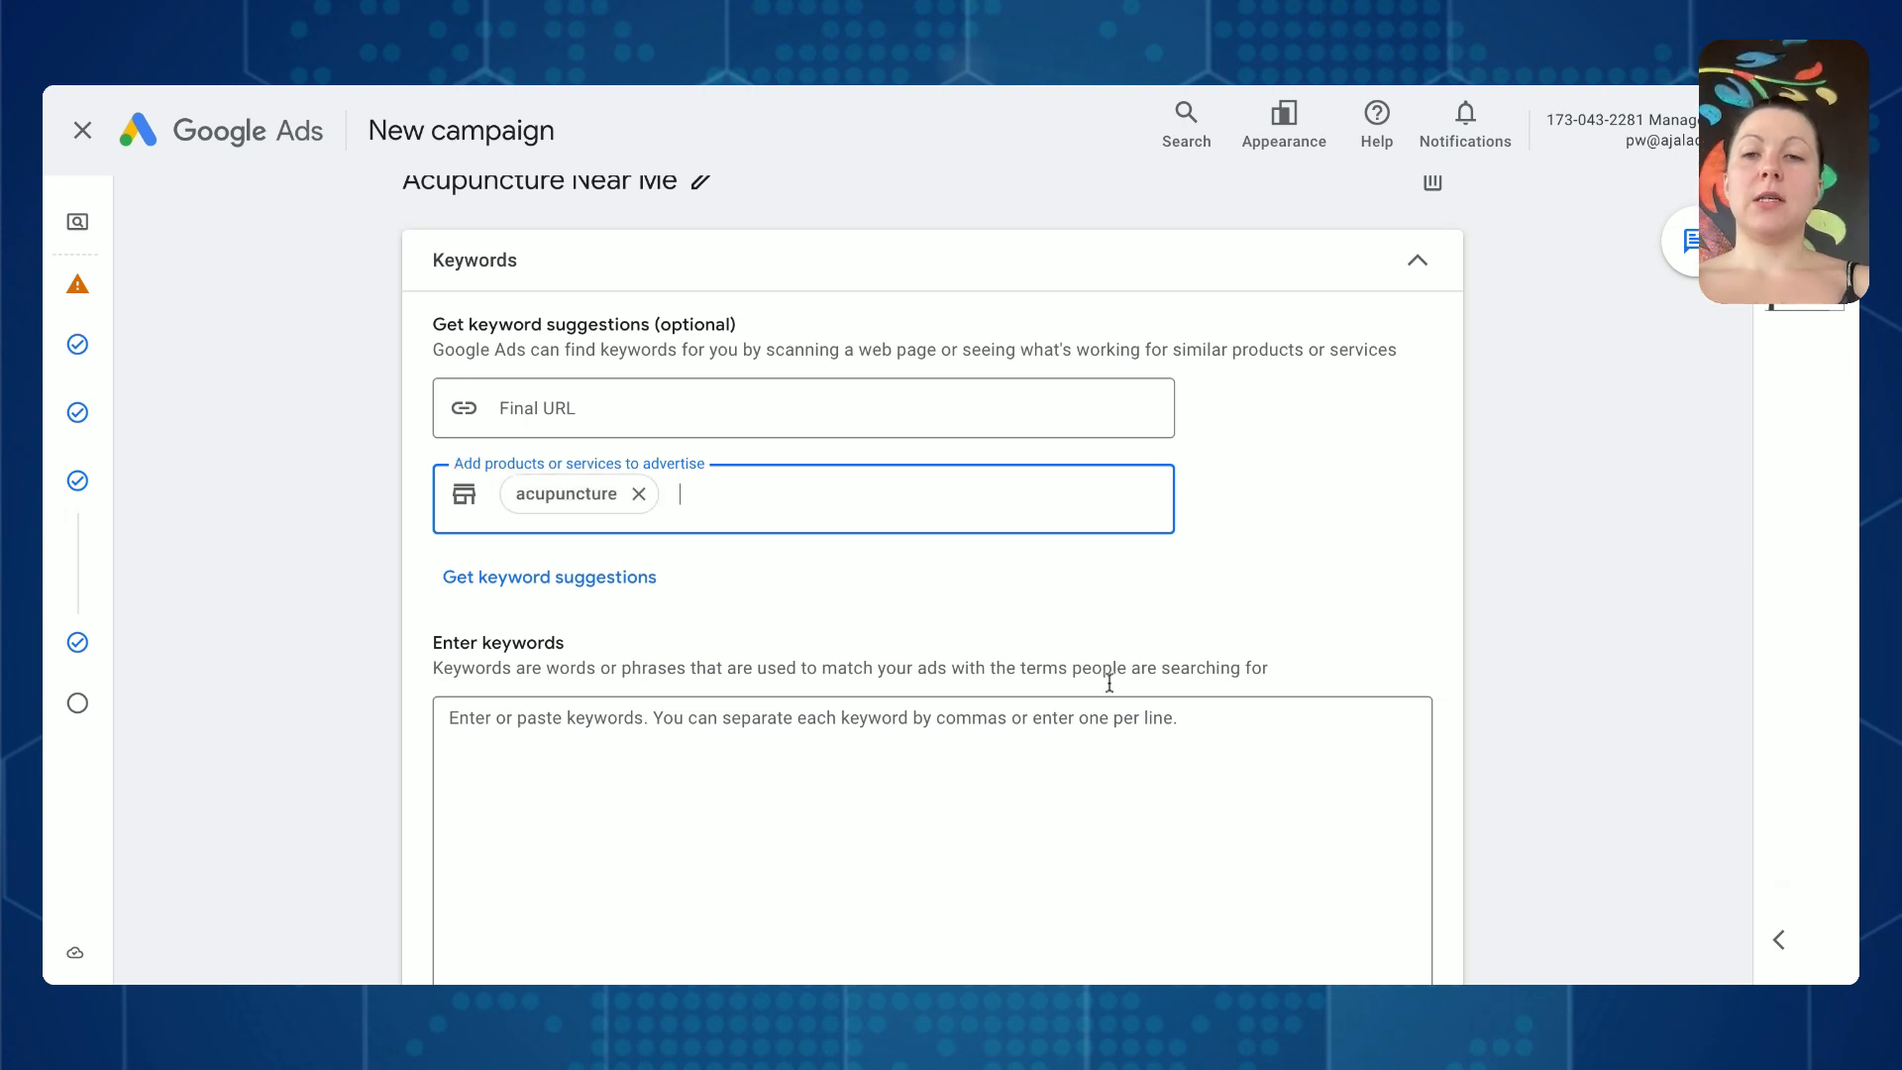
pyautogui.click(558, 578)
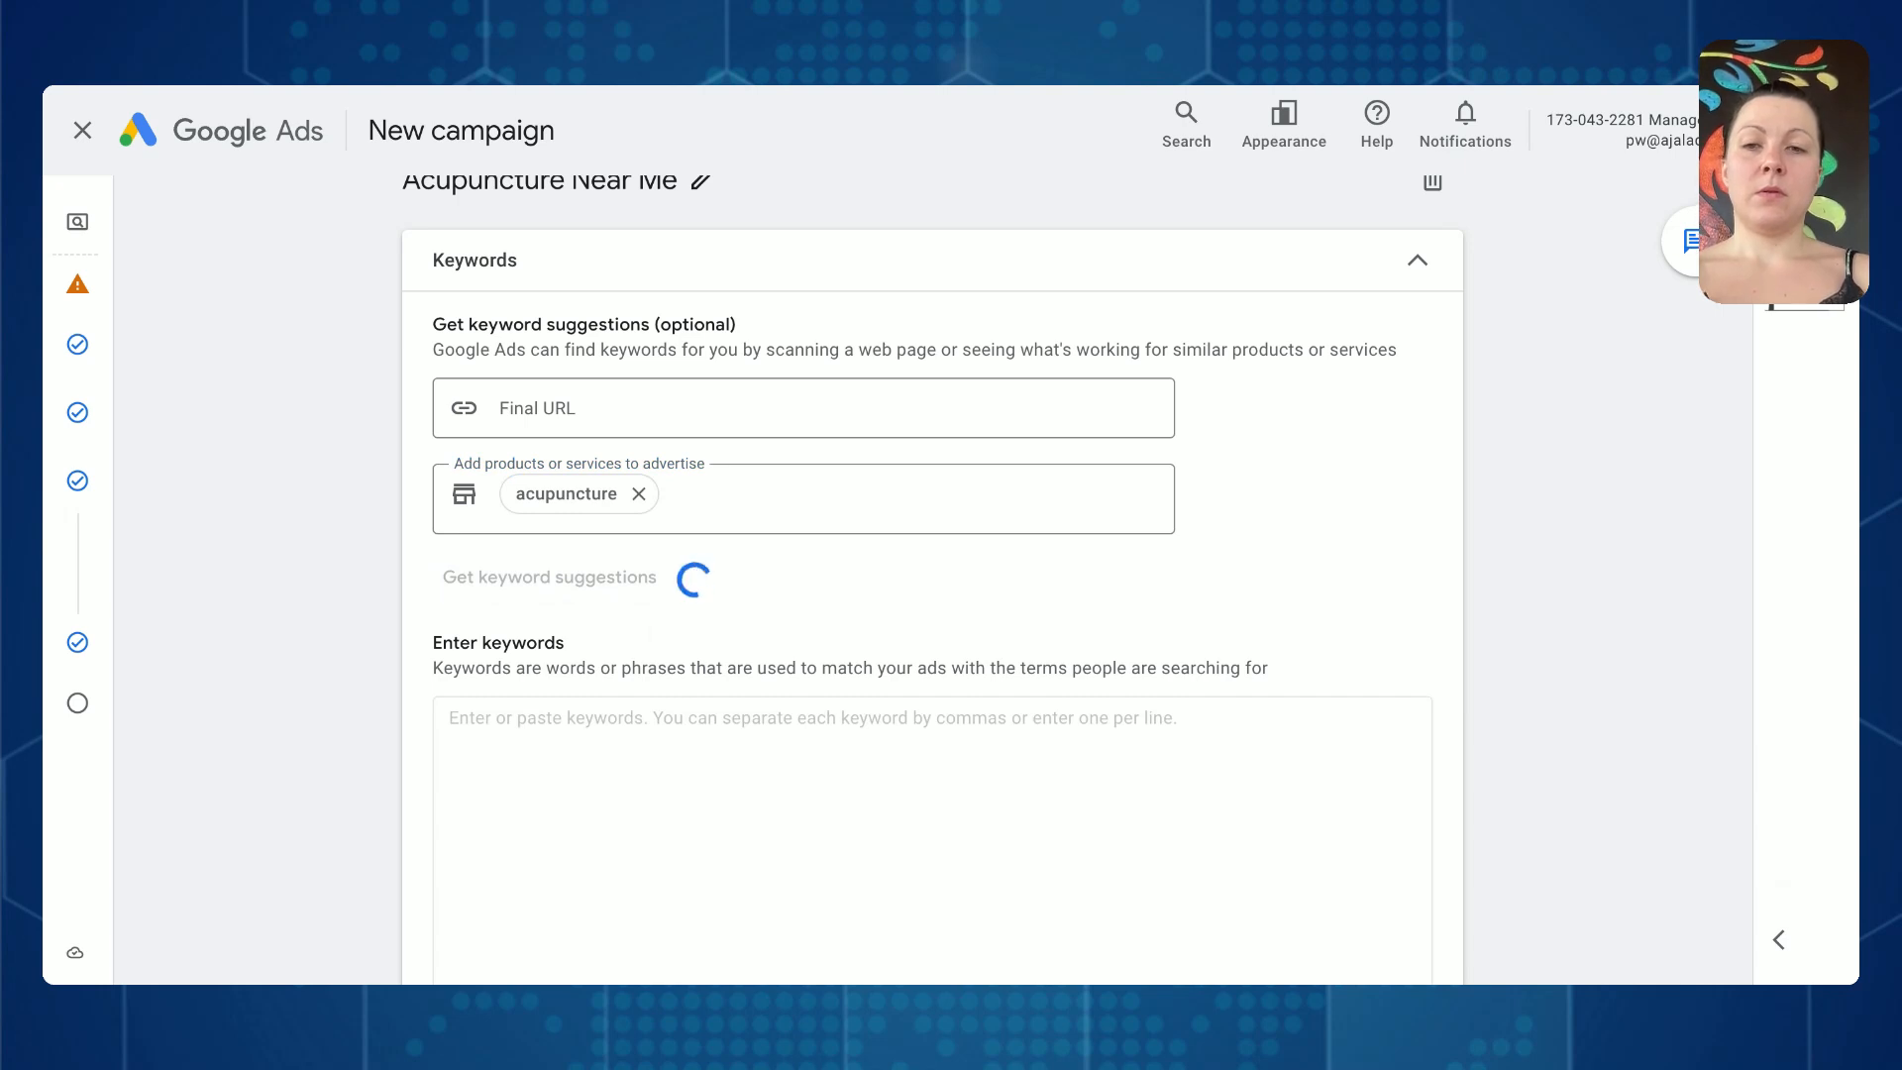
pyautogui.scroll(-2, 773, 518)
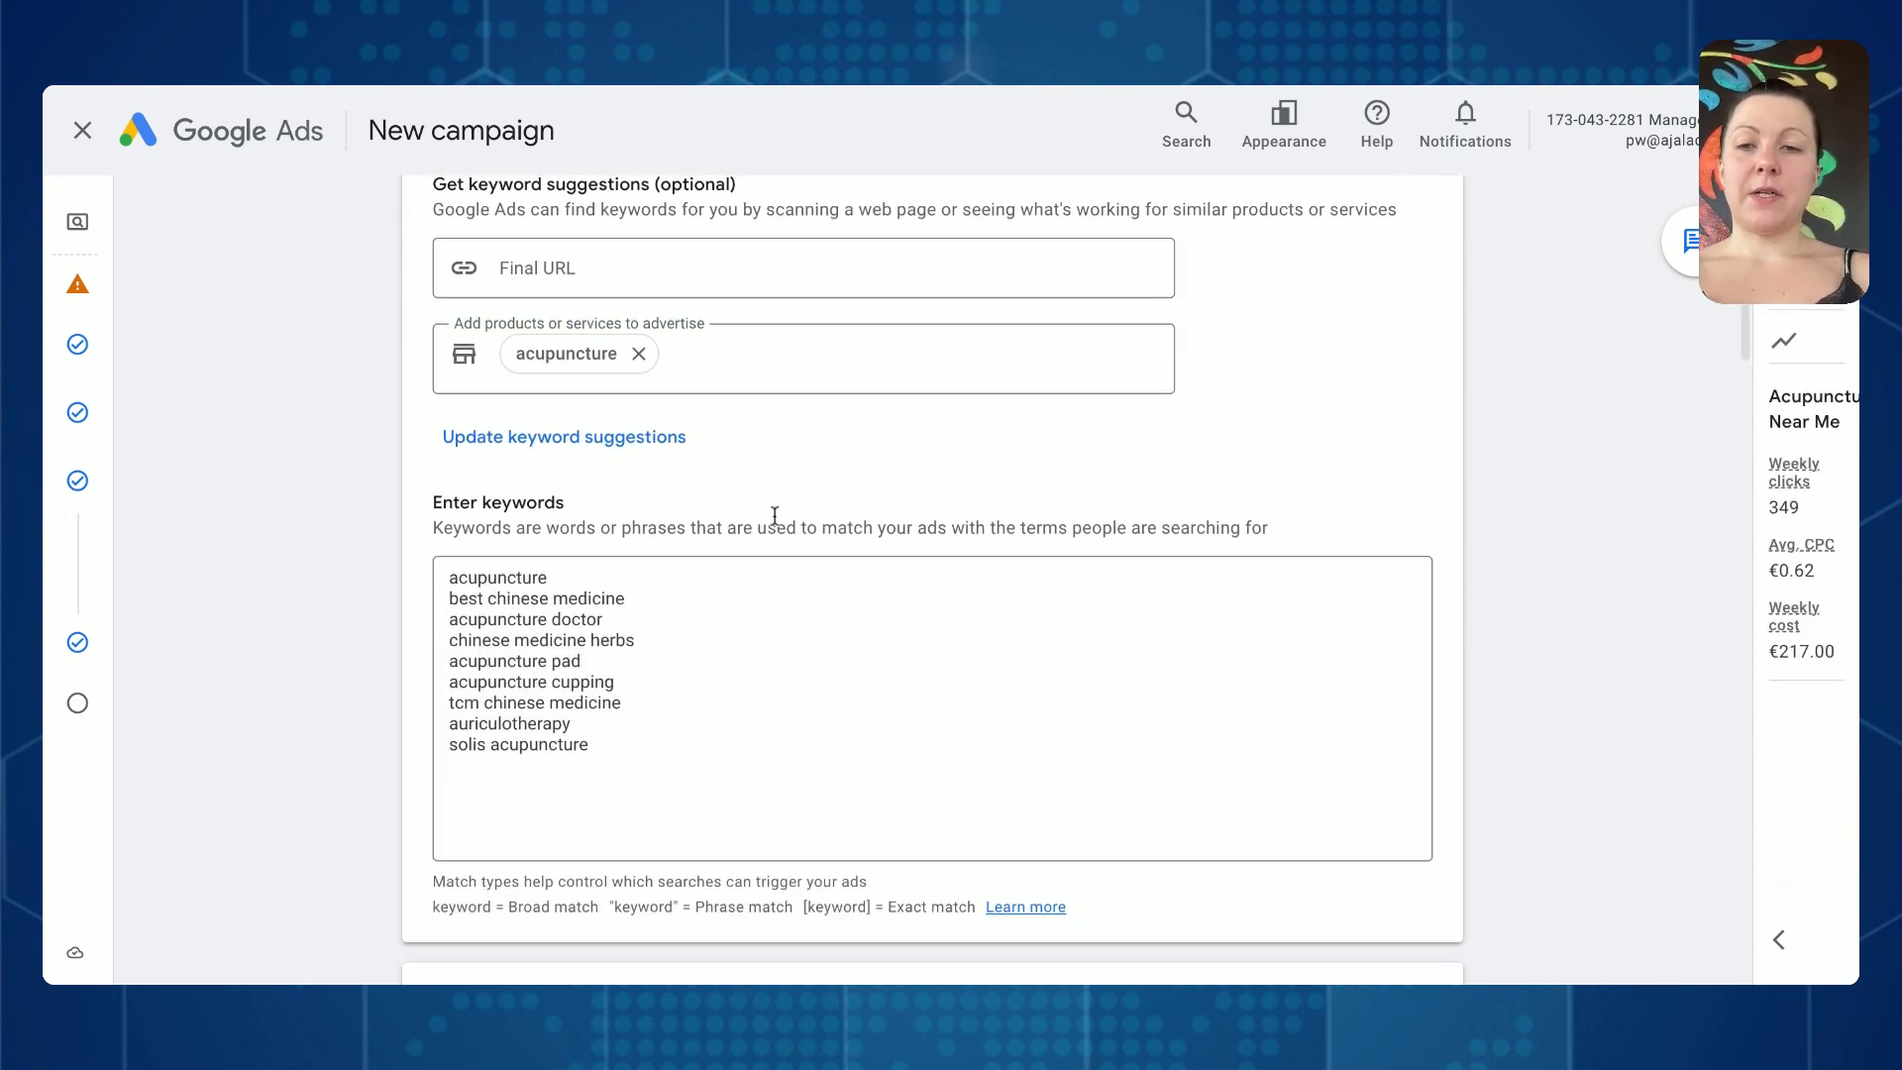
# - Remove auriculotherapy and its leftover blank line from the suggested keywords
pyautogui.click(602, 701)
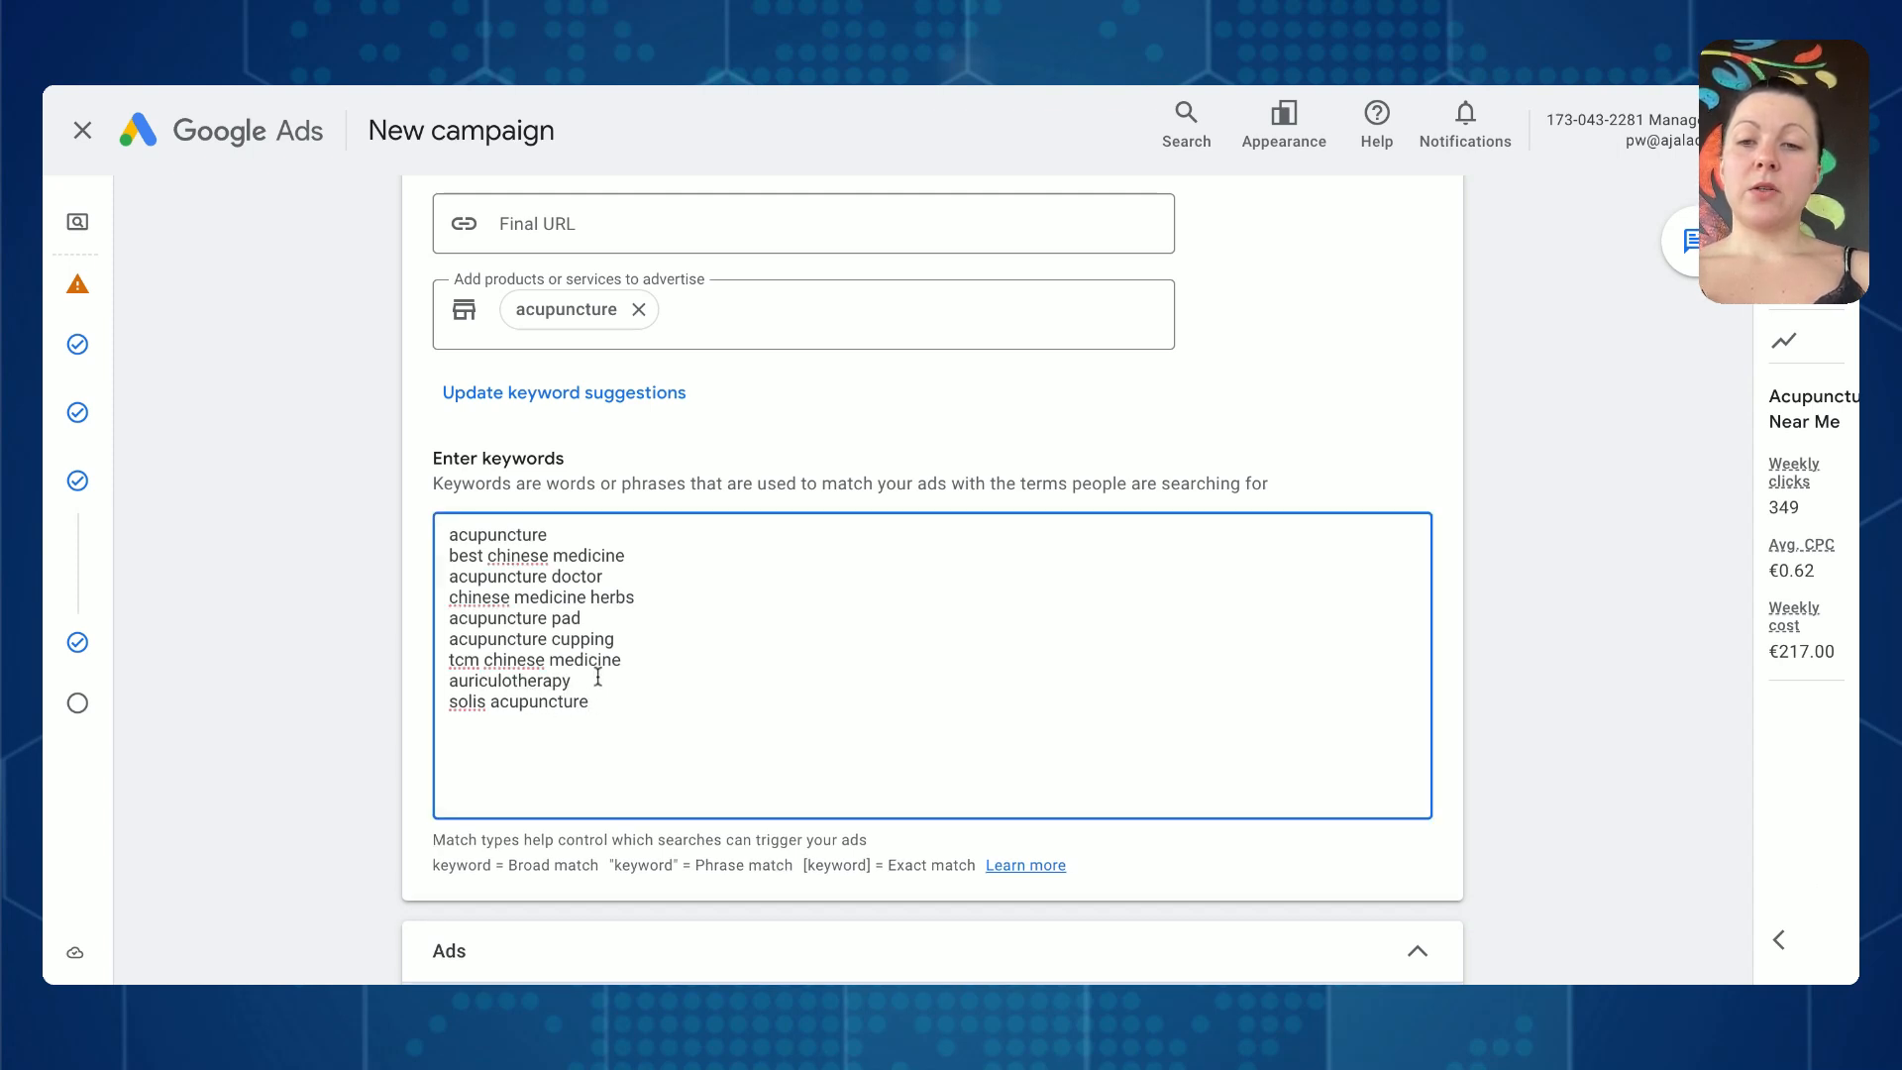
pyautogui.moveTo(573, 681); pyautogui.dragTo(414, 687)
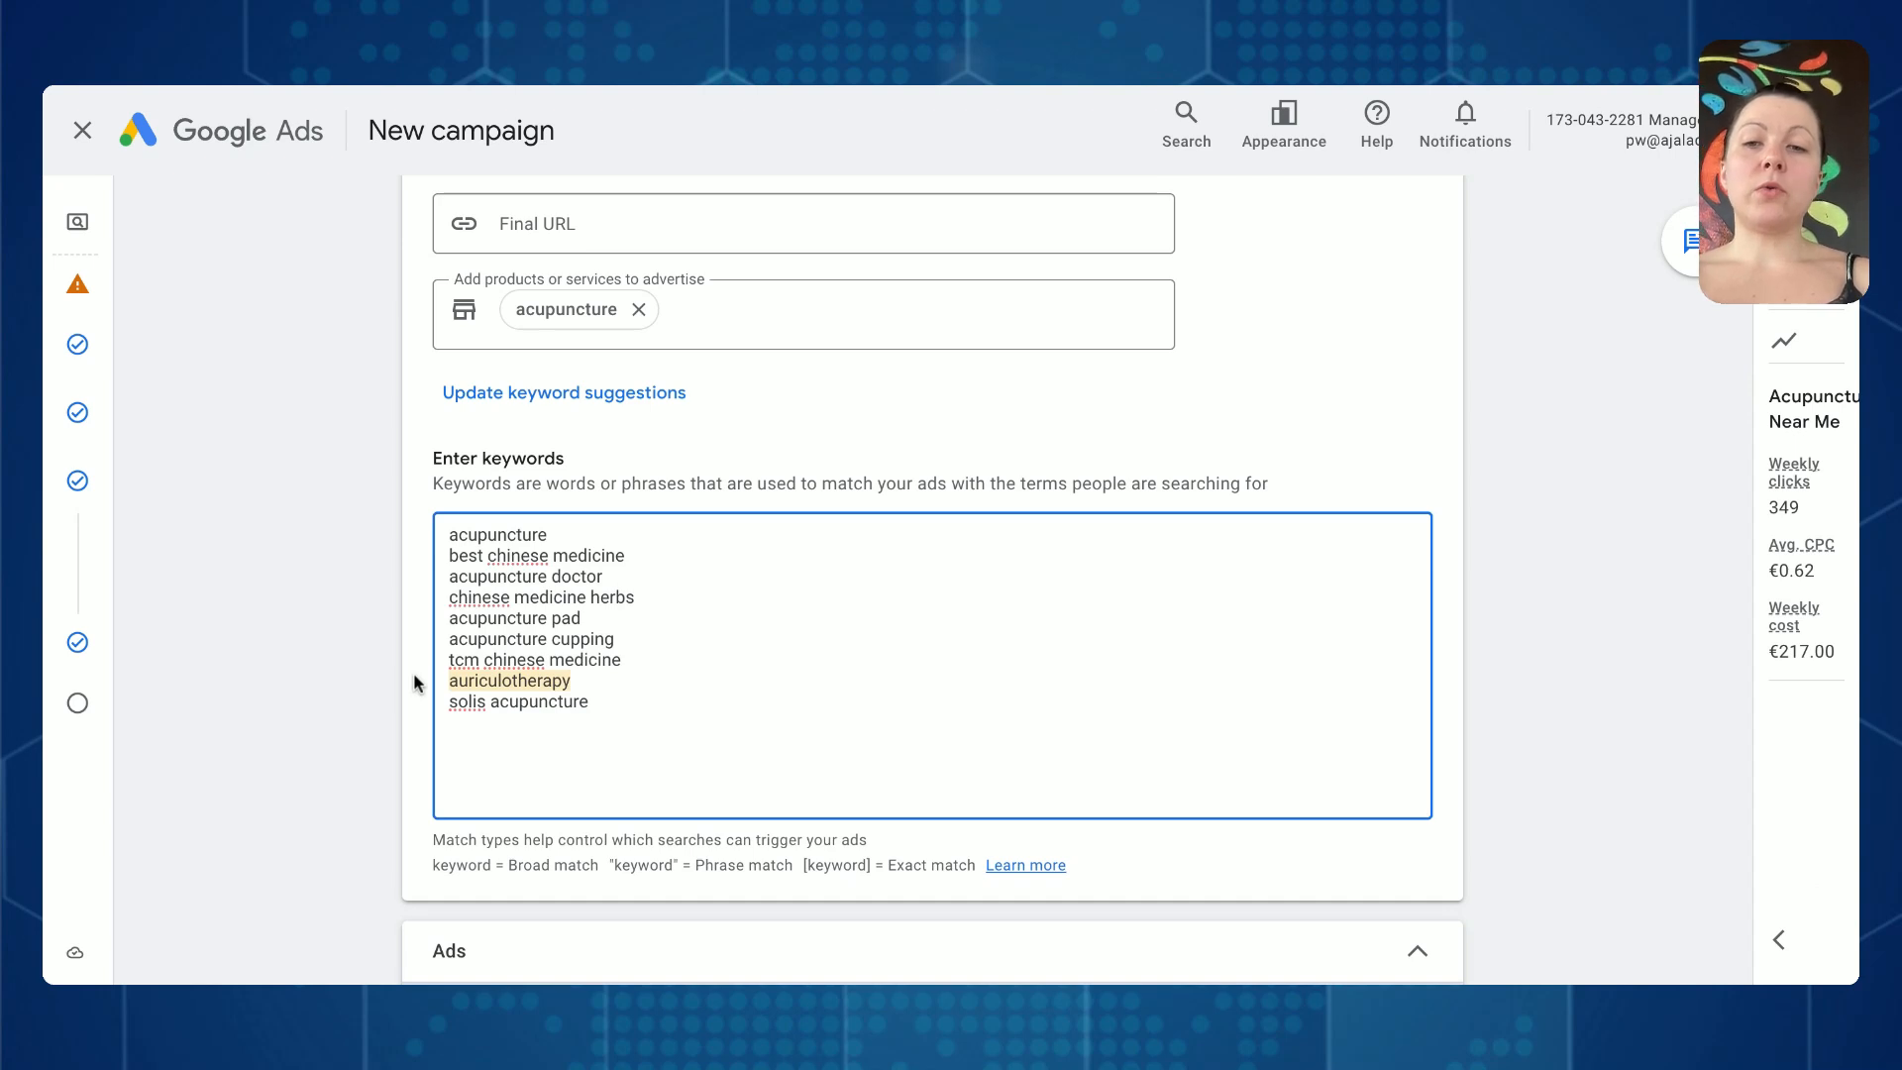
pyautogui.press('BackSpace')
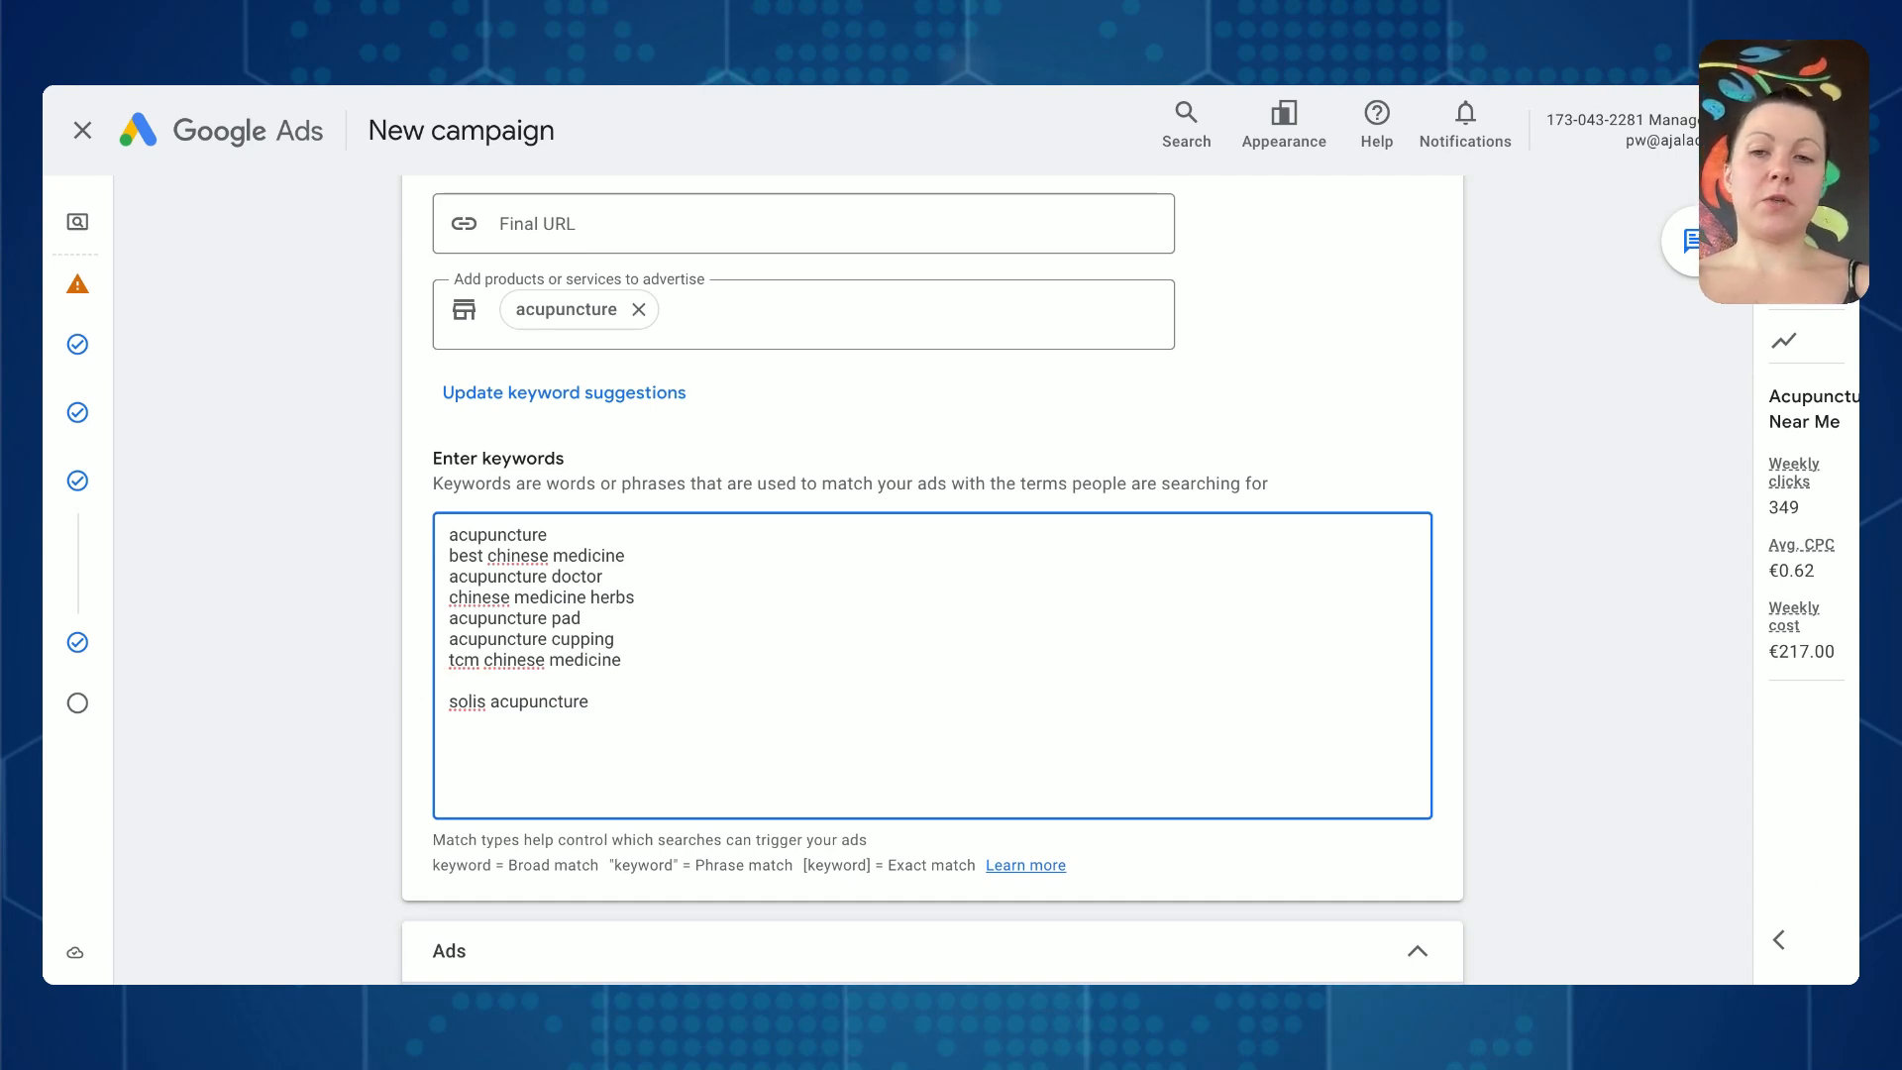
pyautogui.press('BackSpace')
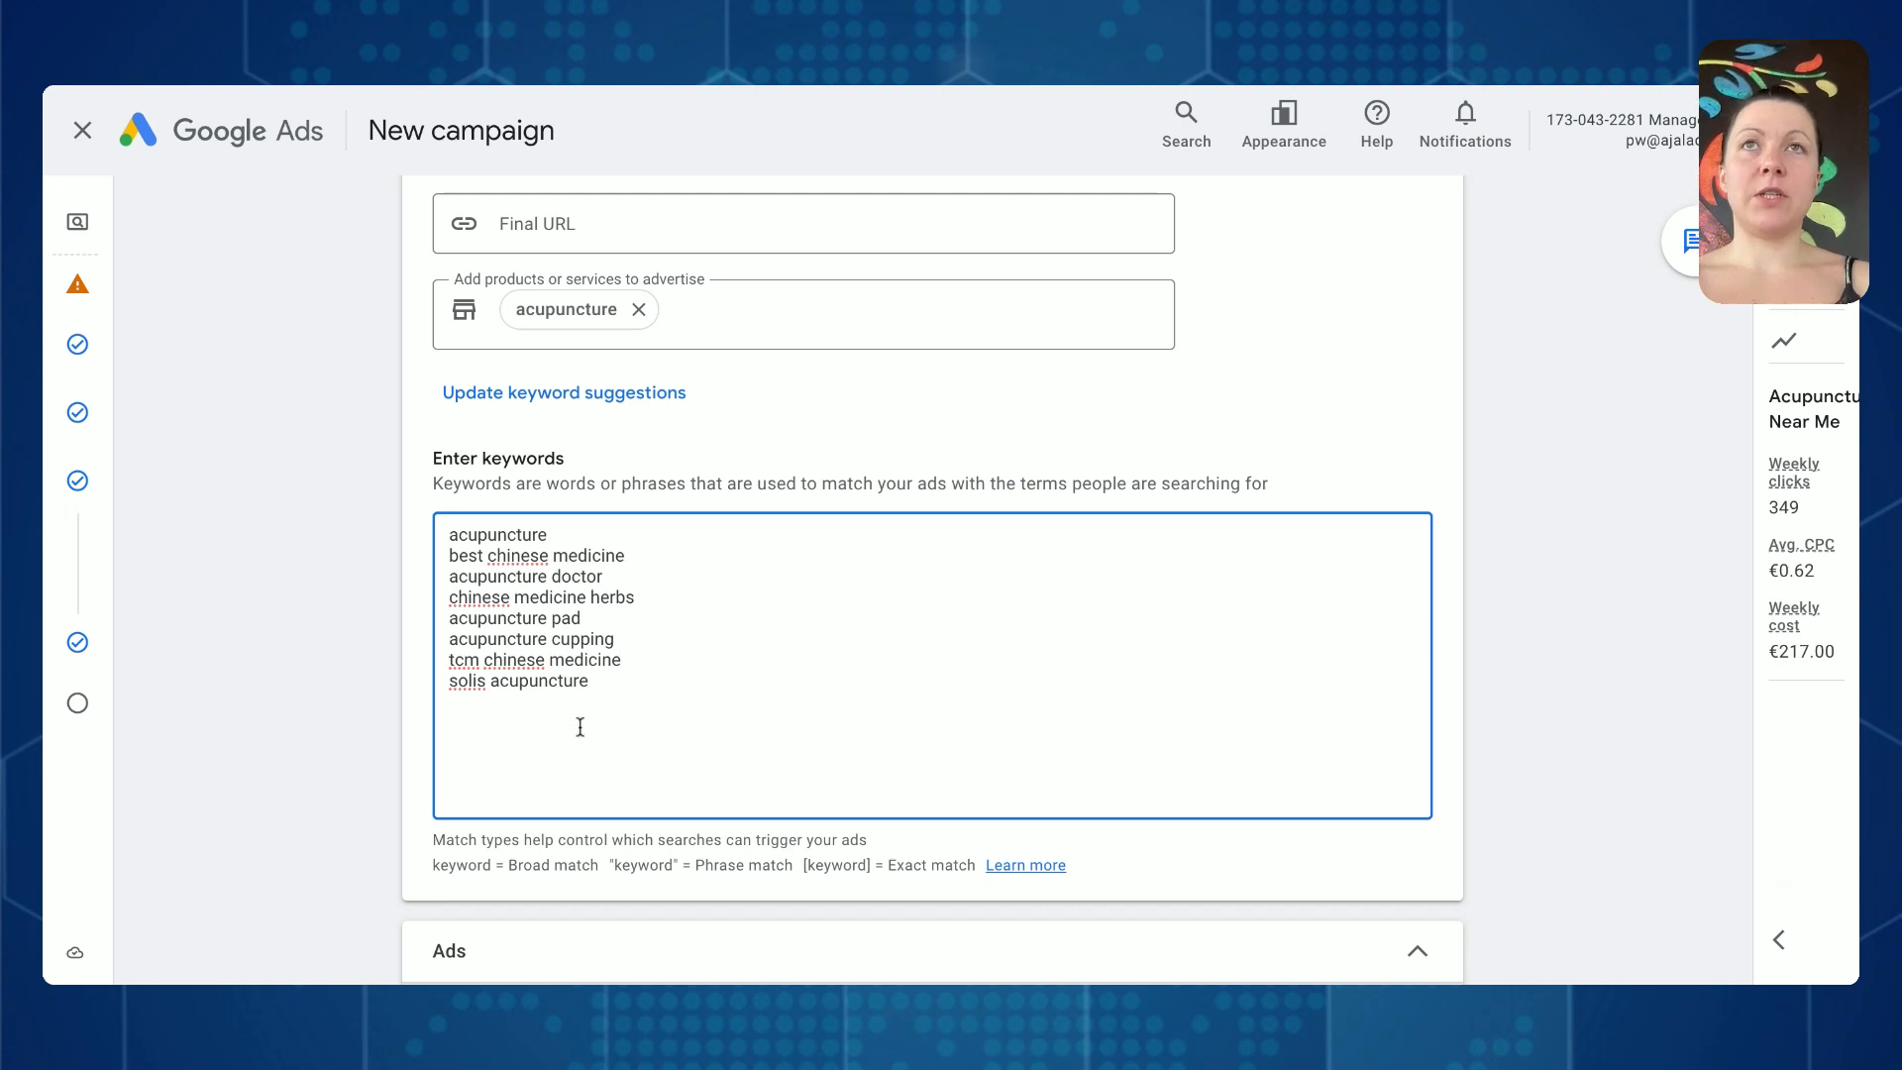
pyautogui.click(560, 533)
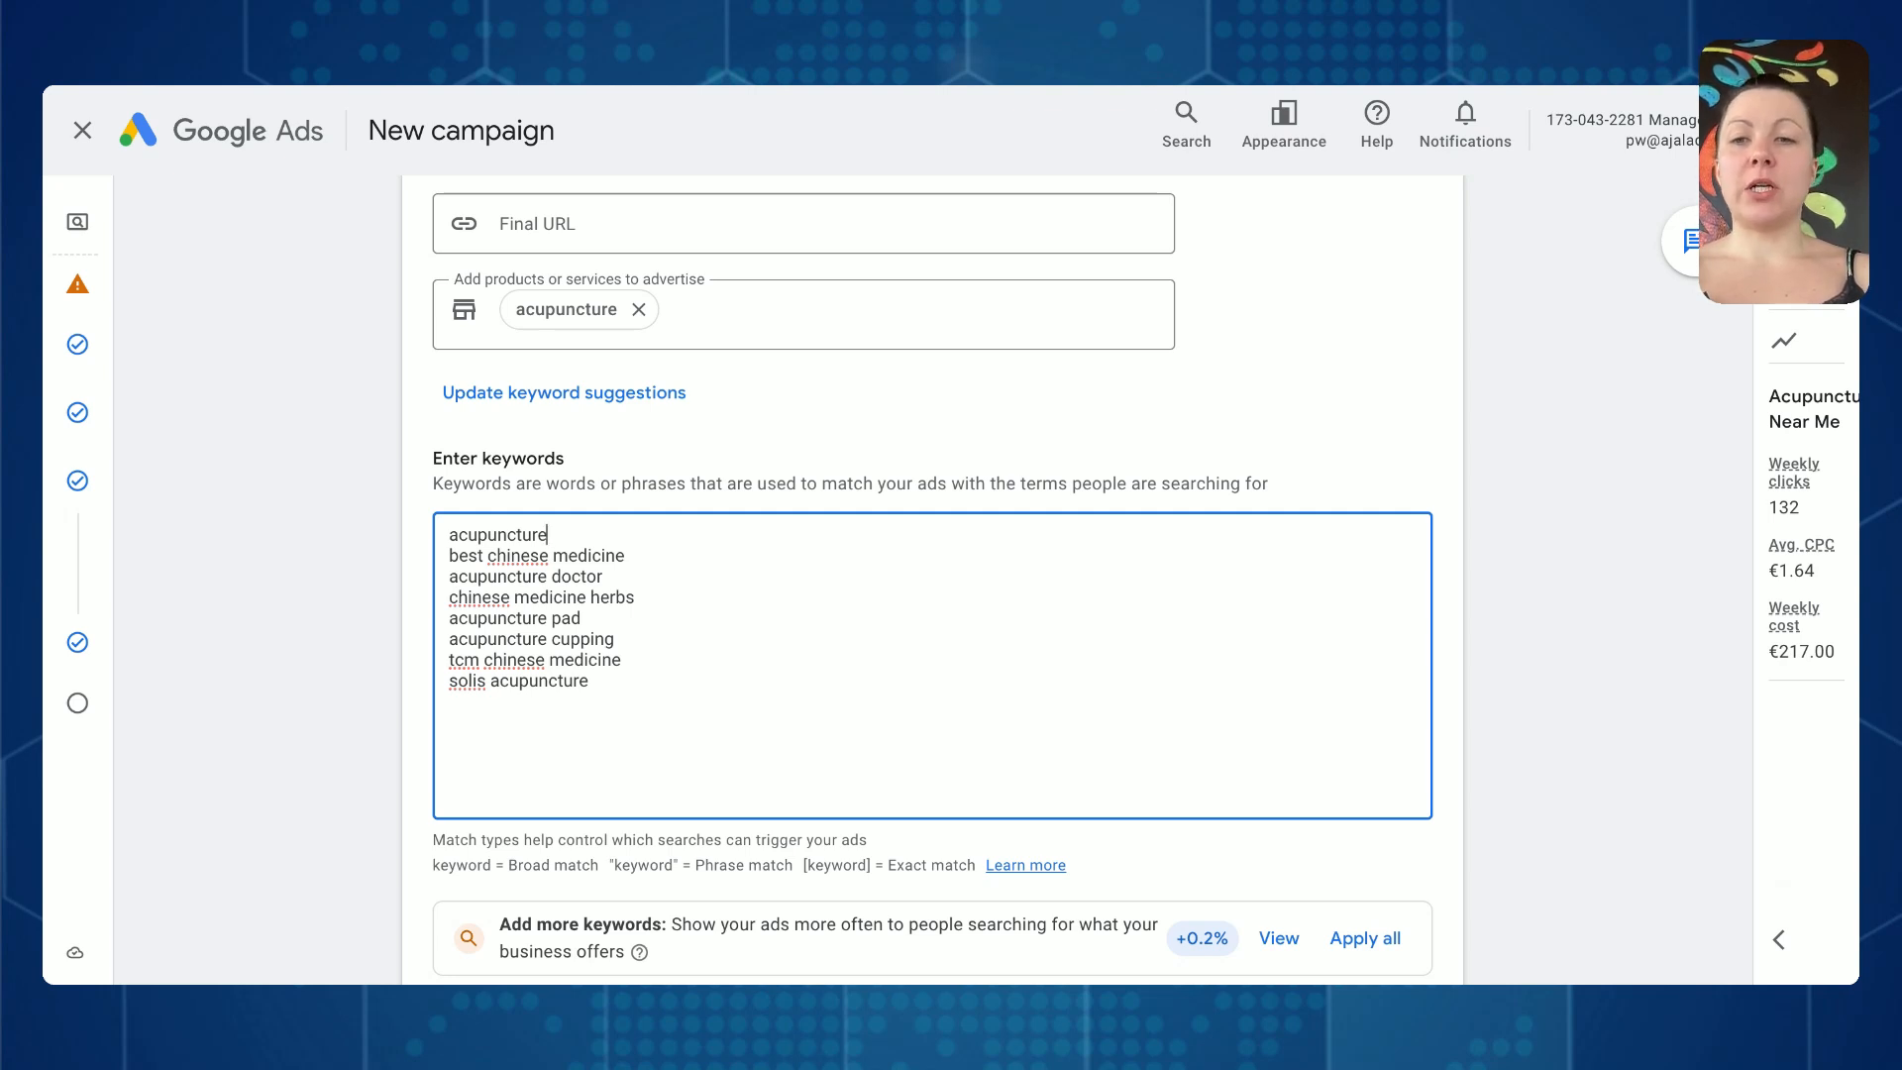
# - Extend the first keyword to acupuncture near me and add top rated acupuncture near me on the line below it
pyautogui.write('near me')
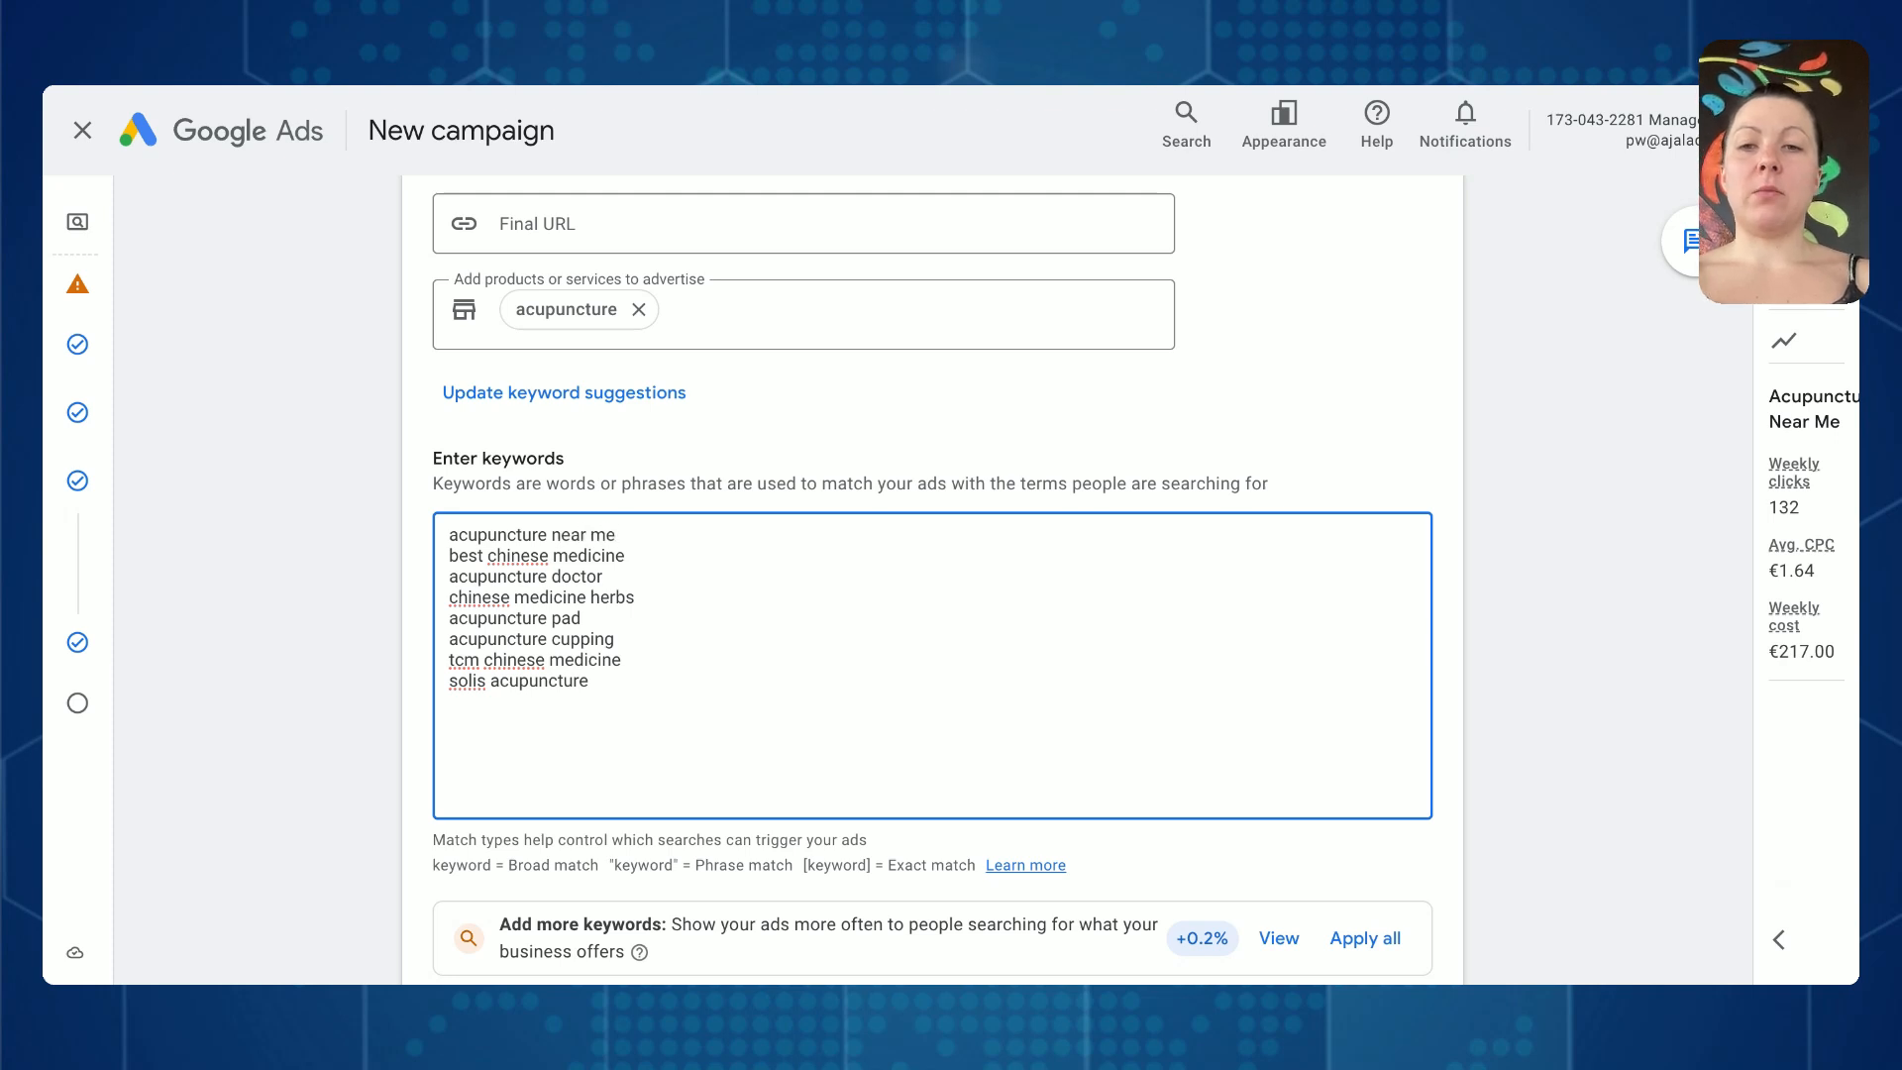
pyautogui.press('Return')
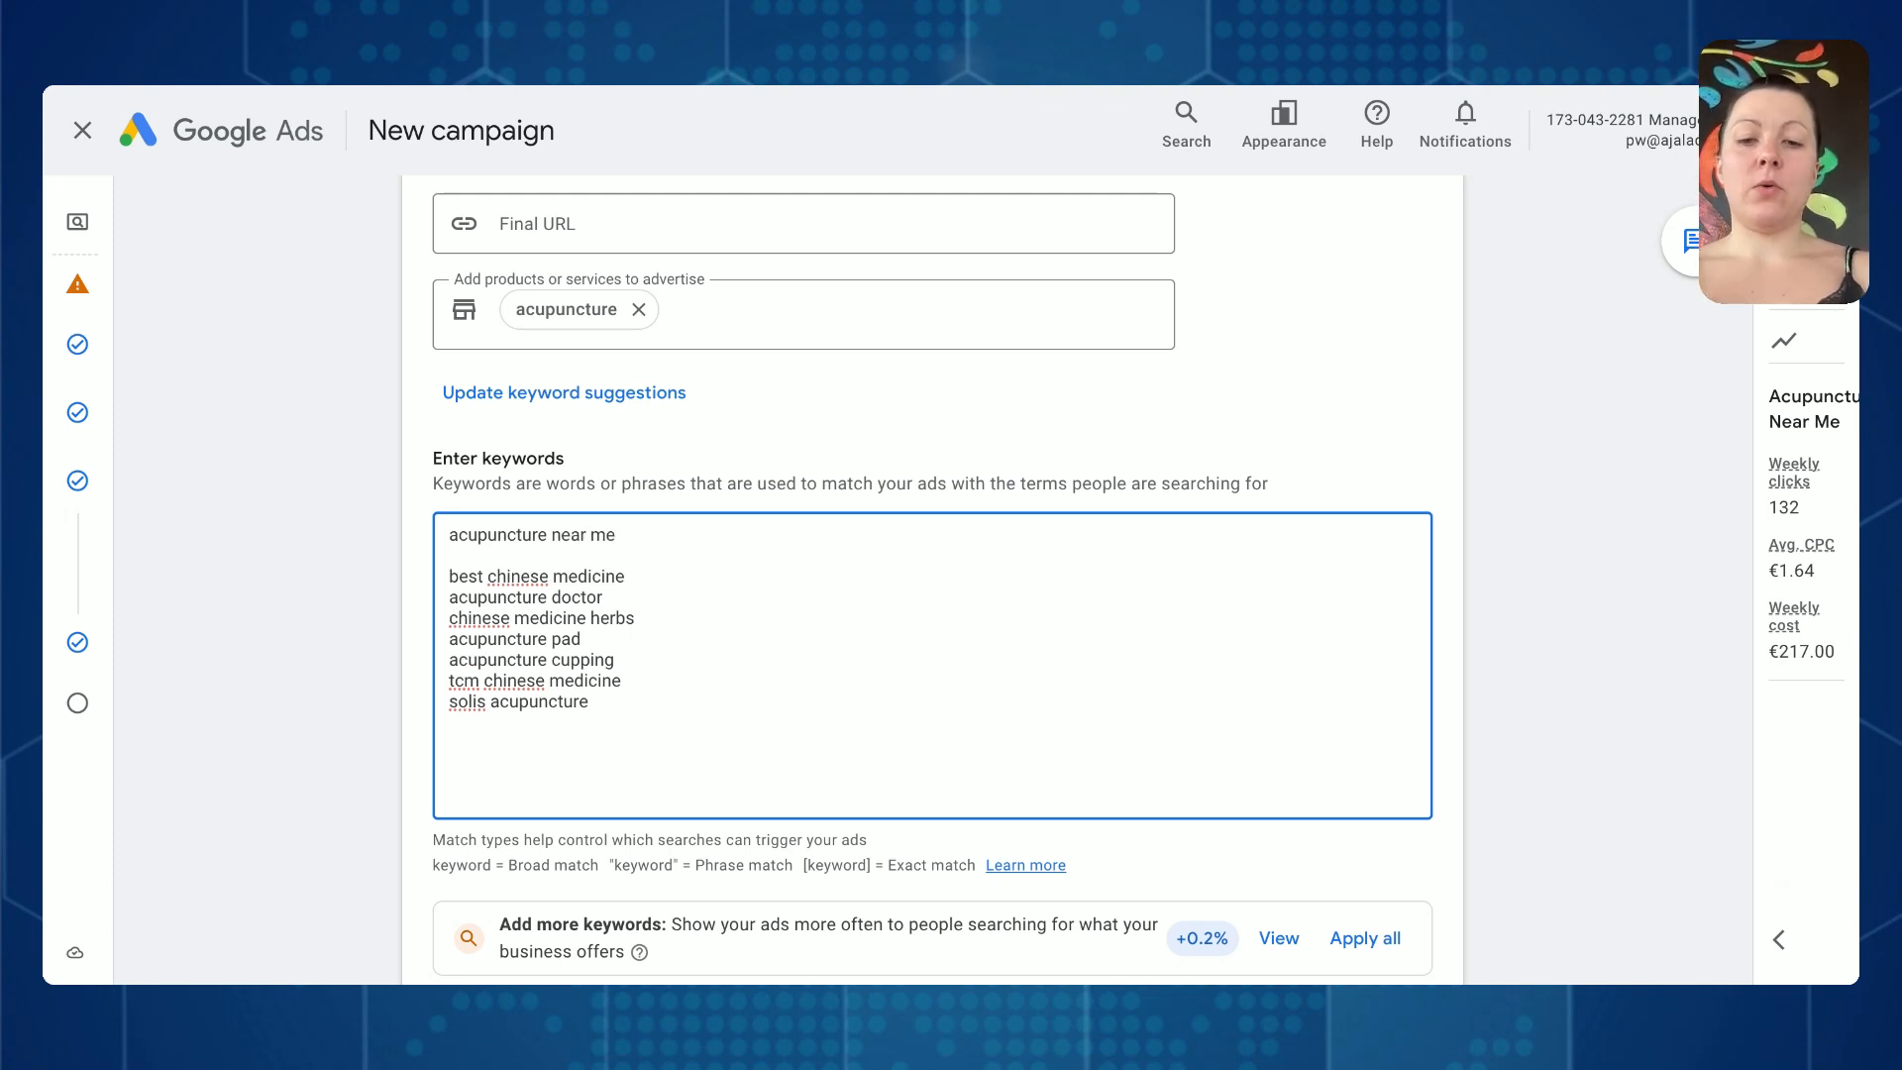
pyautogui.write('top rated acucpun')
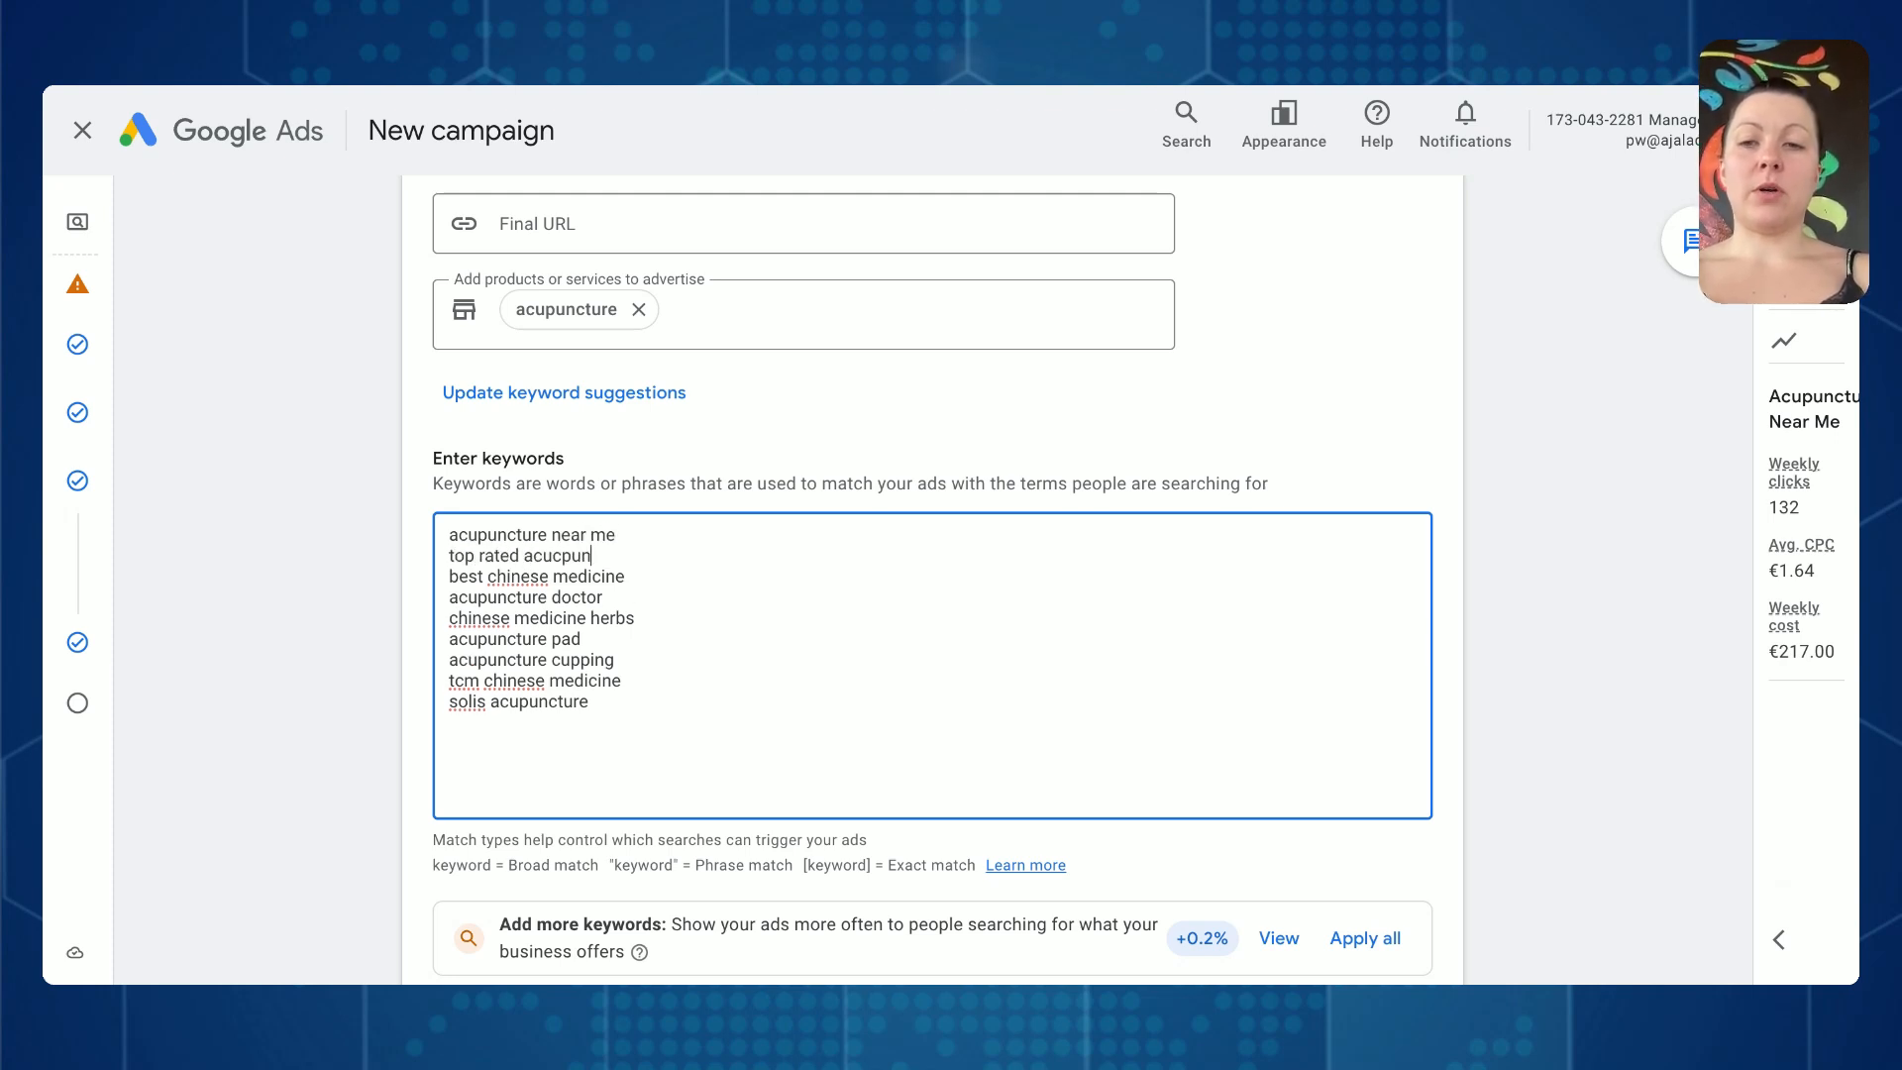
pyautogui.write('ctur')
pyautogui.press('BackSpace')
pyautogui.press('BackSpace')
pyautogui.press('BackSpace')
pyautogui.press('BackSpace')
pyautogui.press('BackSpace')
pyautogui.press('BackSpace')
pyautogui.press('BackSpace')
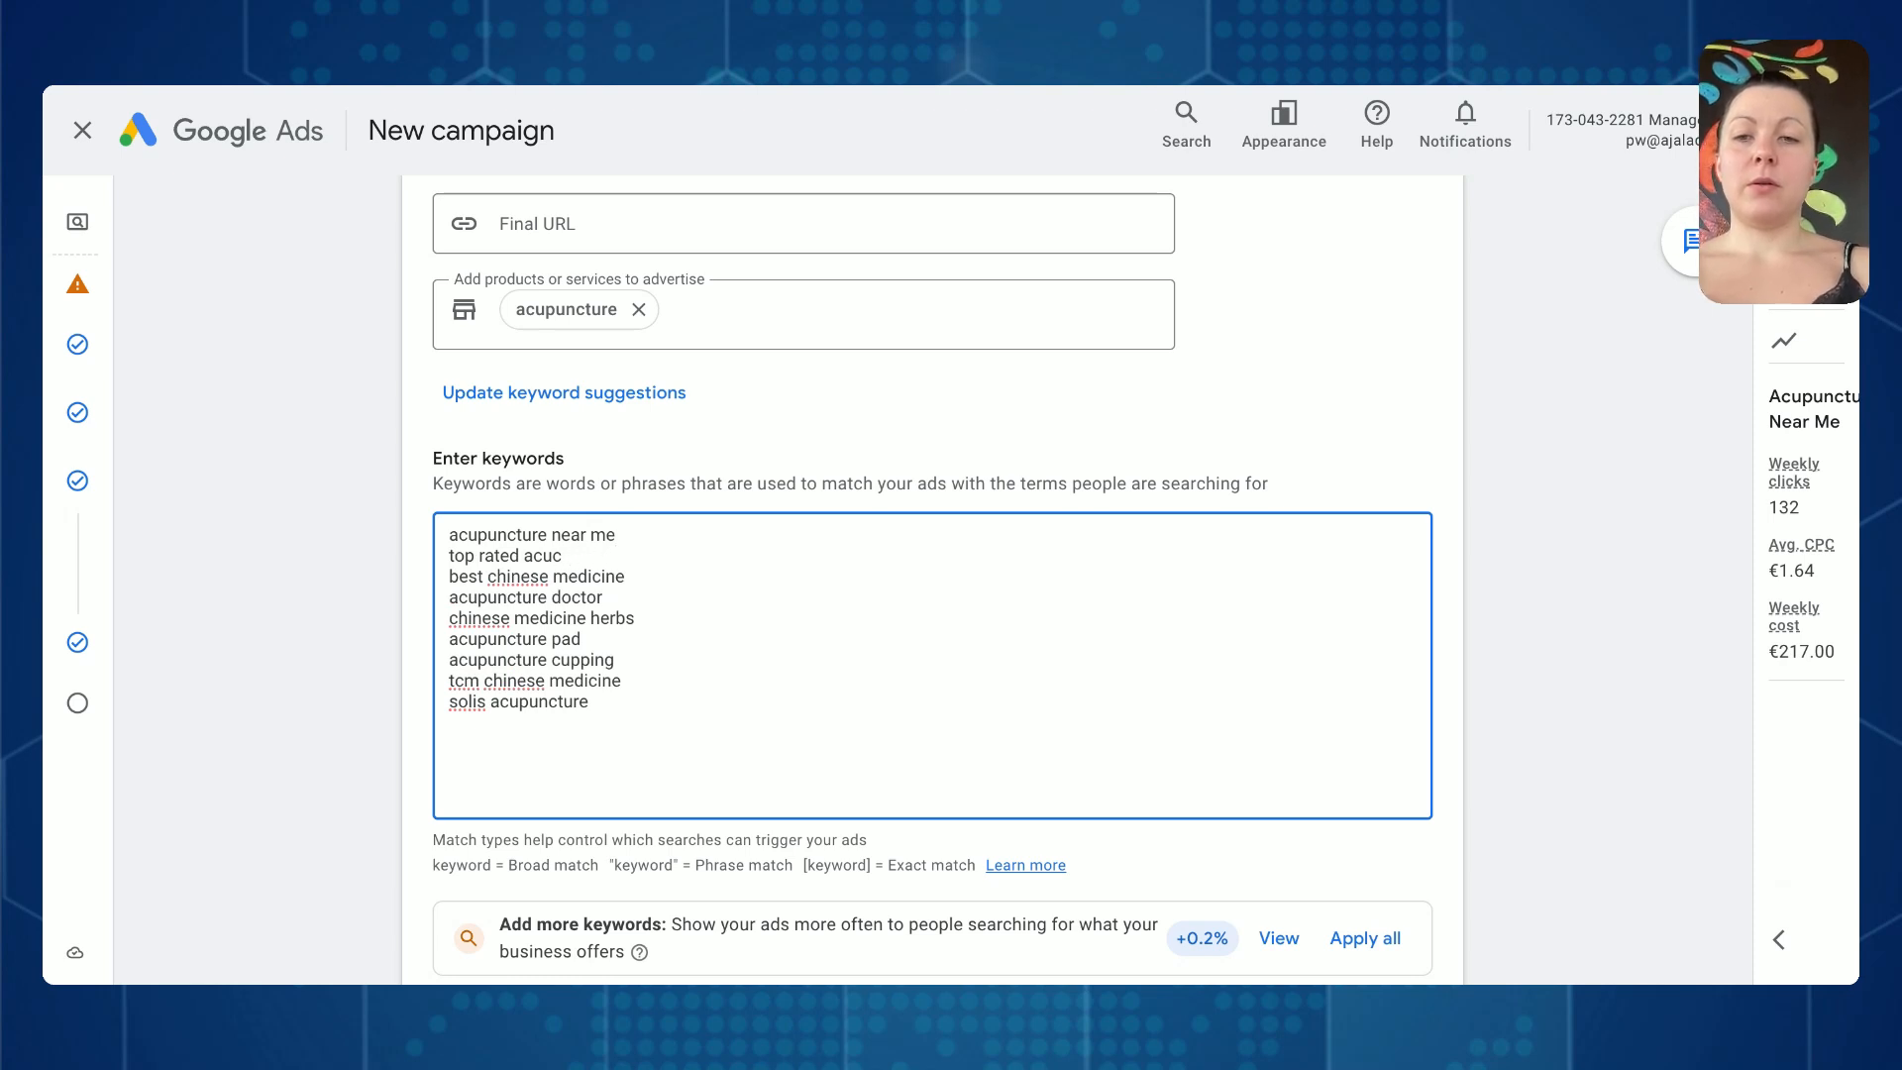
pyautogui.write('uncture near me')
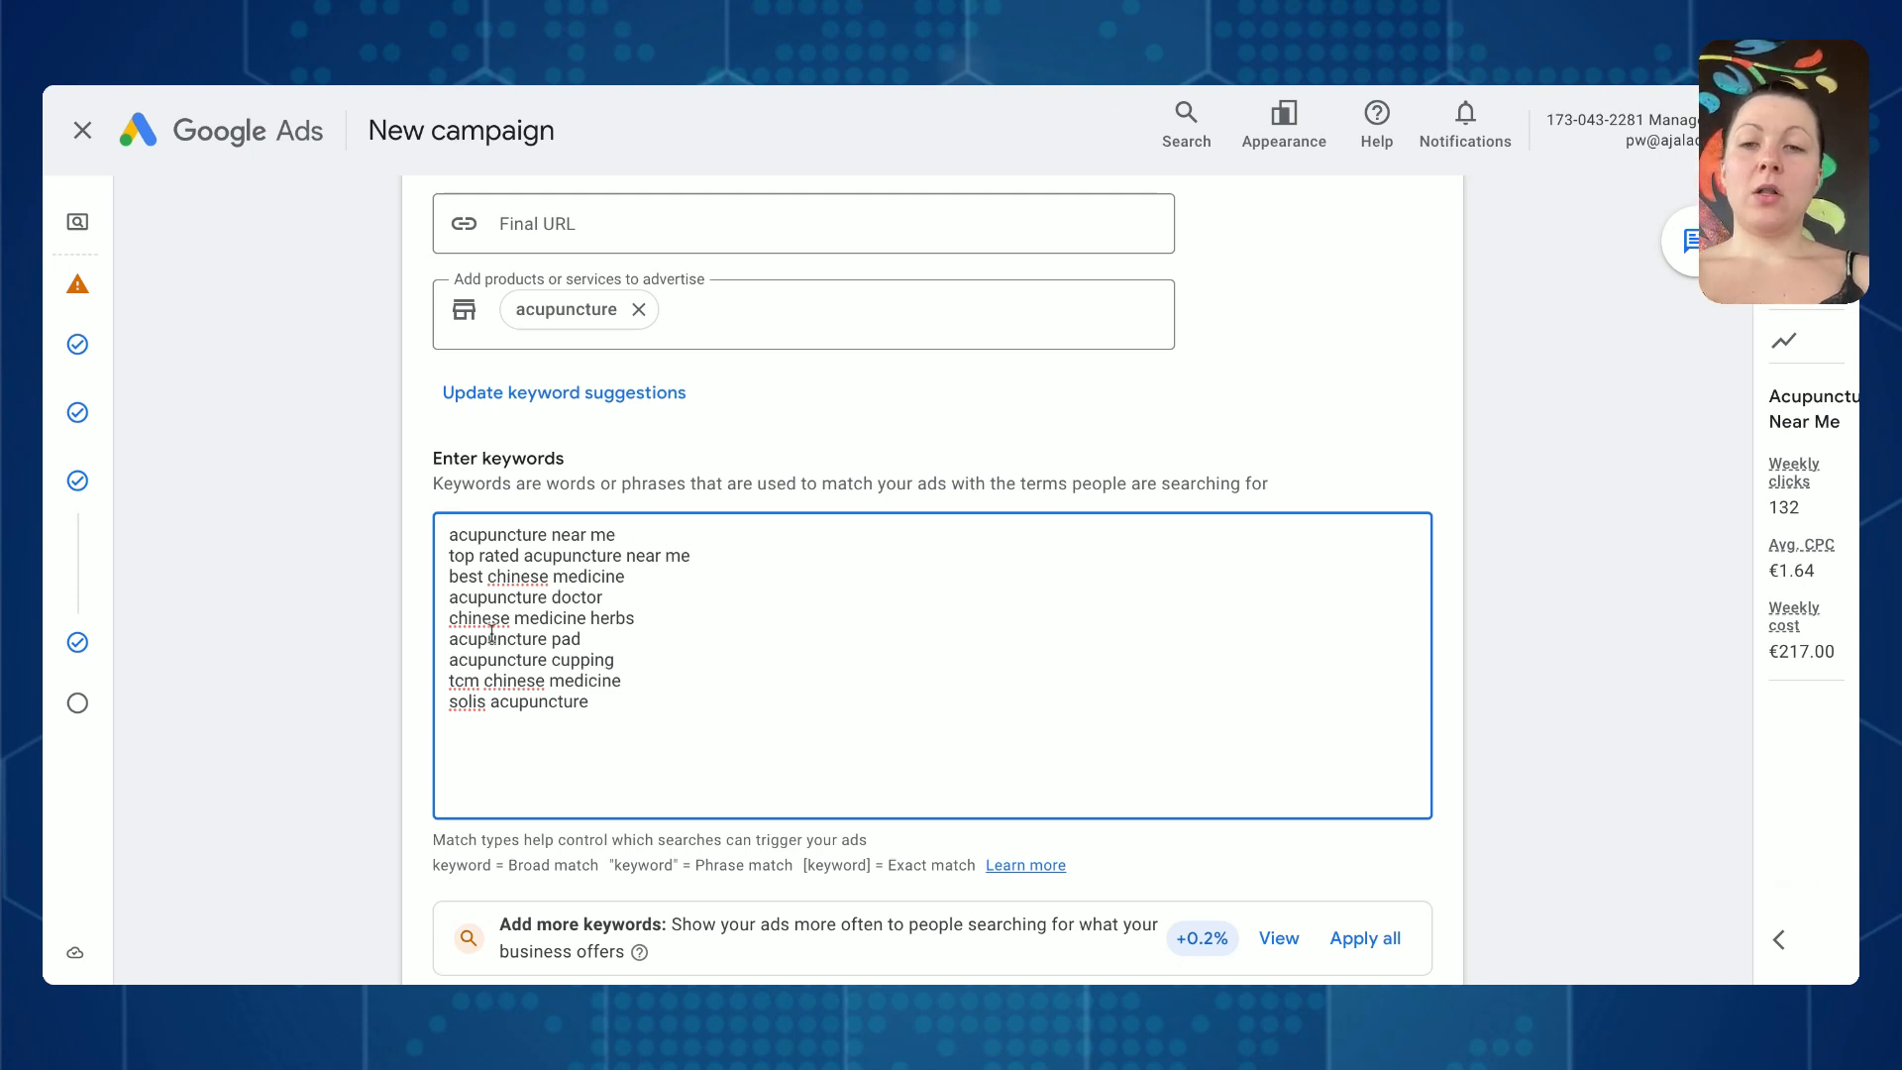
# - Remove chinese medicine herbs and solis acupuncture from the keyword list
pyautogui.scroll(-1, 493, 633)
pyautogui.moveTo(655, 574); pyautogui.dragTo(651, 561)
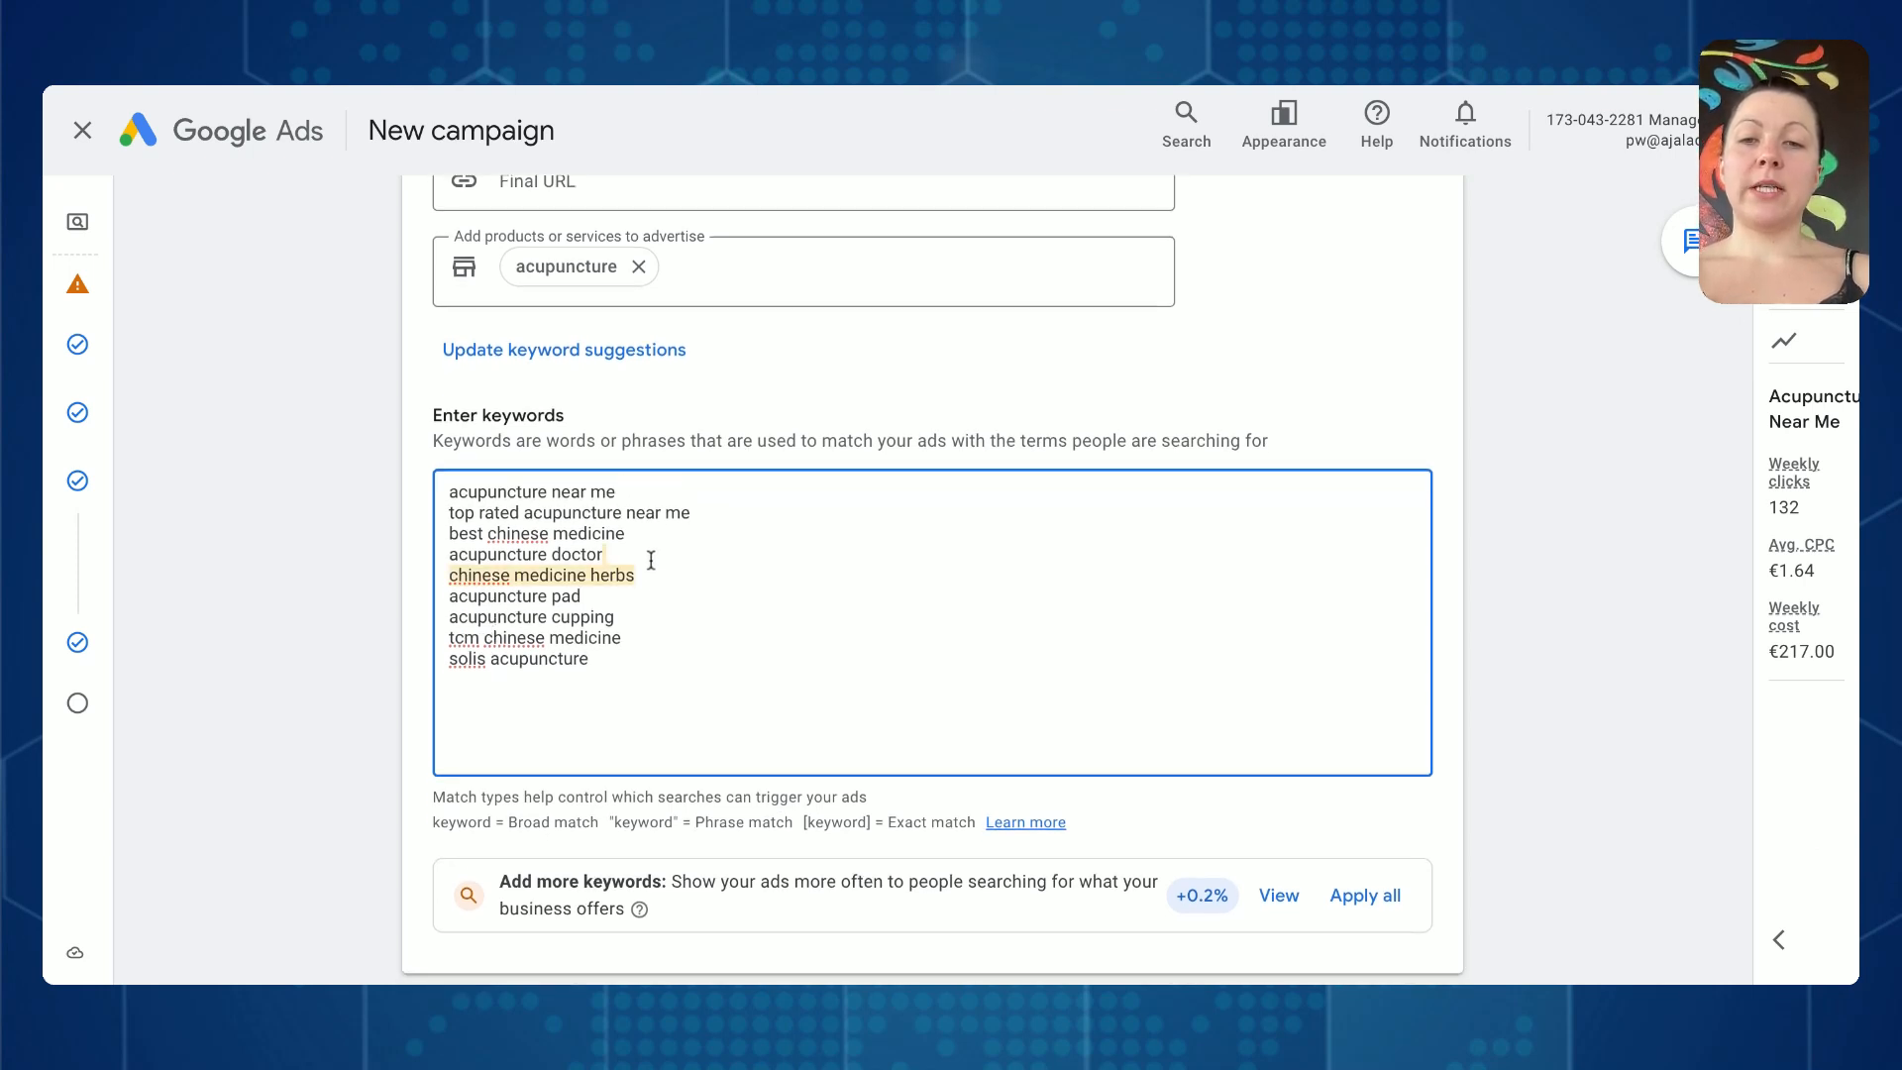
pyautogui.press('BackSpace')
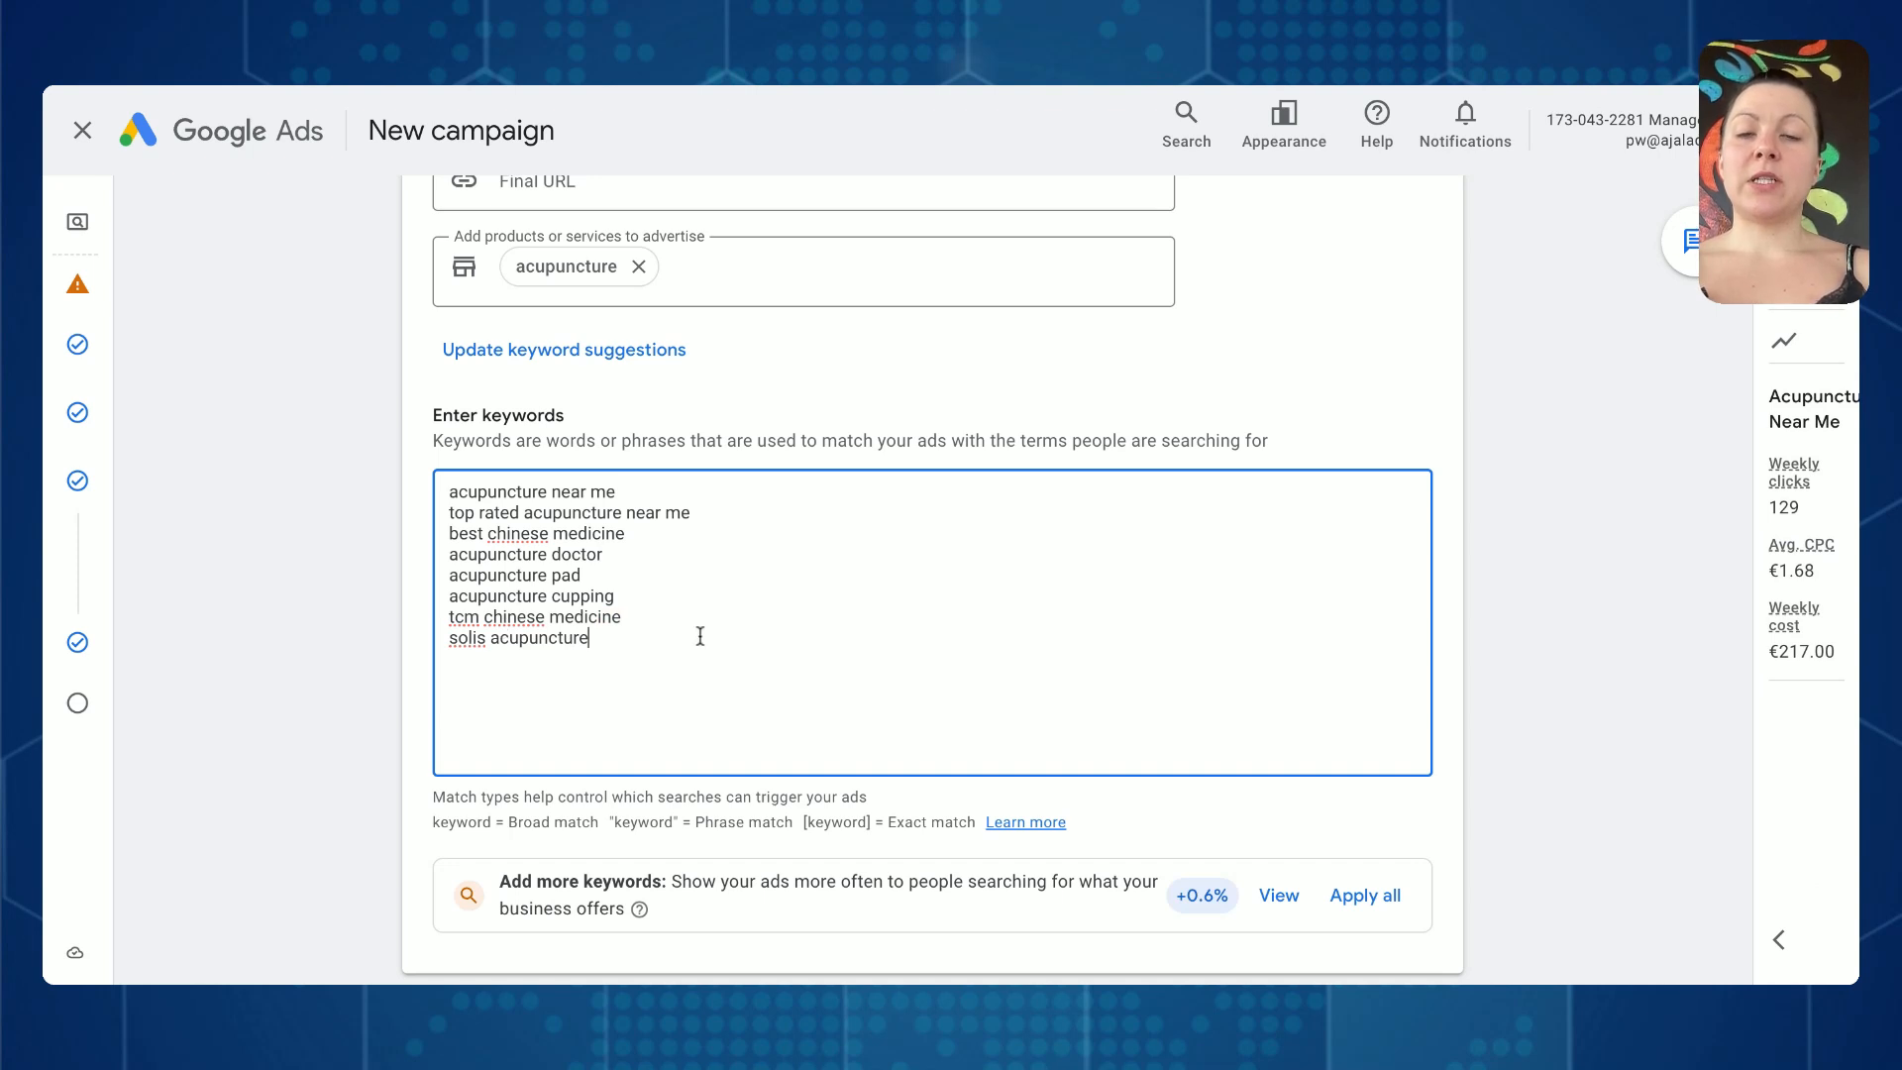
pyautogui.moveTo(591, 638); pyautogui.dragTo(362, 644)
pyautogui.press('BackSpace')
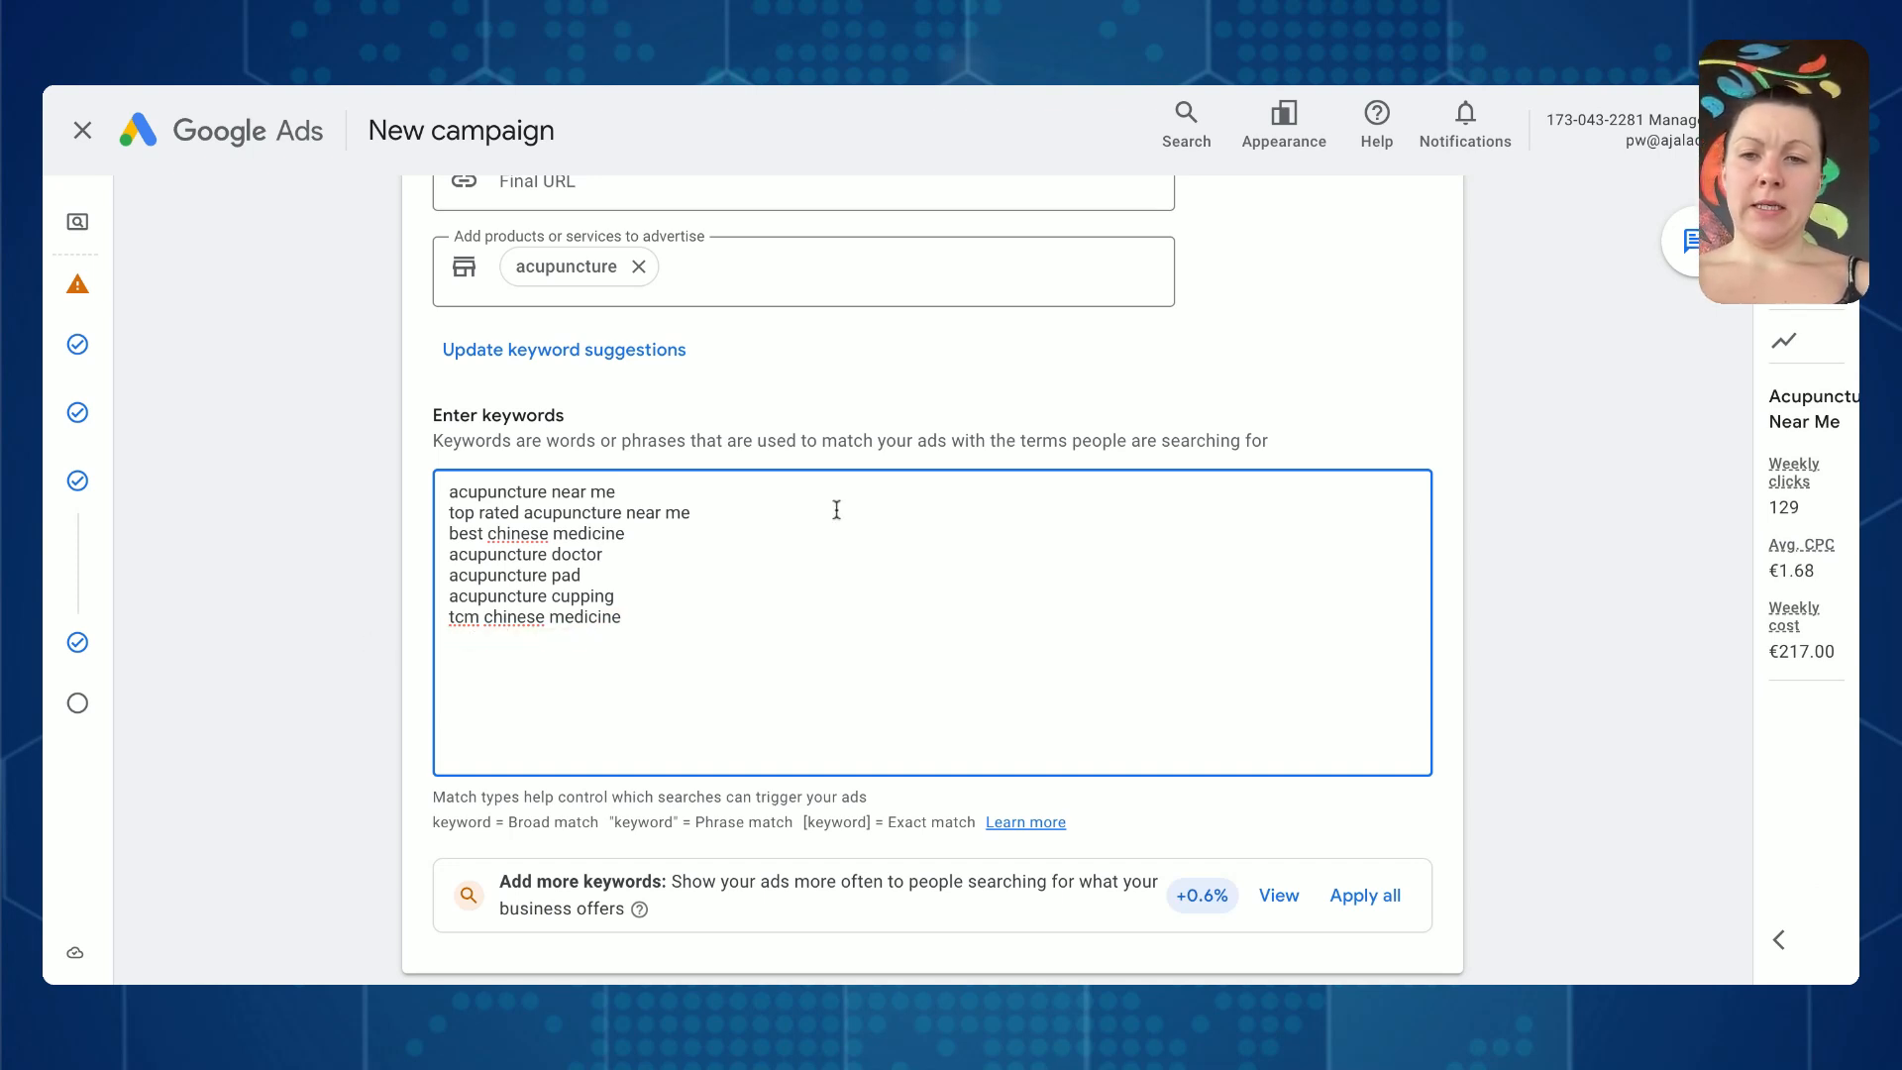
# - Examine the broad, phrase and exact match notation against the keywords acupuncture near me and best chinese medicine
pyautogui.scroll(-1, 904, 542)
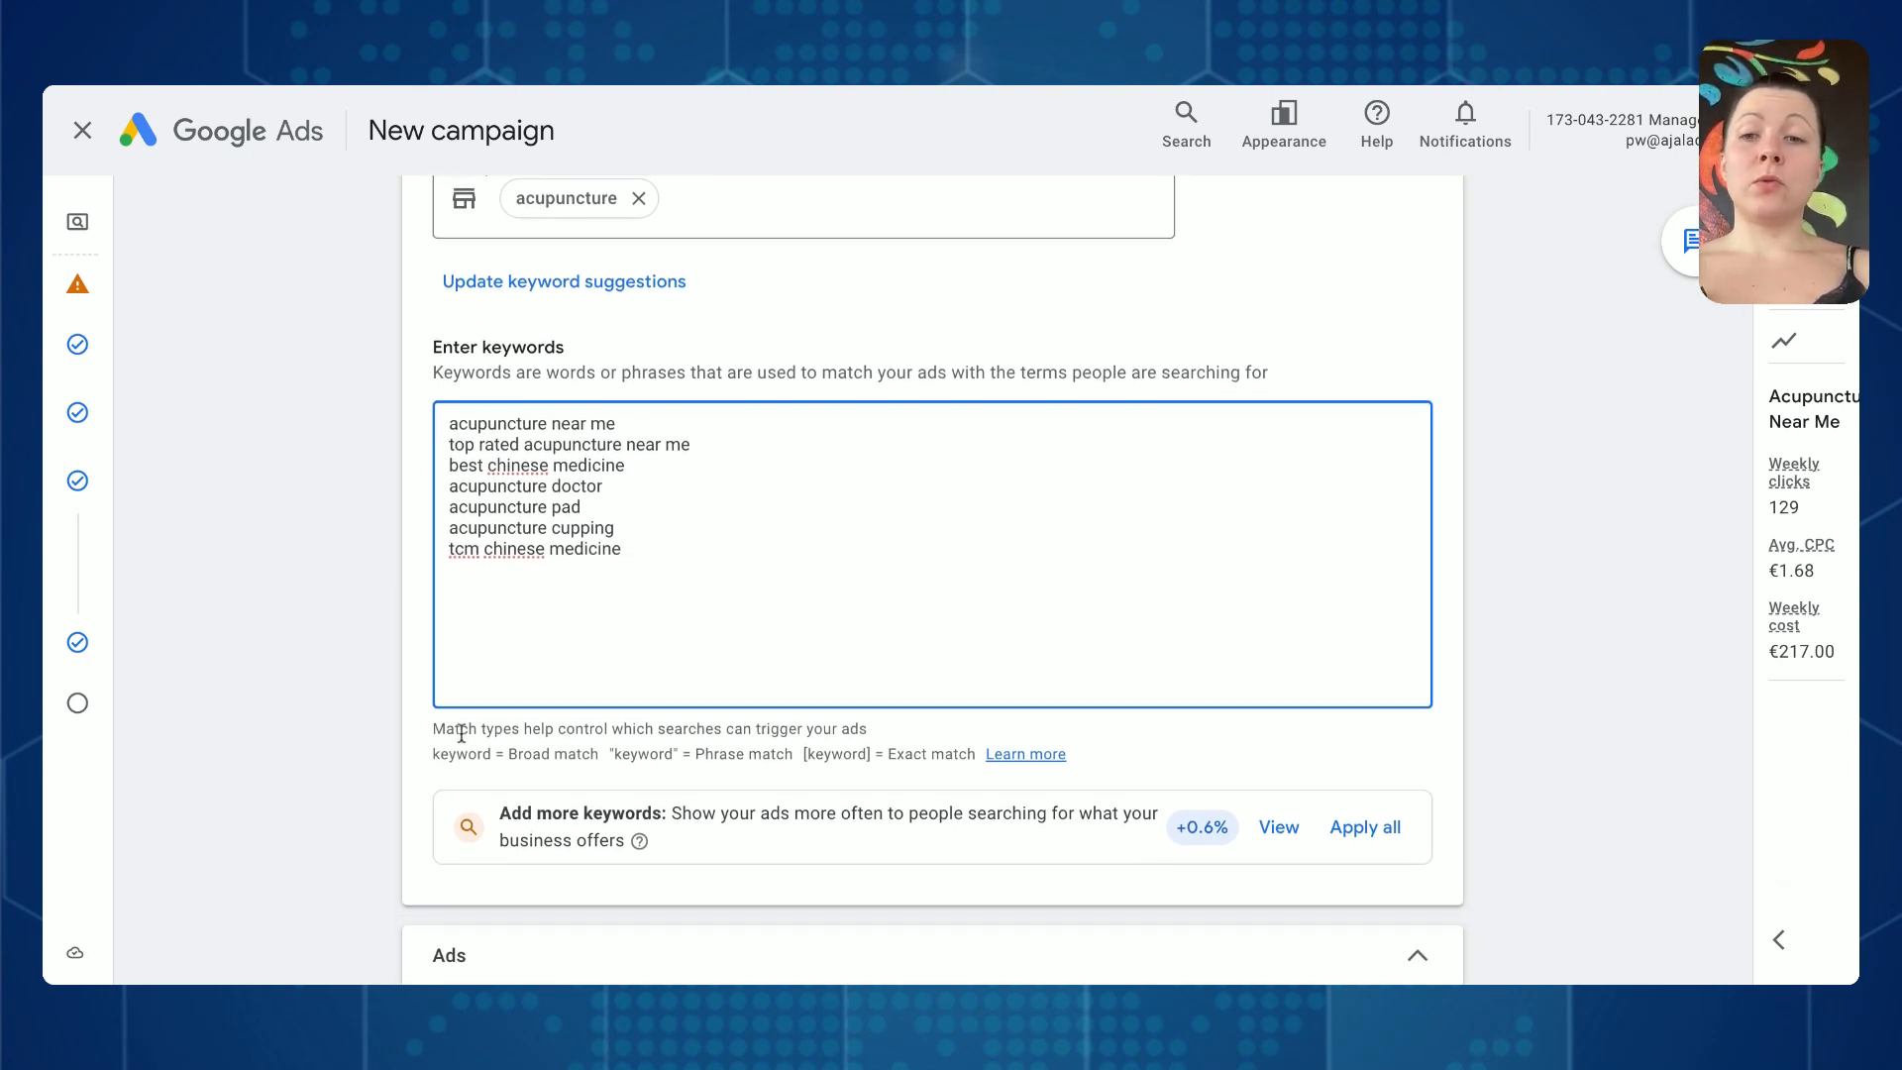
pyautogui.moveTo(945, 756); pyautogui.dragTo(442, 730)
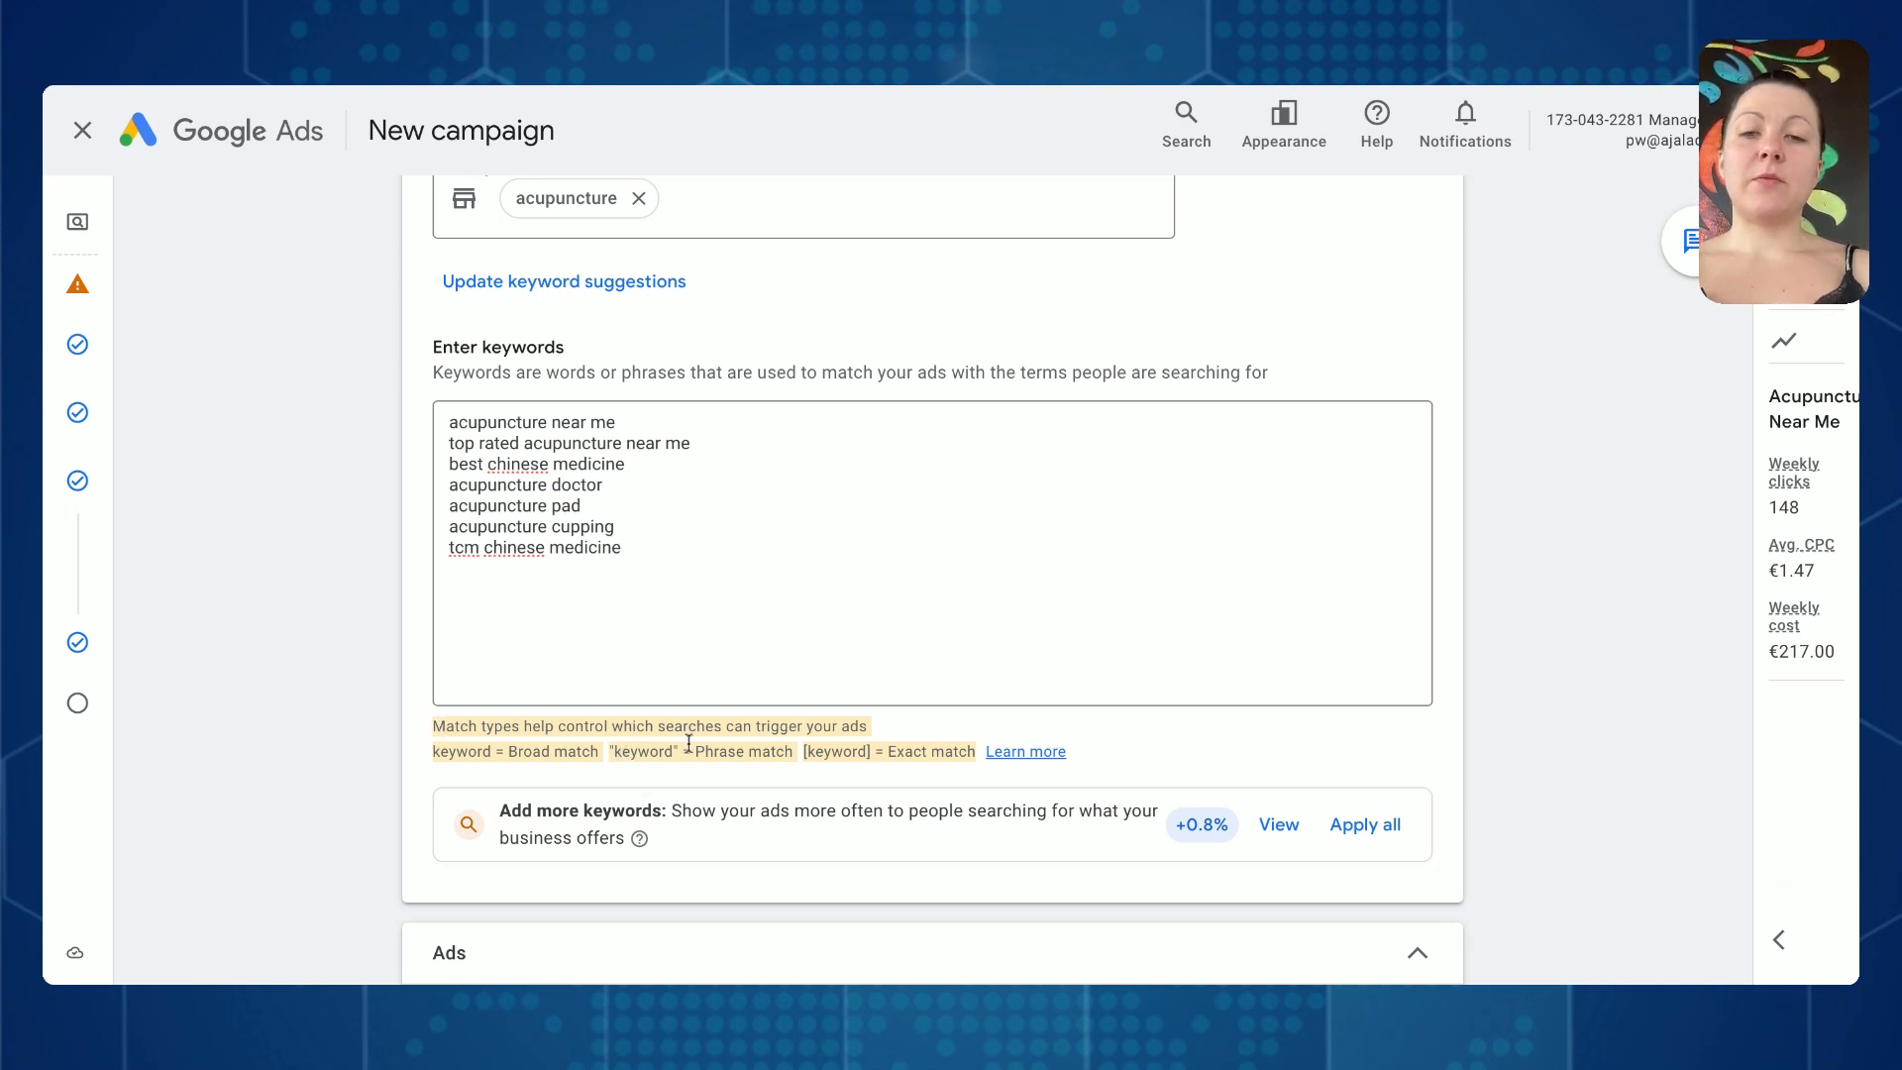
pyautogui.click(461, 448)
pyautogui.doubleClick(545, 422)
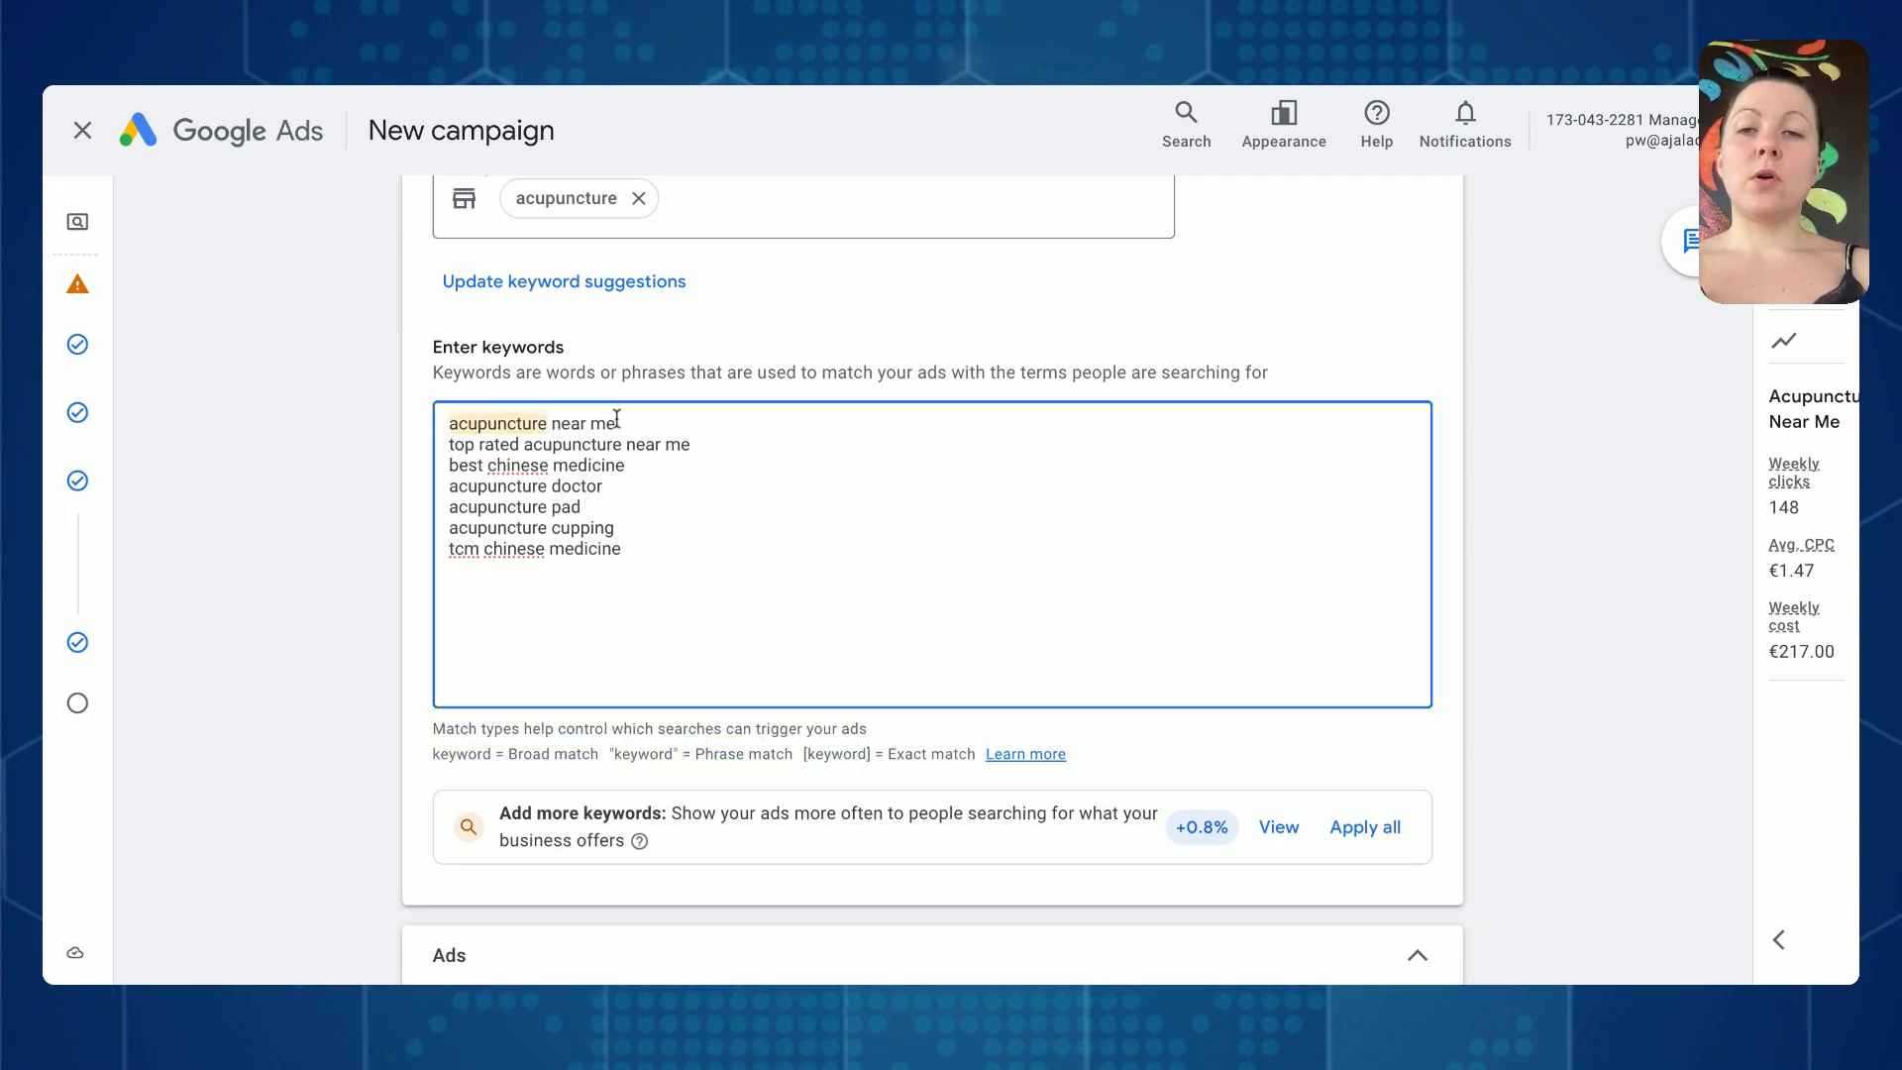
pyautogui.moveTo(616, 420); pyautogui.dragTo(432, 426)
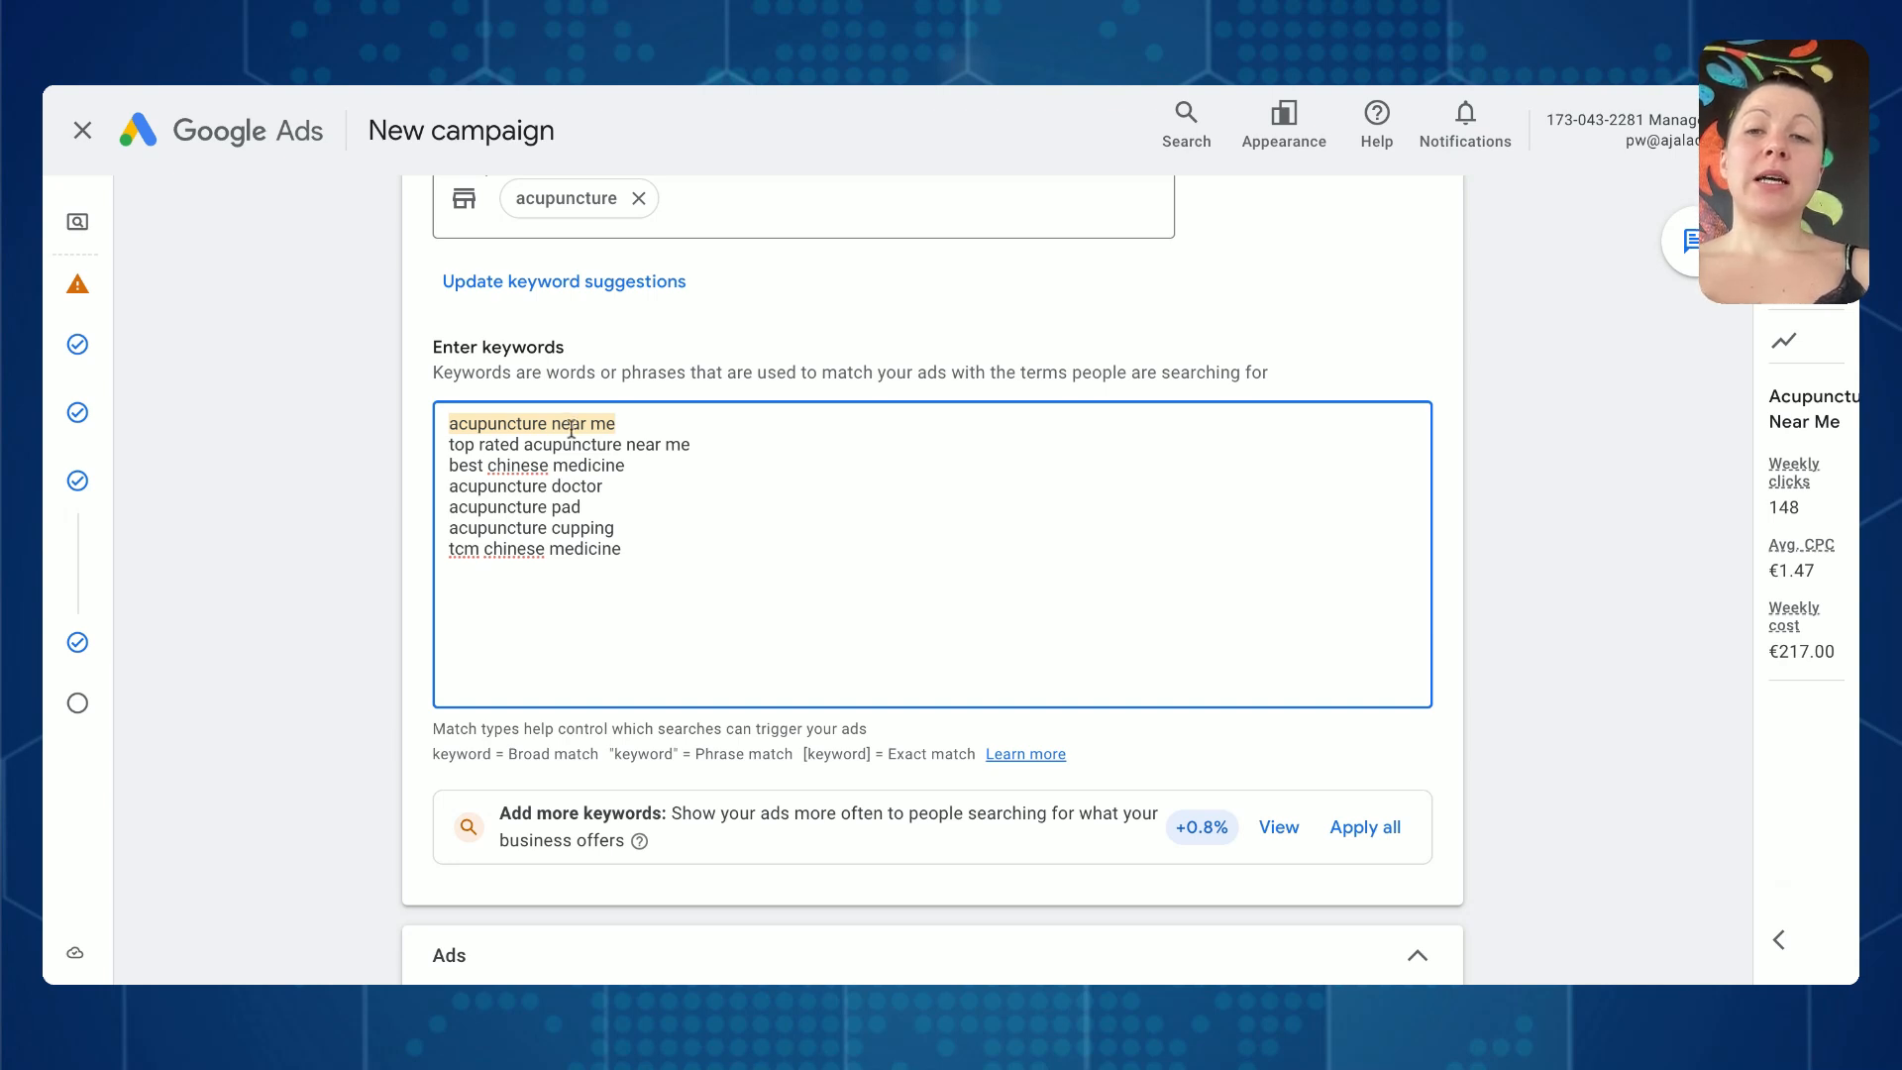
pyautogui.click(566, 466)
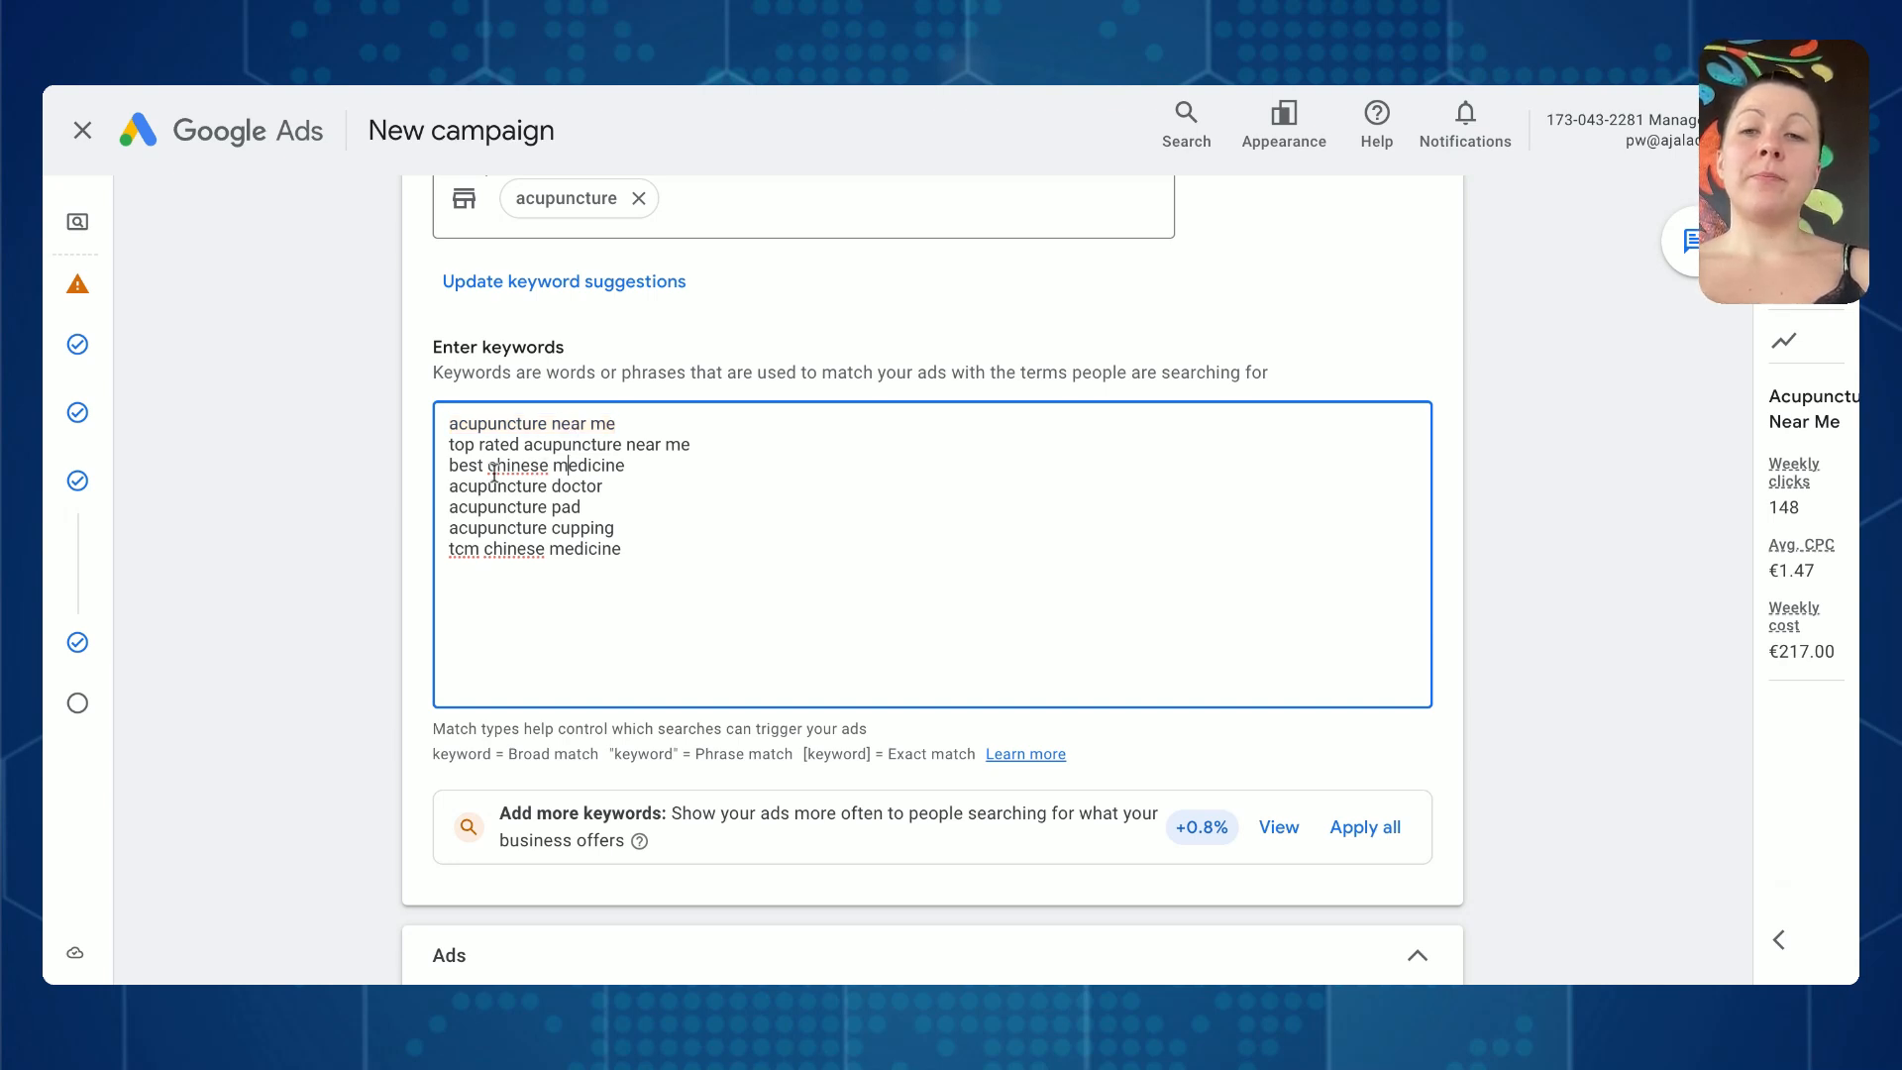
pyautogui.moveTo(491, 467); pyautogui.dragTo(558, 466)
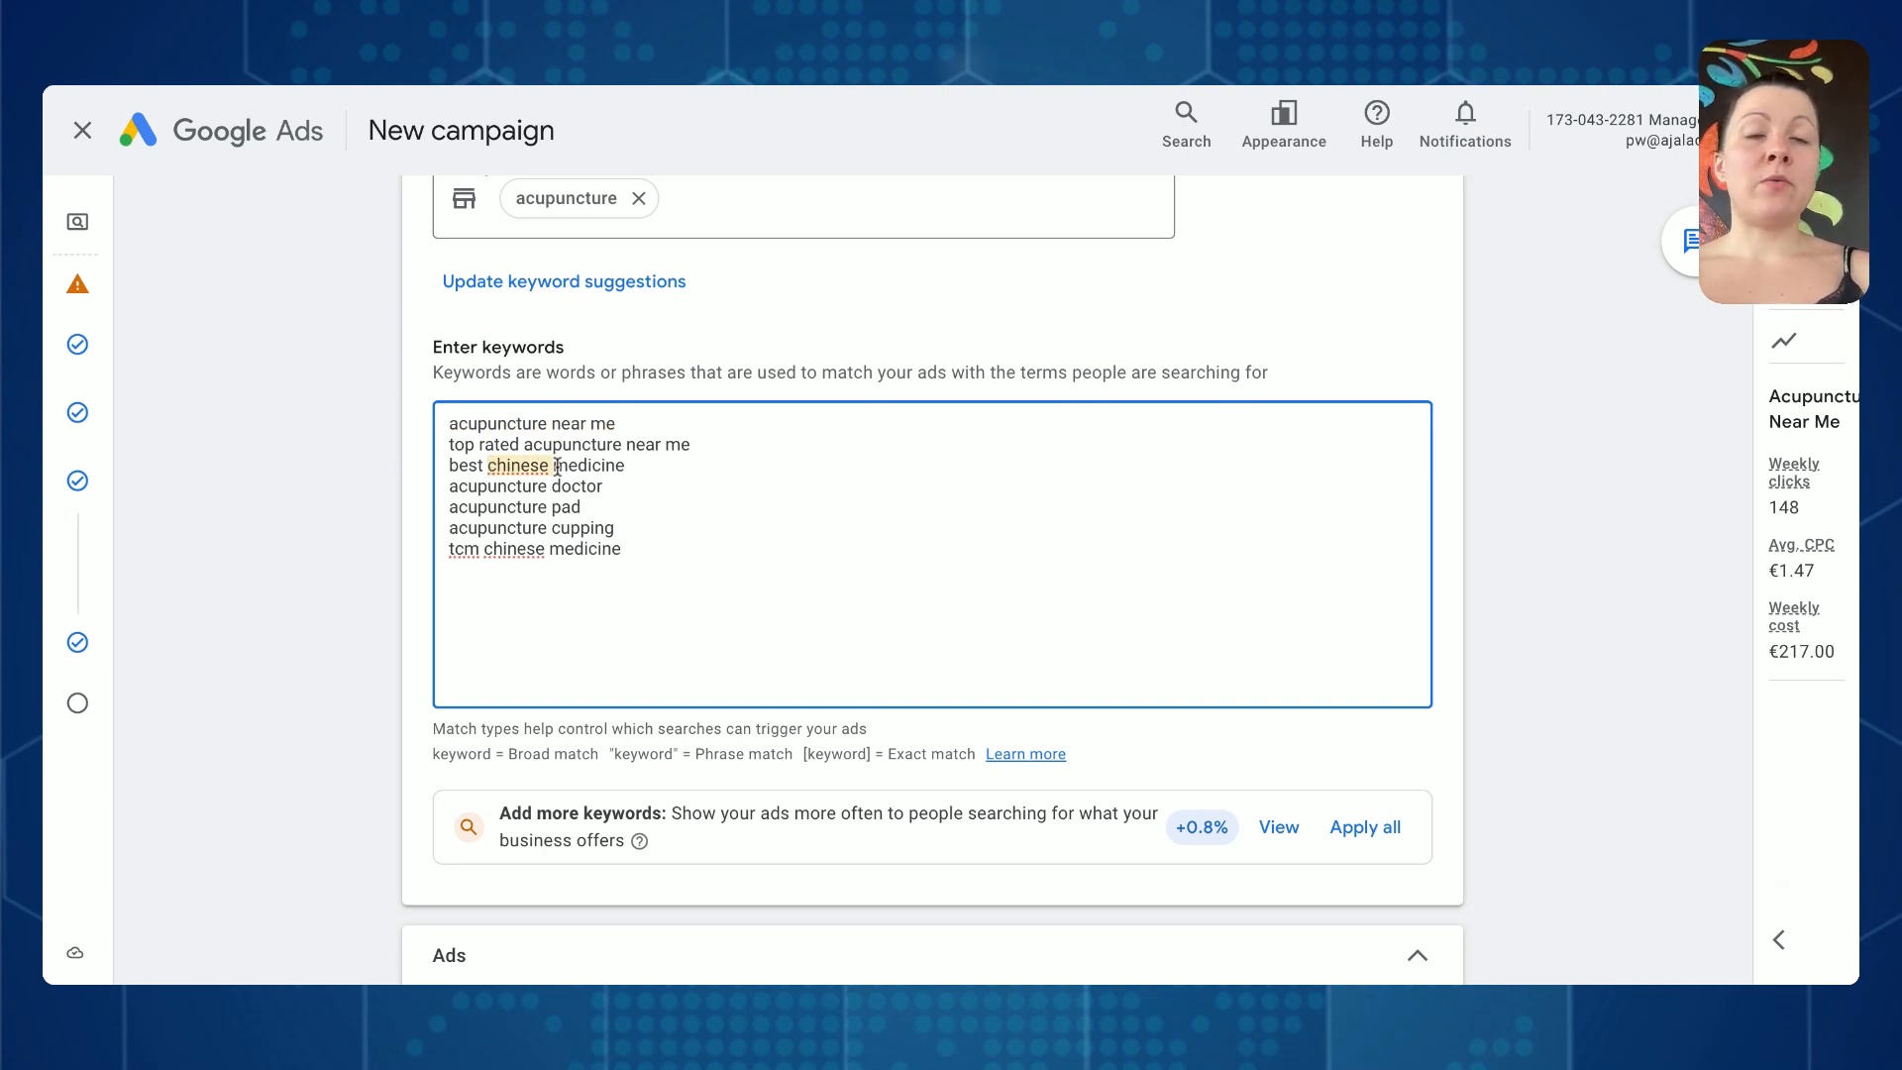
pyautogui.click(555, 465)
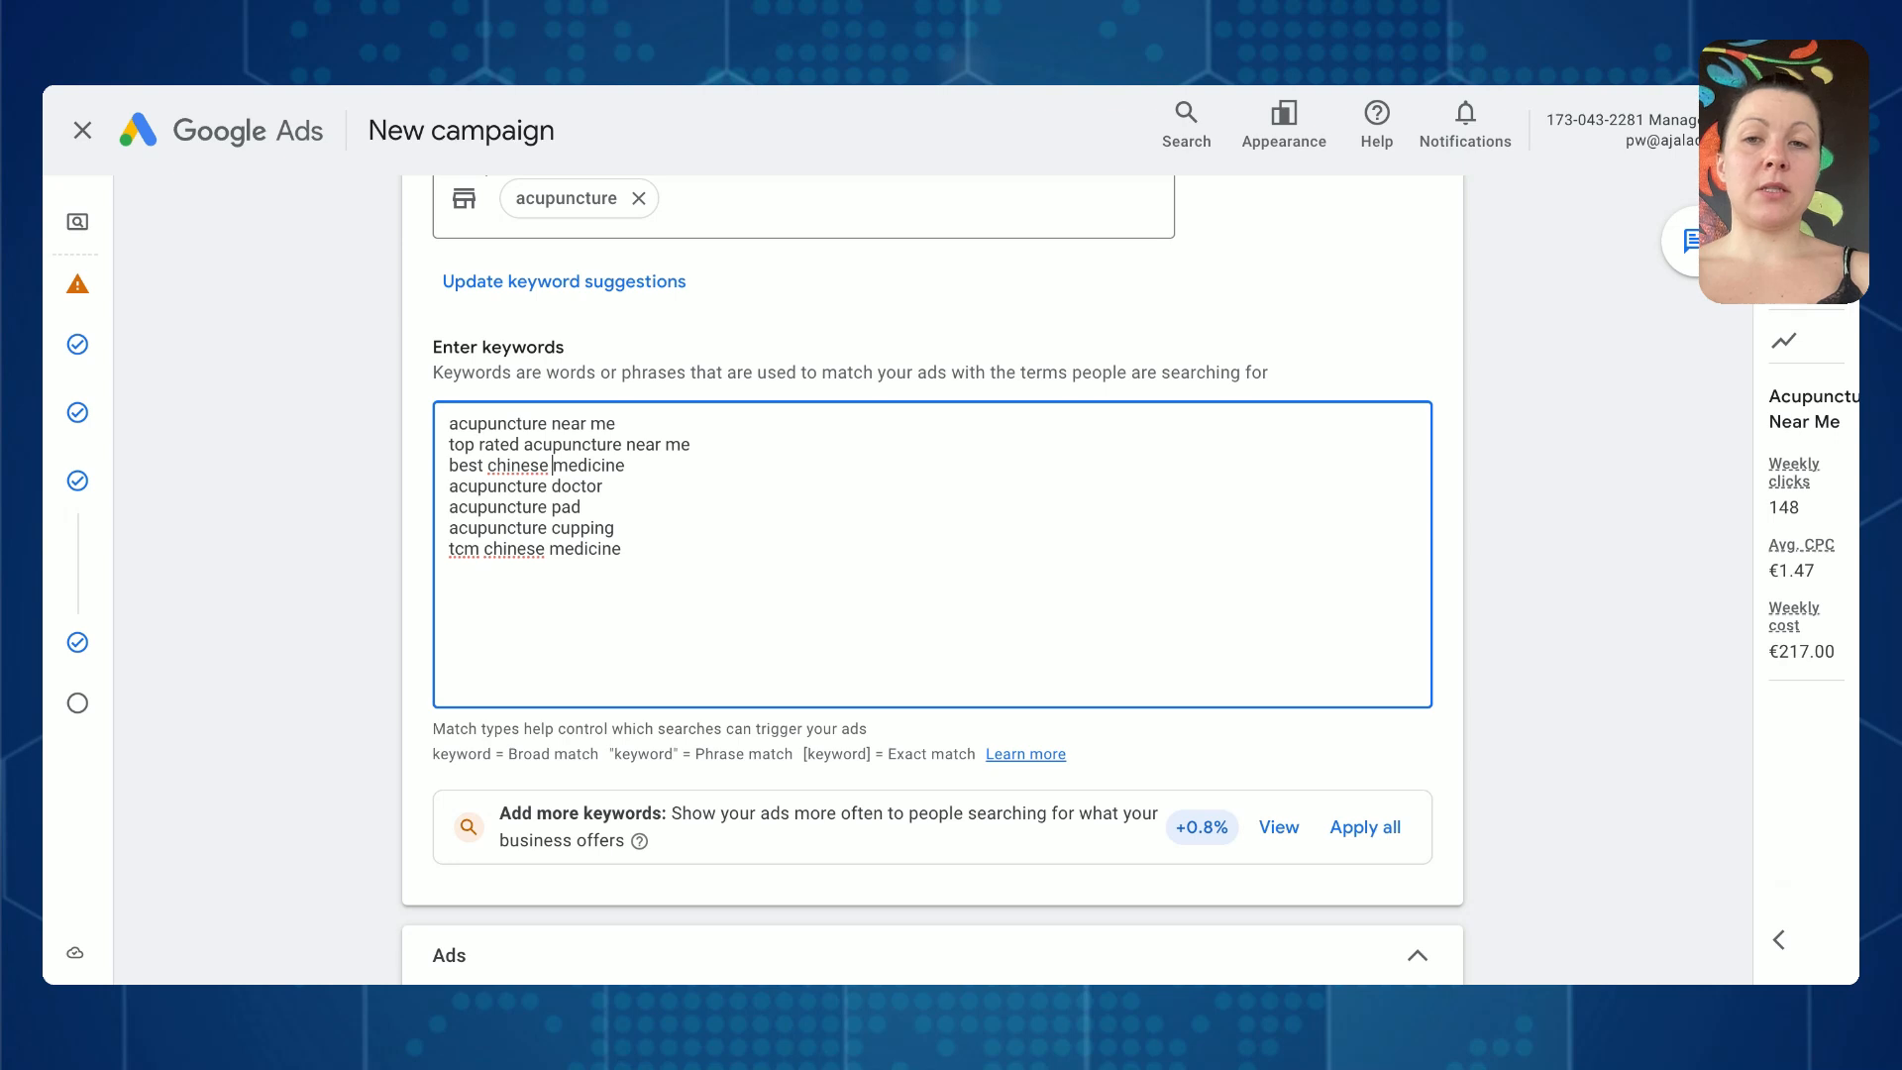
pyautogui.moveTo(549, 466); pyautogui.dragTo(448, 466)
pyautogui.click(516, 469)
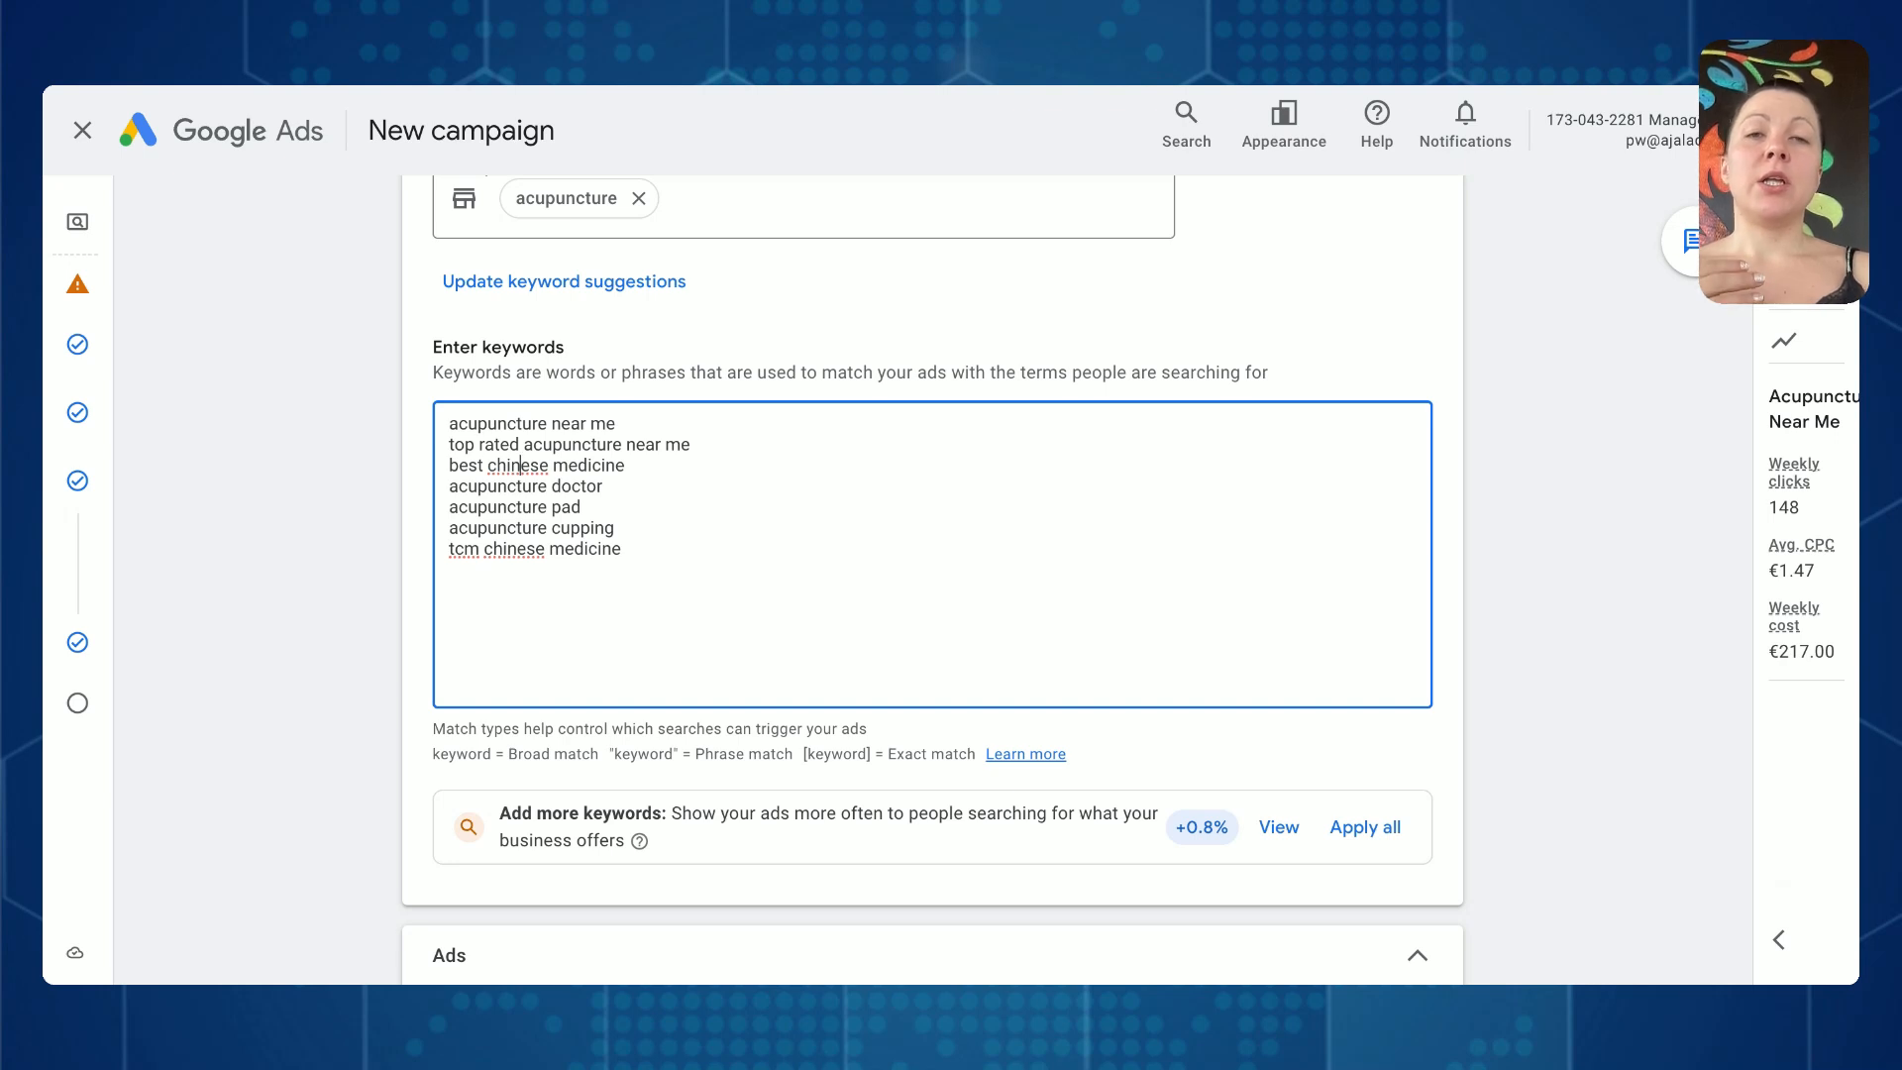
# - Make the first four keywords, acupuncture near me through acupuncture doctor, phrase match by enclosing each in double quotation marks
pyautogui.click(616, 424)
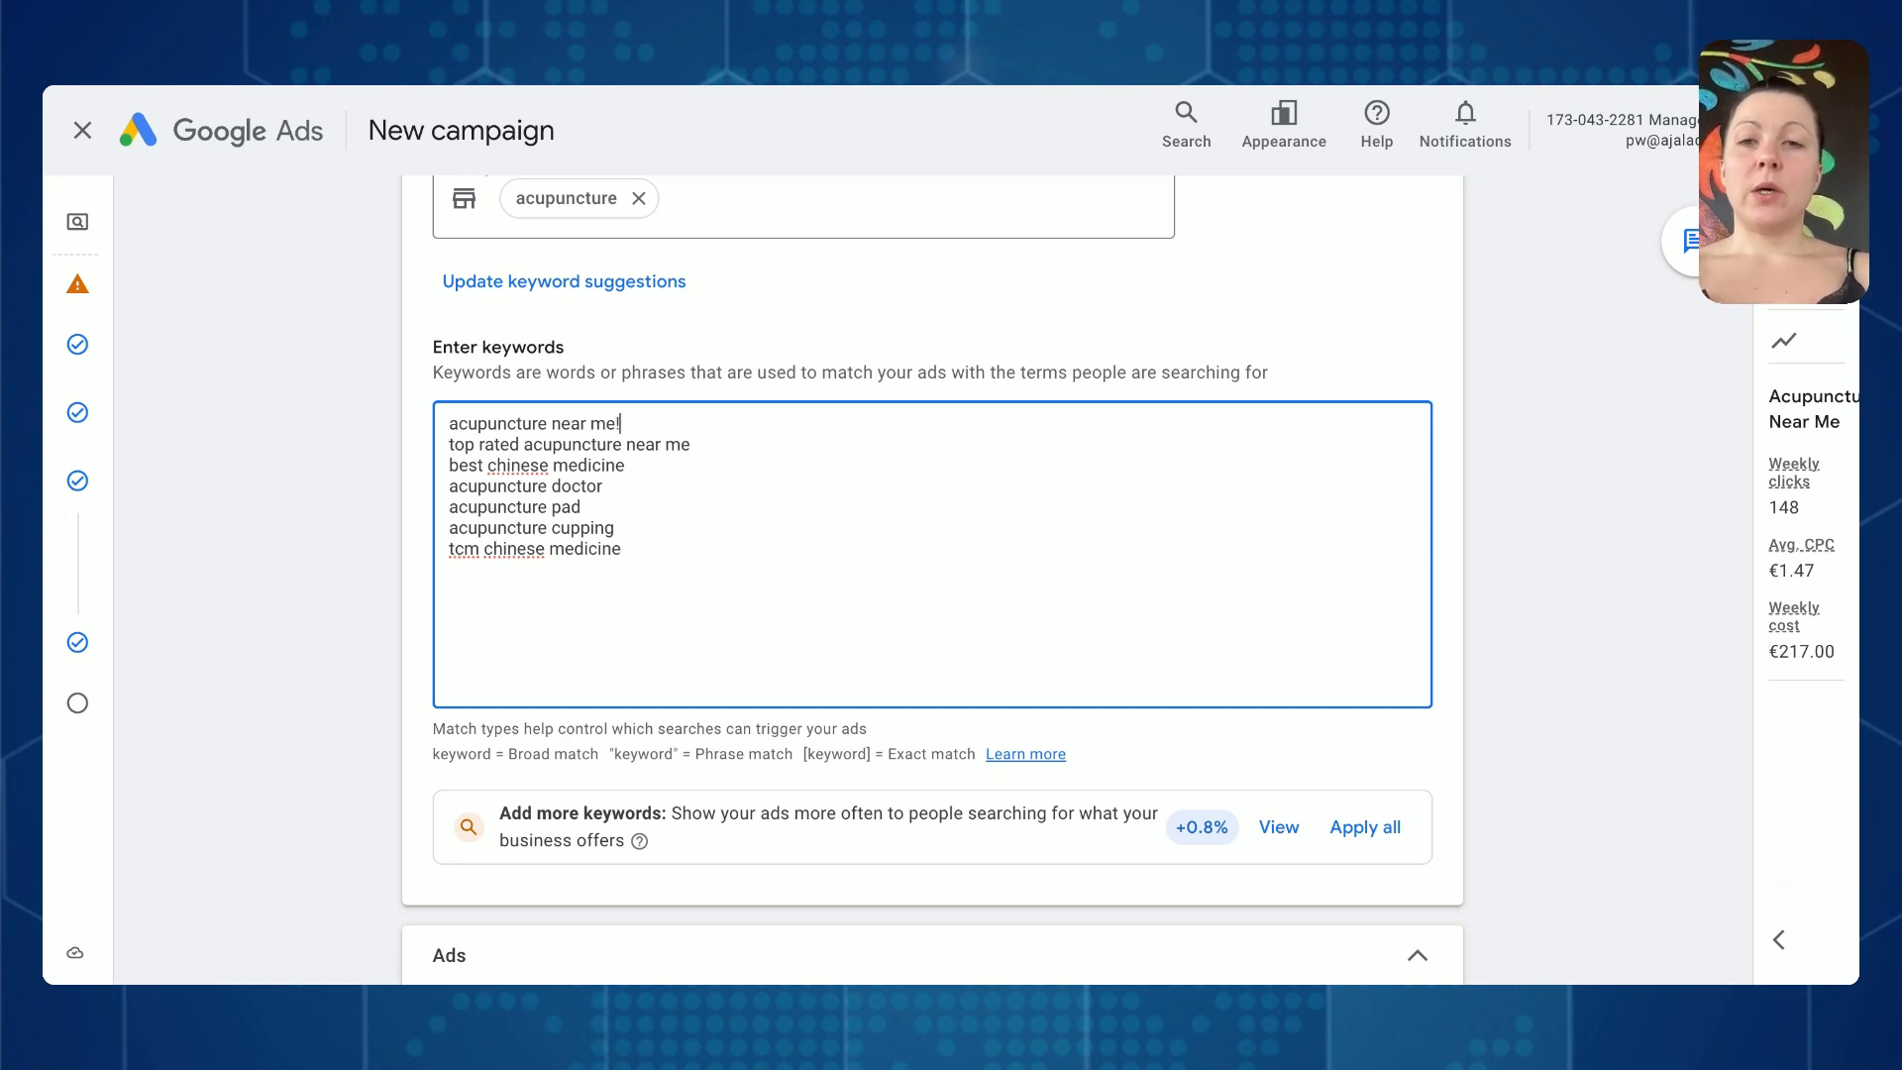
pyautogui.write('"')
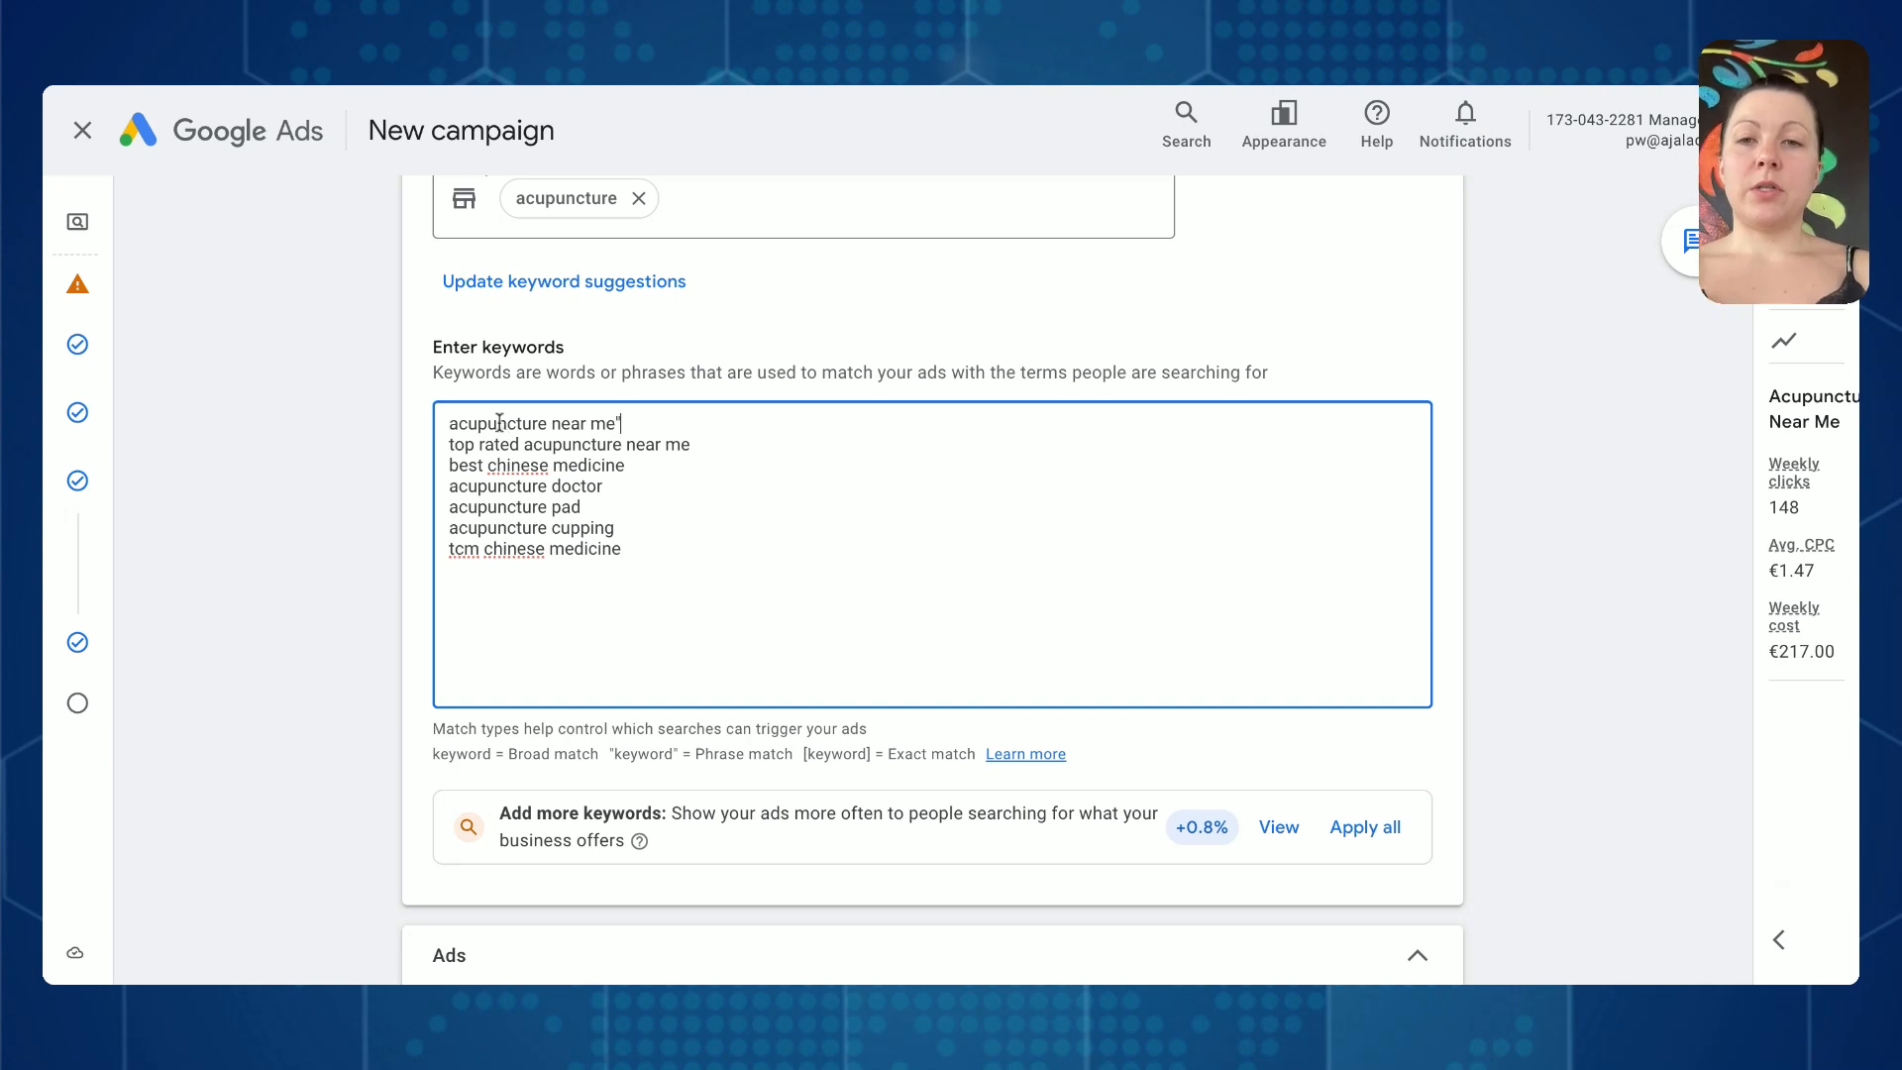
pyautogui.click(449, 424)
pyautogui.write('" ')
pyautogui.write('"')
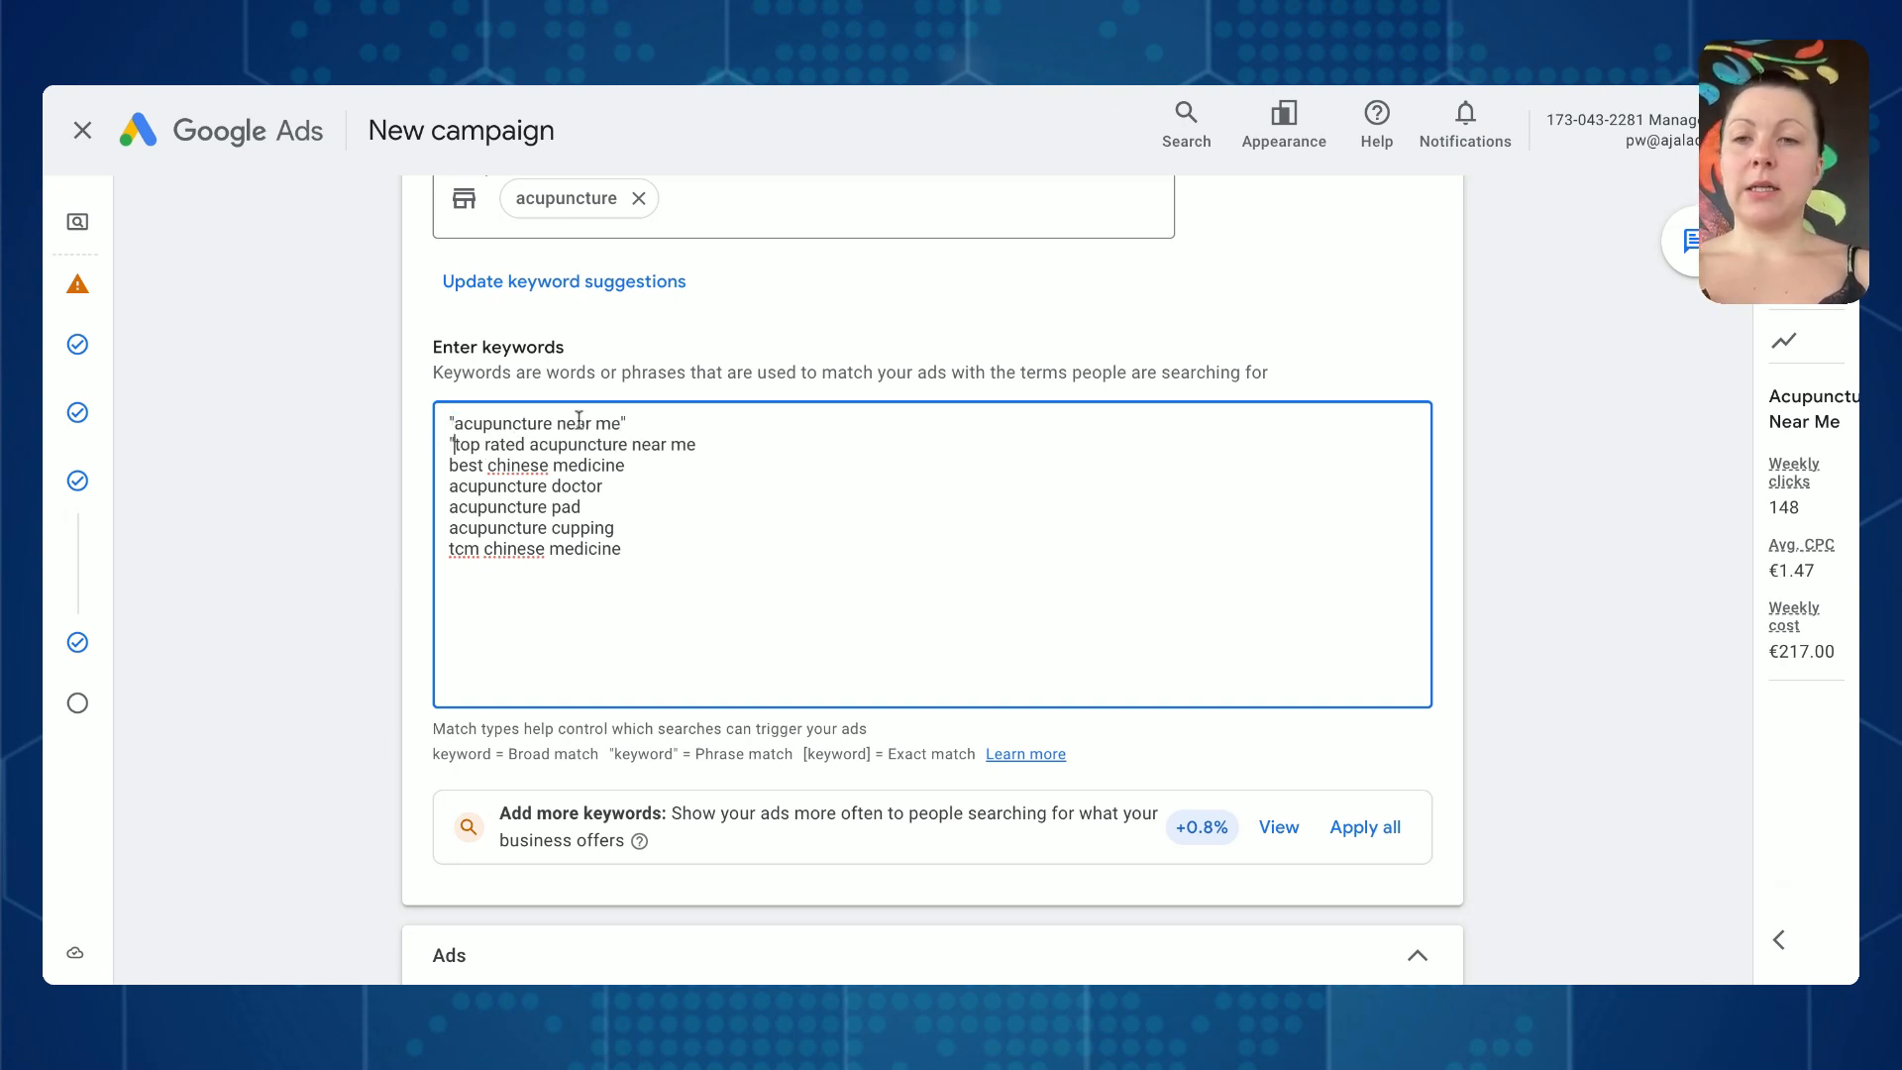
pyautogui.click(758, 447)
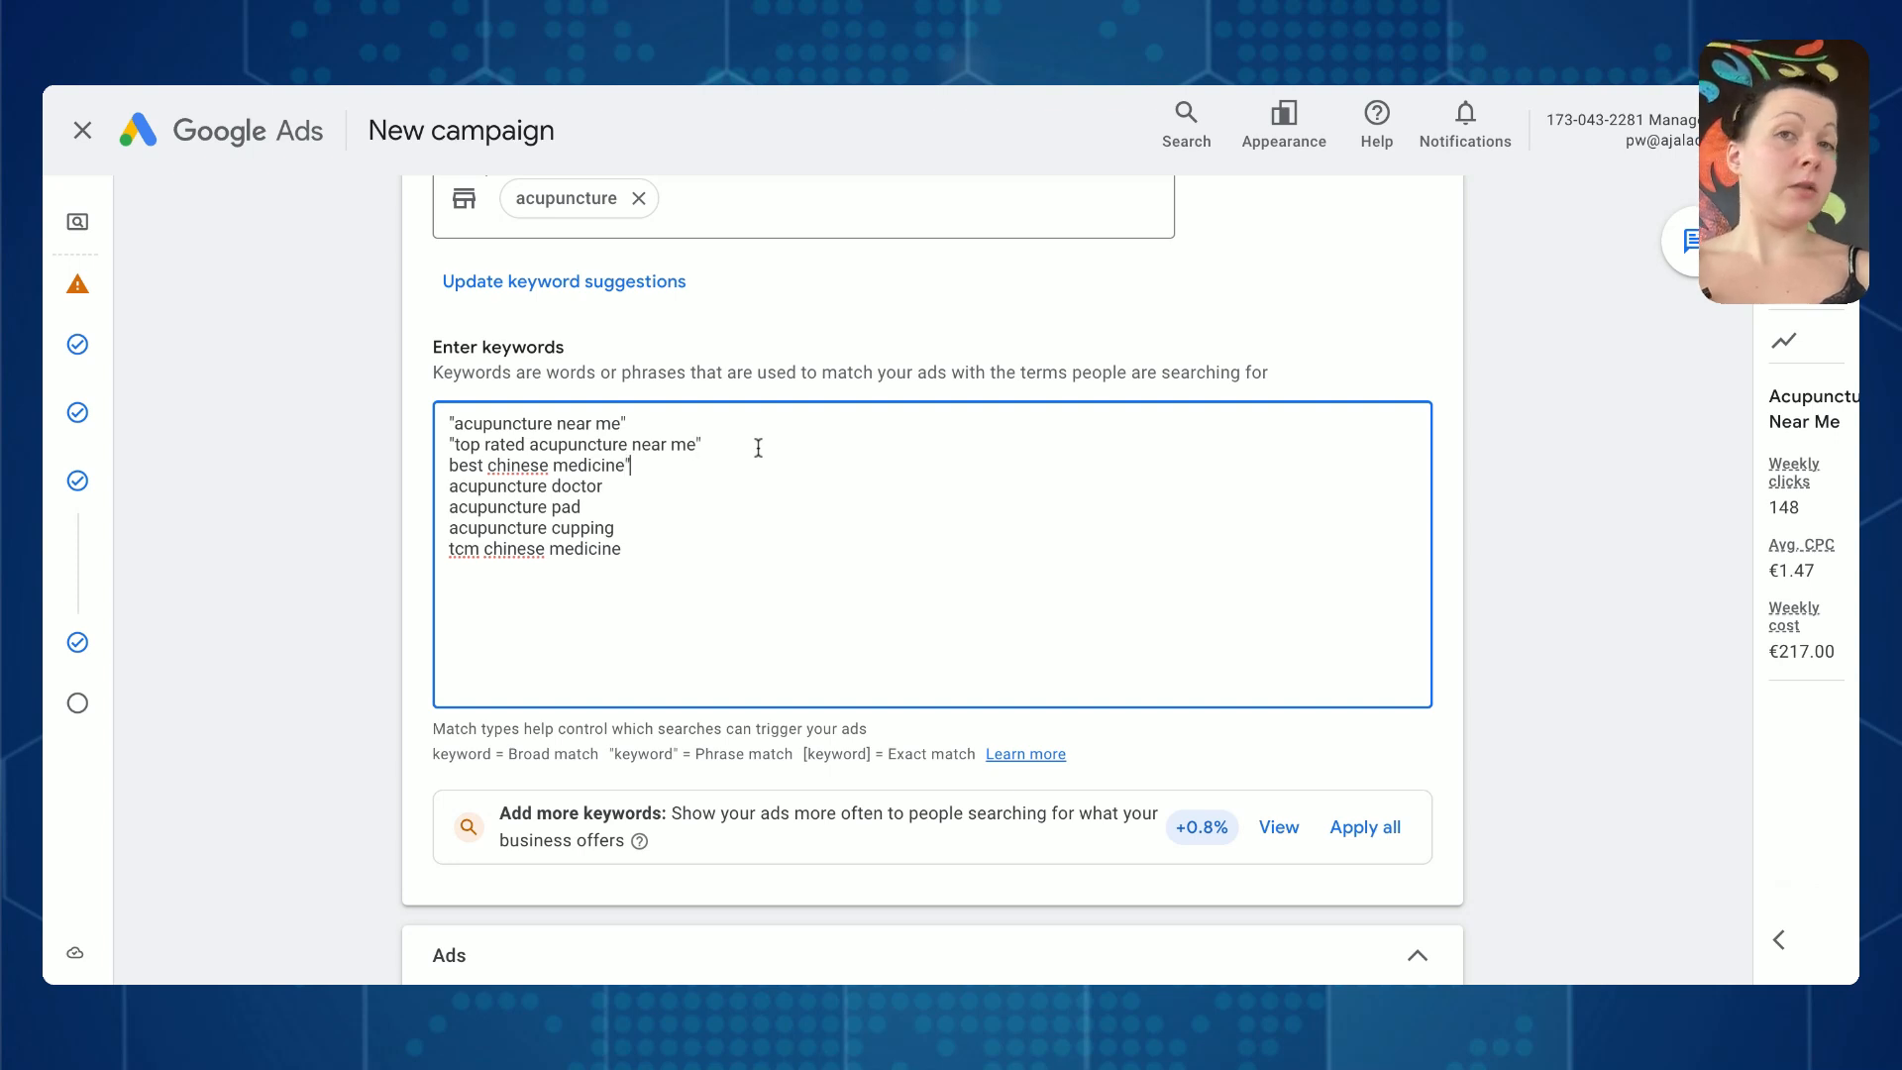
pyautogui.click(450, 464)
pyautogui.write('" ')
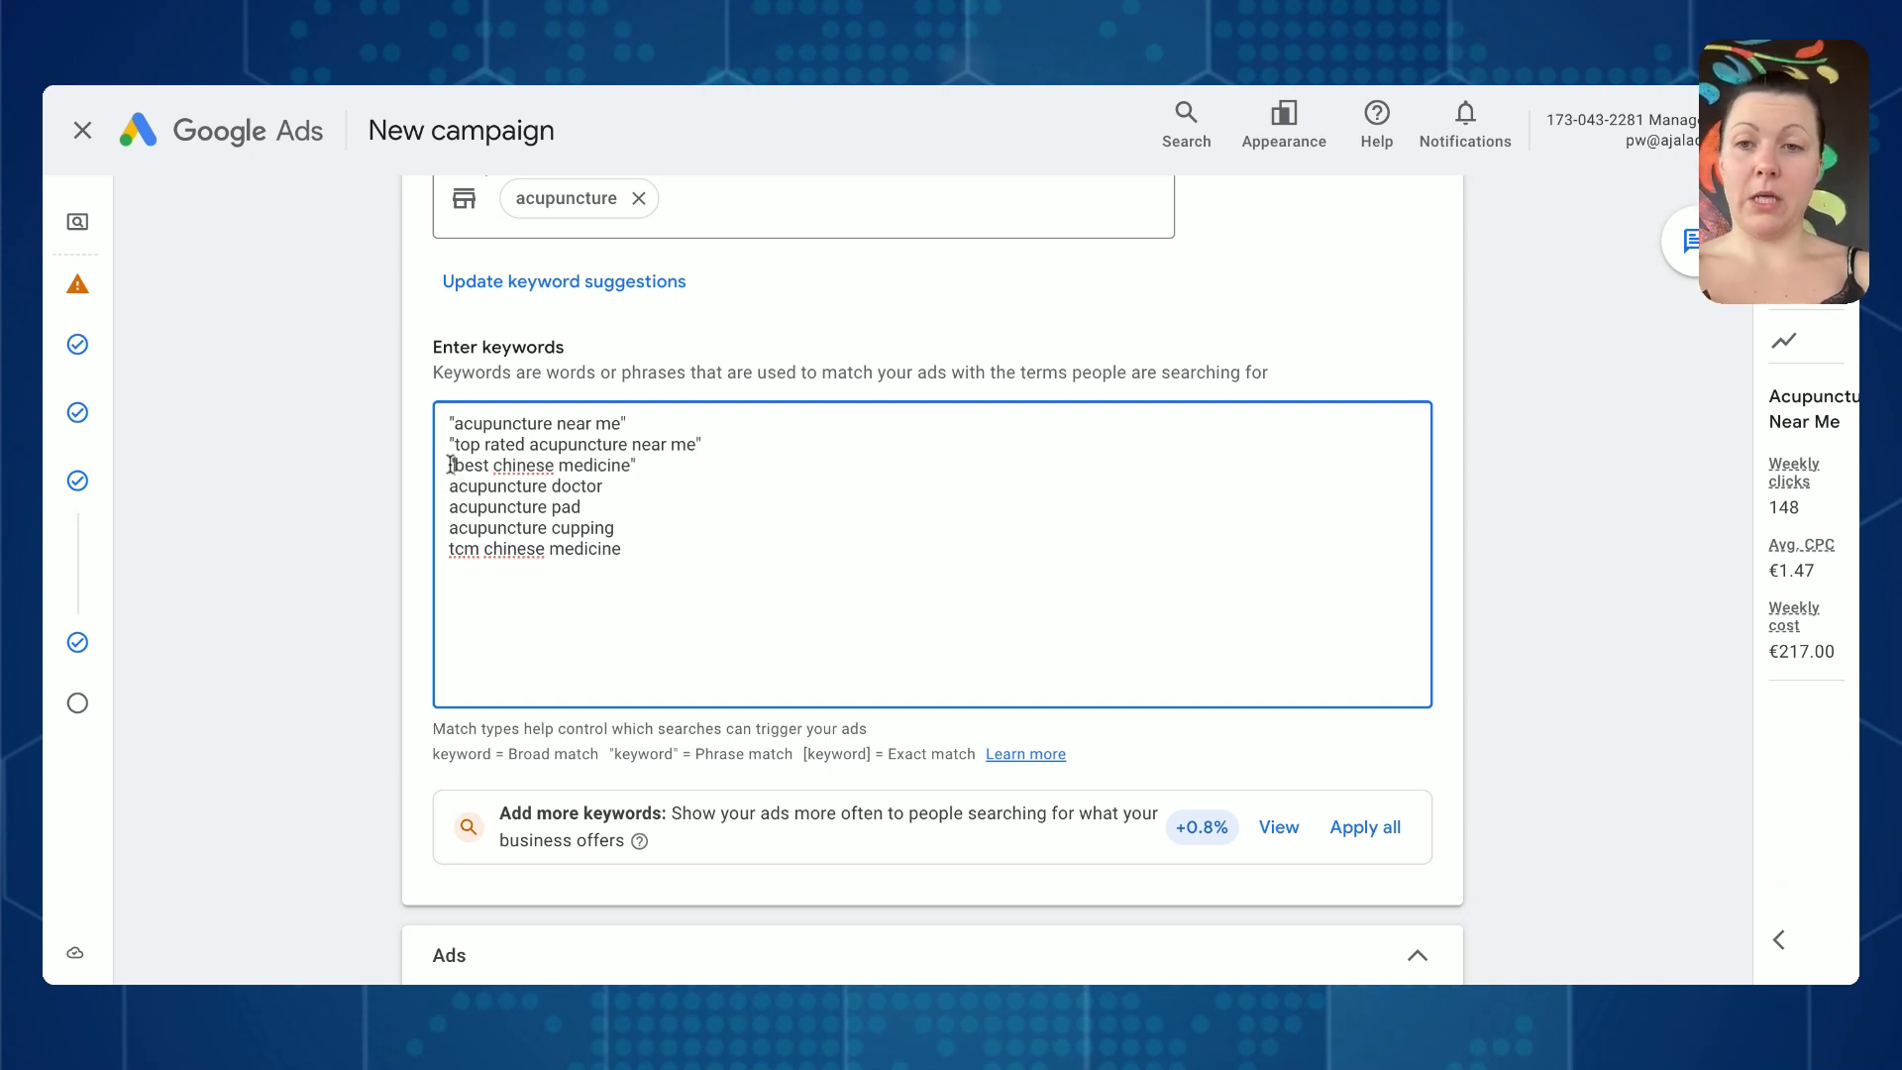
pyautogui.write('"')
pyautogui.click(654, 485)
pyautogui.write('"')
# - Enclose acupuncture pad, acupuncture cupping and tcm chinese medicine in double quotation marks as phrase match keywords
pyautogui.click(597, 510)
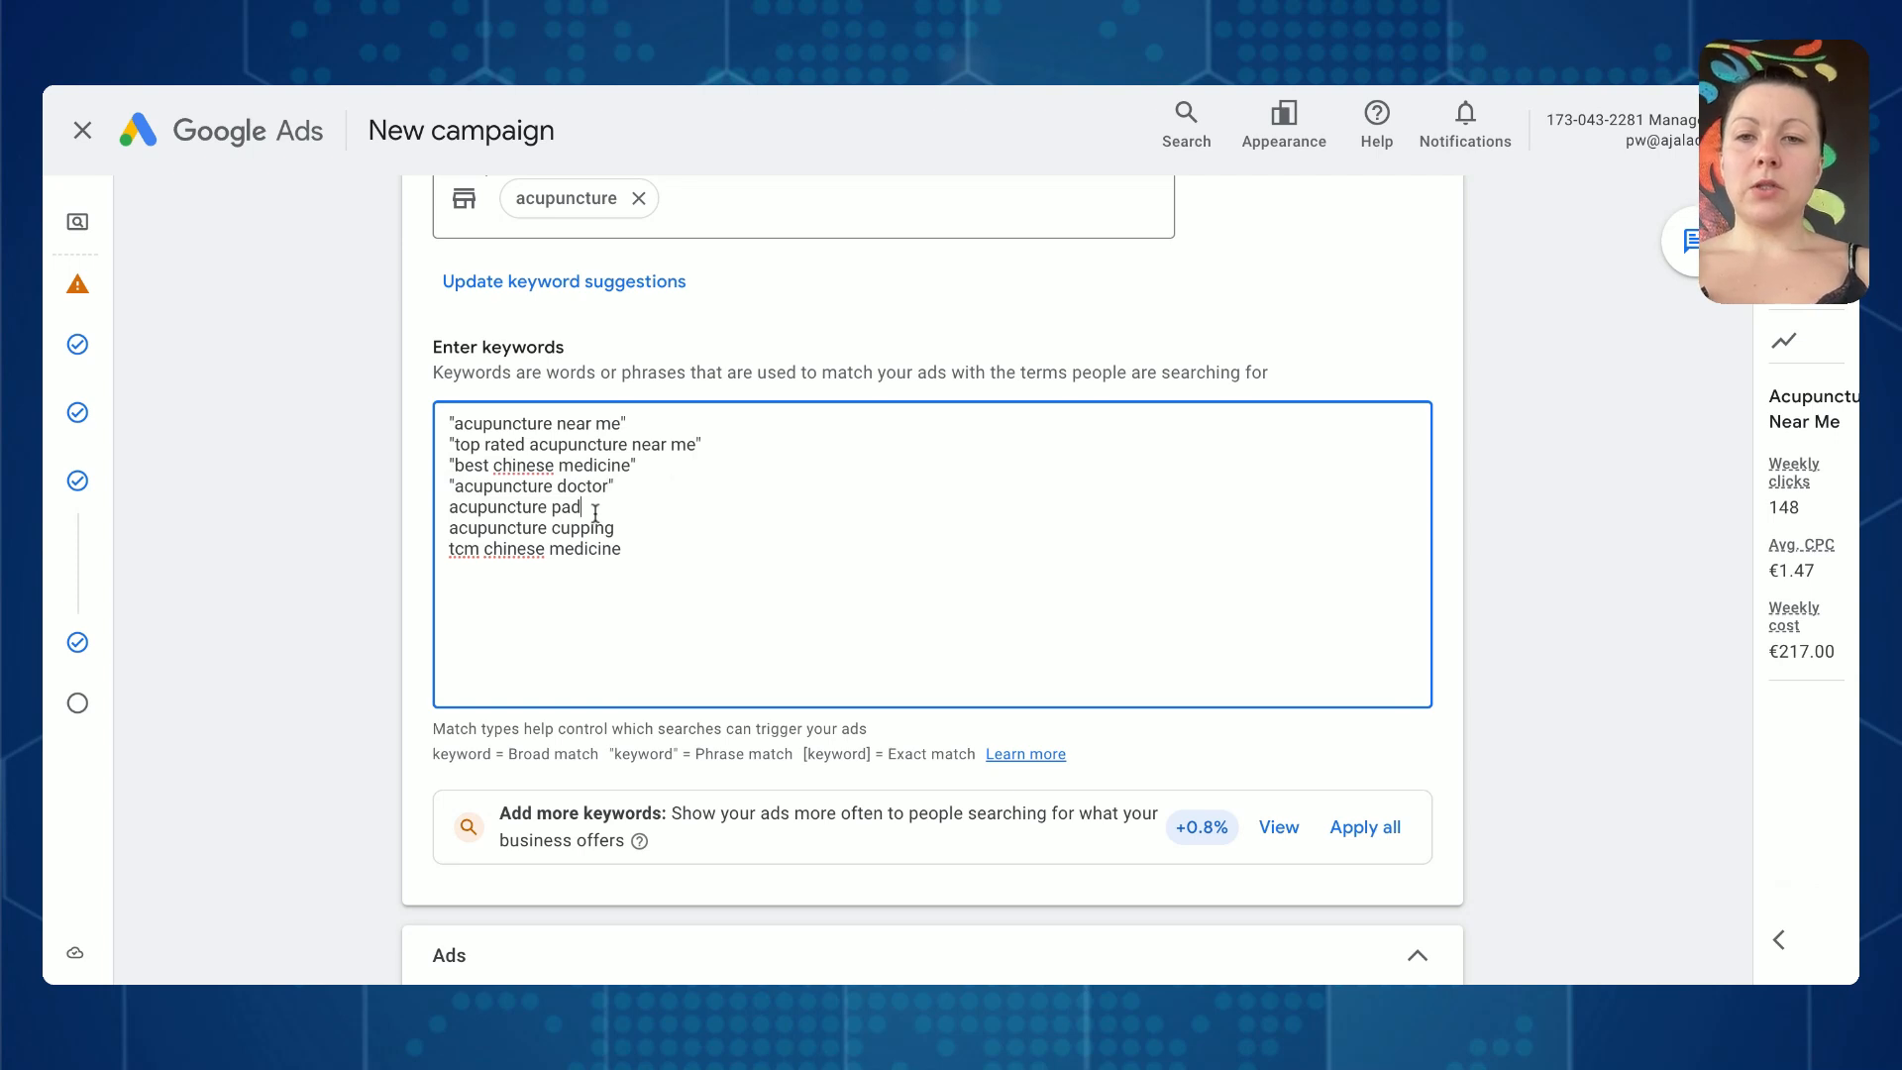
pyautogui.write('"')
pyautogui.click(451, 506)
pyautogui.write('"')
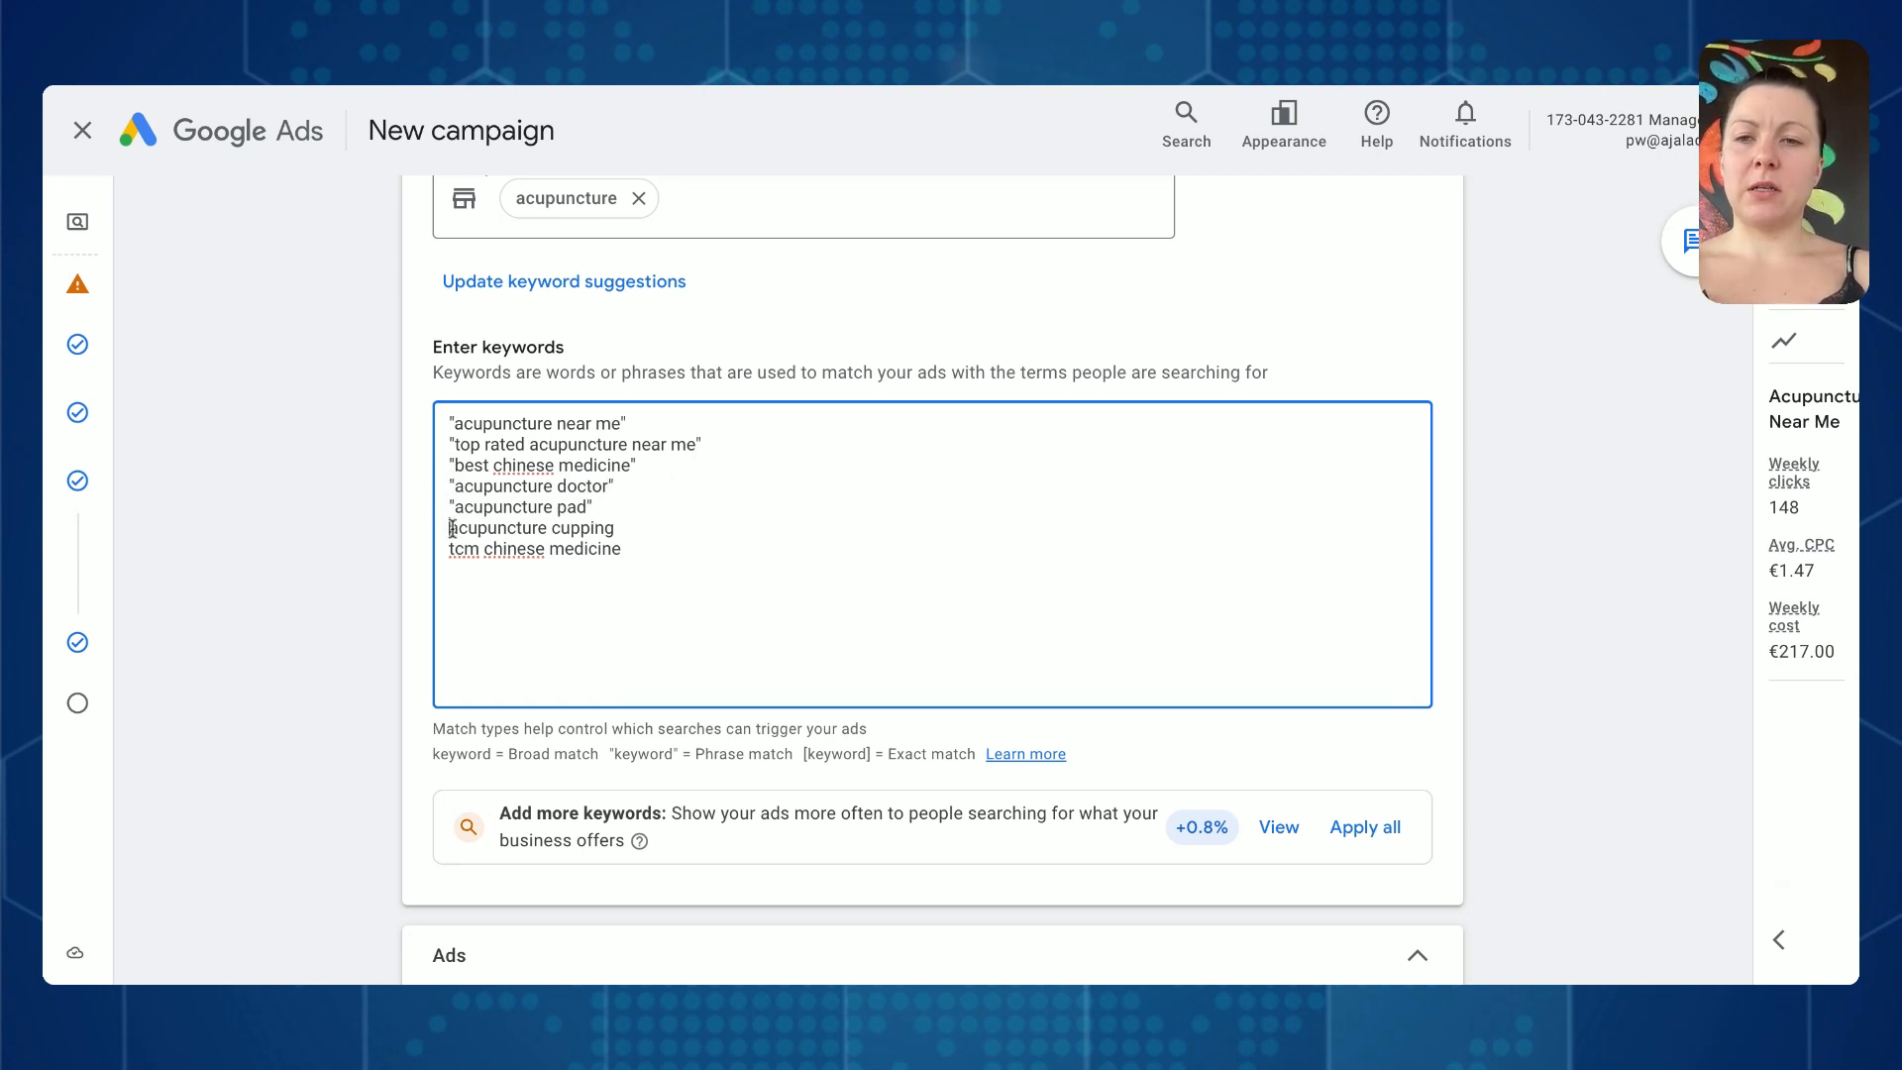
pyautogui.click(452, 528)
pyautogui.write('"')
pyautogui.click(636, 533)
pyautogui.write('"')
pyautogui.click(637, 556)
pyautogui.write('"')
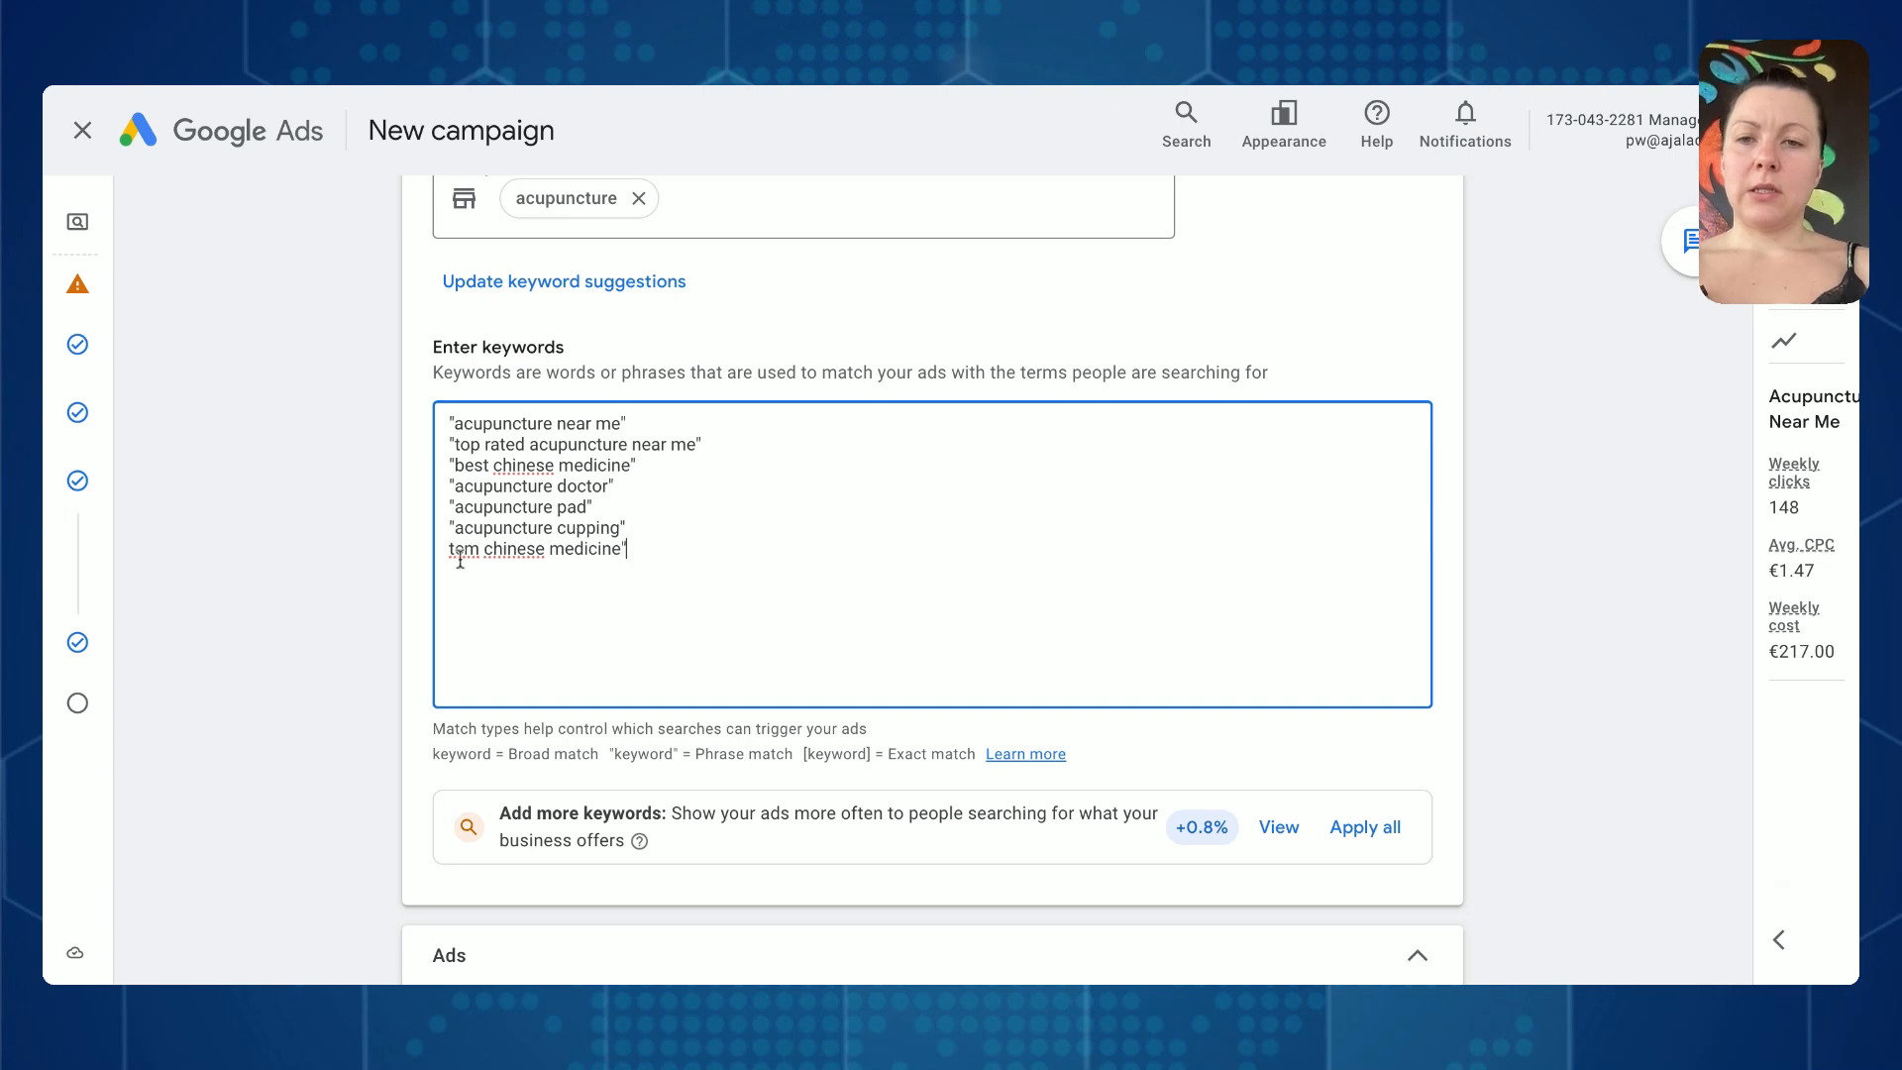
pyautogui.click(451, 549)
pyautogui.write('"')
pyautogui.scroll(-1, 788, 590)
pyautogui.scroll(-1, 788, 590)
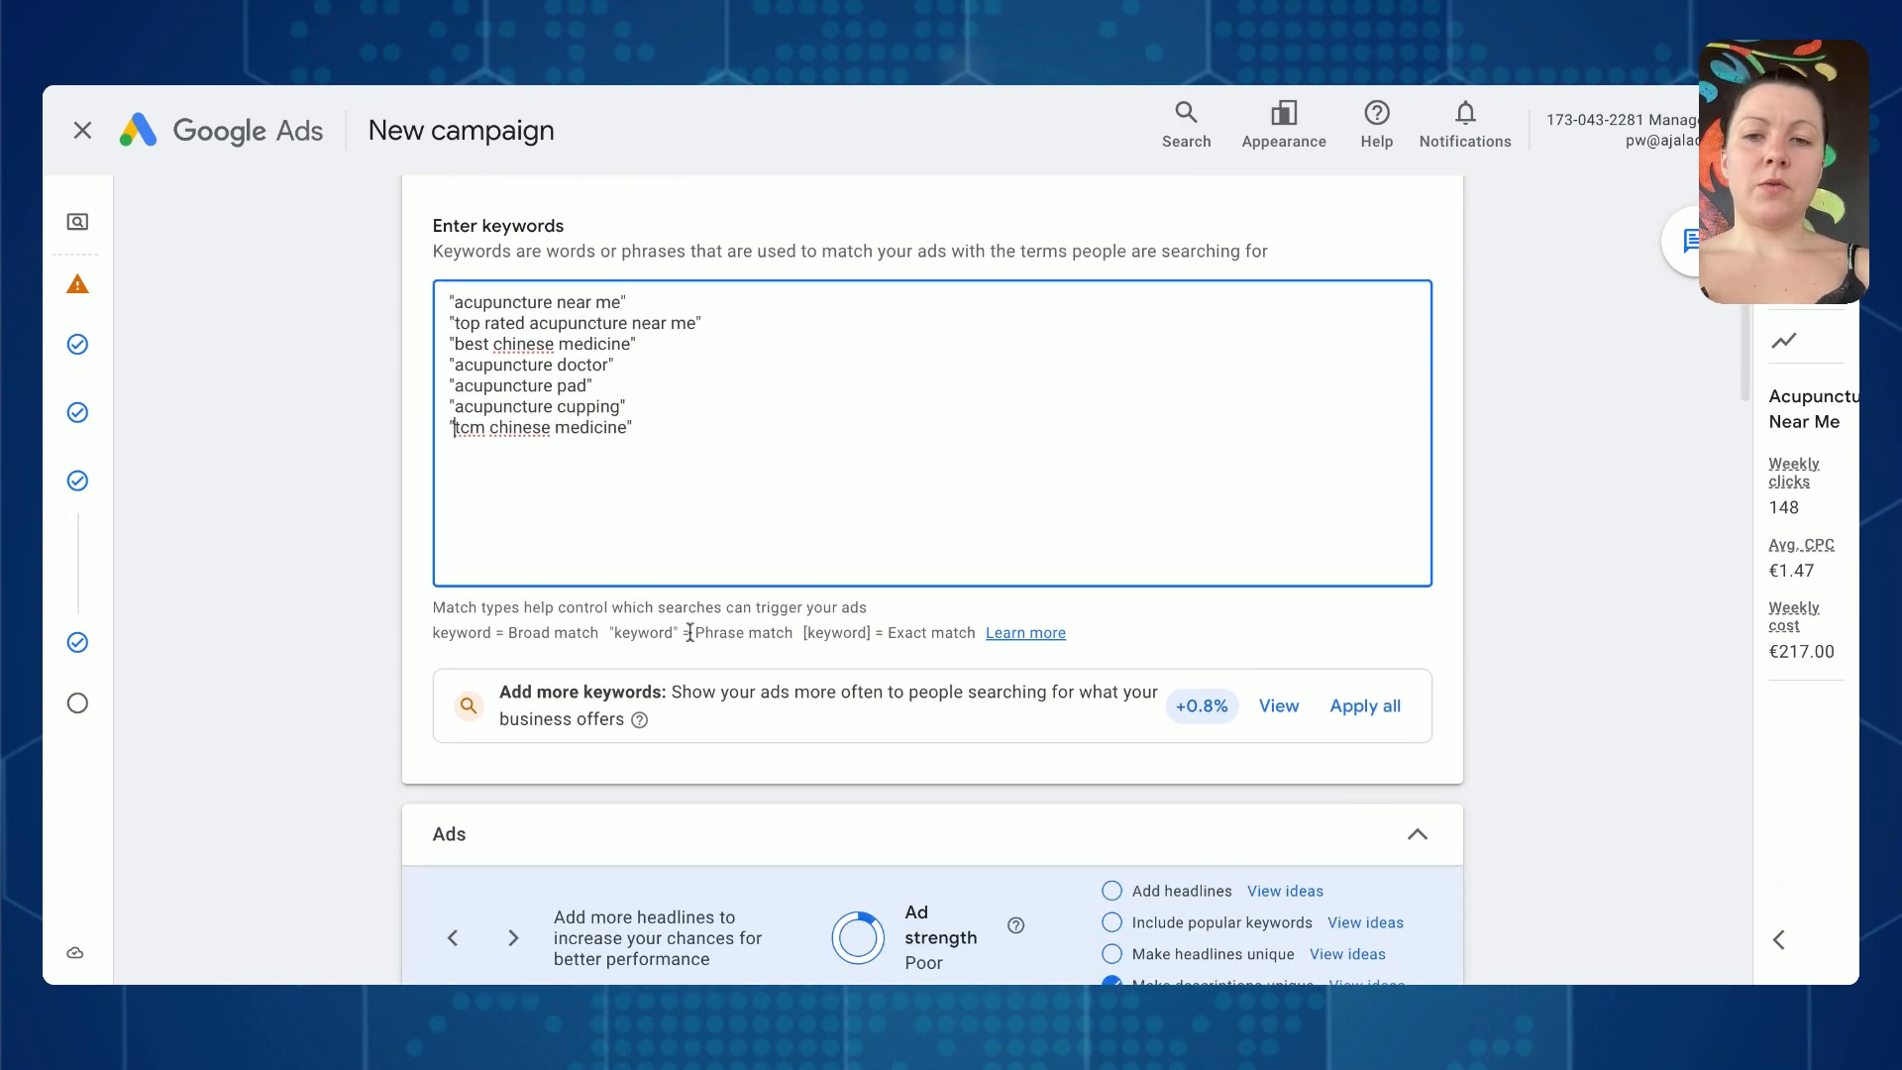
pyautogui.moveTo(693, 631); pyautogui.dragTo(794, 631)
pyautogui.moveTo(666, 437); pyautogui.dragTo(424, 428)
# - Replace the ad's final URL with myacupuncturepractice.com/near-me
pyautogui.scroll(-1, 772, 440)
pyautogui.scroll(-5, 772, 439)
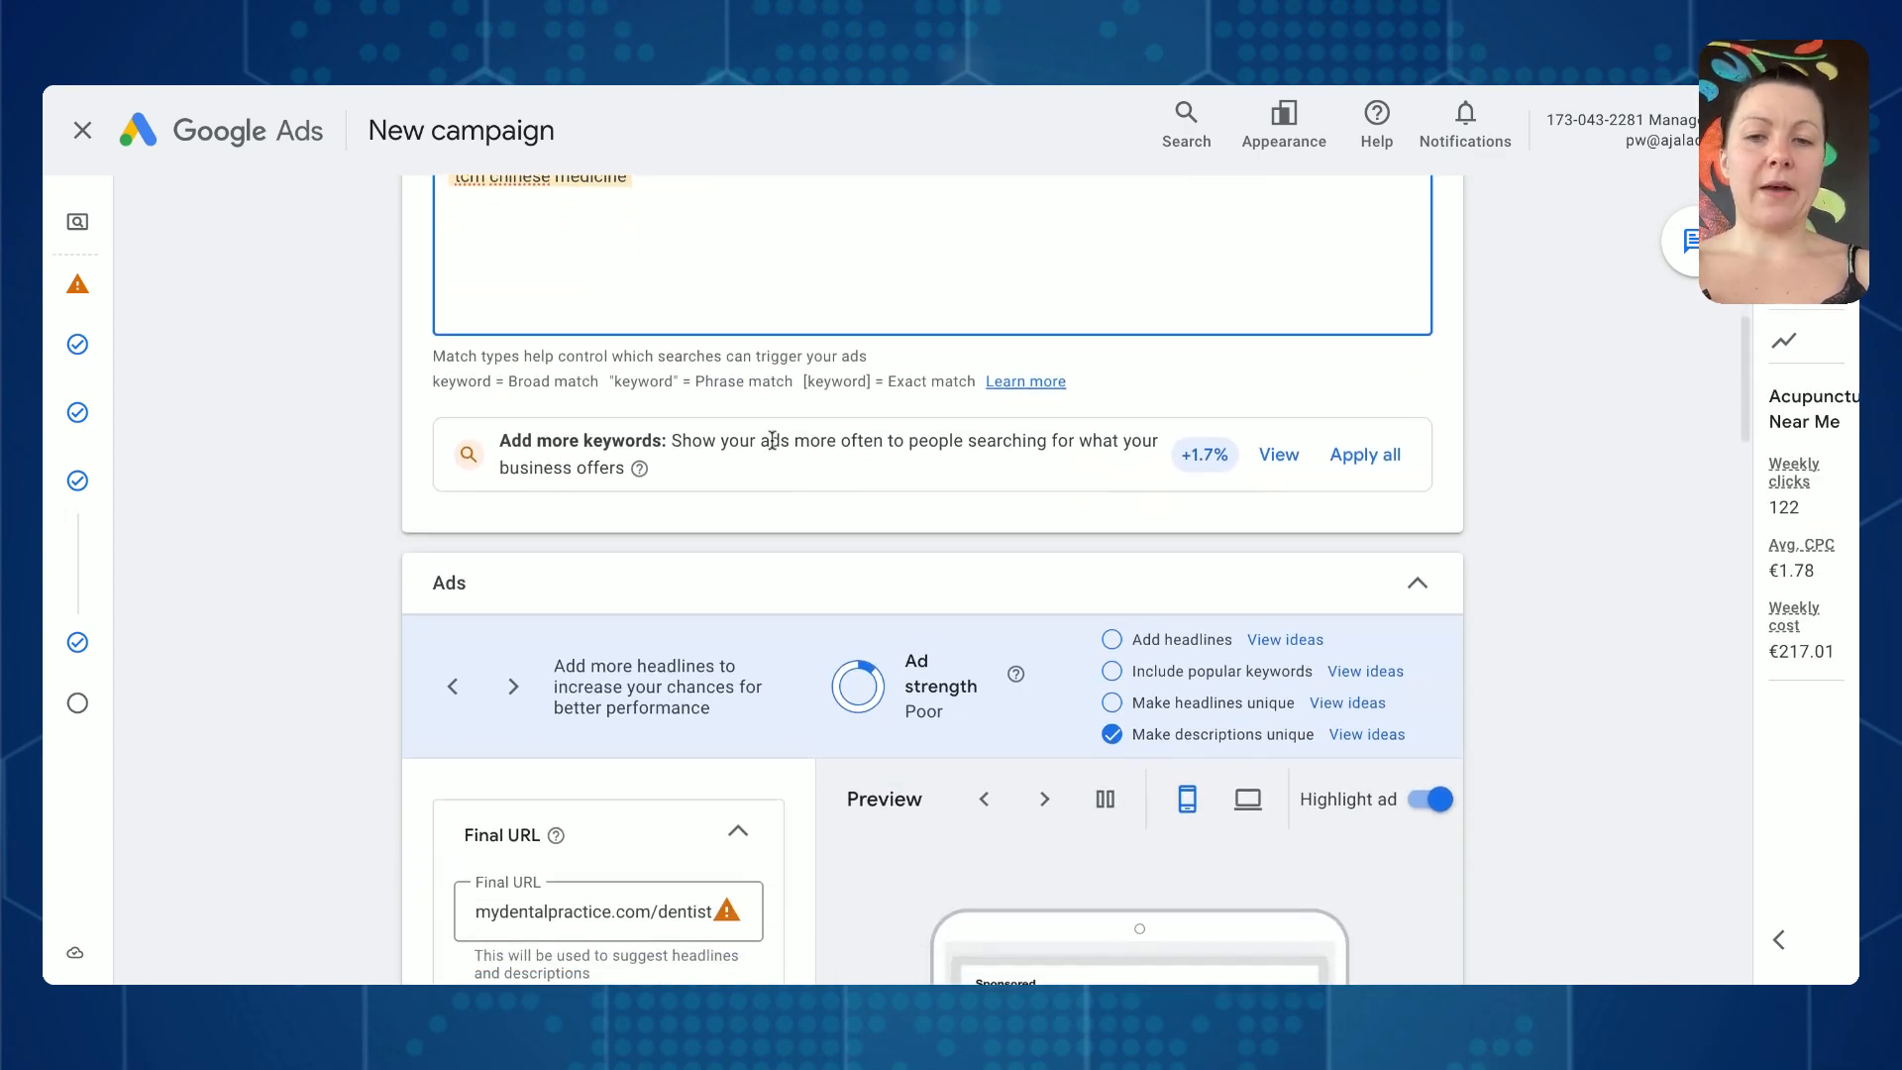
pyautogui.click(592, 547)
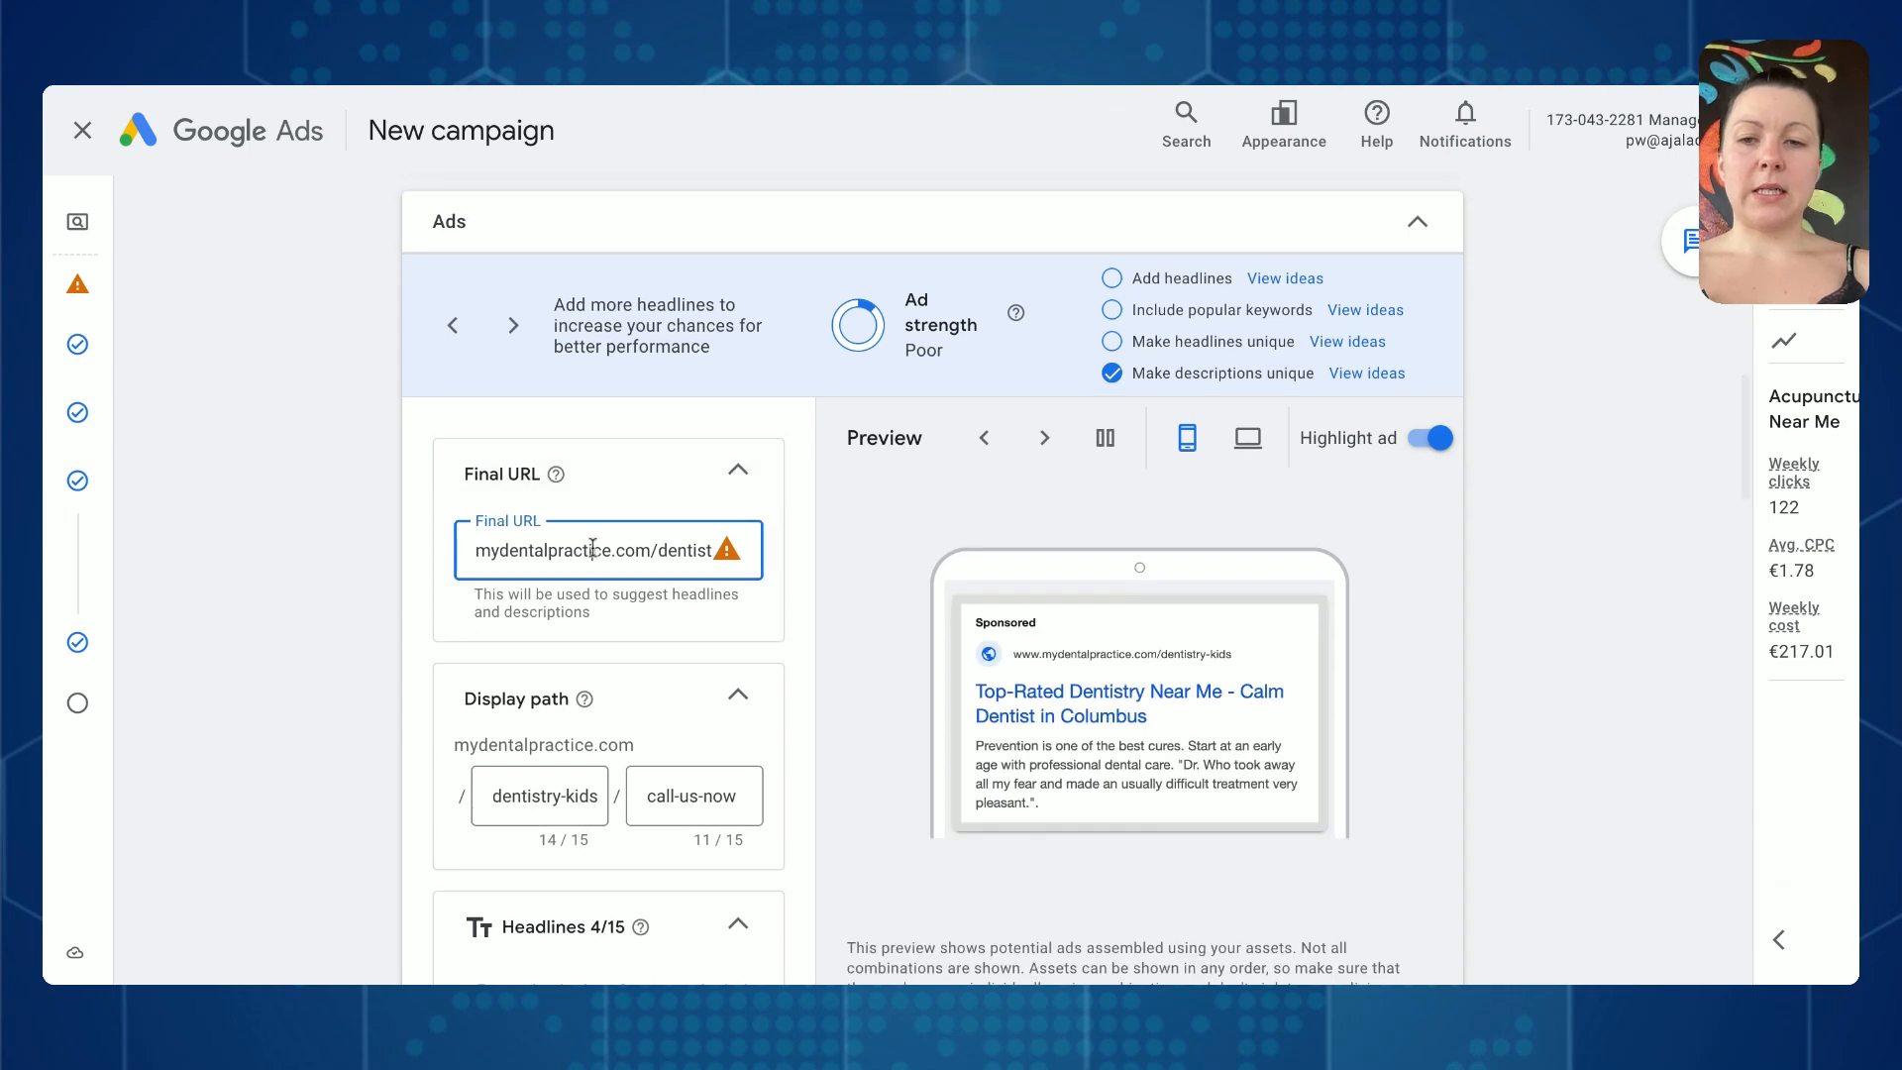
pyautogui.write('myacpun')
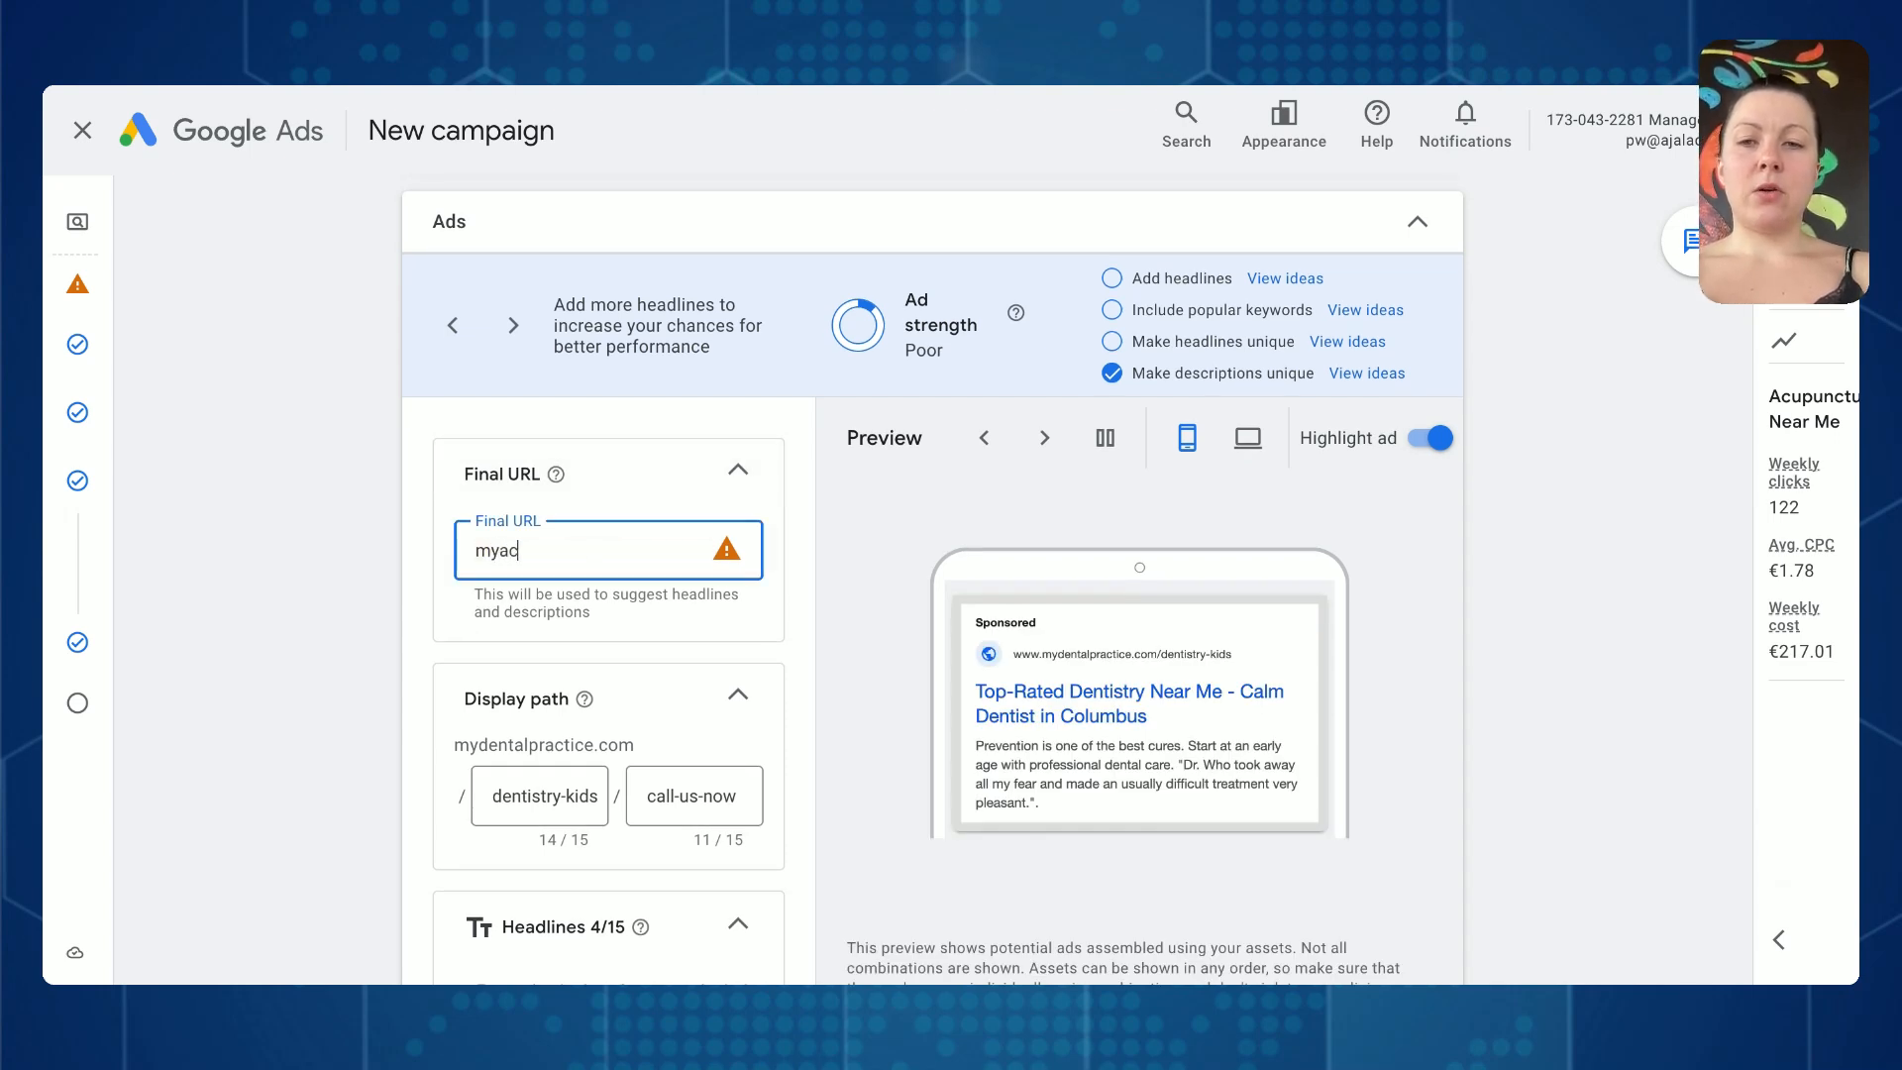
pyautogui.press('BackSpace')
pyautogui.press('BackSpace')
pyautogui.press('BackSpace')
pyautogui.write('up')
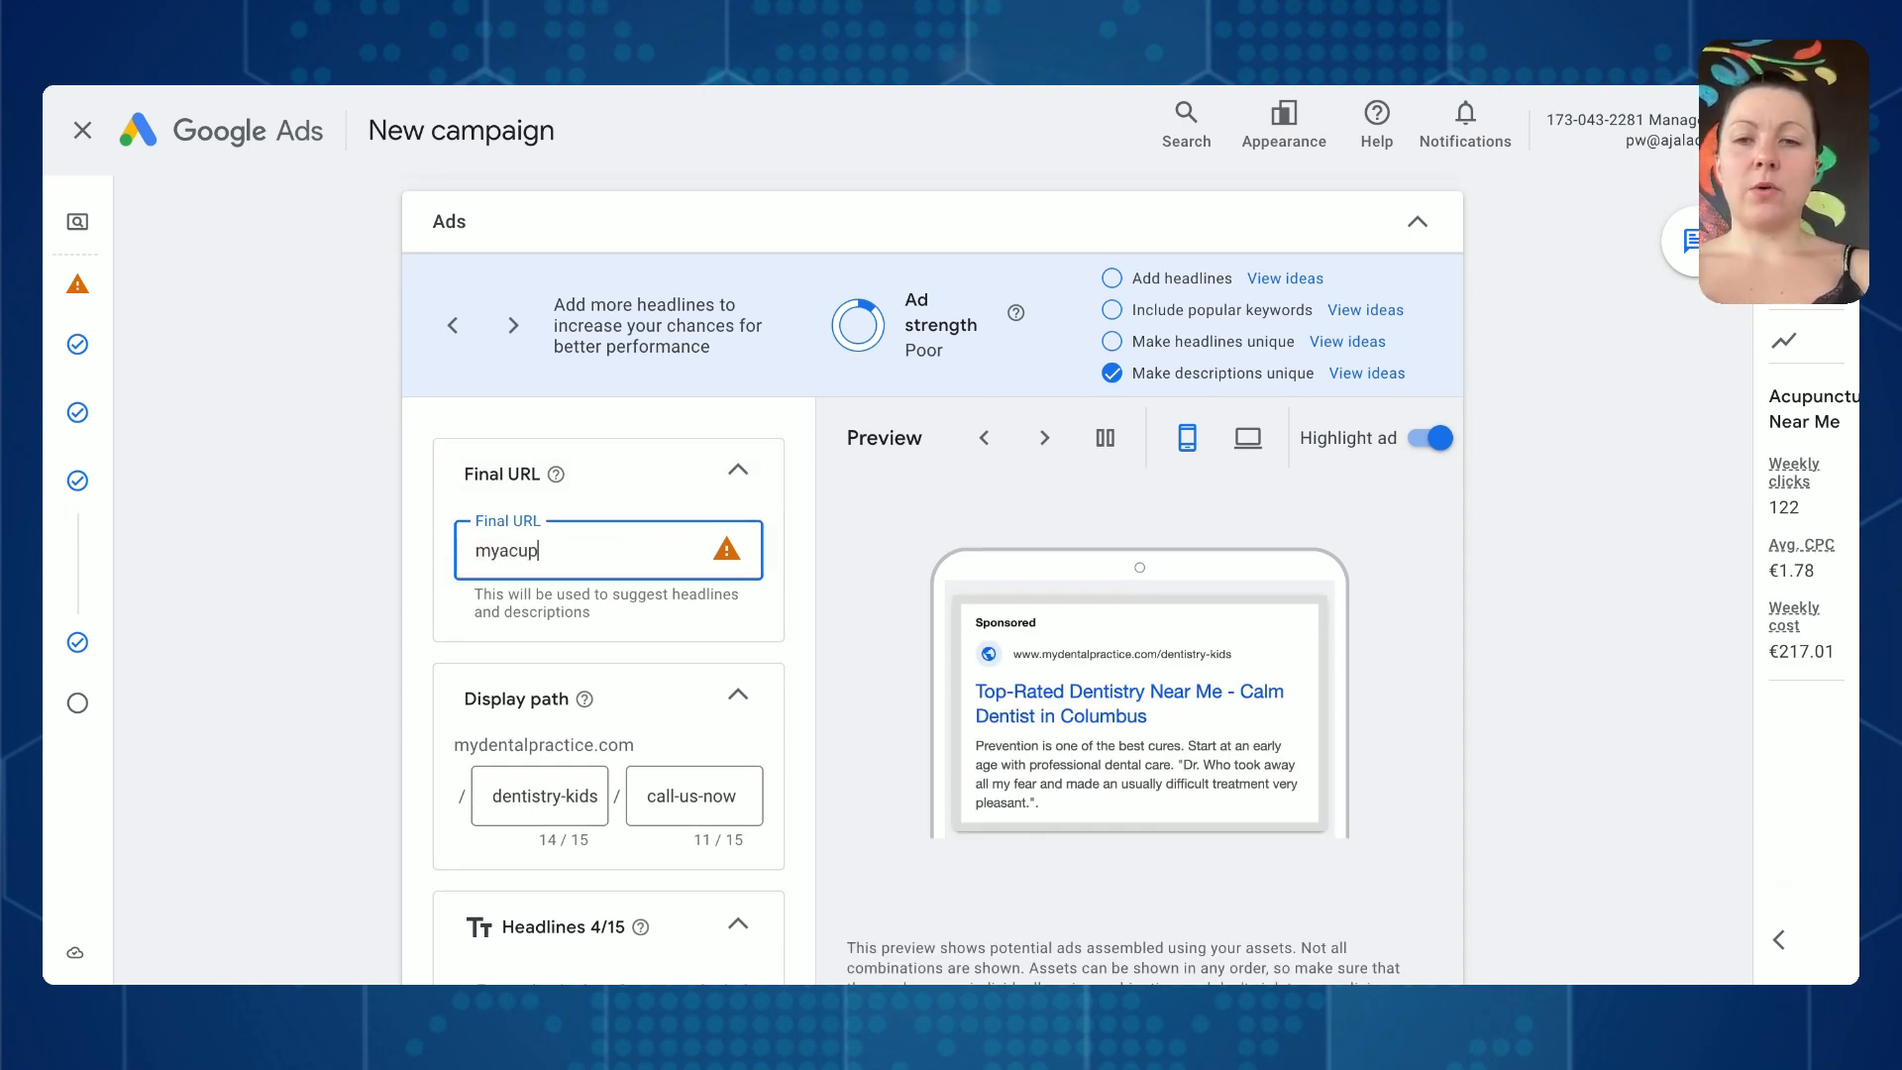
pyautogui.write('uncture')
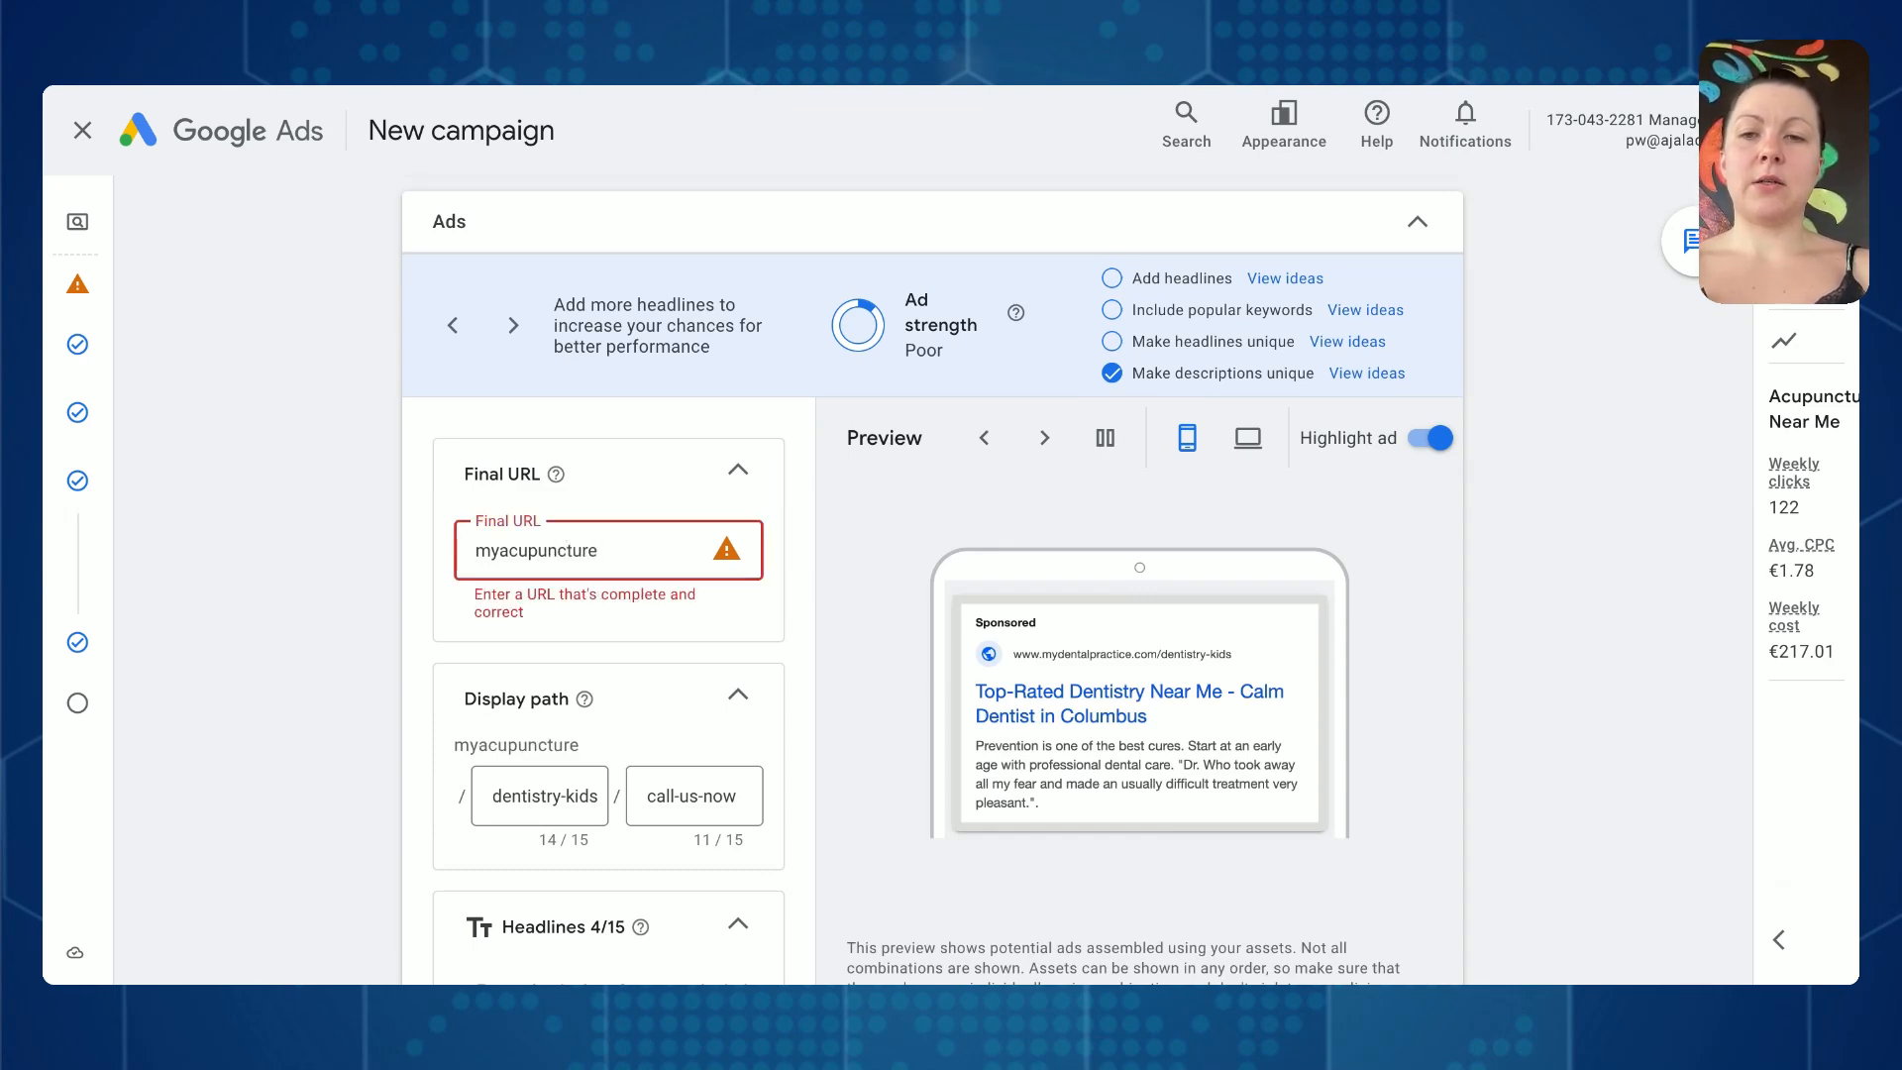
pyautogui.write('practi')
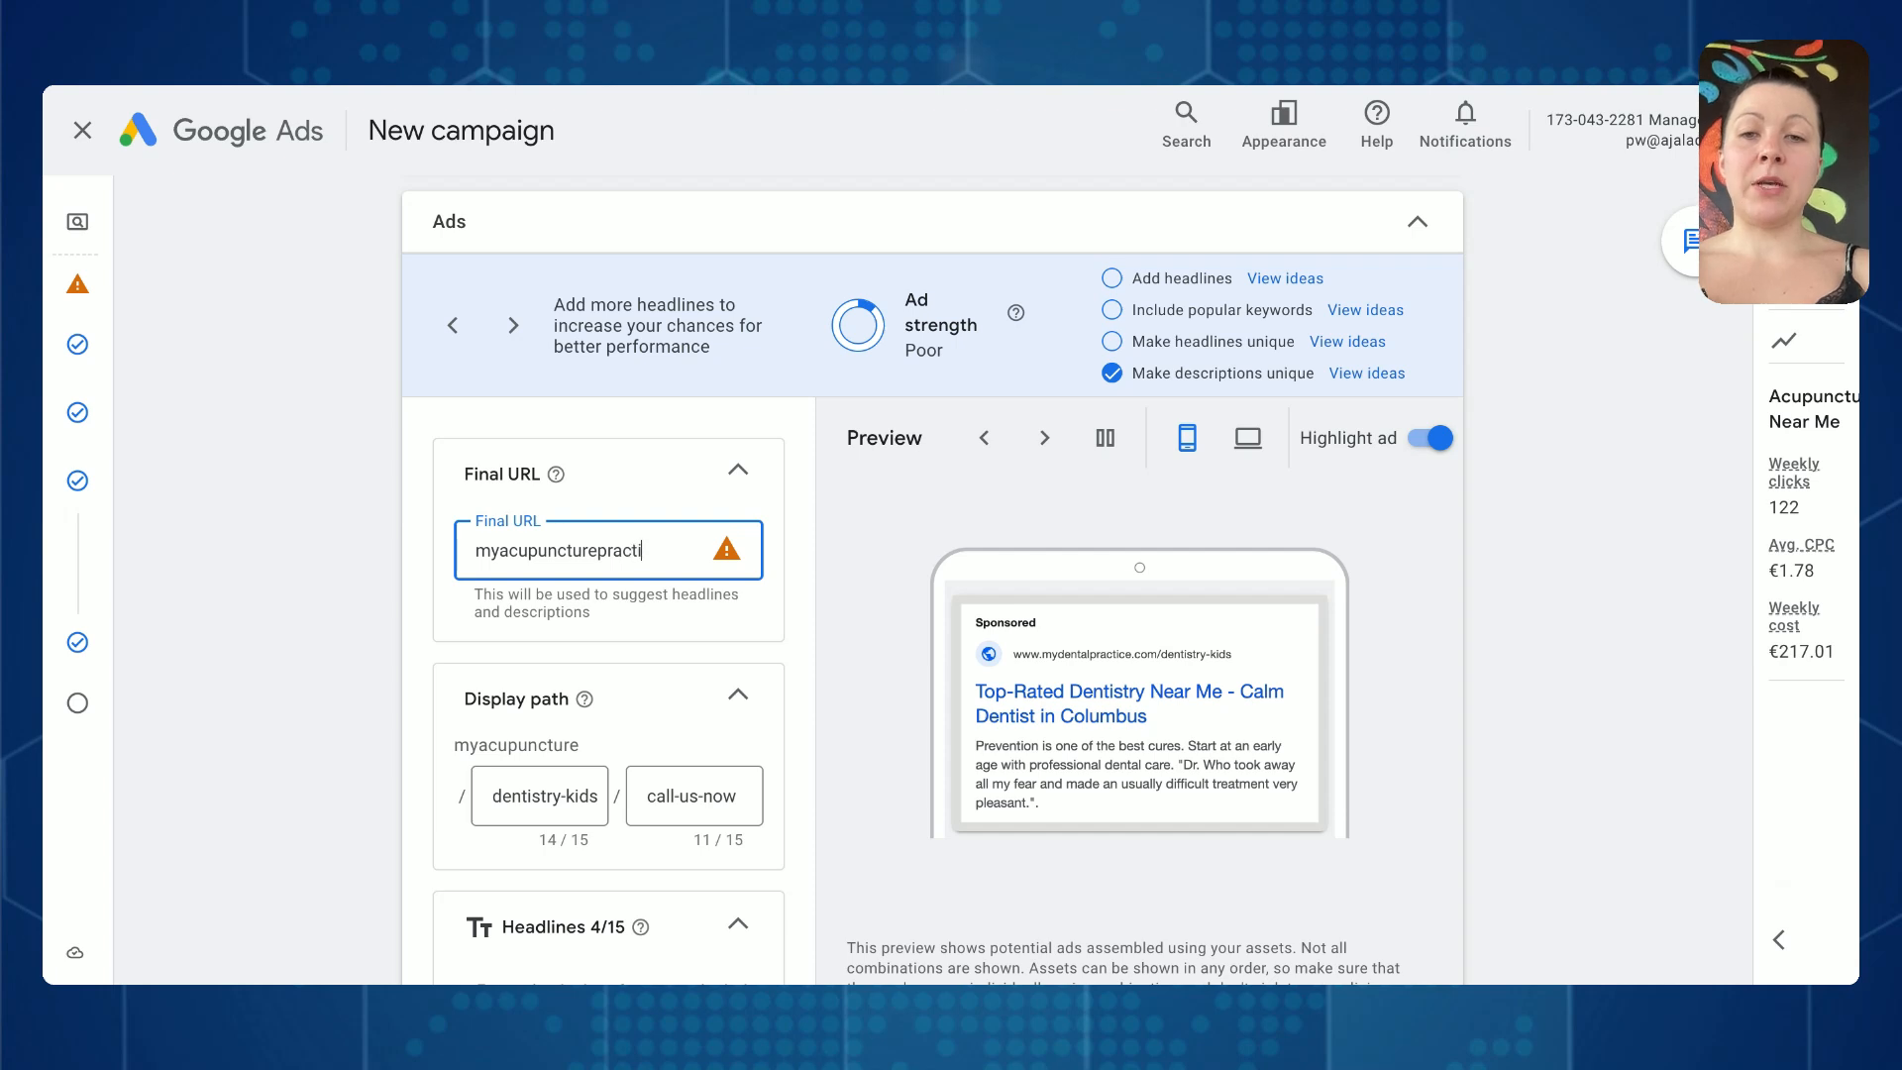
pyautogui.write('ce.com/')
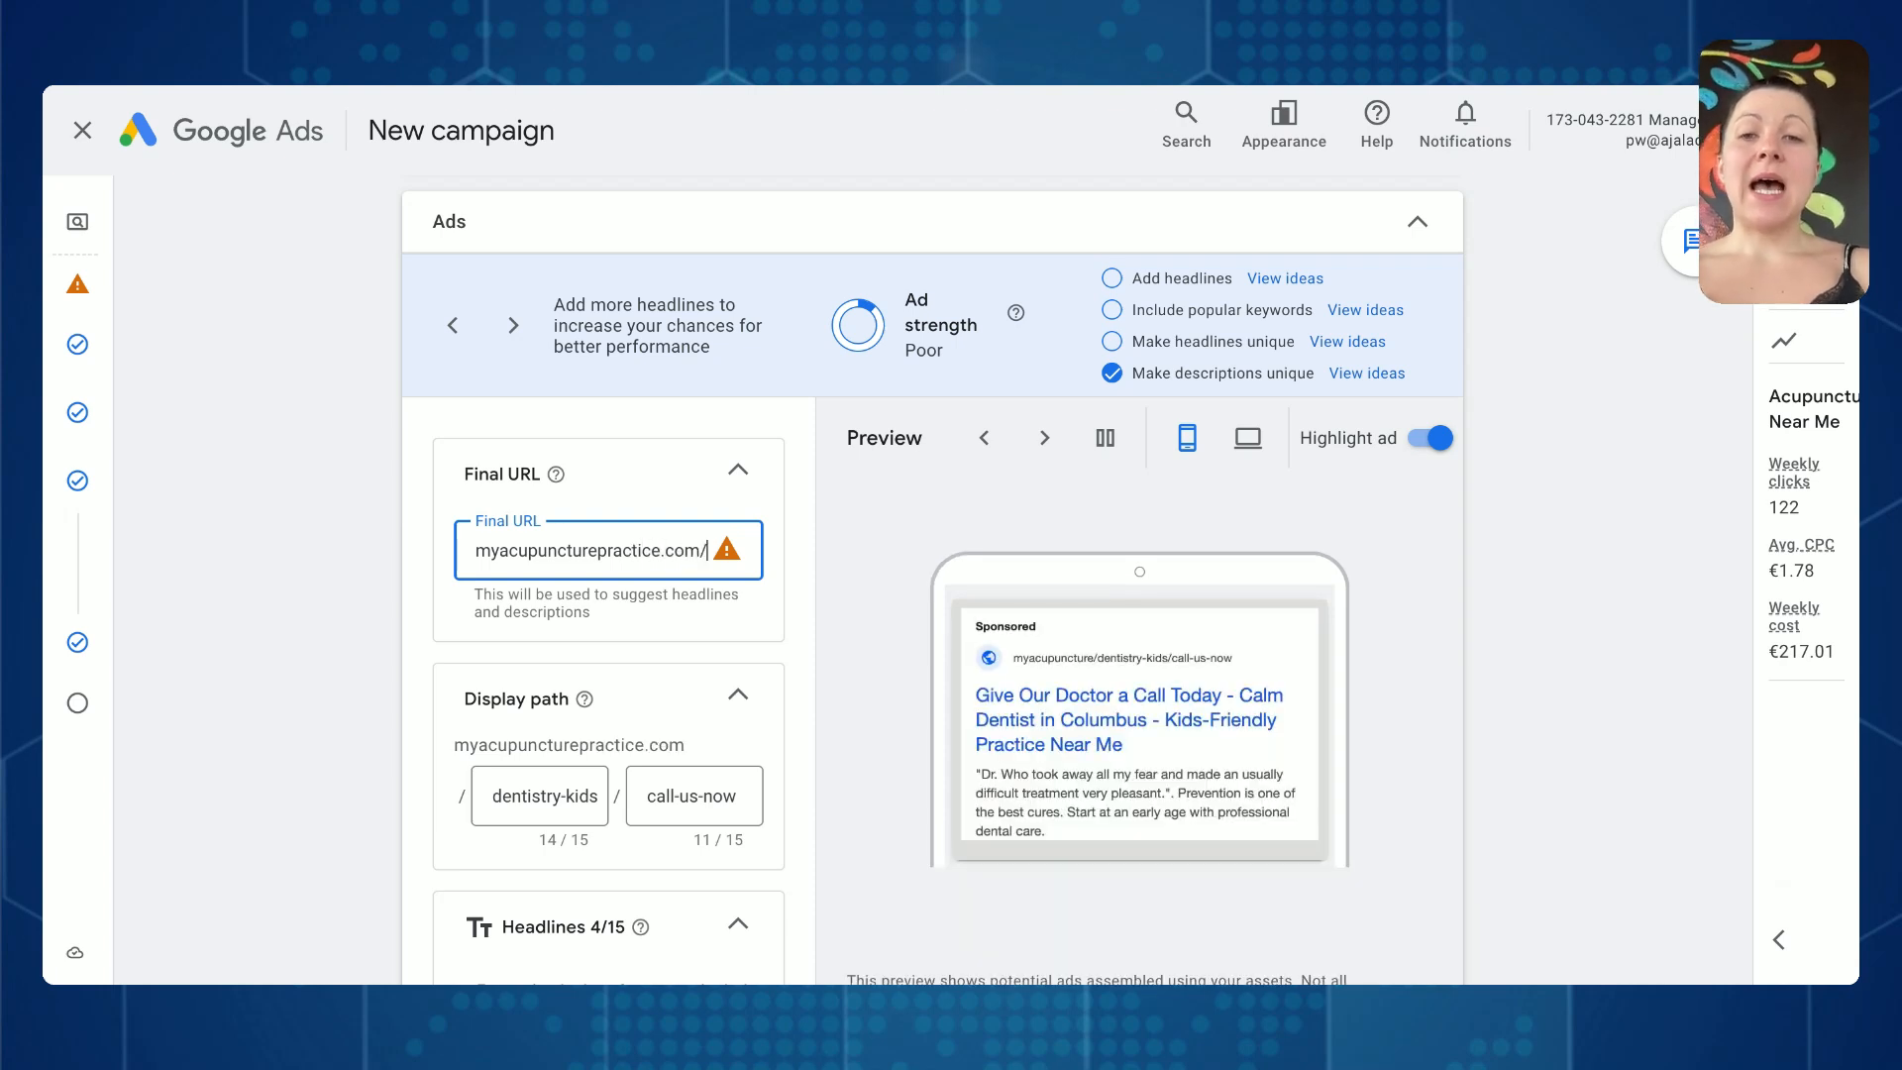
pyautogui.write('near')
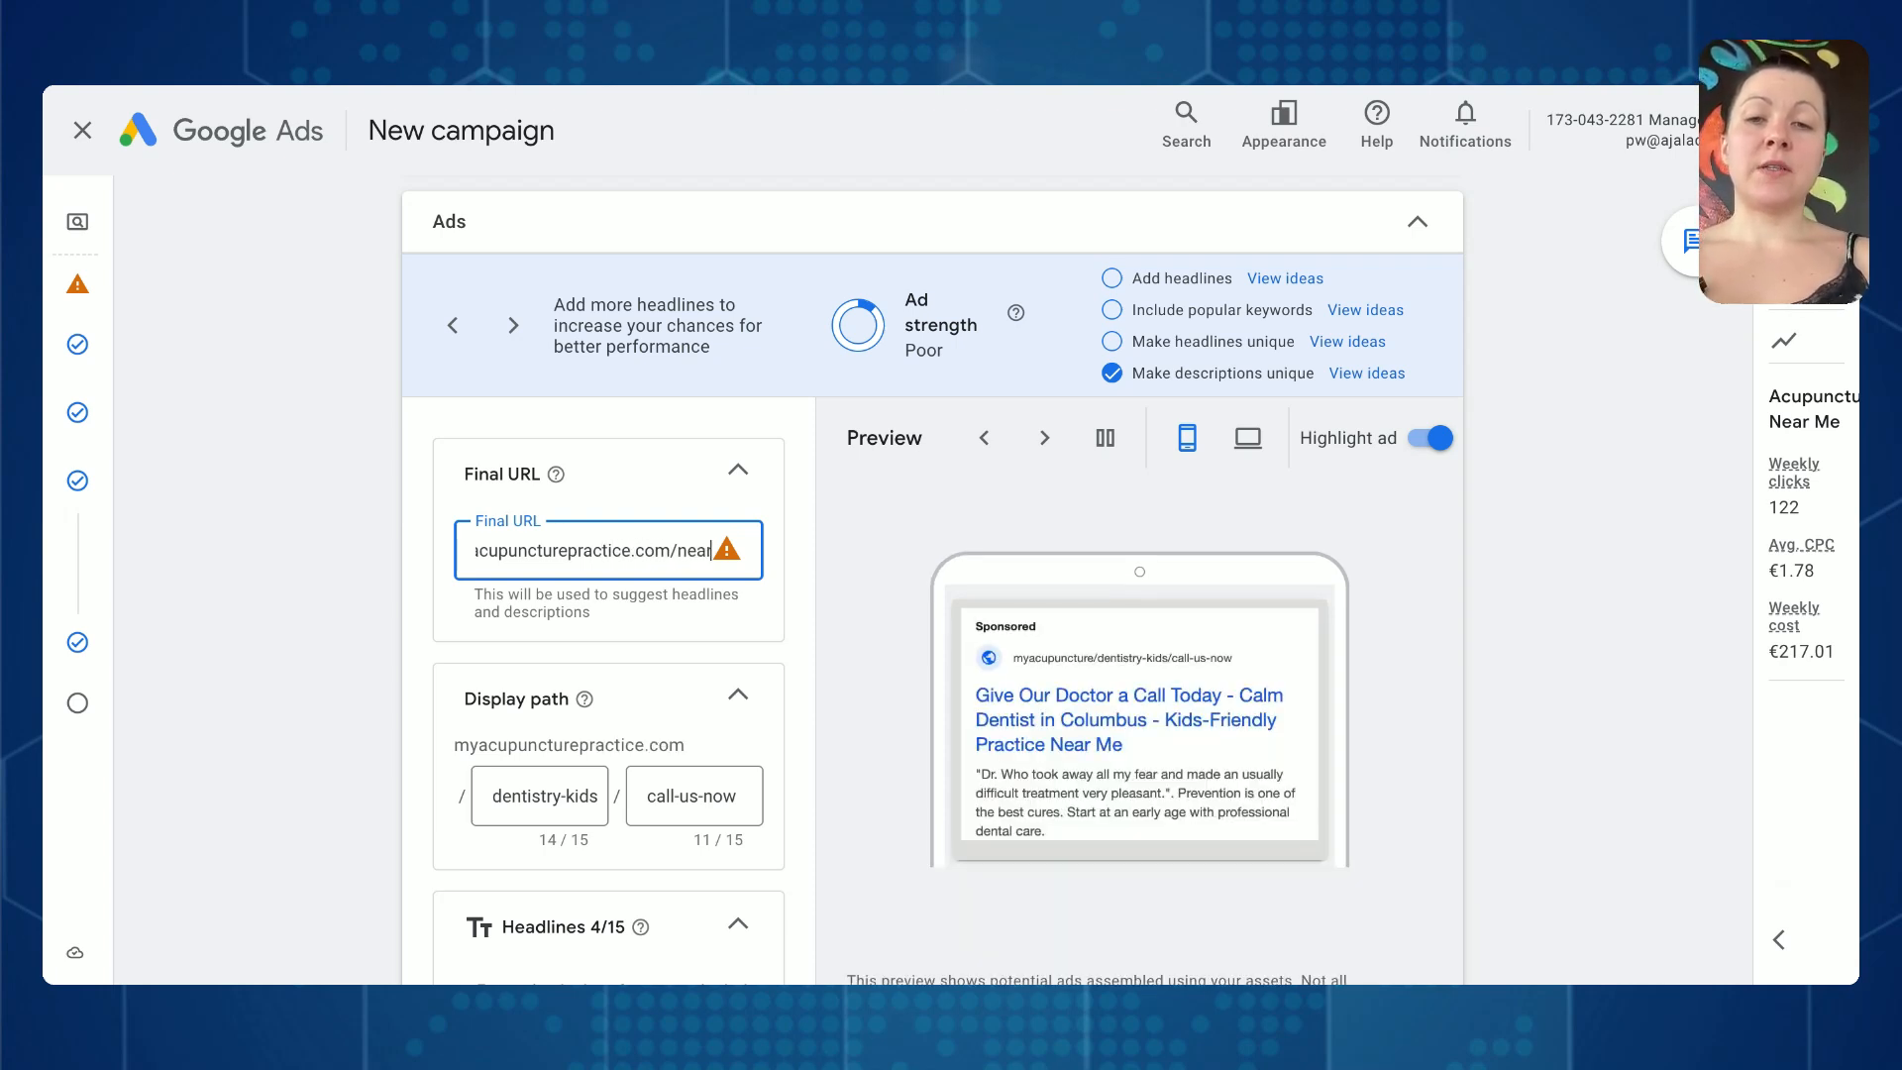
pyautogui.press('BackSpace')
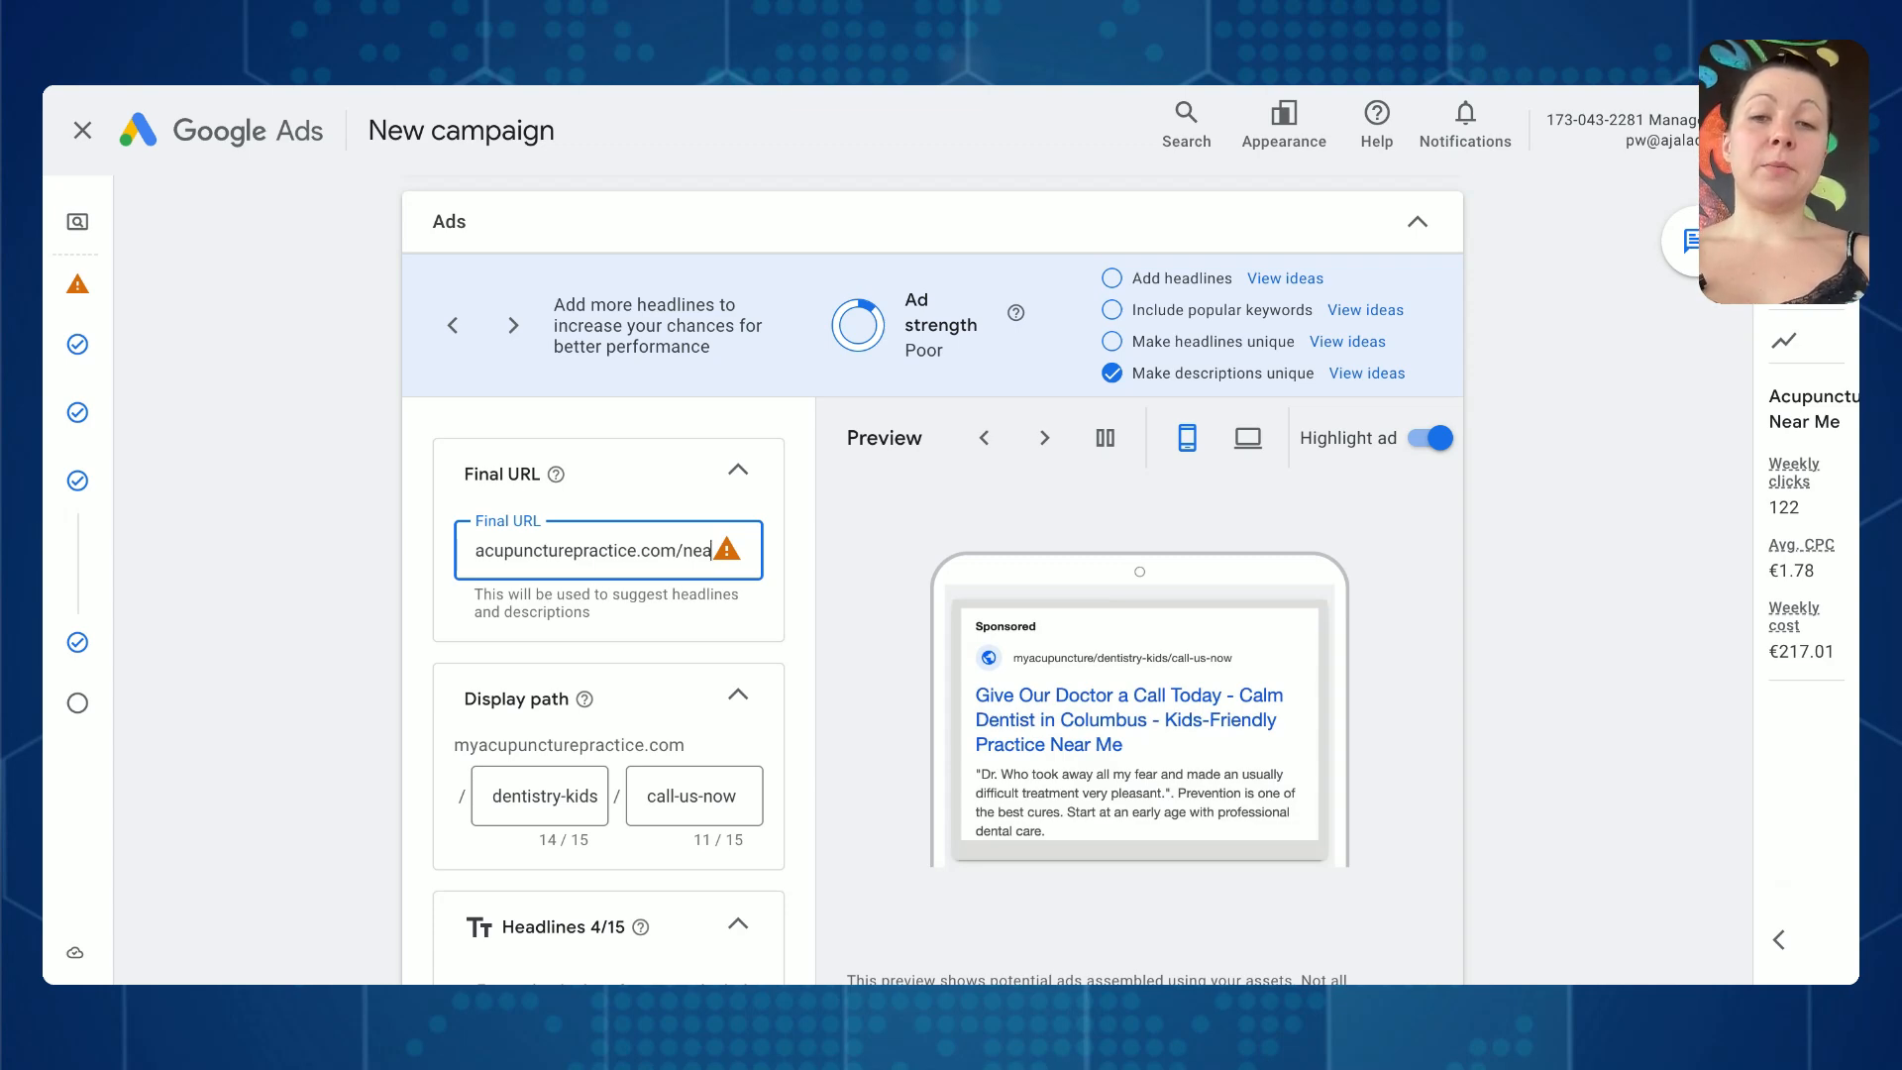
pyautogui.write('r-me')
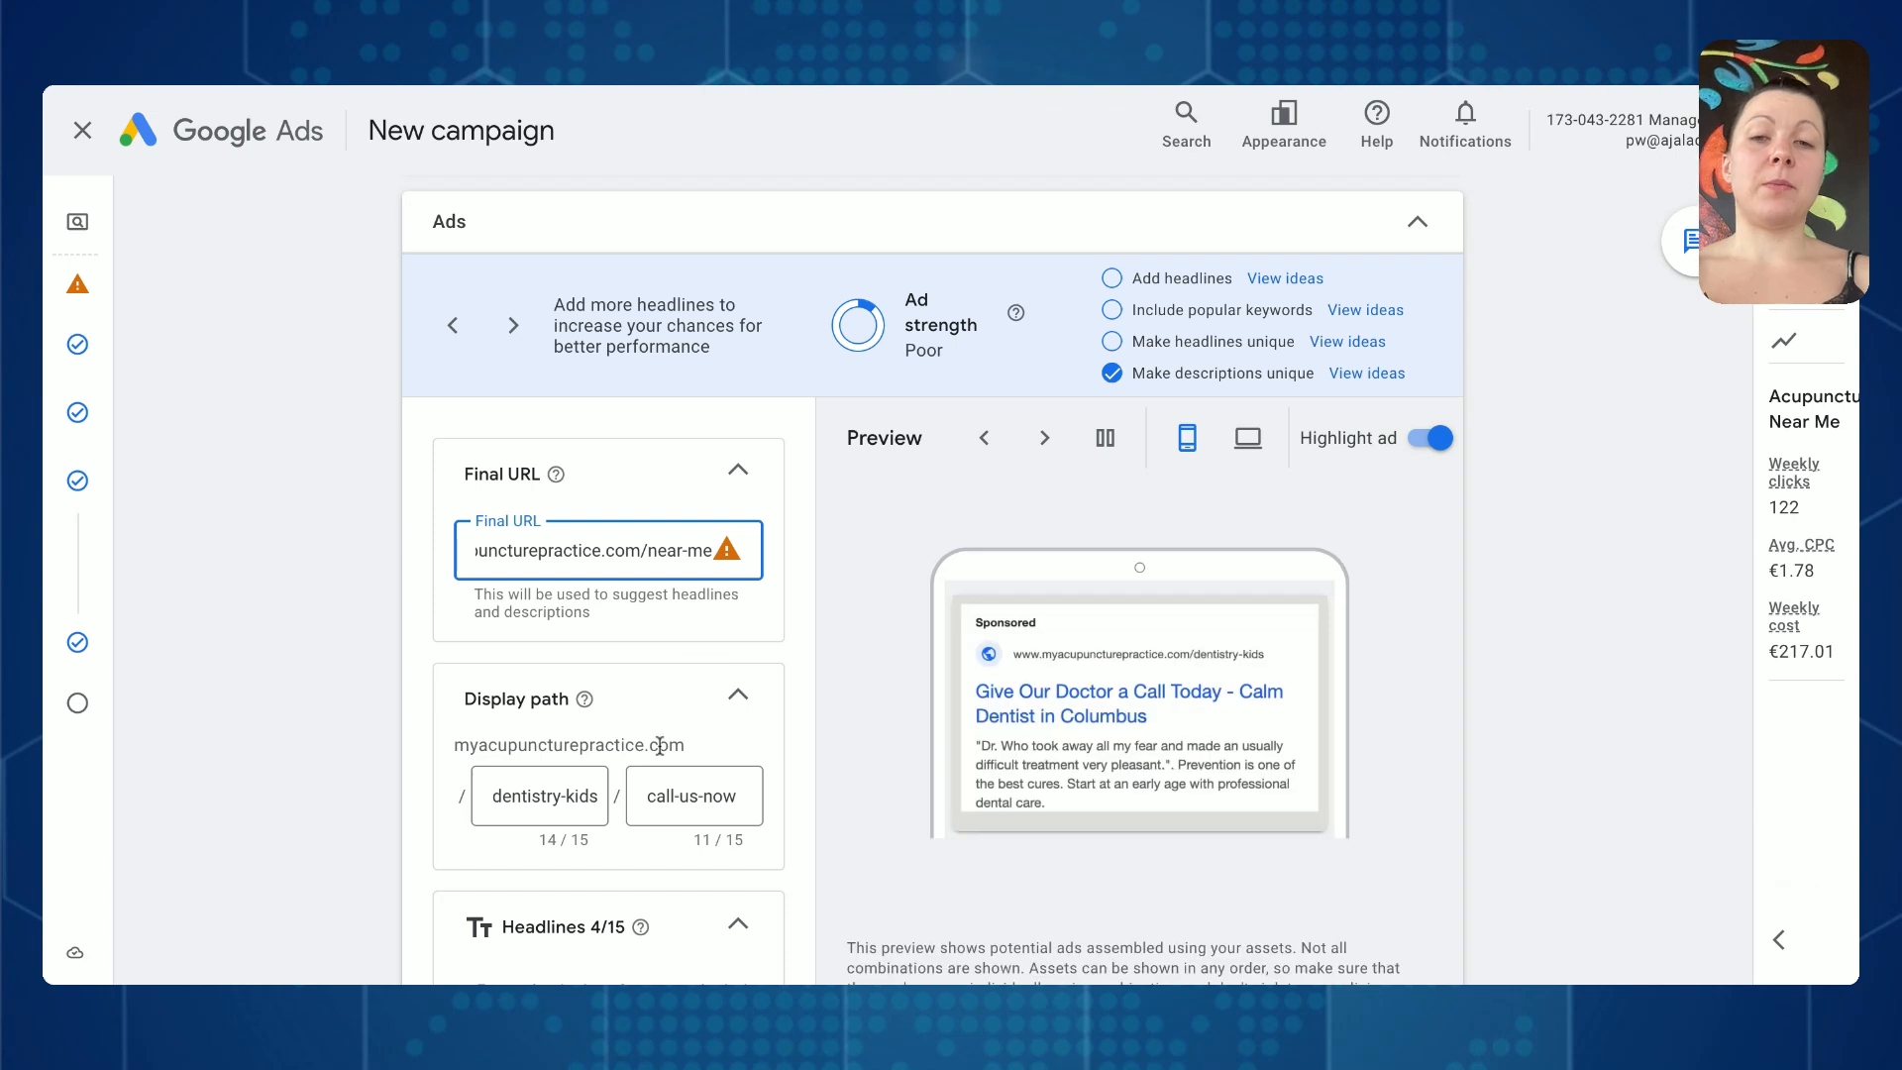
# - Replace dentistry-kids with top-rated as the first part of the ad's display path
pyautogui.scroll(-2, 697, 639)
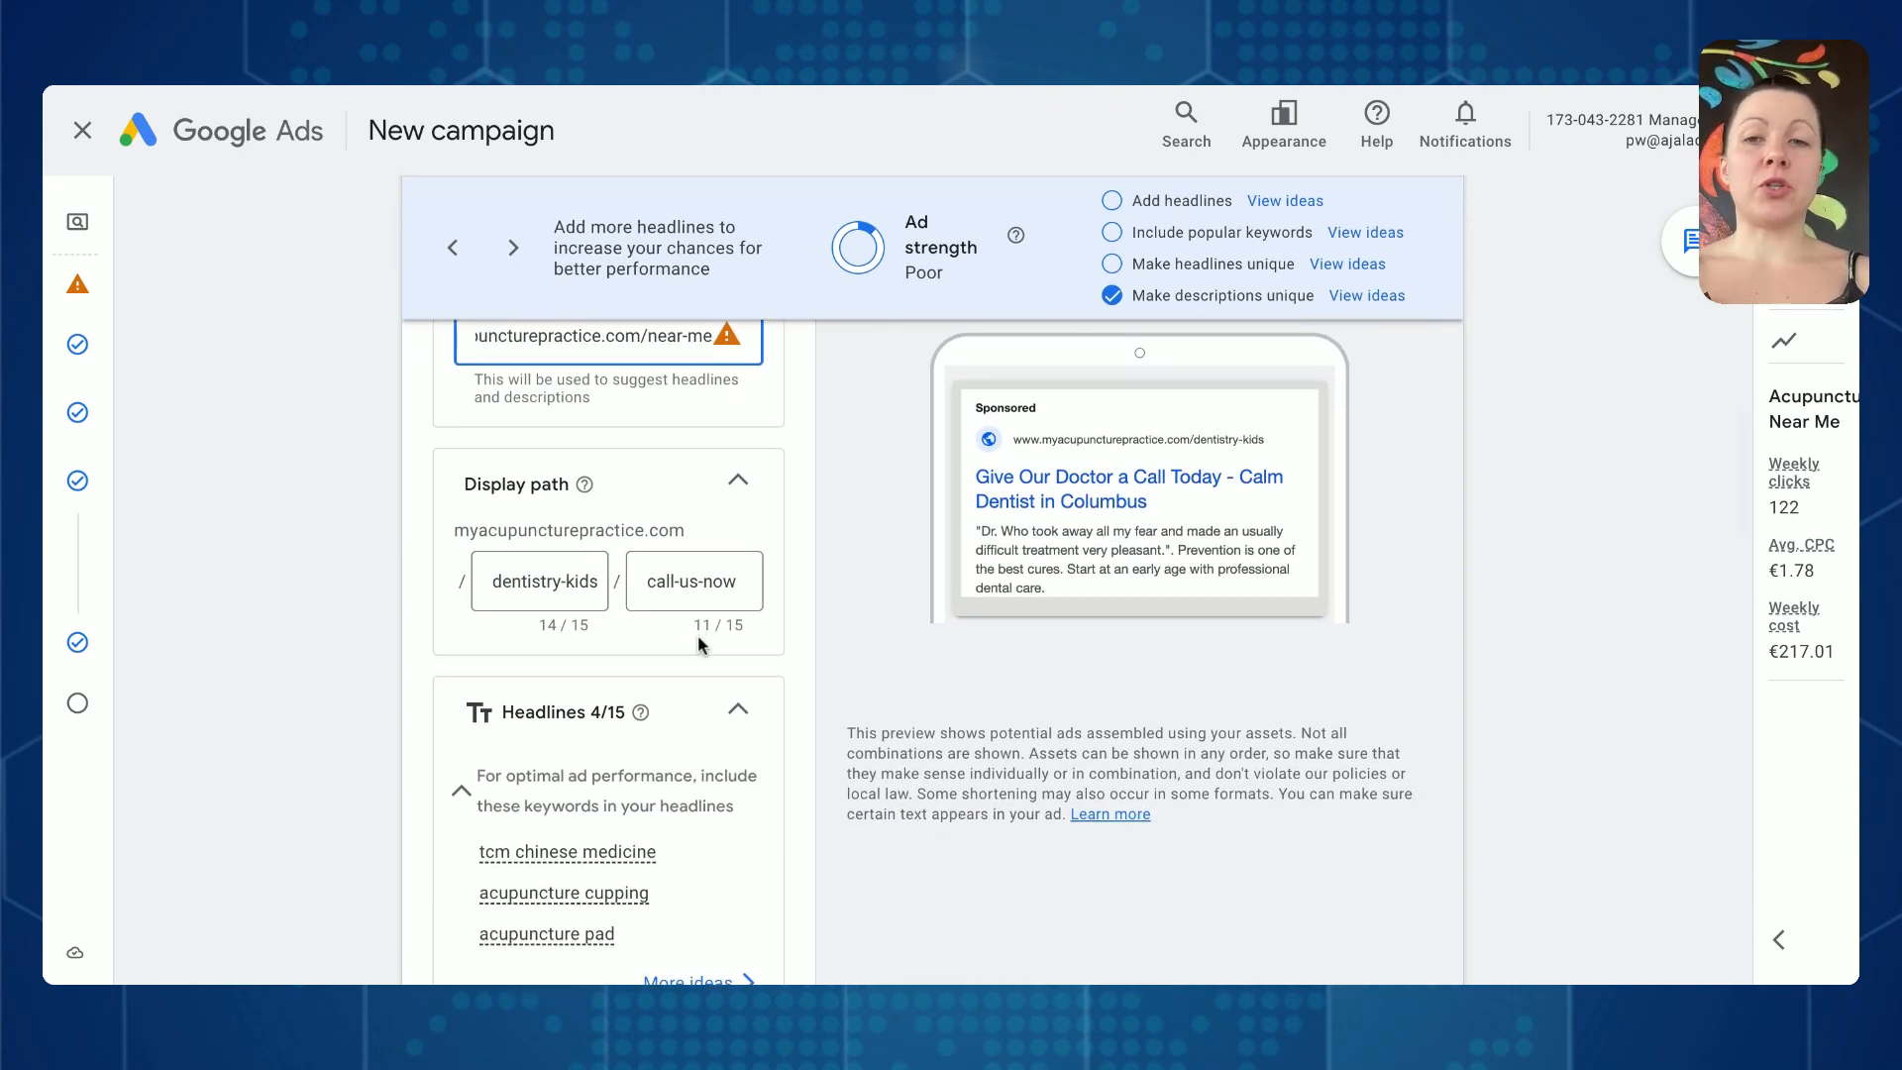
pyautogui.click(554, 582)
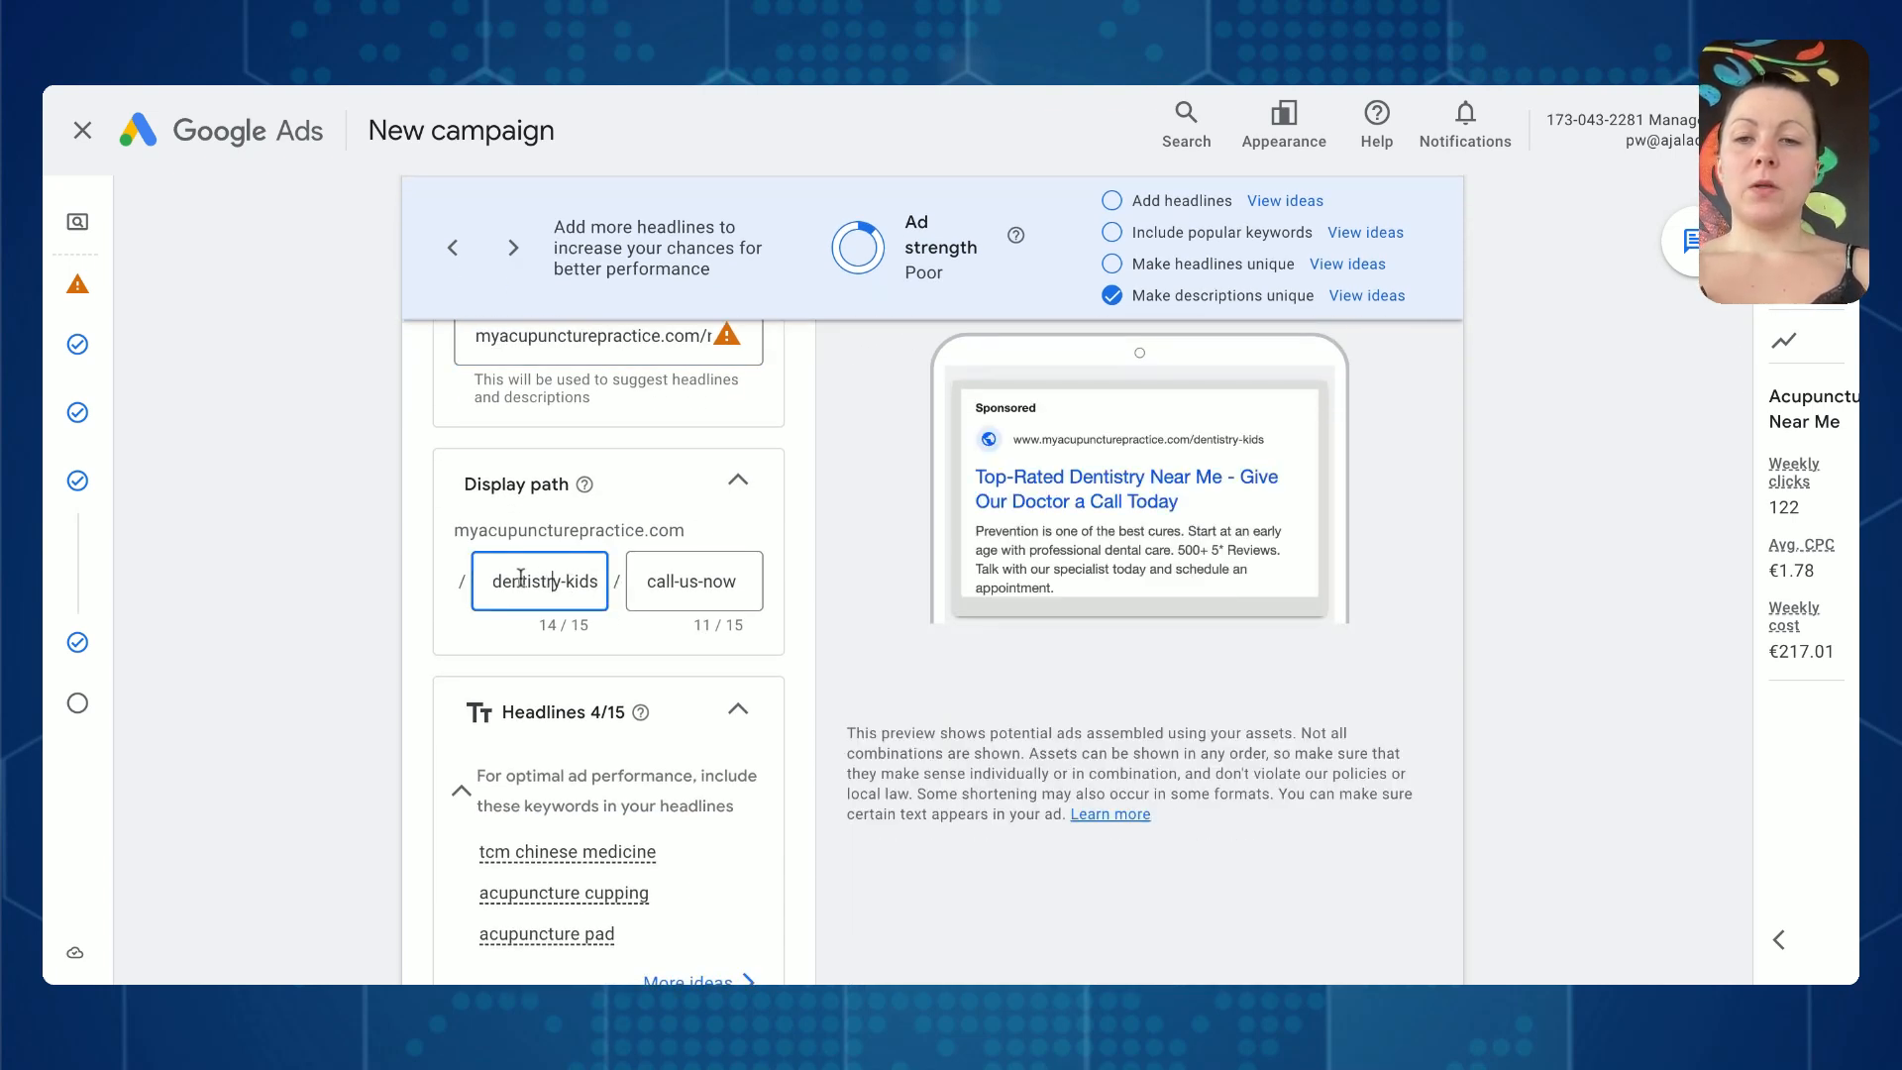
pyautogui.moveTo(492, 579); pyautogui.dragTo(733, 619)
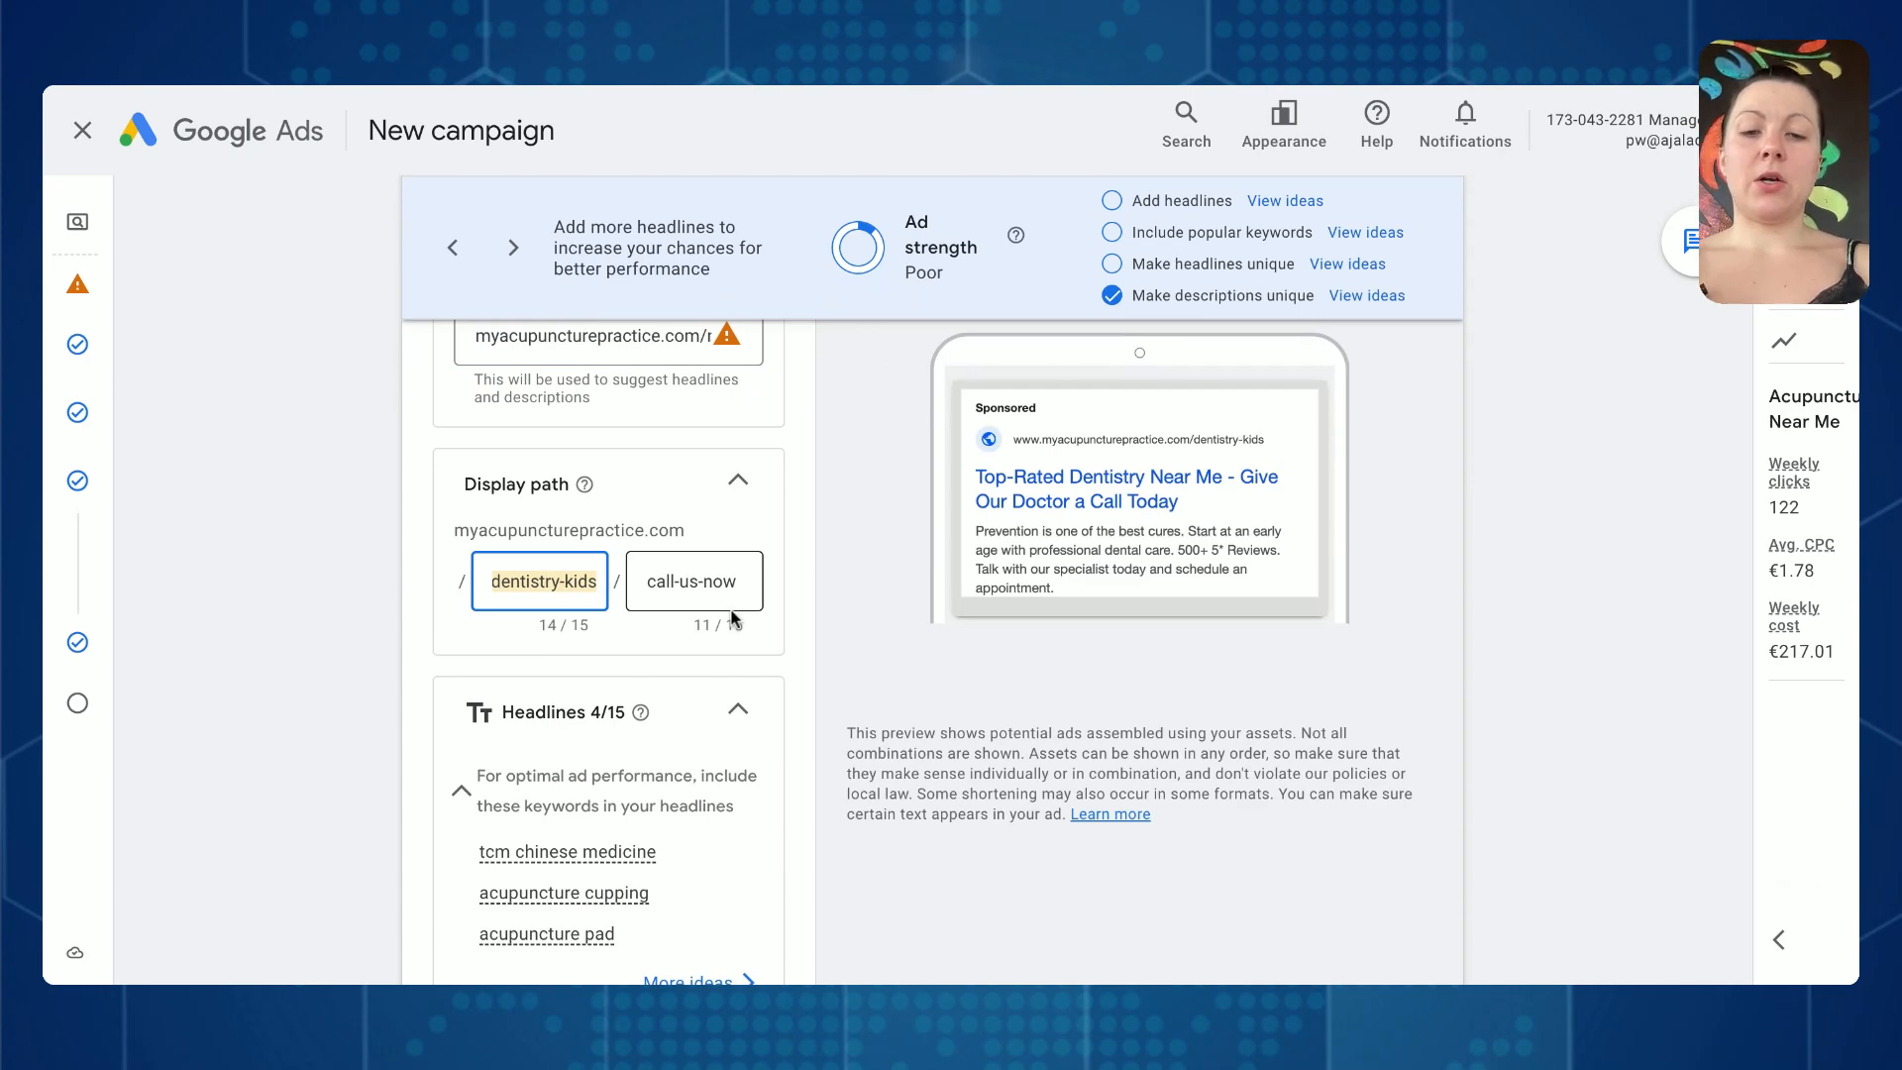
pyautogui.write('top-rated')
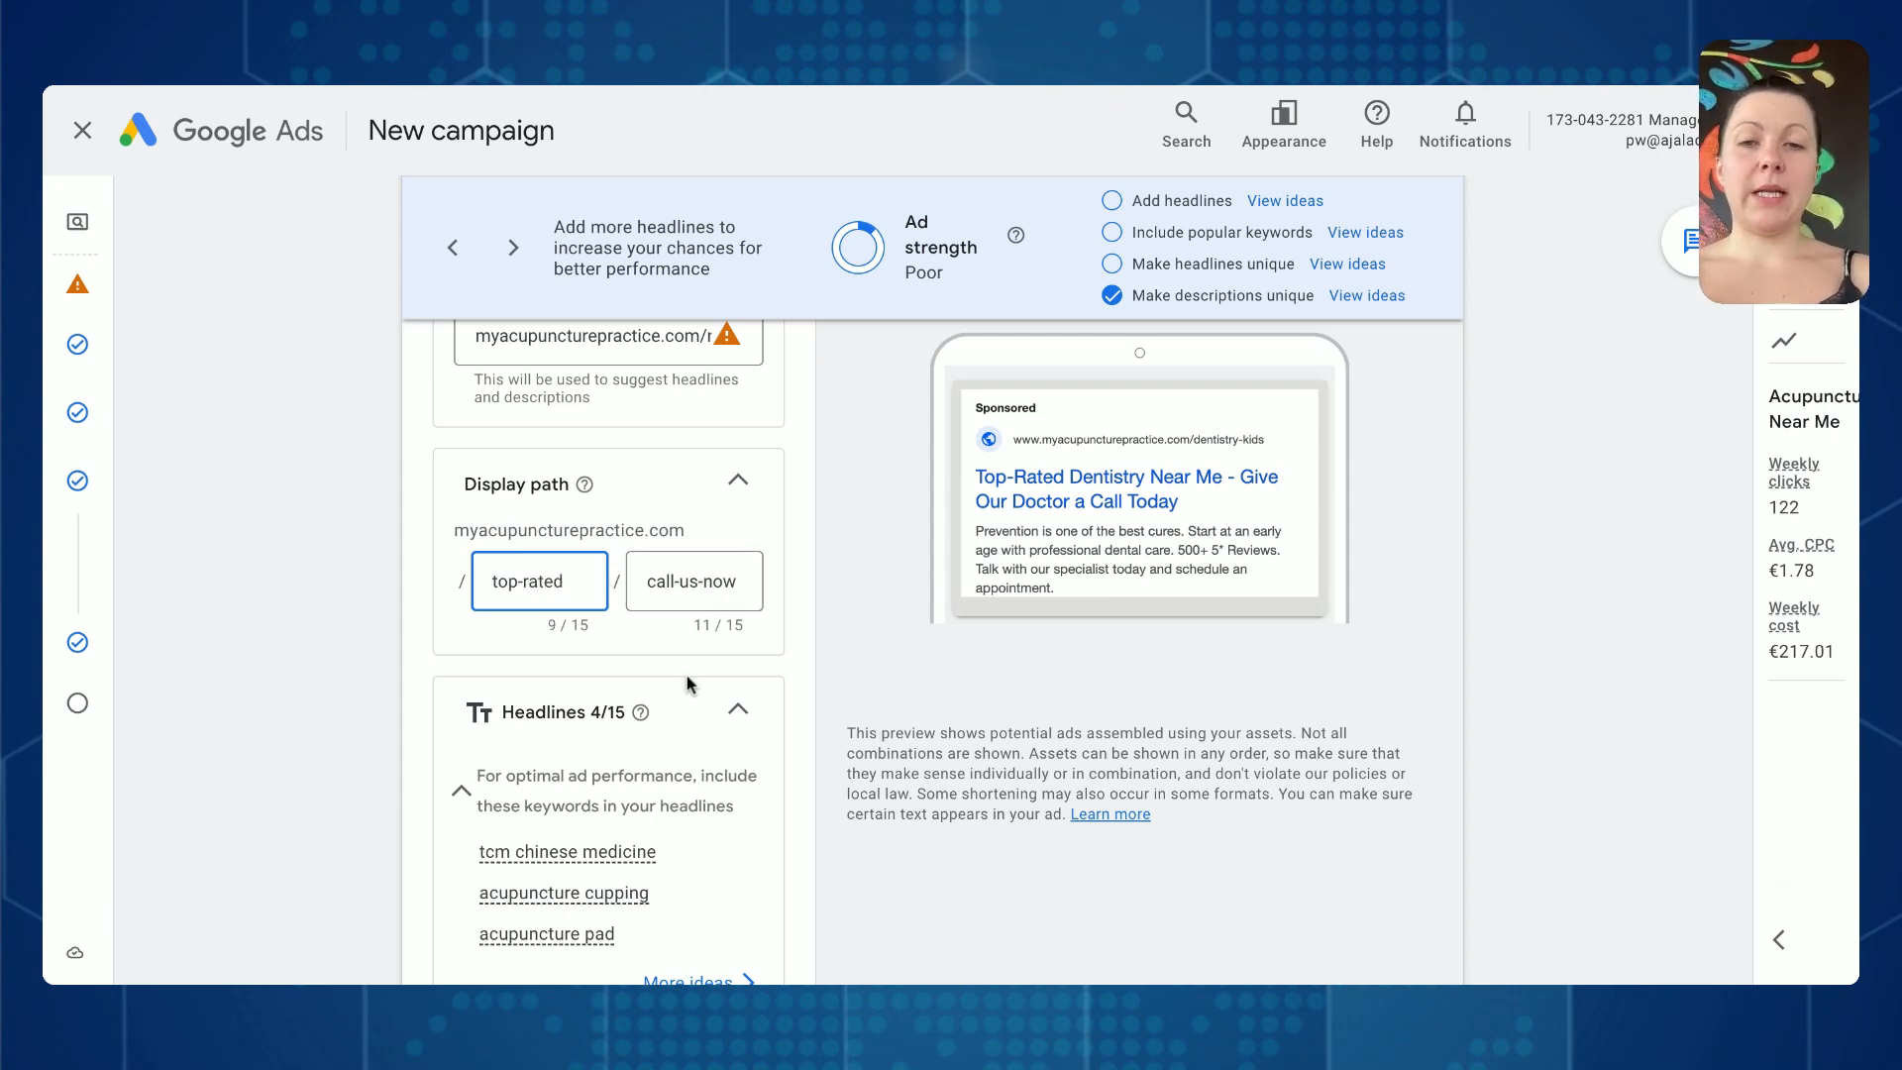
# - Review the ad's filled-in headlines, from Top-Rated Acupuncture Near Me through Get Pain Relief Today
pyautogui.scroll(-2, 690, 684)
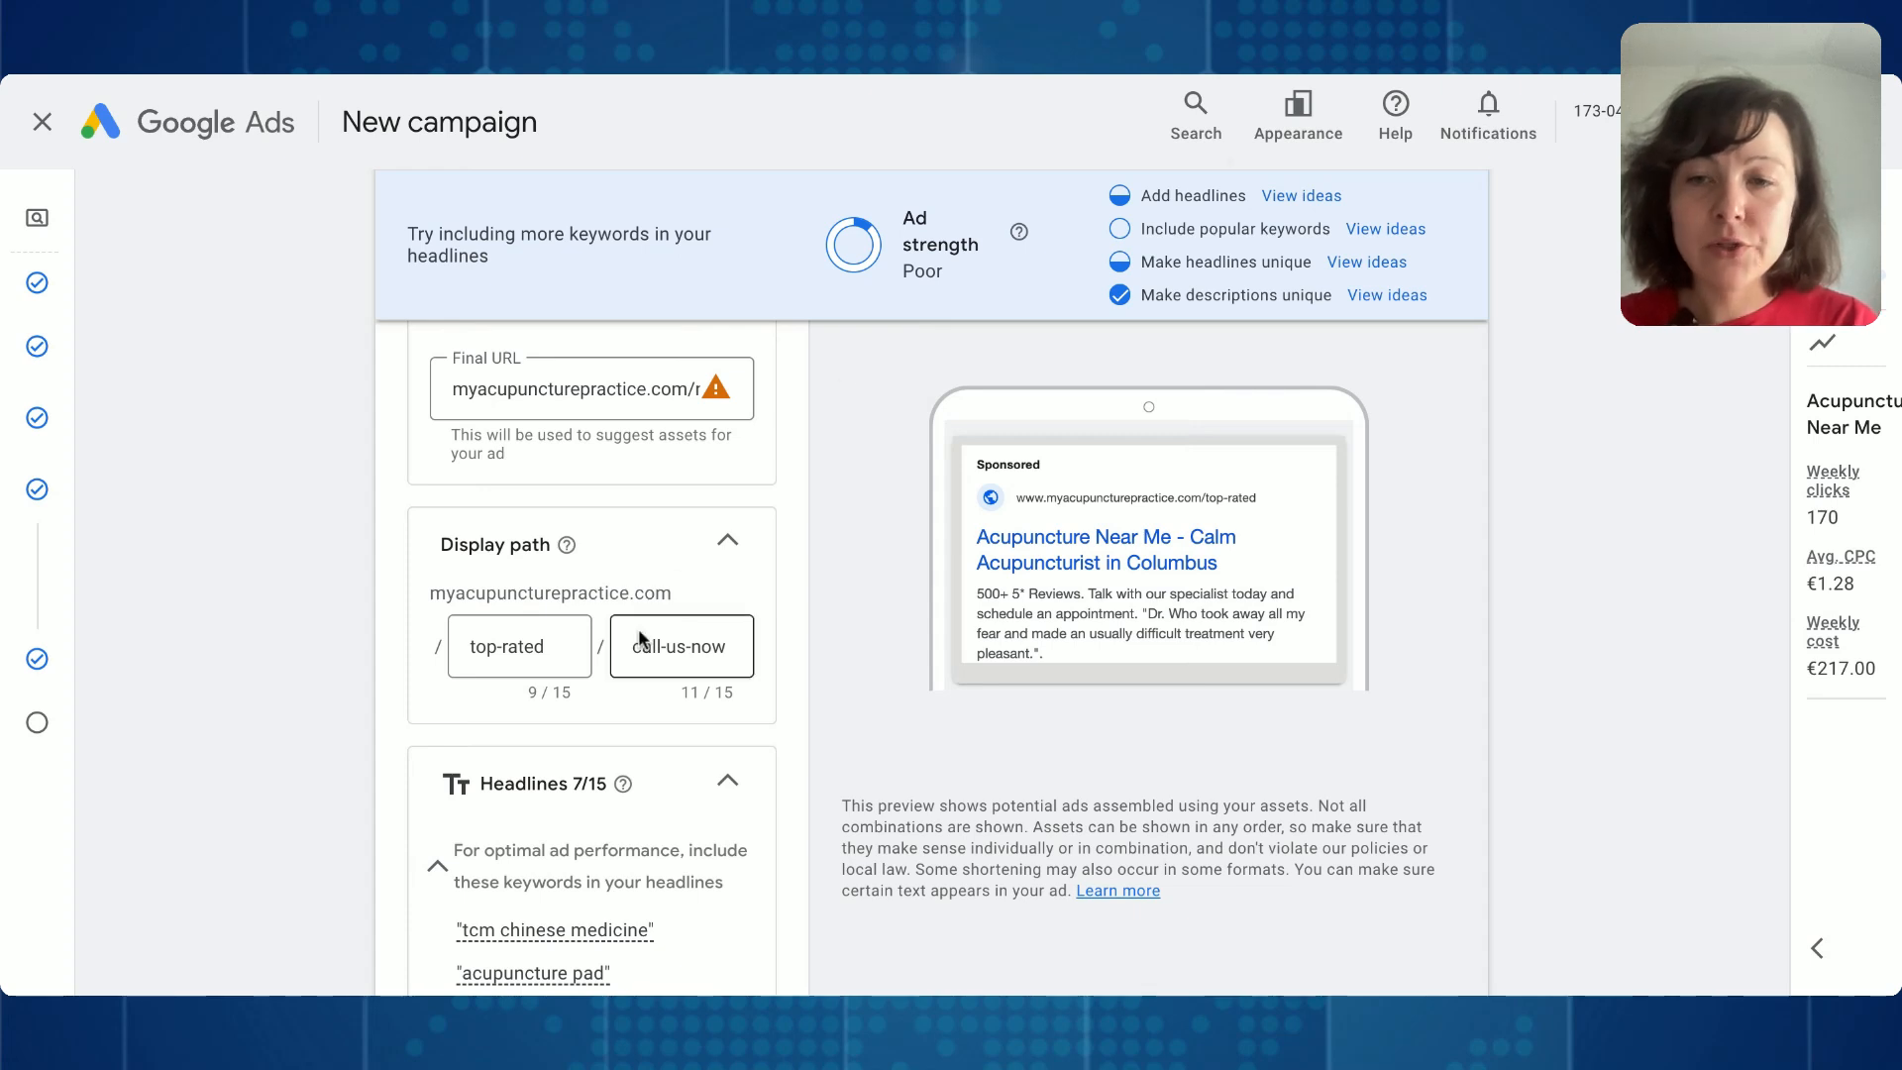
pyautogui.scroll(-5, 638, 639)
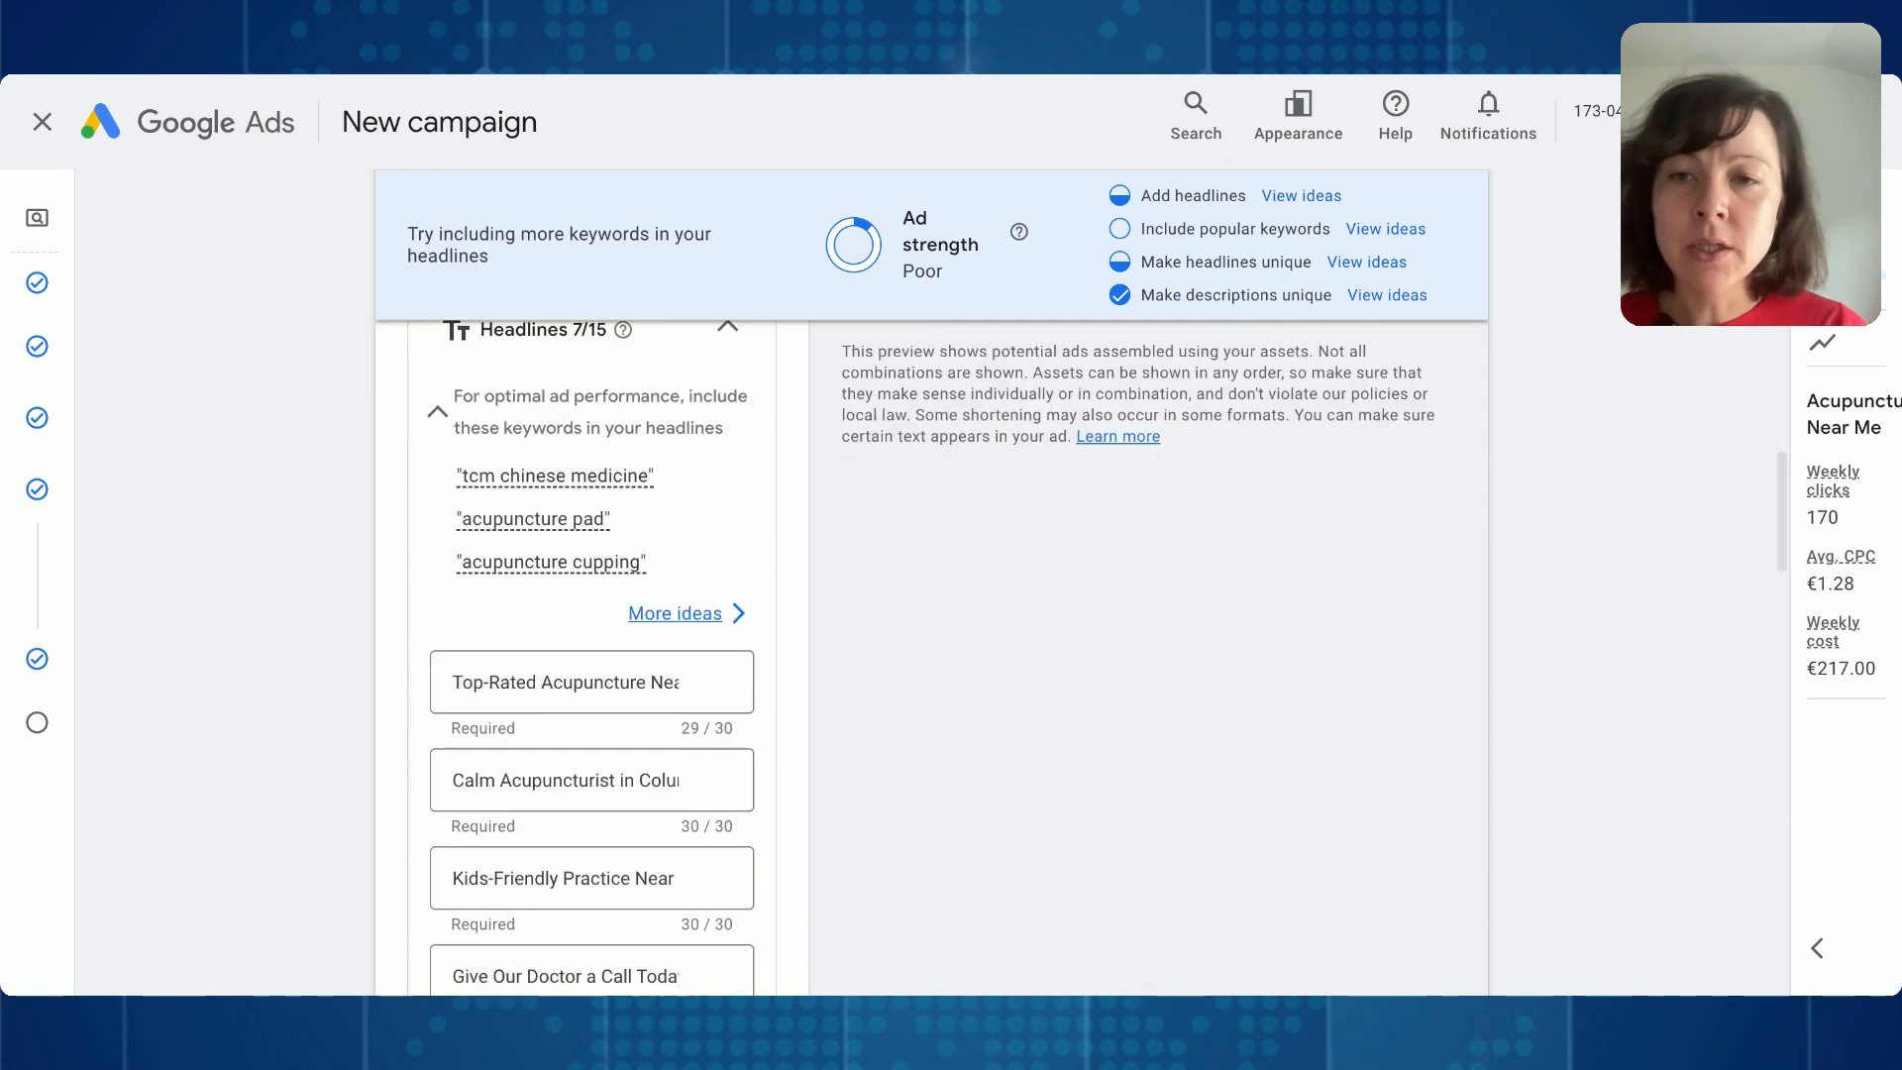
pyautogui.scroll(-1, 594, 566)
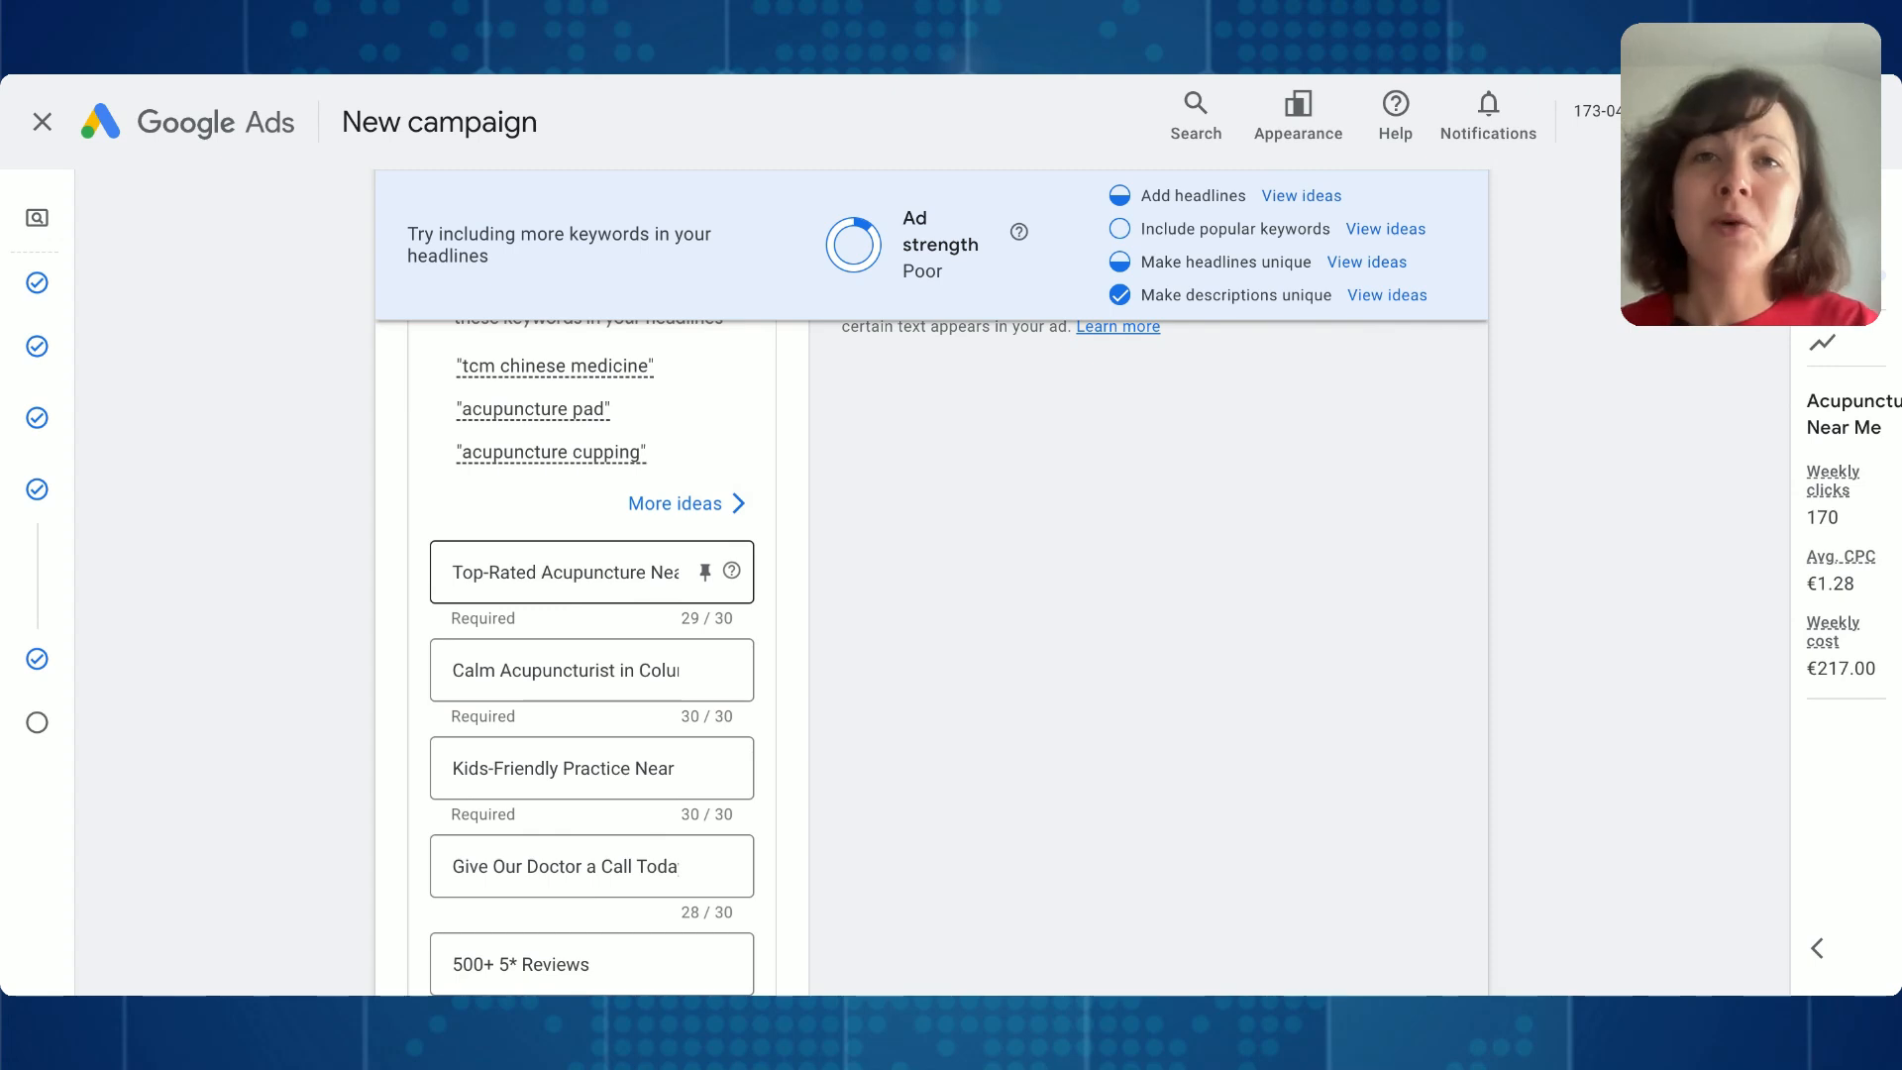
pyautogui.scroll(-3, 546, 507)
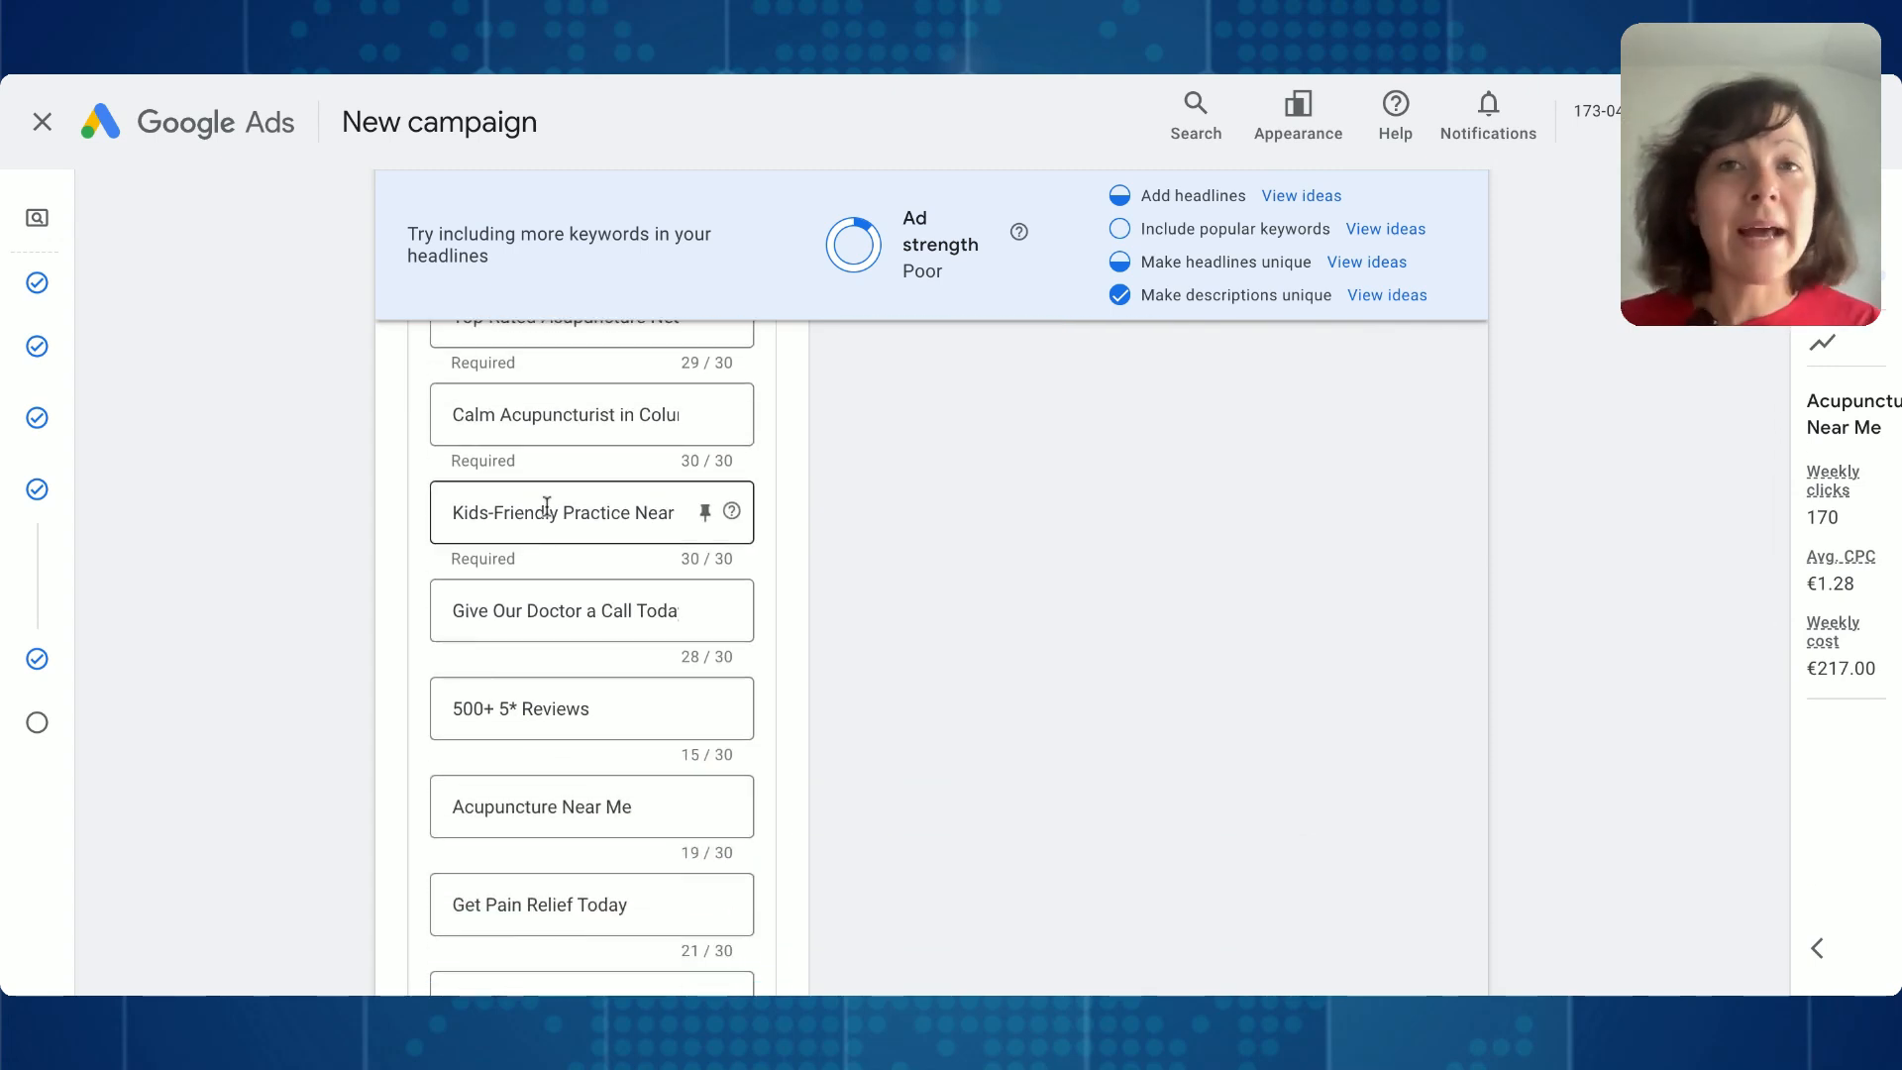
pyautogui.scroll(3, 637, 603)
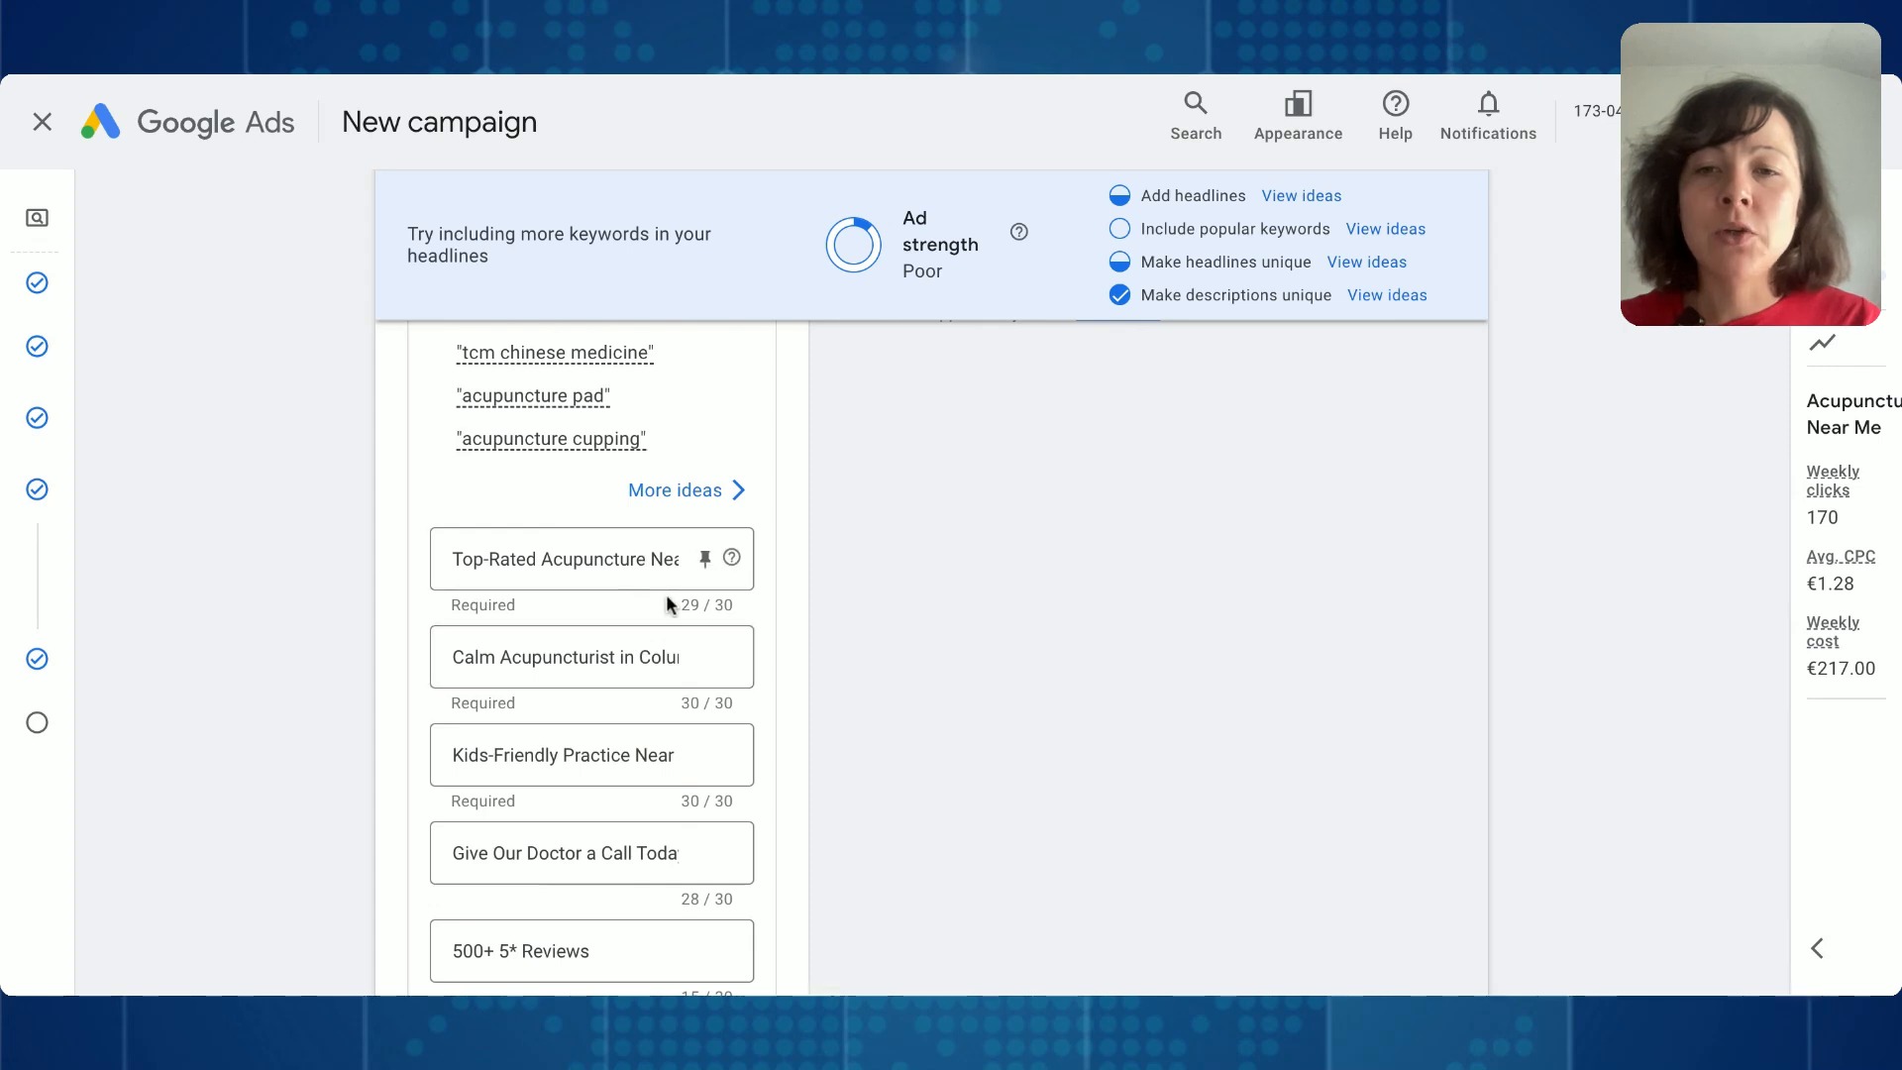
pyautogui.click(743, 602)
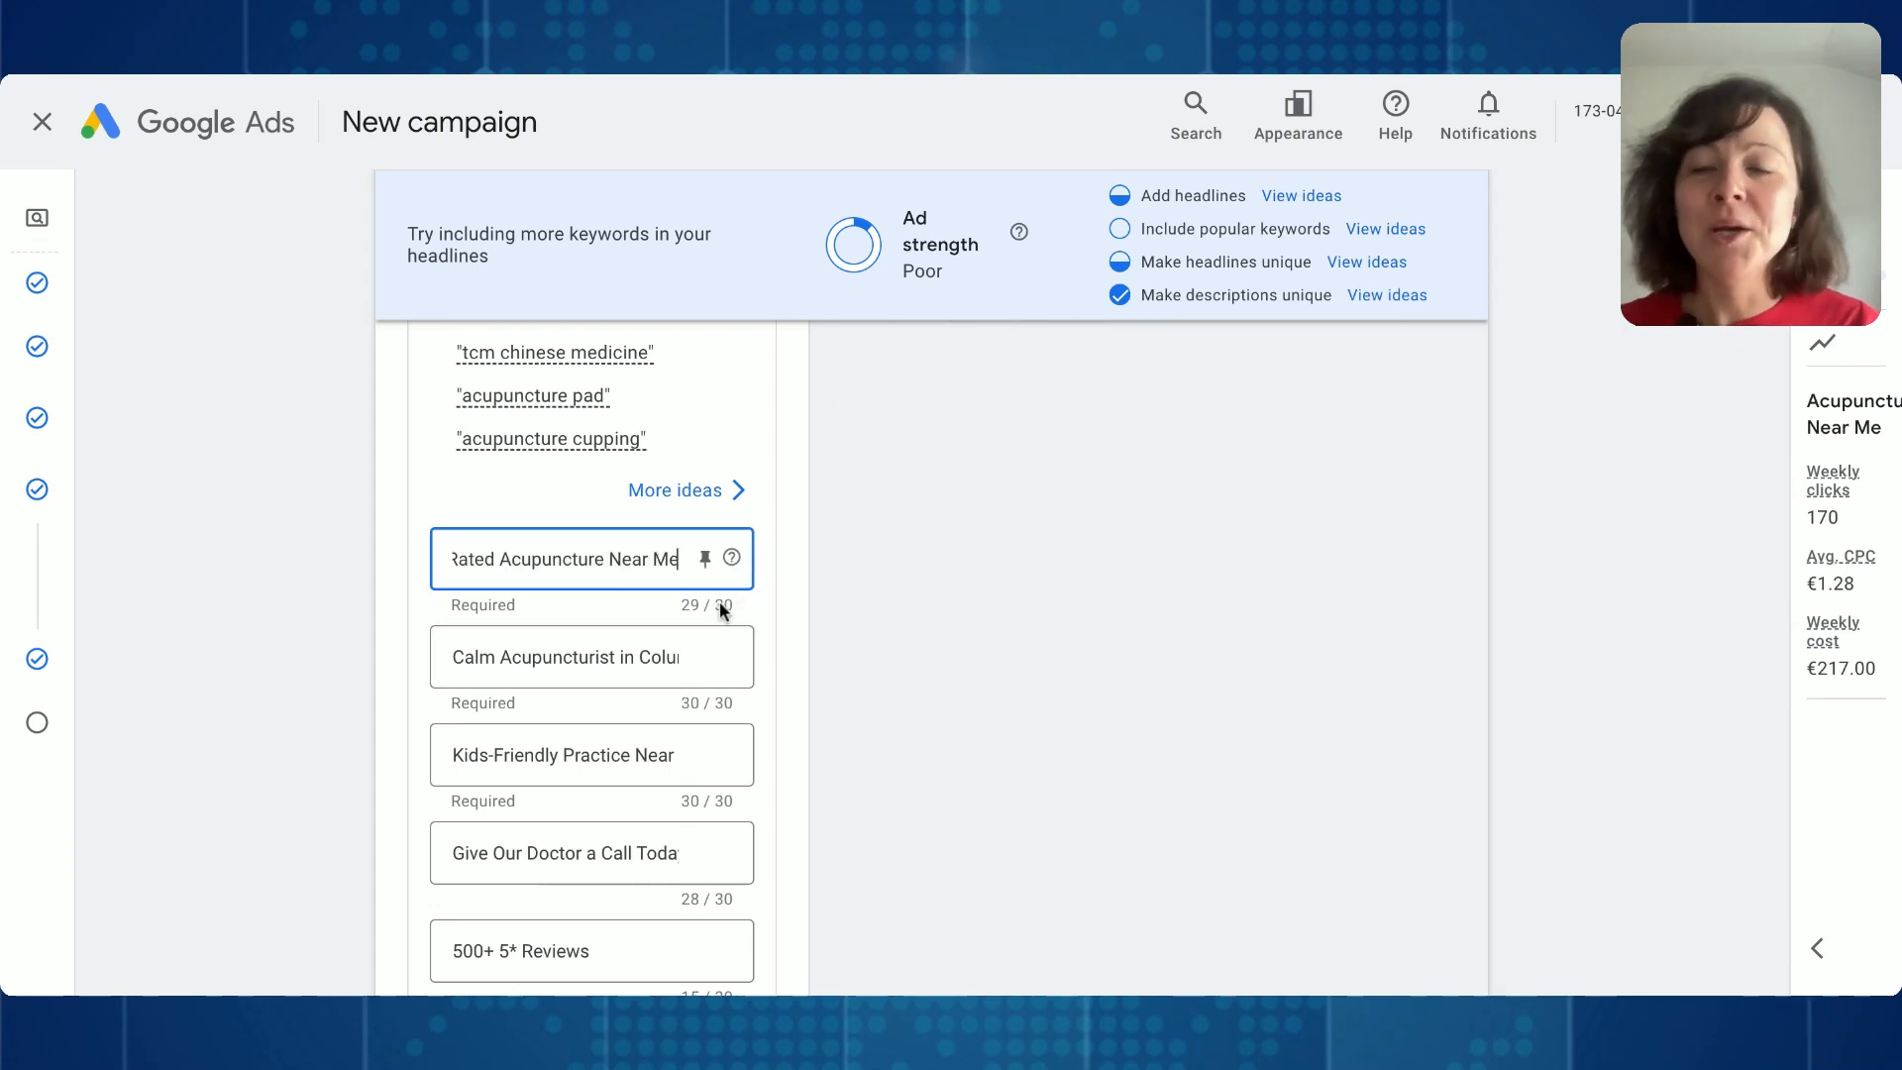
pyautogui.scroll(-1, 753, 585)
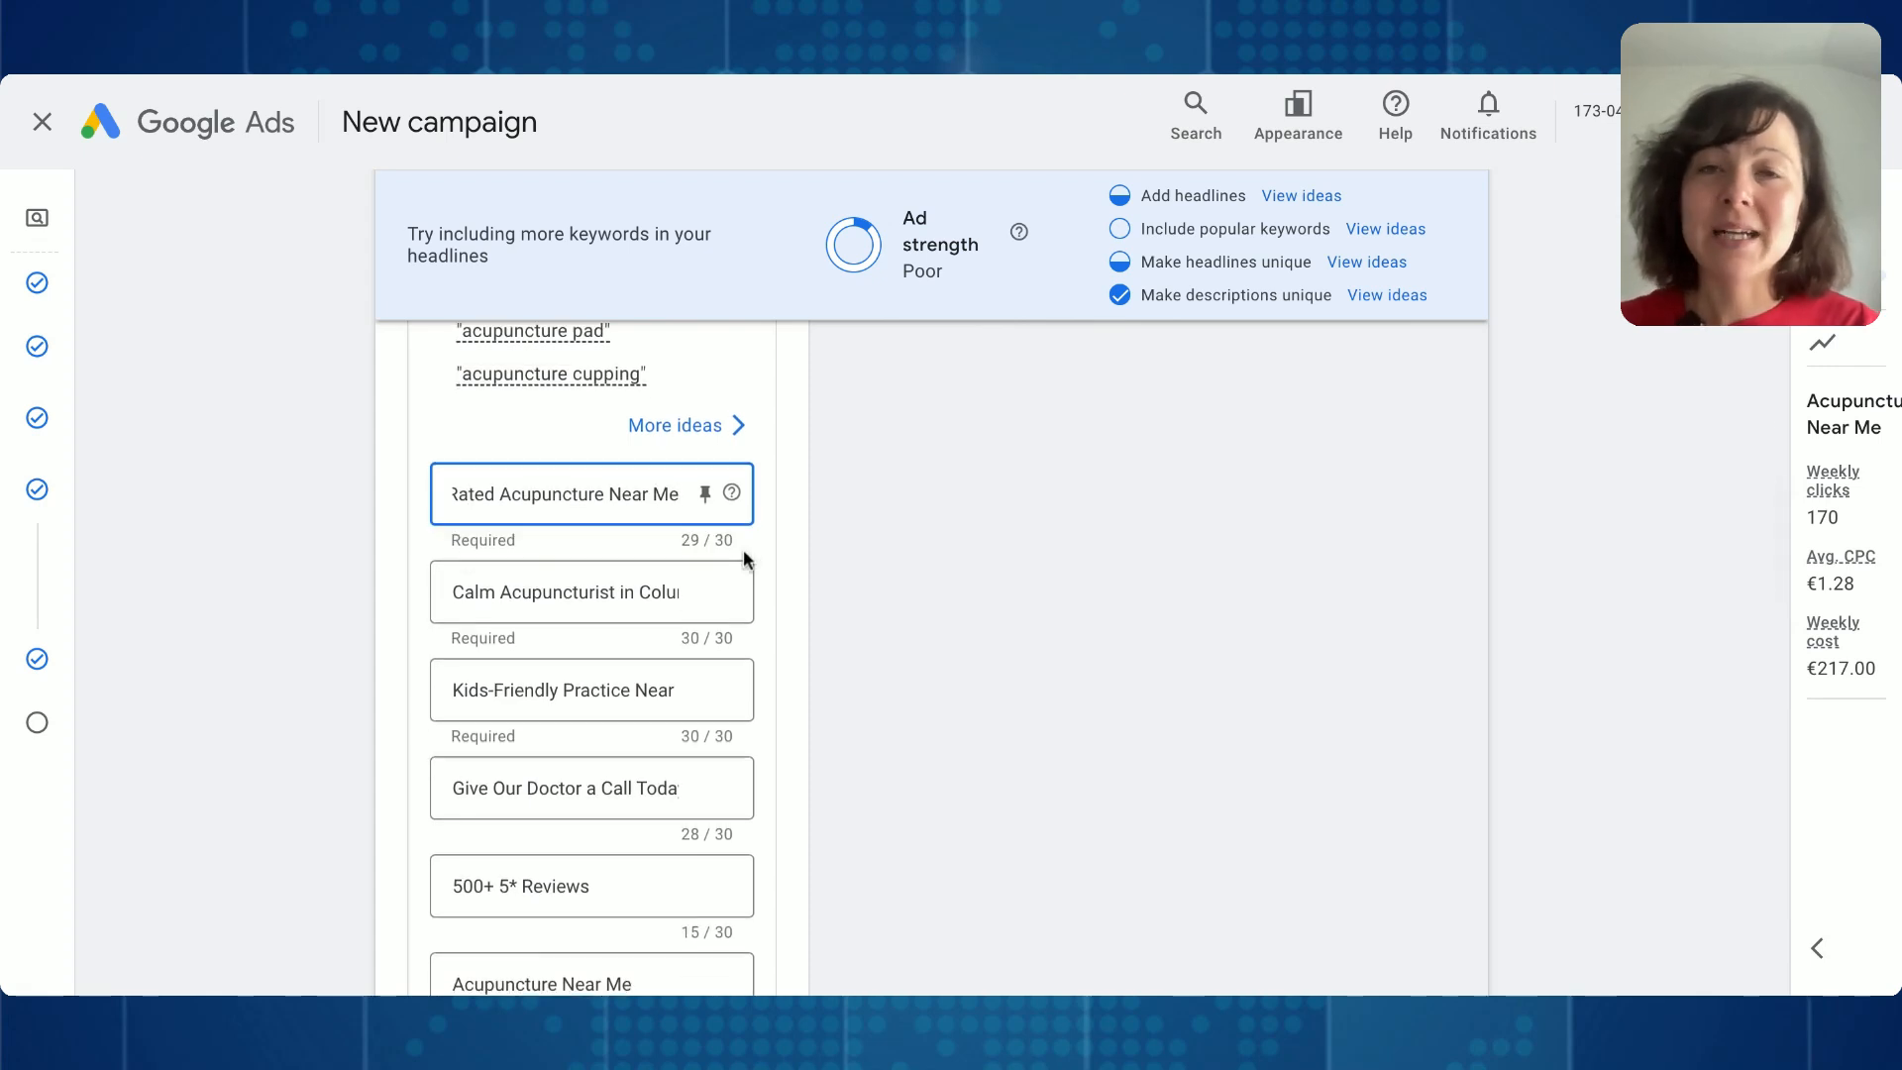
pyautogui.click(547, 620)
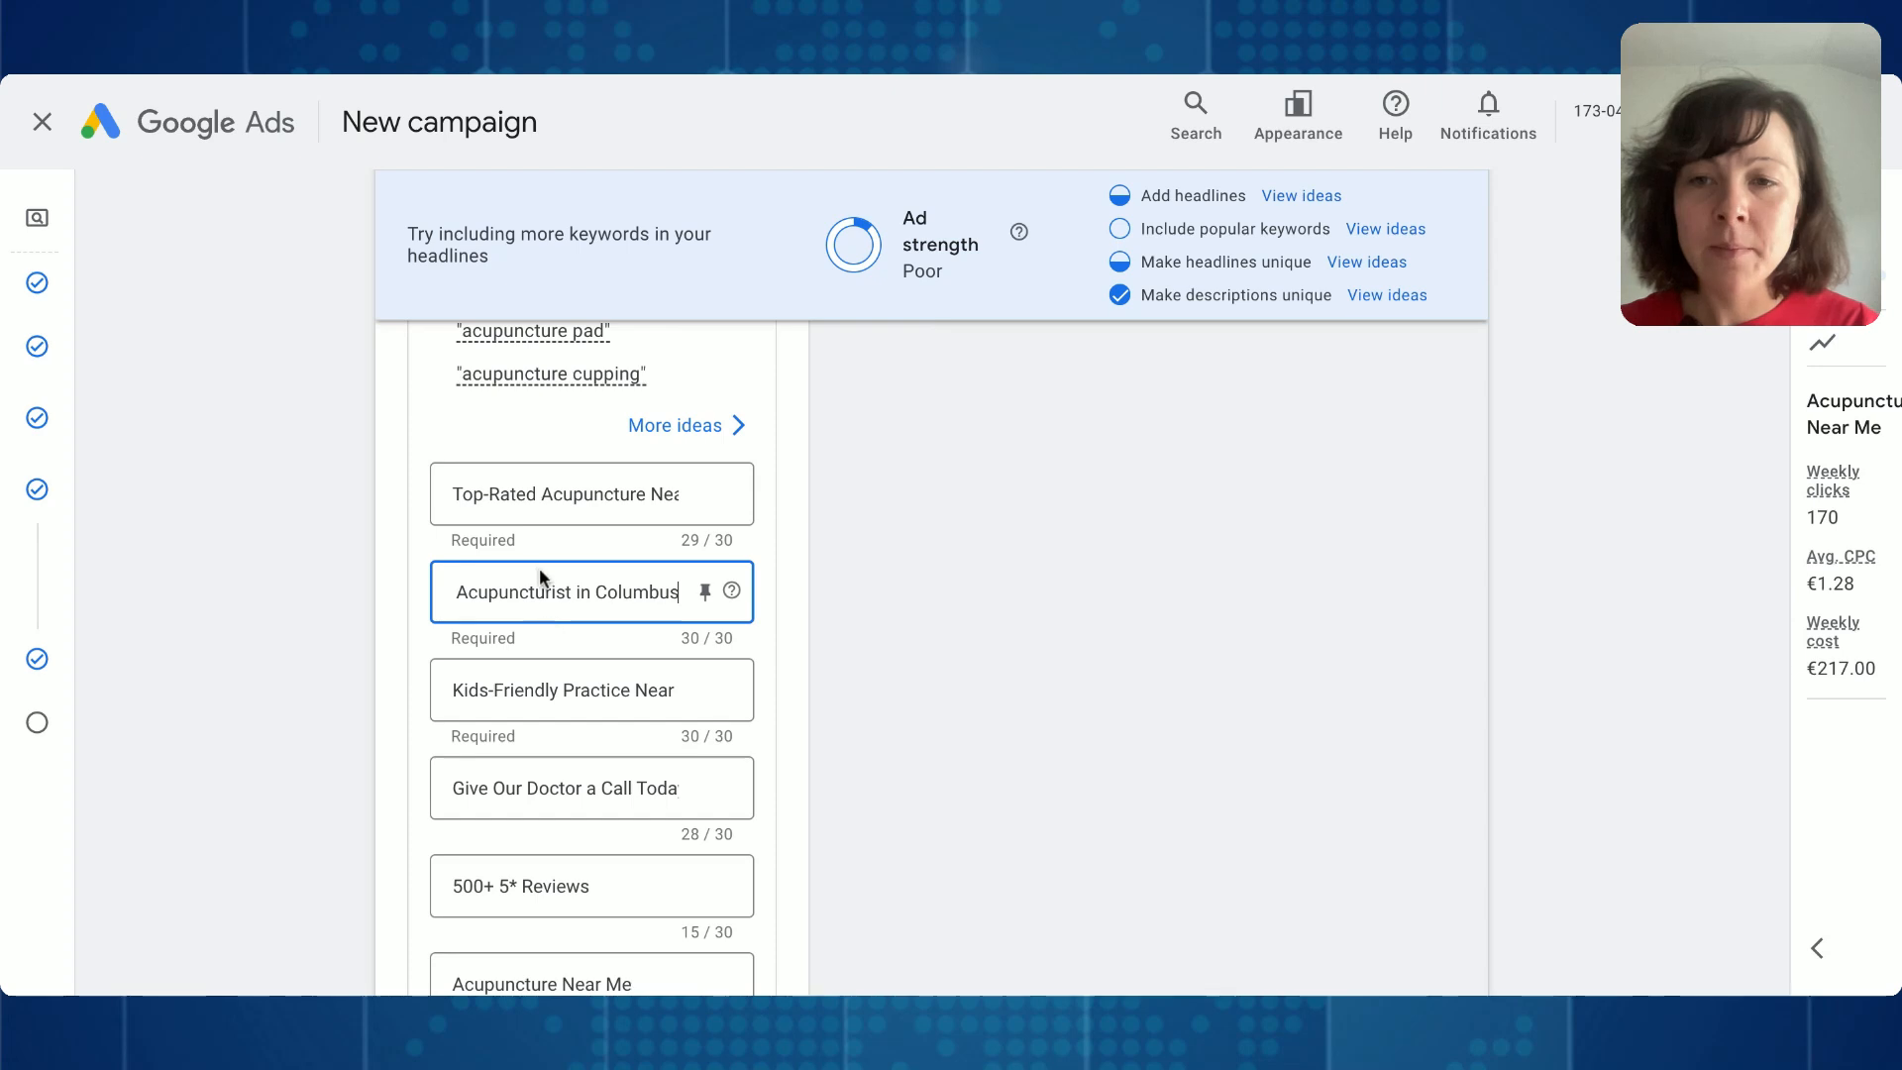
pyautogui.scroll(-1, 593, 689)
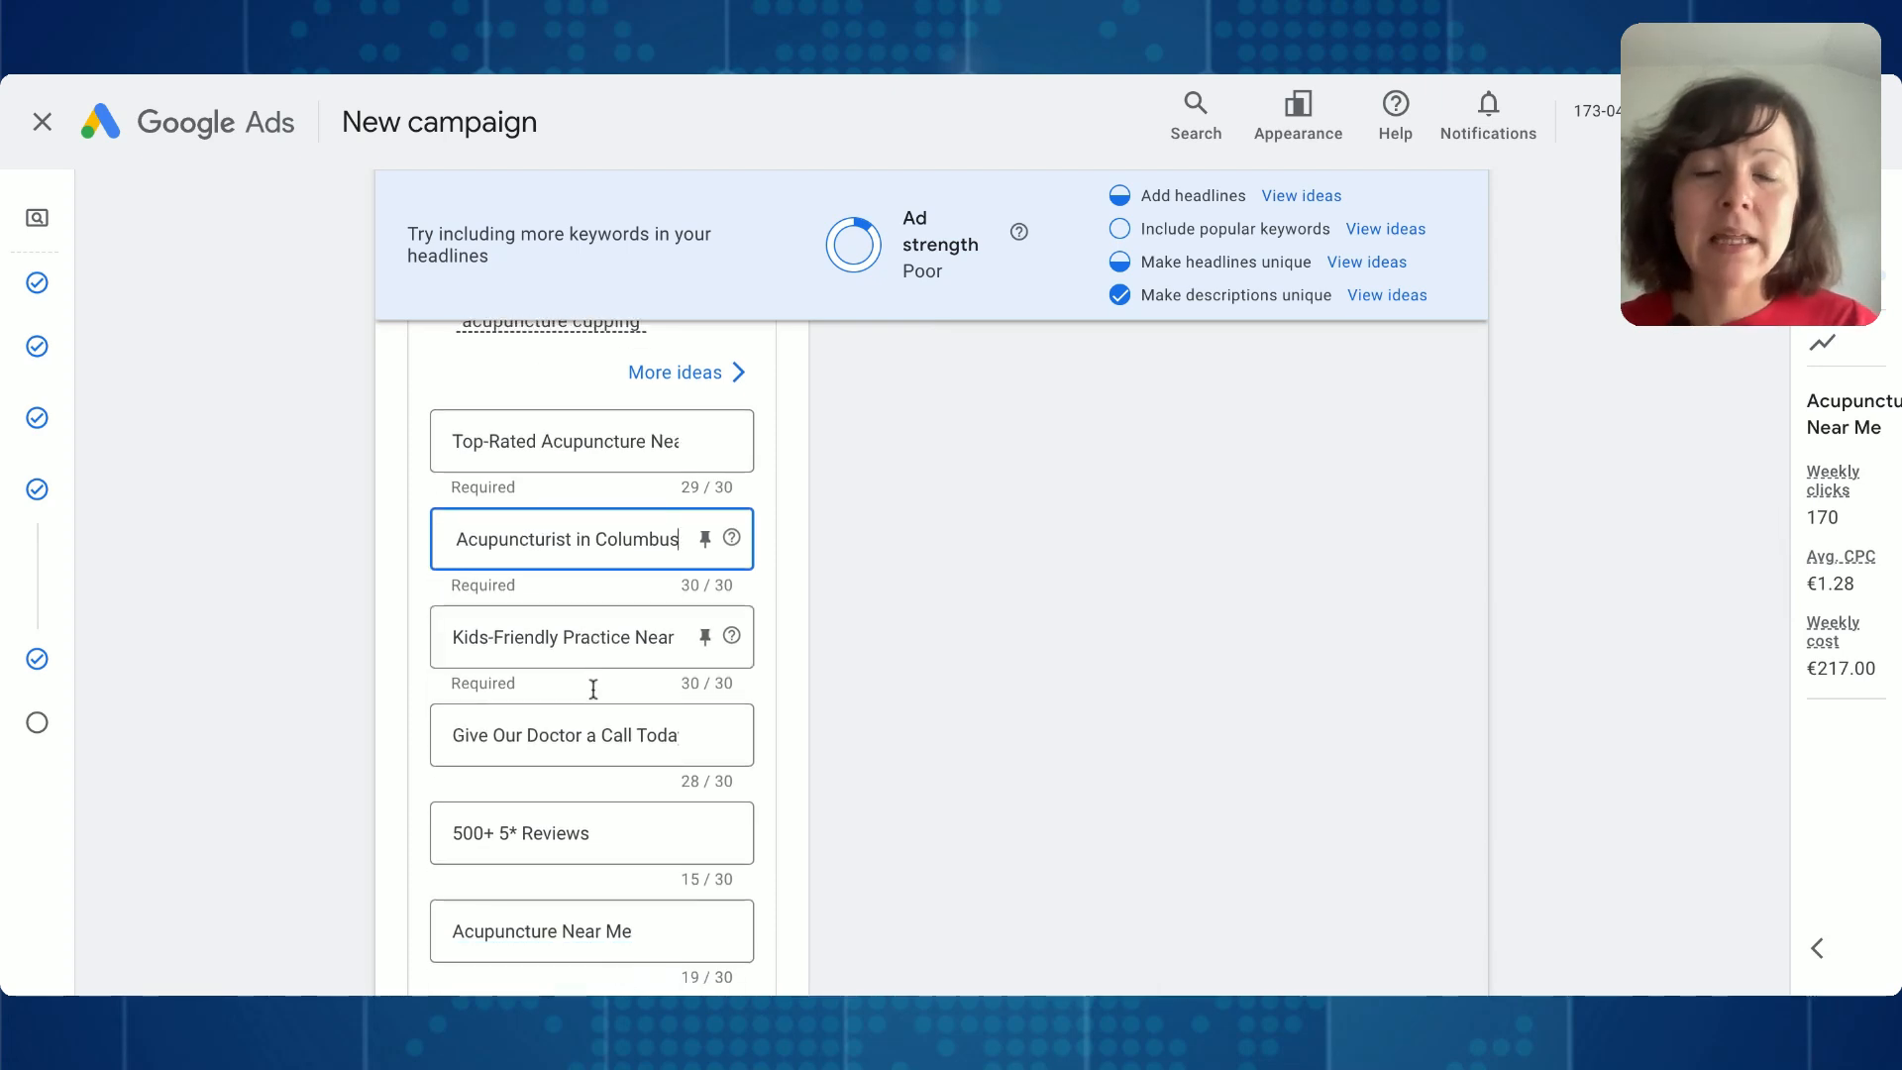
pyautogui.scroll(-5, 595, 693)
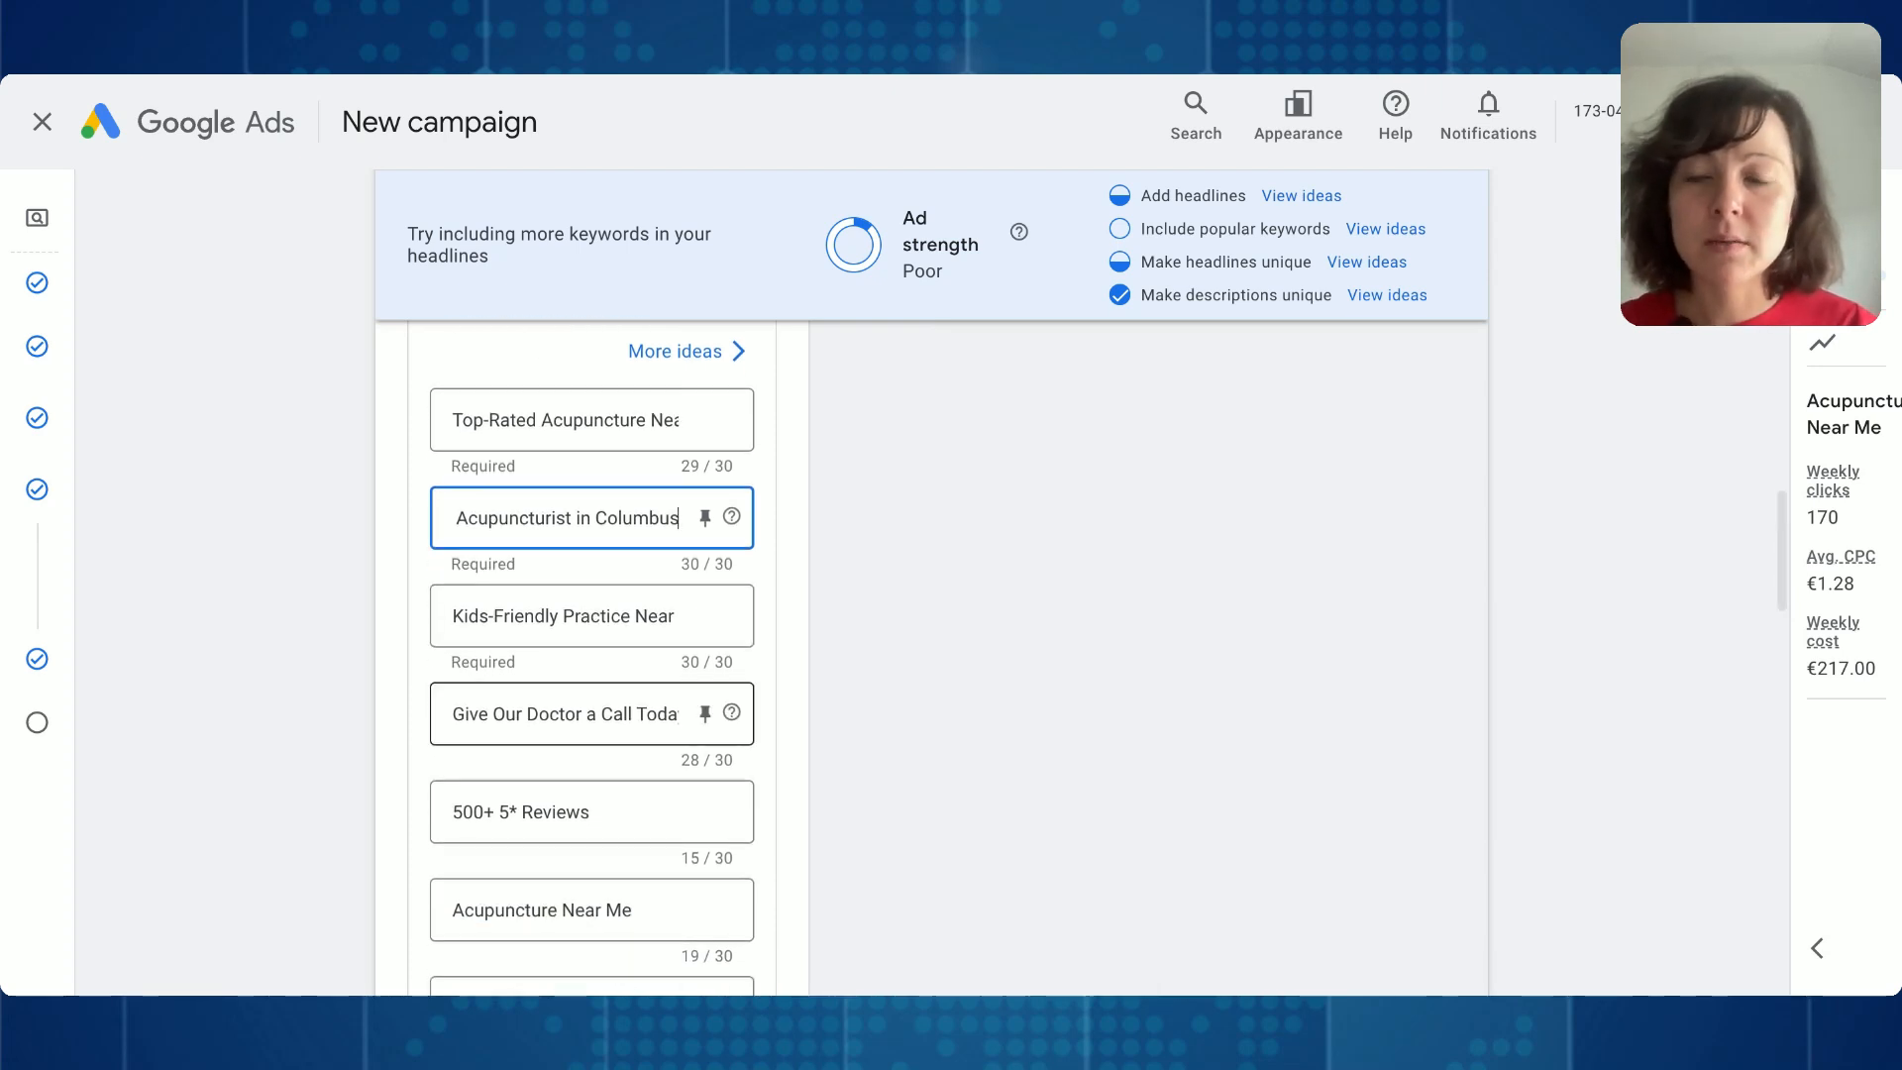
pyautogui.click(601, 669)
pyautogui.moveTo(536, 705); pyautogui.dragTo(434, 681)
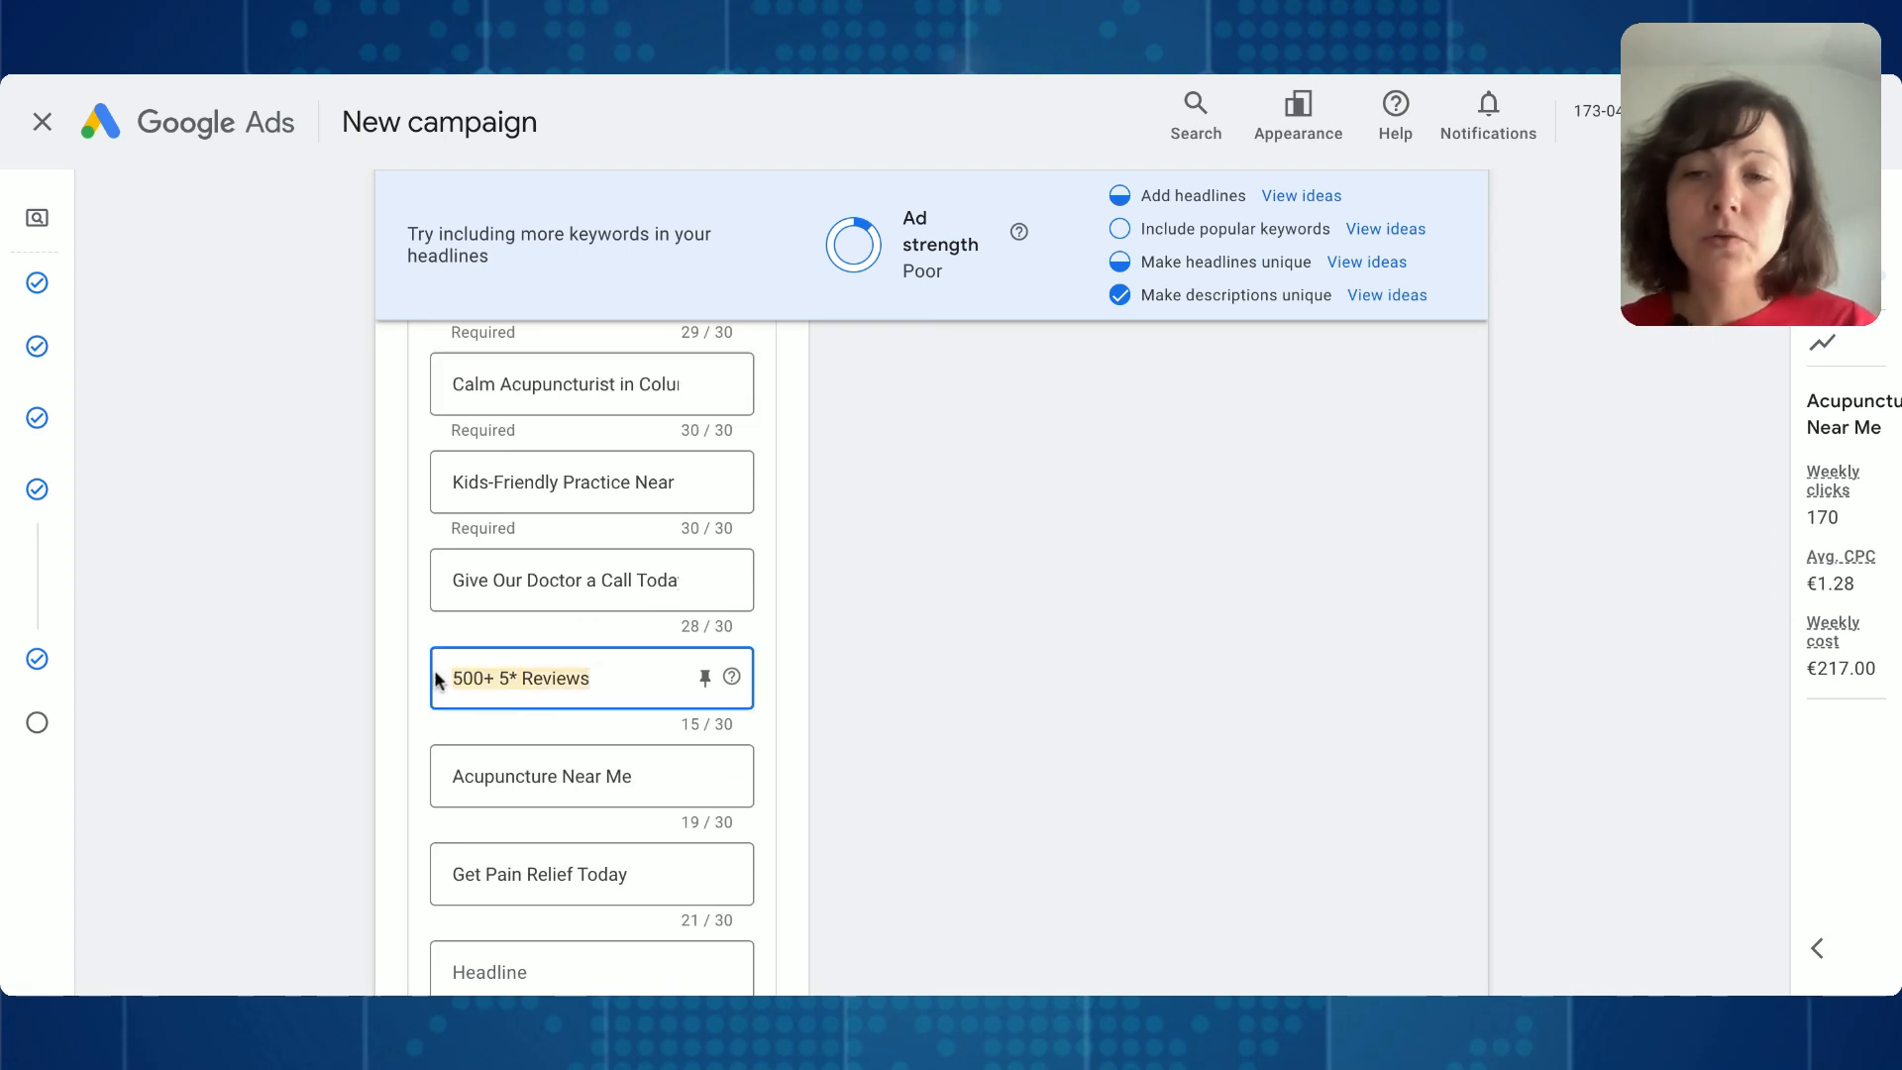
pyautogui.click(504, 676)
pyautogui.scroll(-6, 503, 677)
pyautogui.scroll(-3, 503, 677)
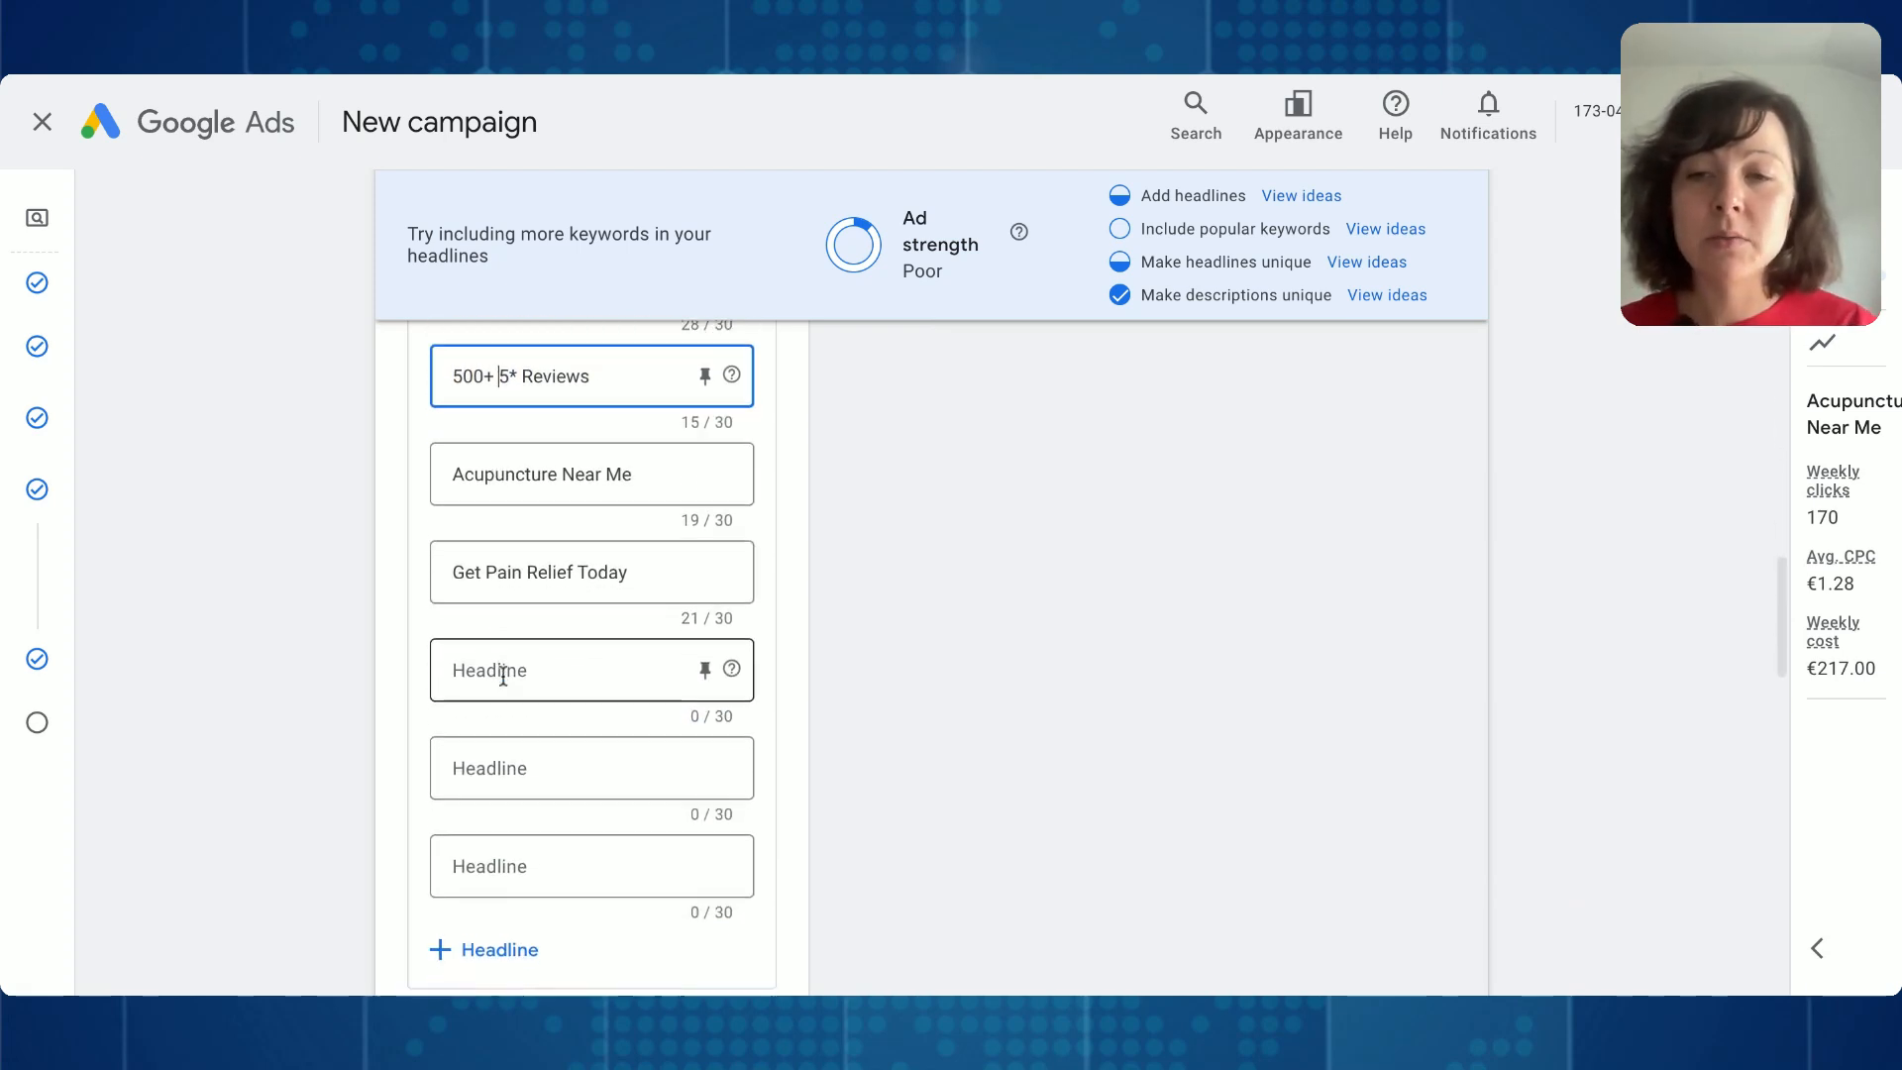
# - Enter 5k+ Satisfied Patients in the first empty headline, after Get Pain Relief Today
pyautogui.click(479, 666)
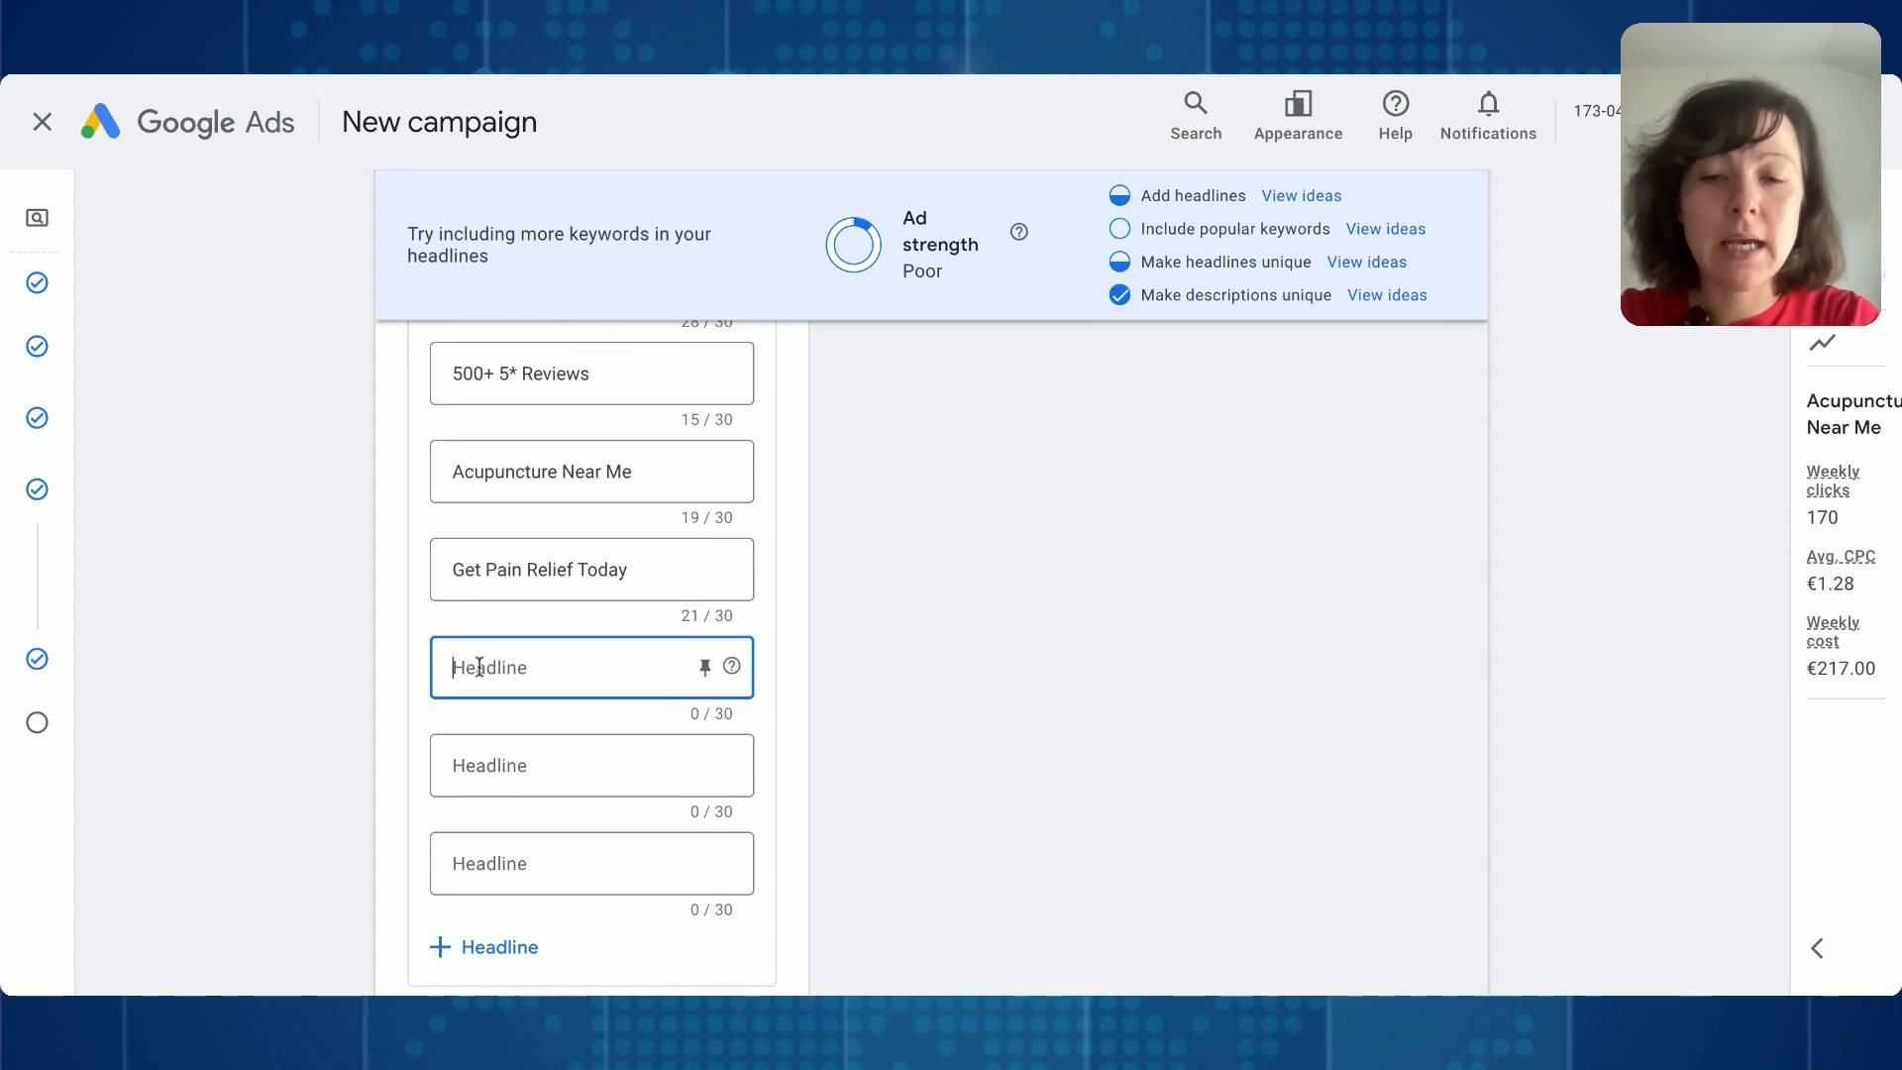
pyautogui.write('5,')
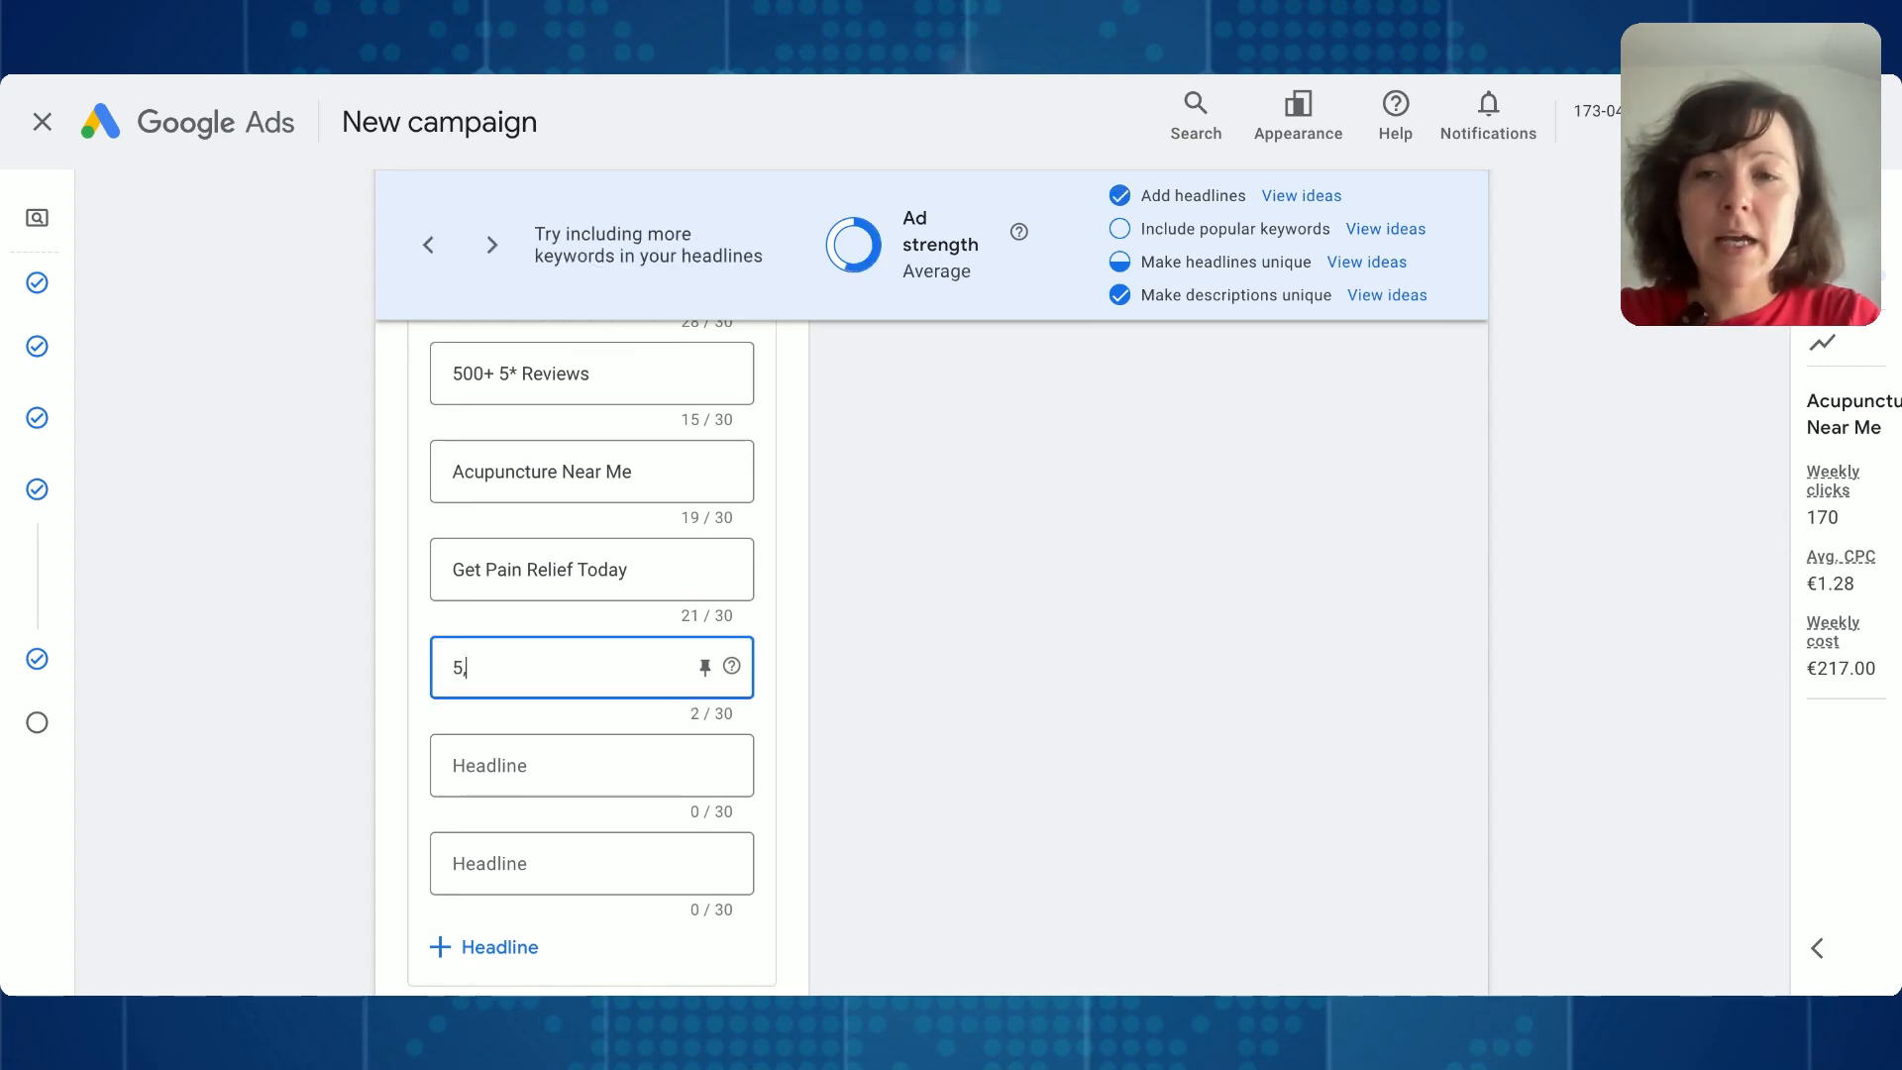
pyautogui.write('0')
pyautogui.press('BackSpace')
pyautogui.press('BackSpace')
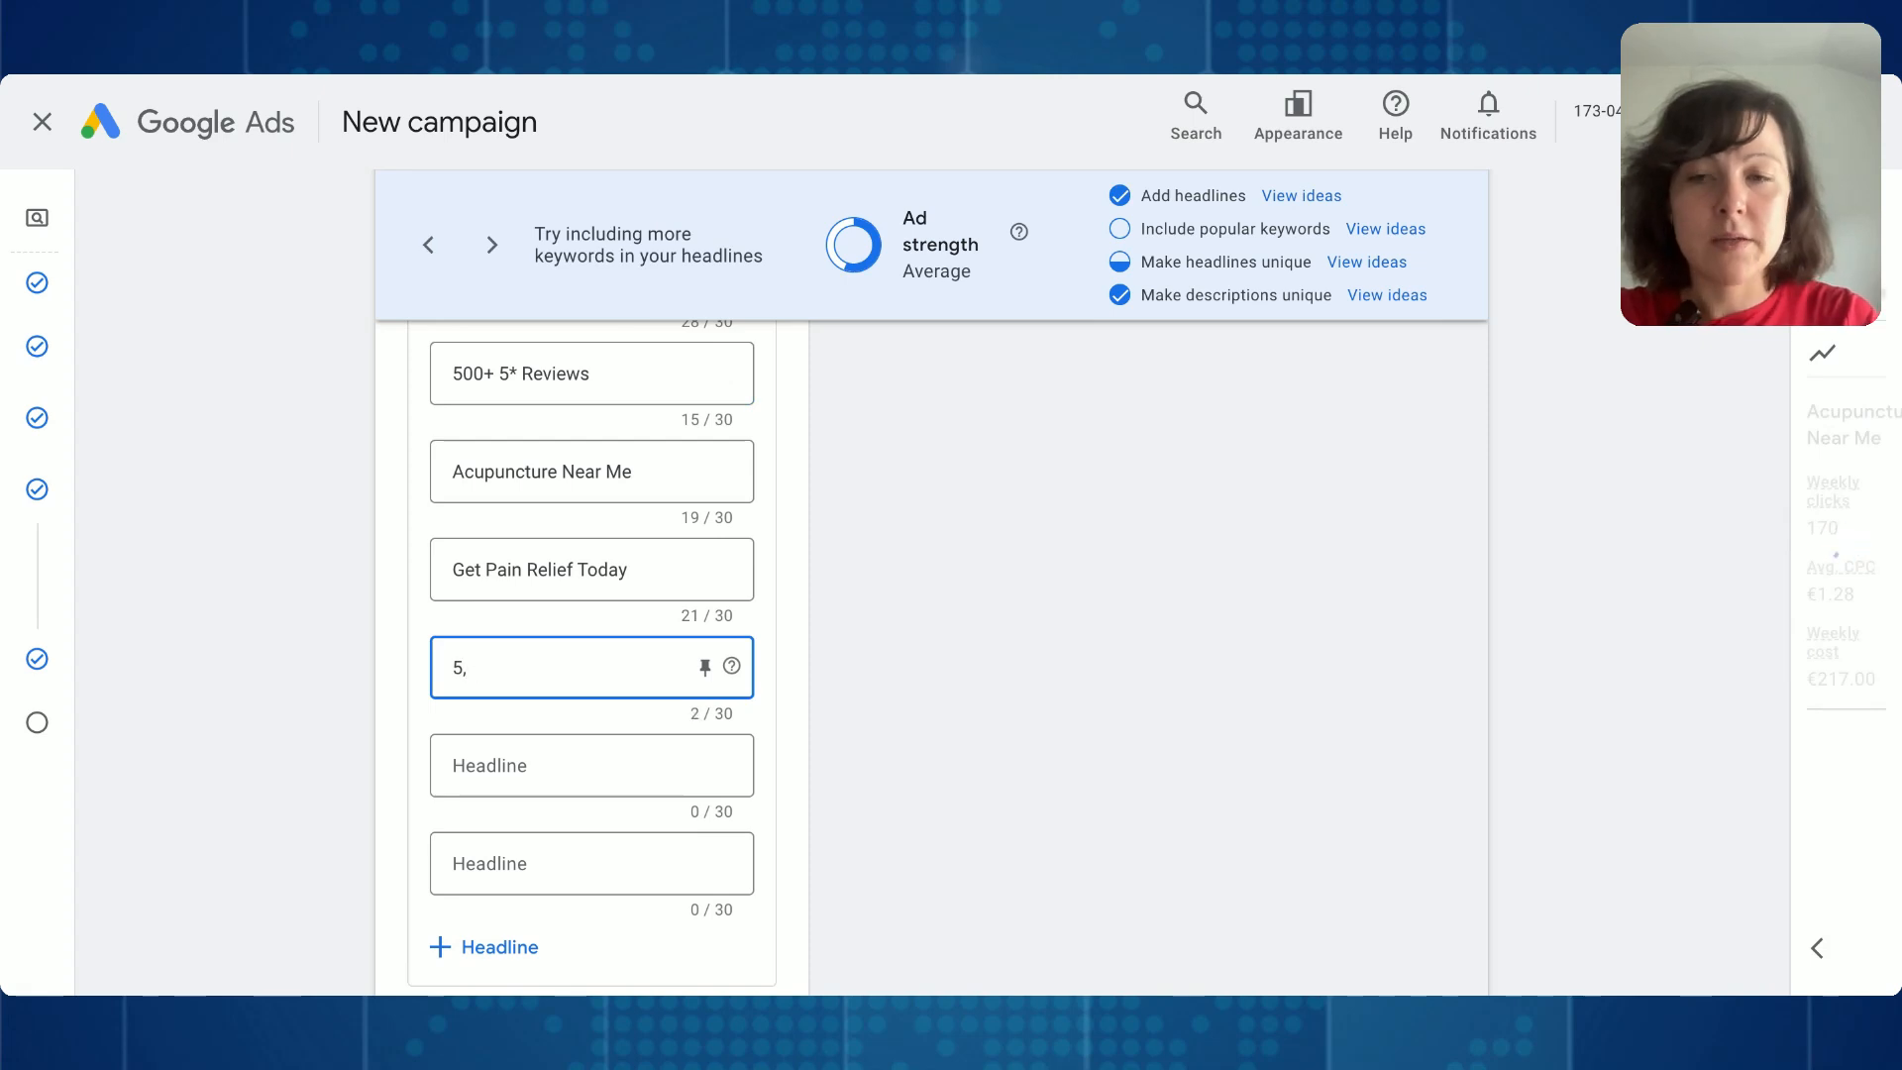
pyautogui.write('k#')
pyautogui.press('BackSpace')
pyautogui.write('+ Su')
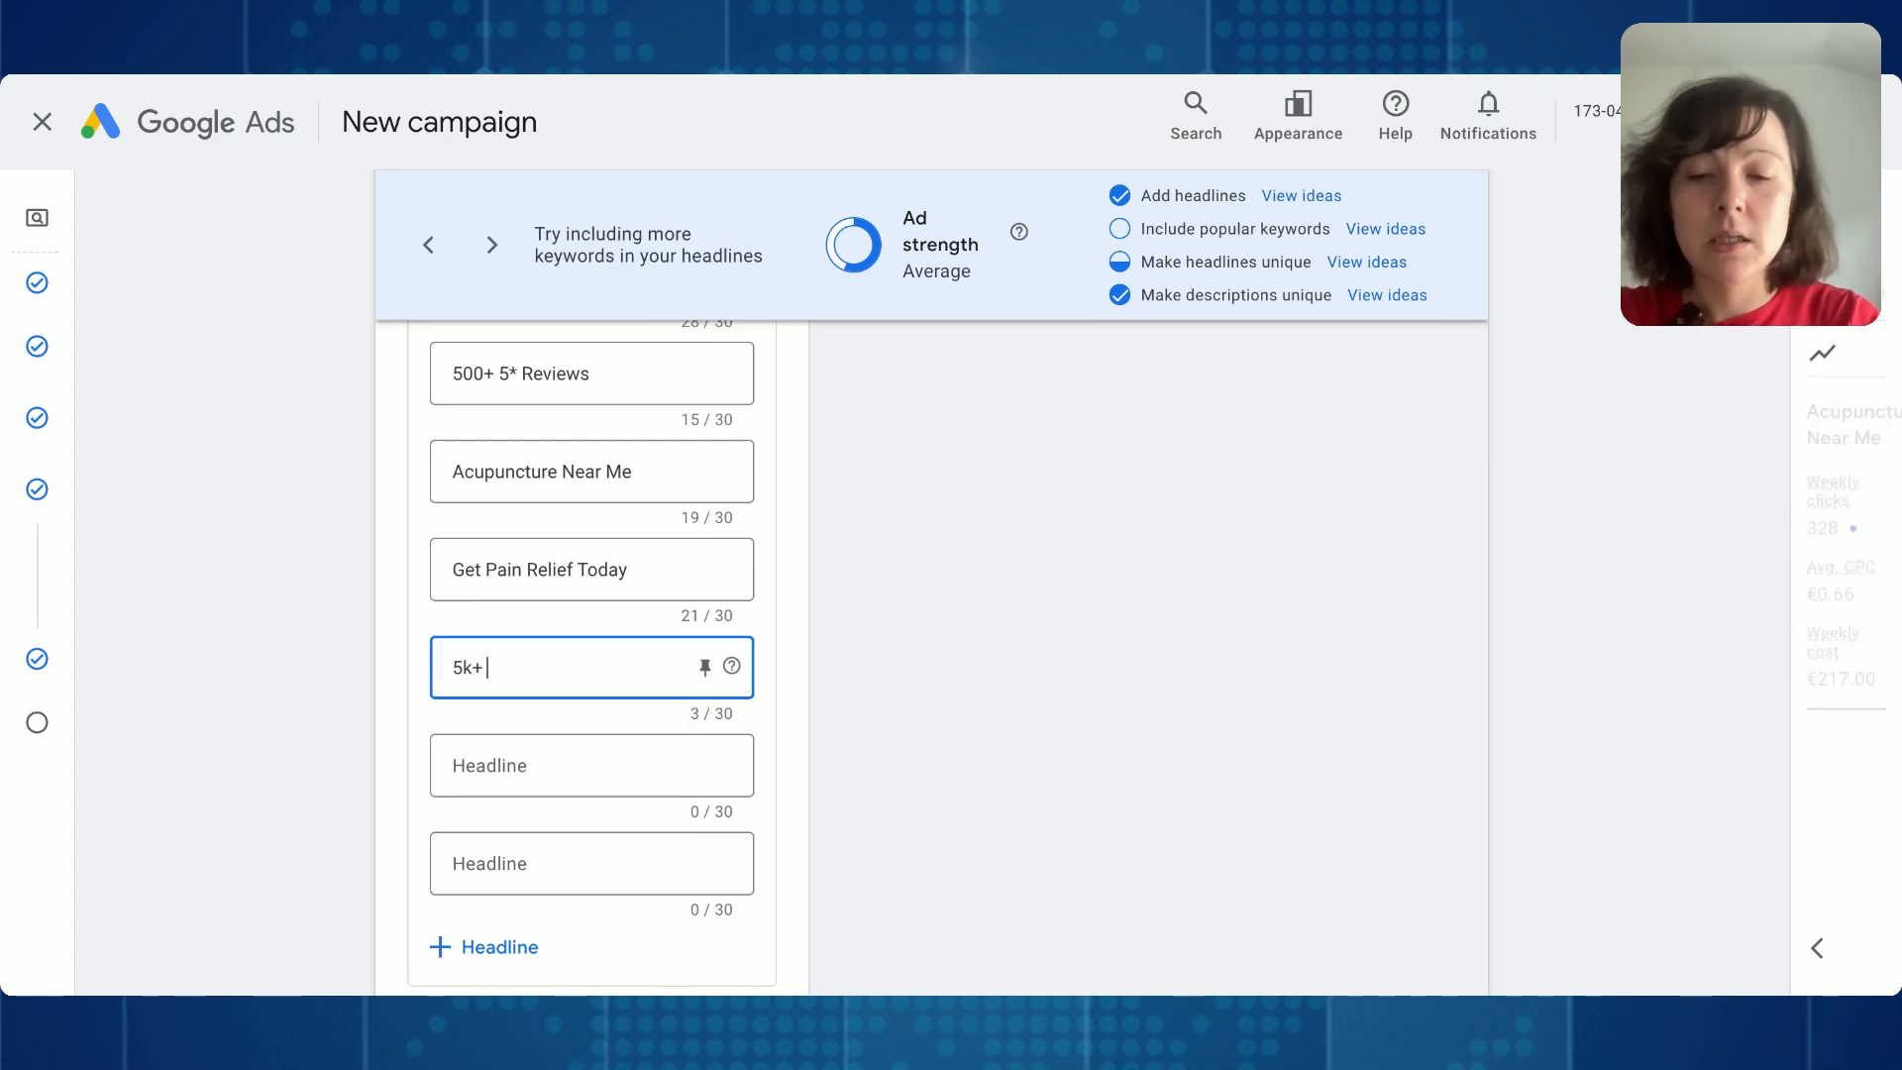
pyautogui.press('BackSpace')
pyautogui.press('BackSpace')
pyautogui.write('Sa')
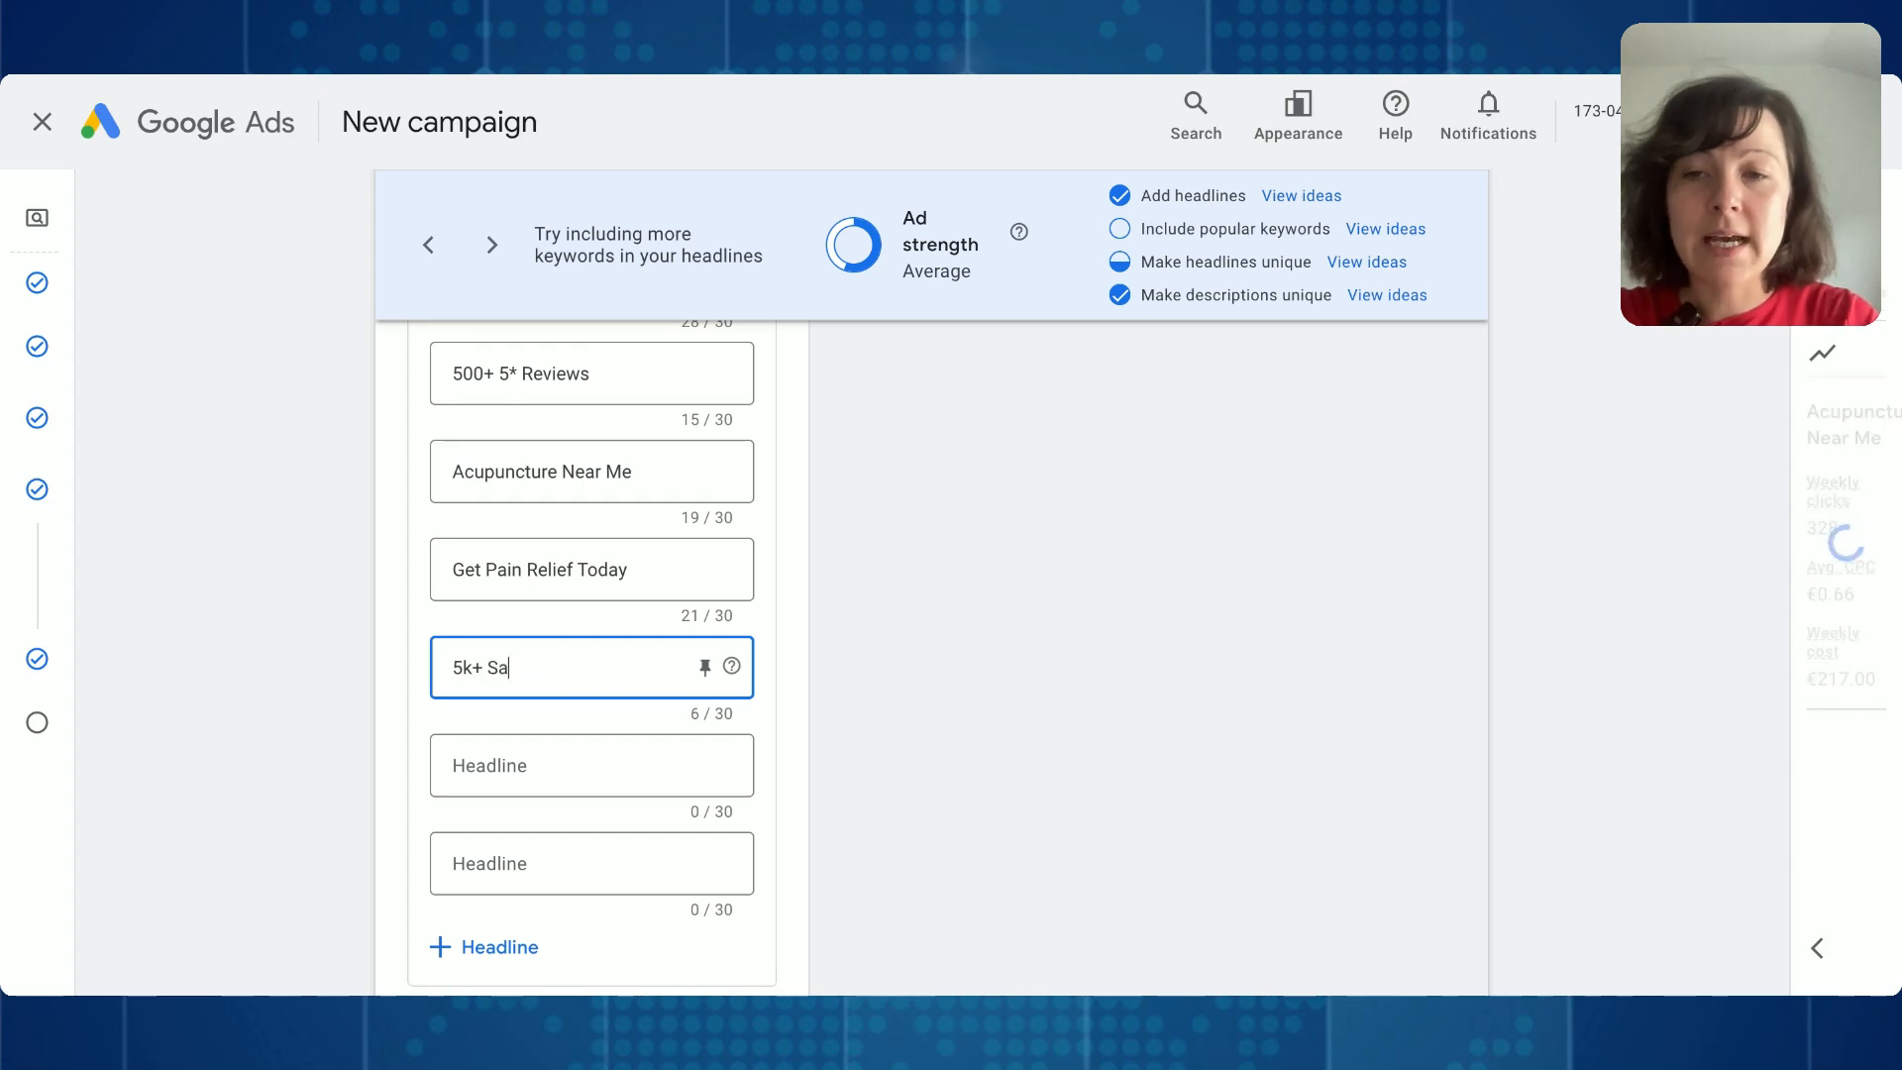
pyautogui.write('tiefied Patients')
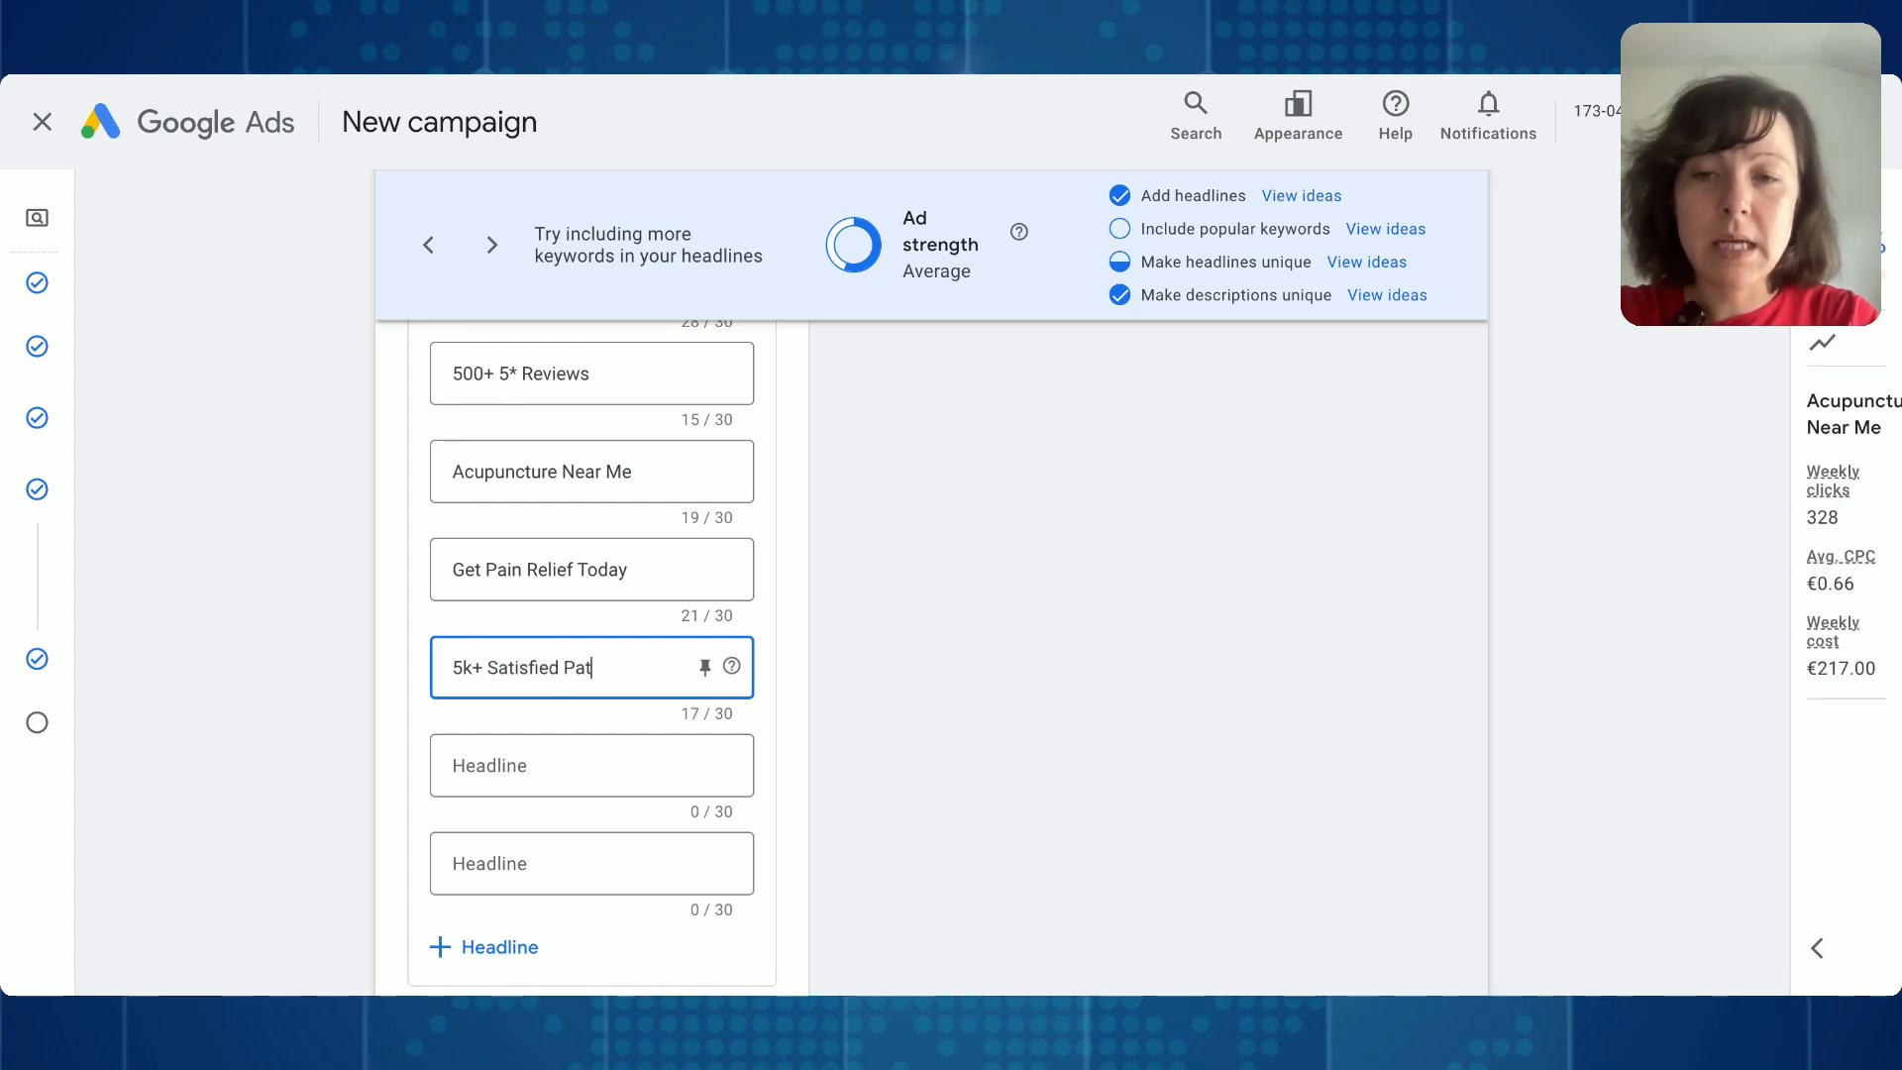
# - Add the headline 11+ Treatments Available below 5k+ Satisfied Patients, capitalizing every word
pyautogui.click(545, 763)
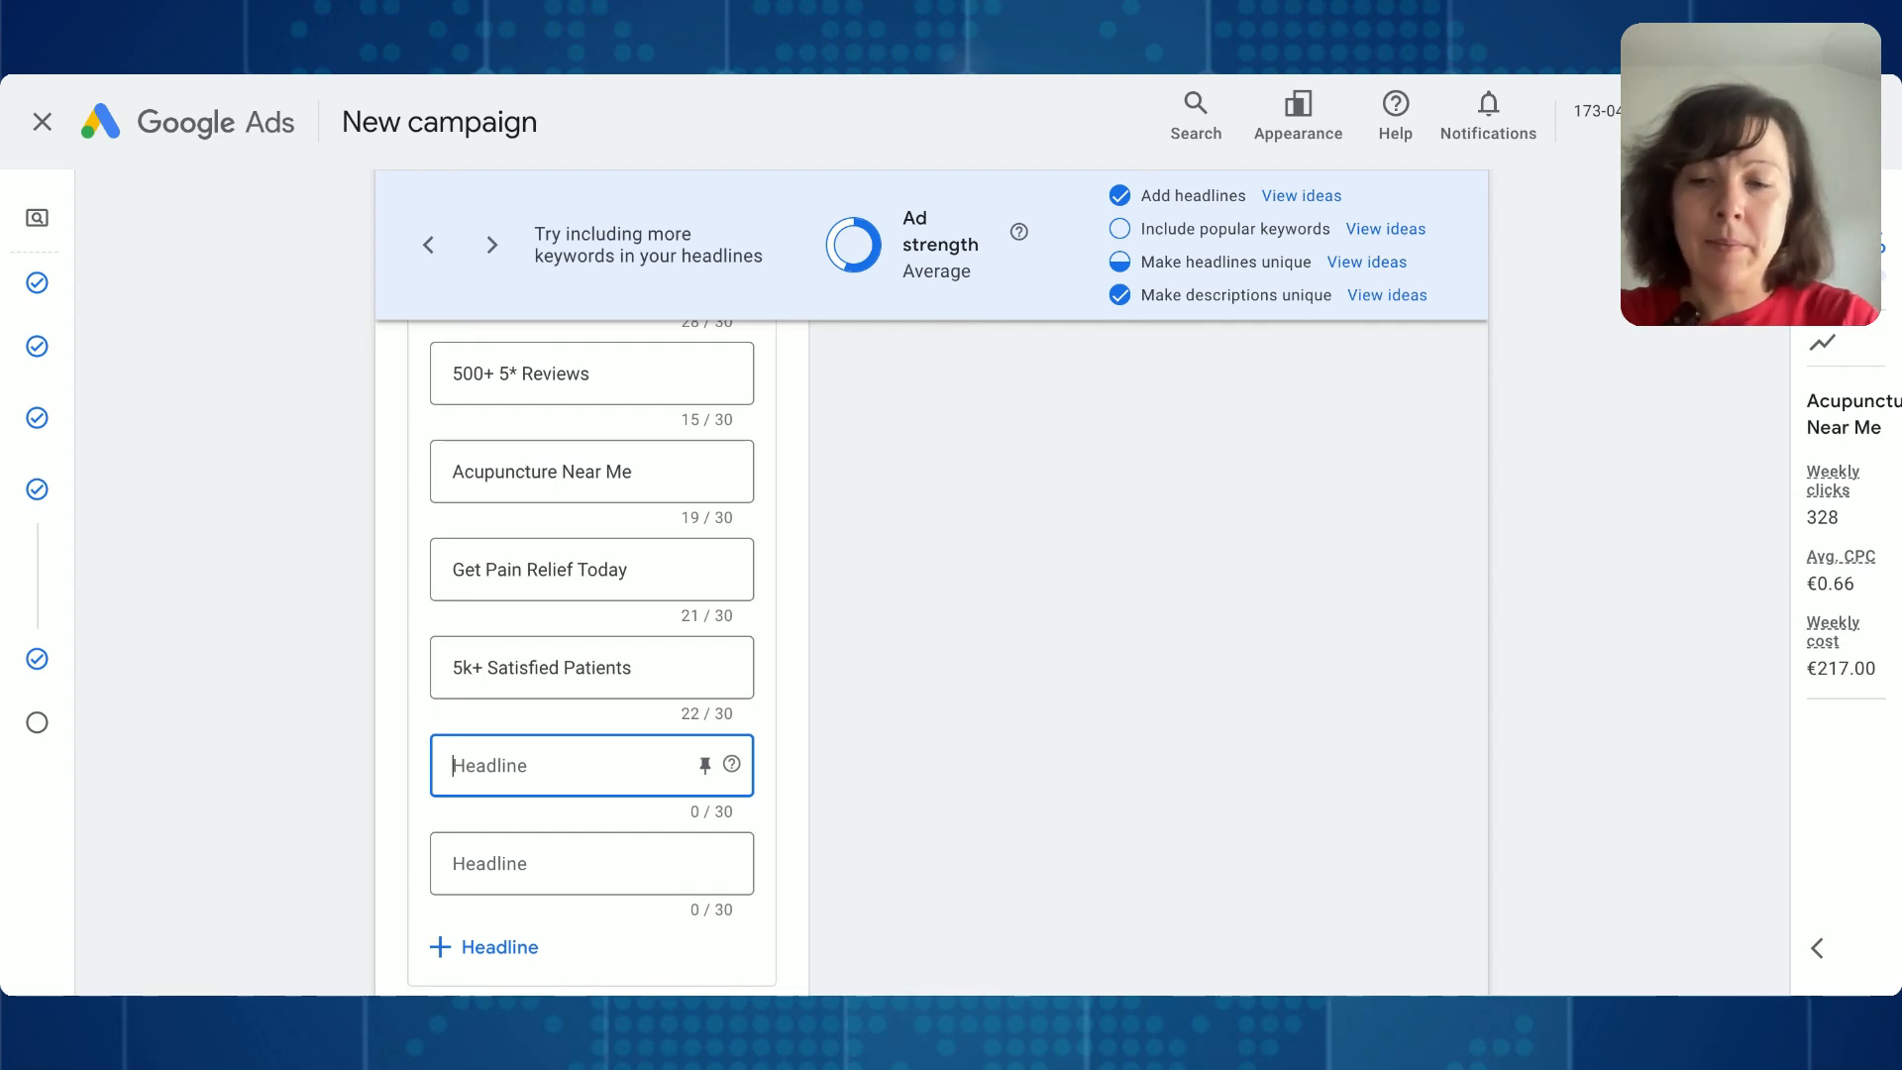
pyautogui.write('11+ Trea')
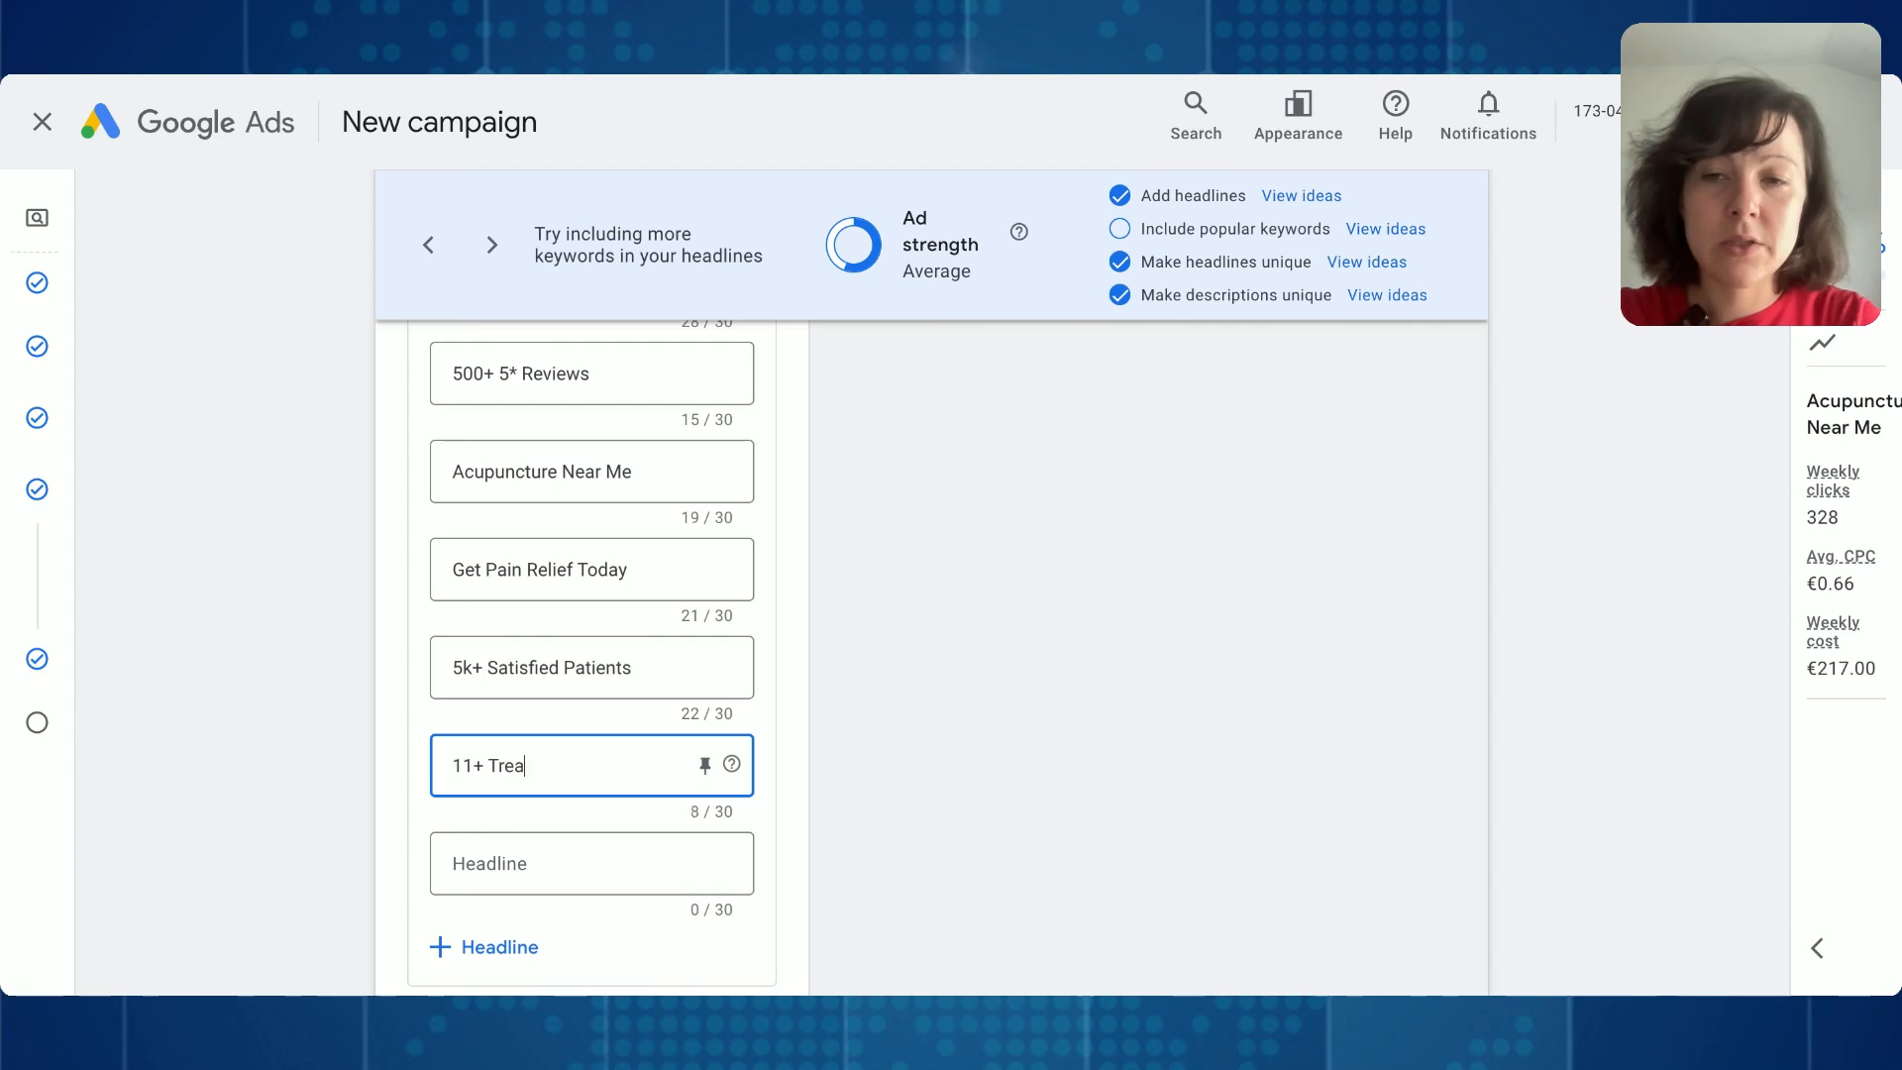
pyautogui.write('tments available')
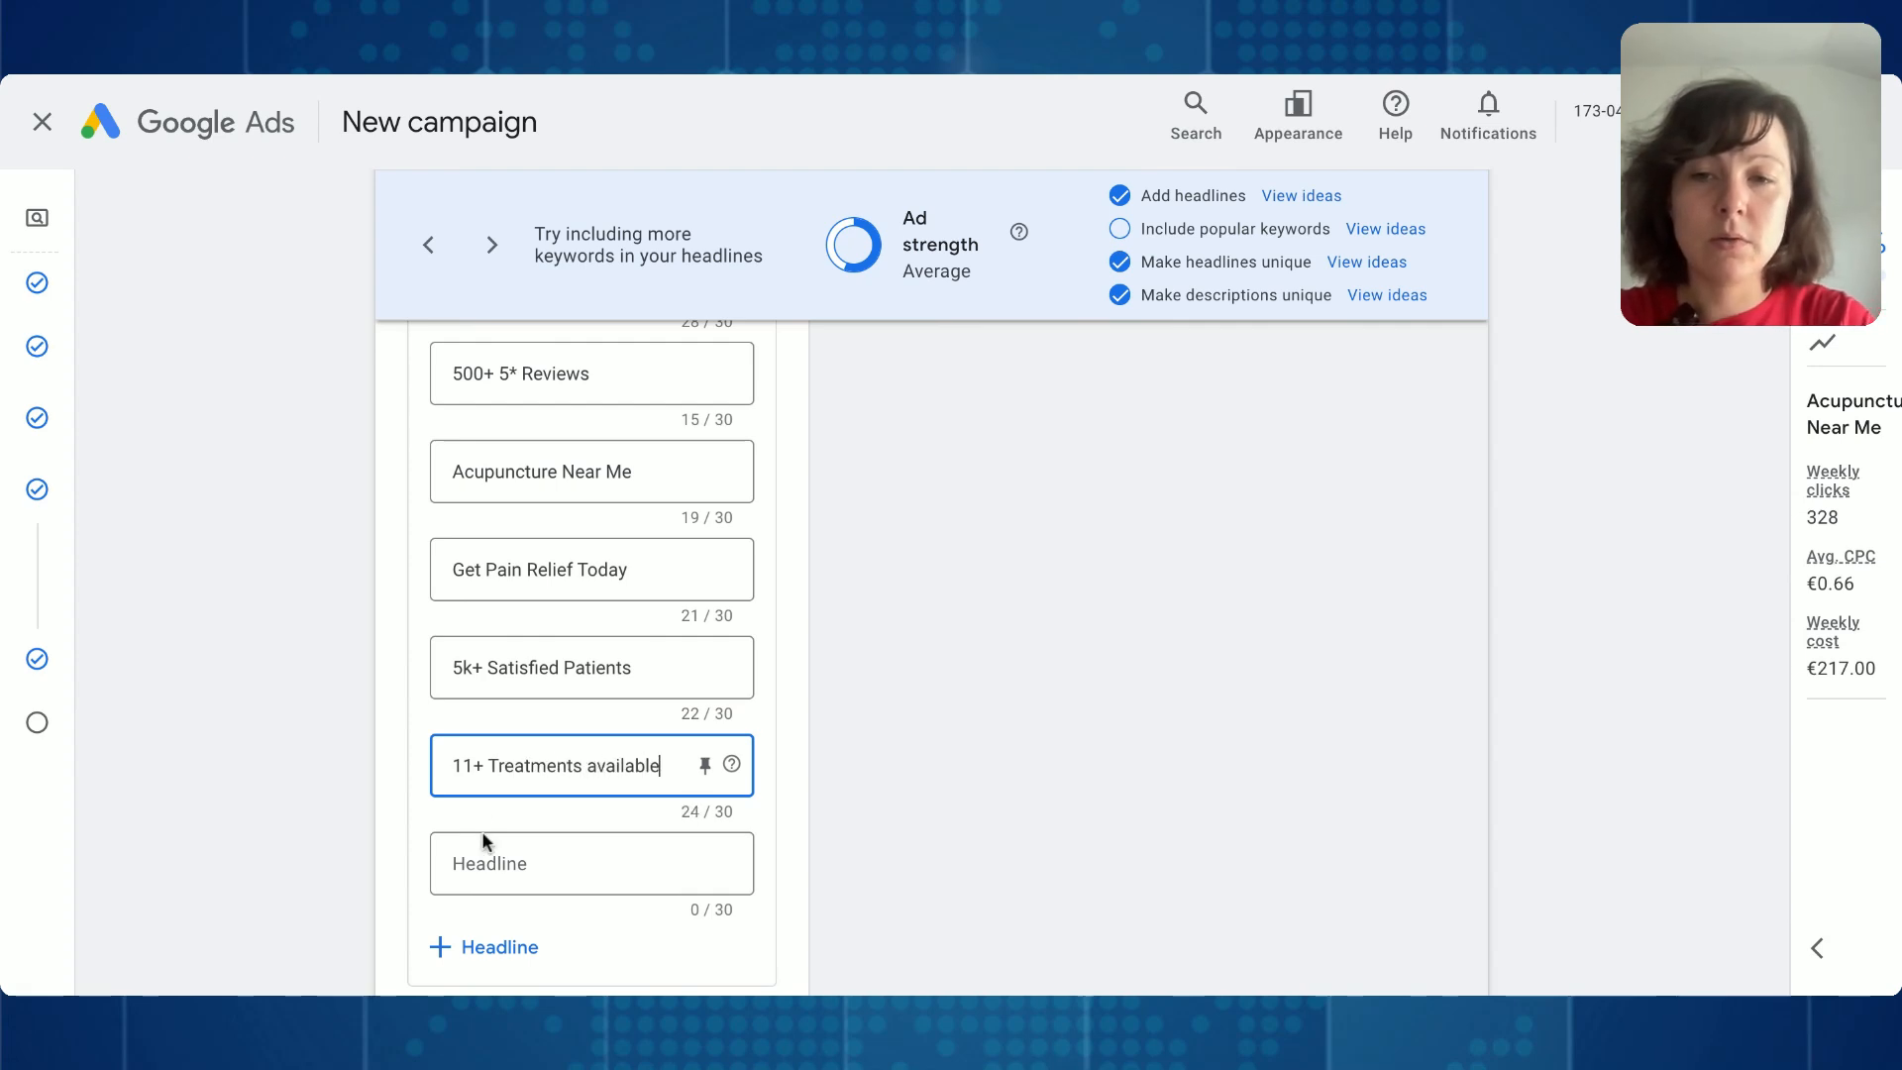
pyautogui.click(595, 767)
pyautogui.press('BackSpace')
pyautogui.write('A')
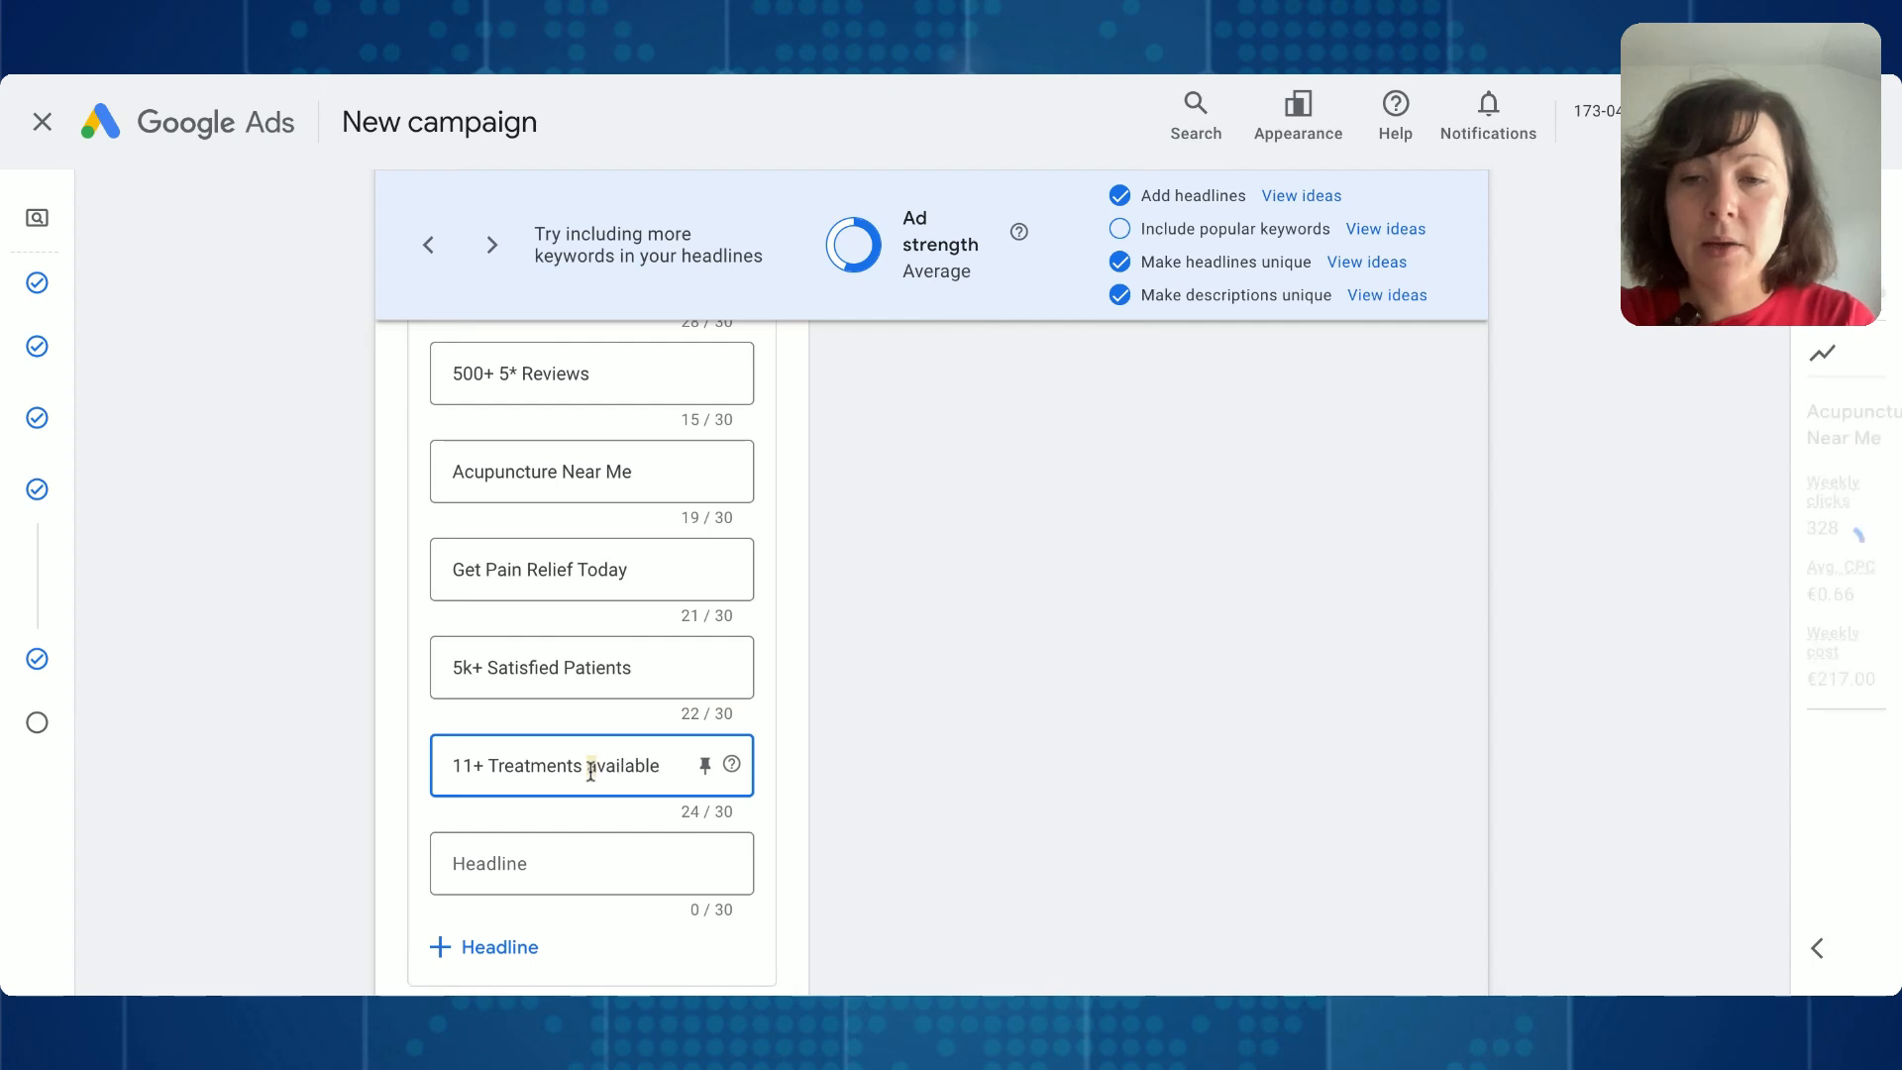
pyautogui.click(546, 852)
pyautogui.write('19+')
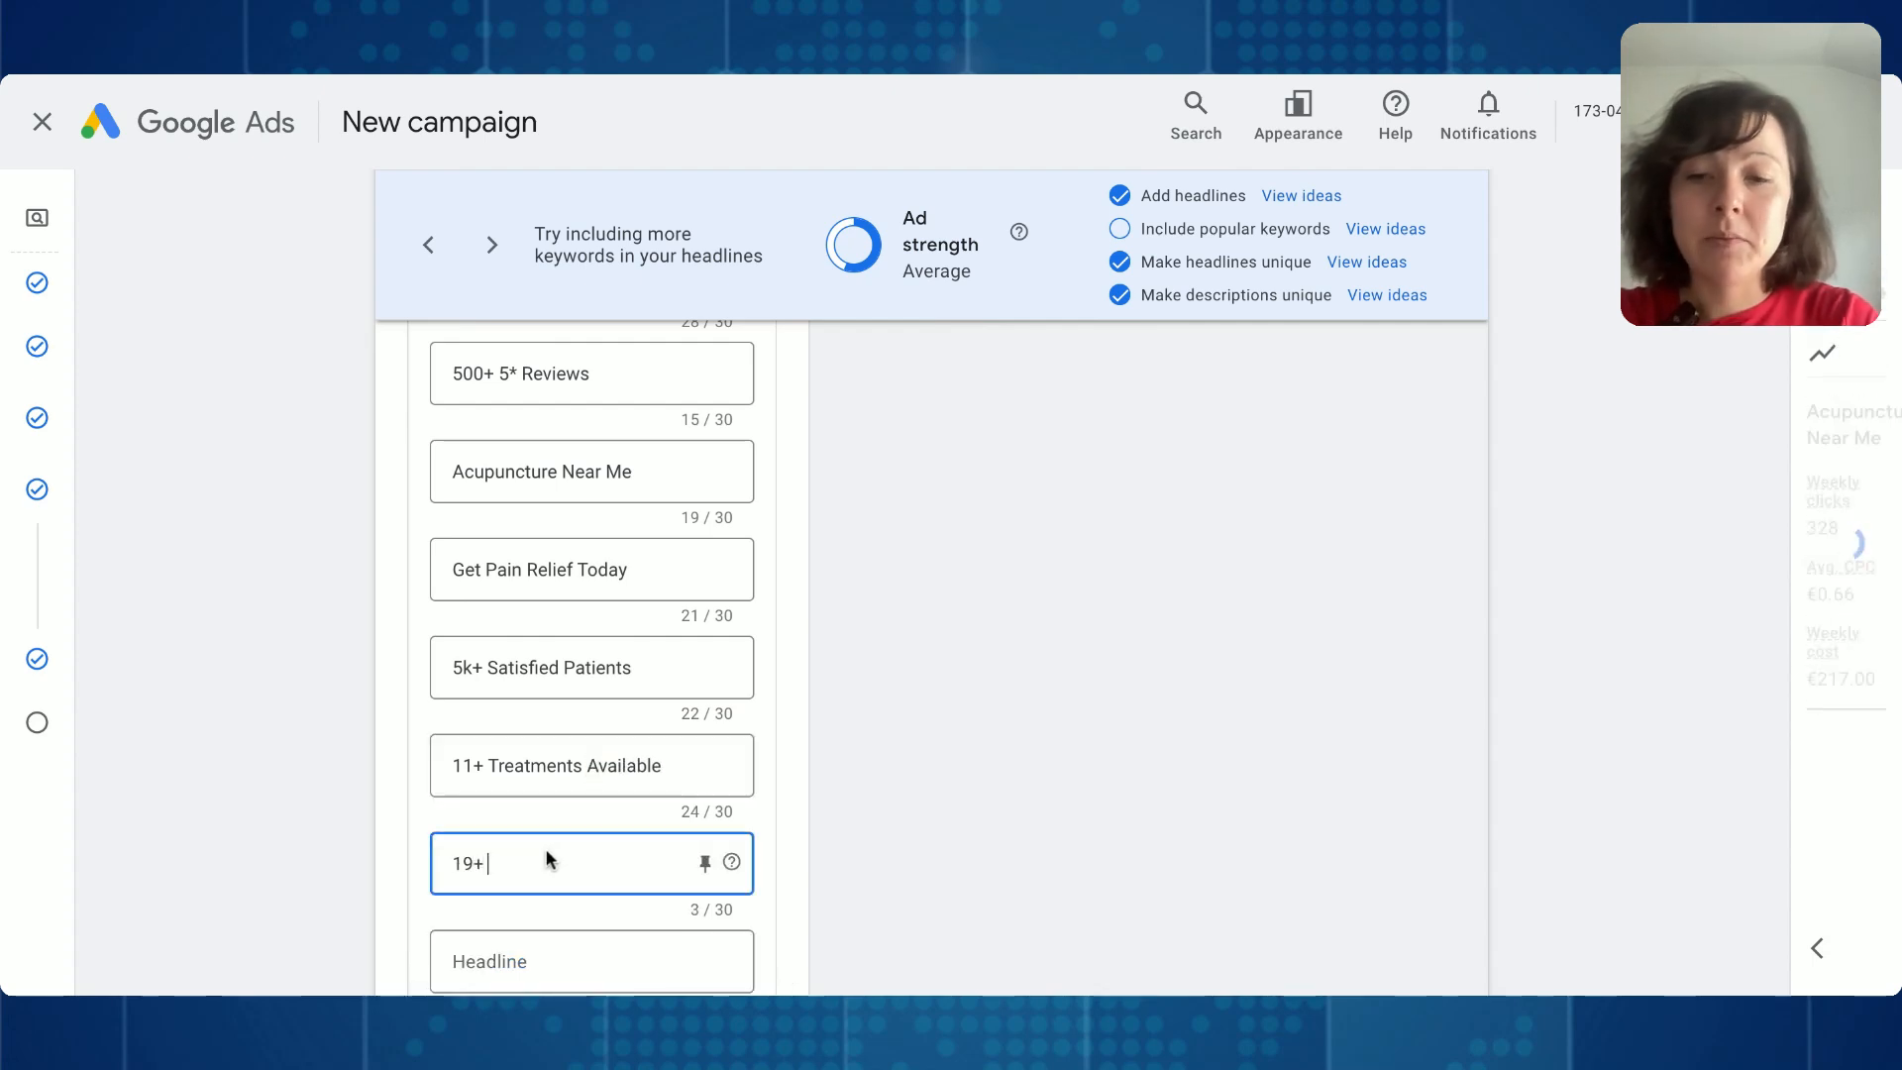
pyautogui.write(' Doctors Wo')
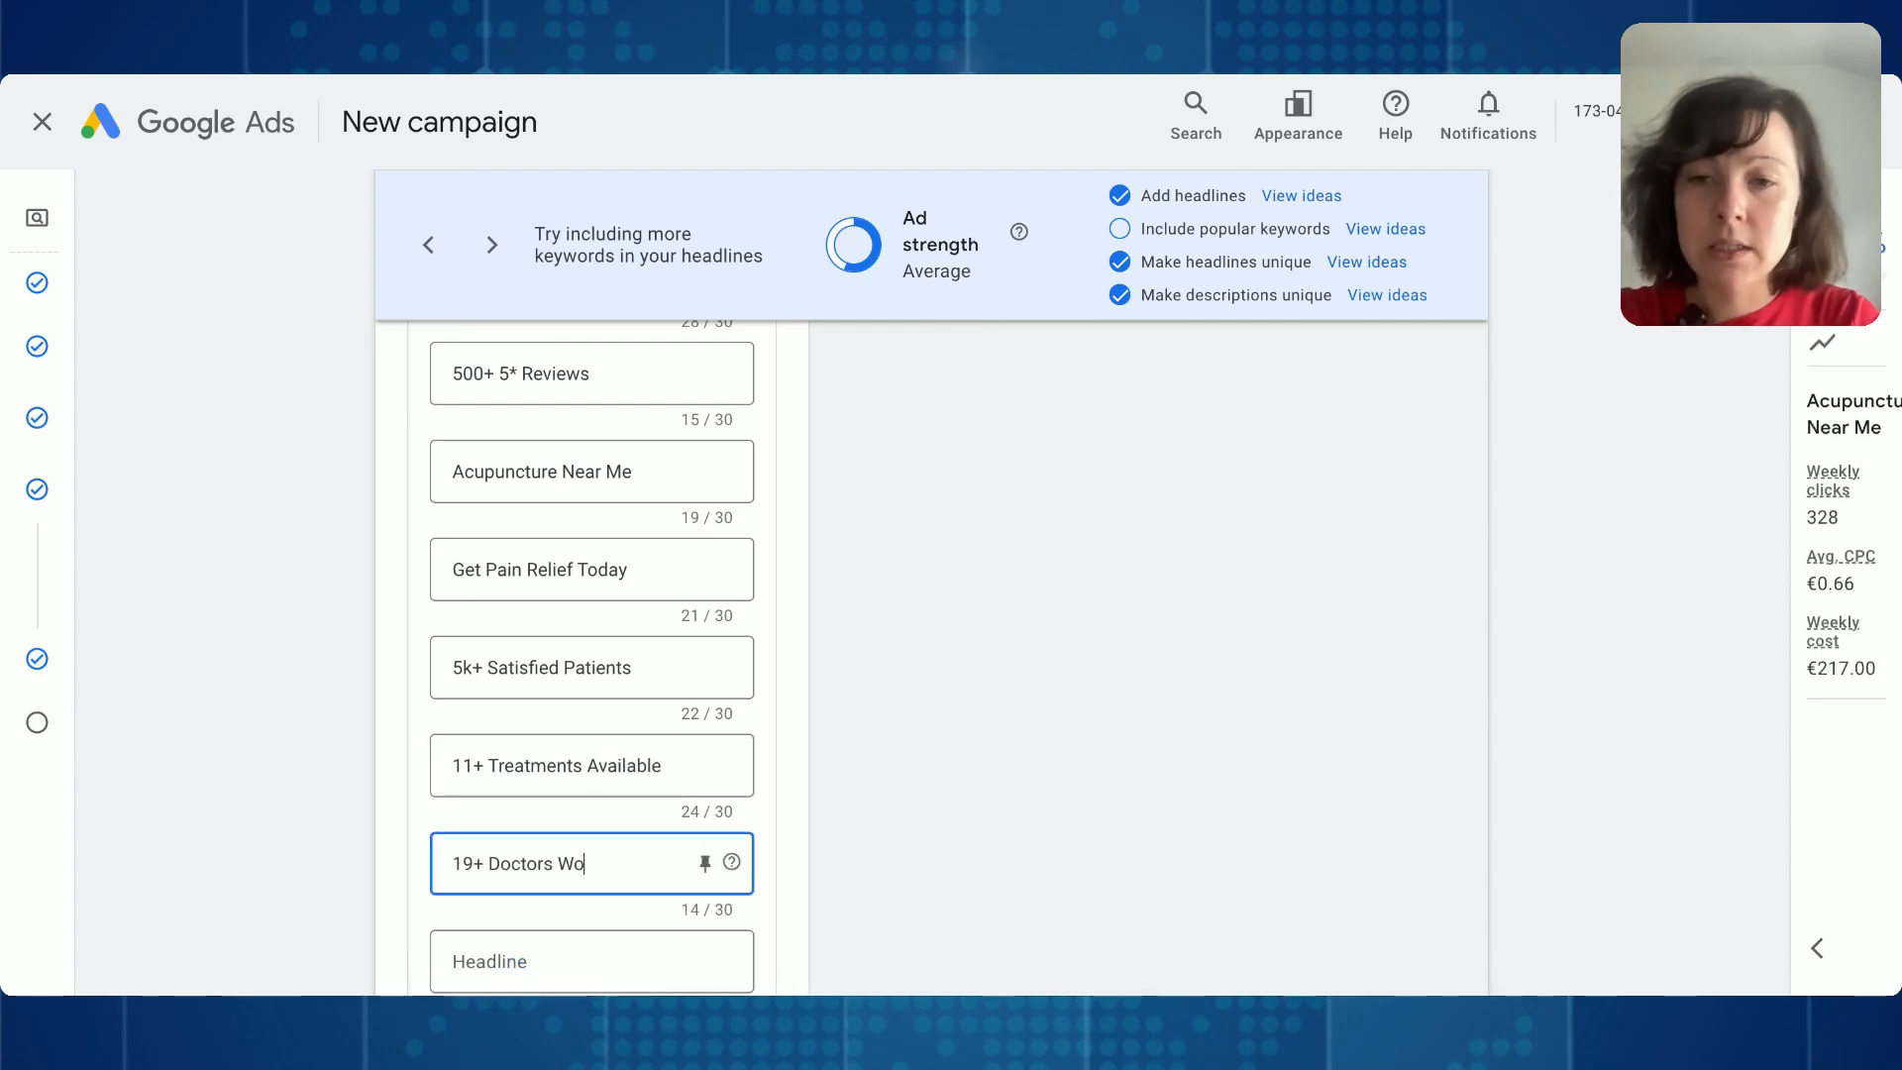
pyautogui.write('rking With')
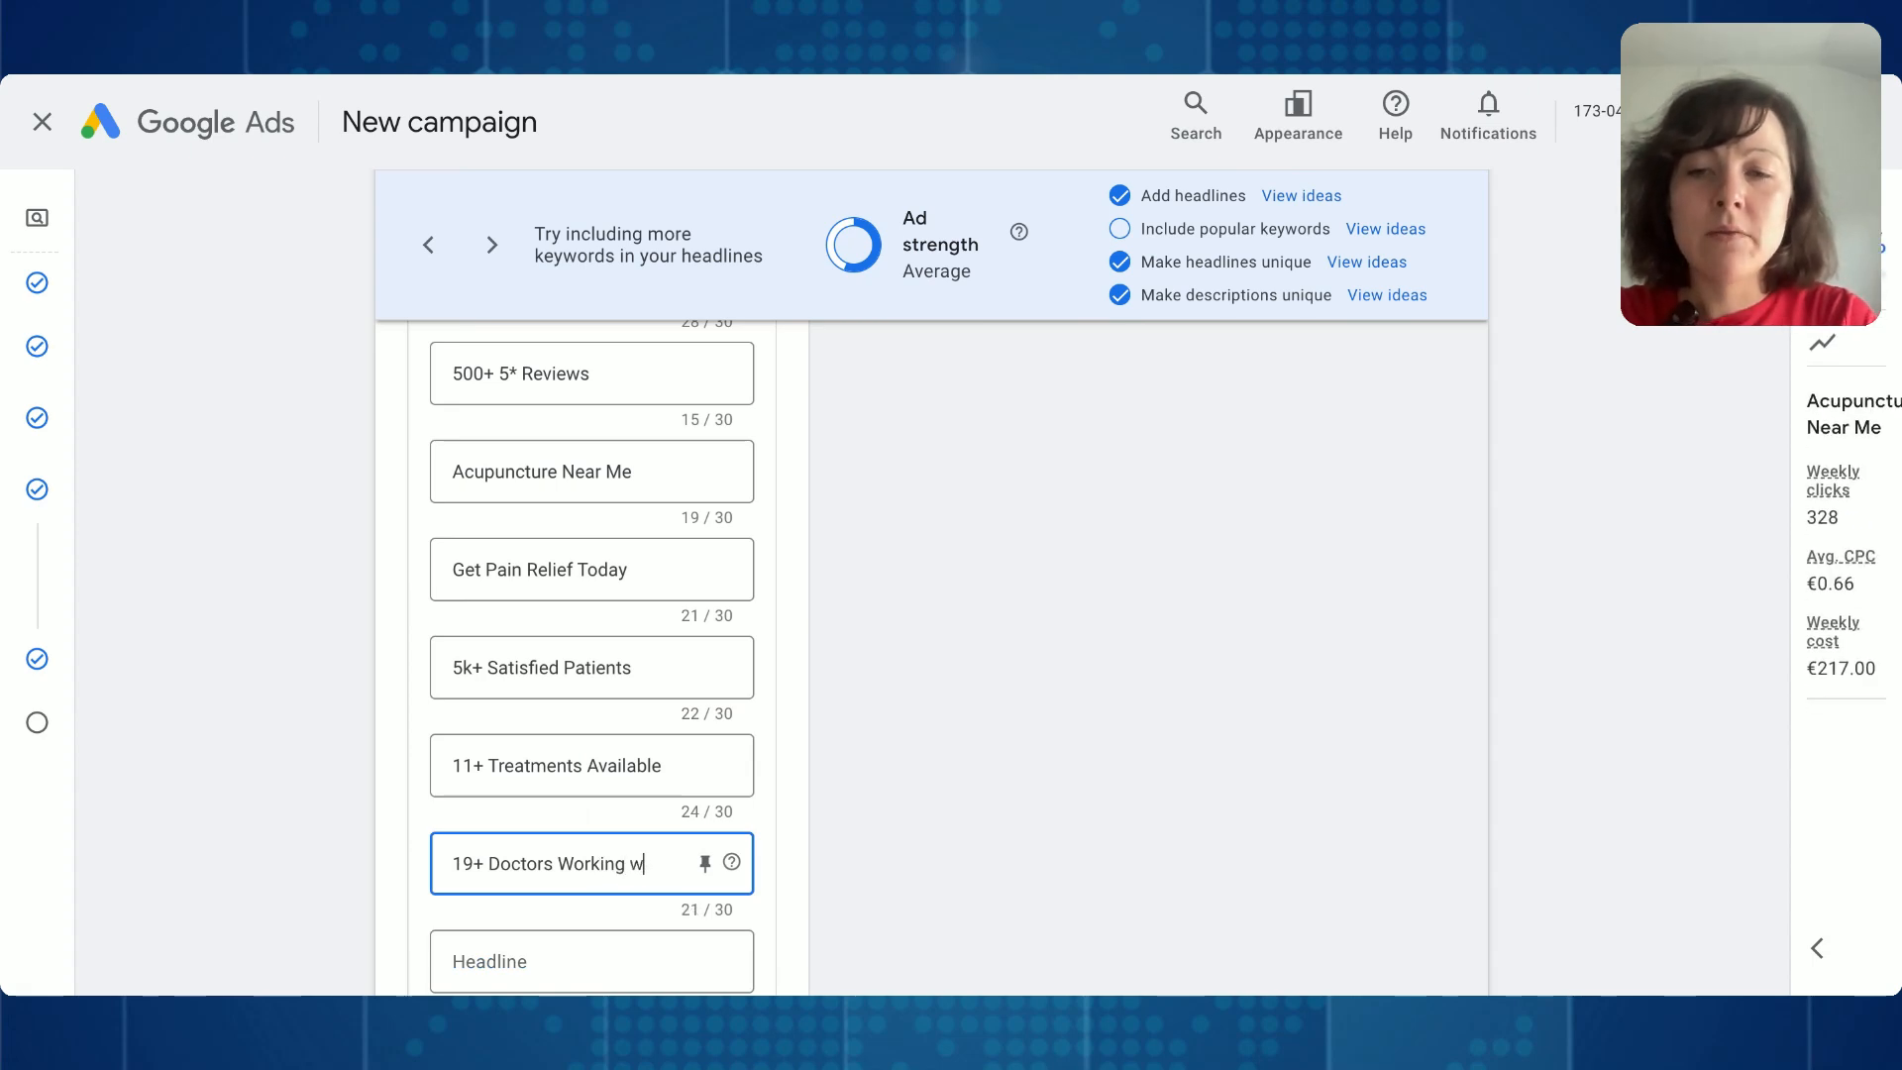
pyautogui.write(' Us')
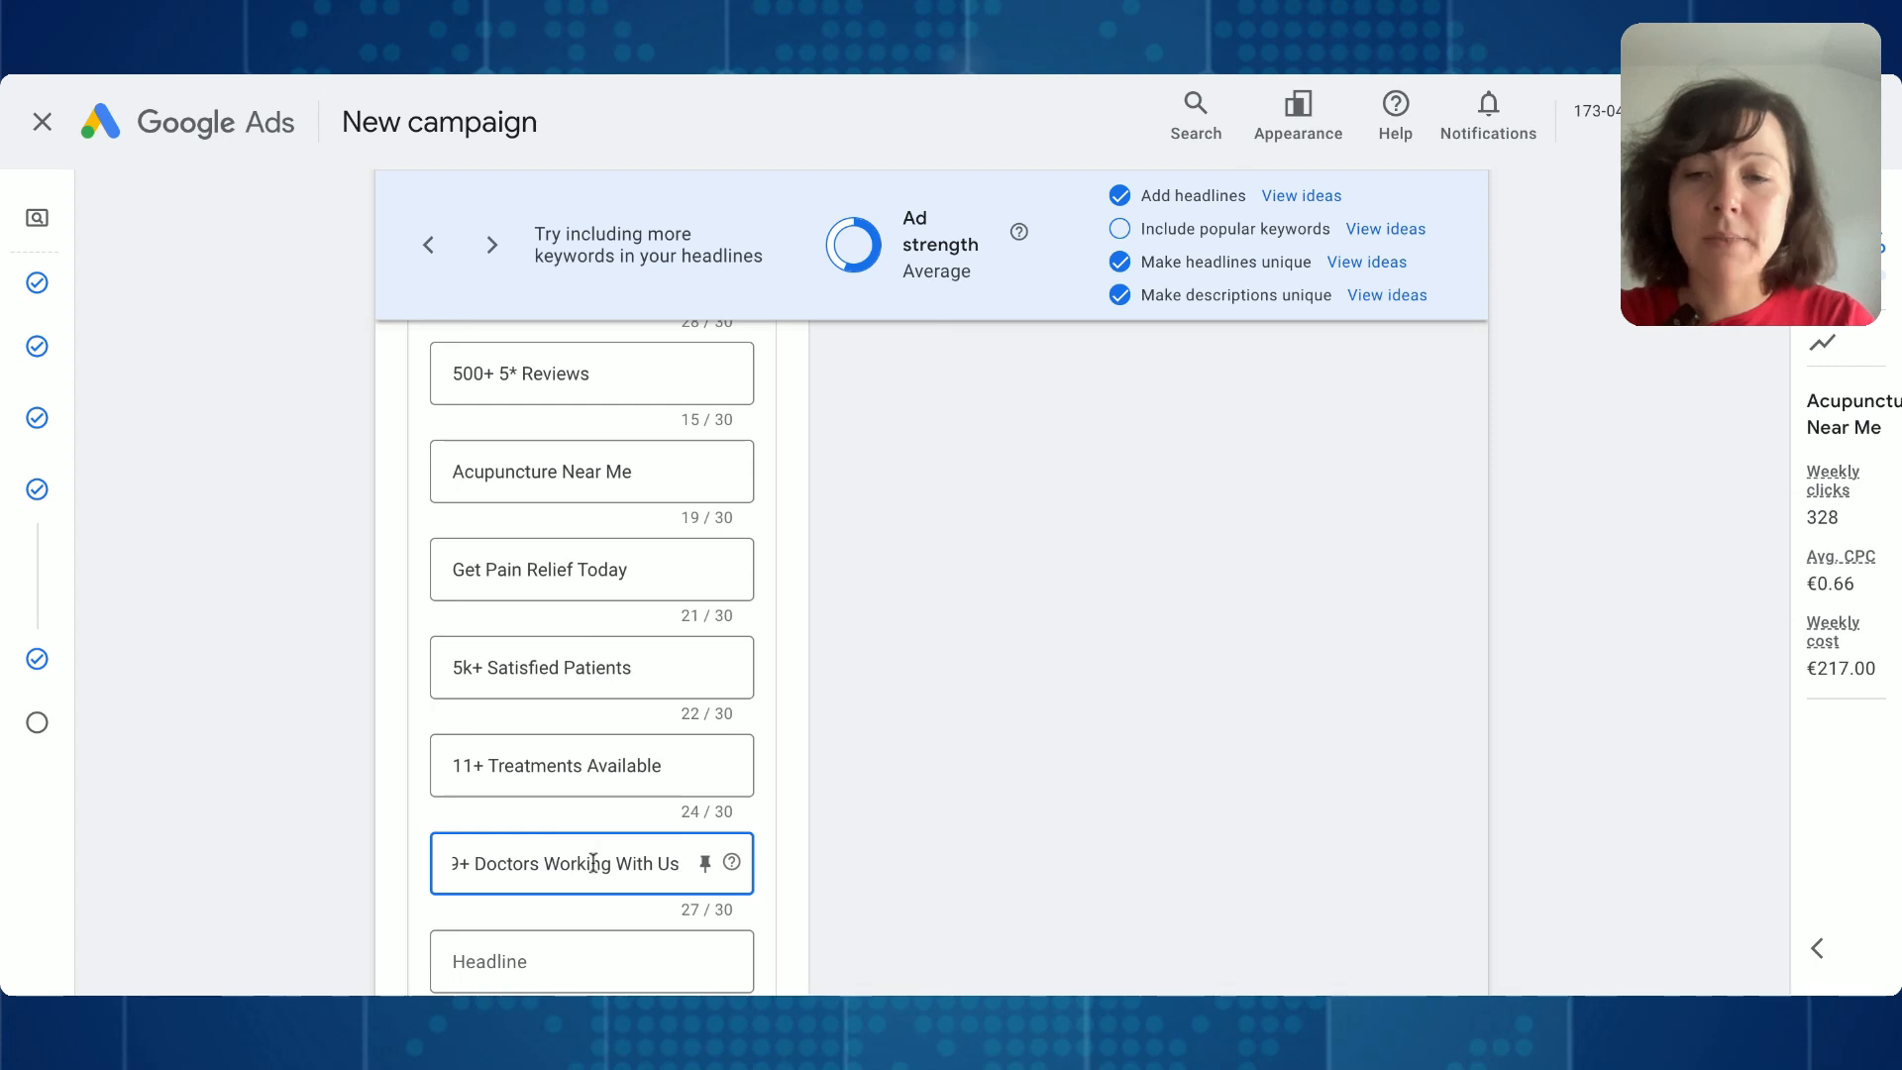
pyautogui.tripleClick(592, 863)
pyautogui.press('BackSpace')
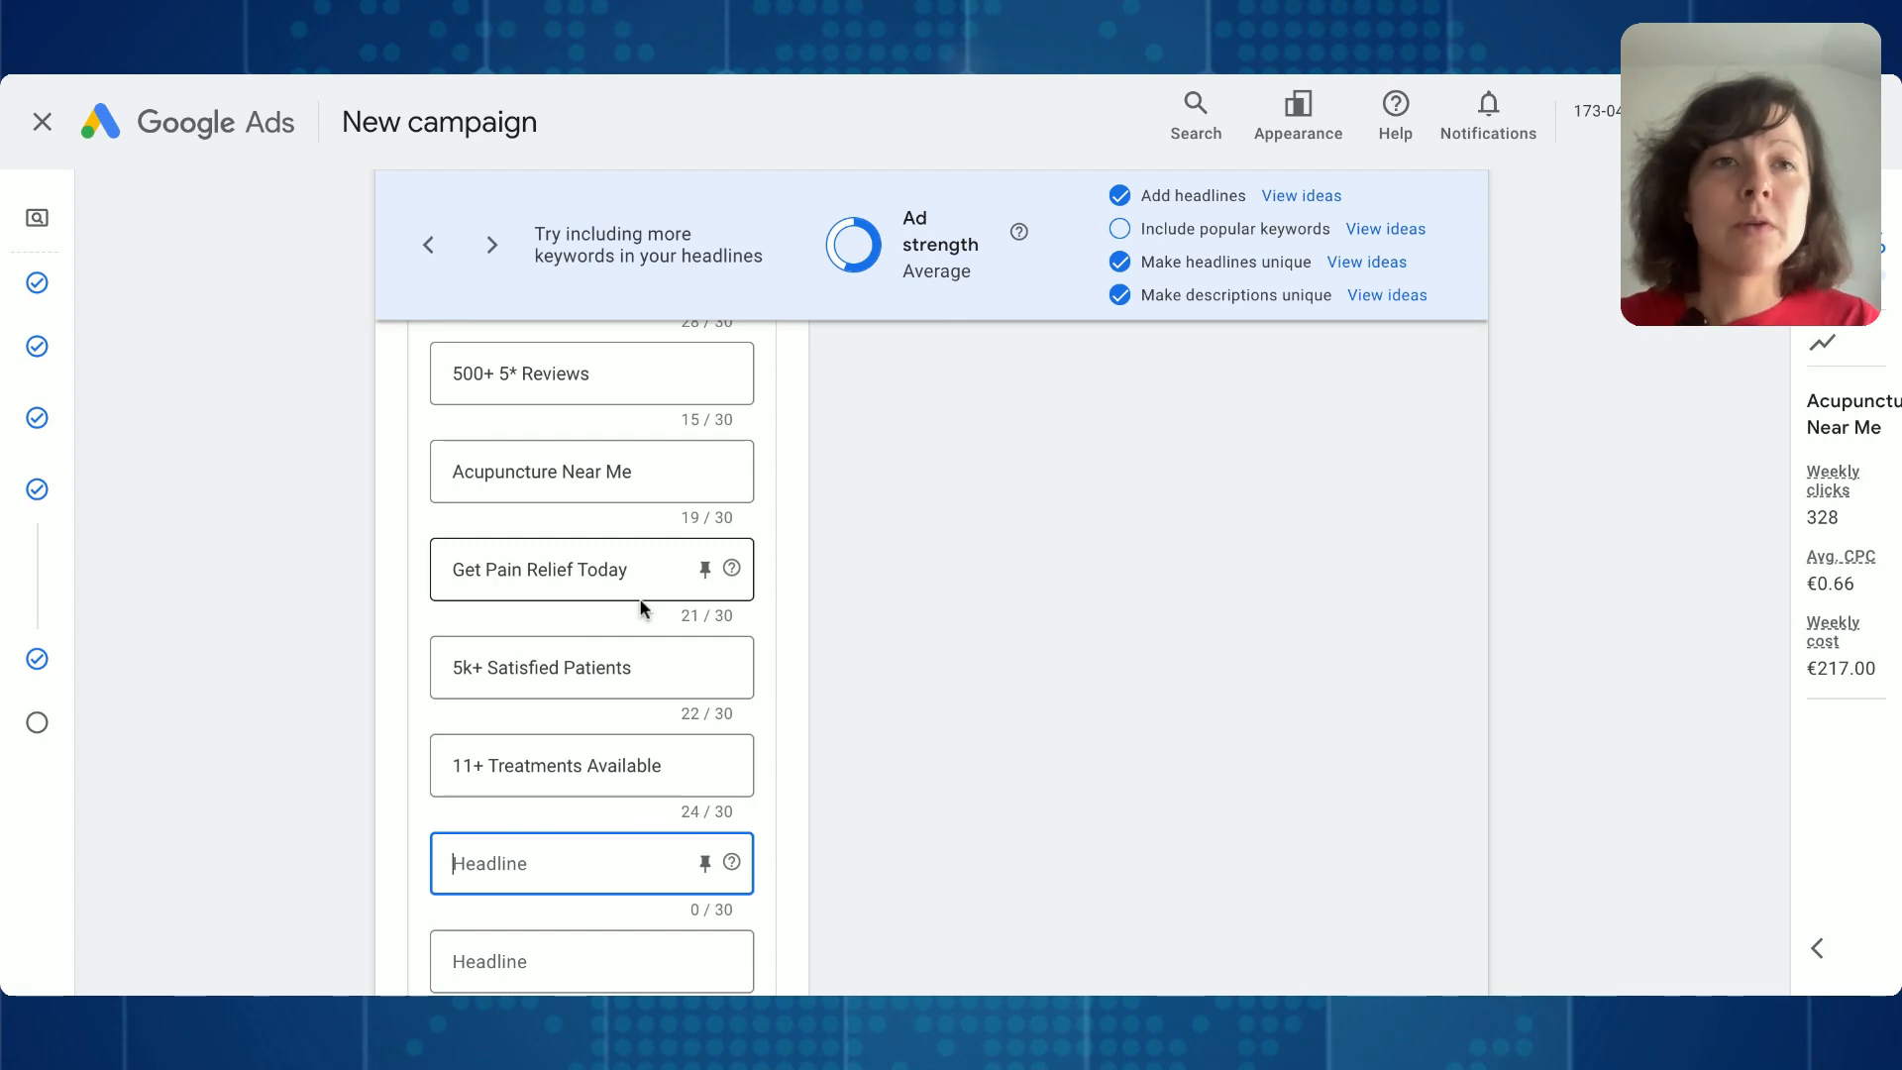
# - Add three more blank headline fields at the end of the ad's headline list
pyautogui.scroll(-2, 639, 599)
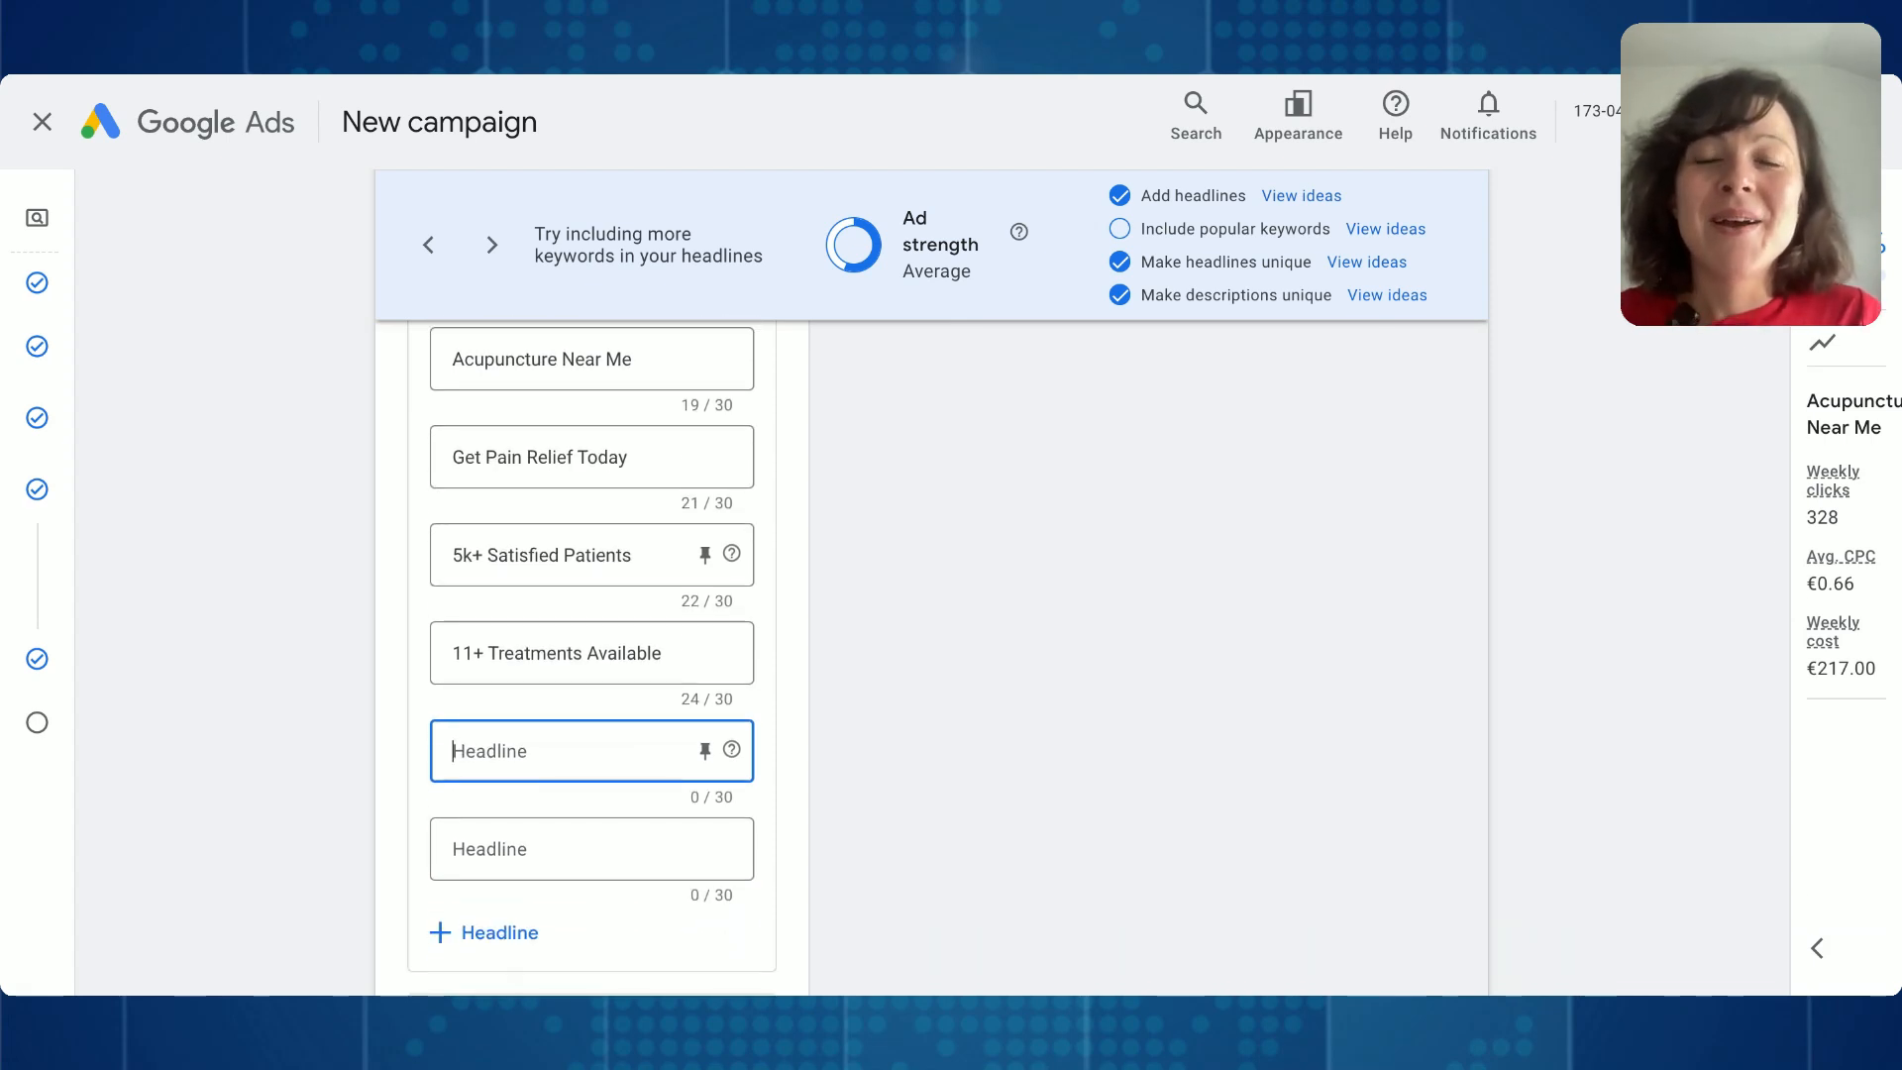
pyautogui.scroll(-2, 592, 654)
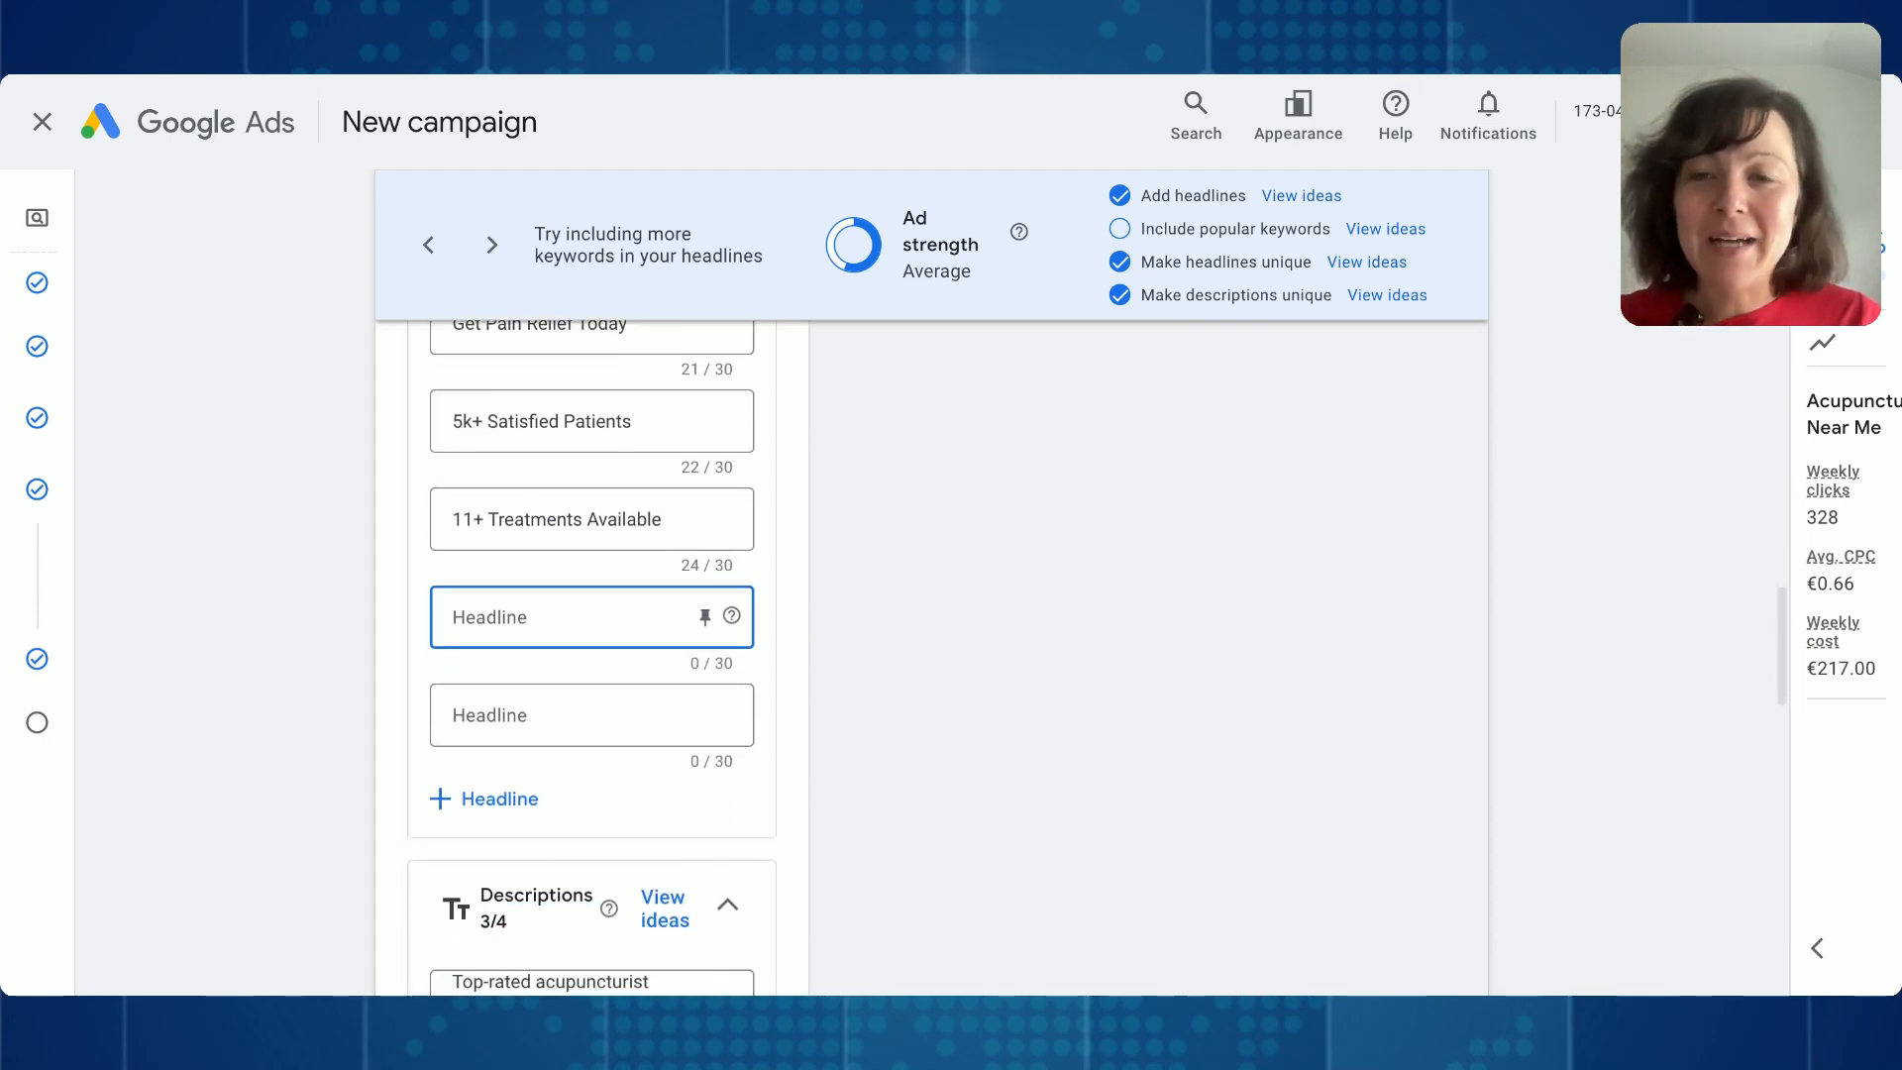
pyautogui.scroll(-5, 591, 634)
pyautogui.click(489, 491)
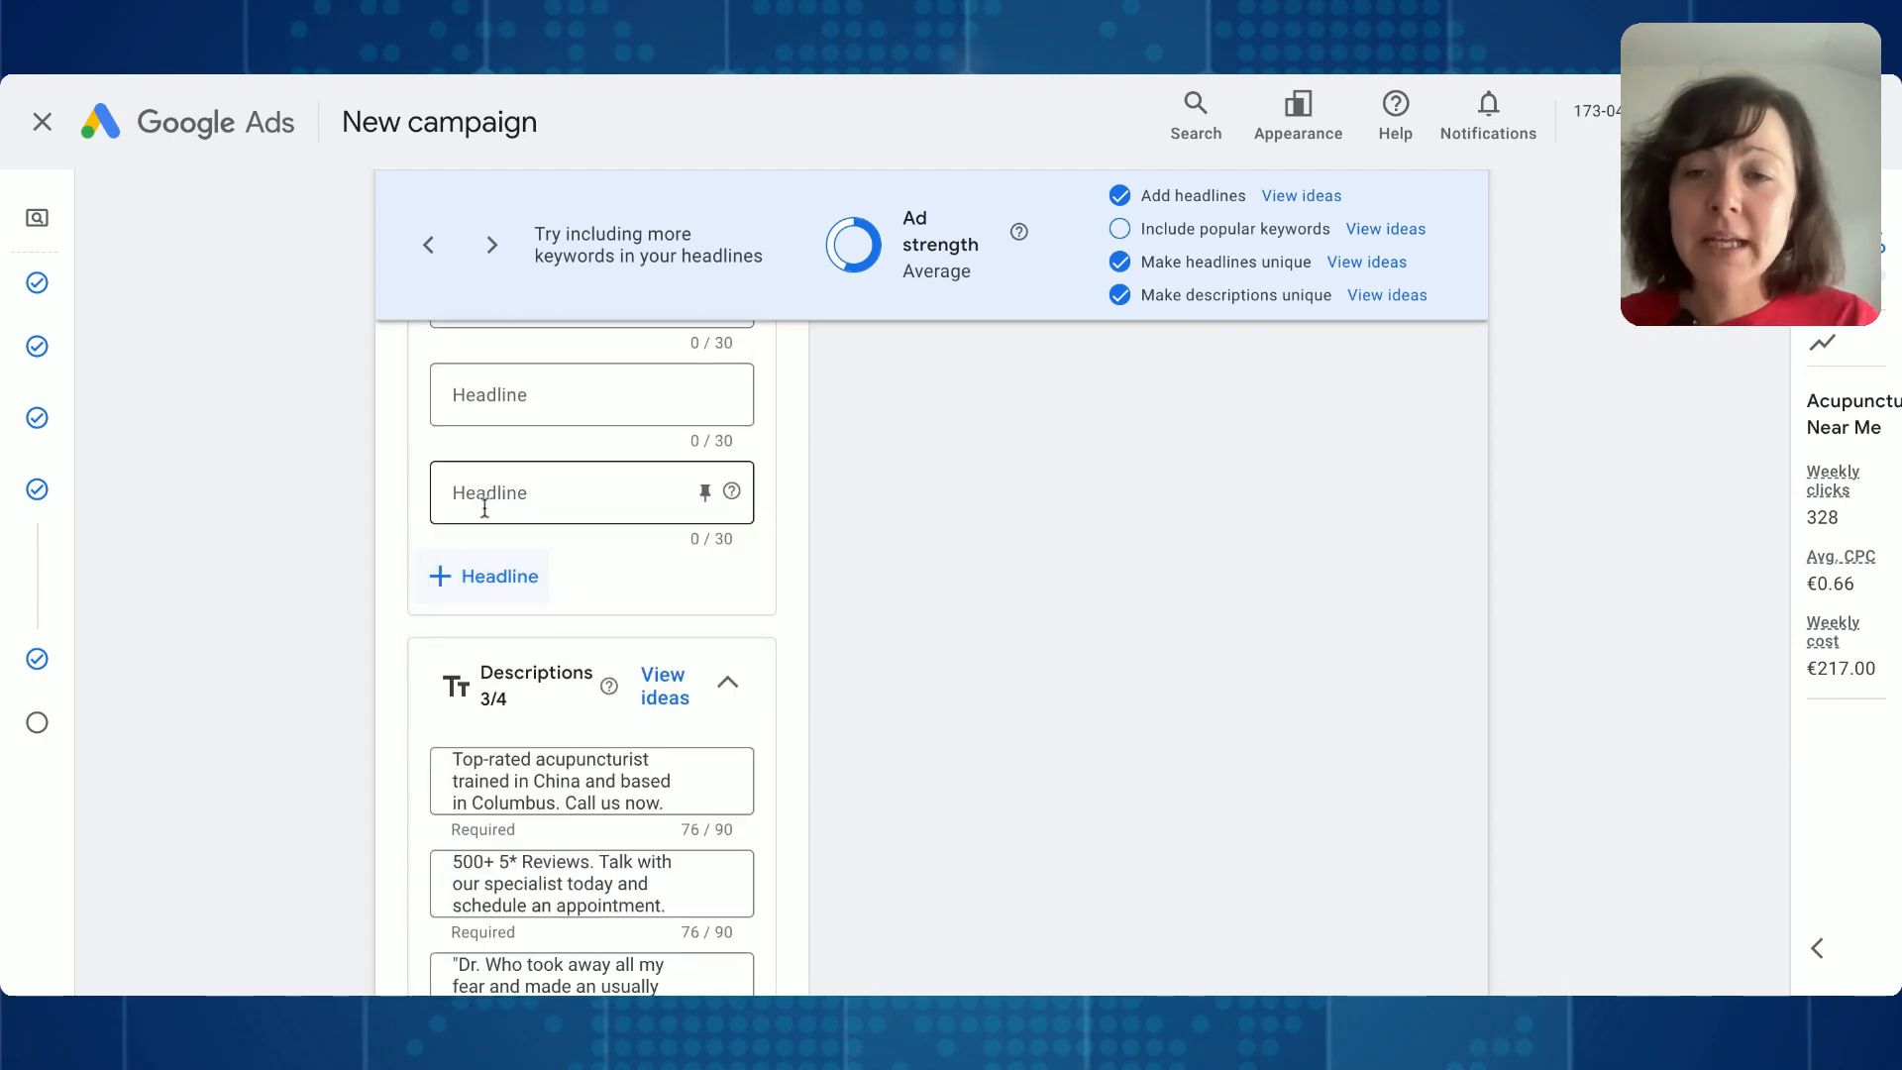
pyautogui.click(516, 592)
pyautogui.click(515, 693)
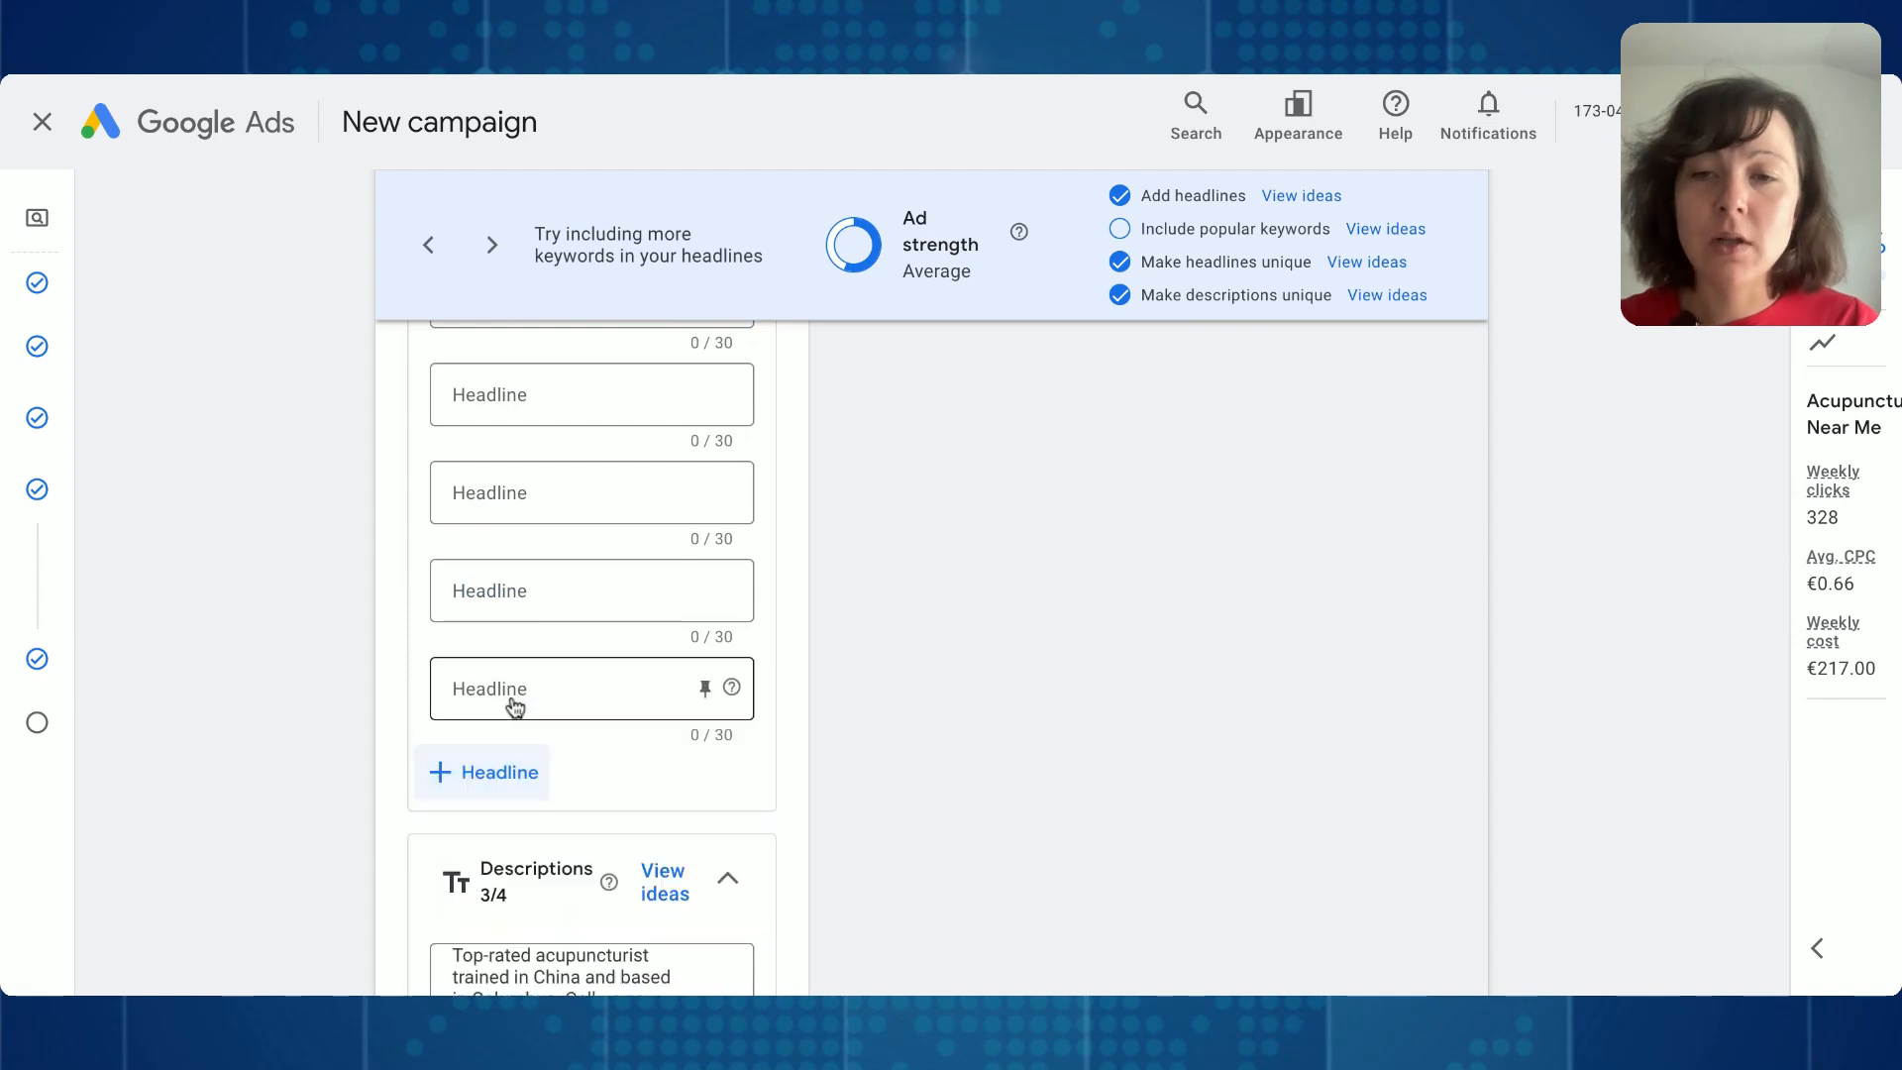
# - Review the ad's three filled-in descriptions, ending with the quoted patient testimonial in the third one
pyautogui.scroll(-3, 513, 702)
pyautogui.click(494, 586)
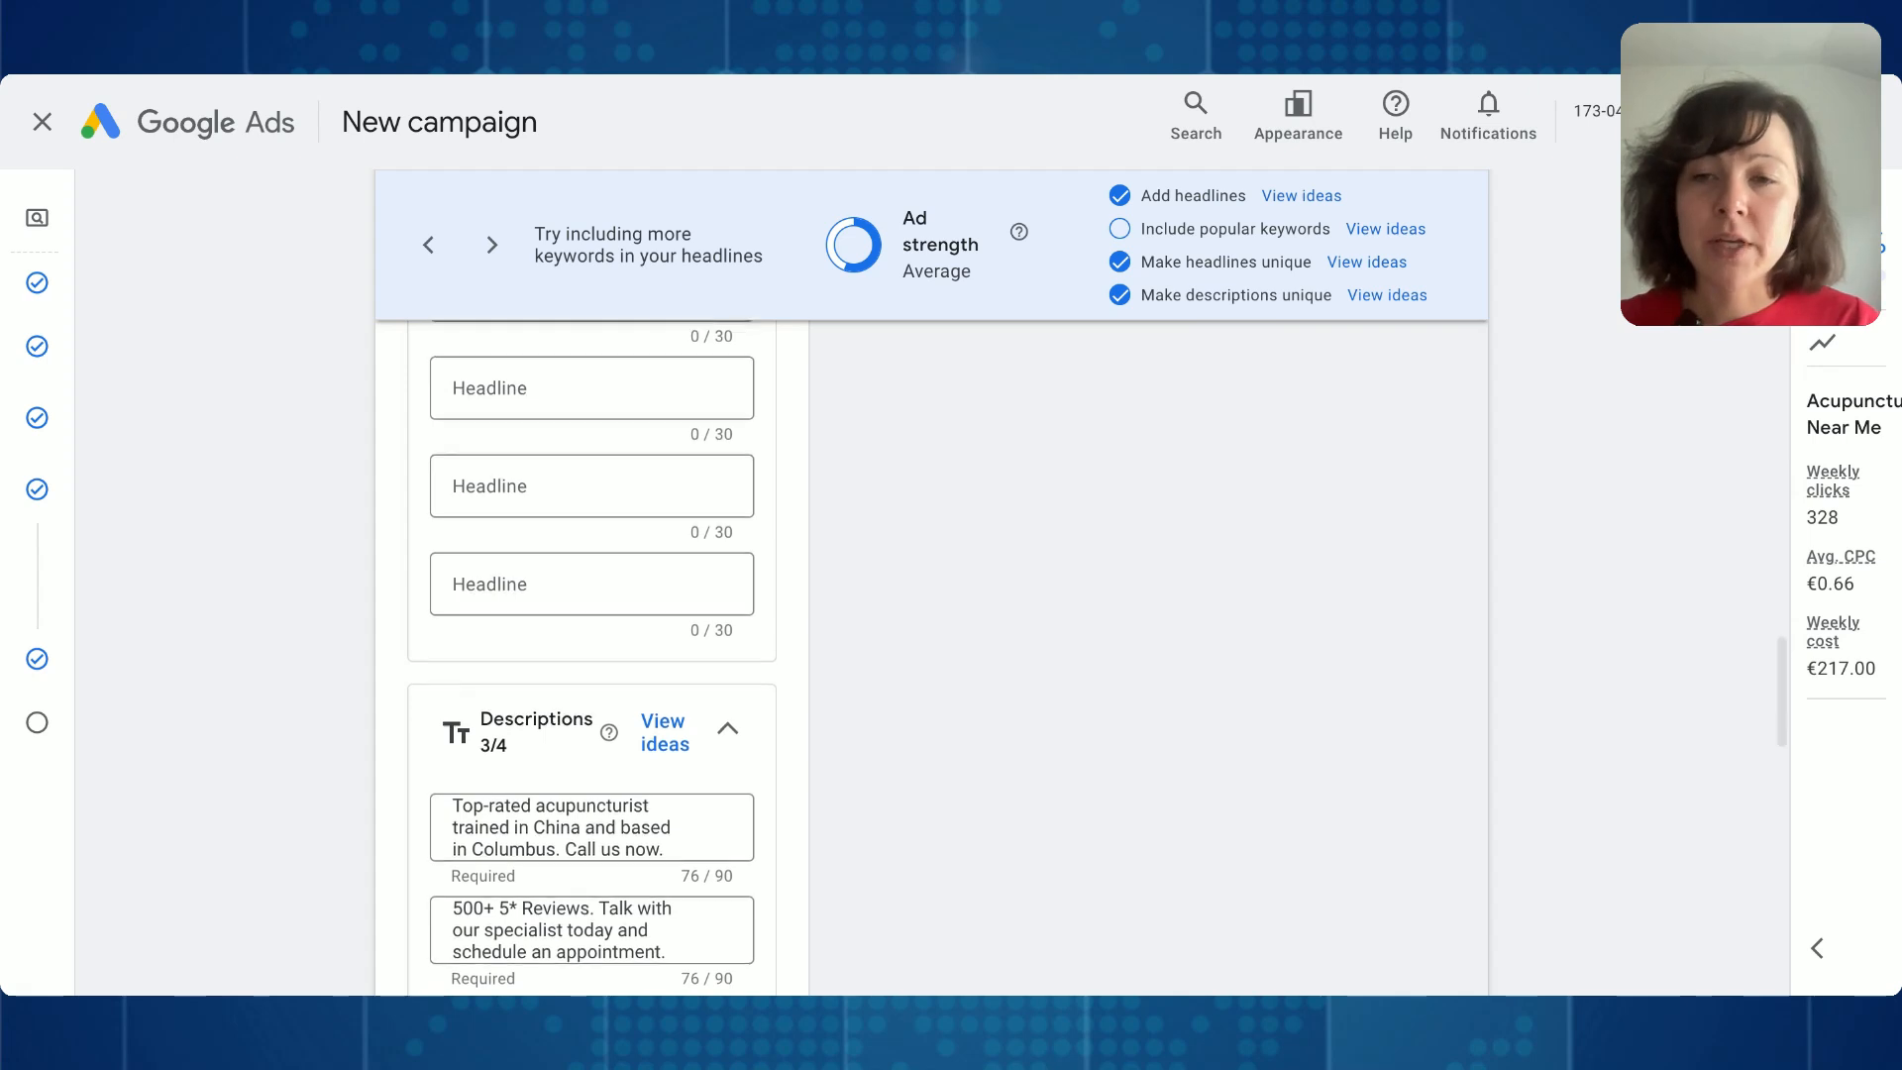
pyautogui.scroll(-3, 592, 654)
pyautogui.scroll(-3, 663, 433)
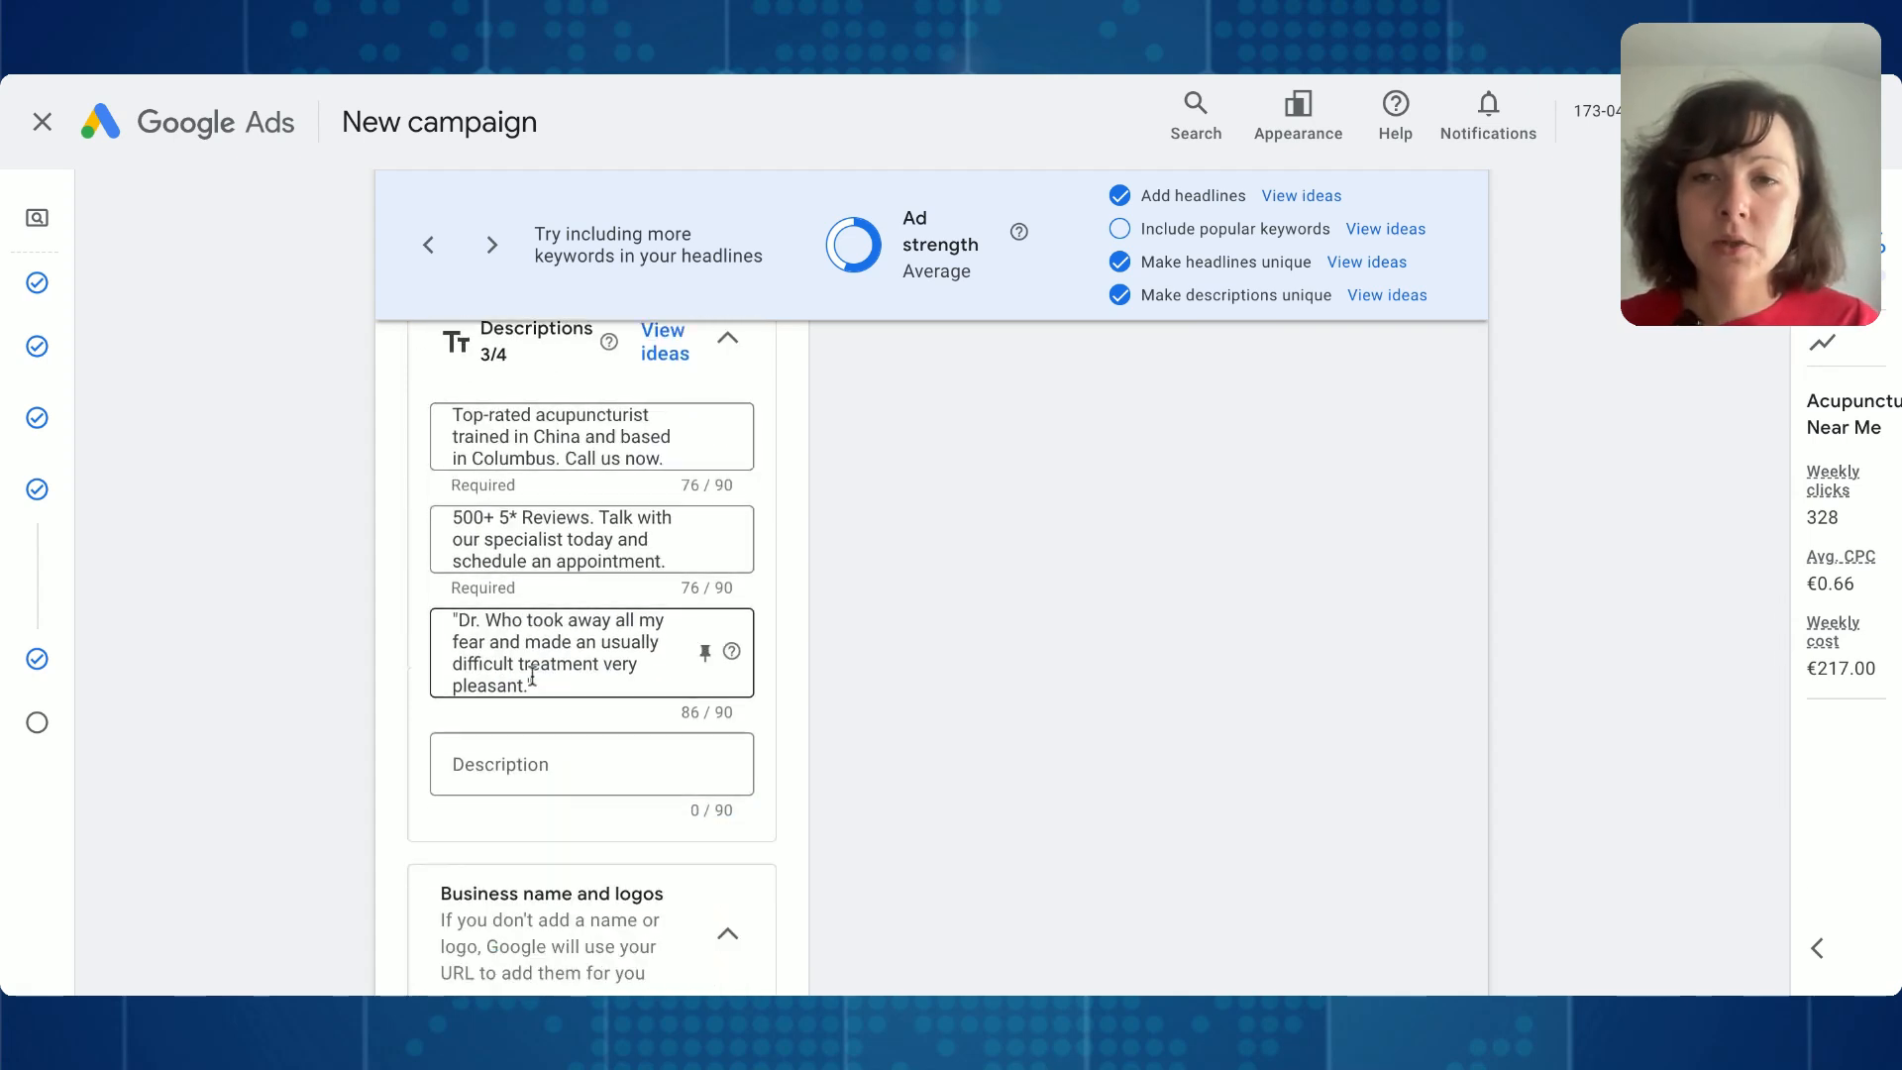
pyautogui.scroll(2, 530, 679)
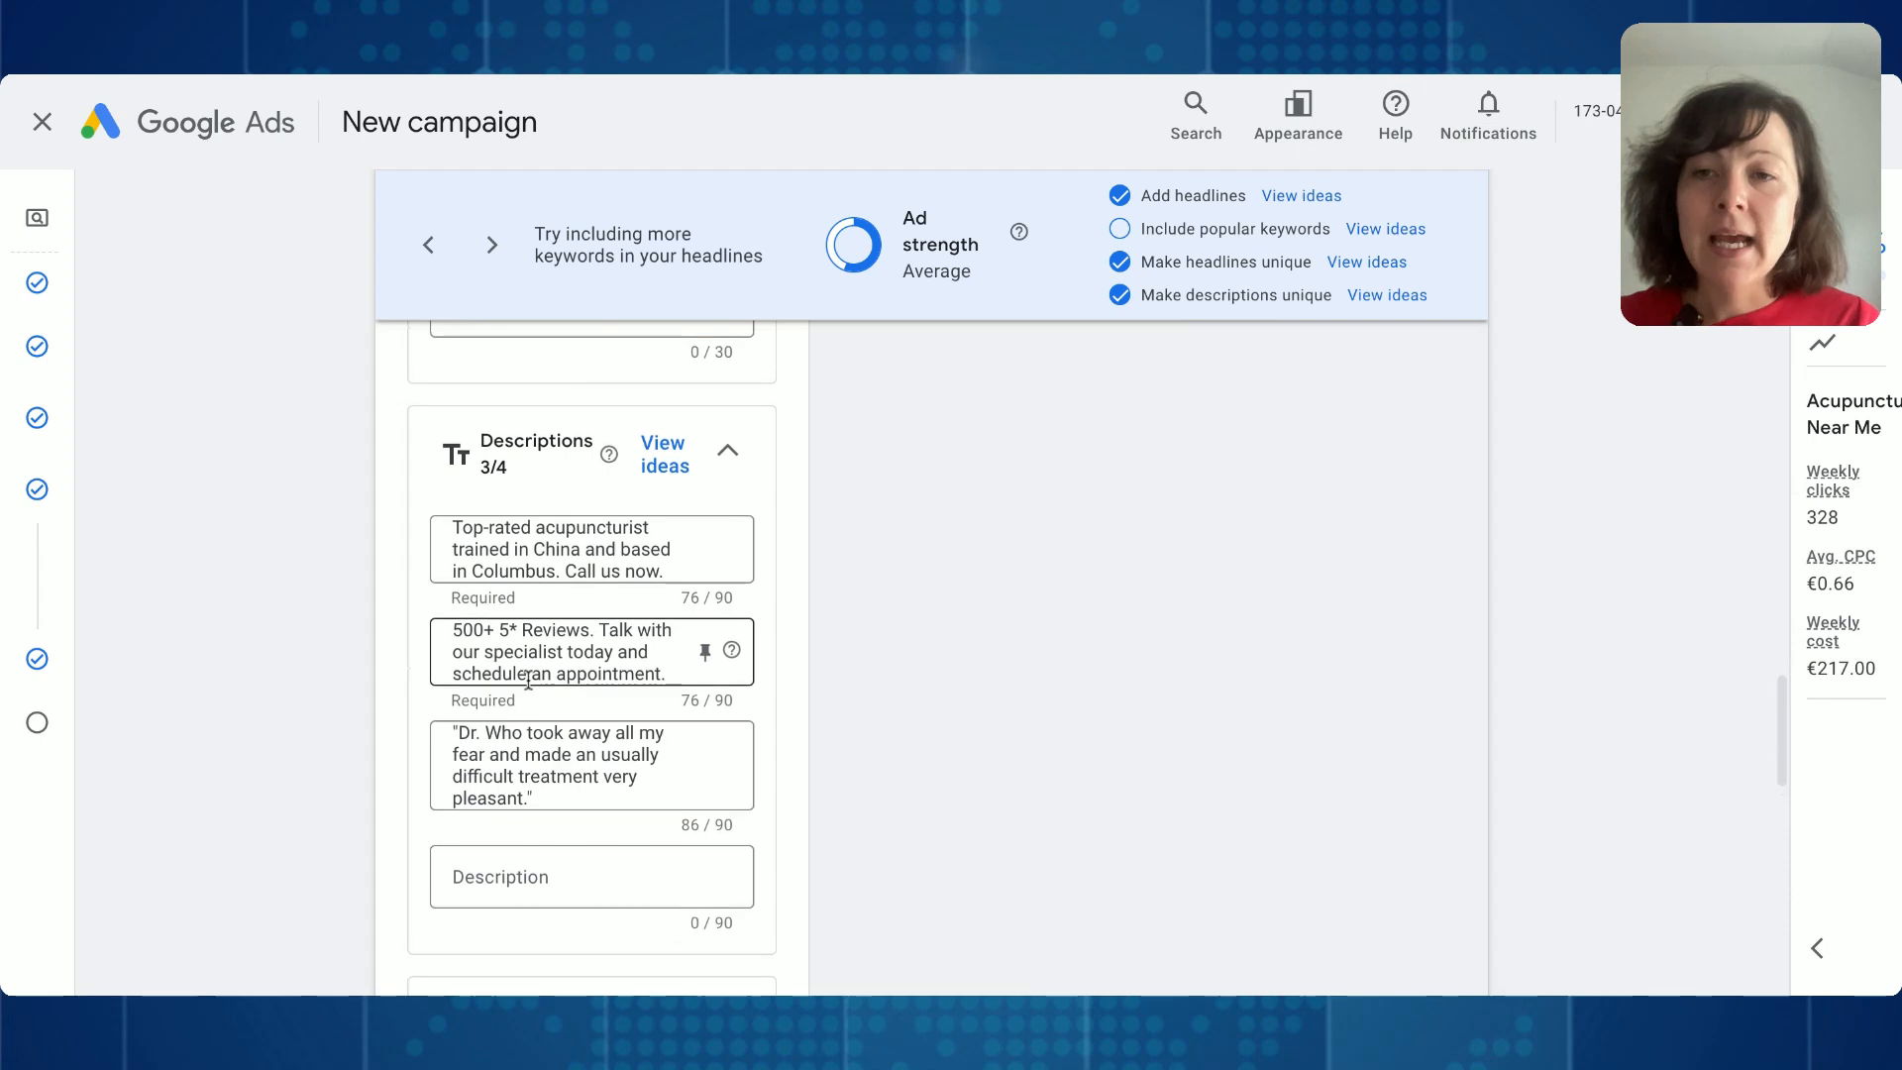
pyautogui.click(509, 878)
pyautogui.click(546, 805)
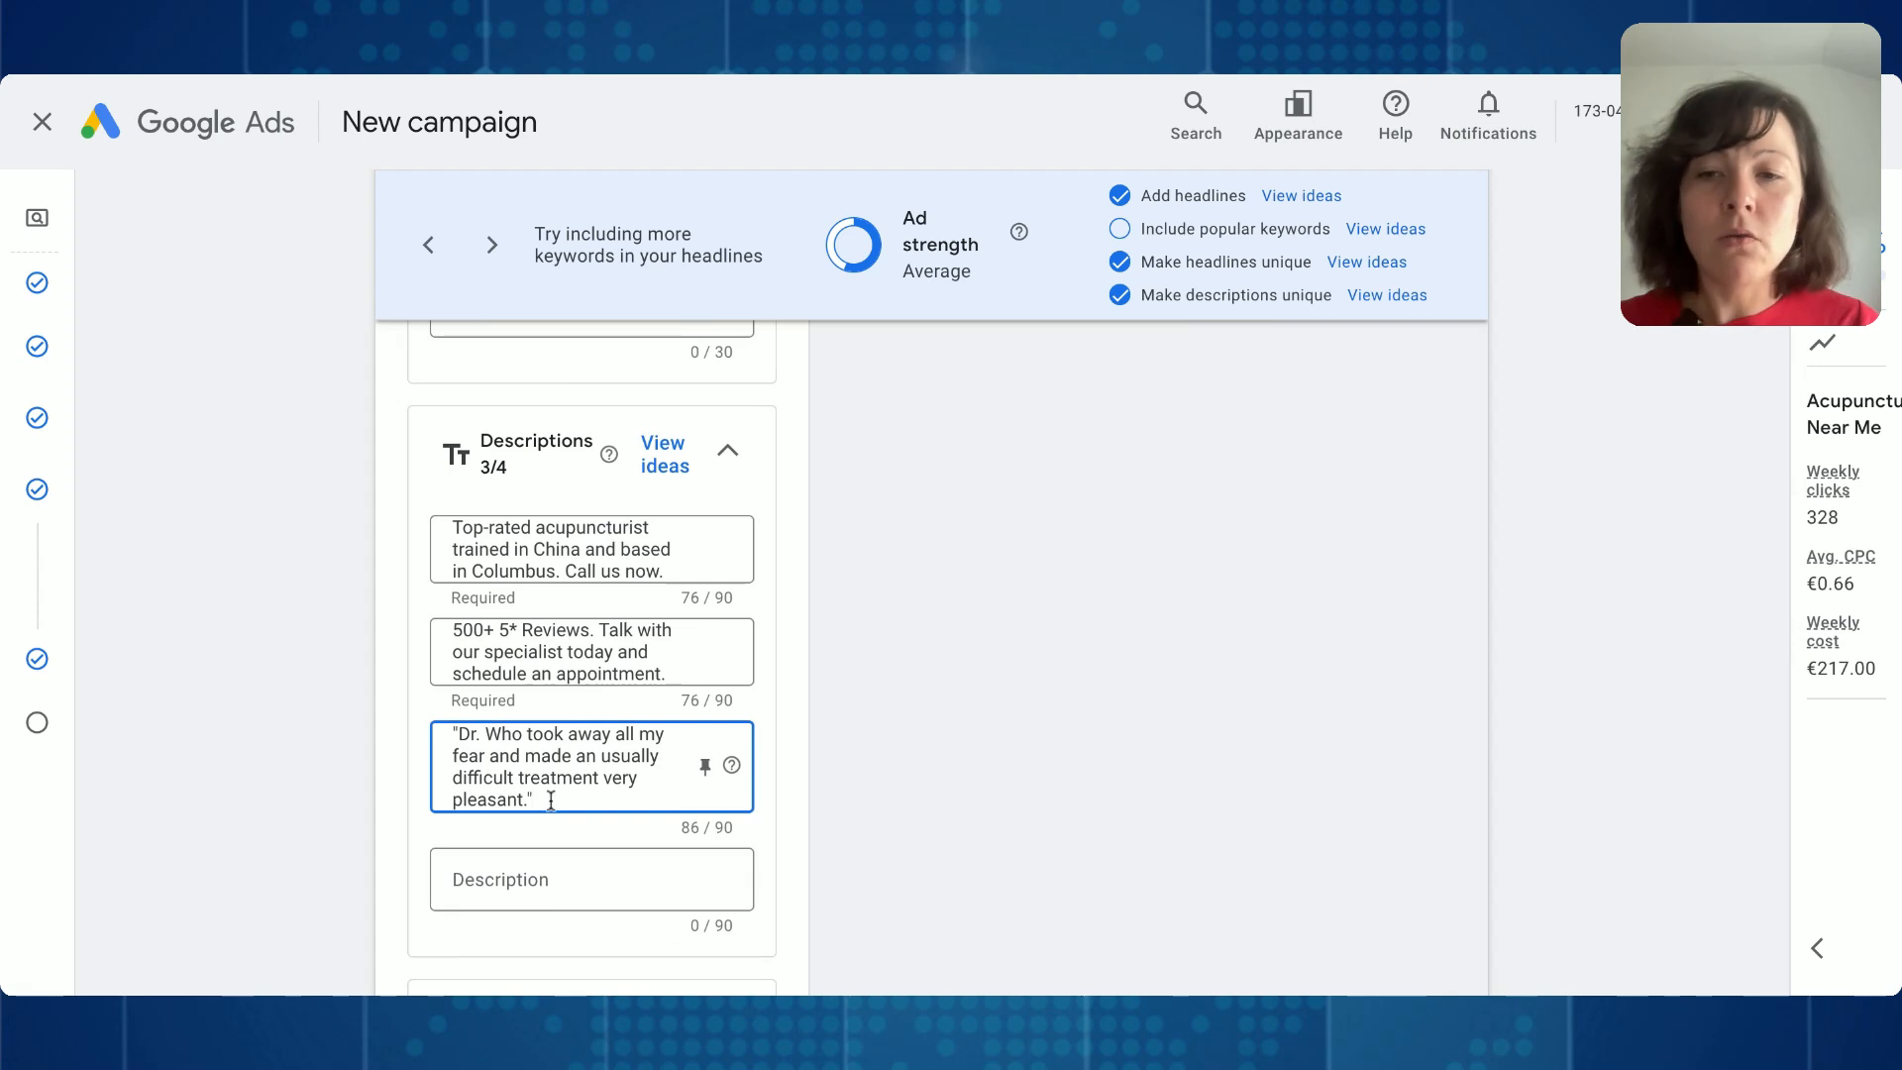
pyautogui.moveTo(551, 800); pyautogui.dragTo(433, 735)
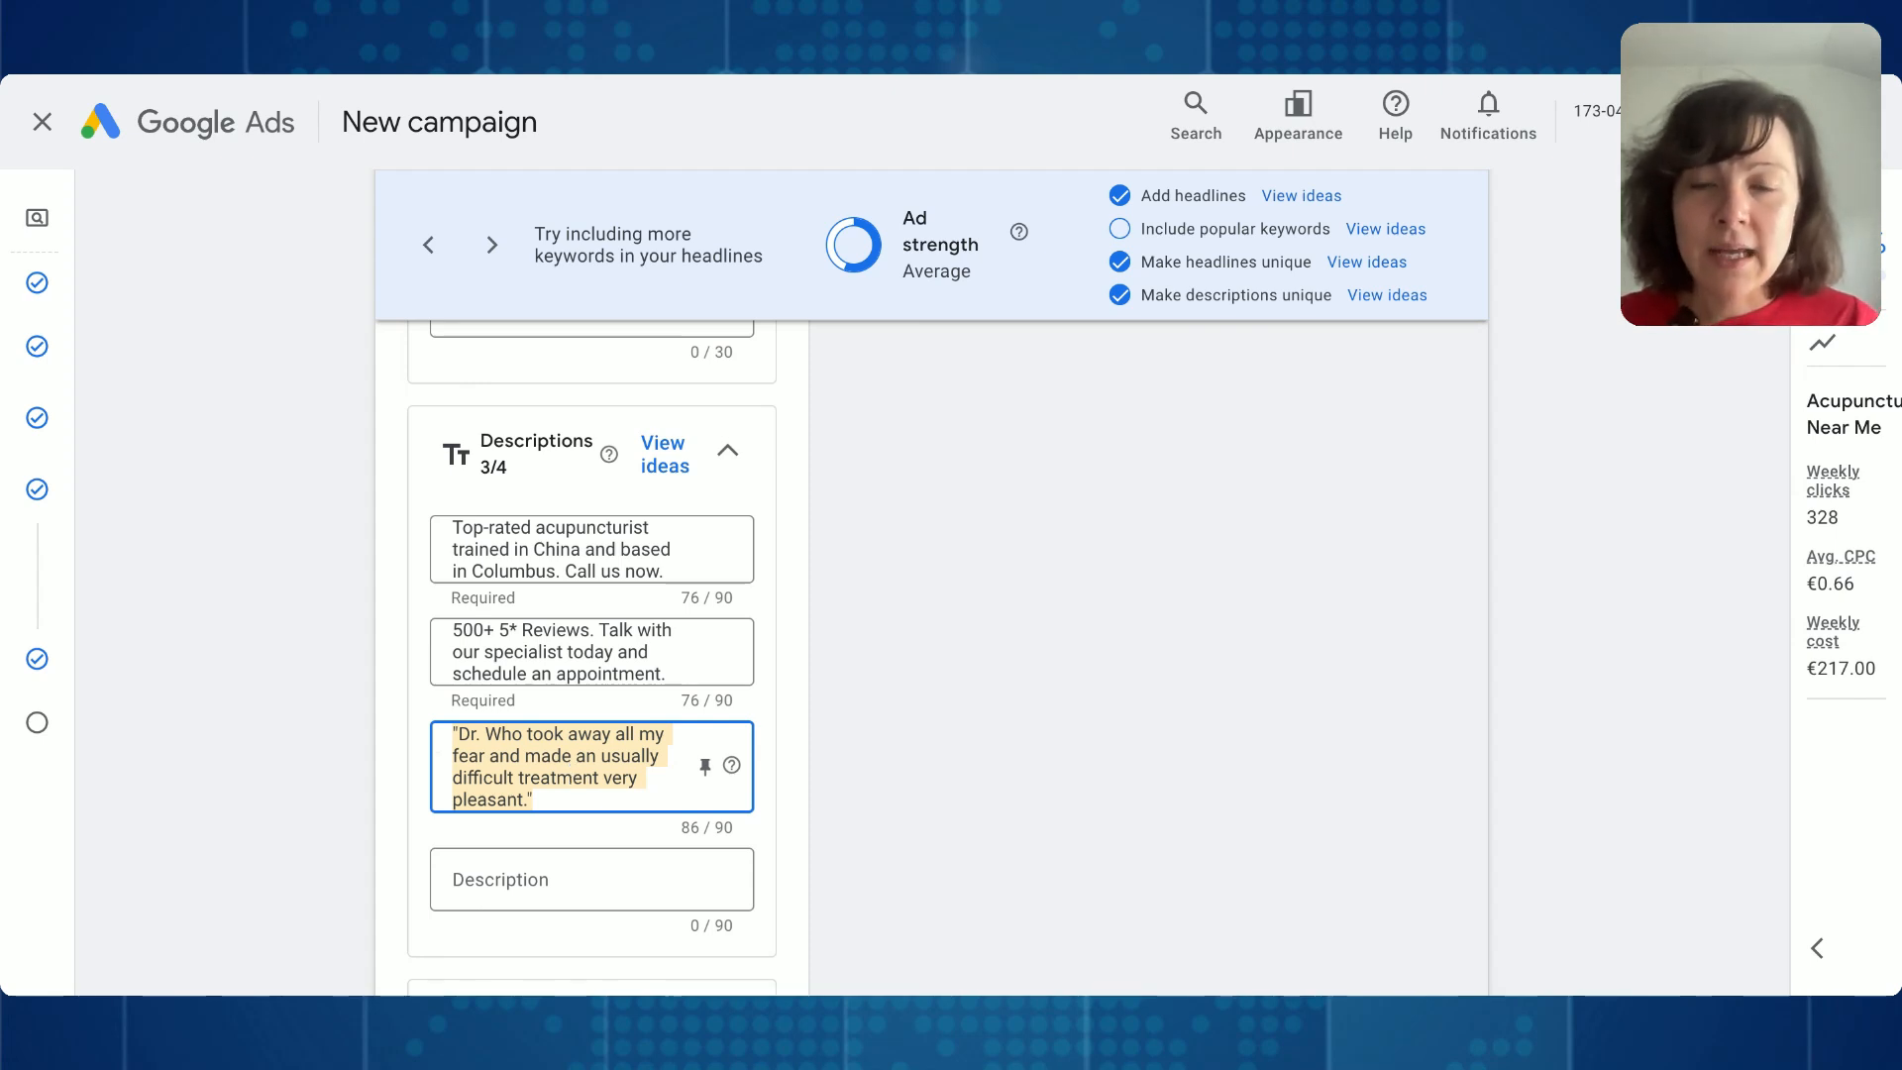
# - Append the attribution "- M." to the testimonial in the third description and replace its word "and" with "&"
pyautogui.click(539, 800)
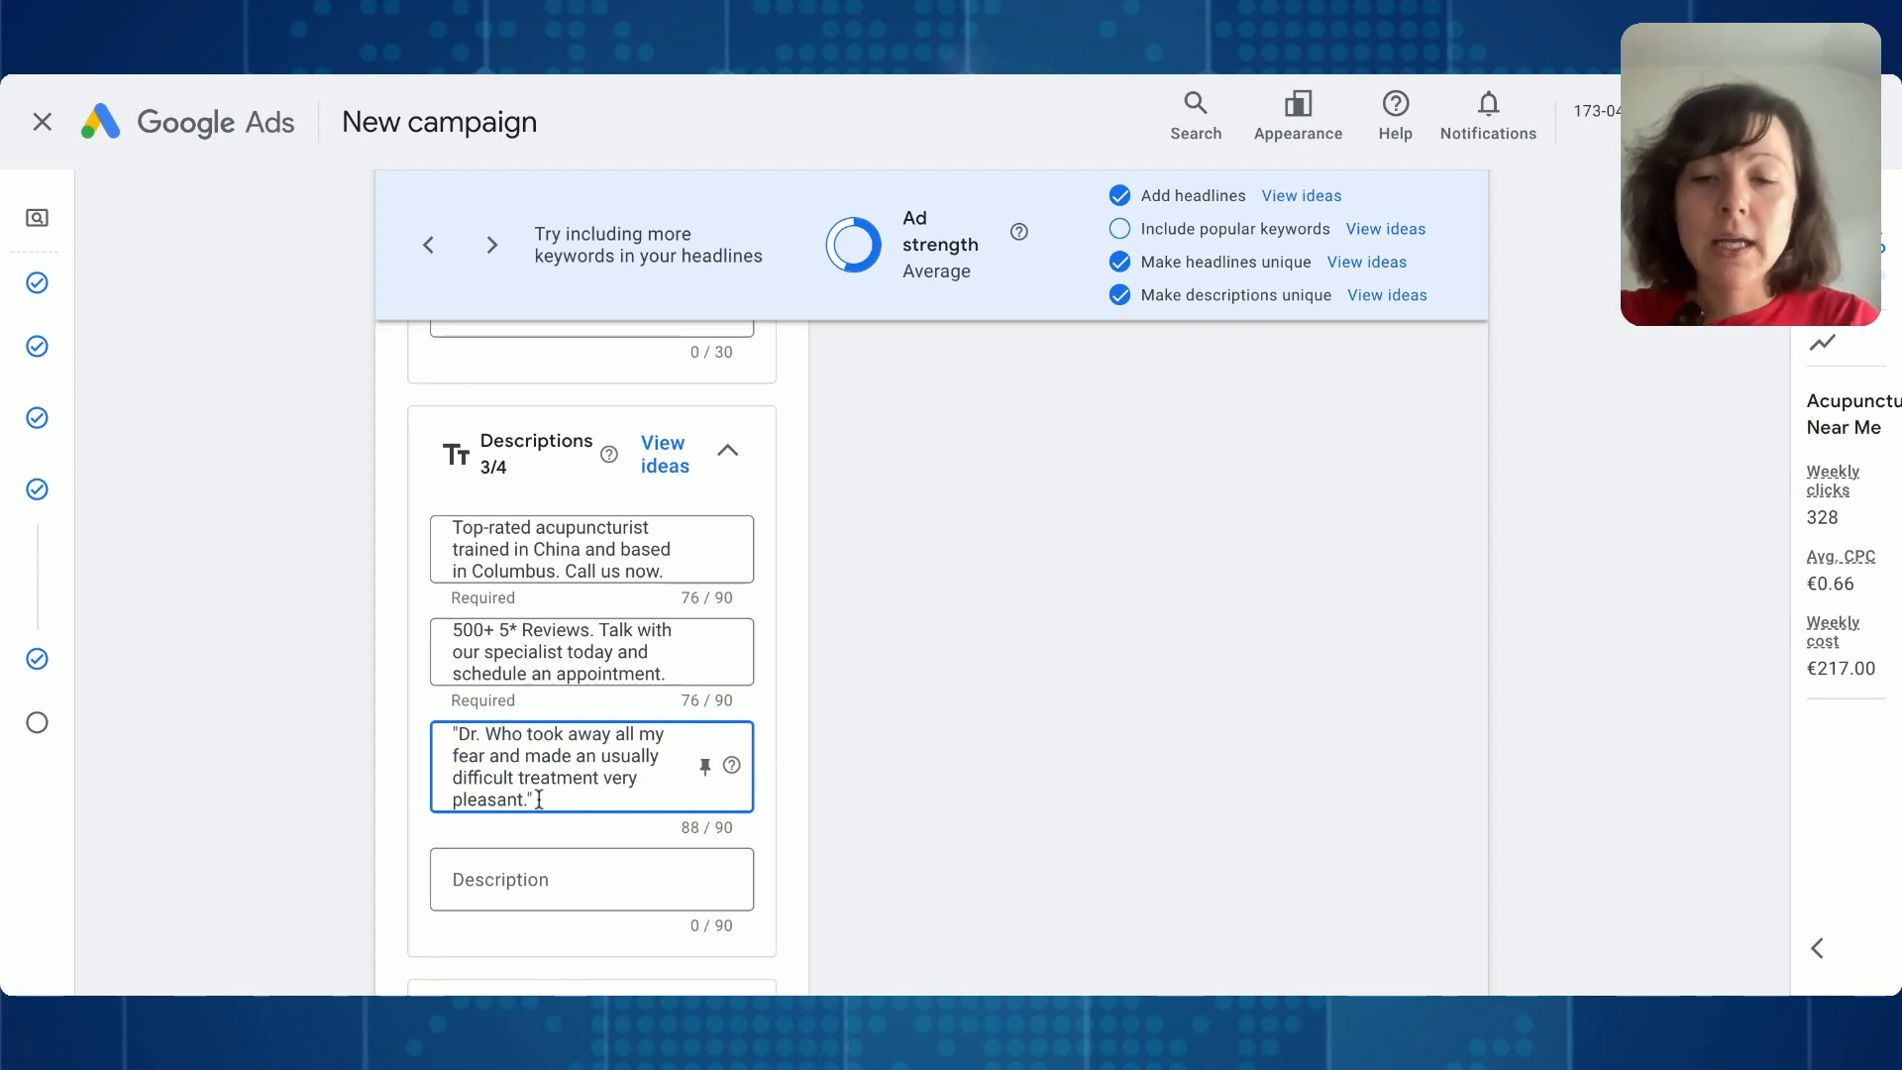
pyautogui.write('- Ma')
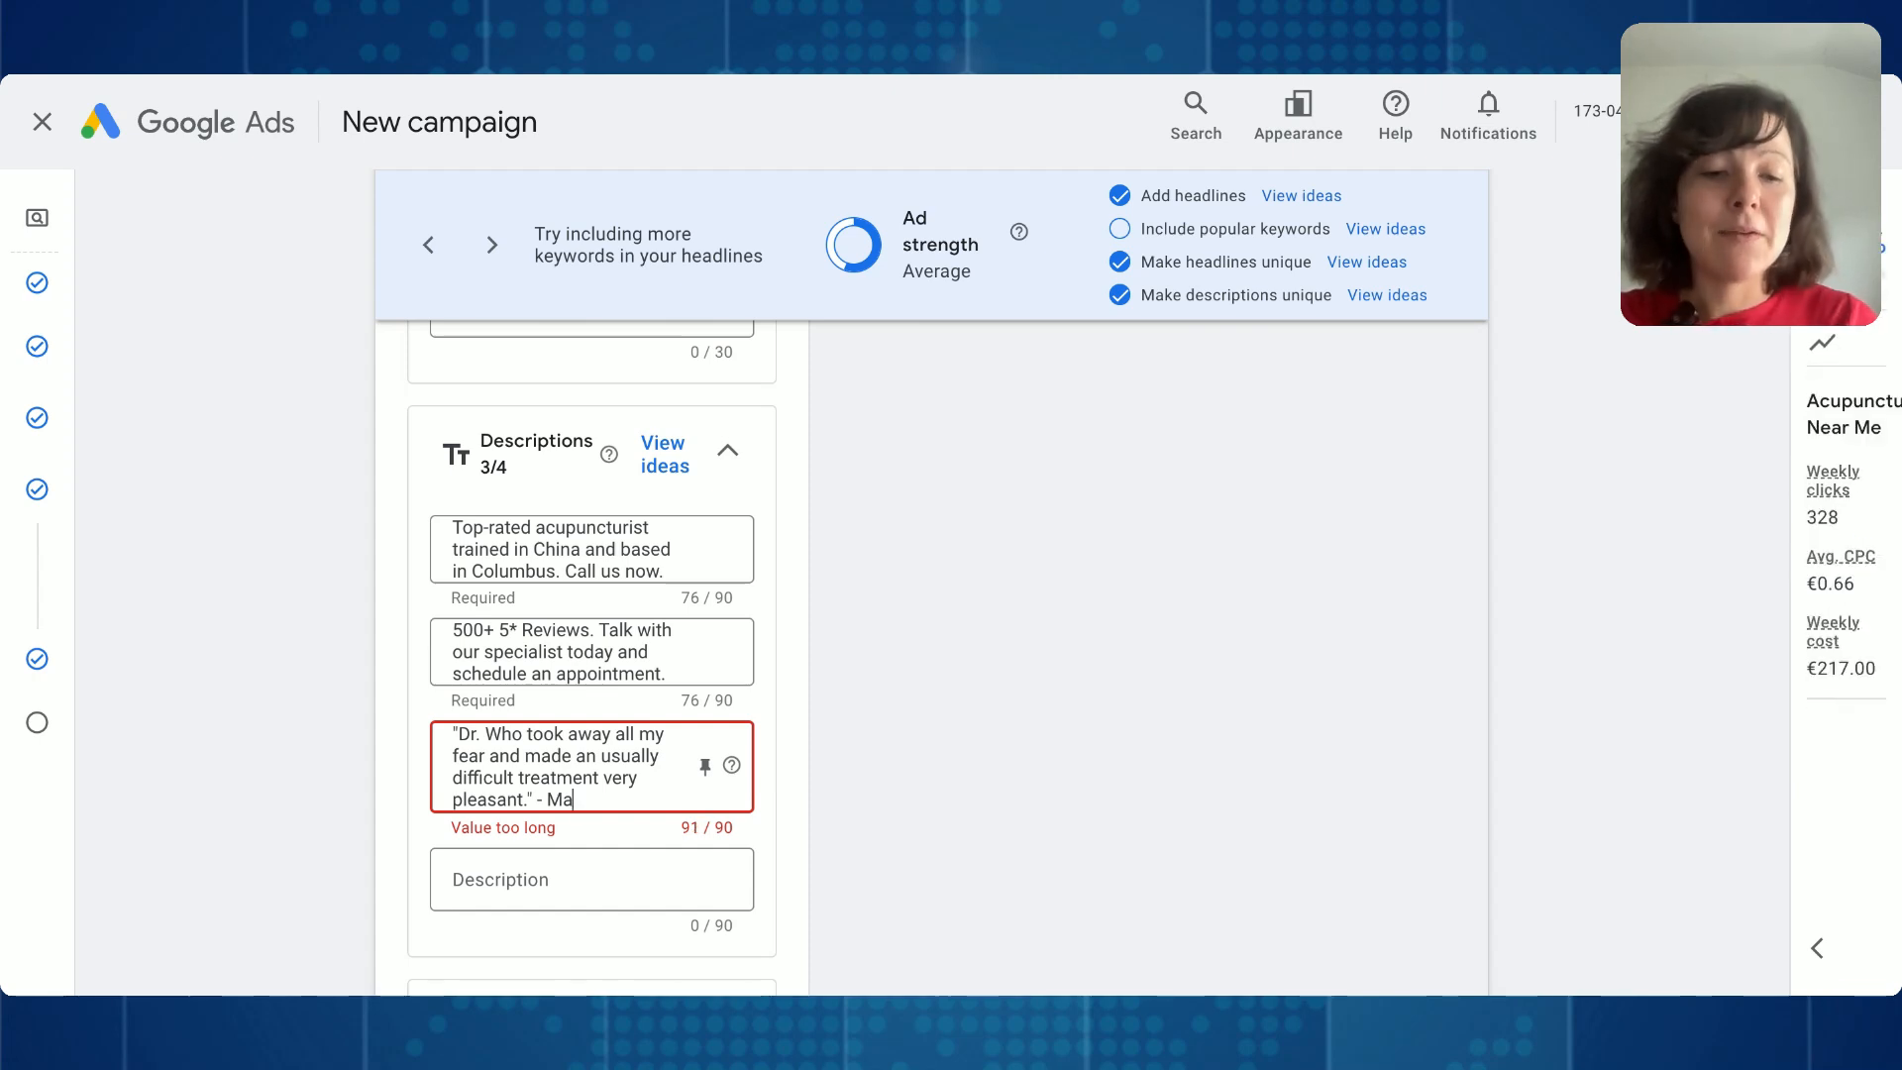
pyautogui.press('BackSpace')
pyautogui.write('.')
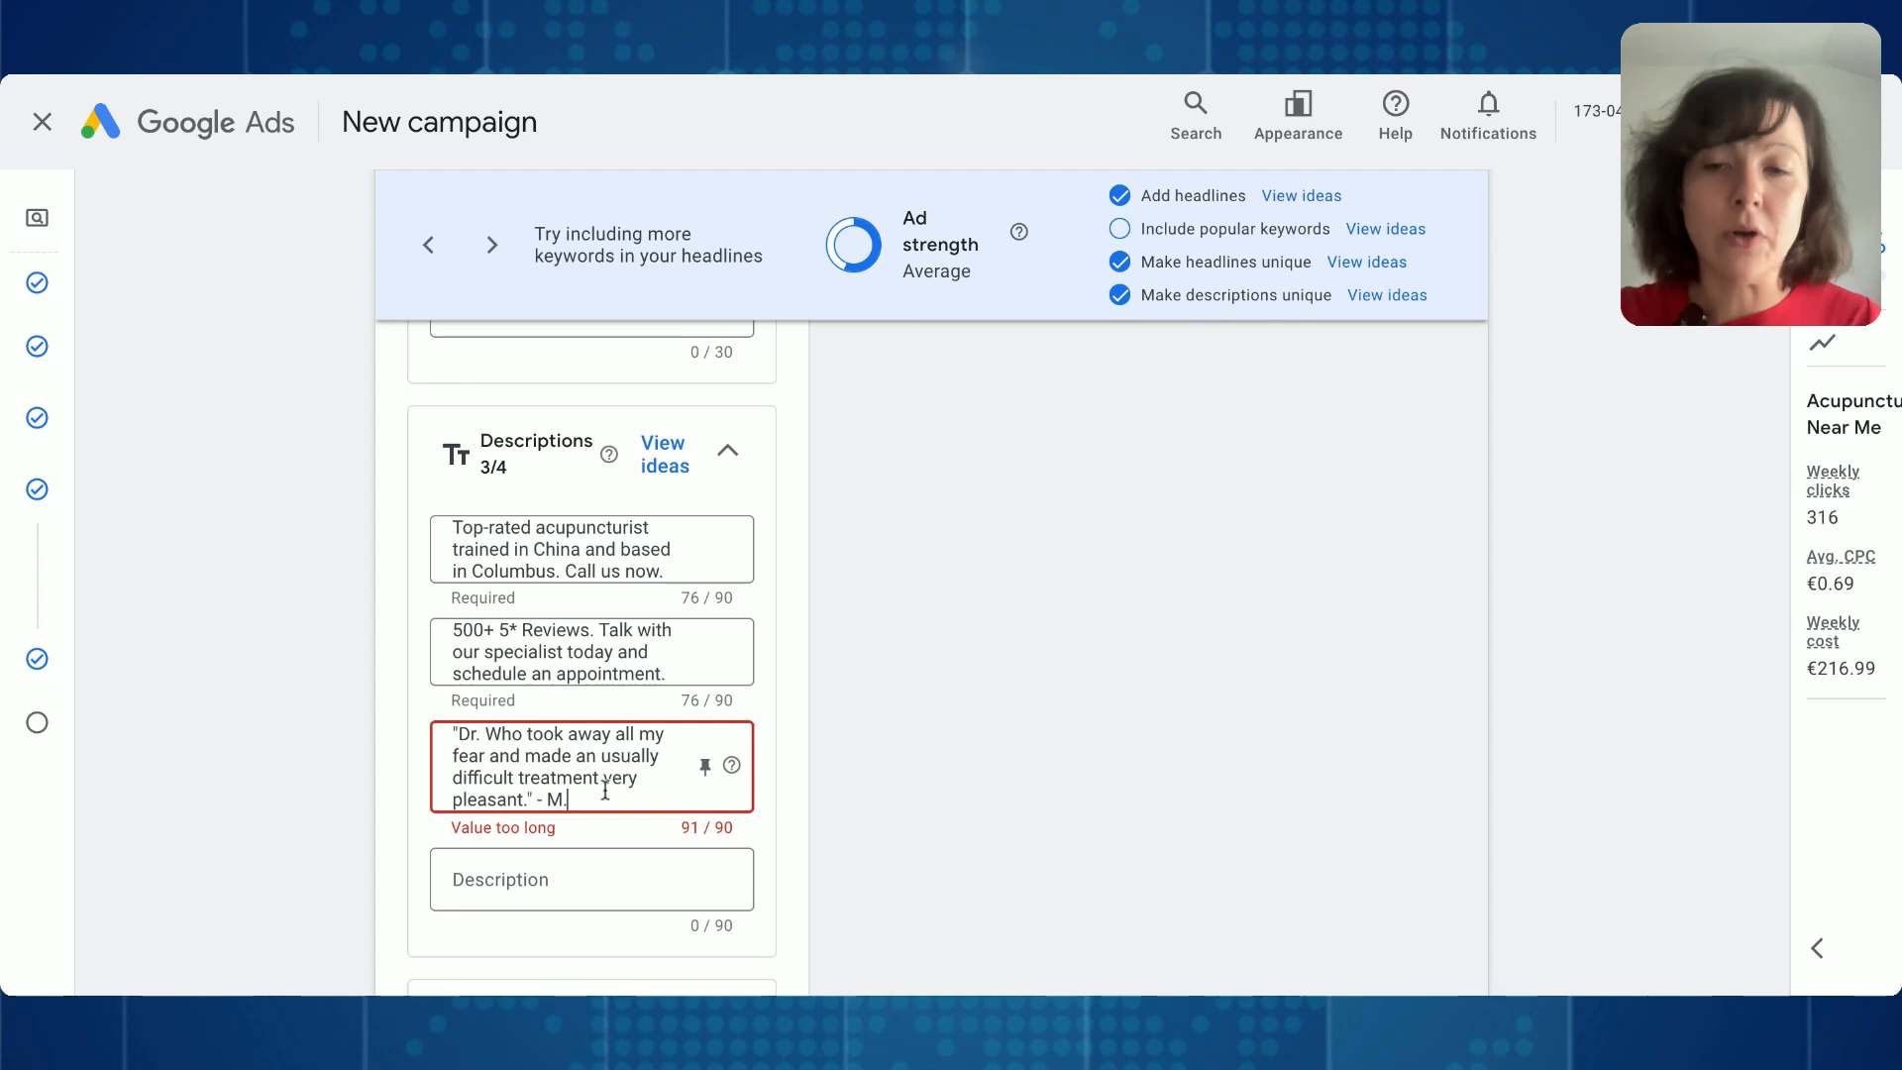
pyautogui.doubleClick(505, 755)
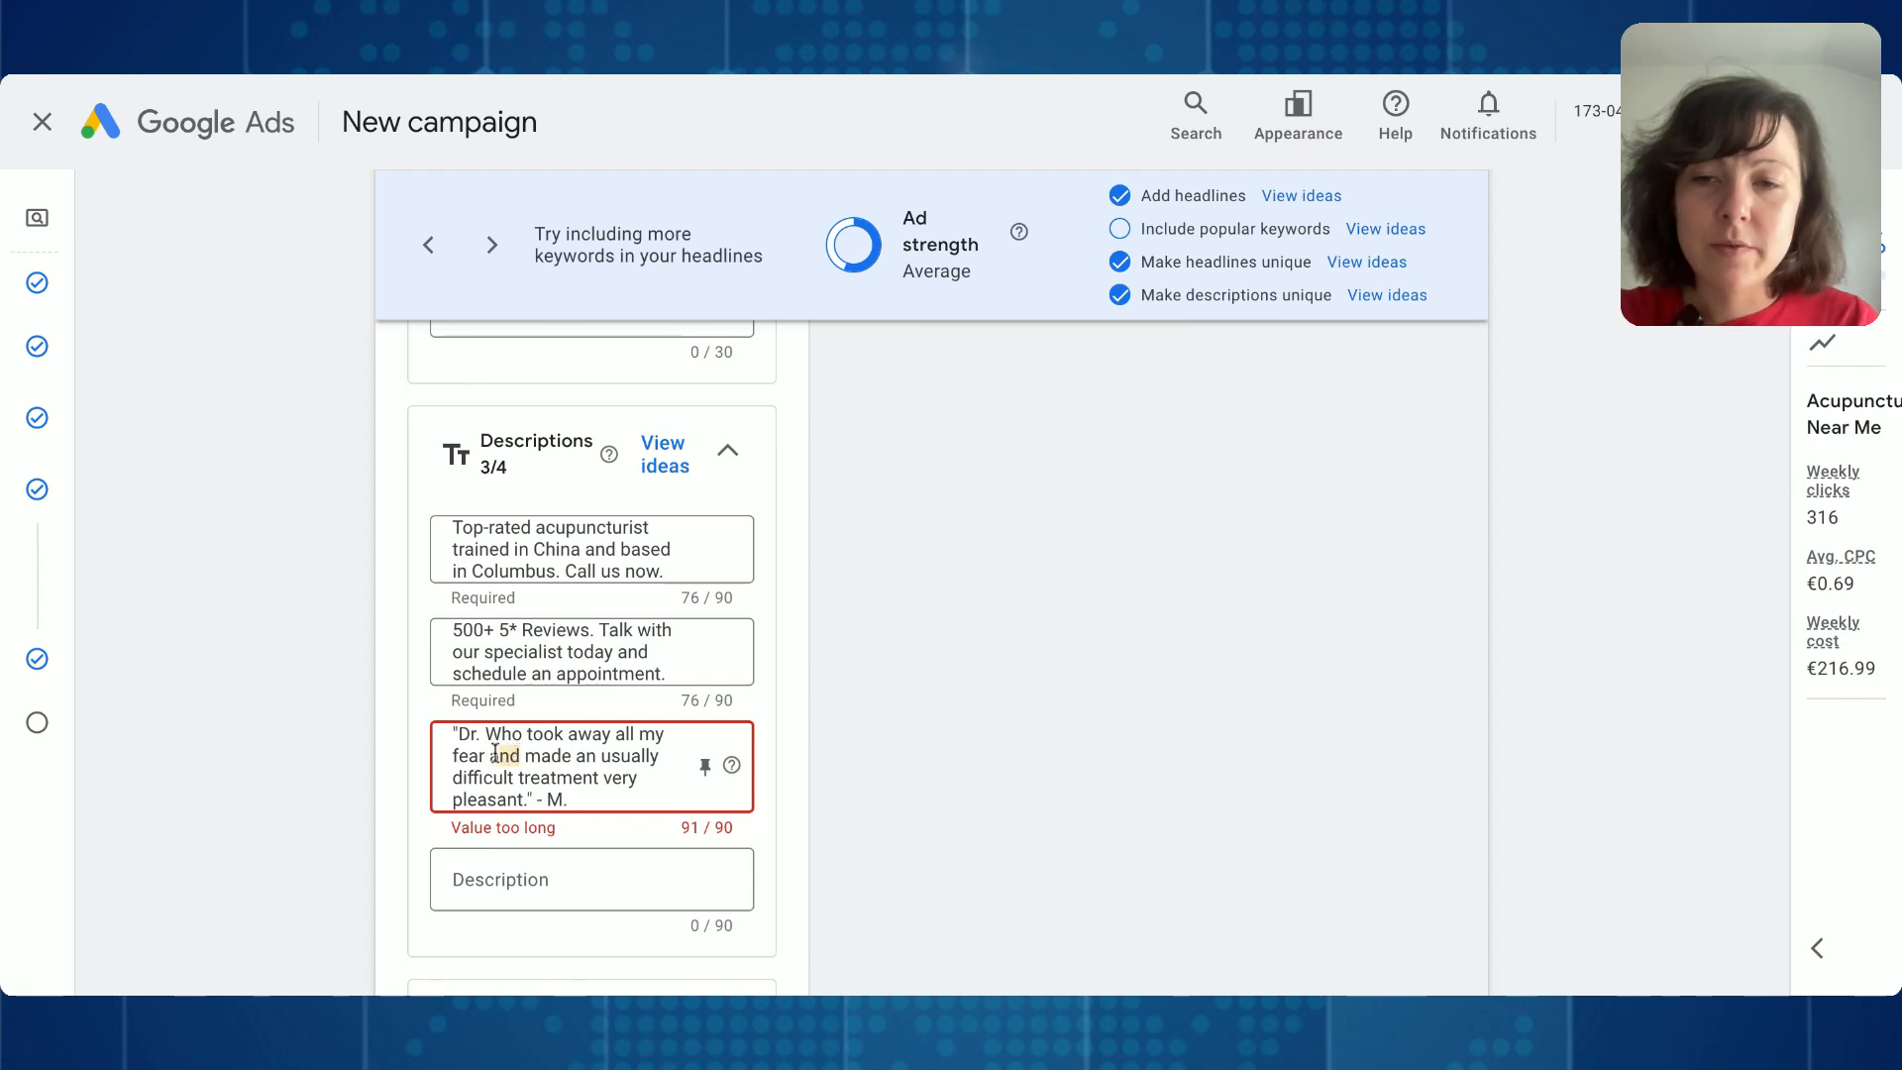
pyautogui.write('&')
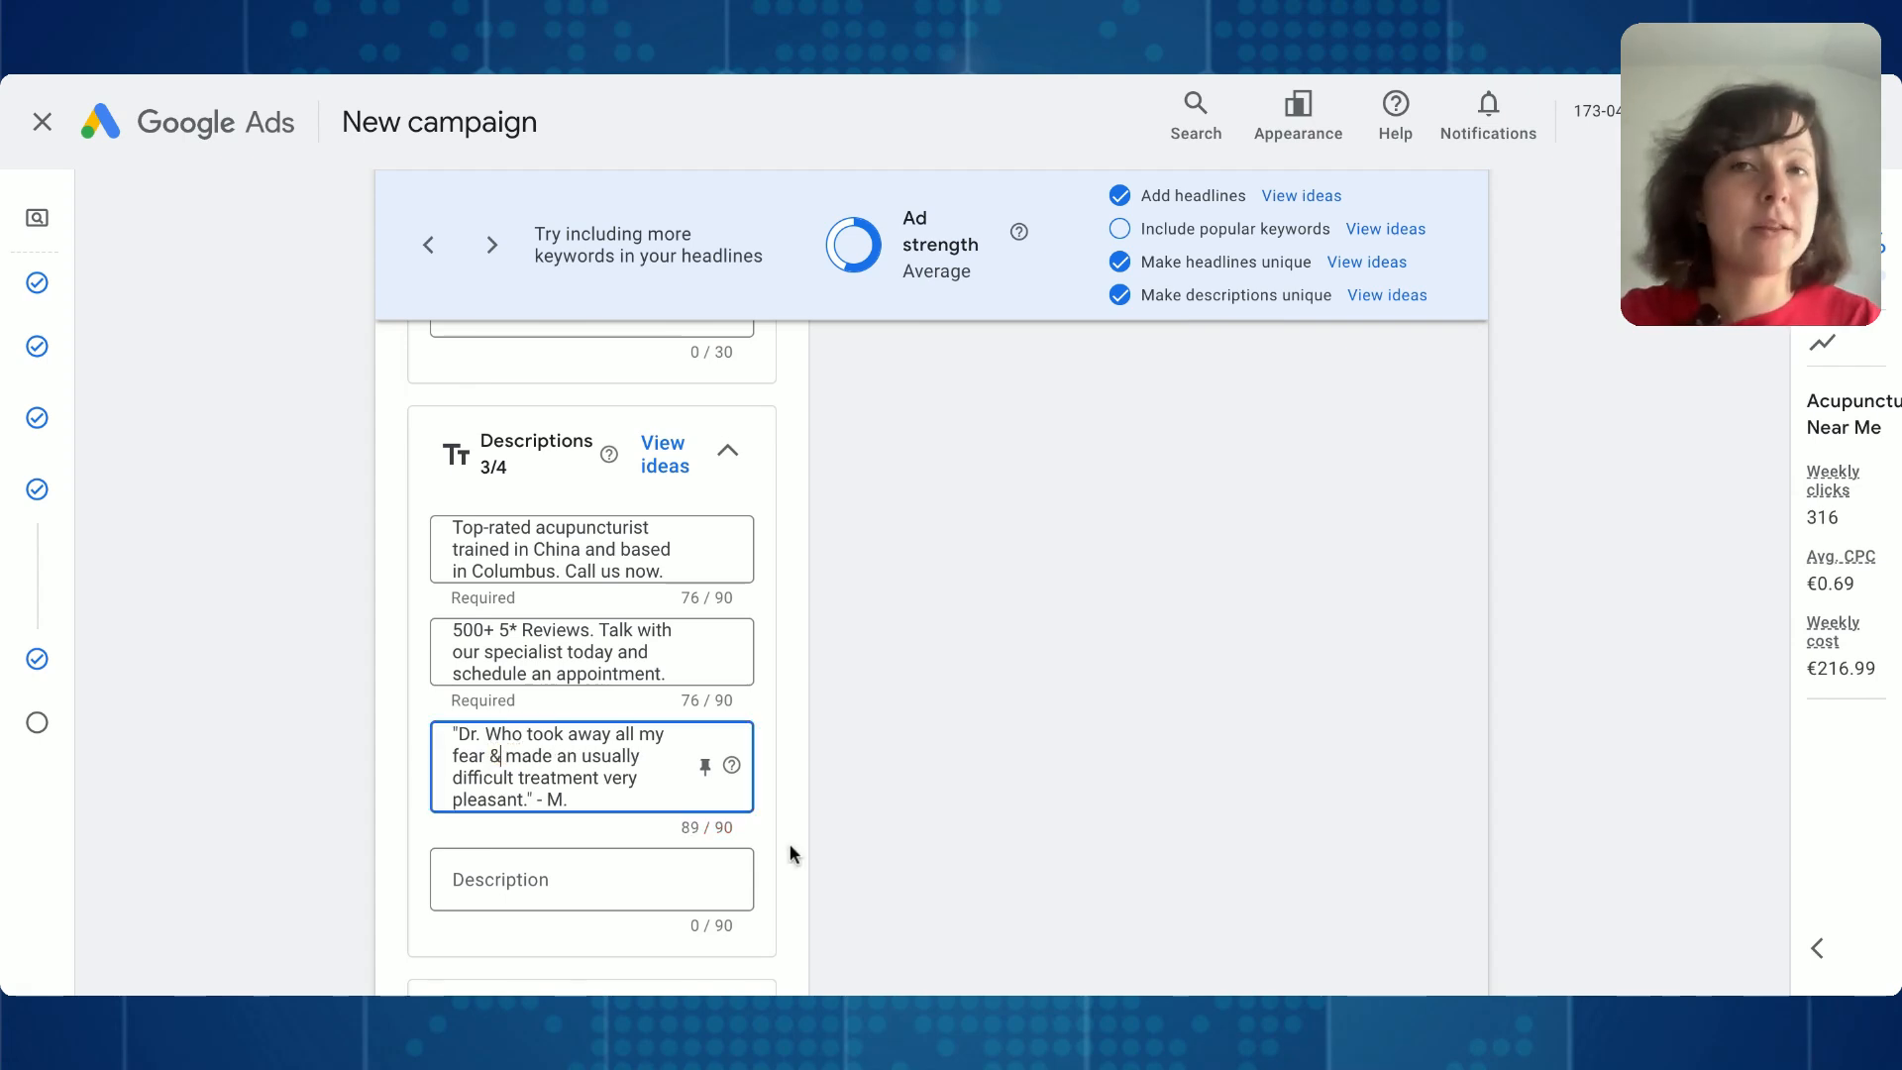
# - Look over the descriptions and the optional ad assets below them: Business name and logos, Sitelinks, Callouts and More asset types
pyautogui.scroll(-1, 673, 726)
pyautogui.scroll(-1, 669, 726)
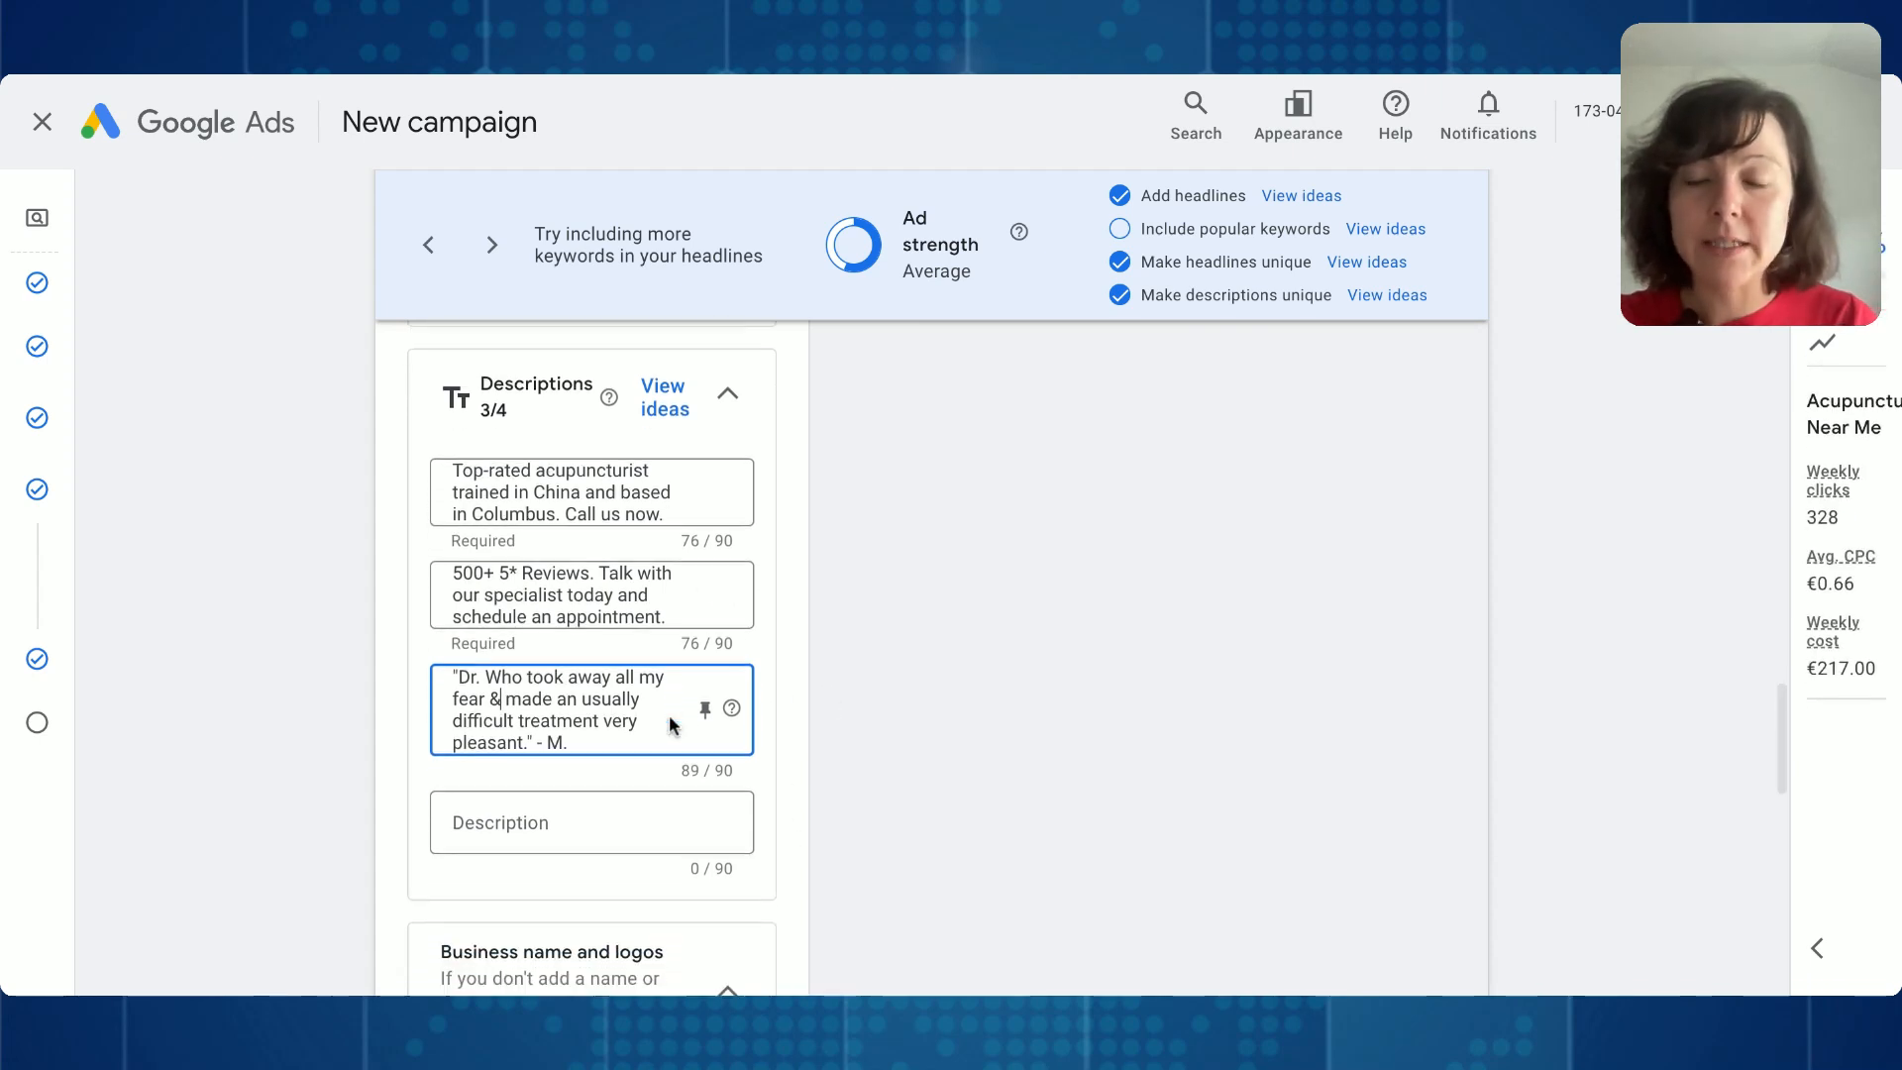
pyautogui.scroll(1, 544, 572)
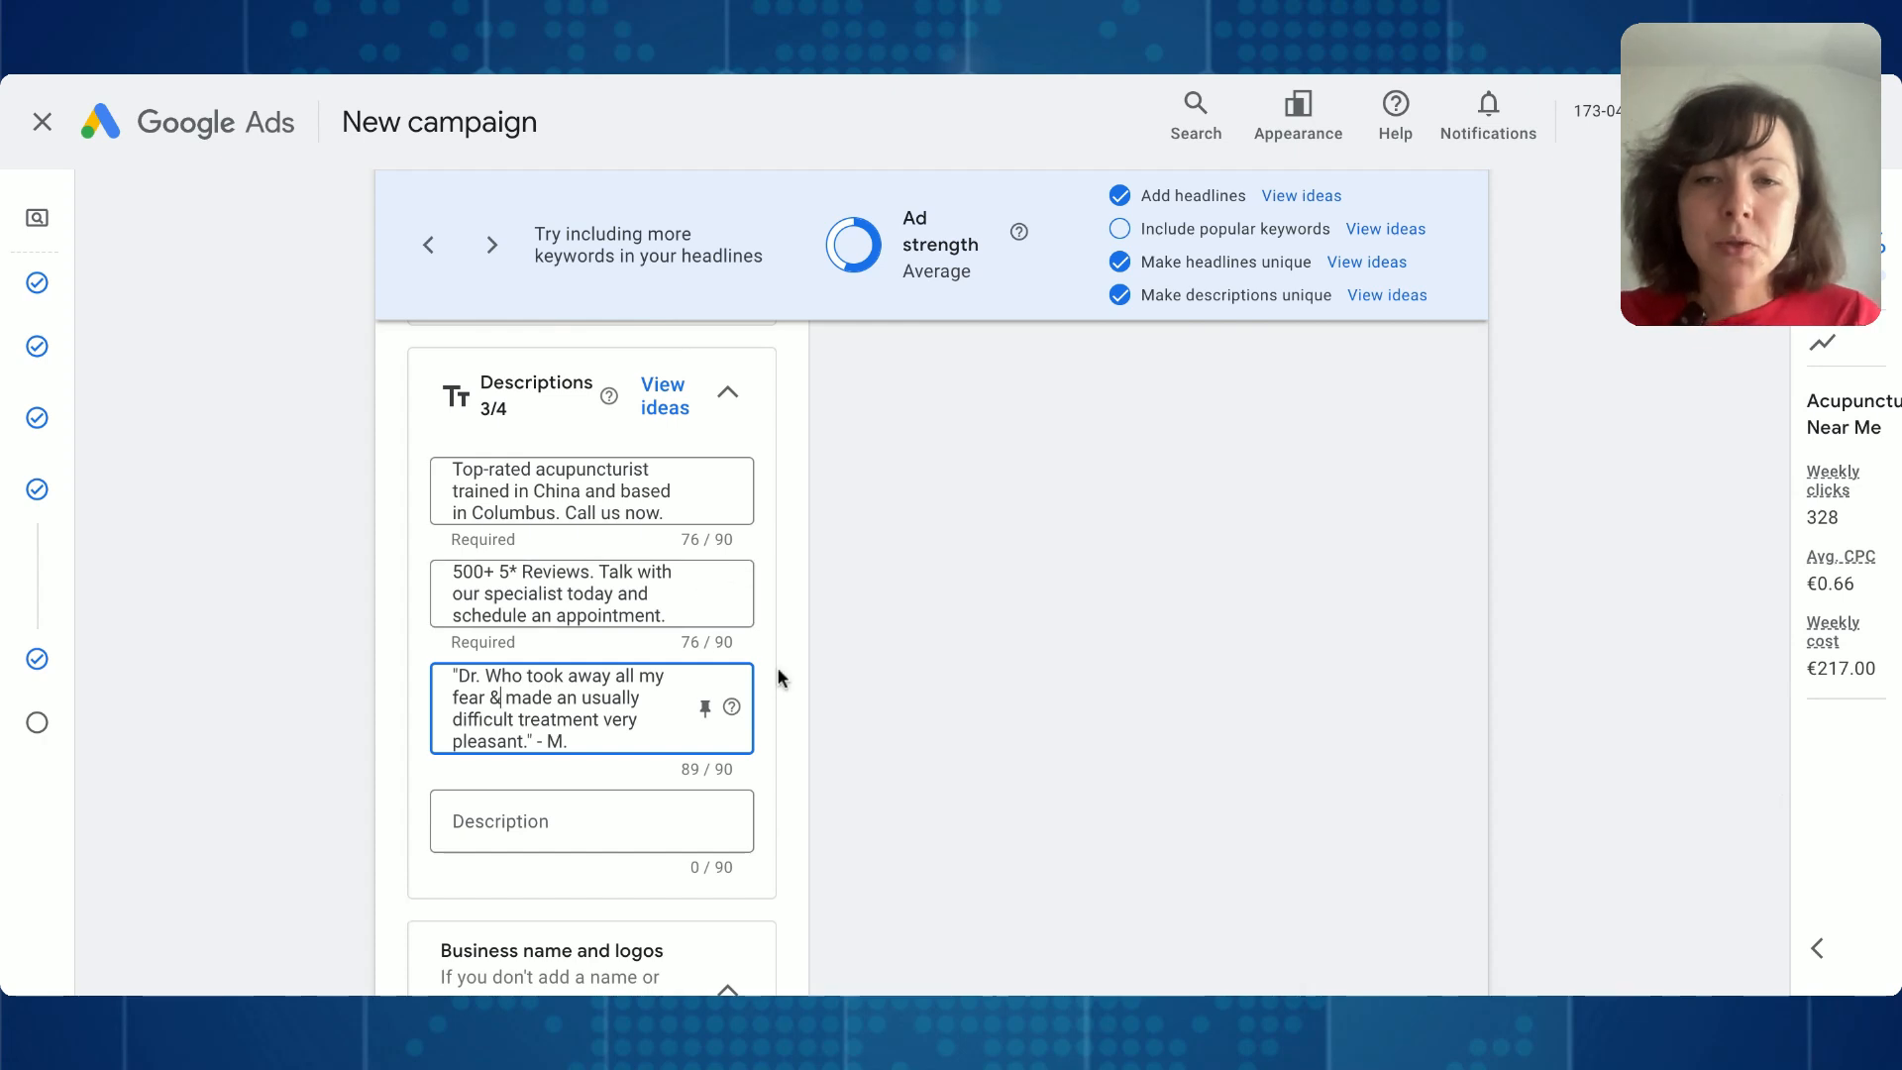
pyautogui.scroll(-1, 750, 768)
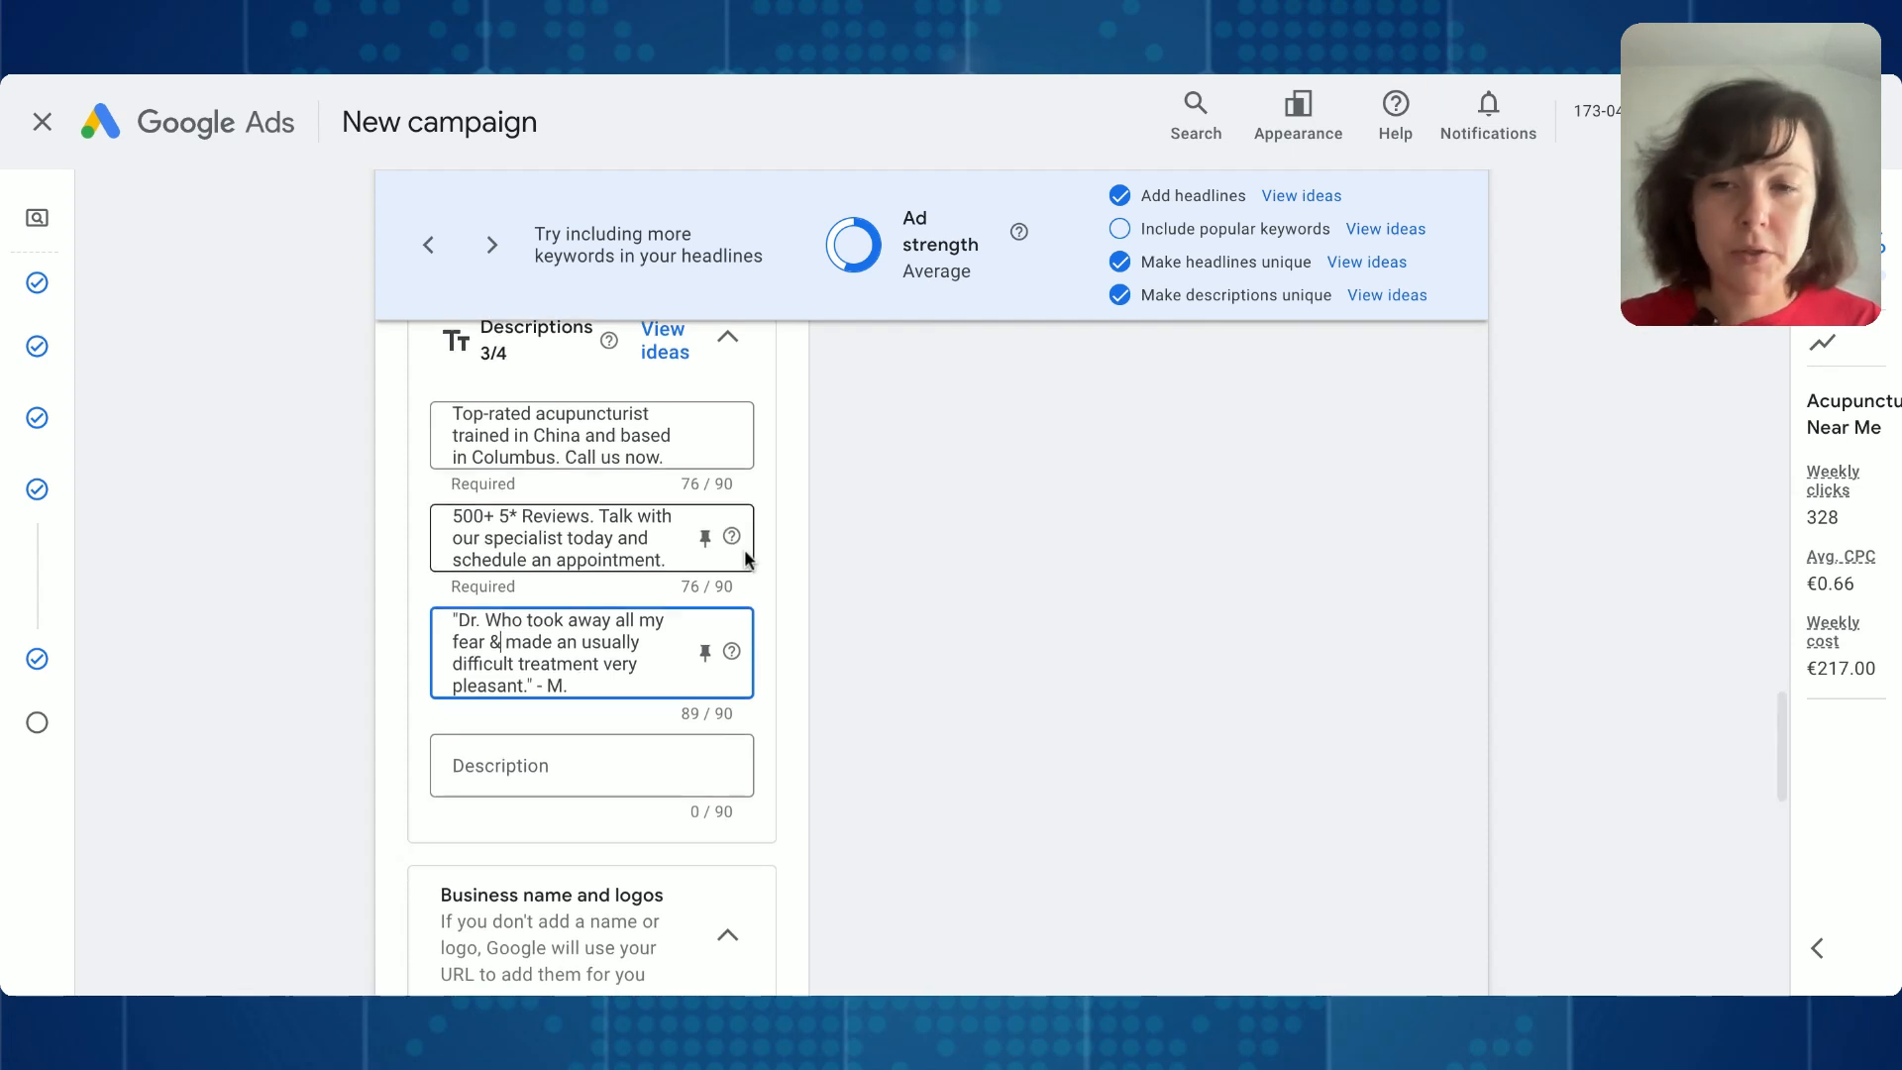
pyautogui.scroll(-1, 745, 548)
pyautogui.scroll(-3, 745, 549)
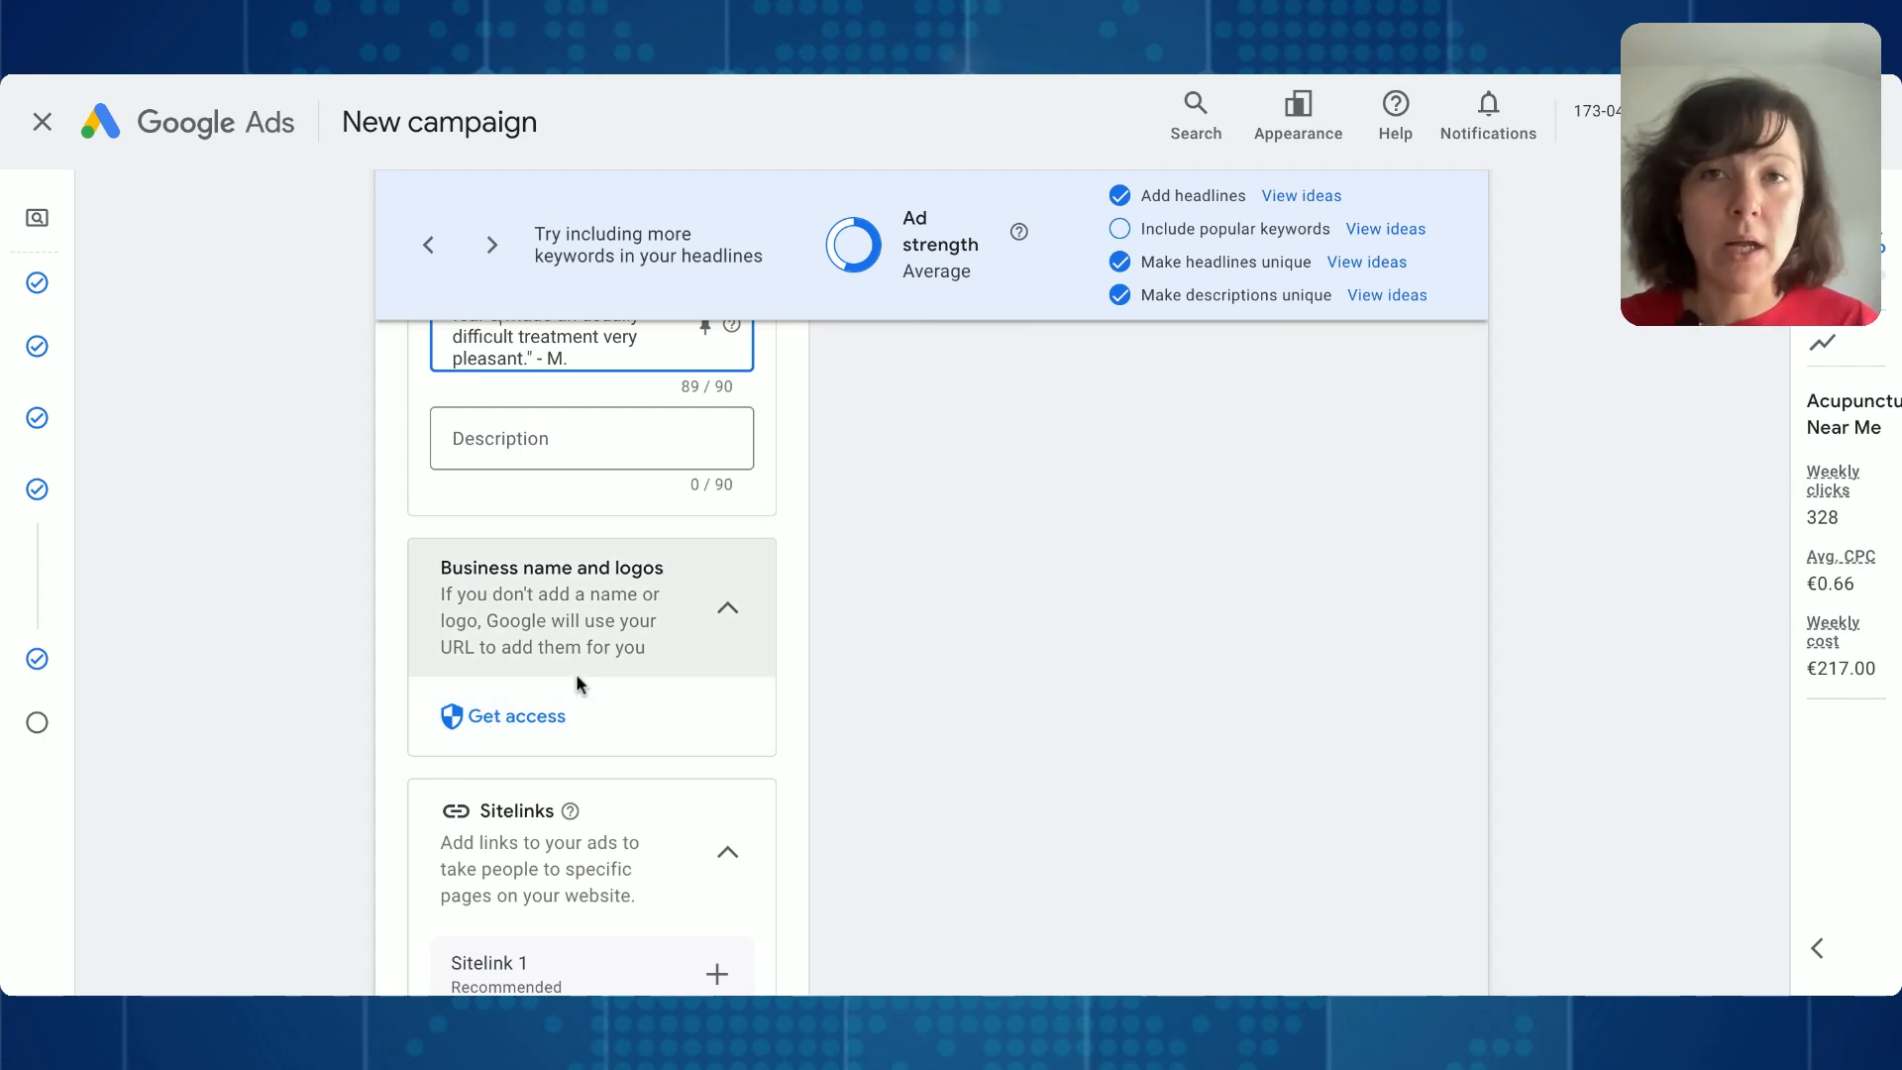
pyautogui.scroll(-4, 579, 683)
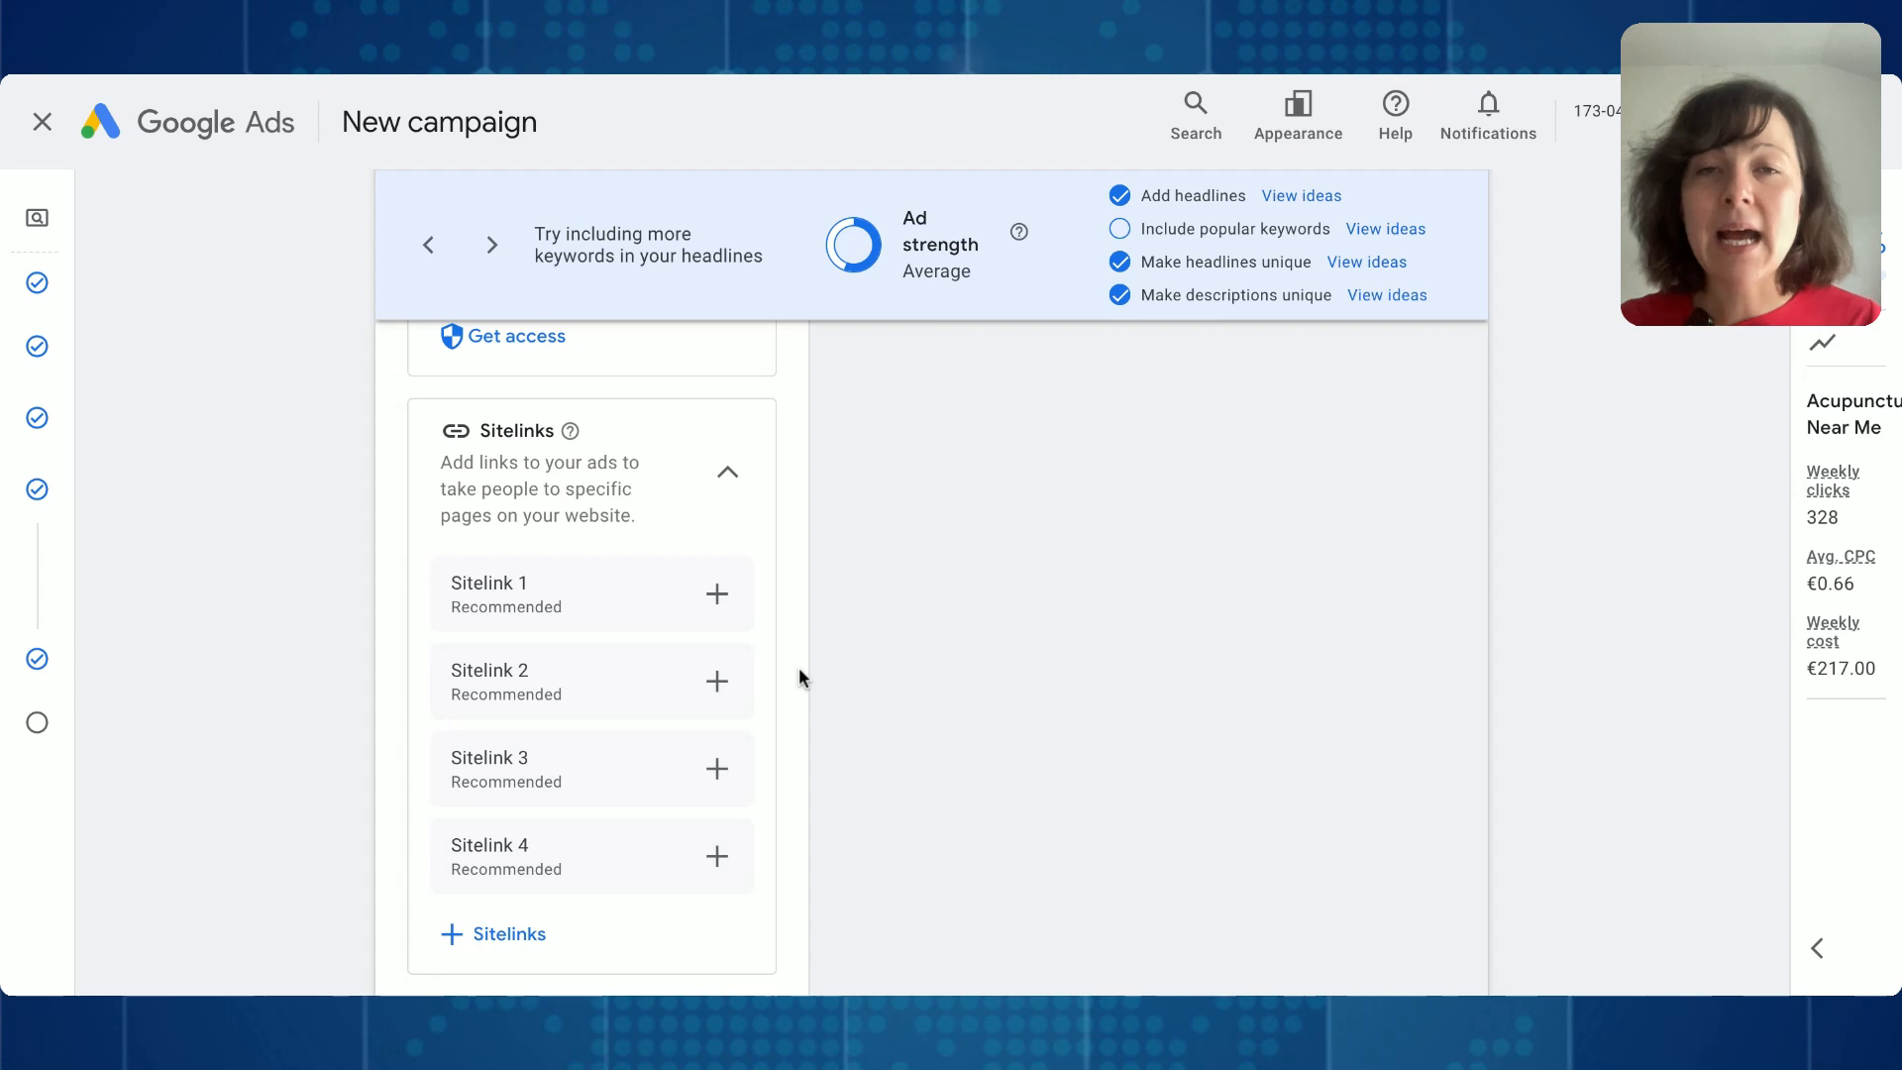
pyautogui.scroll(-1, 799, 672)
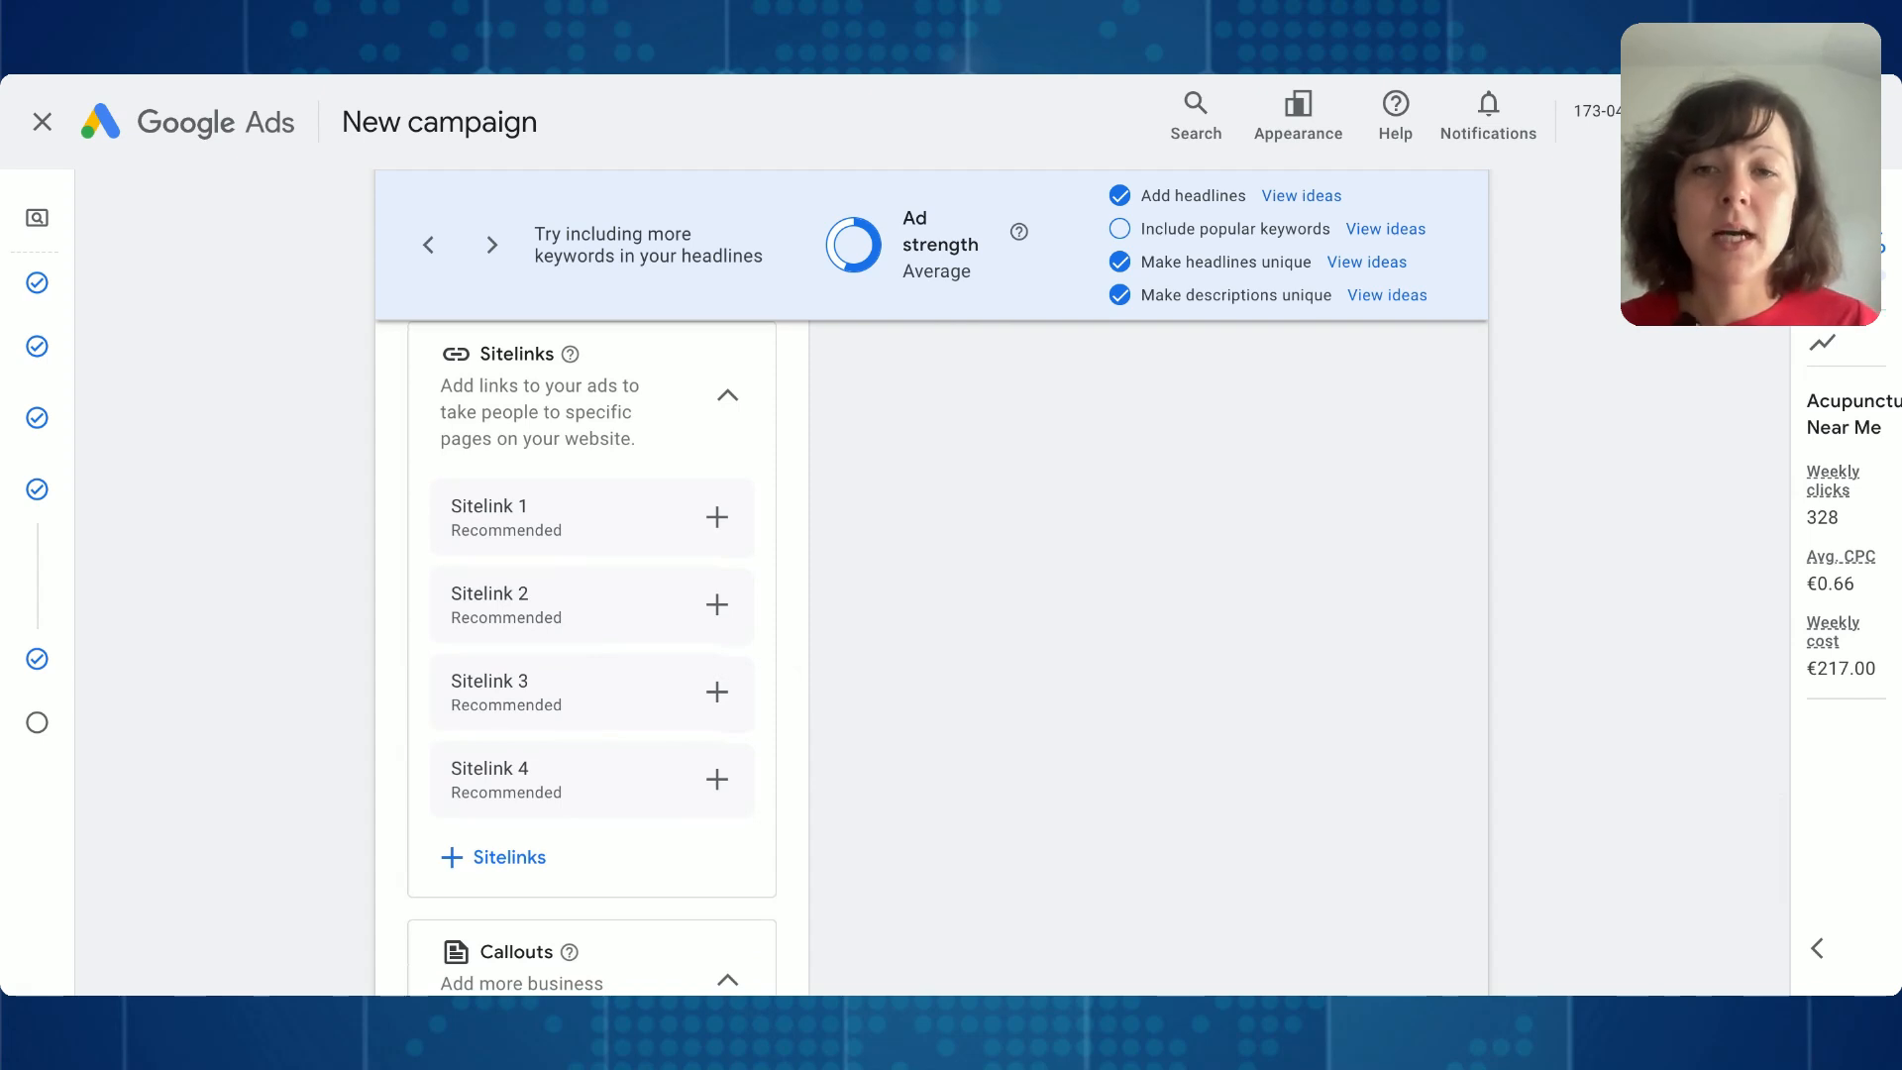
pyautogui.scroll(-2, 756, 679)
pyautogui.scroll(-2, 542, 579)
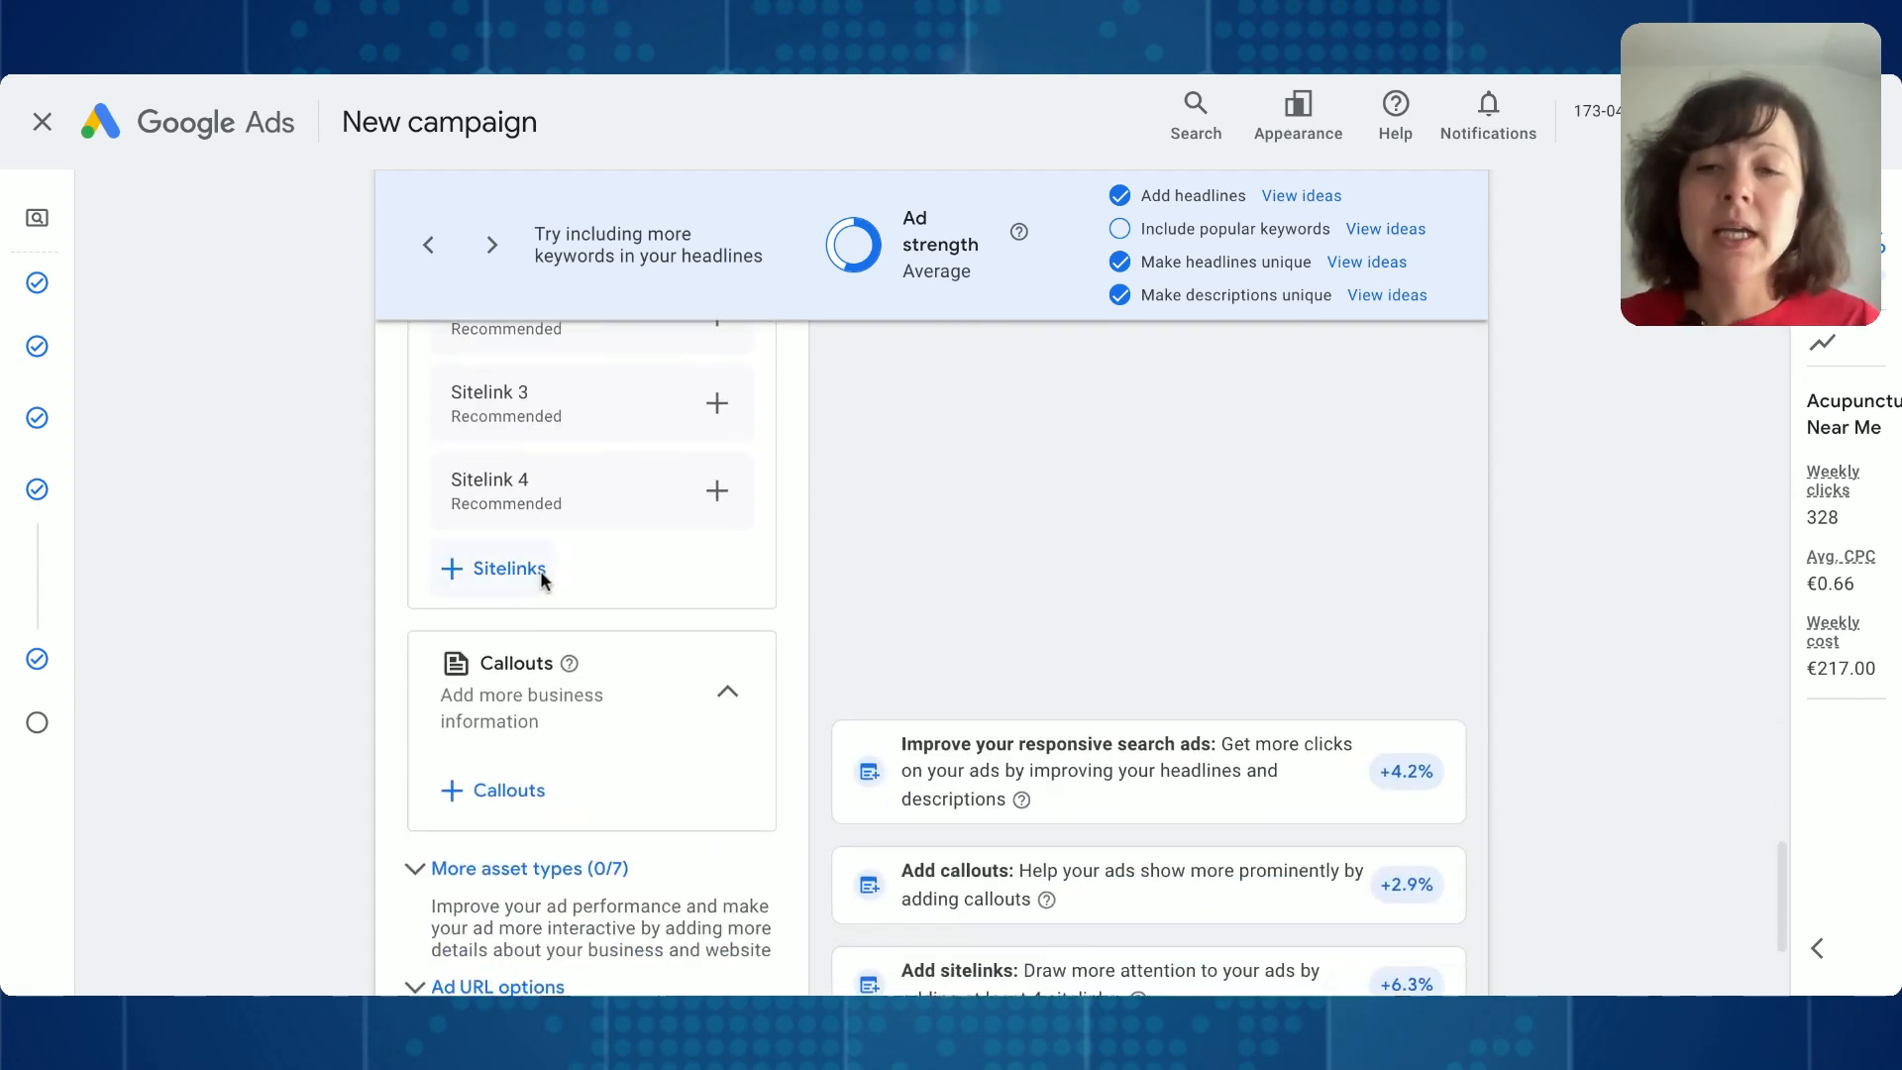
pyautogui.scroll(-3, 539, 569)
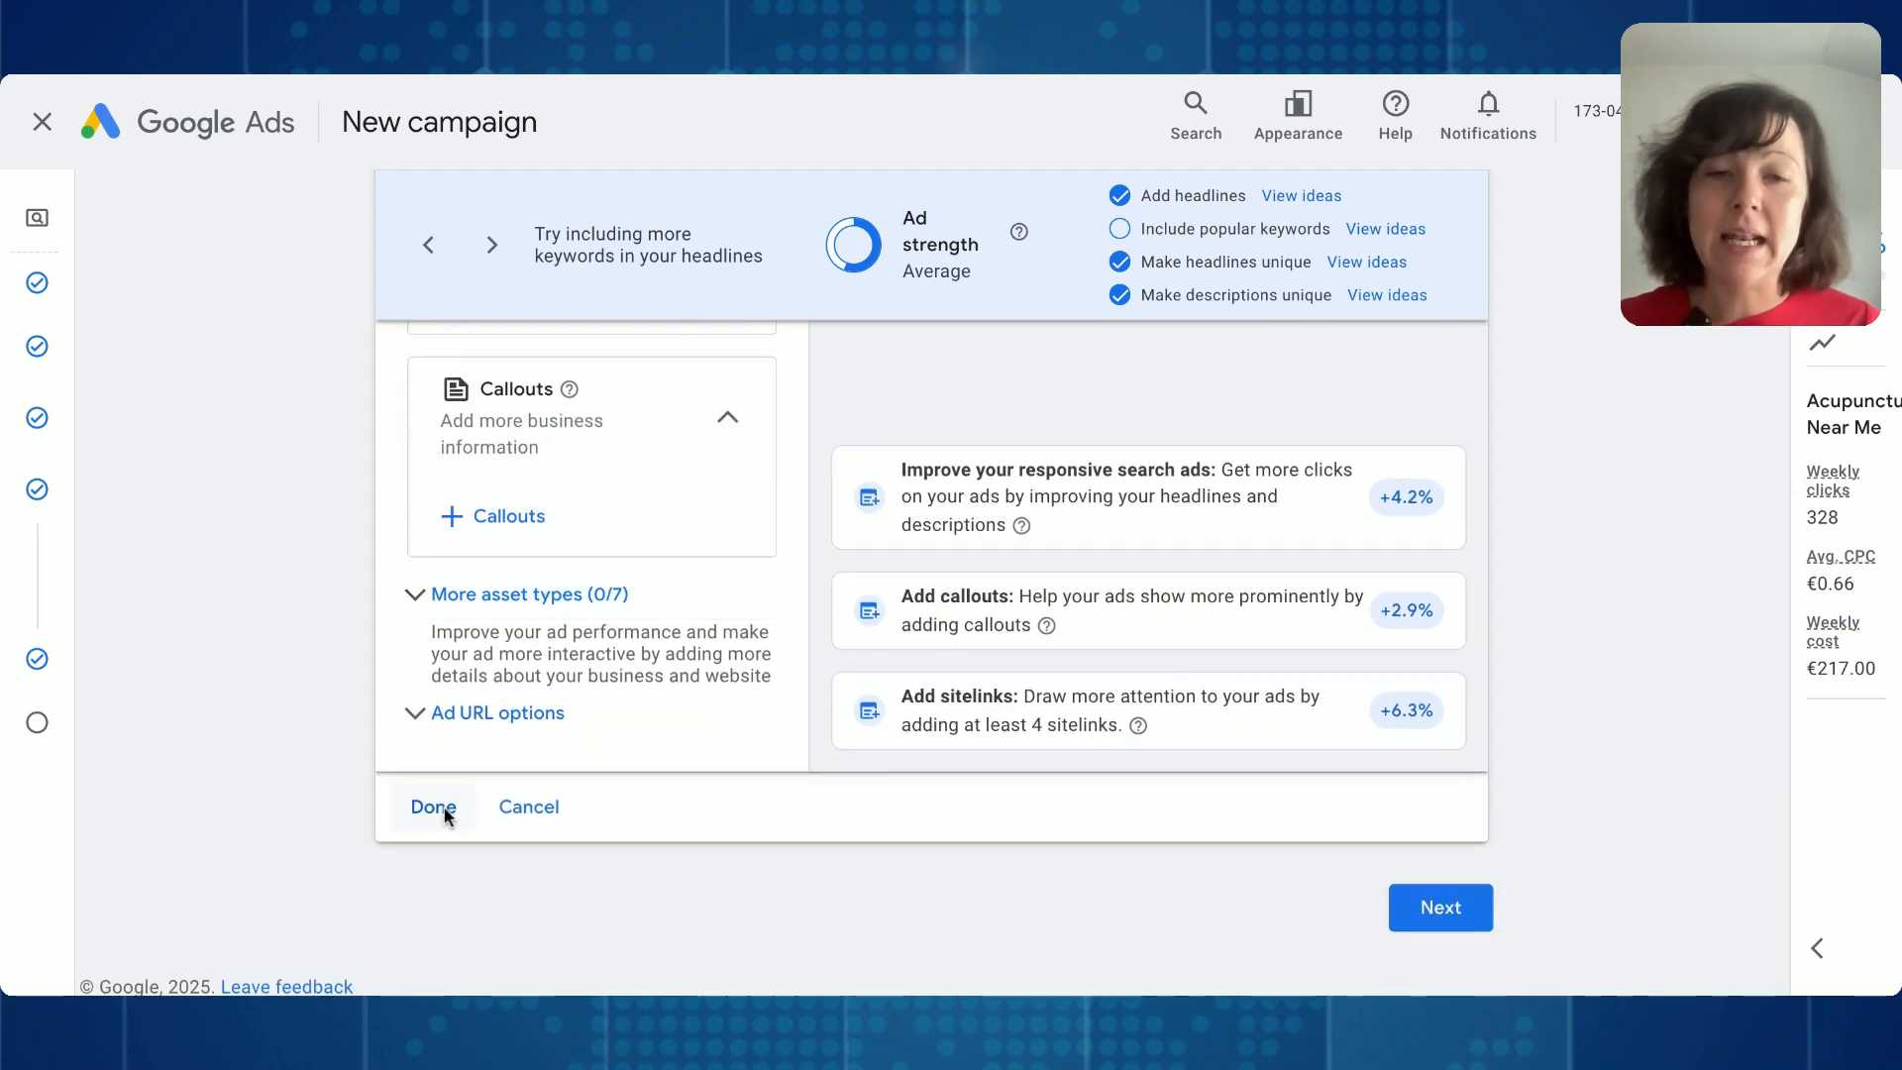
# - Save the finished ad and continue to the Budget stage, completing the identity confirmation request
pyautogui.click(433, 806)
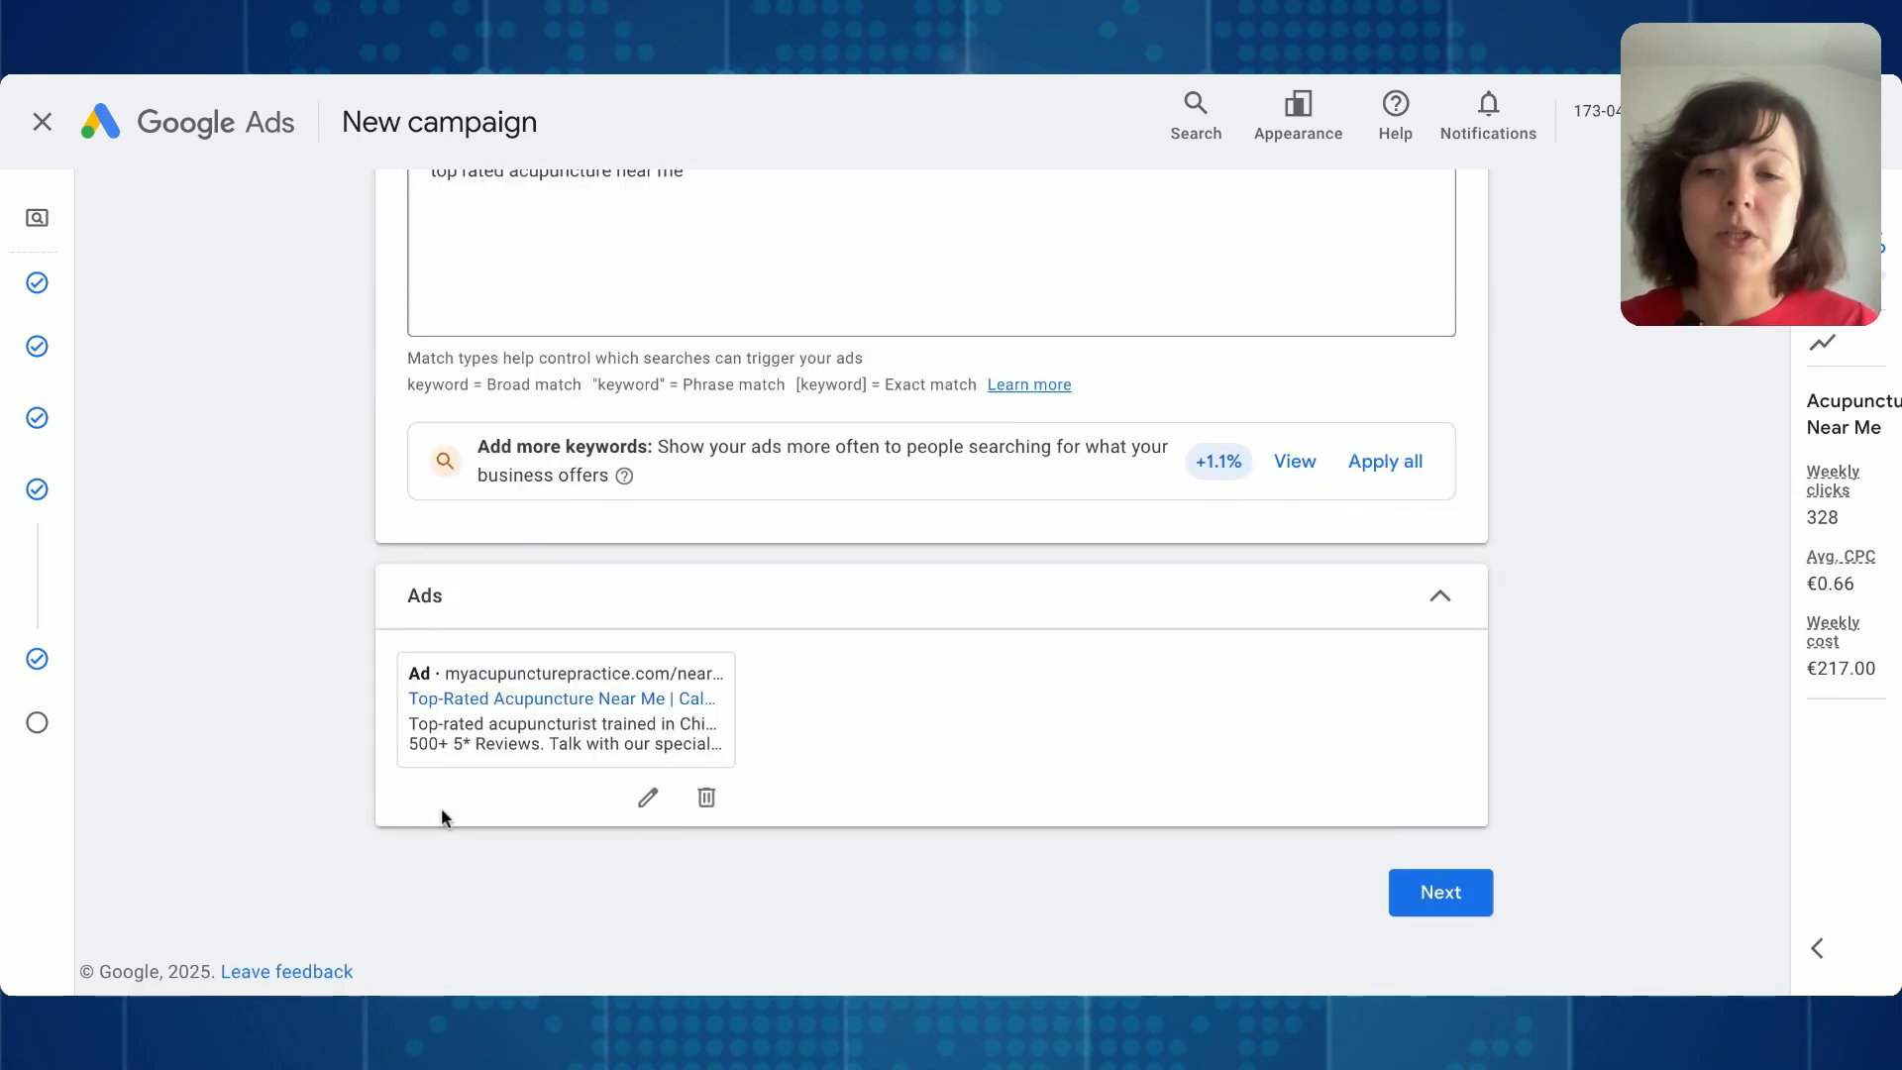
pyautogui.click(1471, 894)
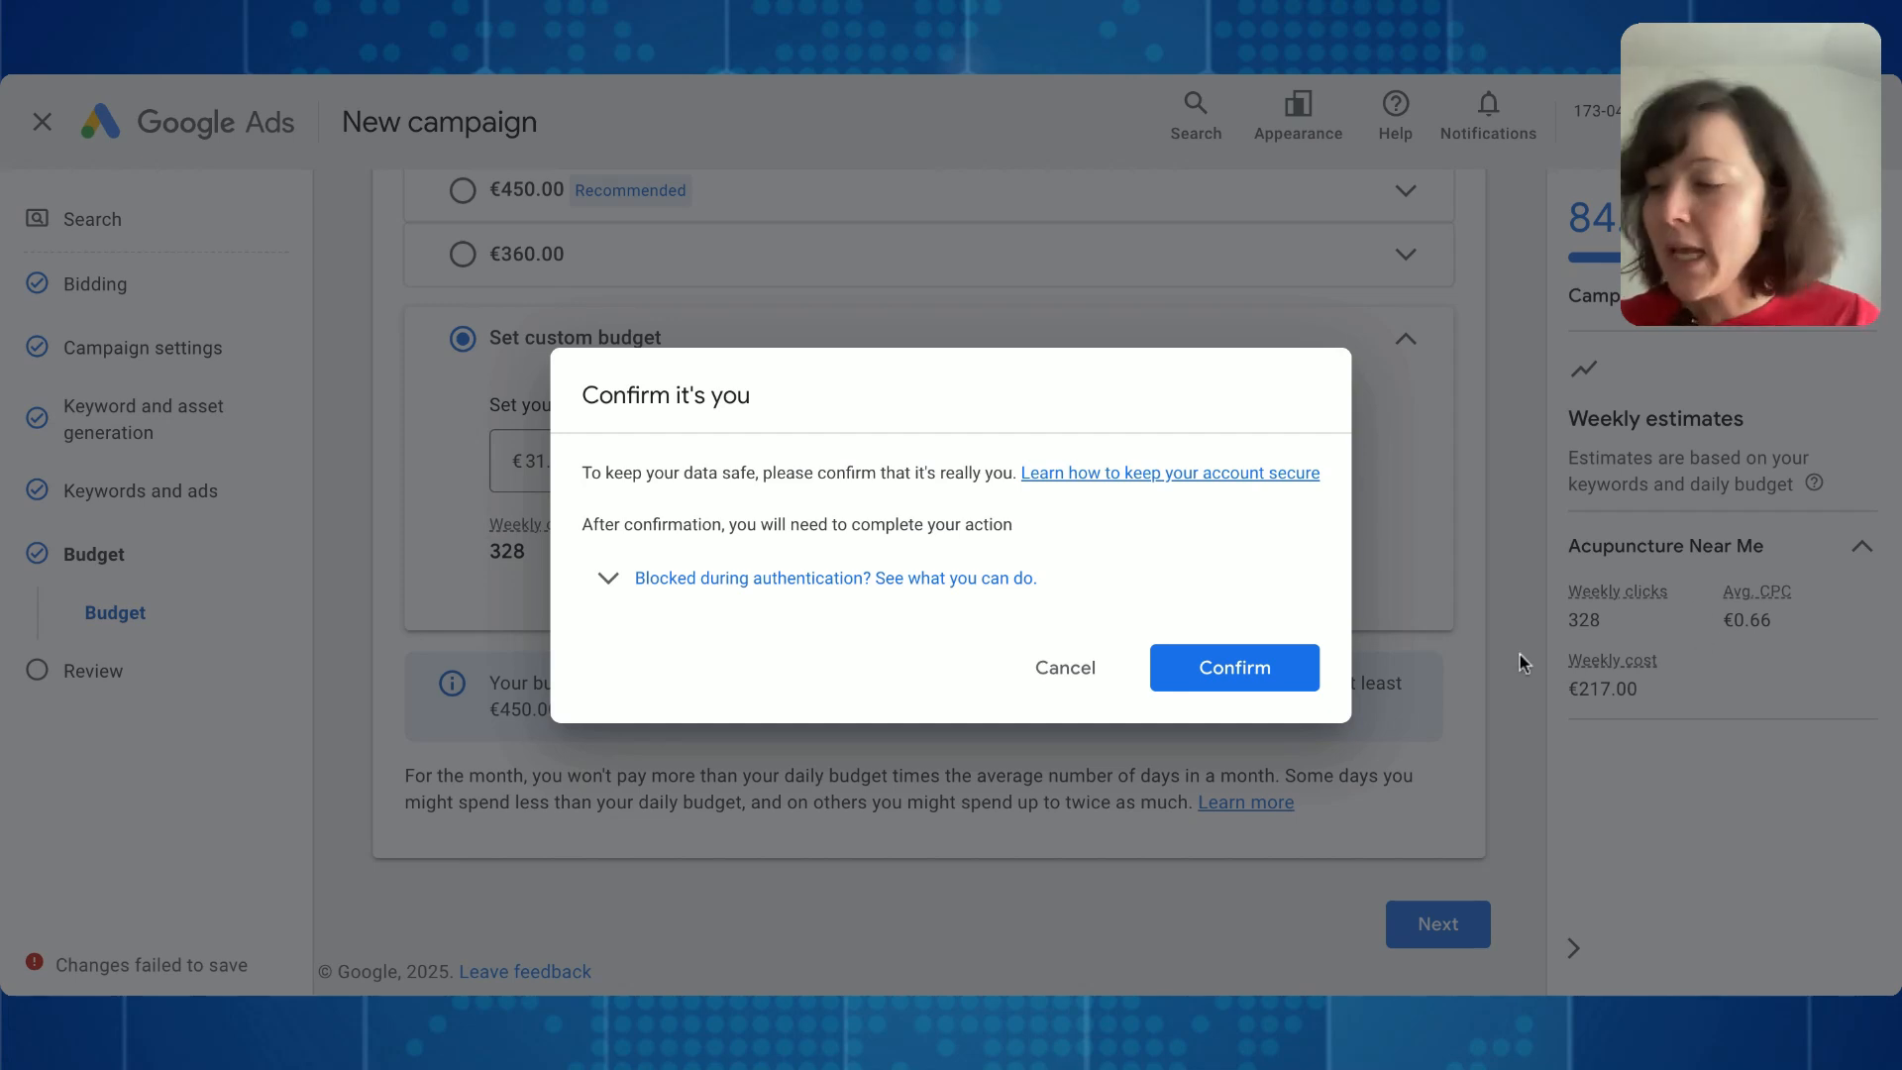
pyautogui.click(1254, 677)
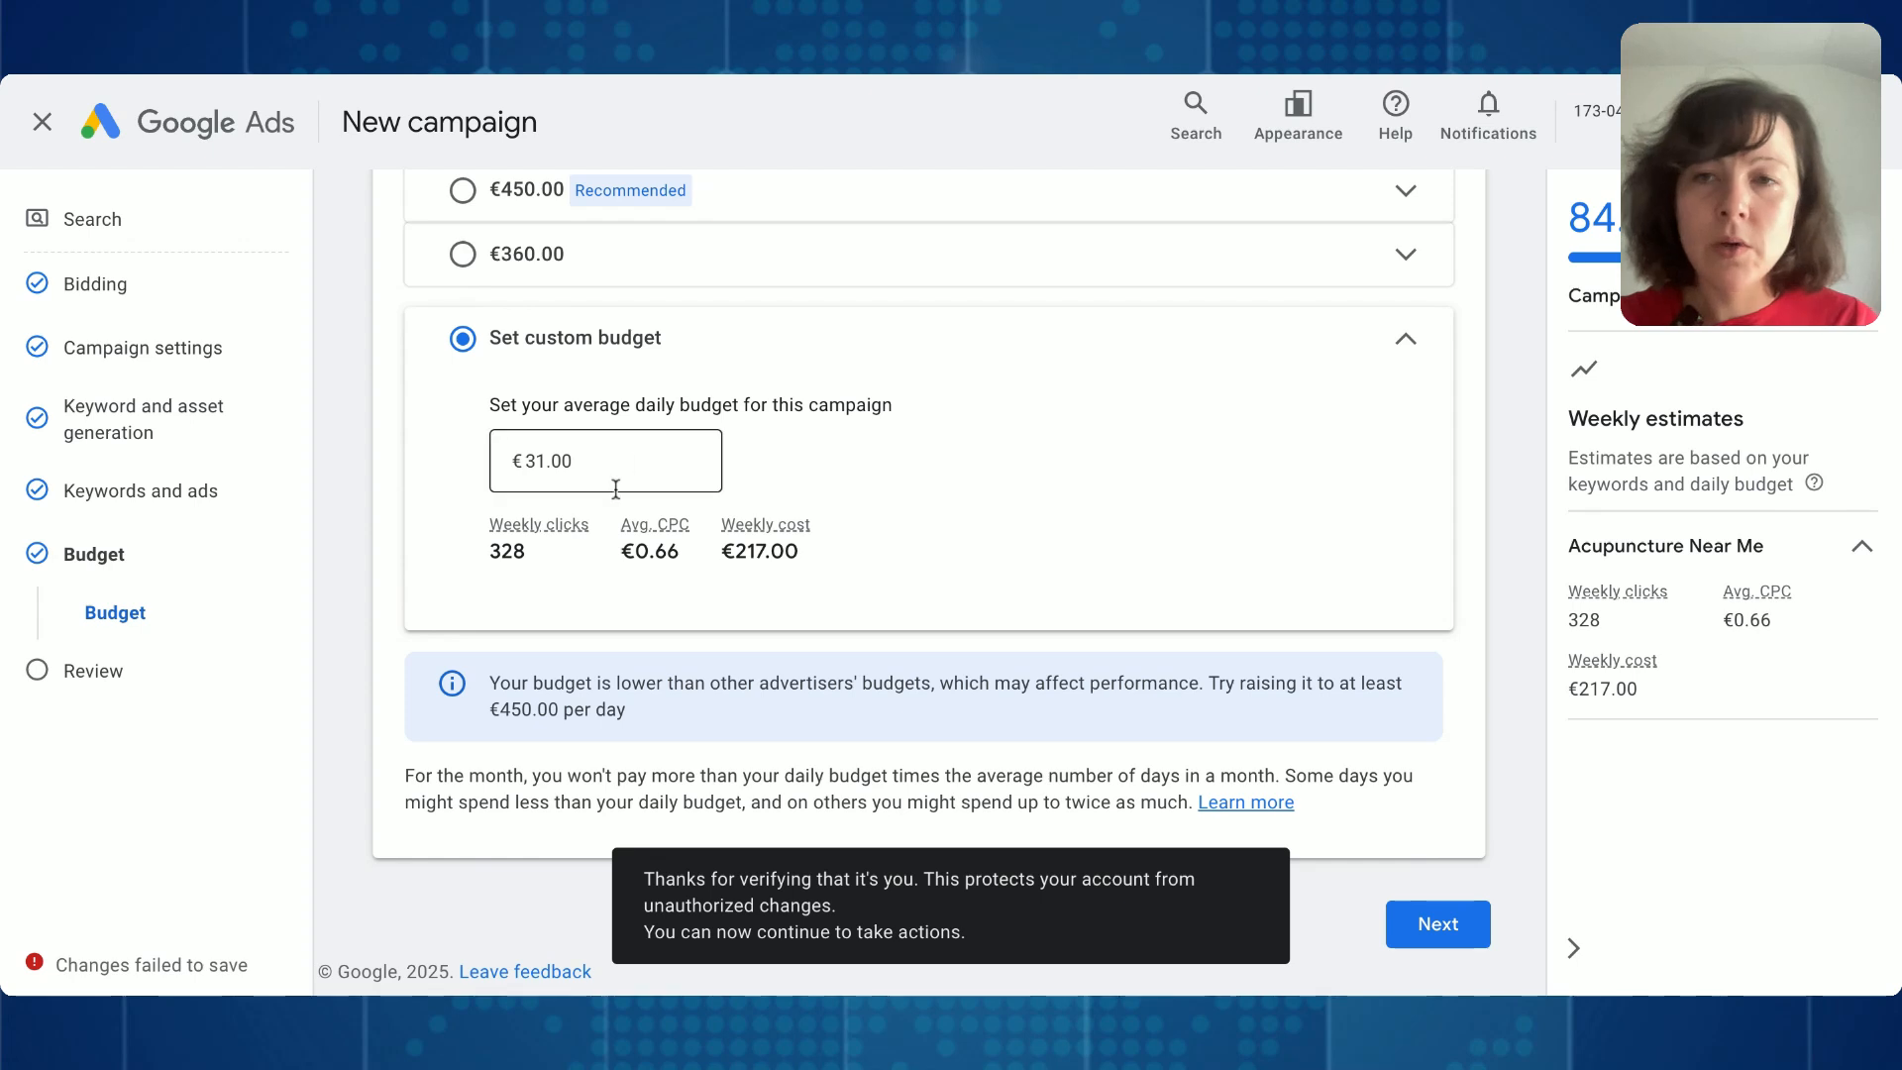
# - Lower the custom average daily budget to €11.00 and check the weekly clicks, average CPC and weekly cost estimates
pyautogui.scroll(2, 615, 489)
pyautogui.scroll(1, 615, 485)
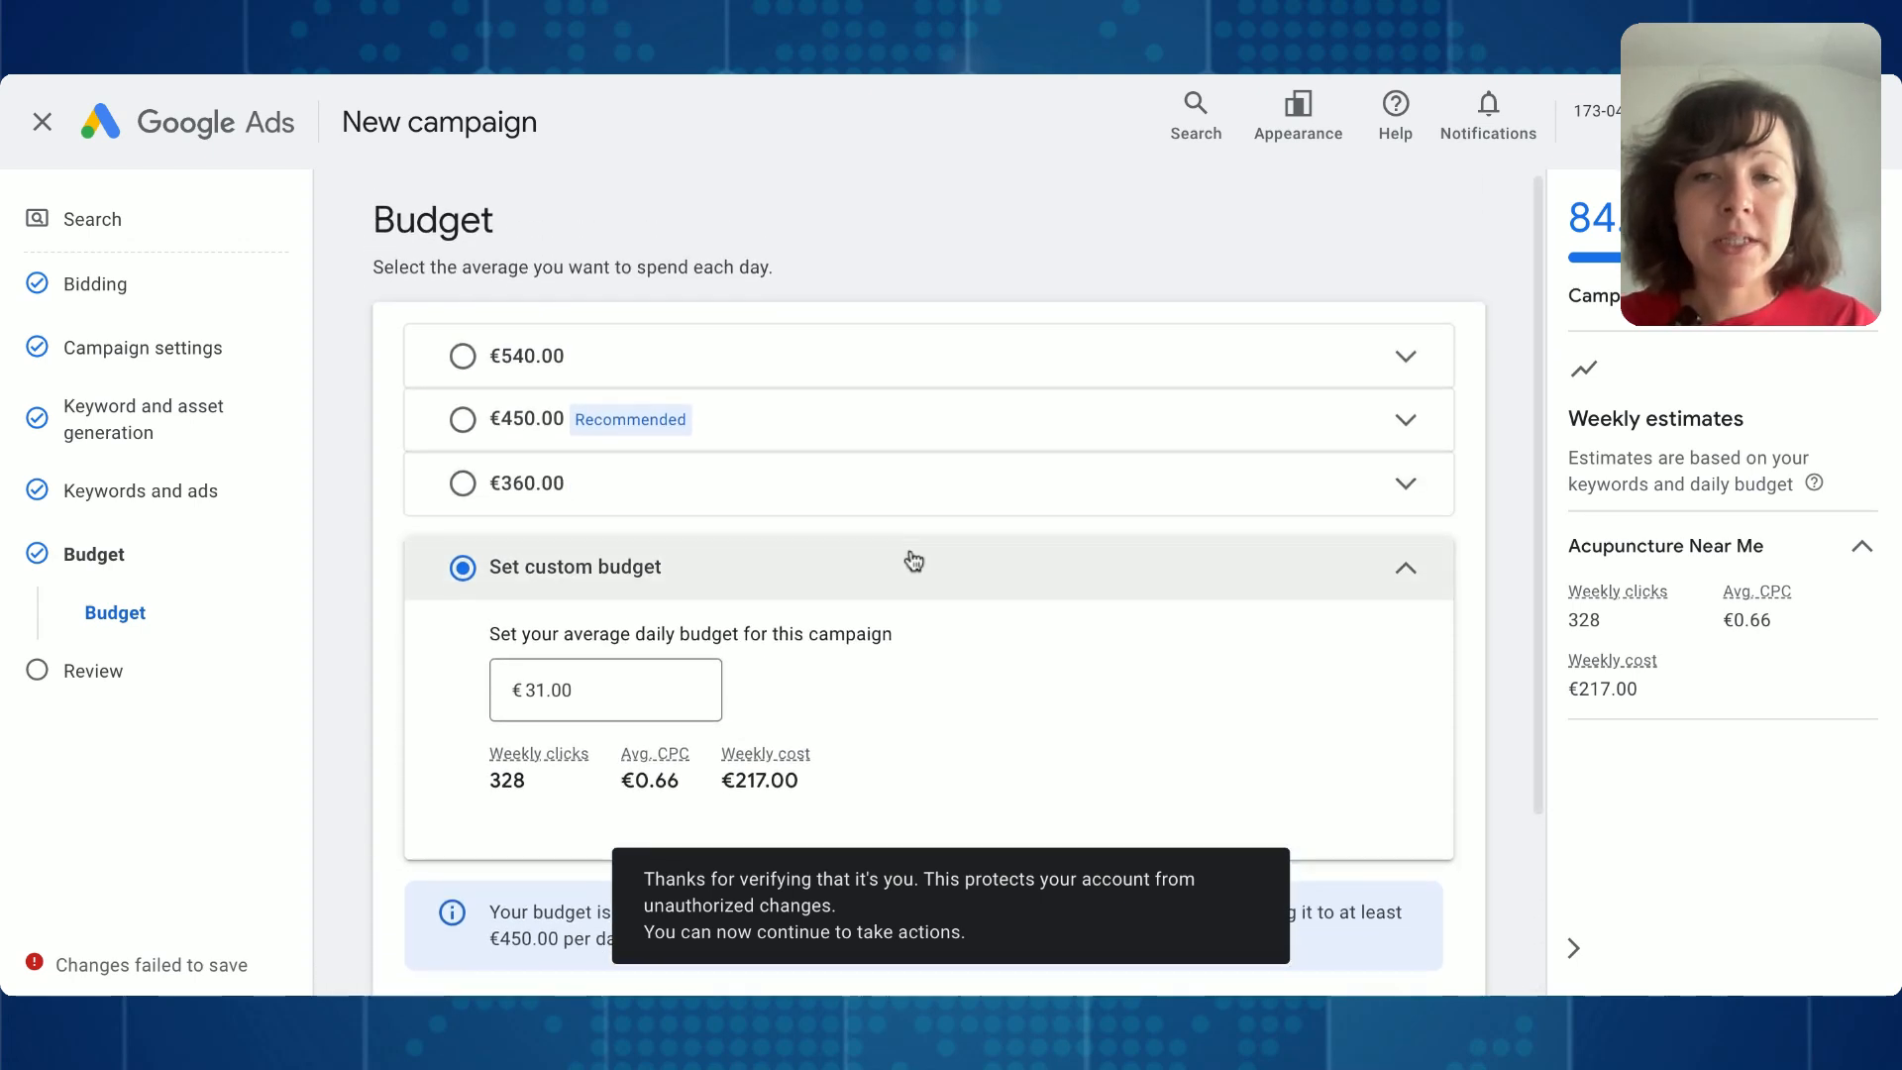
pyautogui.scroll(-3, 904, 556)
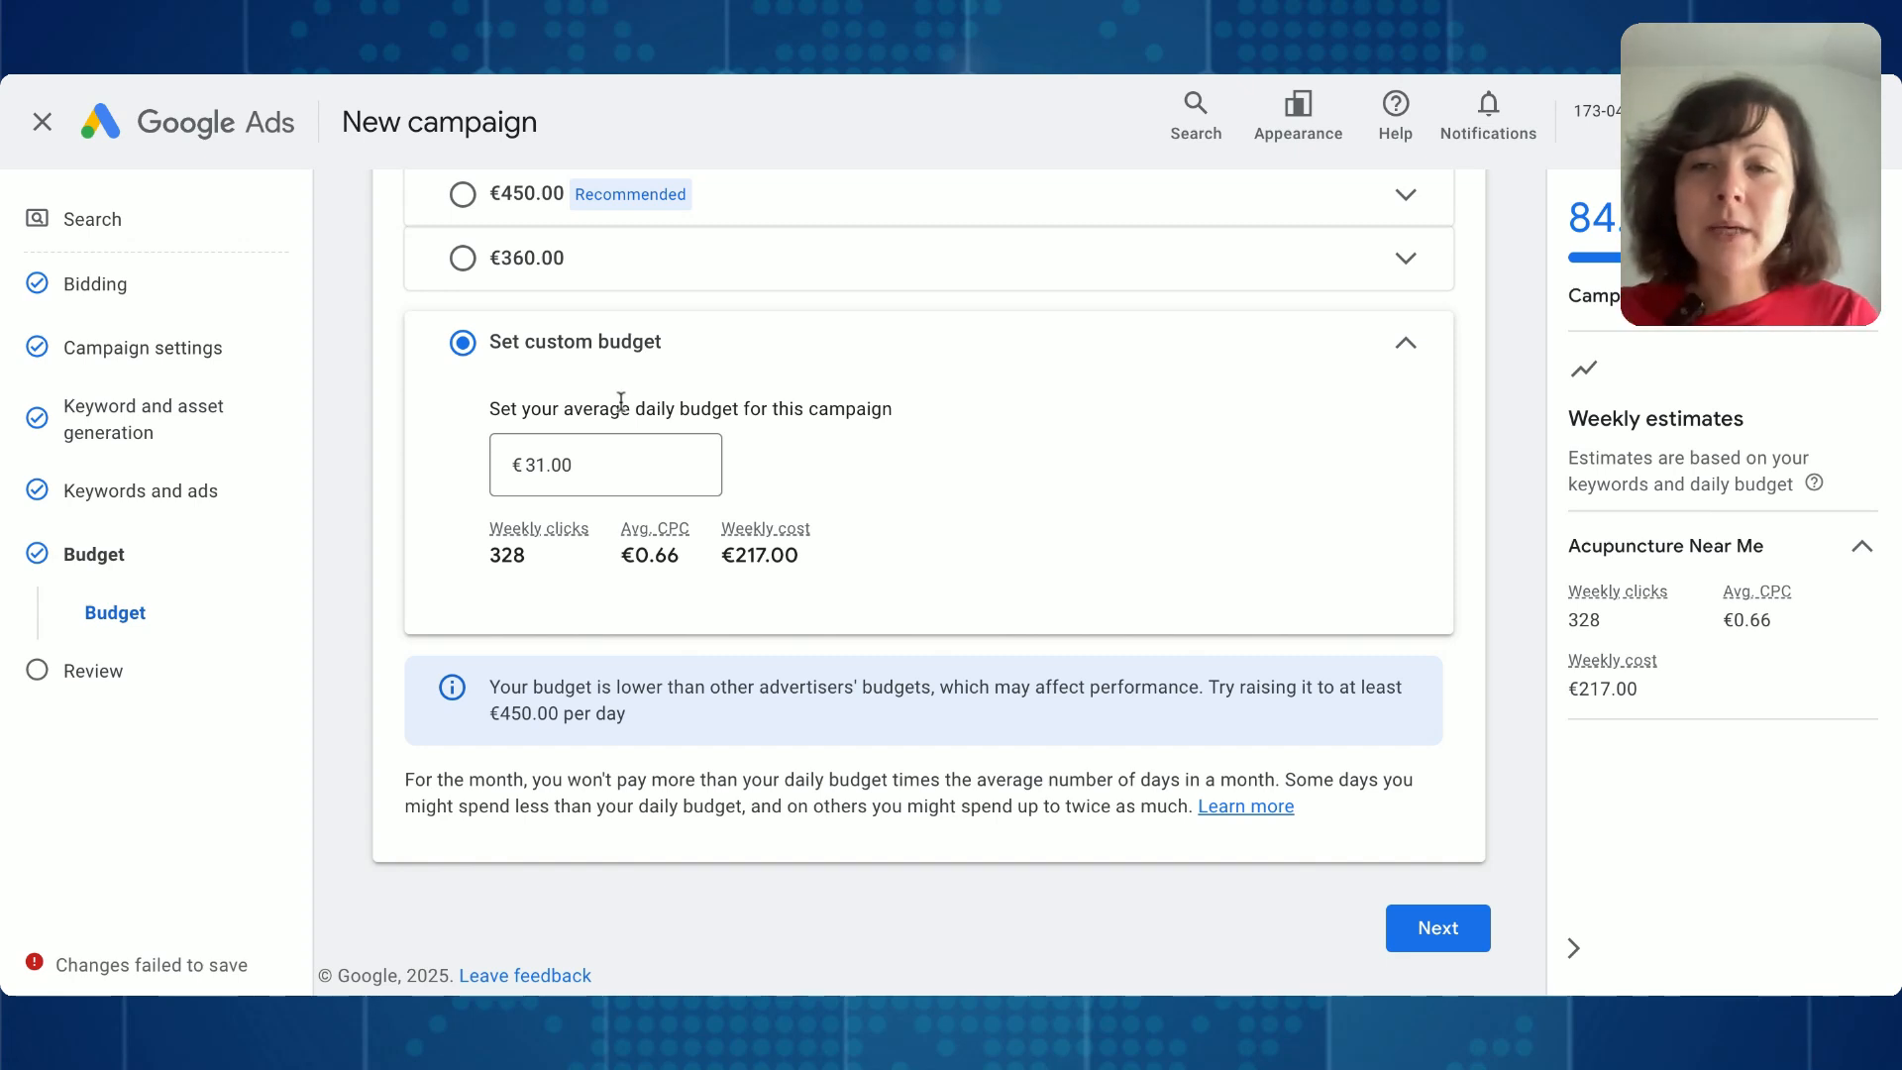
pyautogui.click(533, 464)
pyautogui.write('1')
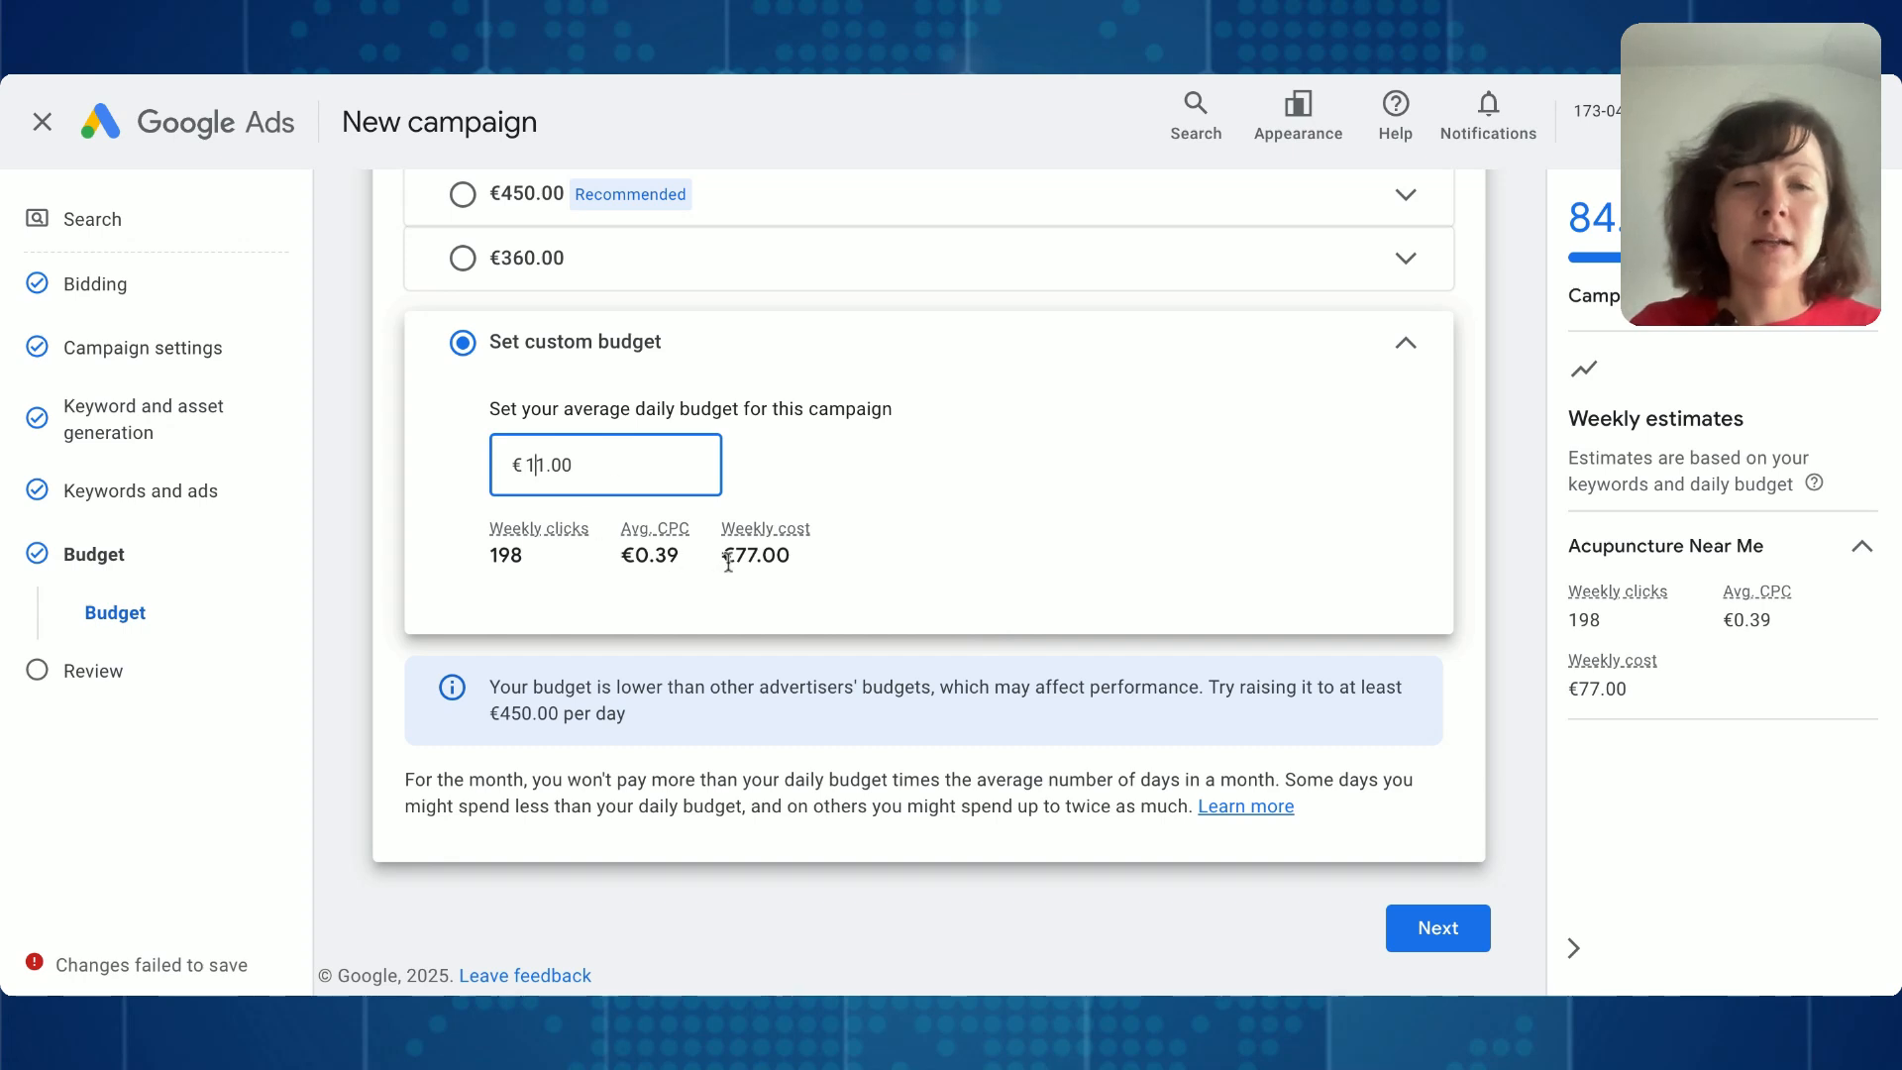
pyautogui.click(1785, 621)
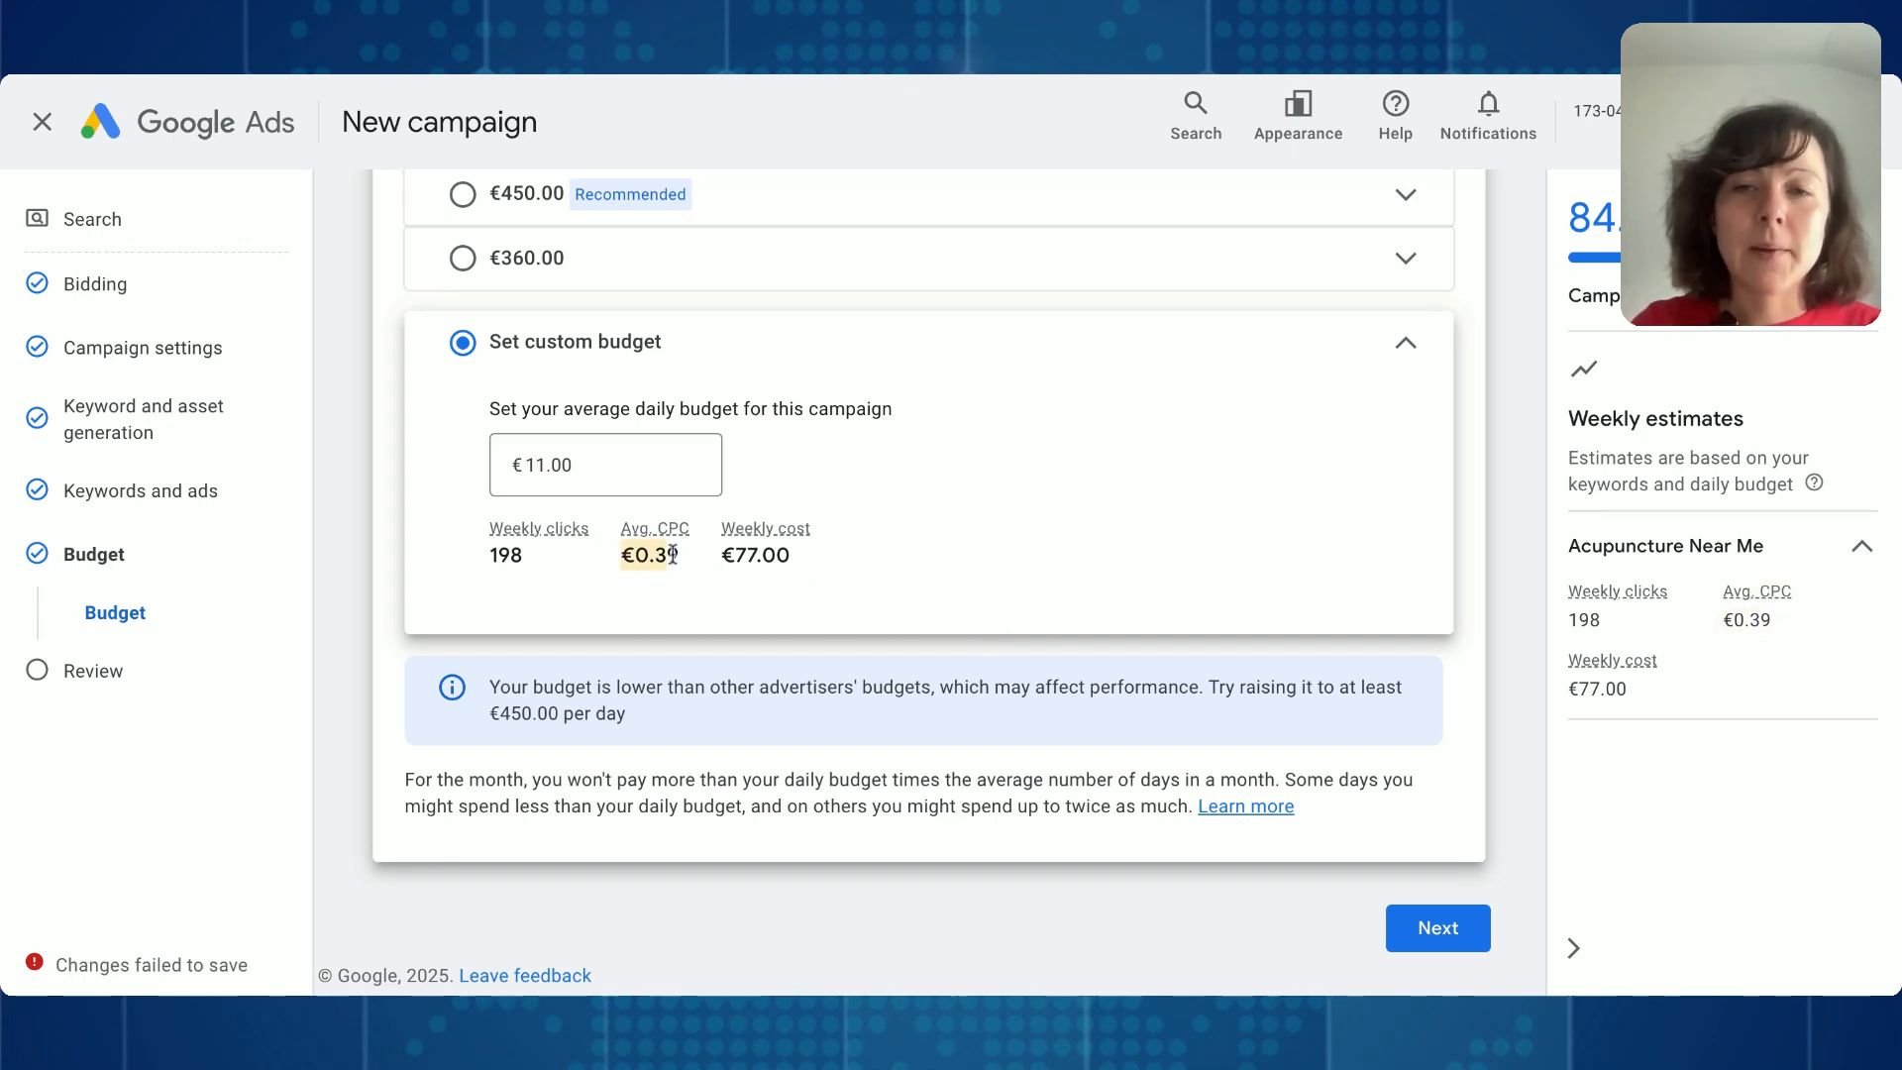
# - Set the custom average daily budget back to €31.00 to compare the average CPC estimate
pyautogui.click(557, 464)
pyautogui.hotkey('ctrl', 'a')
pyautogui.write('31')
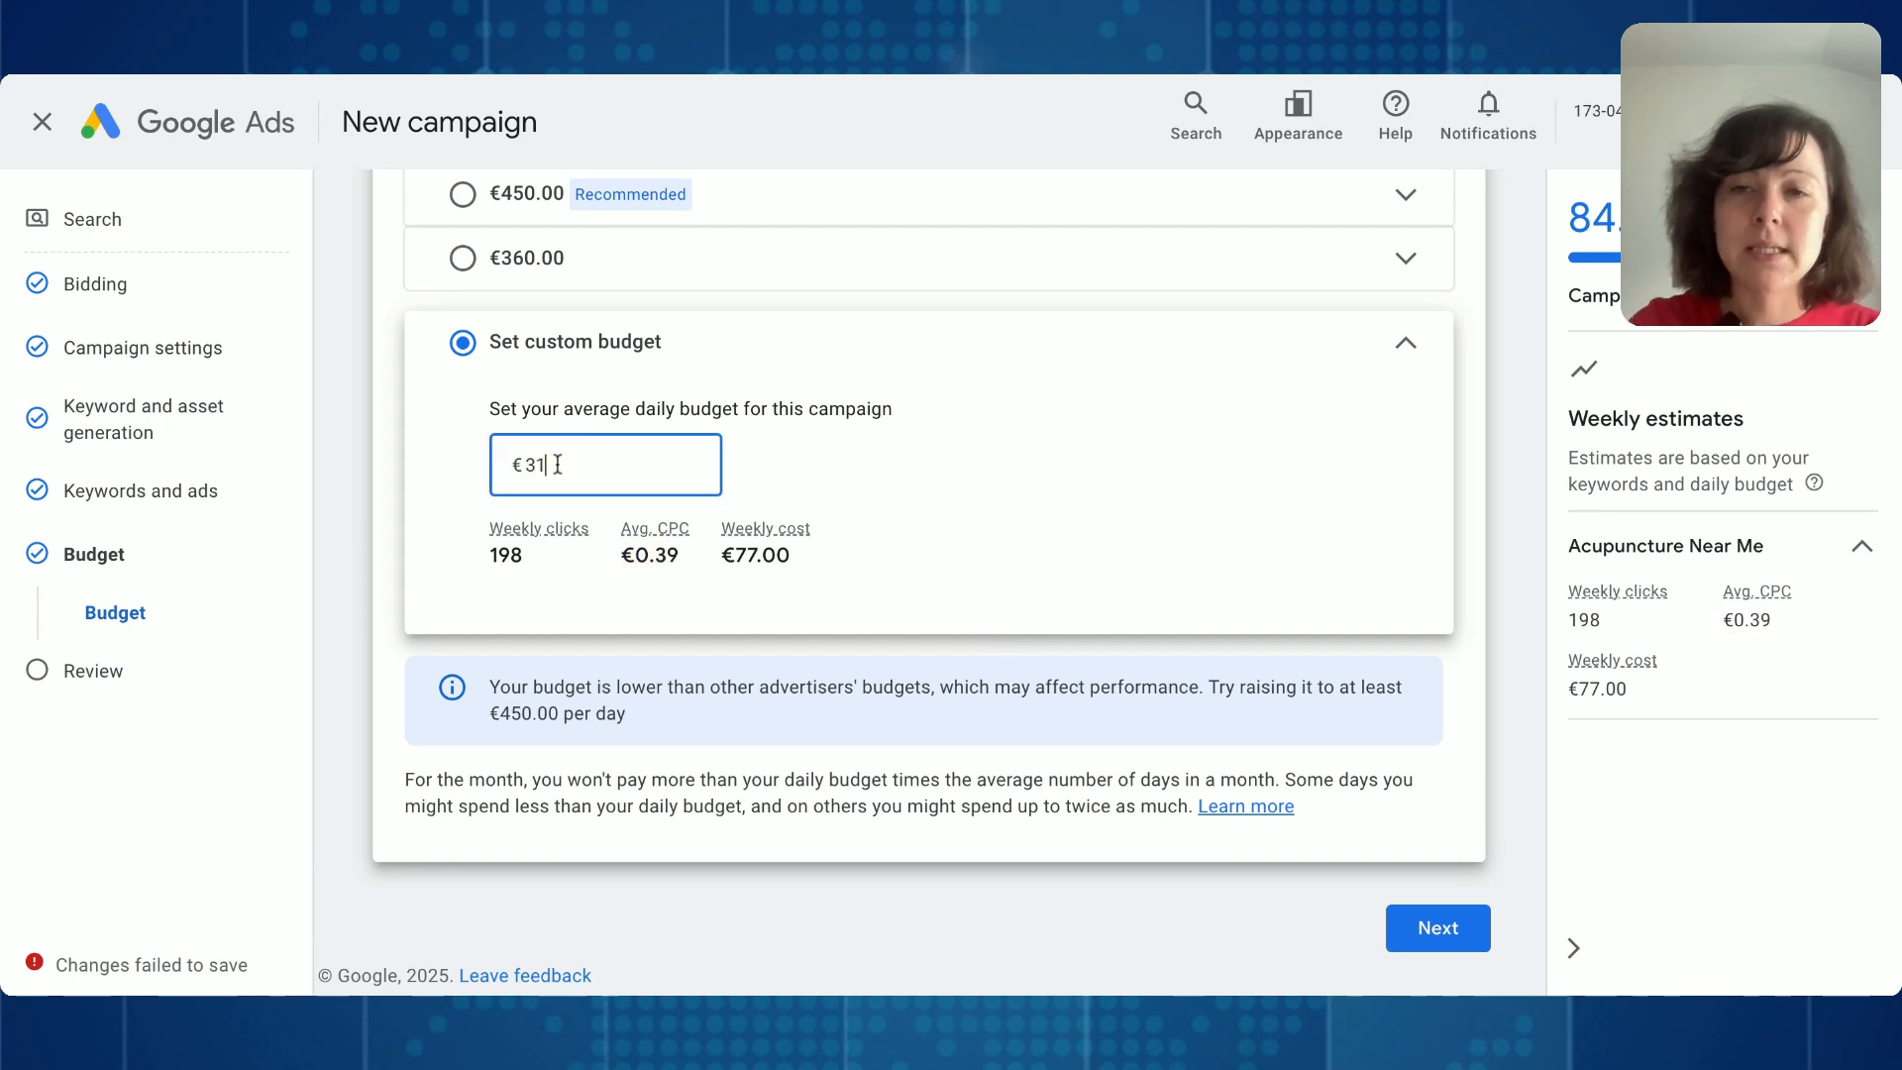
pyautogui.click(944, 462)
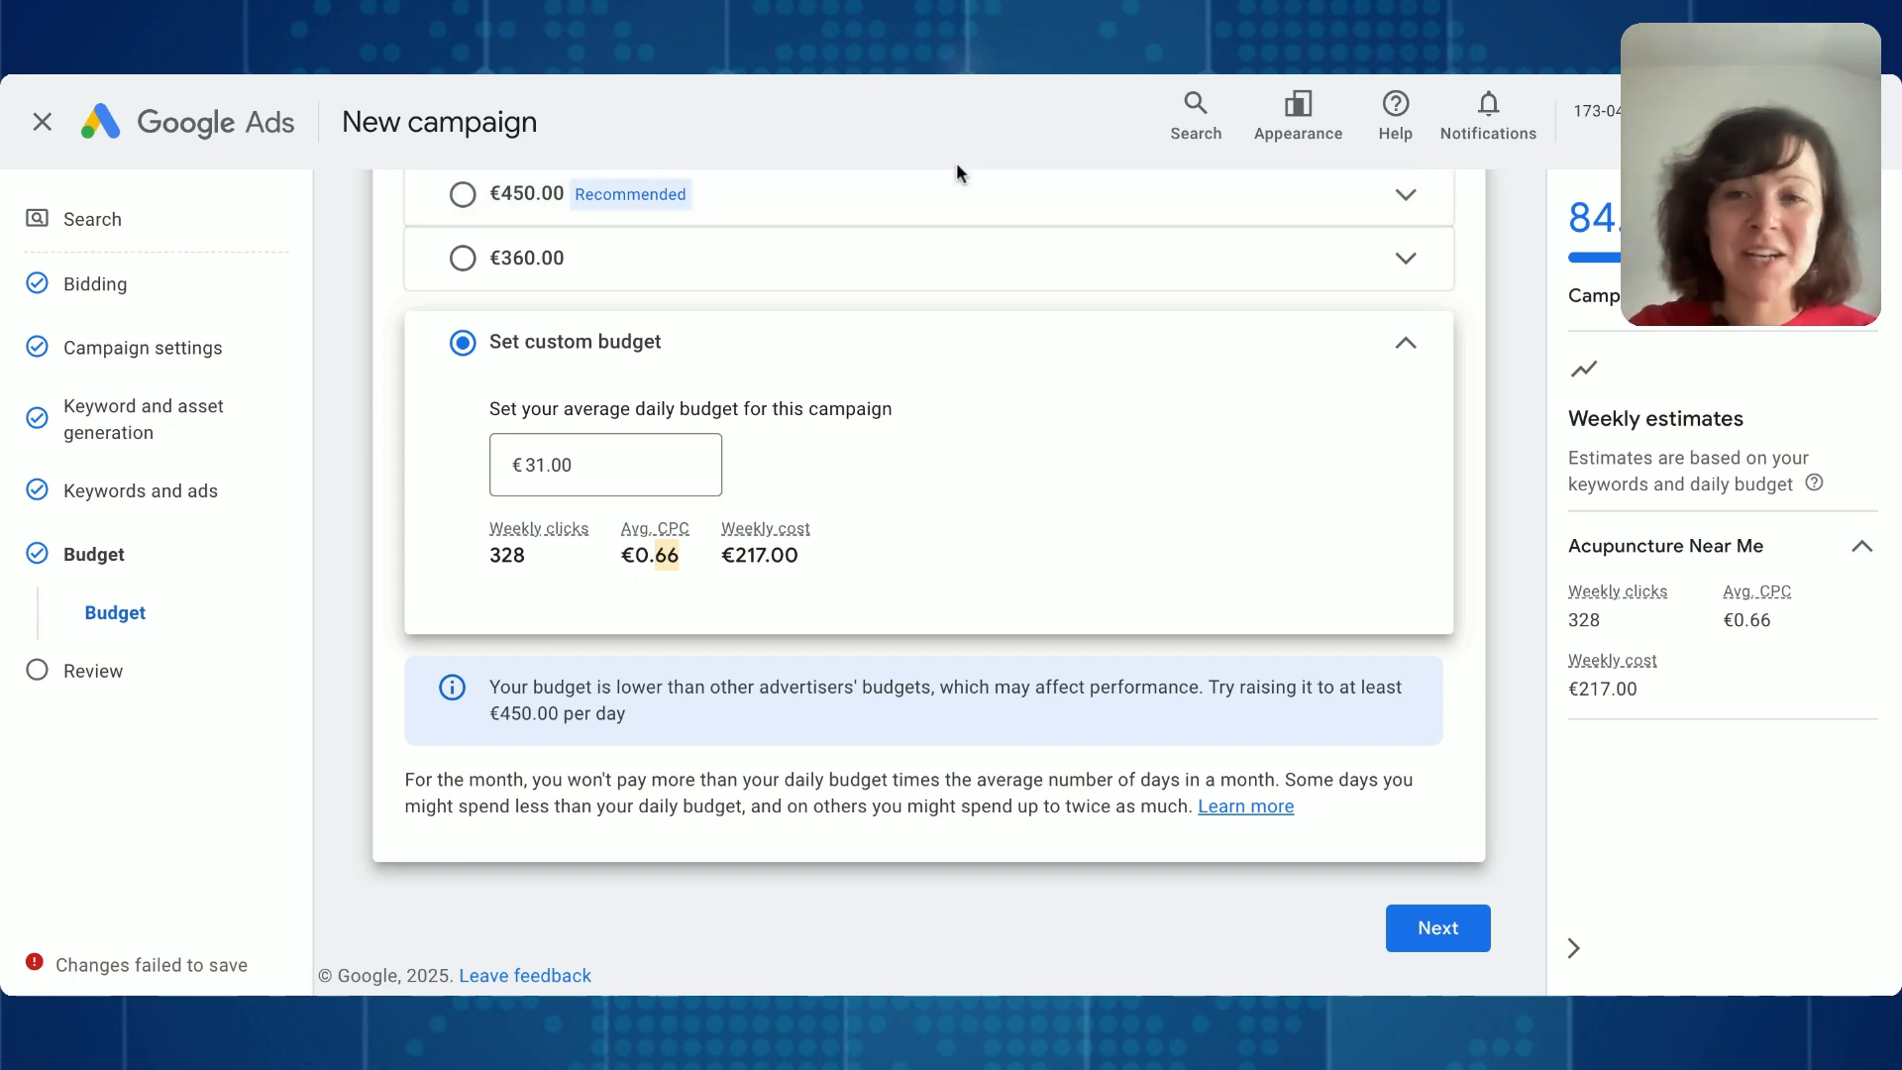
# - Set the custom average daily budget to €11.00 and proceed to the campaign's Review stage, including its Add sitelinks recommendation
pyautogui.click(532, 465)
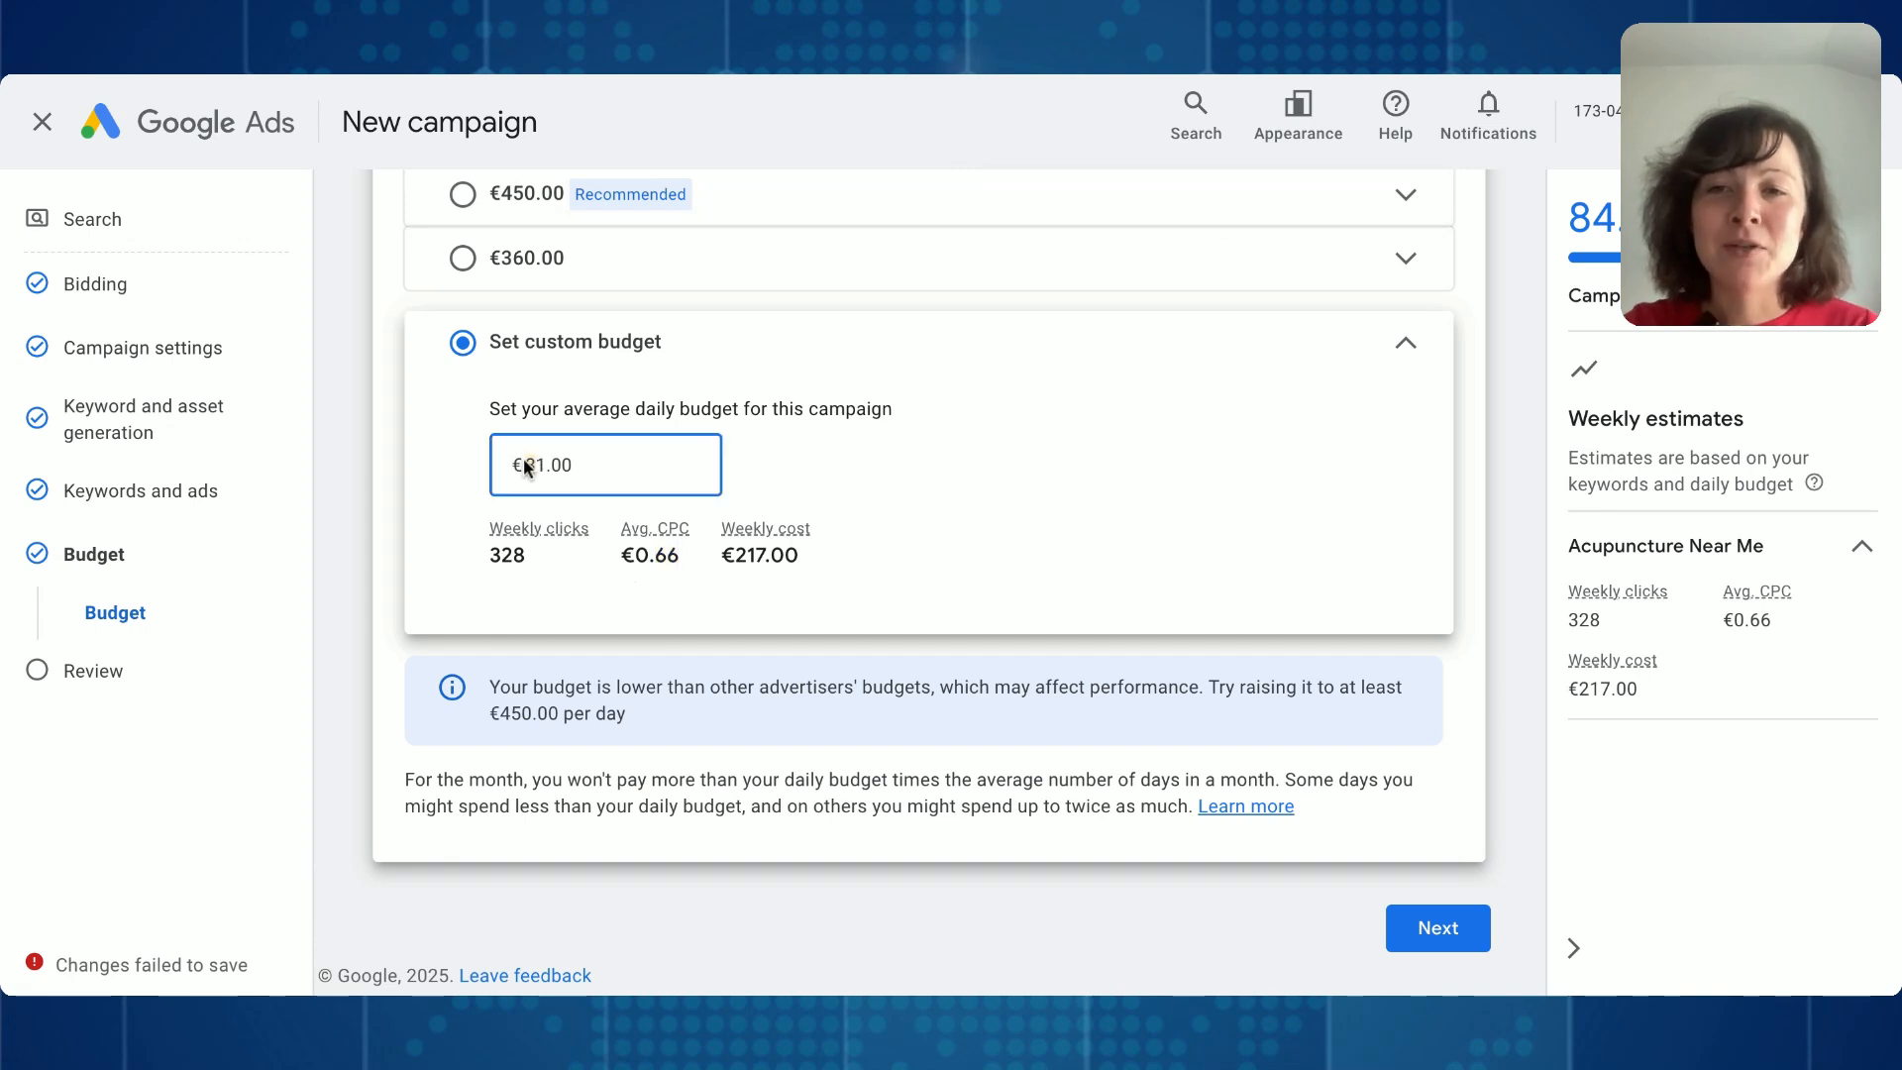
pyautogui.click(905, 526)
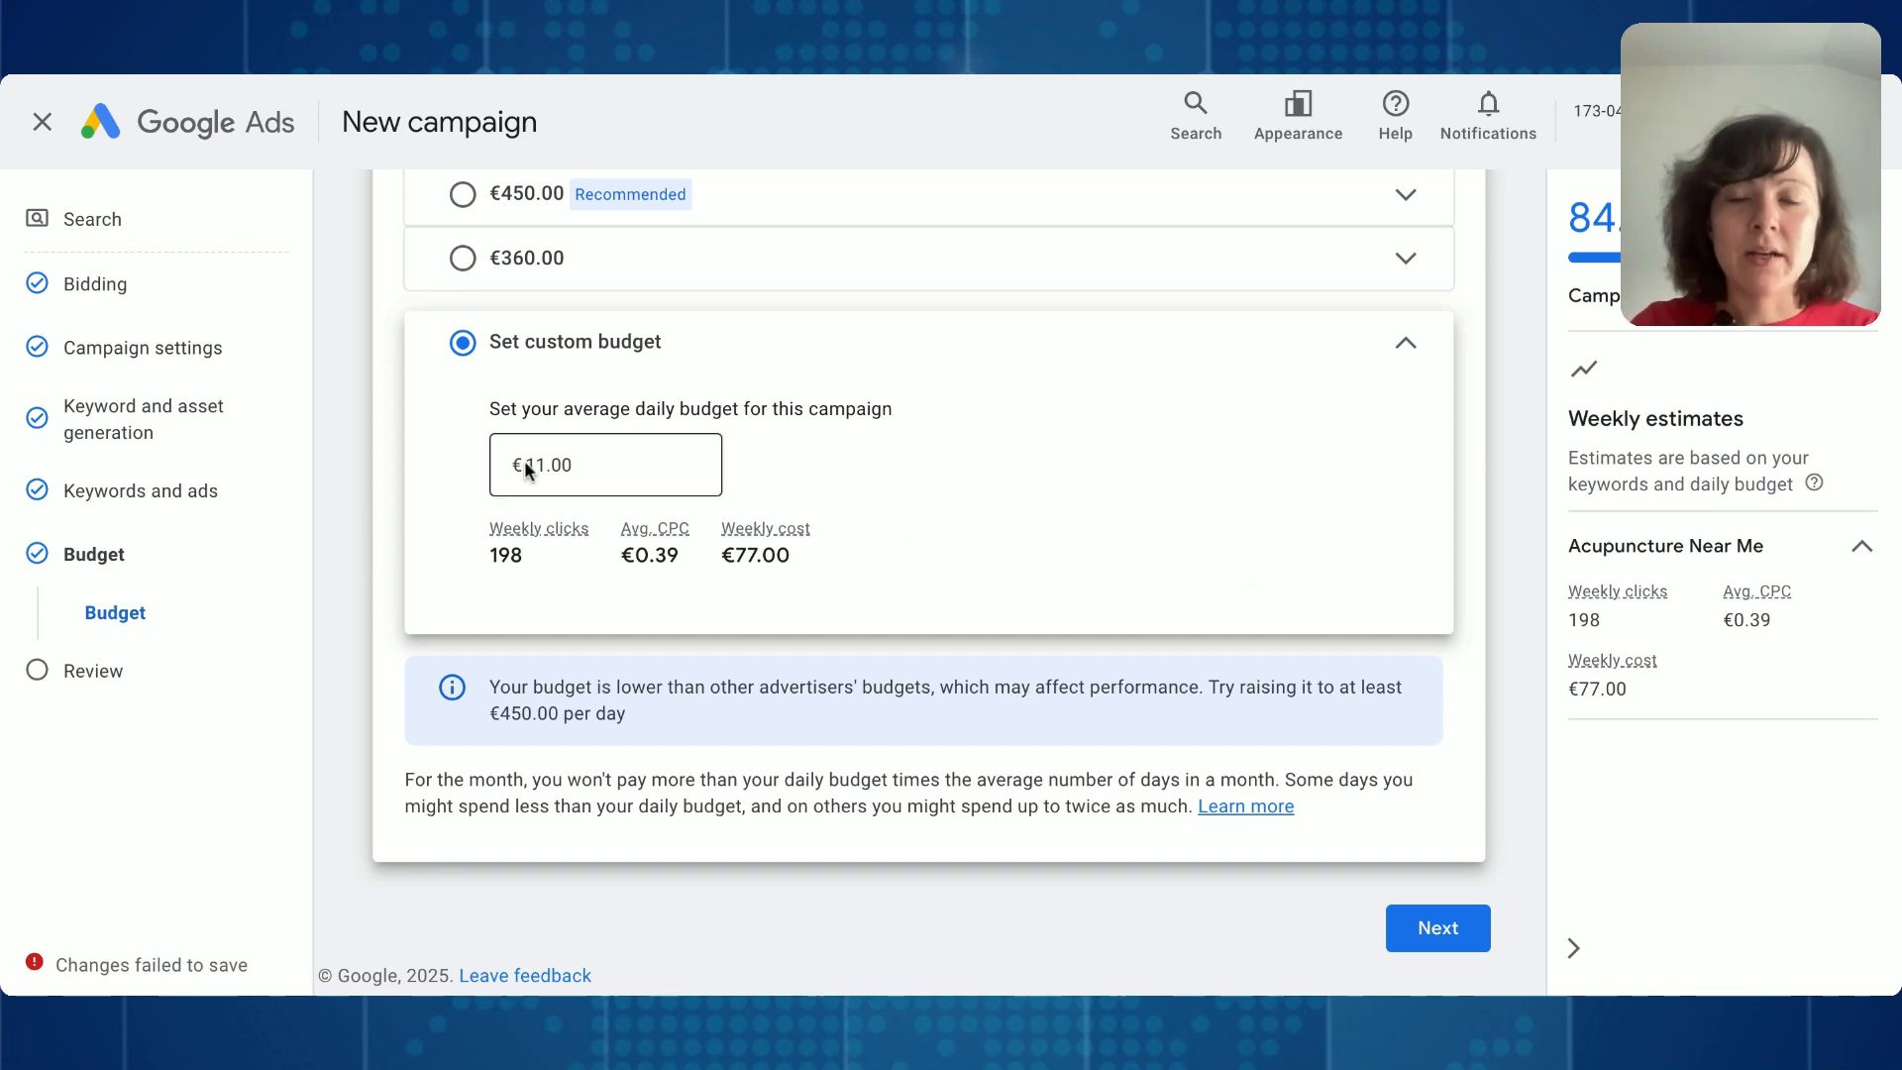
pyautogui.click(1438, 931)
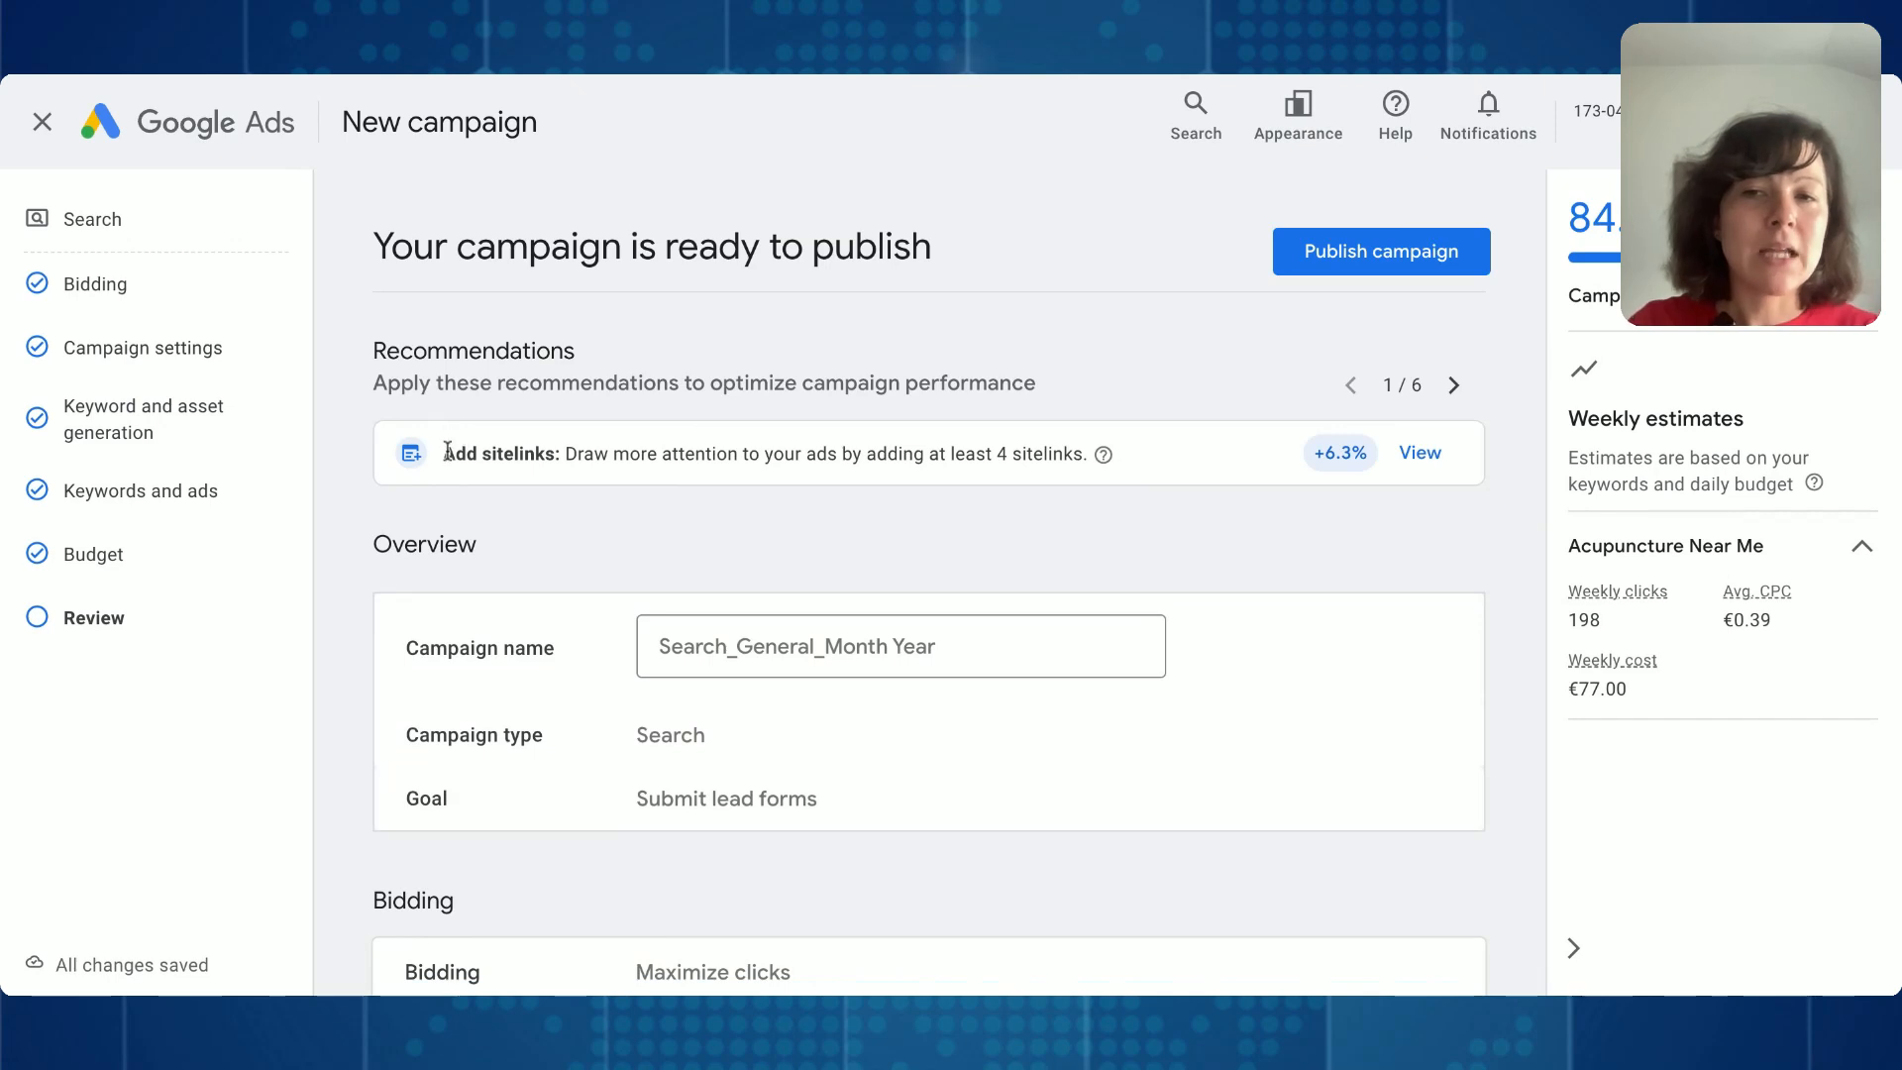
pyautogui.moveTo(447, 452); pyautogui.dragTo(654, 454)
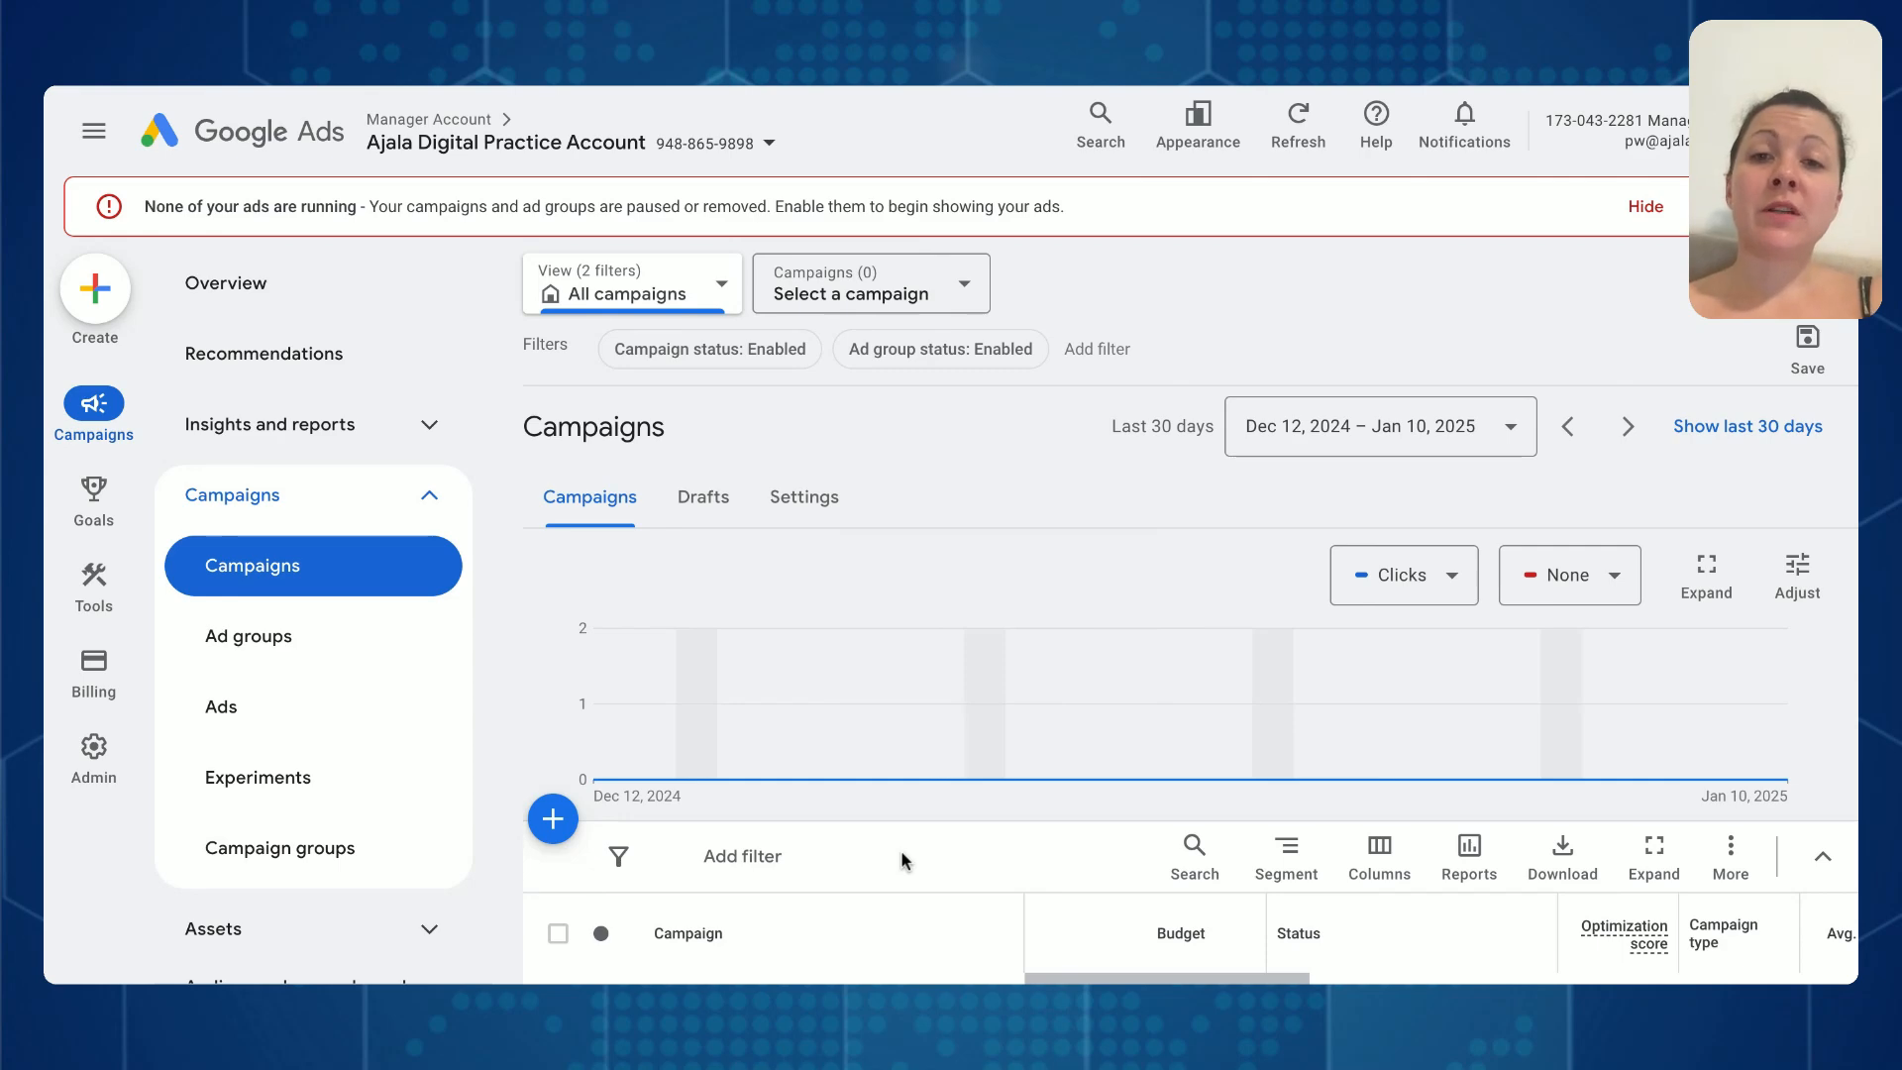
# - Inspect the Campaign status filter's choices and the campaigns table on the account's Campaigns page
pyautogui.click(699, 362)
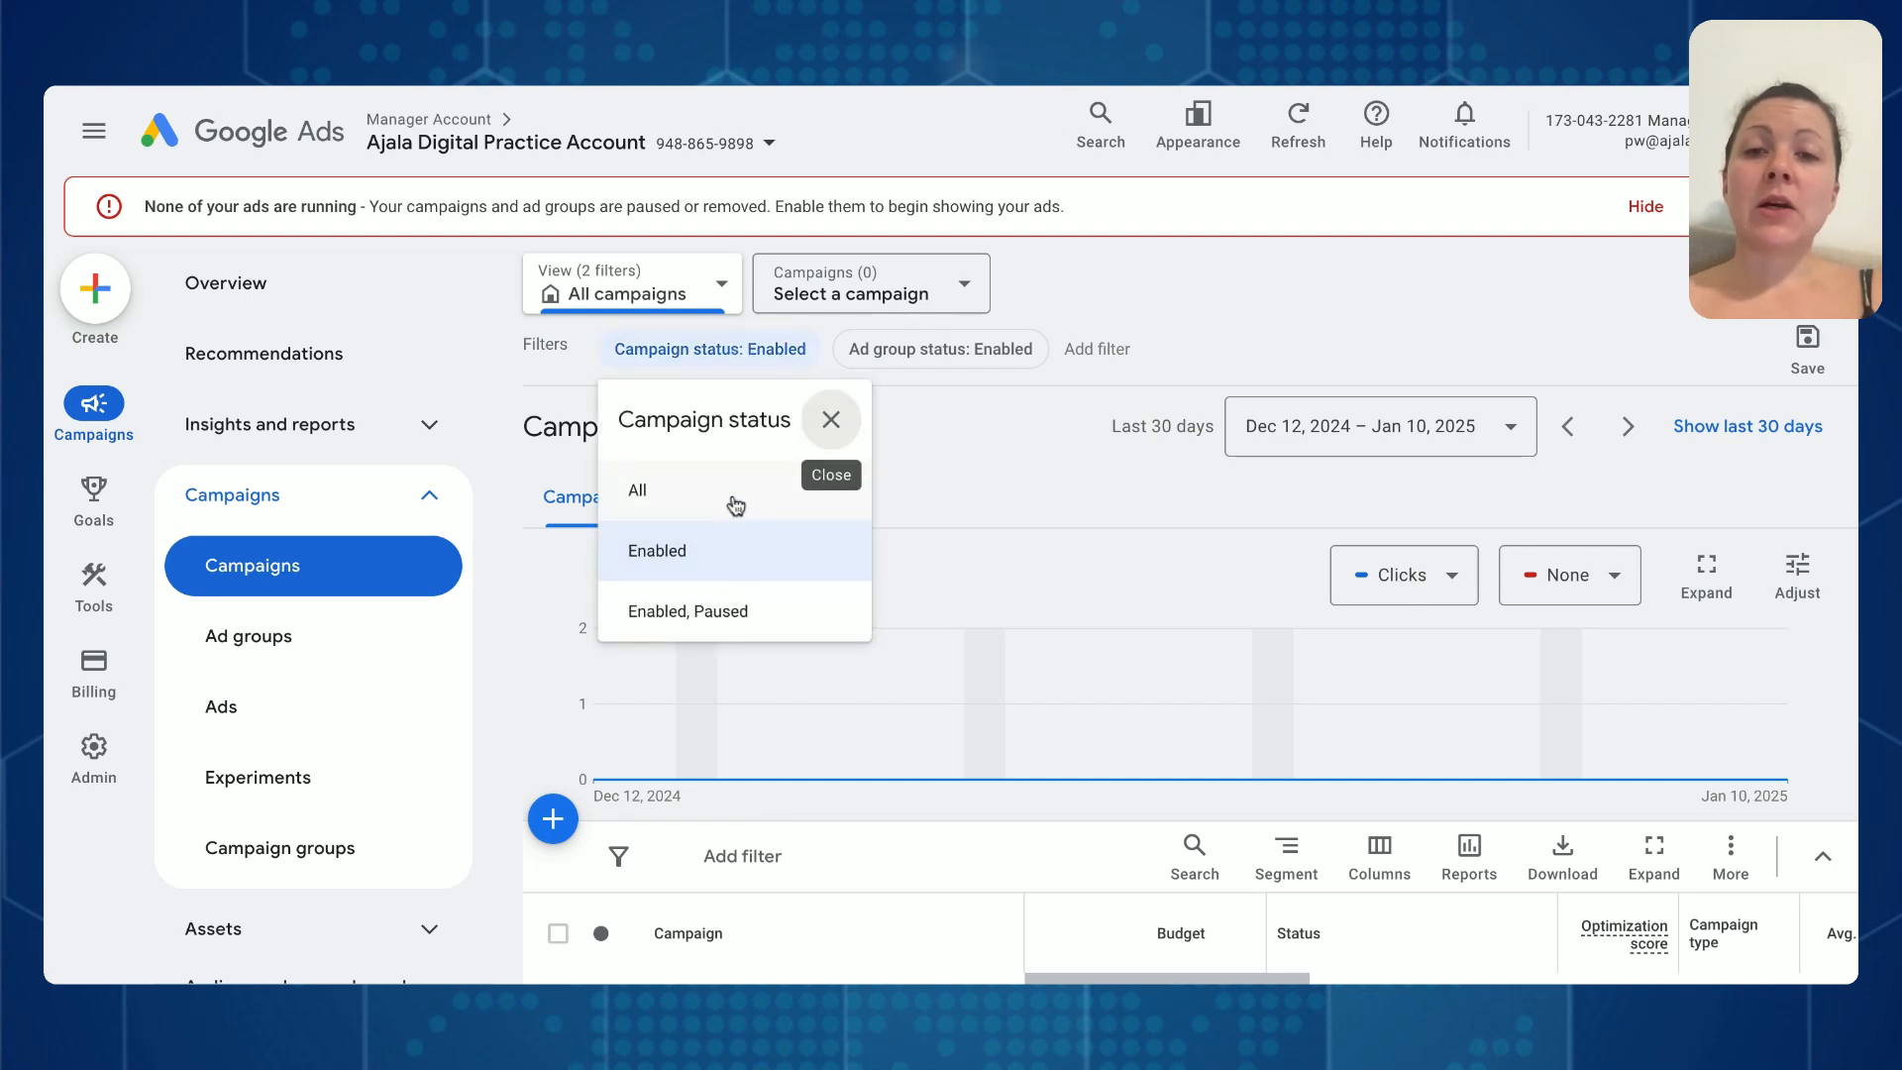
pyautogui.click(1286, 275)
pyautogui.moveTo(734, 765)
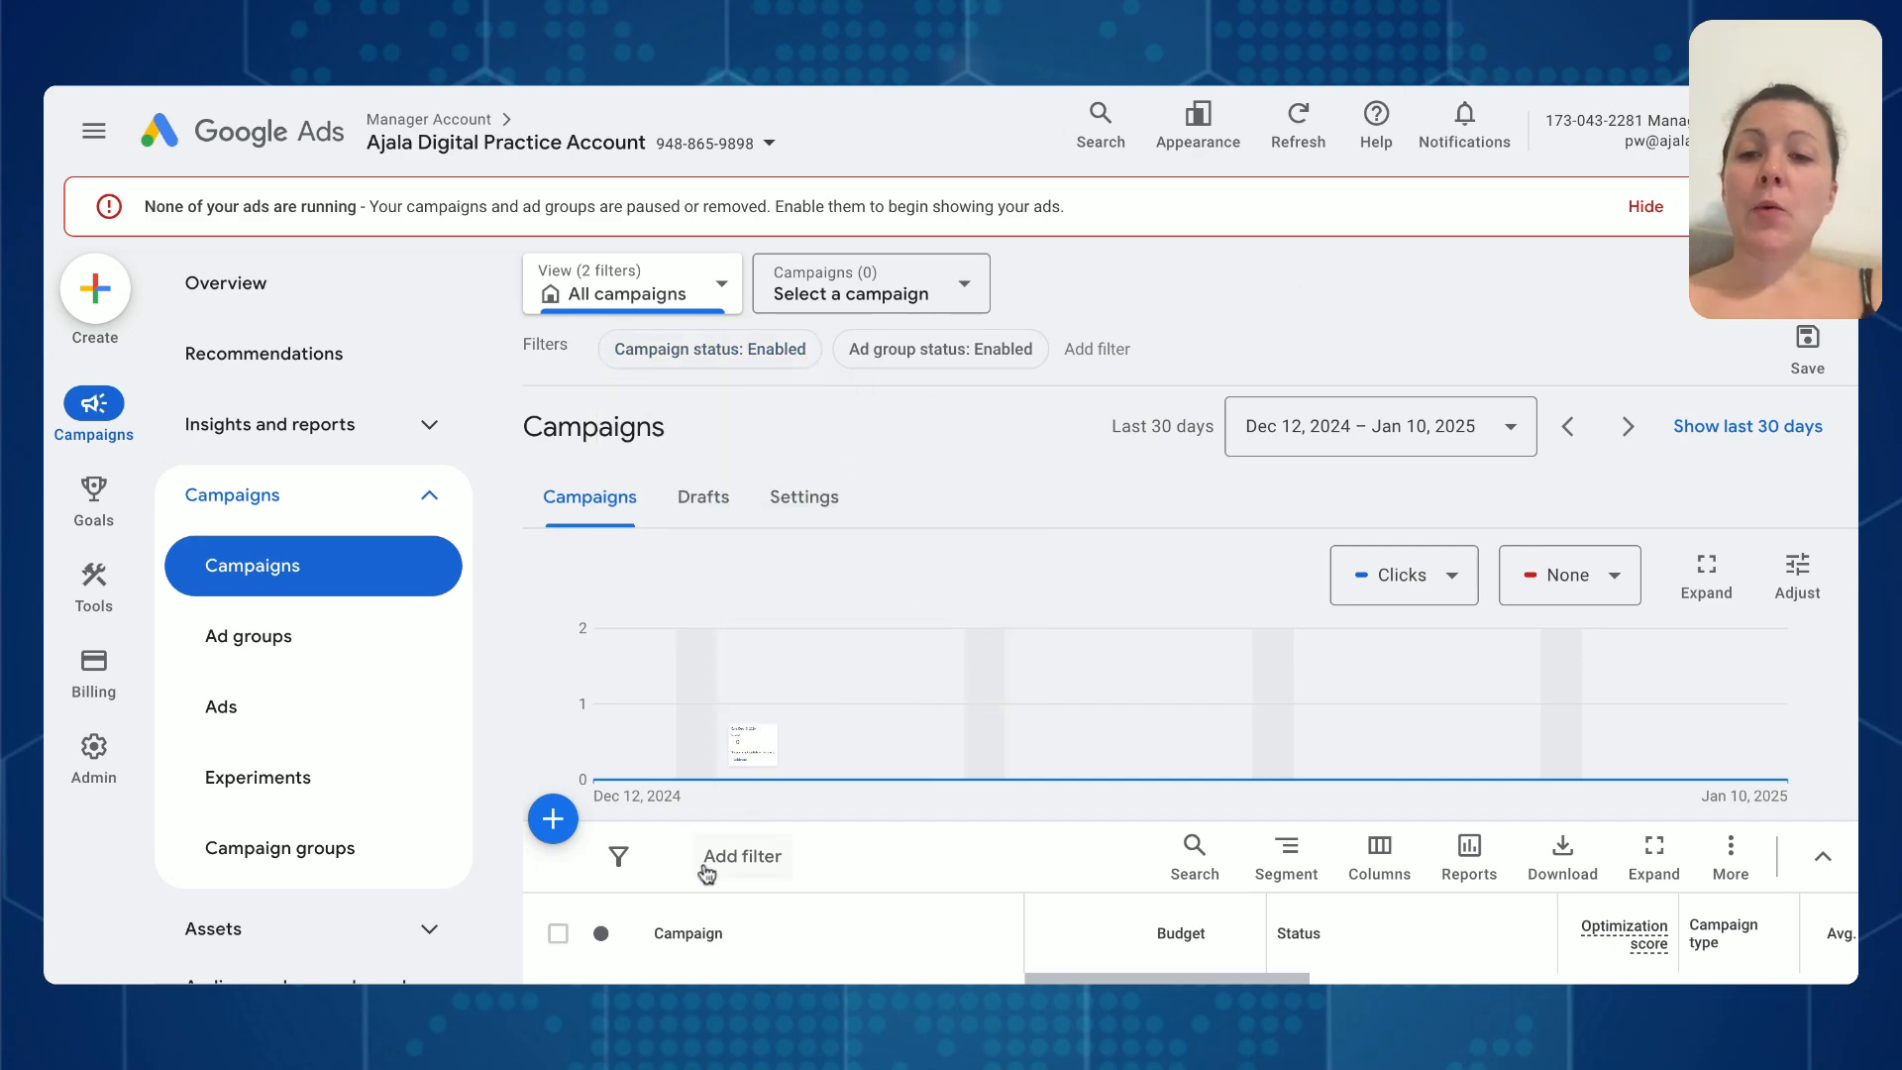
pyautogui.scroll(-2, 722, 871)
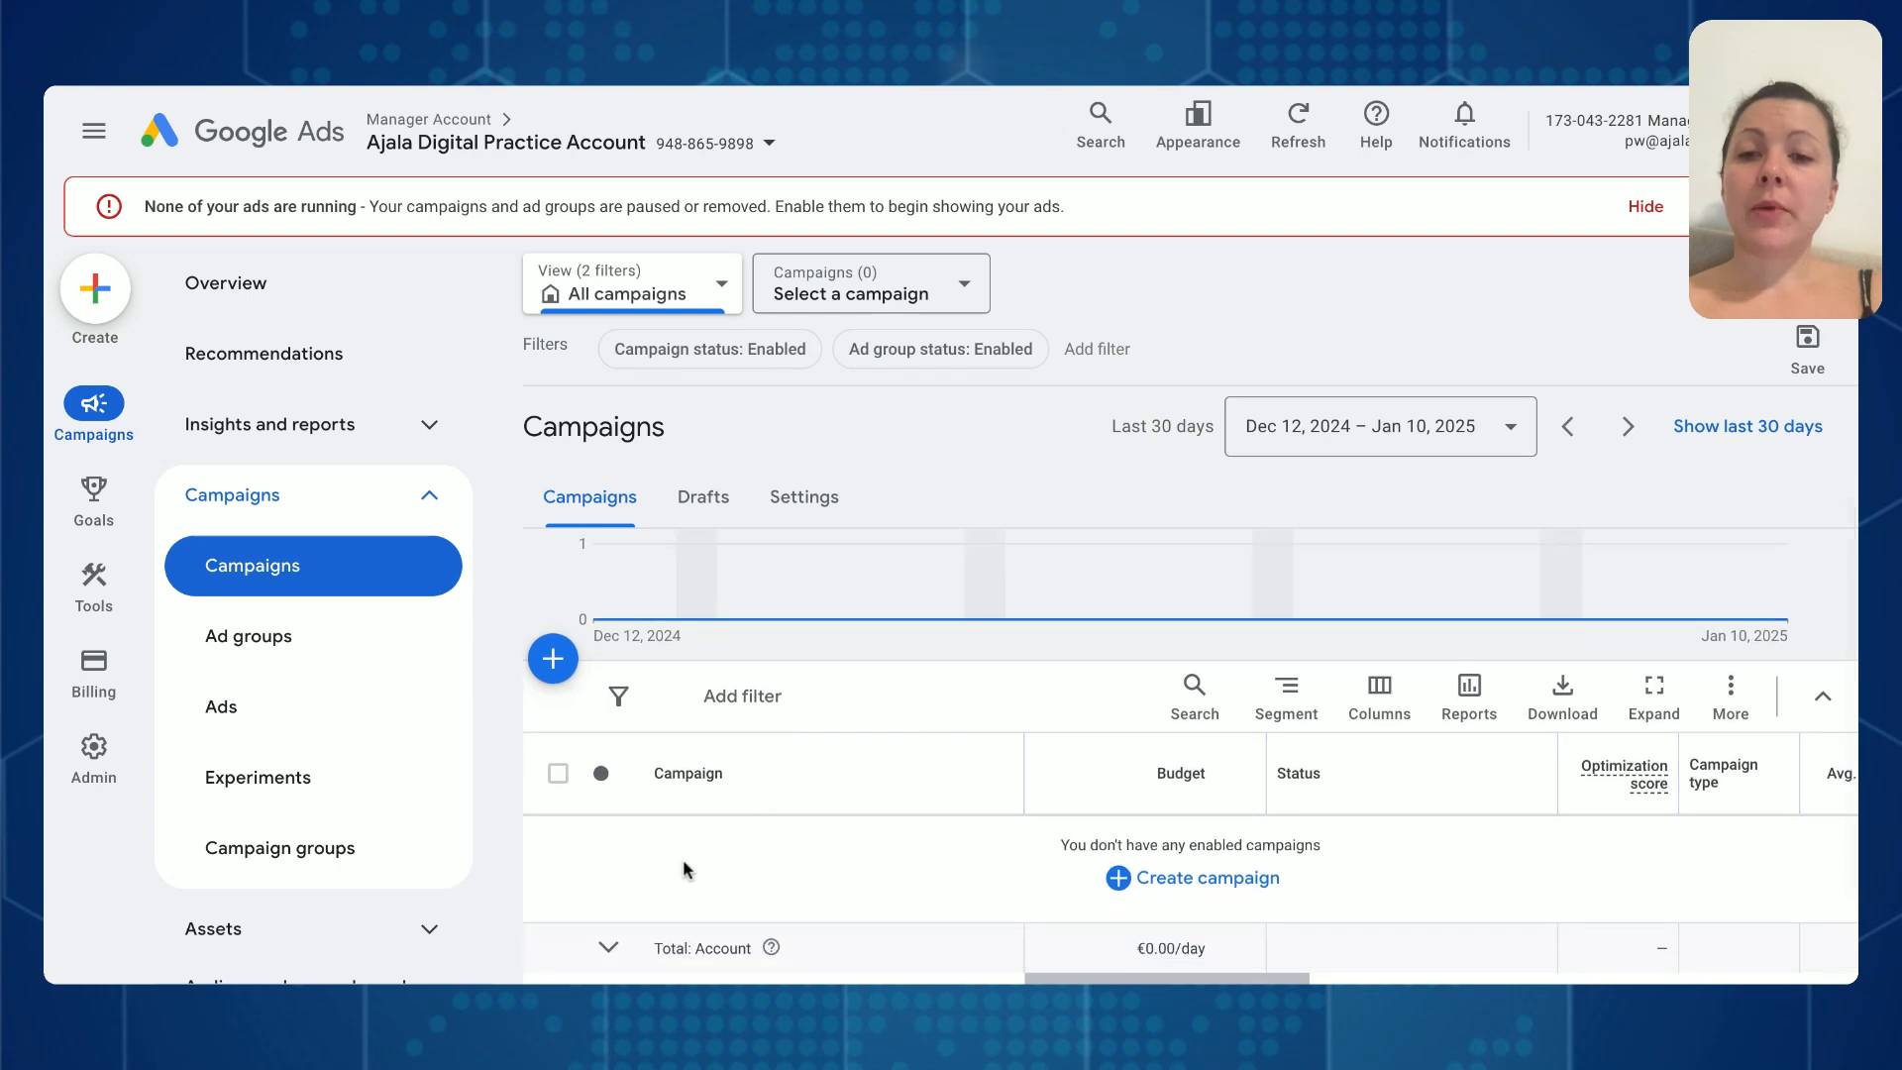
pyautogui.scroll(-1, 411, 680)
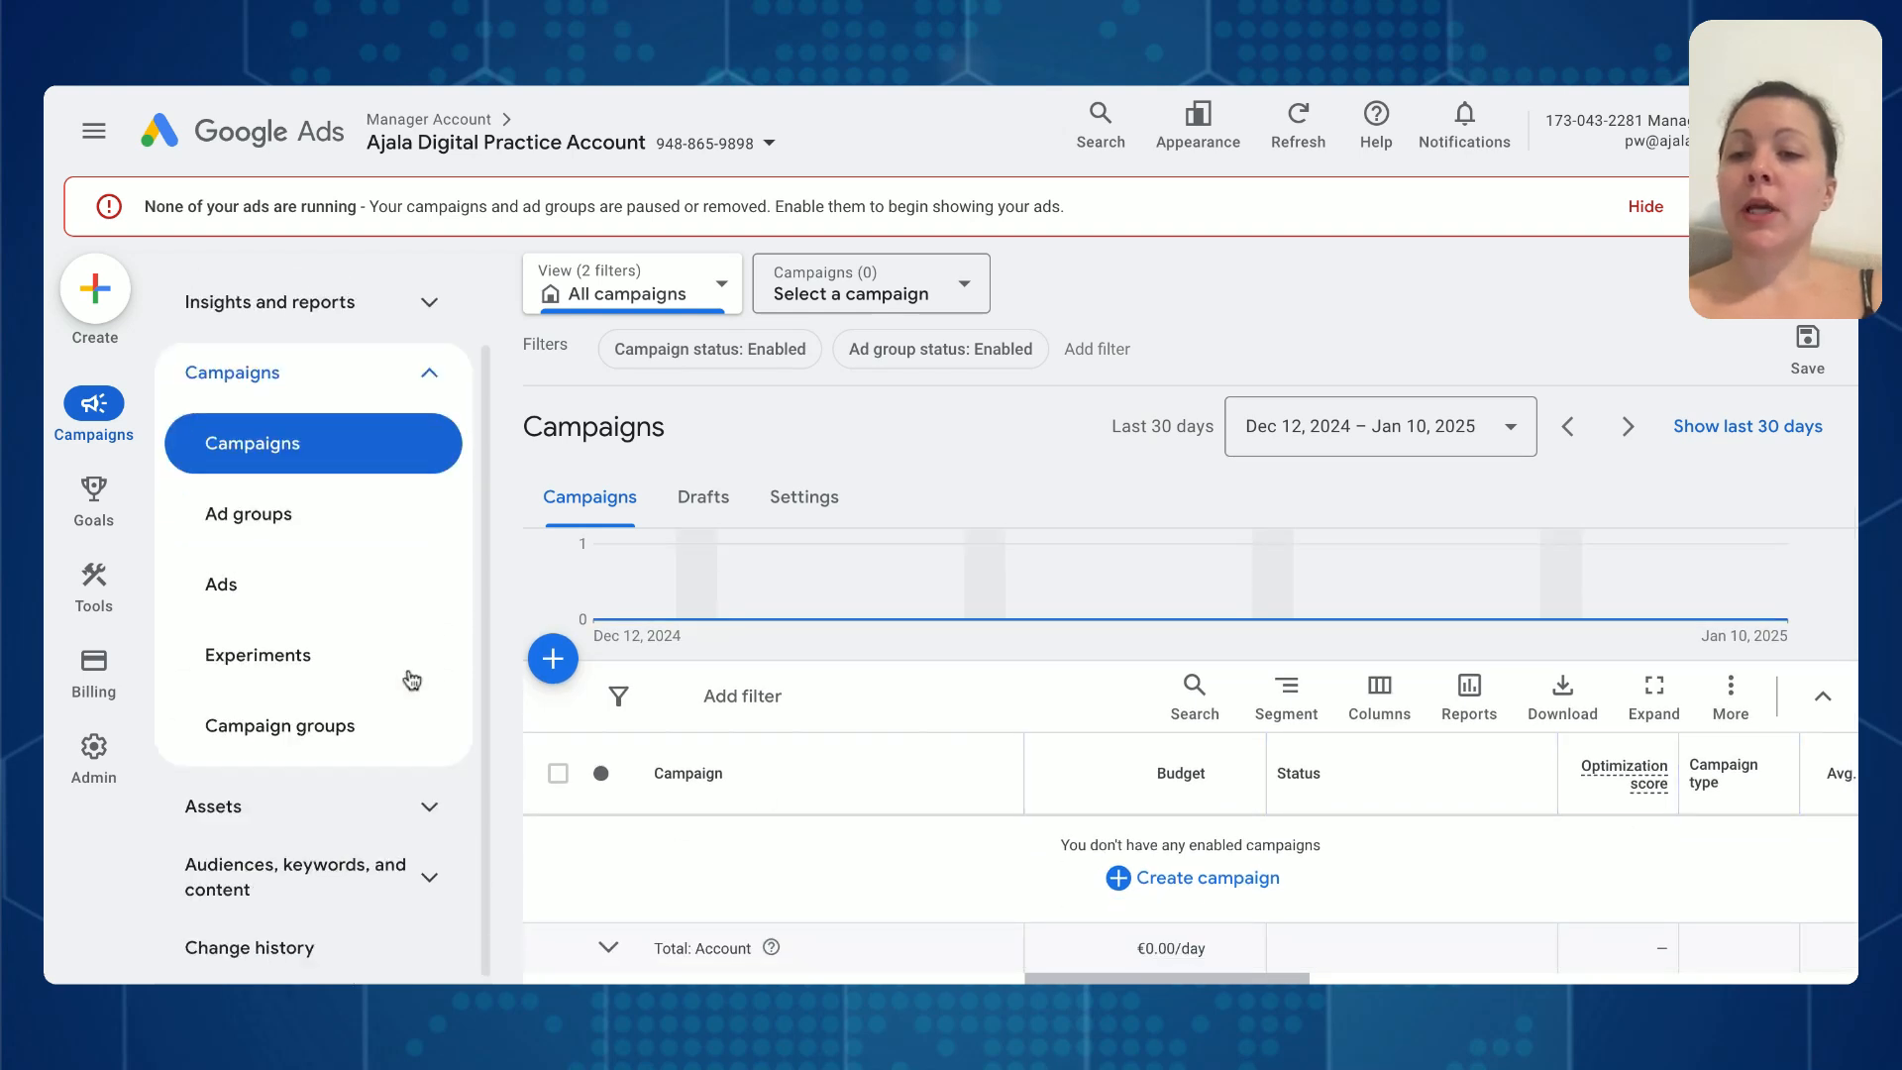
# - Show only sitelinks on the account's Assets page, keeping Performance Max as the campaign type
pyautogui.click(392, 804)
pyautogui.click(359, 870)
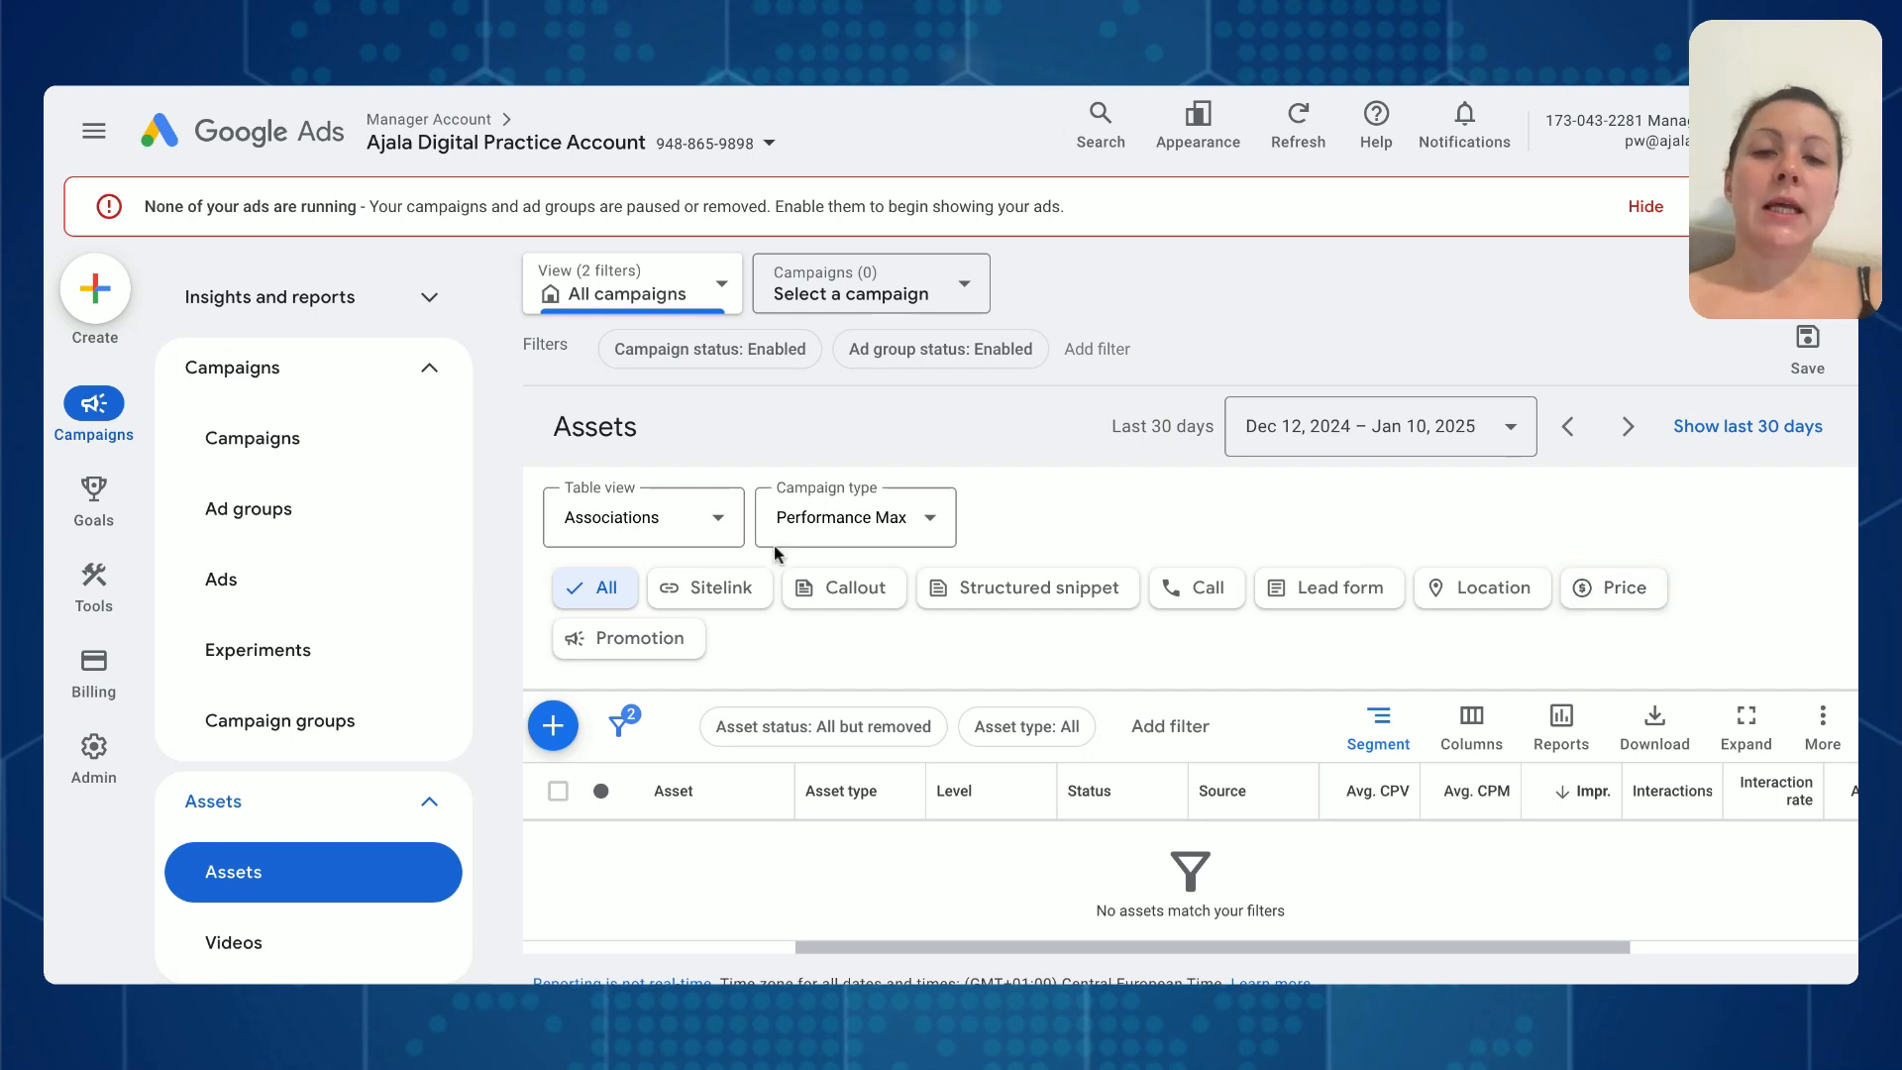
pyautogui.click(728, 592)
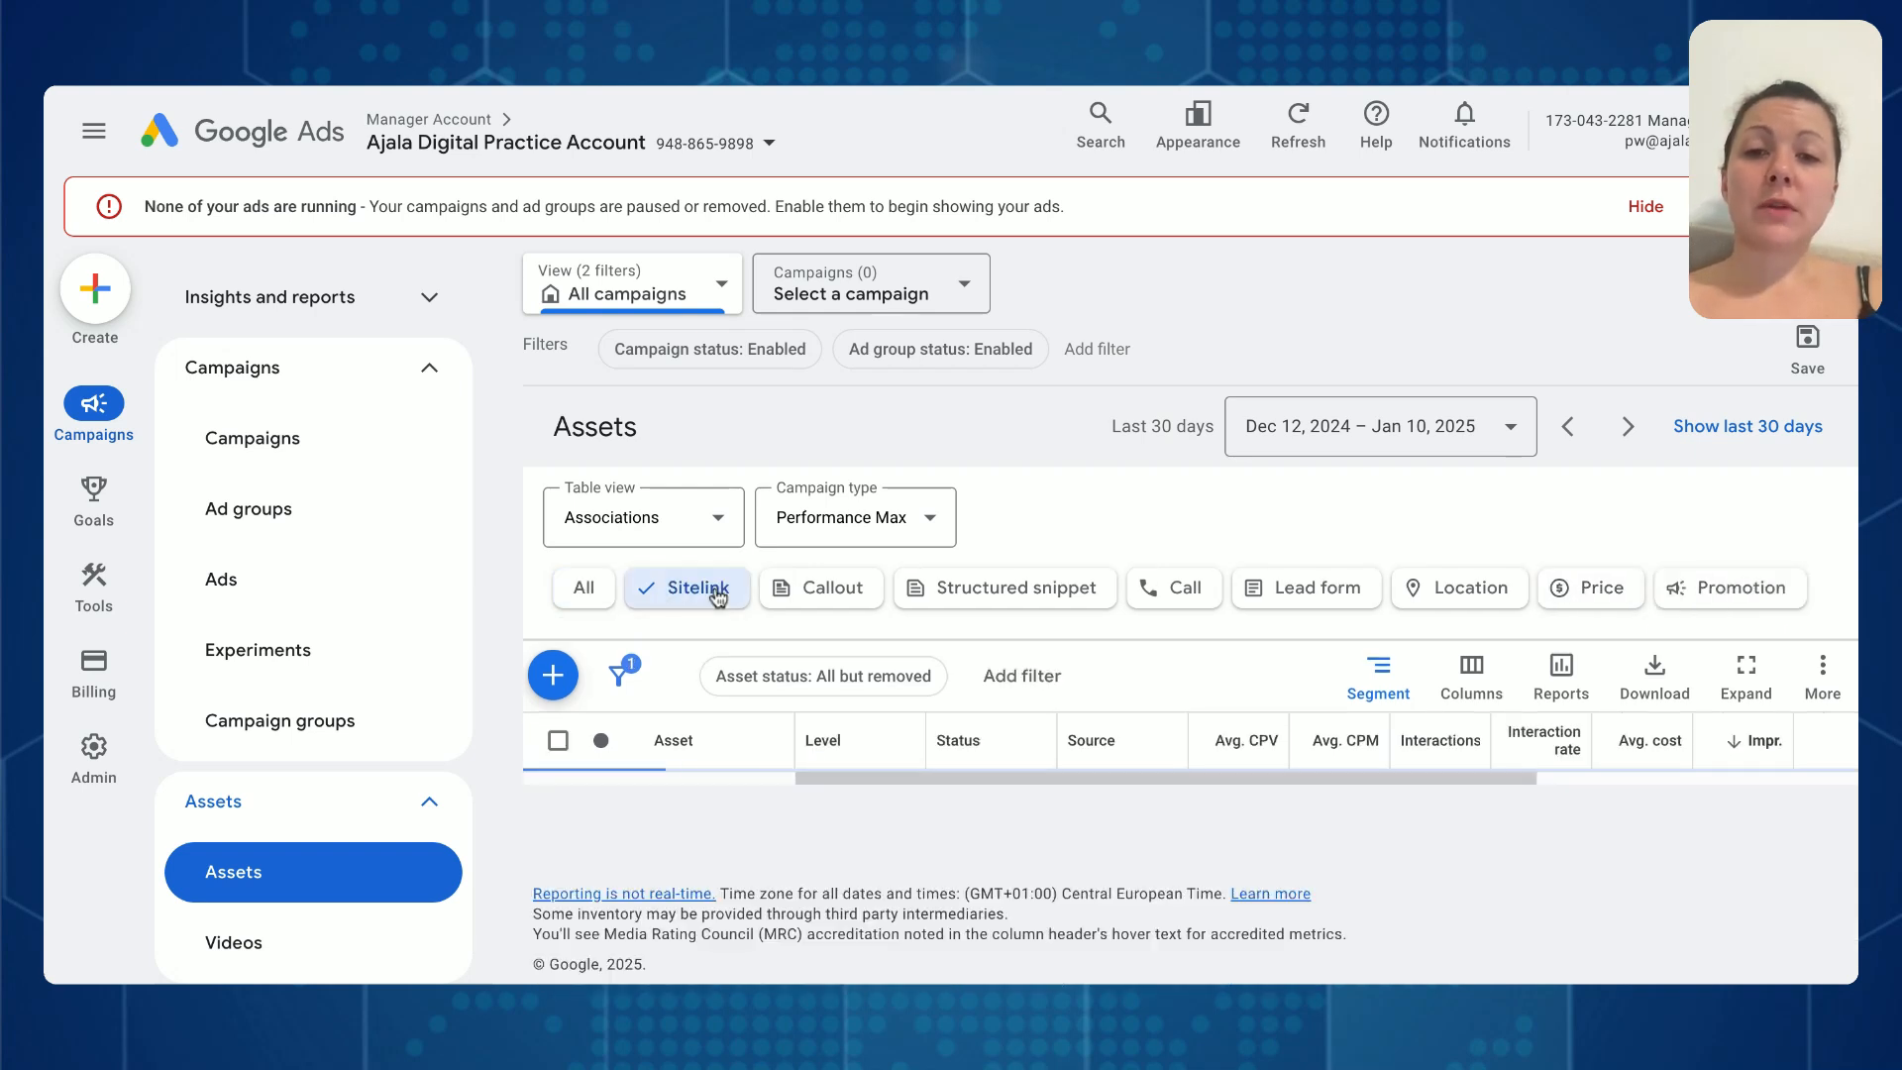
pyautogui.scroll(-1, 710, 730)
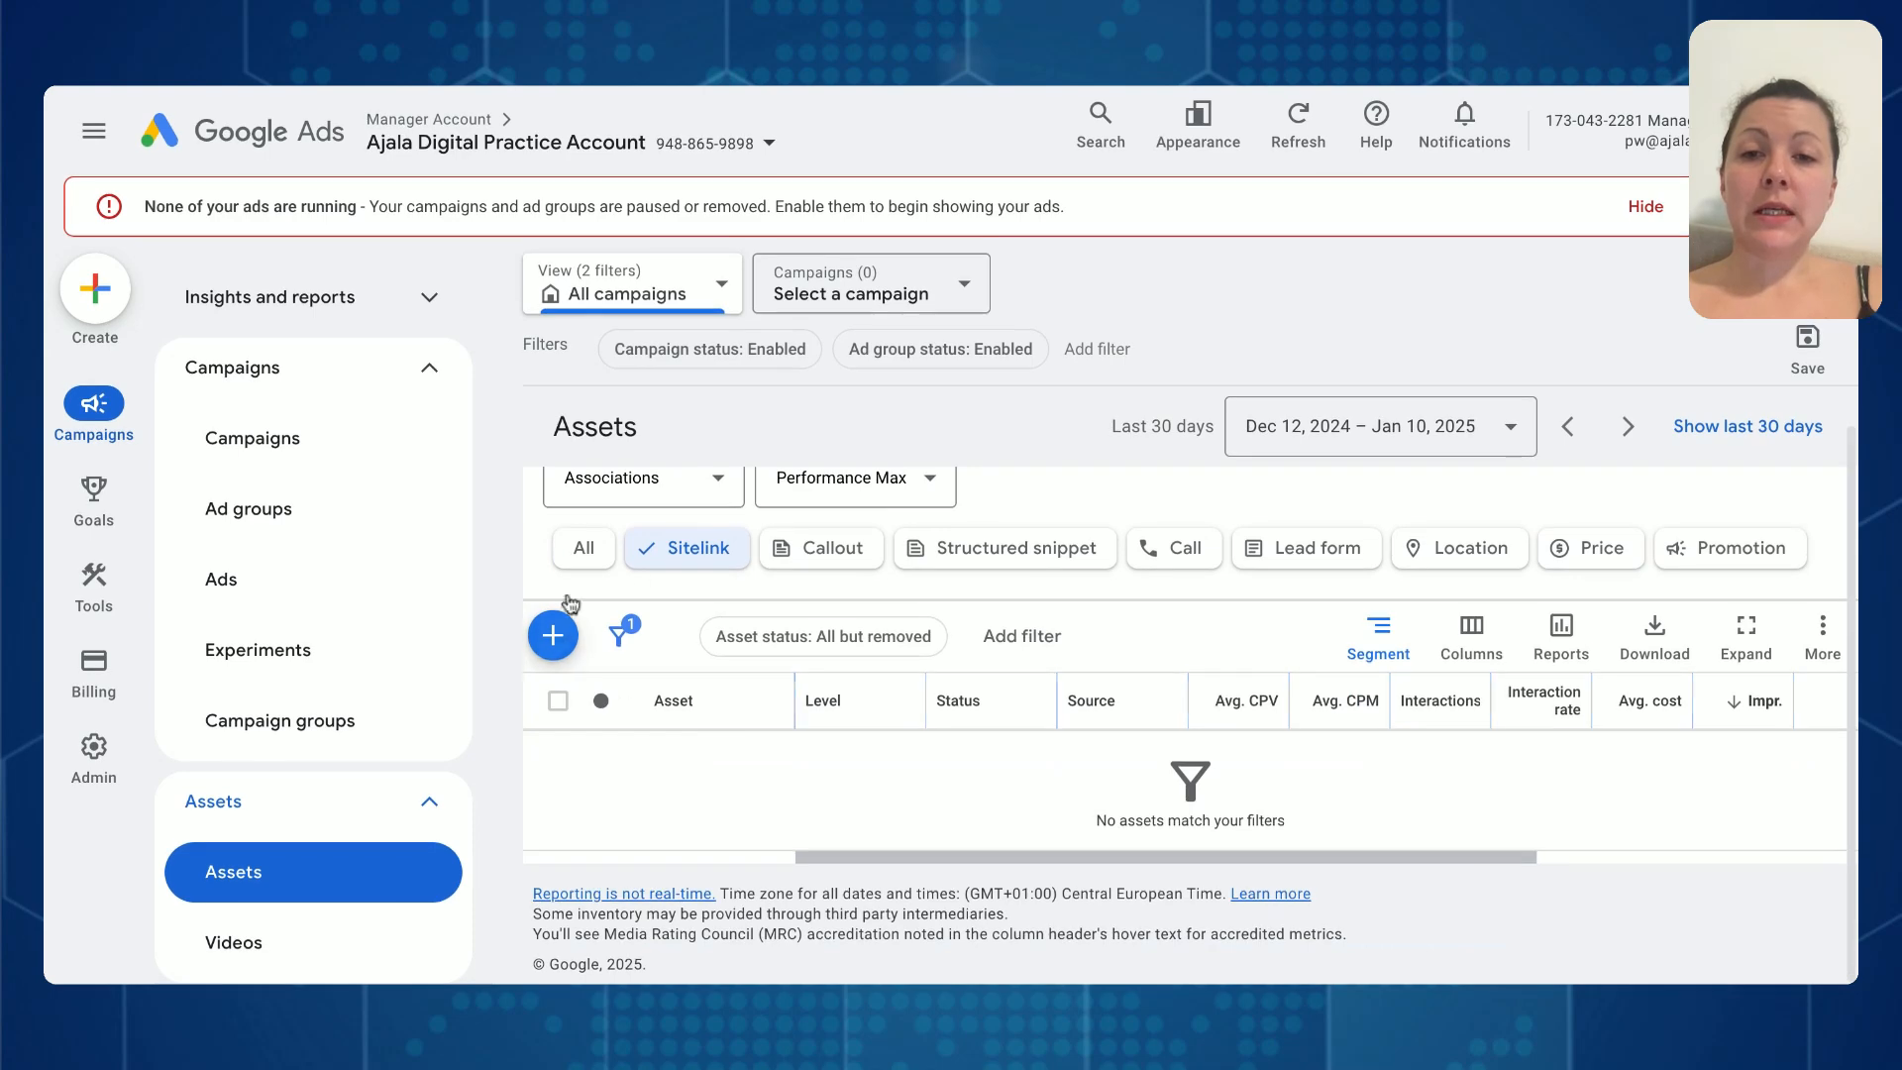
pyautogui.click(854, 501)
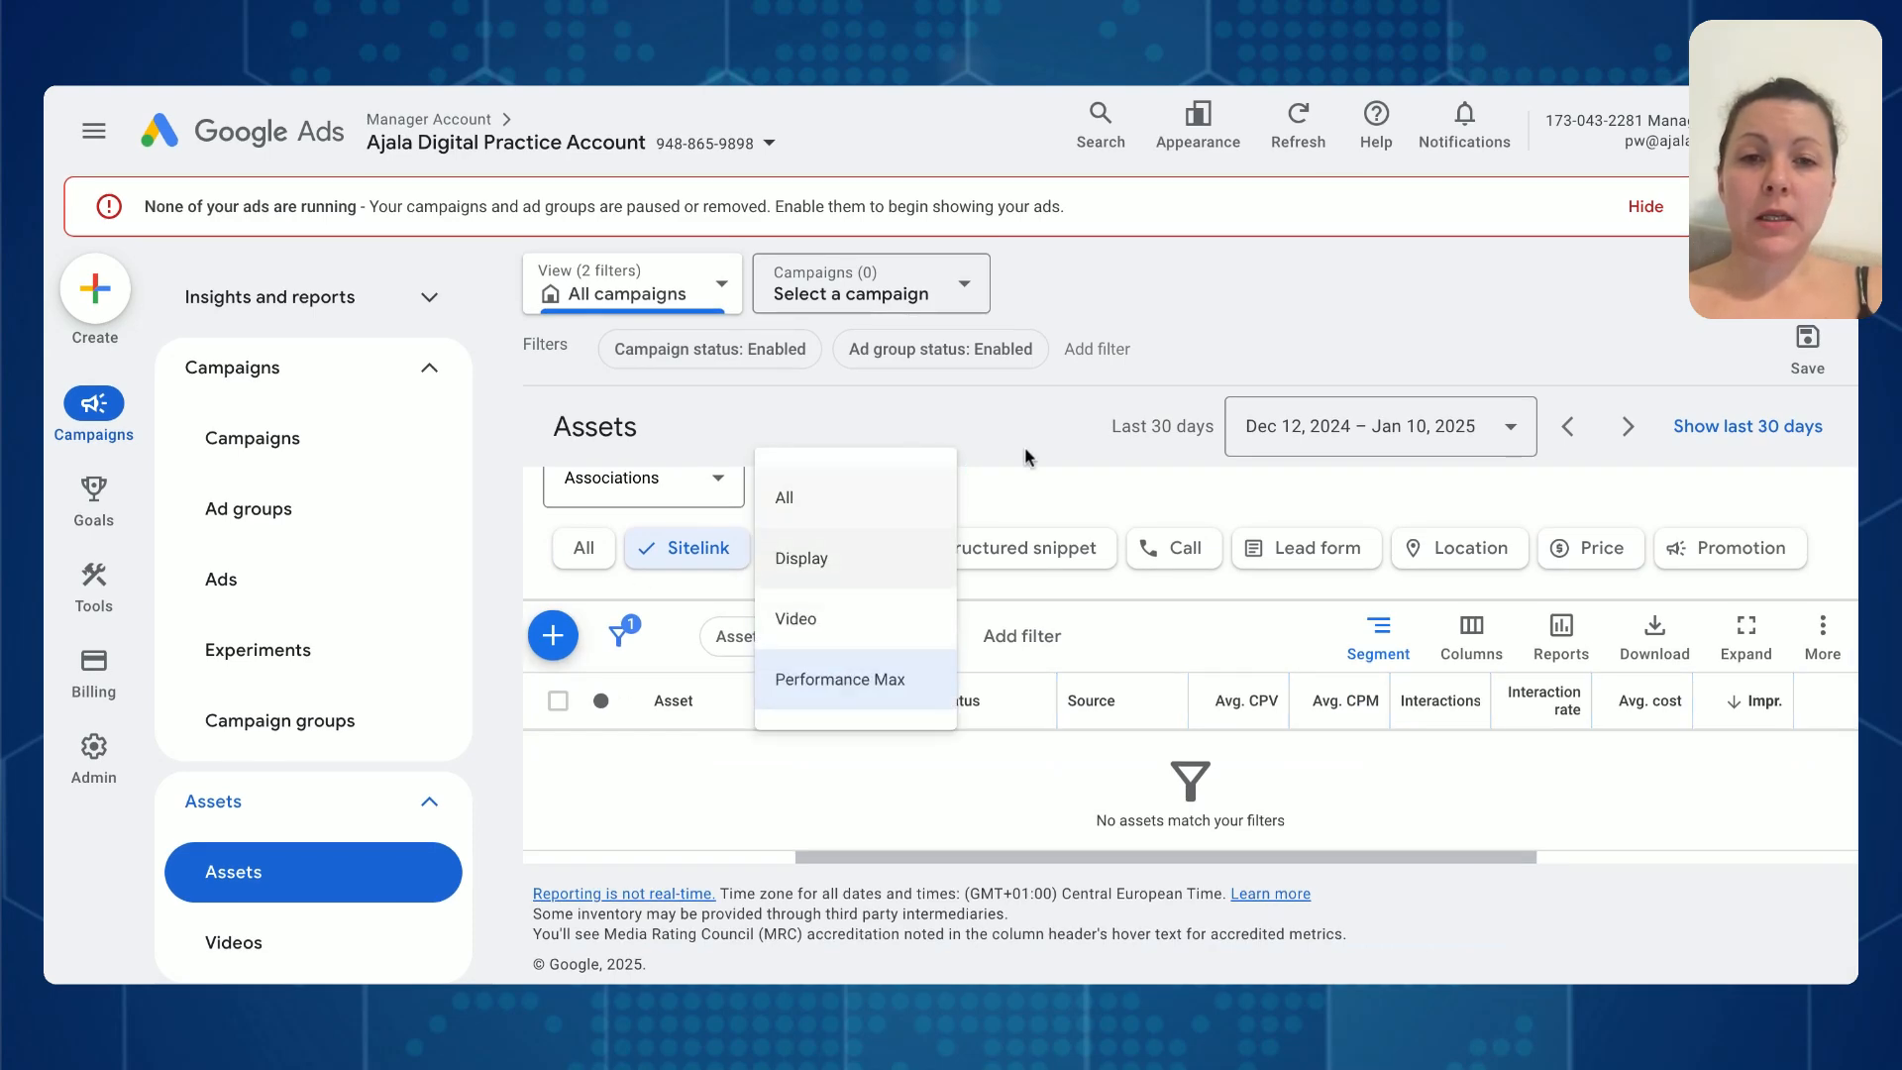
pyautogui.click(840, 679)
# - Start a new sitelink asset at the Ad group level without selecting any specific ad groups
pyautogui.click(551, 635)
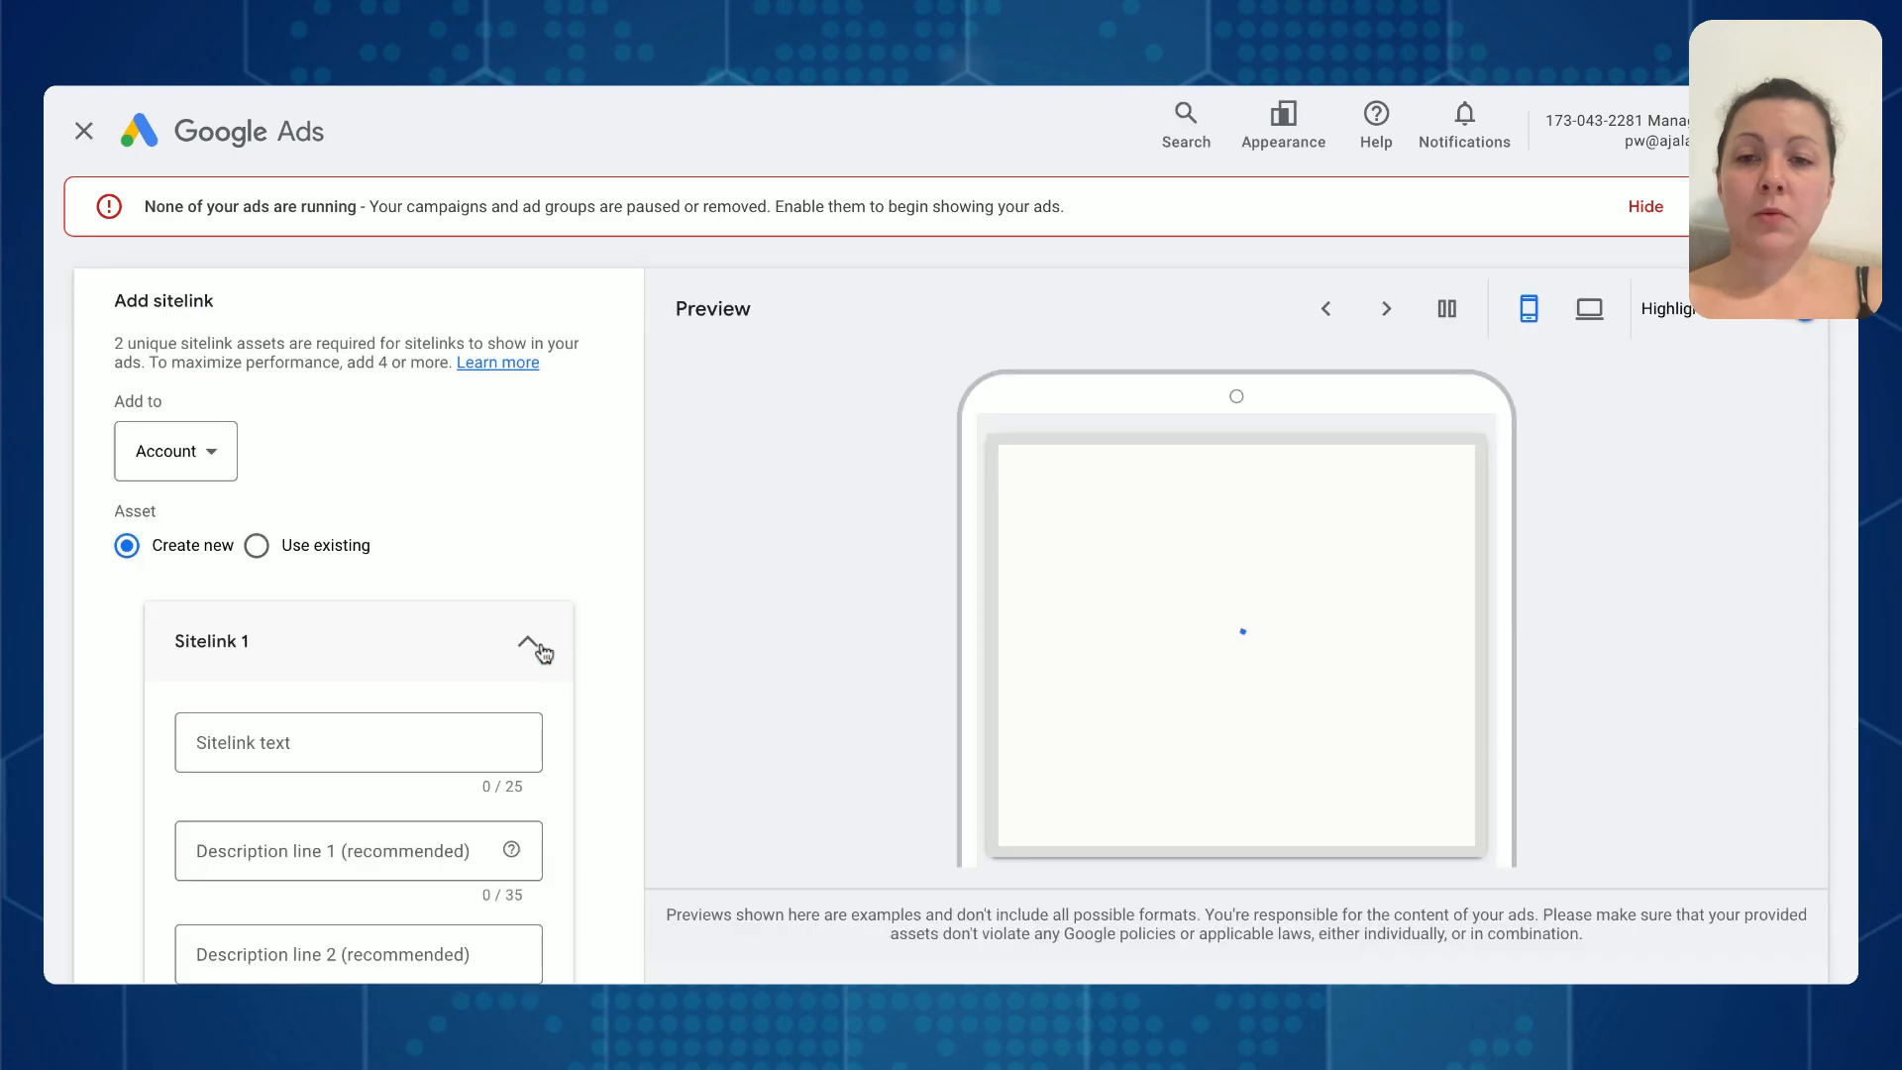
pyautogui.click(199, 442)
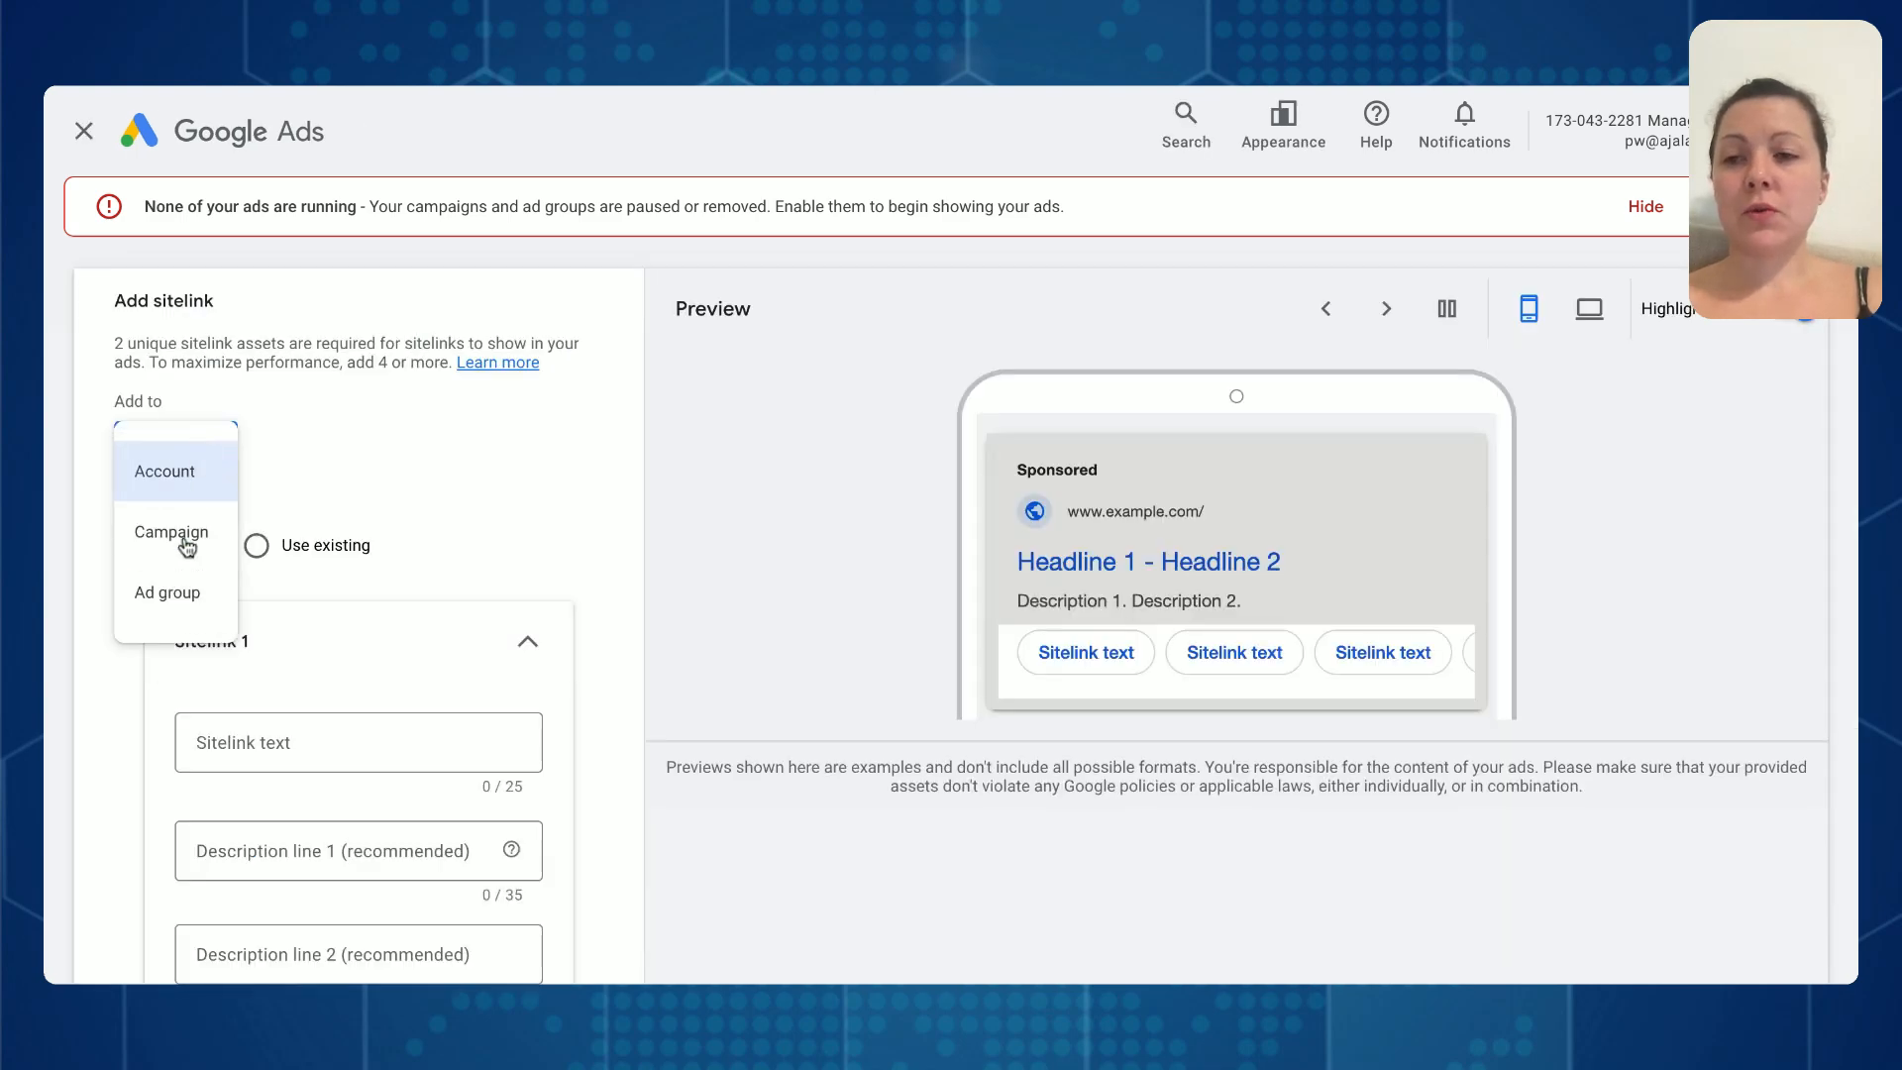
pyautogui.click(206, 622)
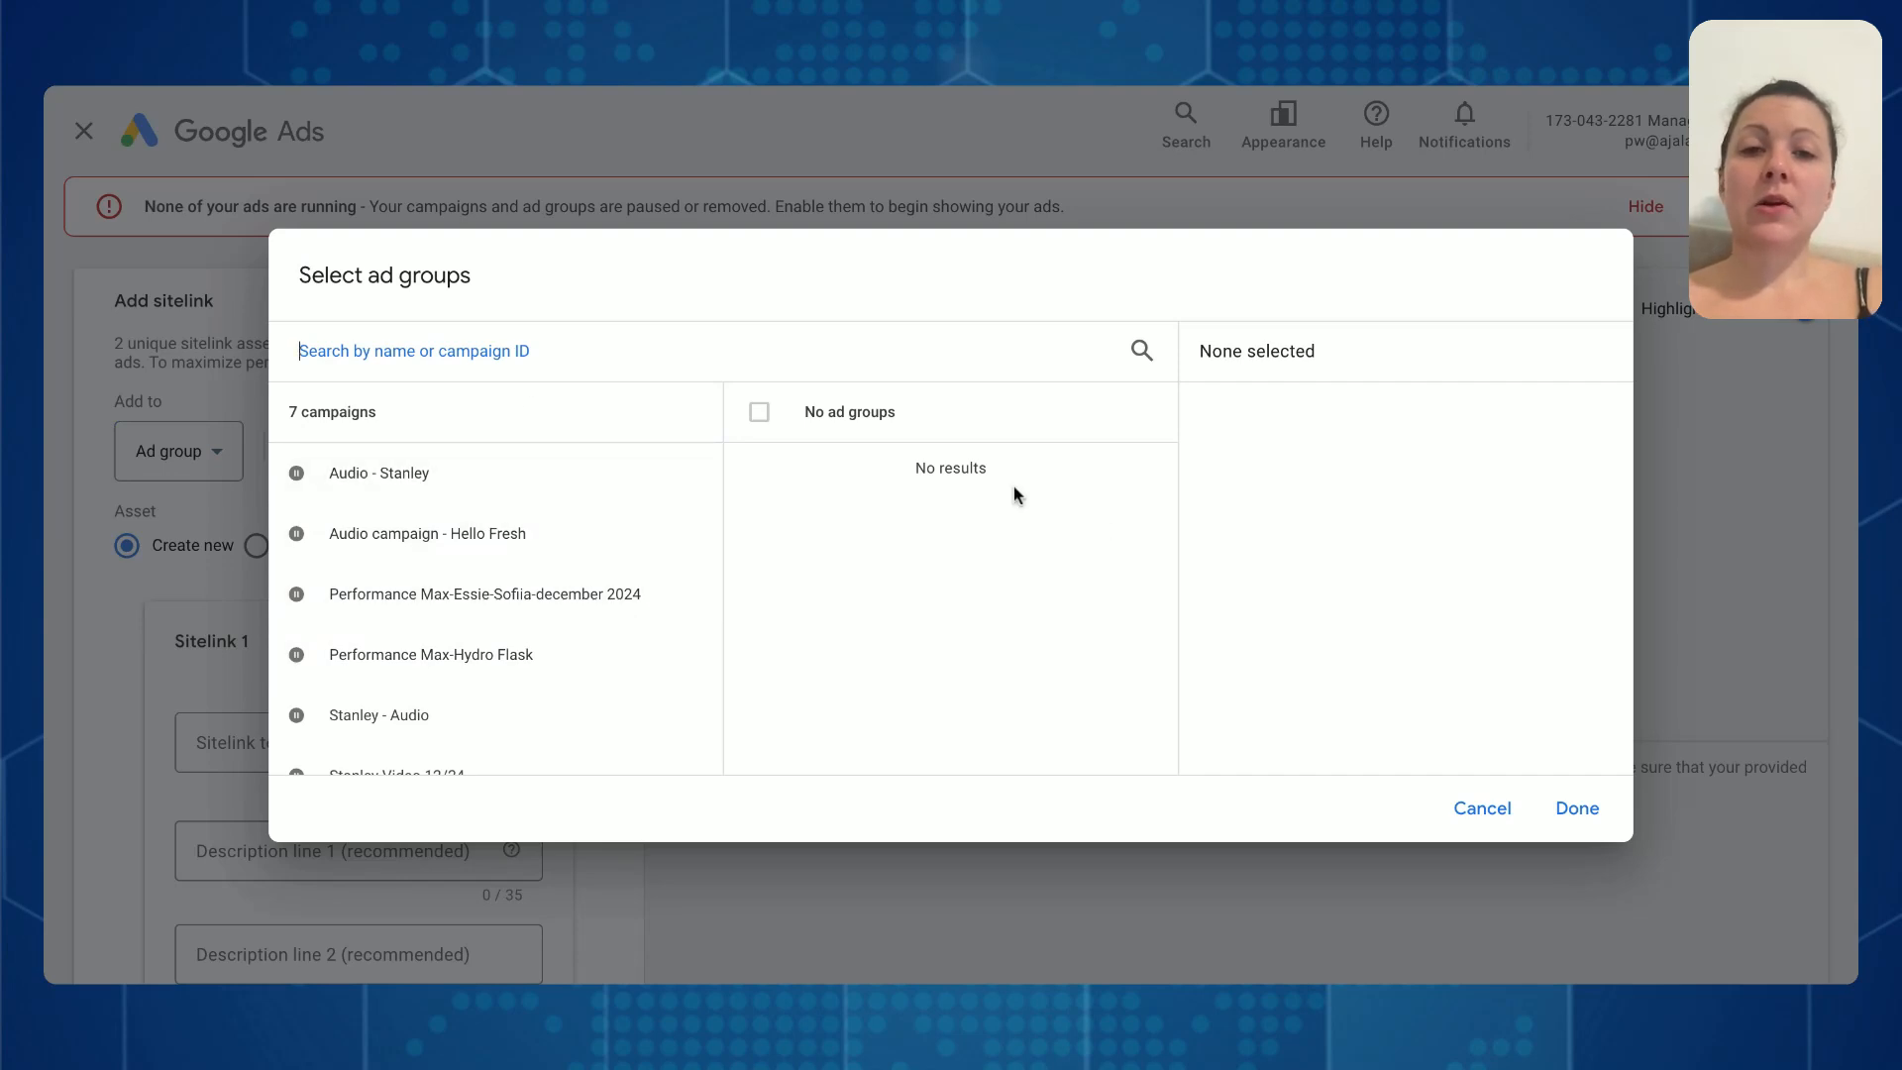
pyautogui.click(1595, 802)
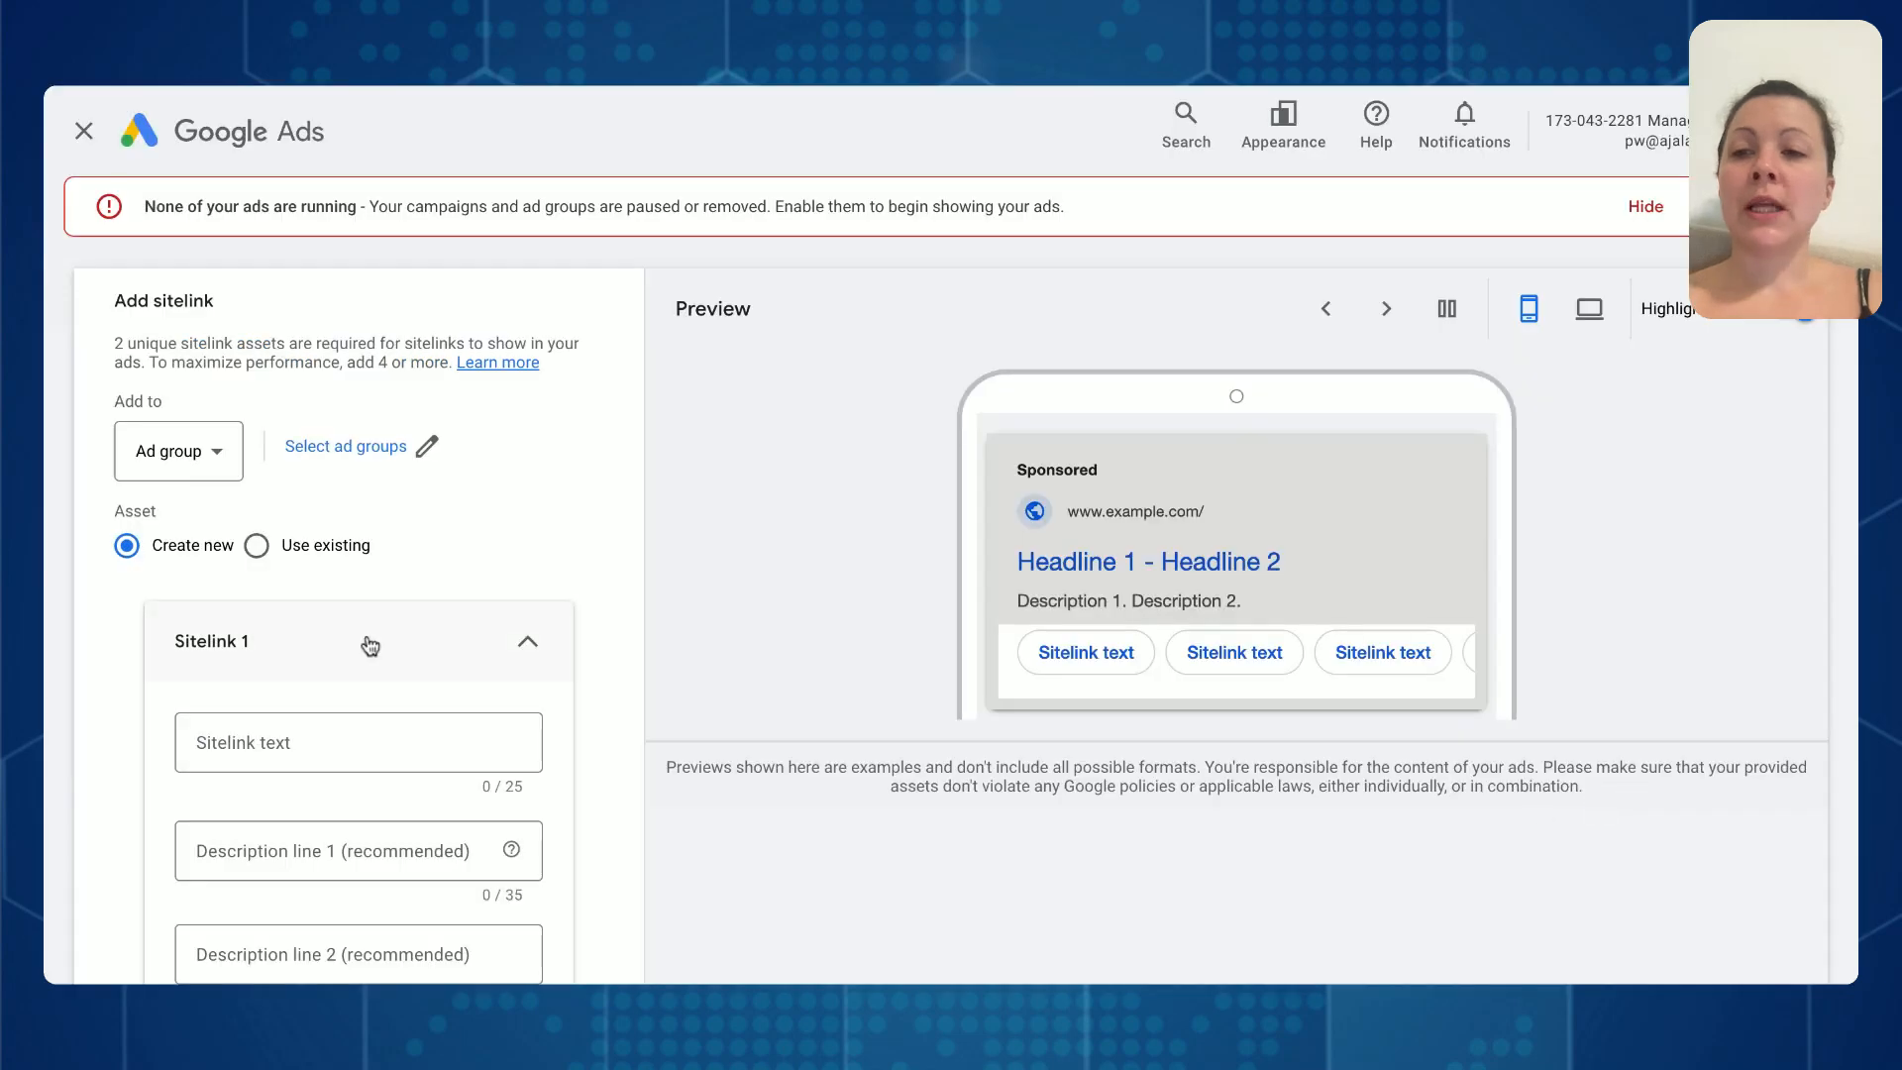
pyautogui.scroll(-2, 310, 624)
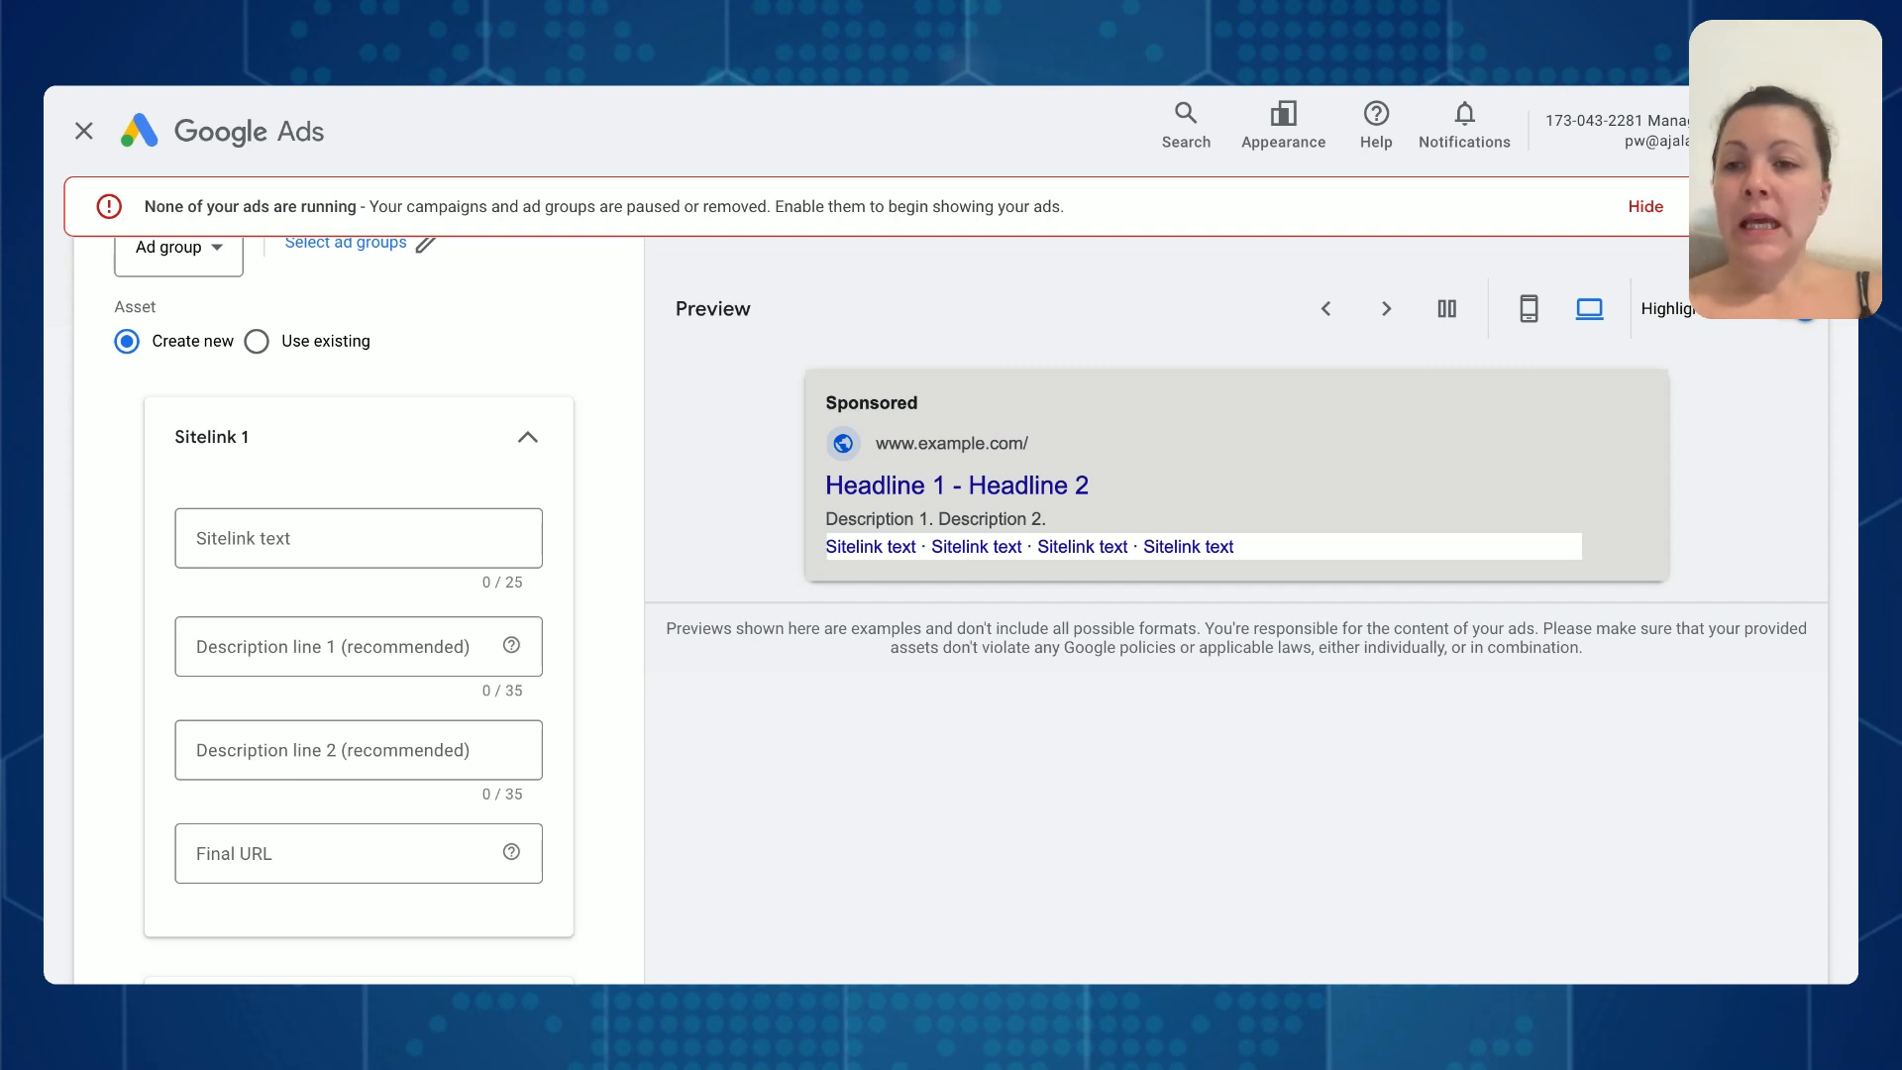
# - Enter "Patient Reviews" as the text of the first sitelink
pyautogui.click(249, 544)
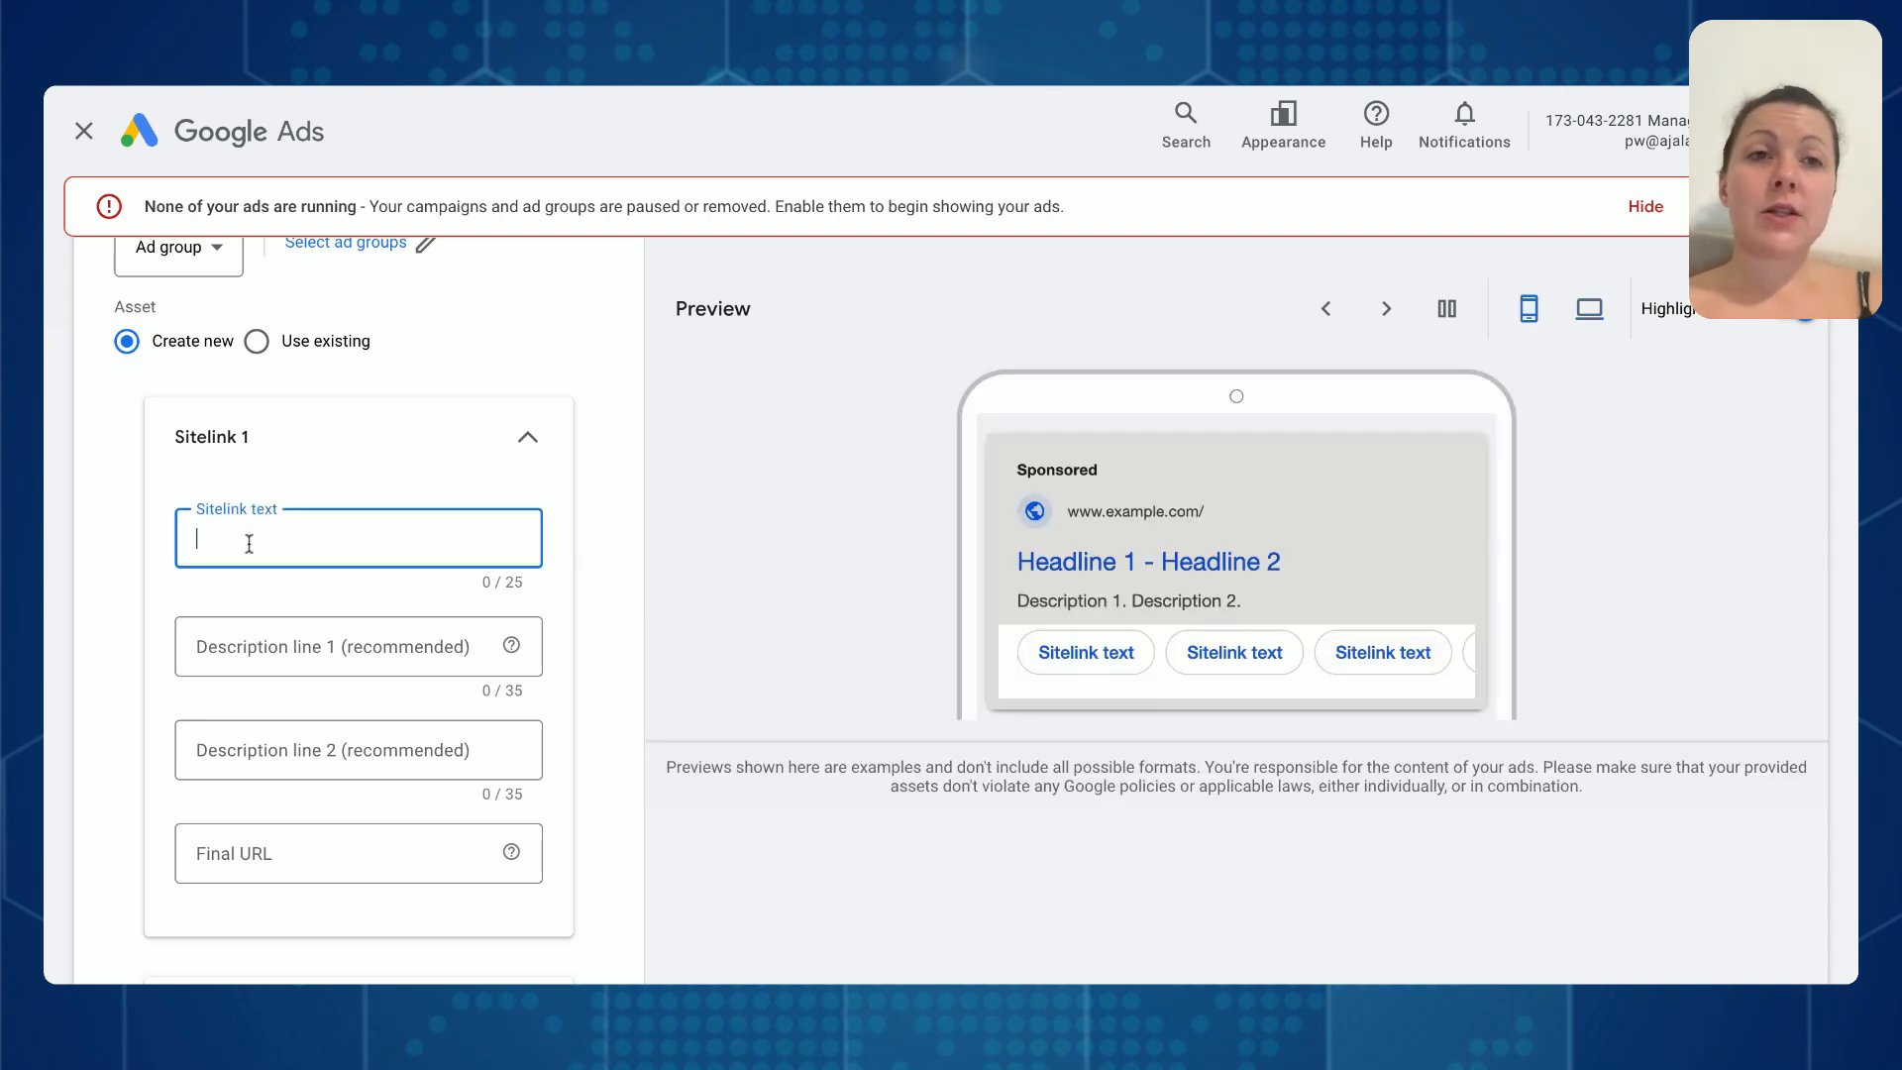
pyautogui.write('Reviews')
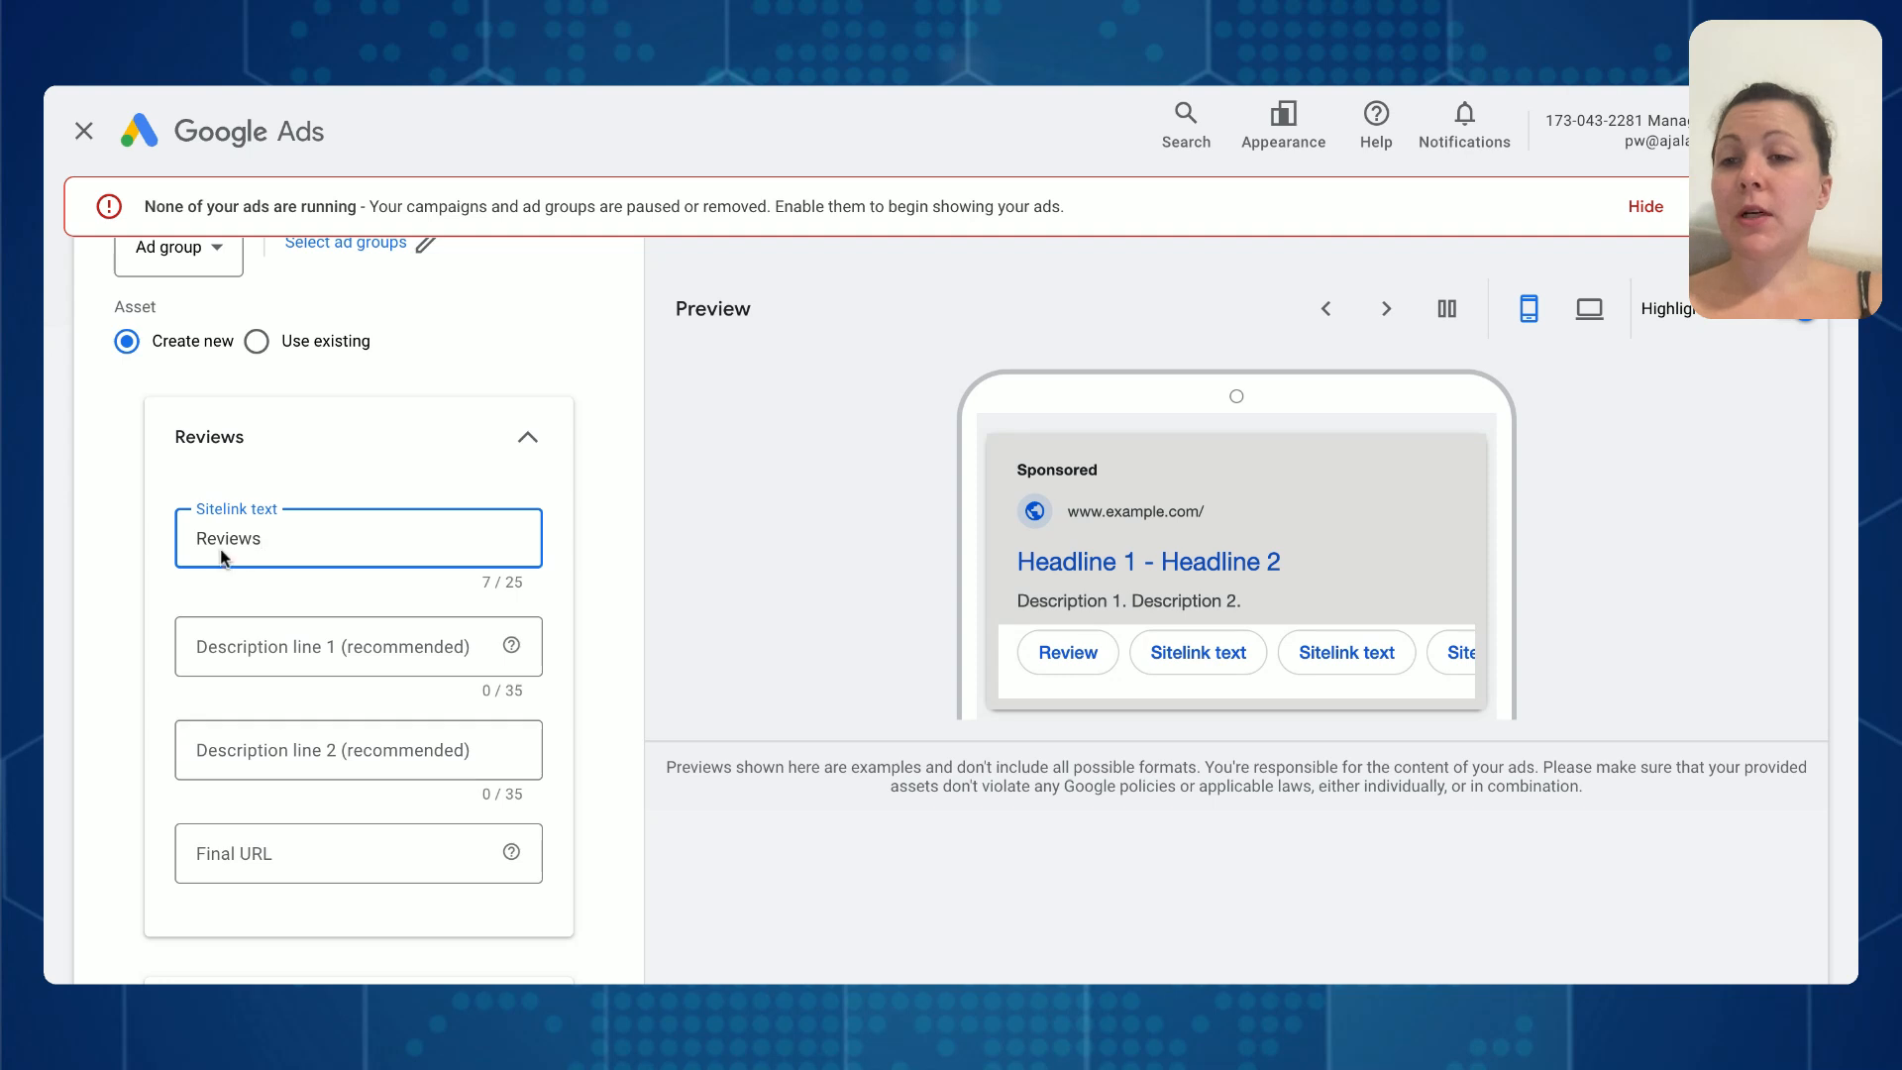
pyautogui.click(197, 537)
pyautogui.write('Customer')
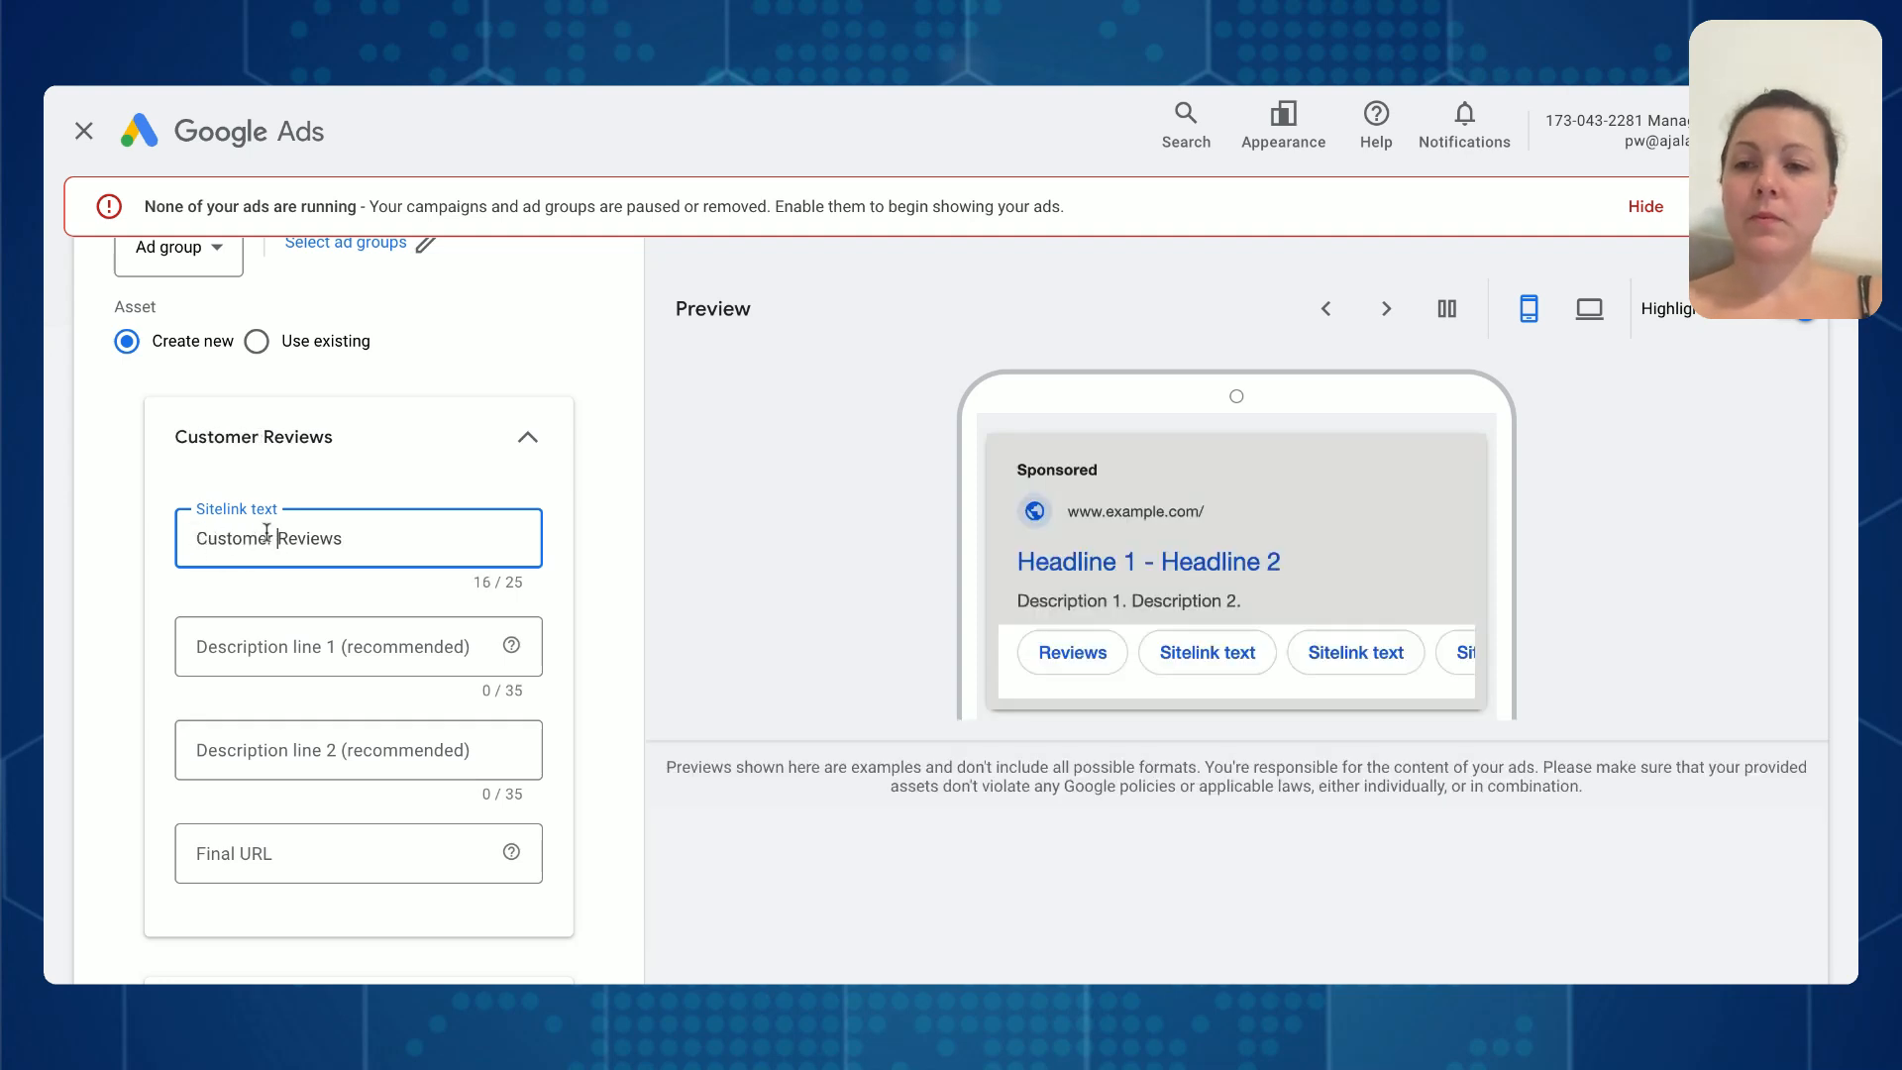
pyautogui.moveTo(274, 538); pyautogui.dragTo(104, 511)
pyautogui.write('Patient')
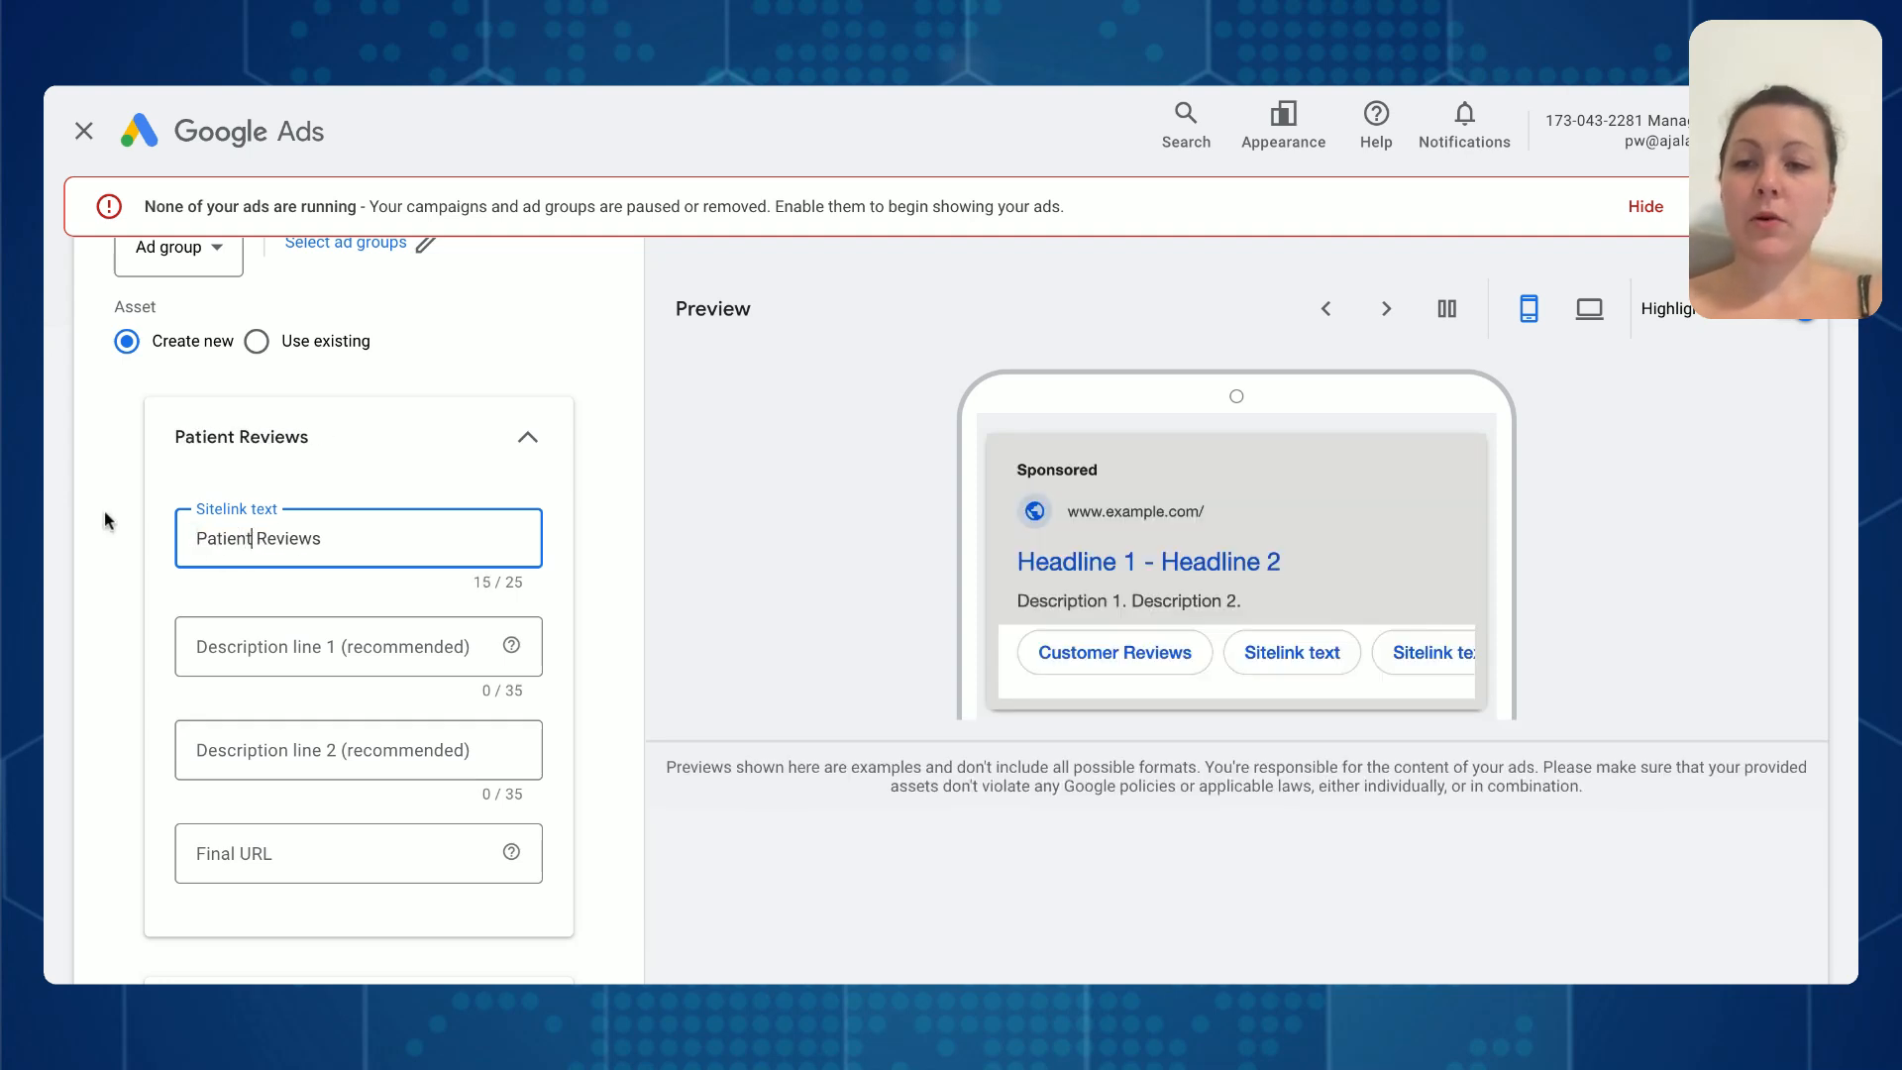
pyautogui.click(225, 658)
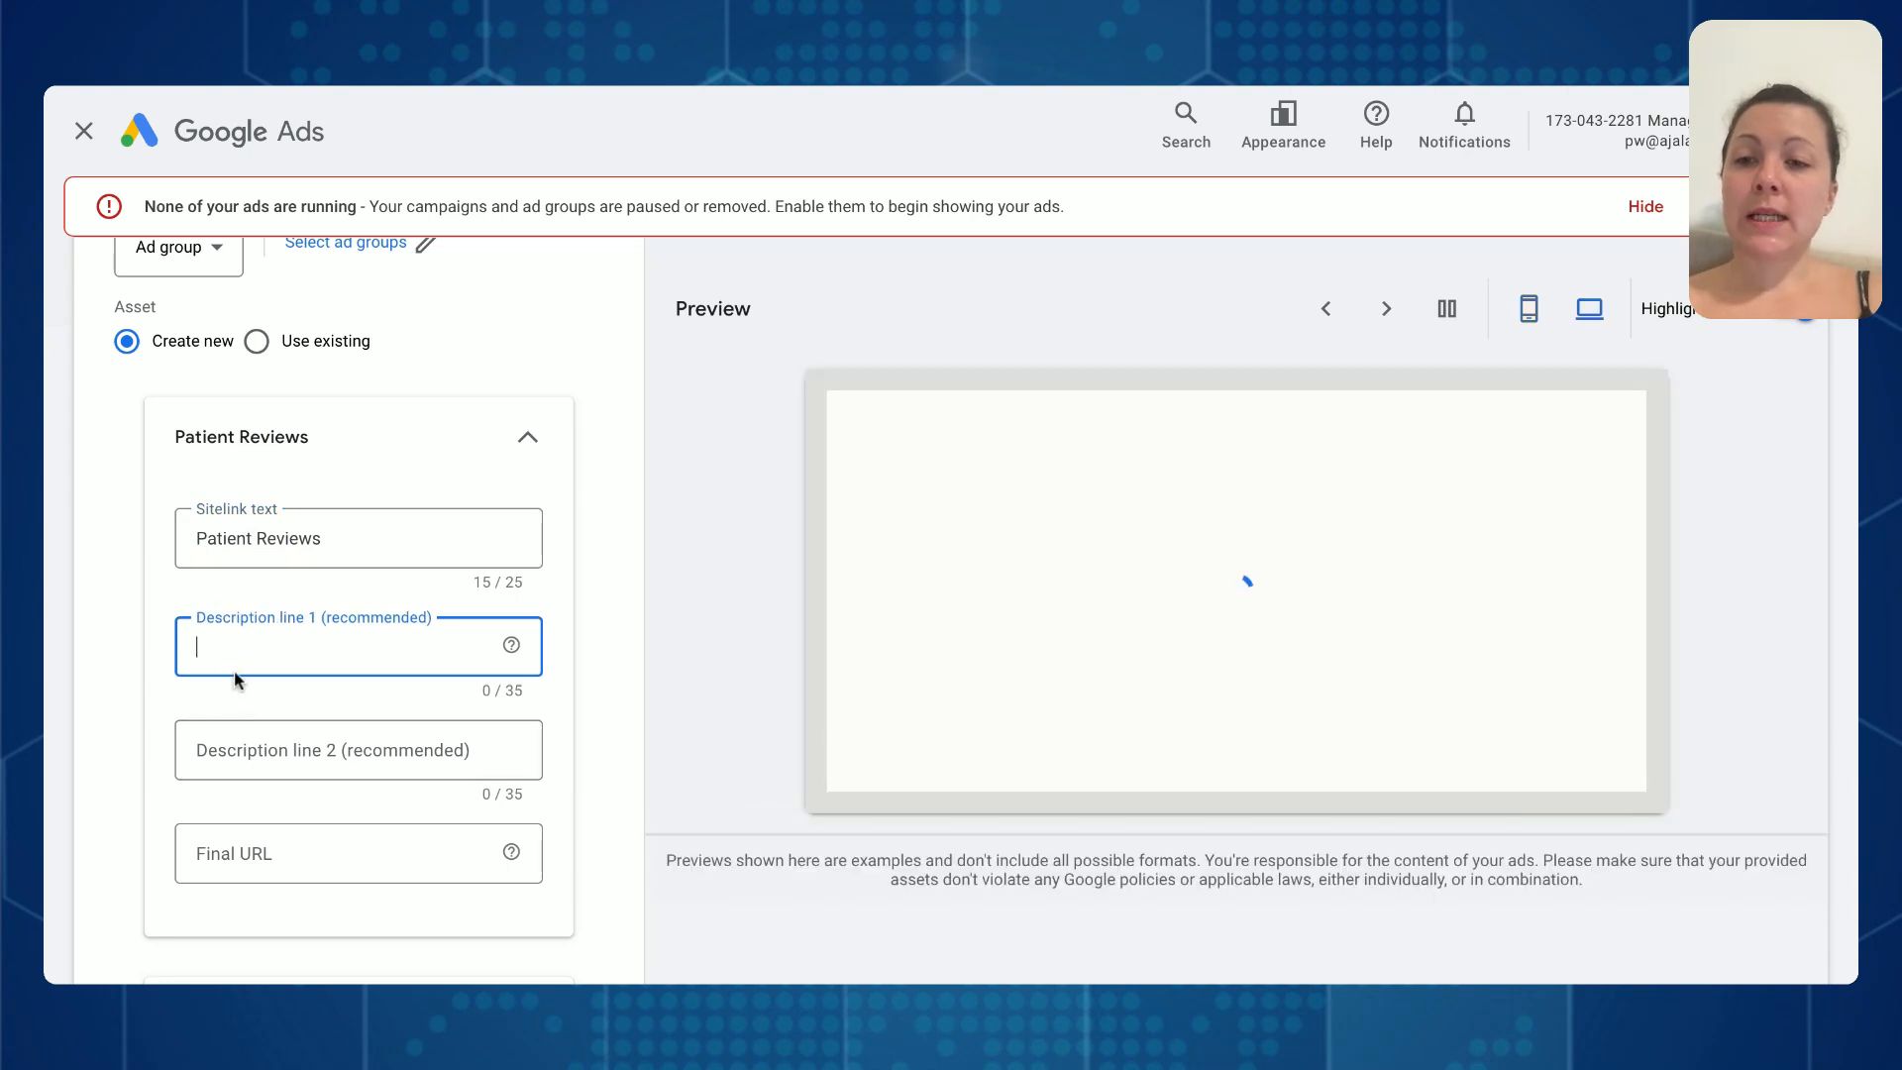
pyautogui.click(272, 858)
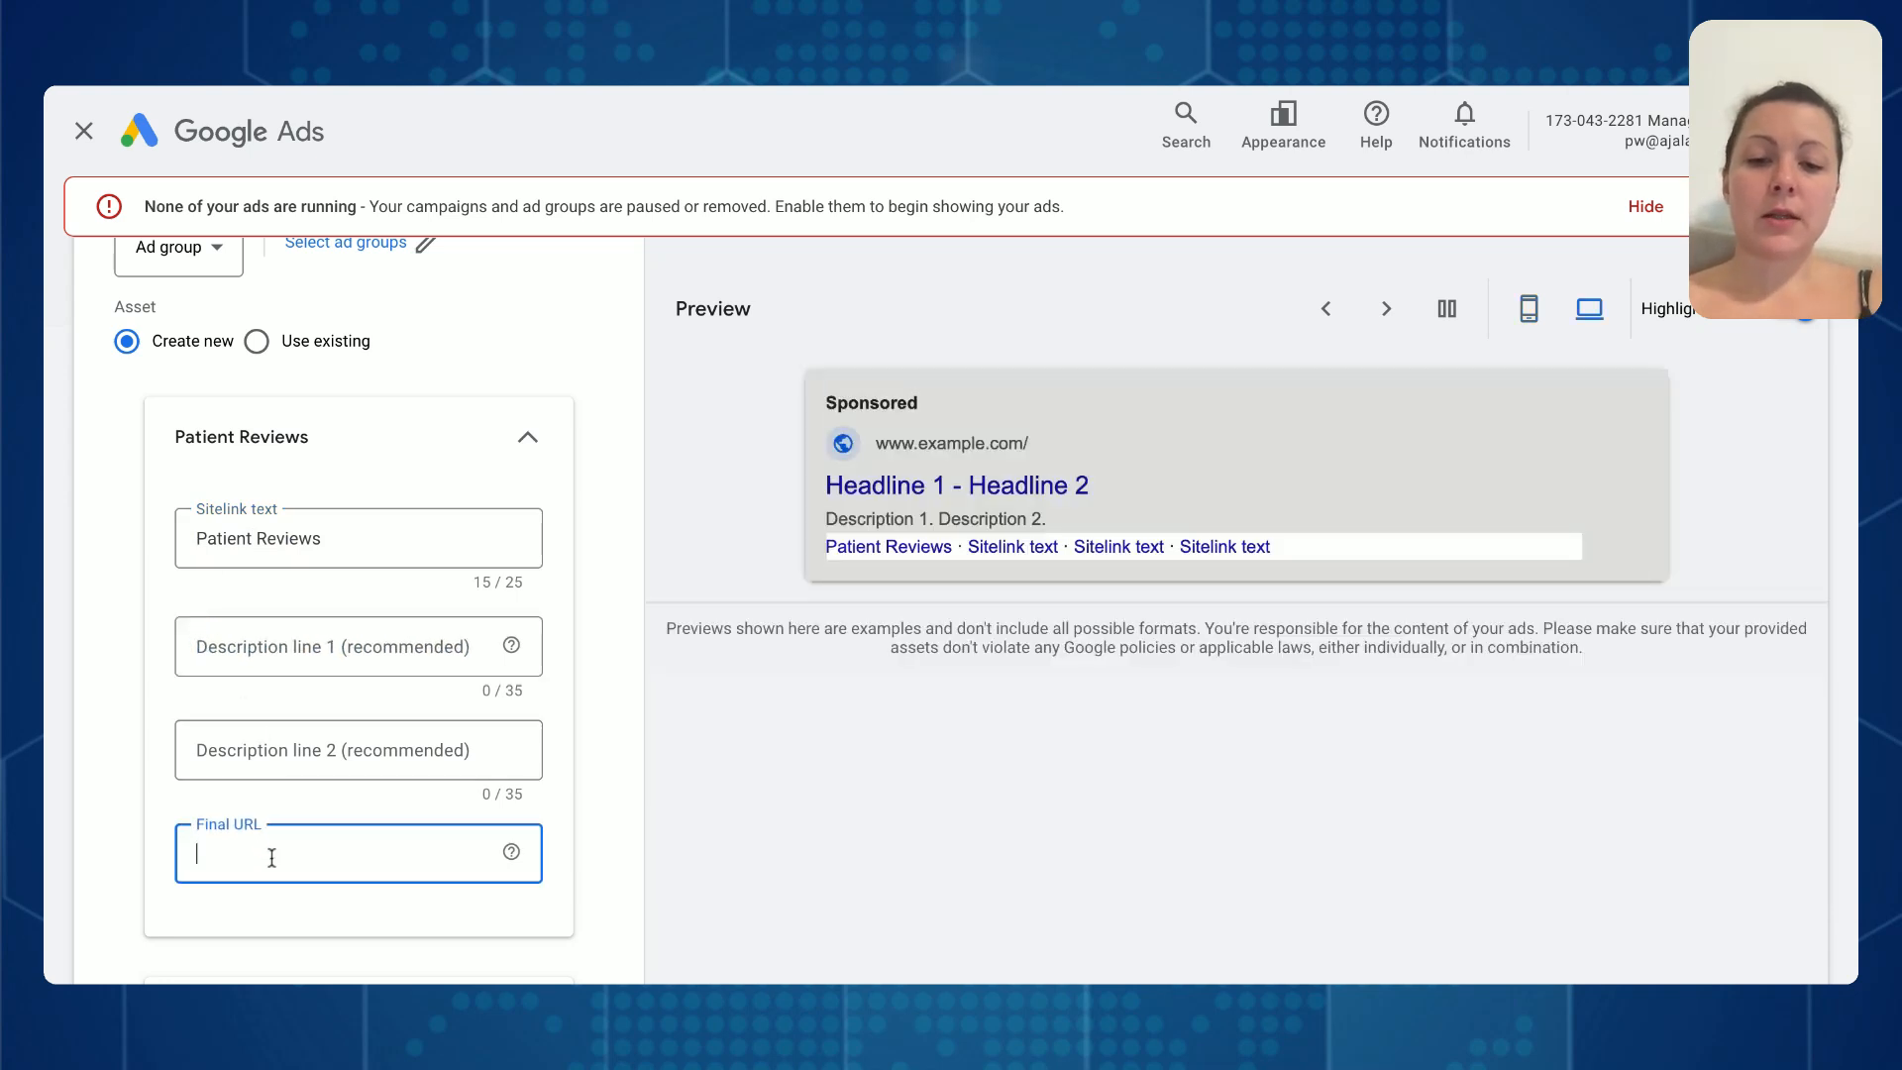
pyautogui.write('www.myac')
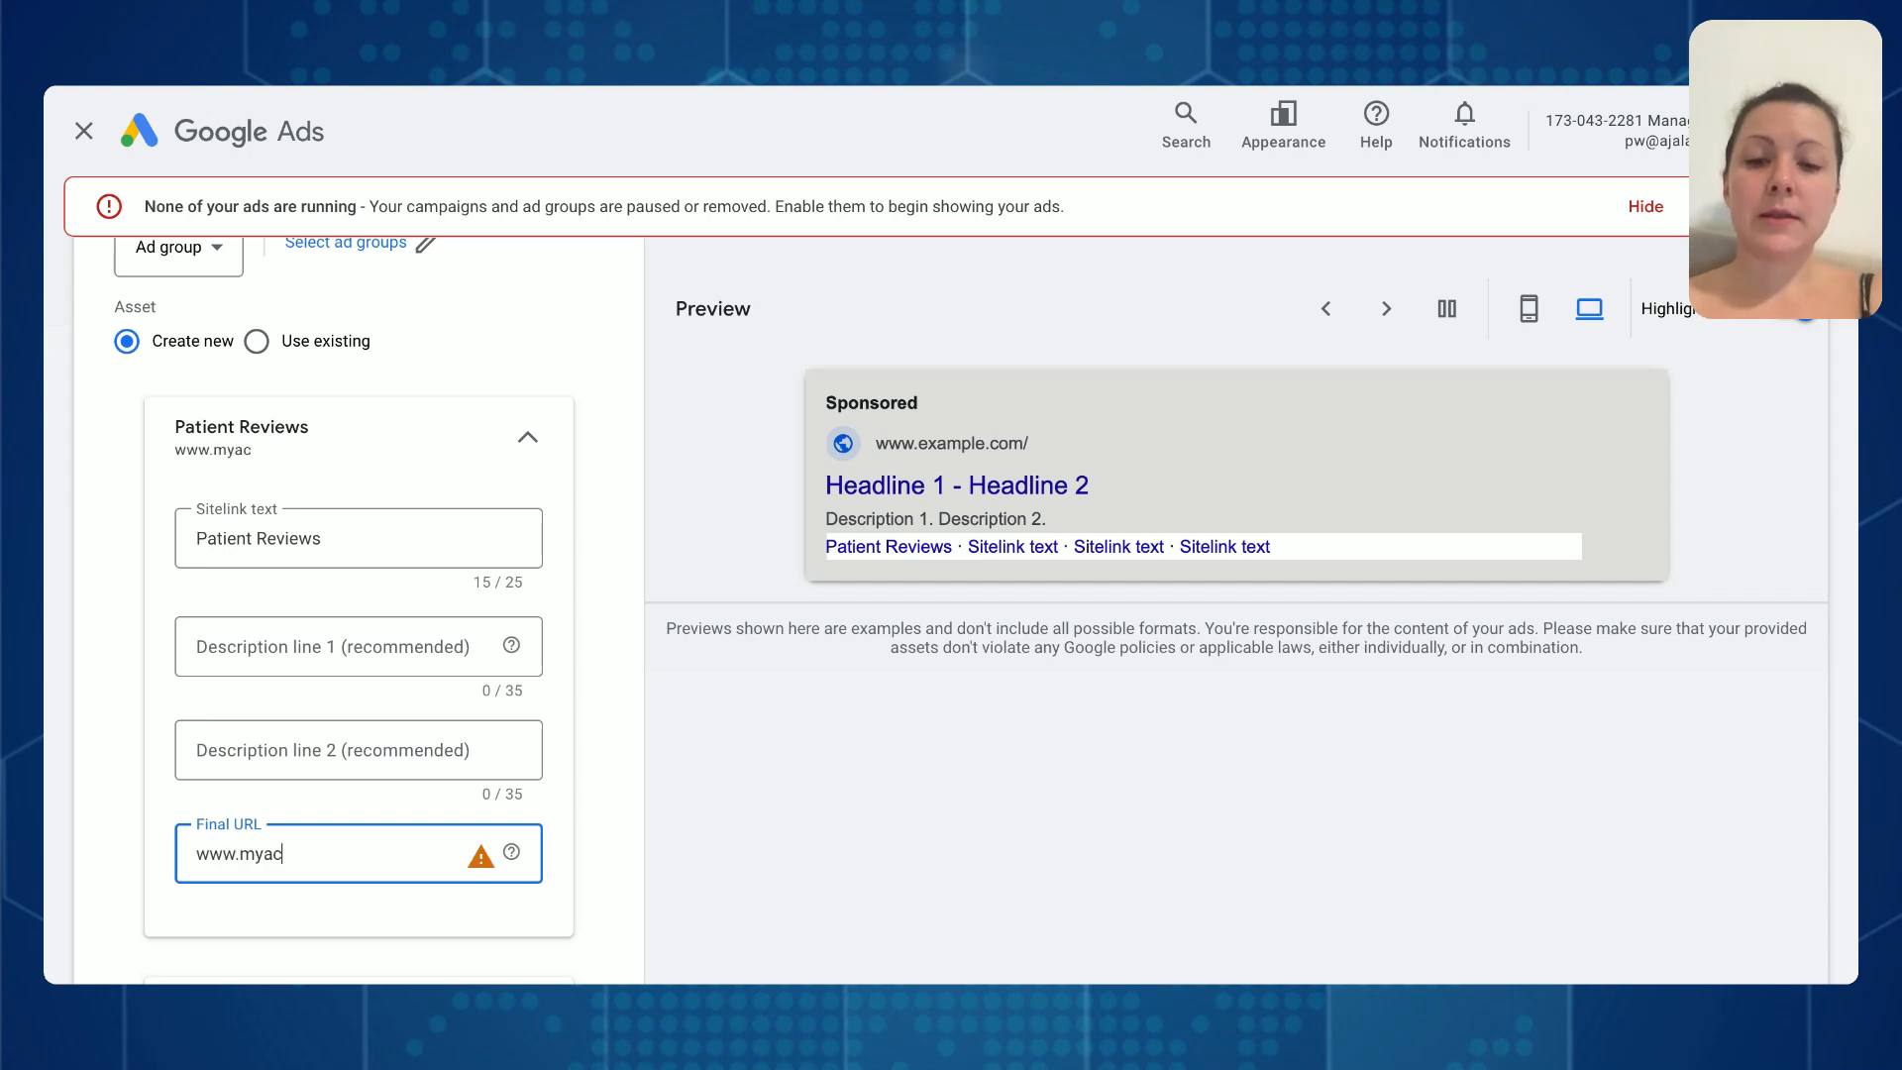
pyautogui.write('upuncturepra')
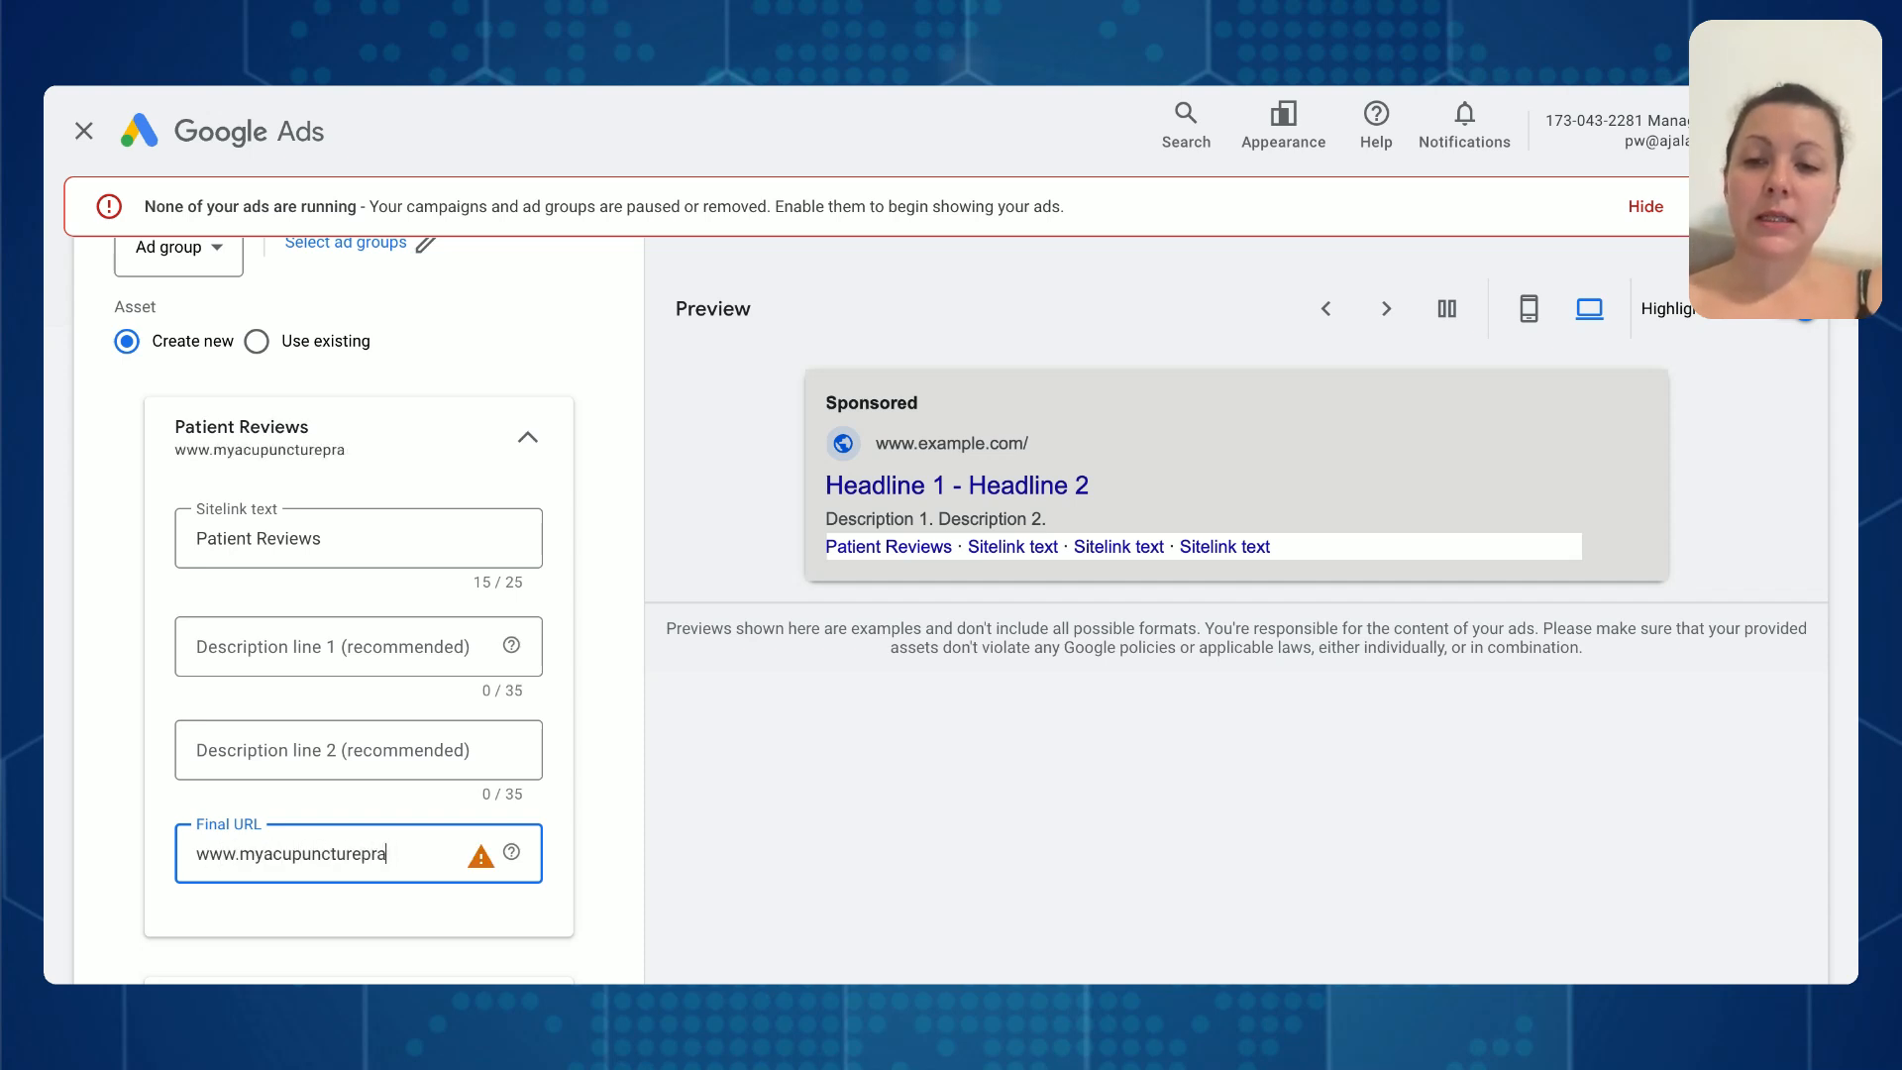
pyautogui.write('ctice.com/rev')
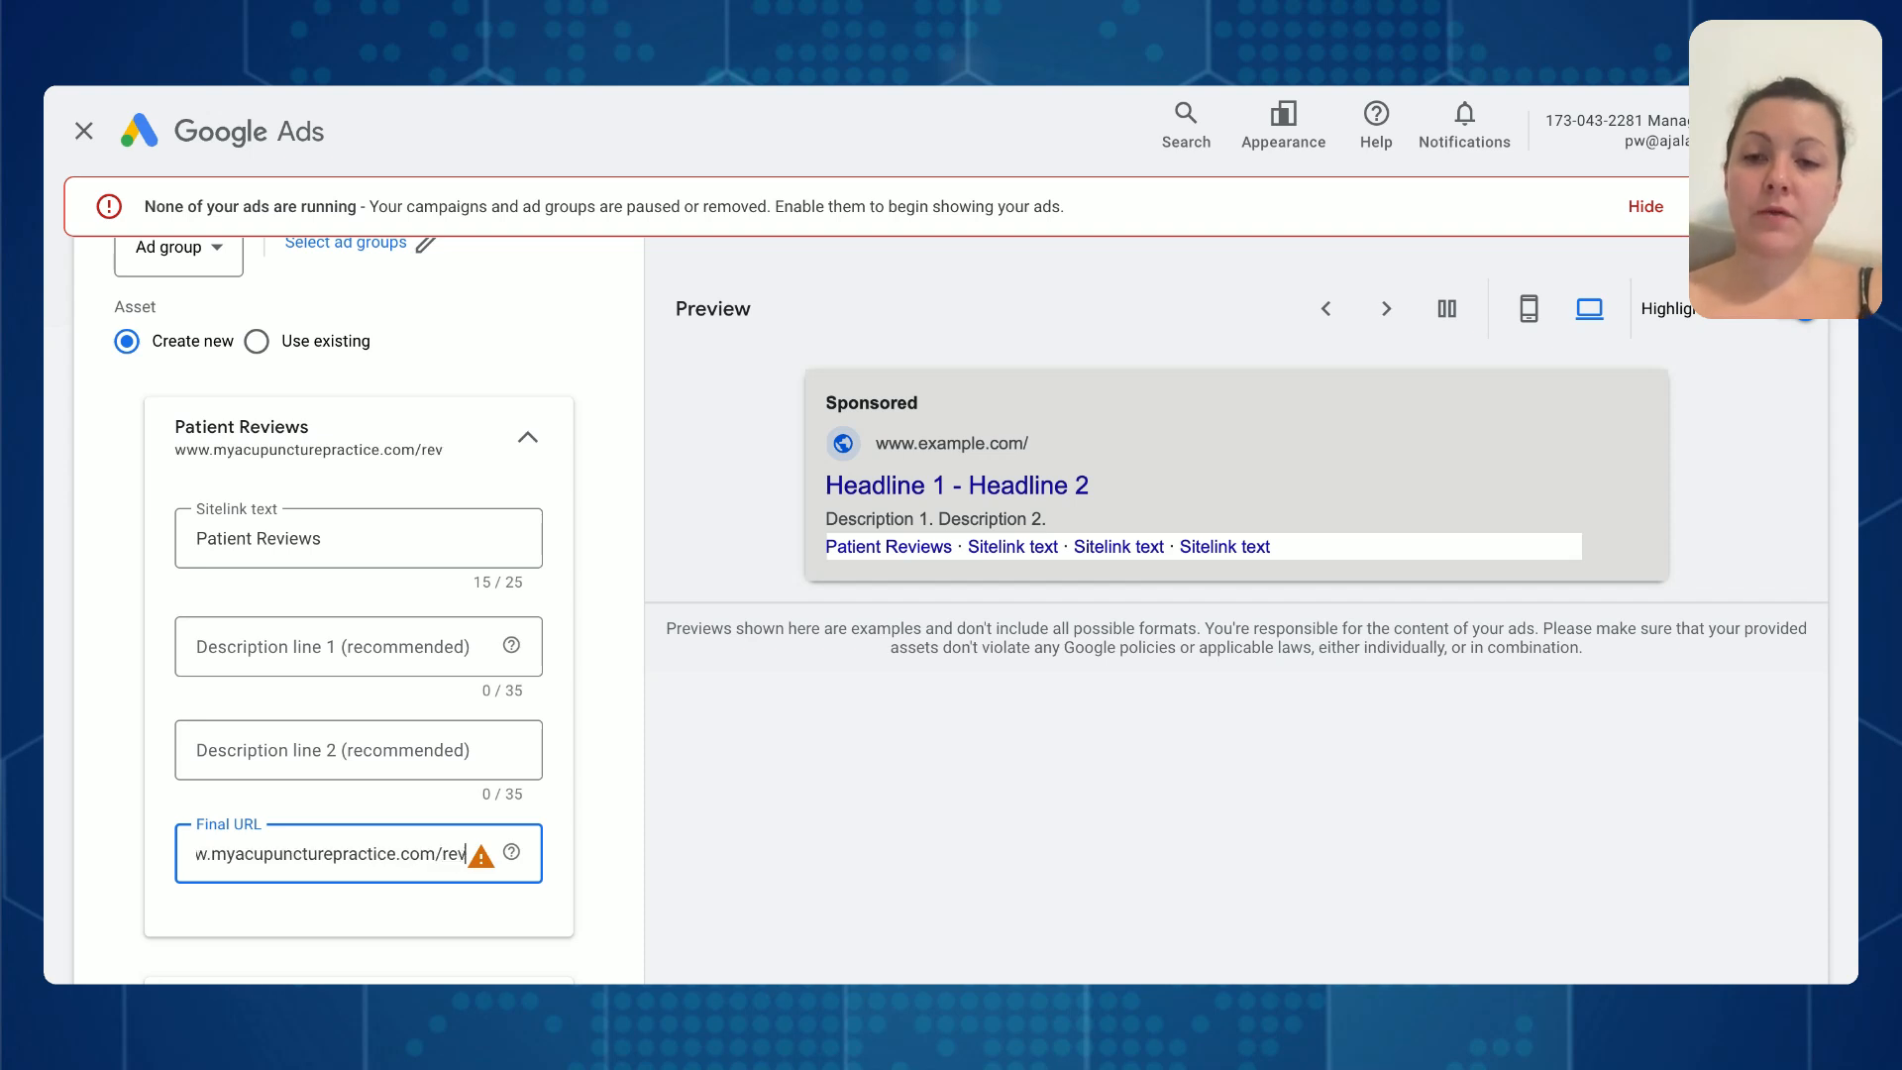
pyautogui.write('iews')
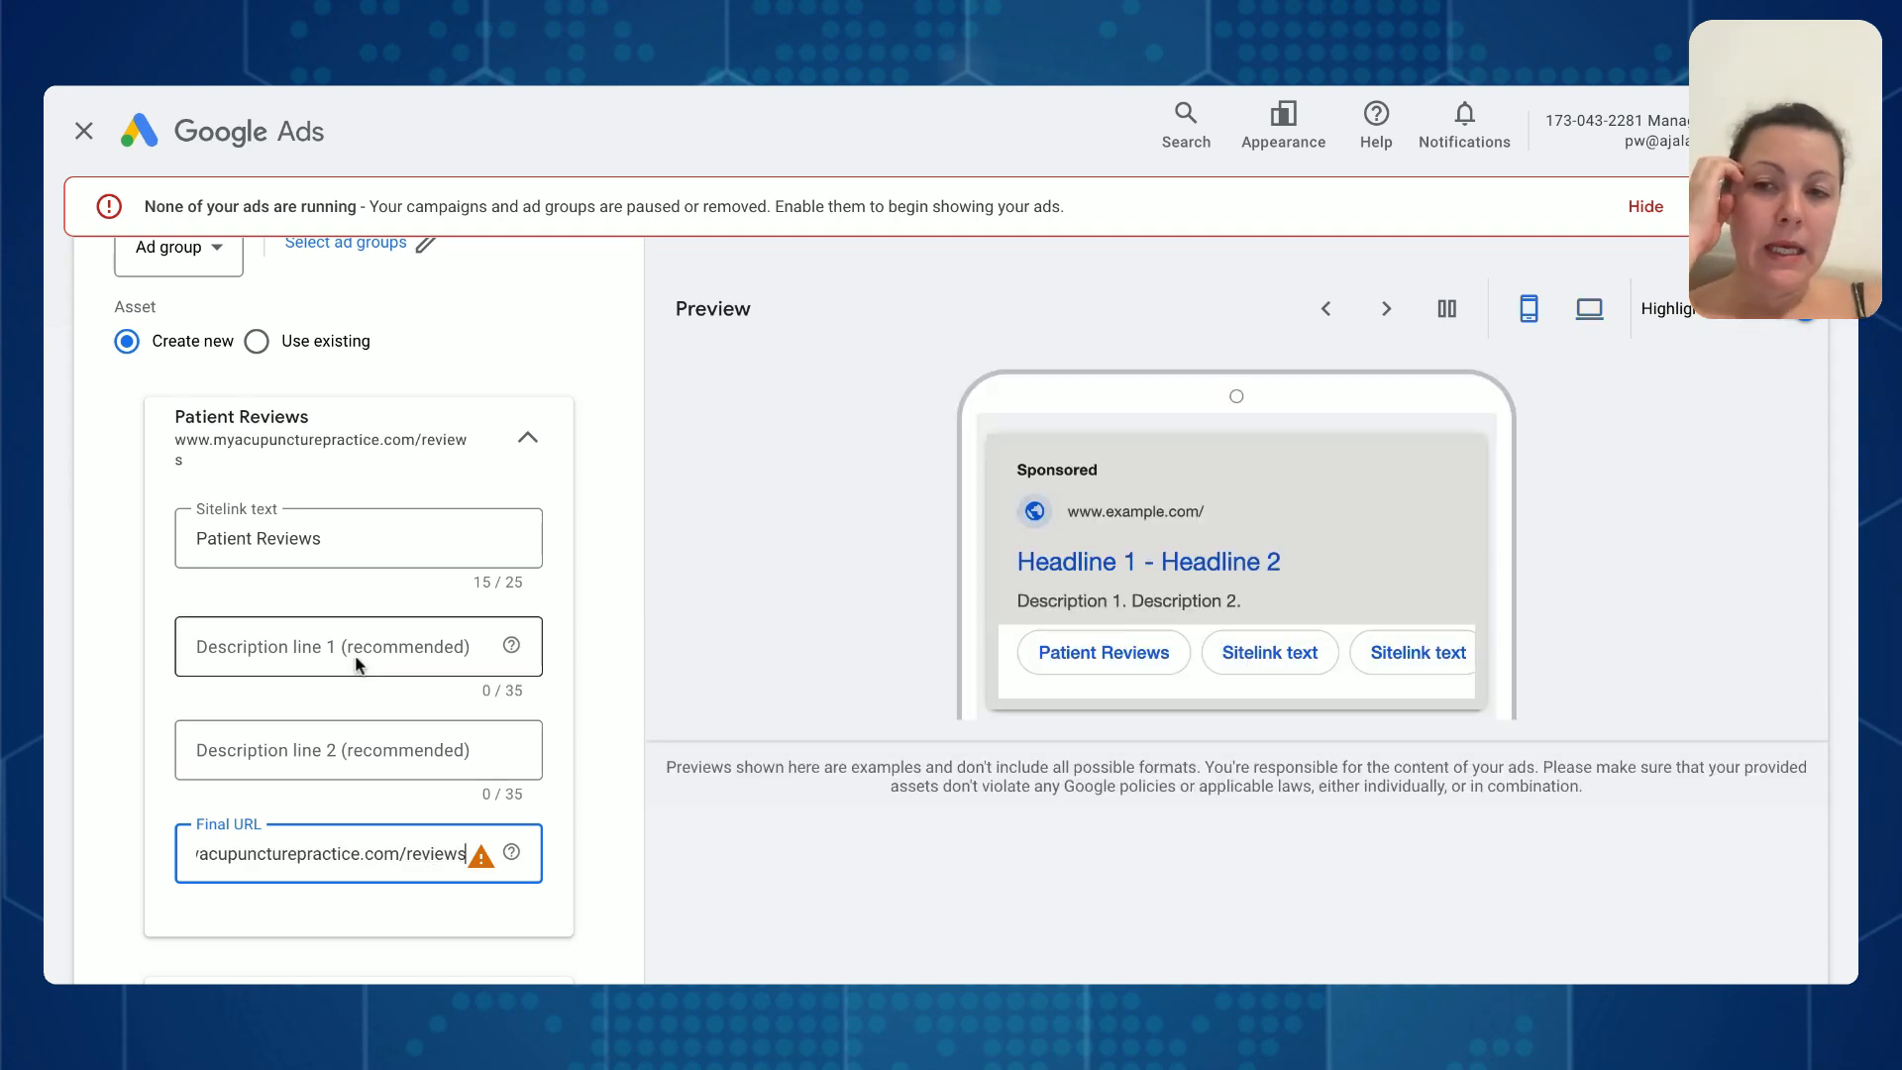
# - Fill in the sitelink's description line 1 with "Read more about what 500+ happy"
pyautogui.click(358, 659)
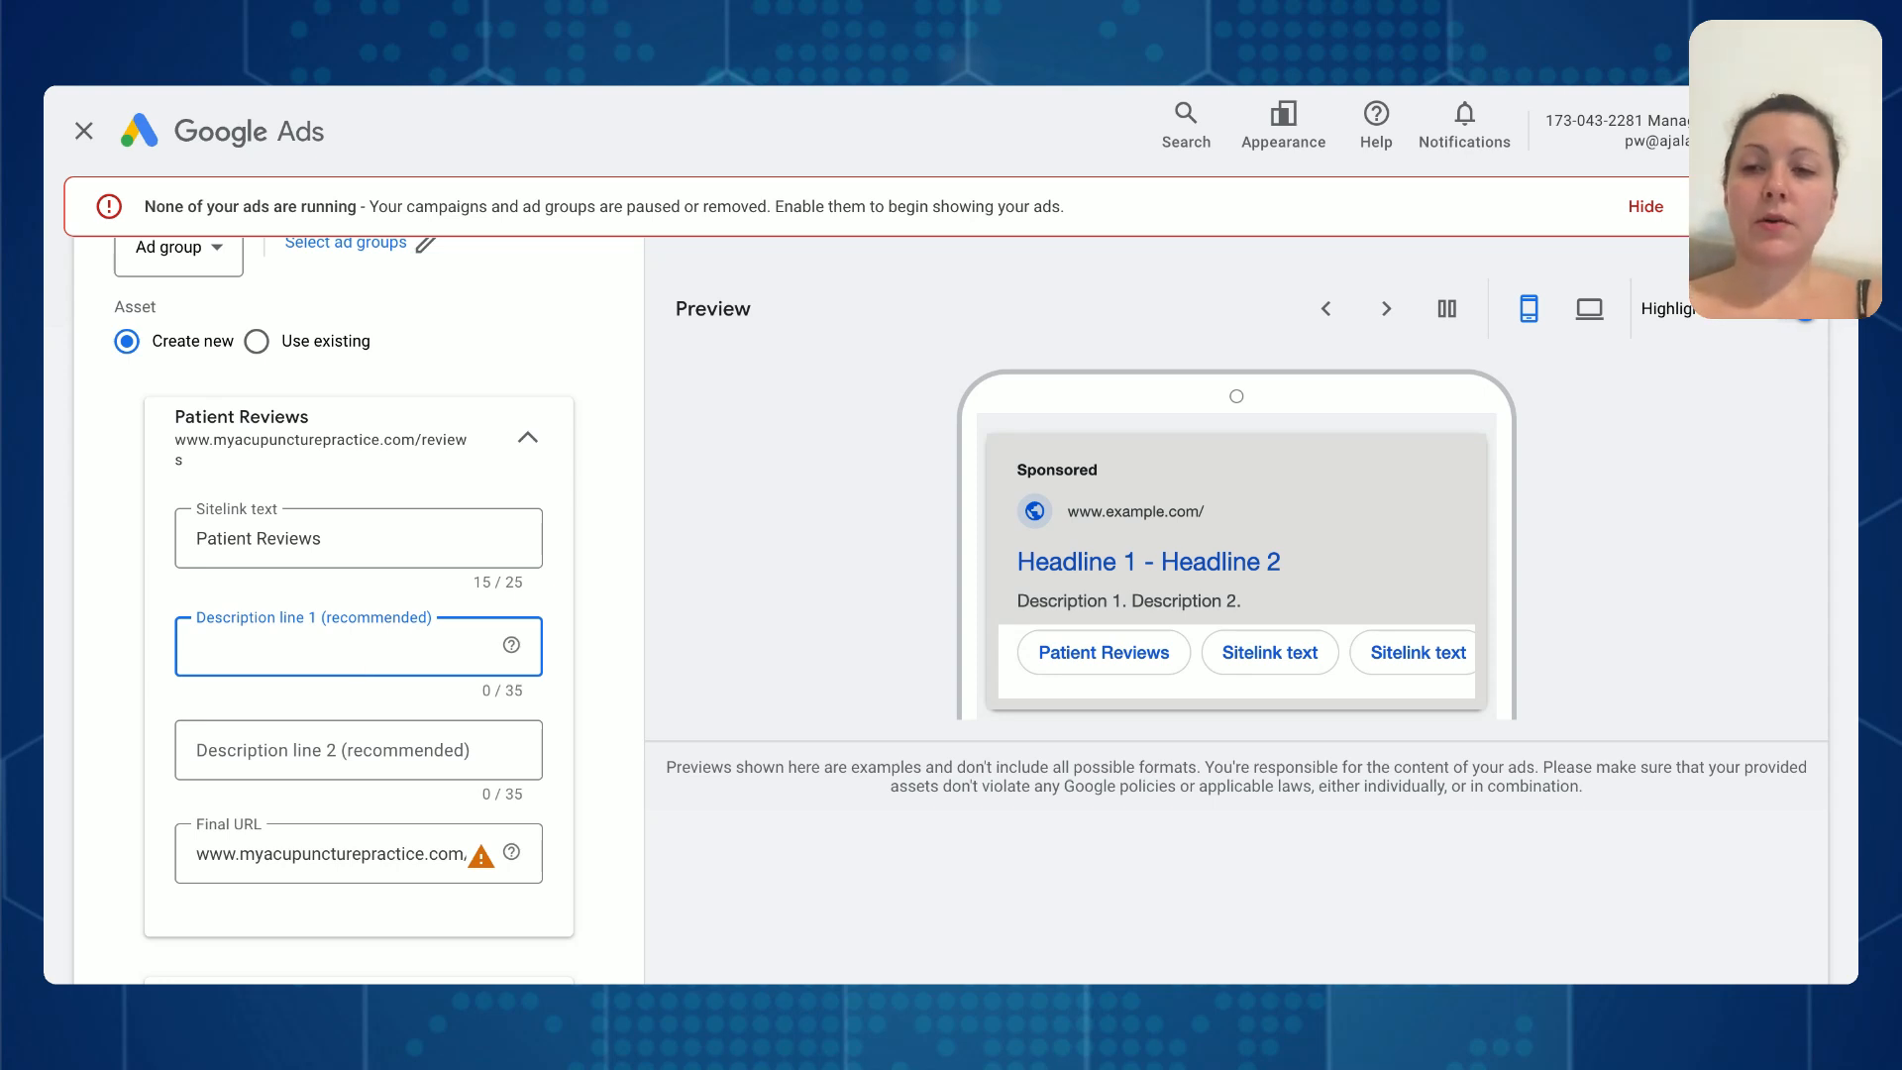
pyautogui.write('R')
pyautogui.press('BackSpace')
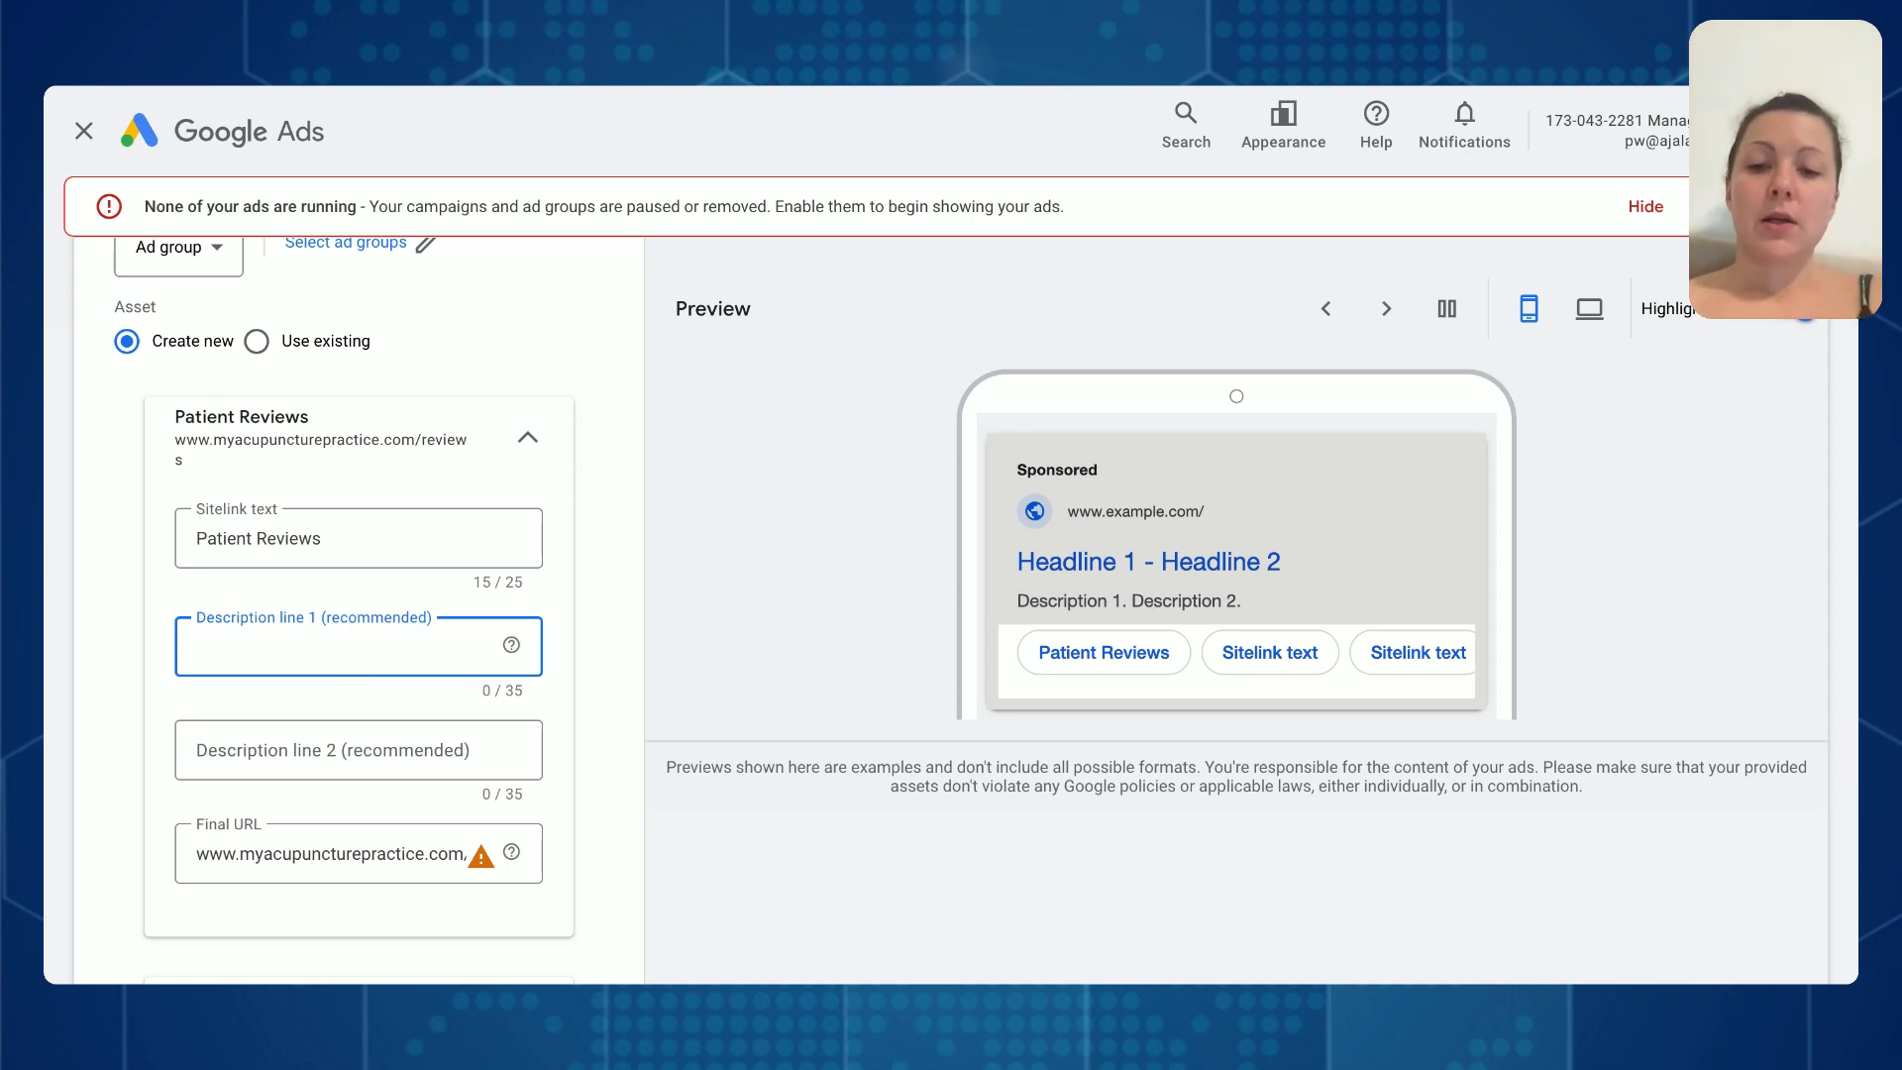
pyautogui.write('Read more a')
pyautogui.write('what')
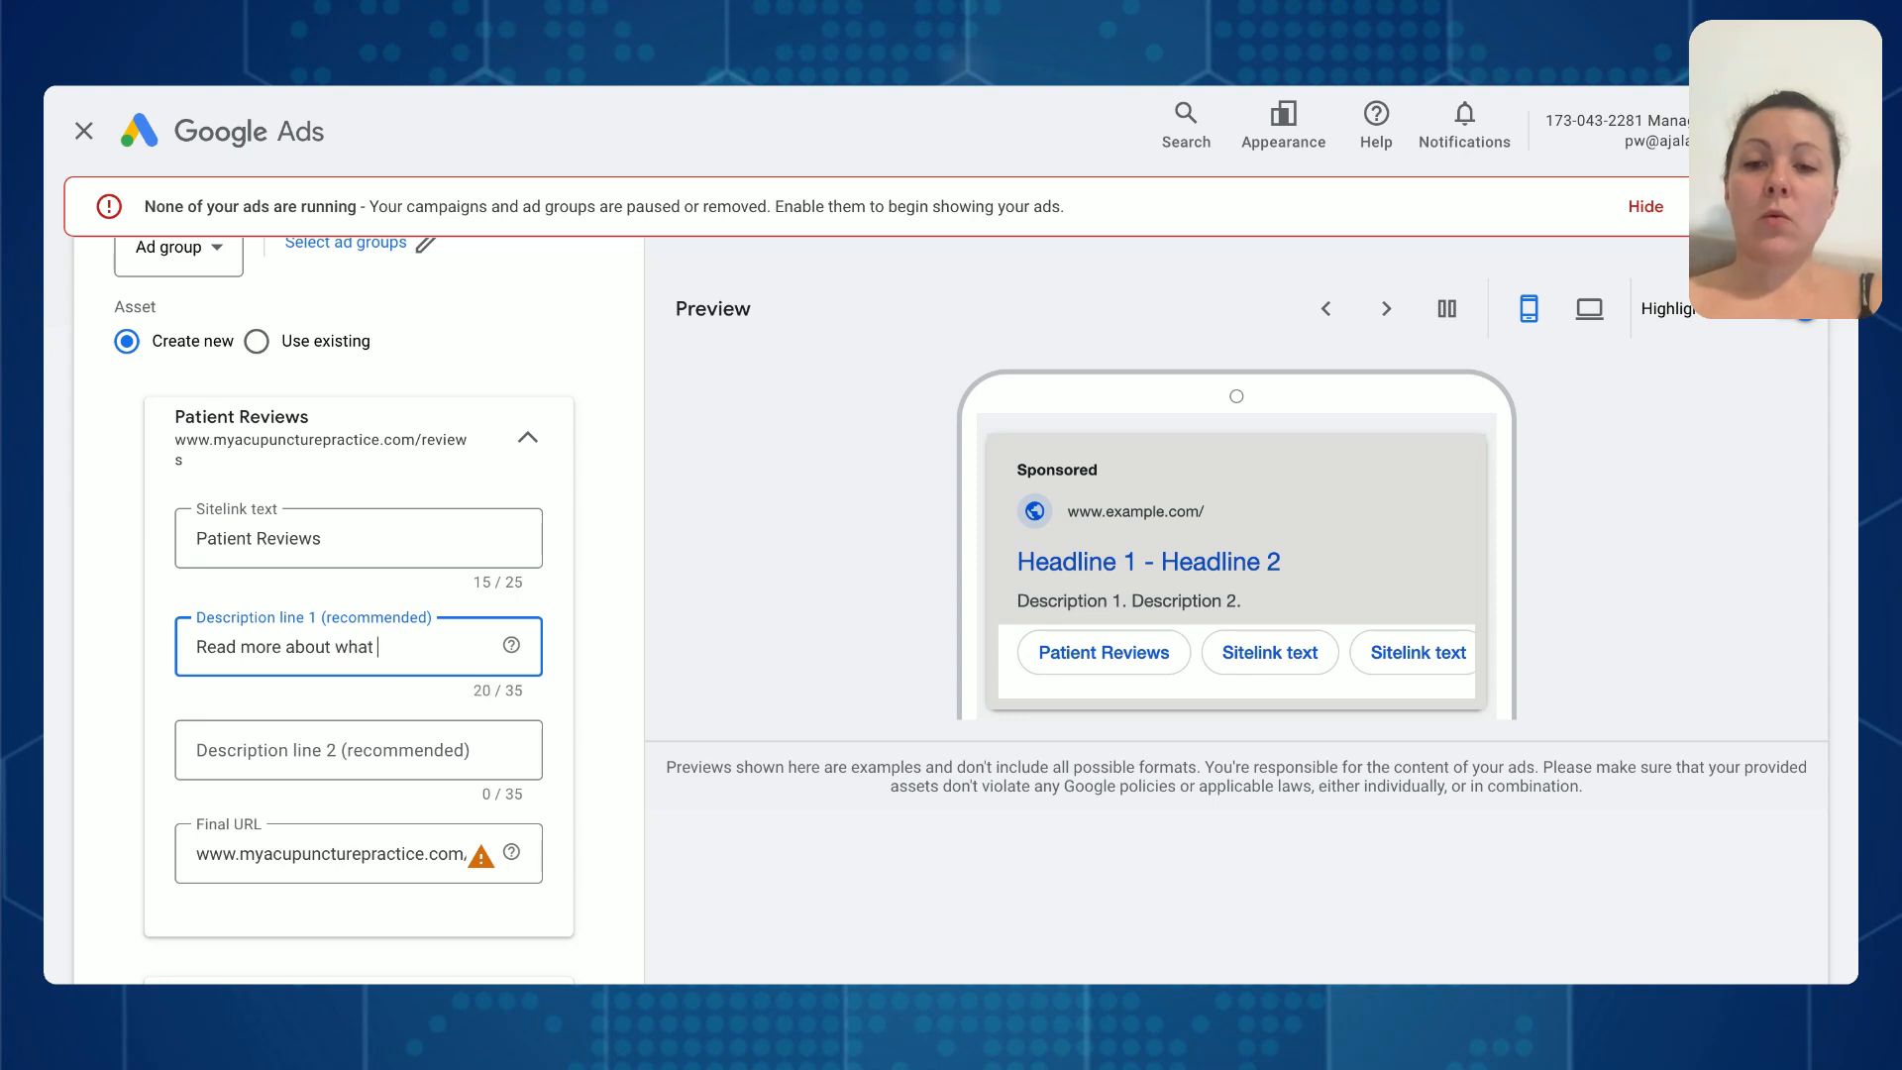
pyautogui.write(' 500+')
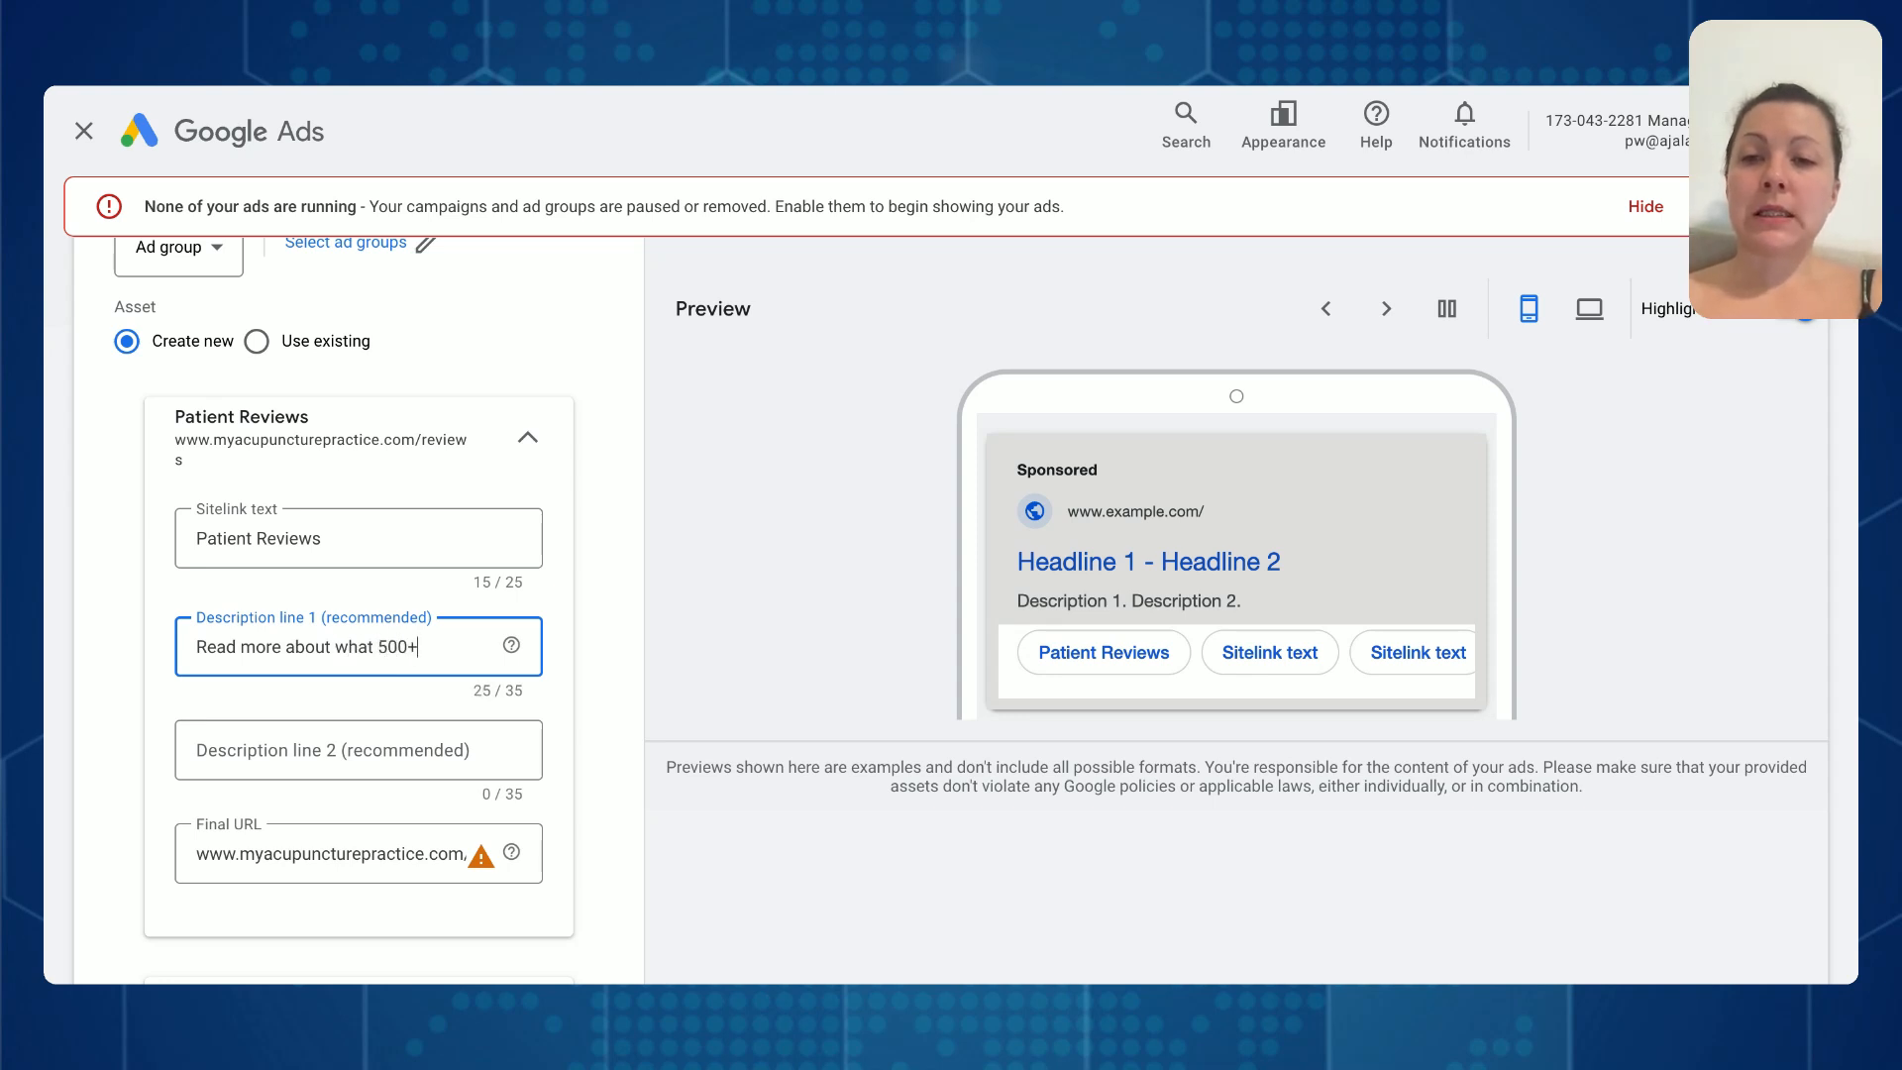
pyautogui.write(' happy')
pyautogui.press('Tab')
pyautogui.press('Tab')
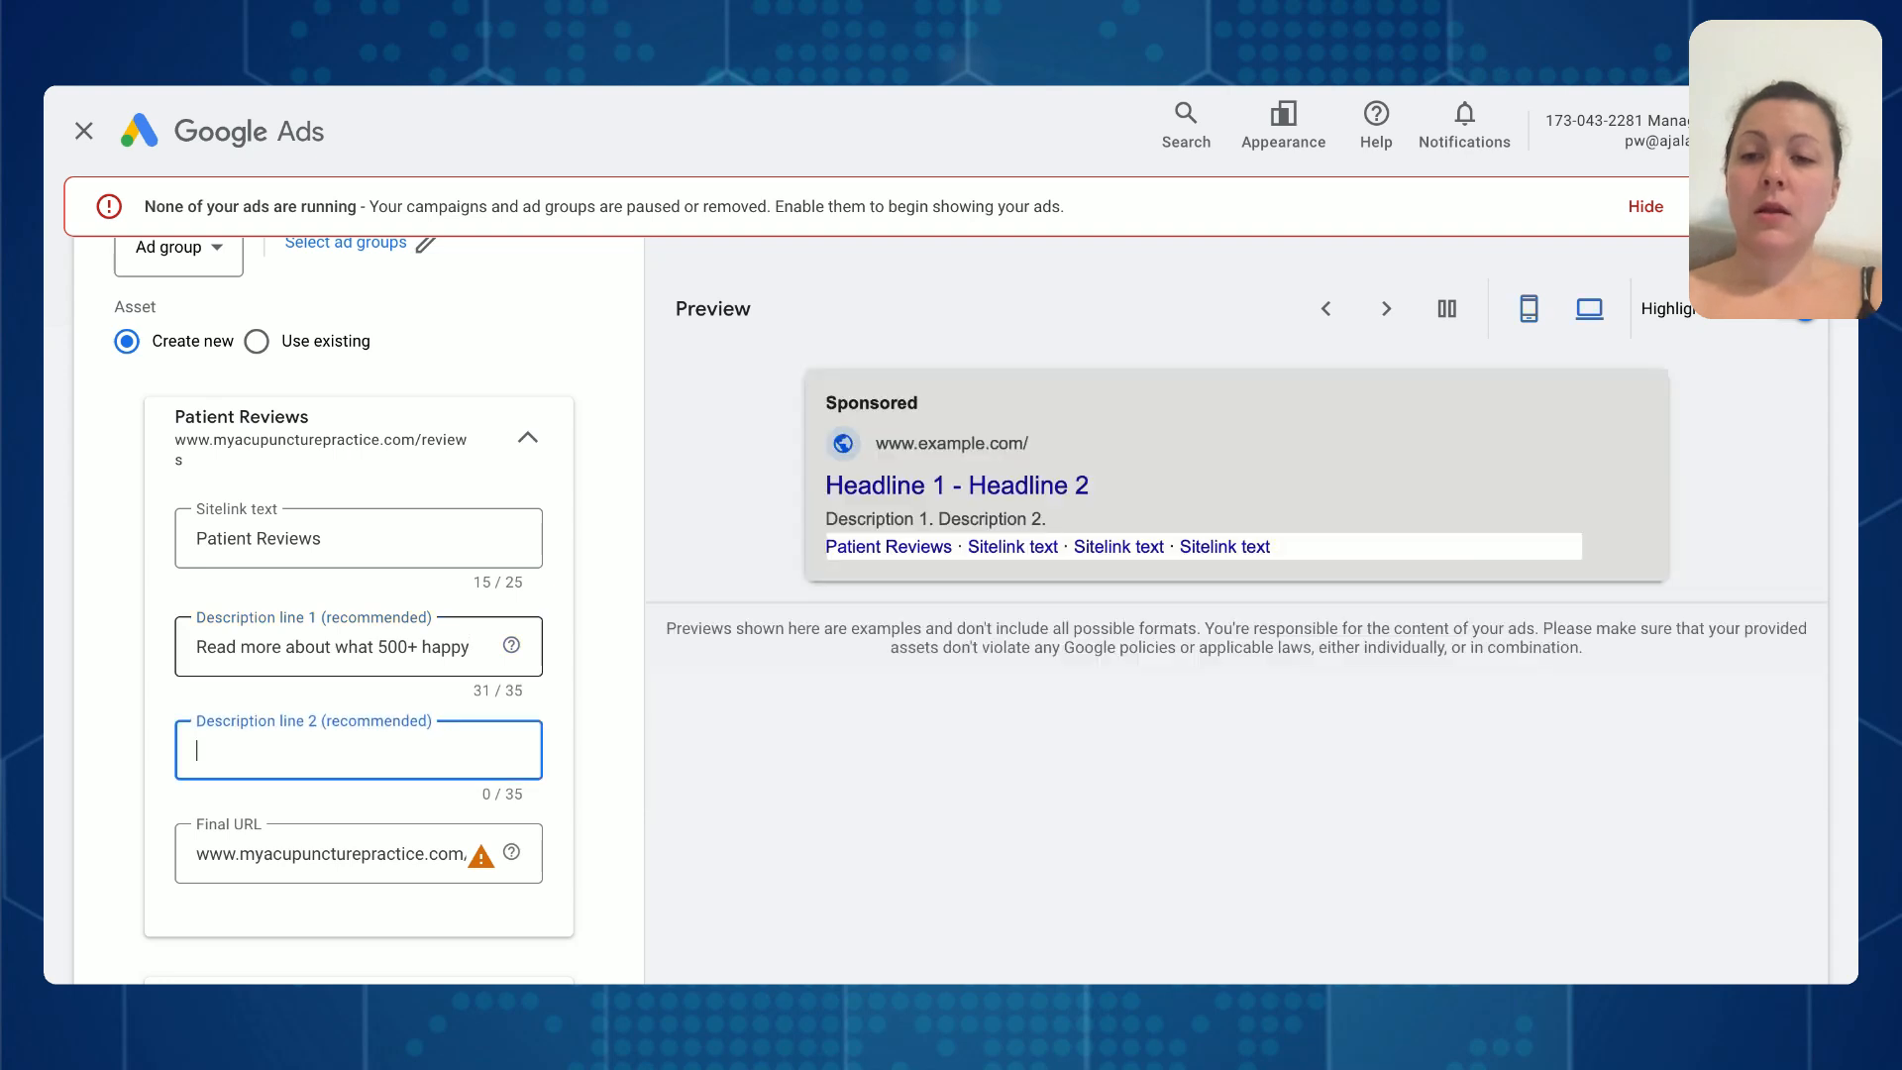
# - Fill in the sitelink's description line 2 with "patients have to say about us."
pyautogui.write('patients have to ')
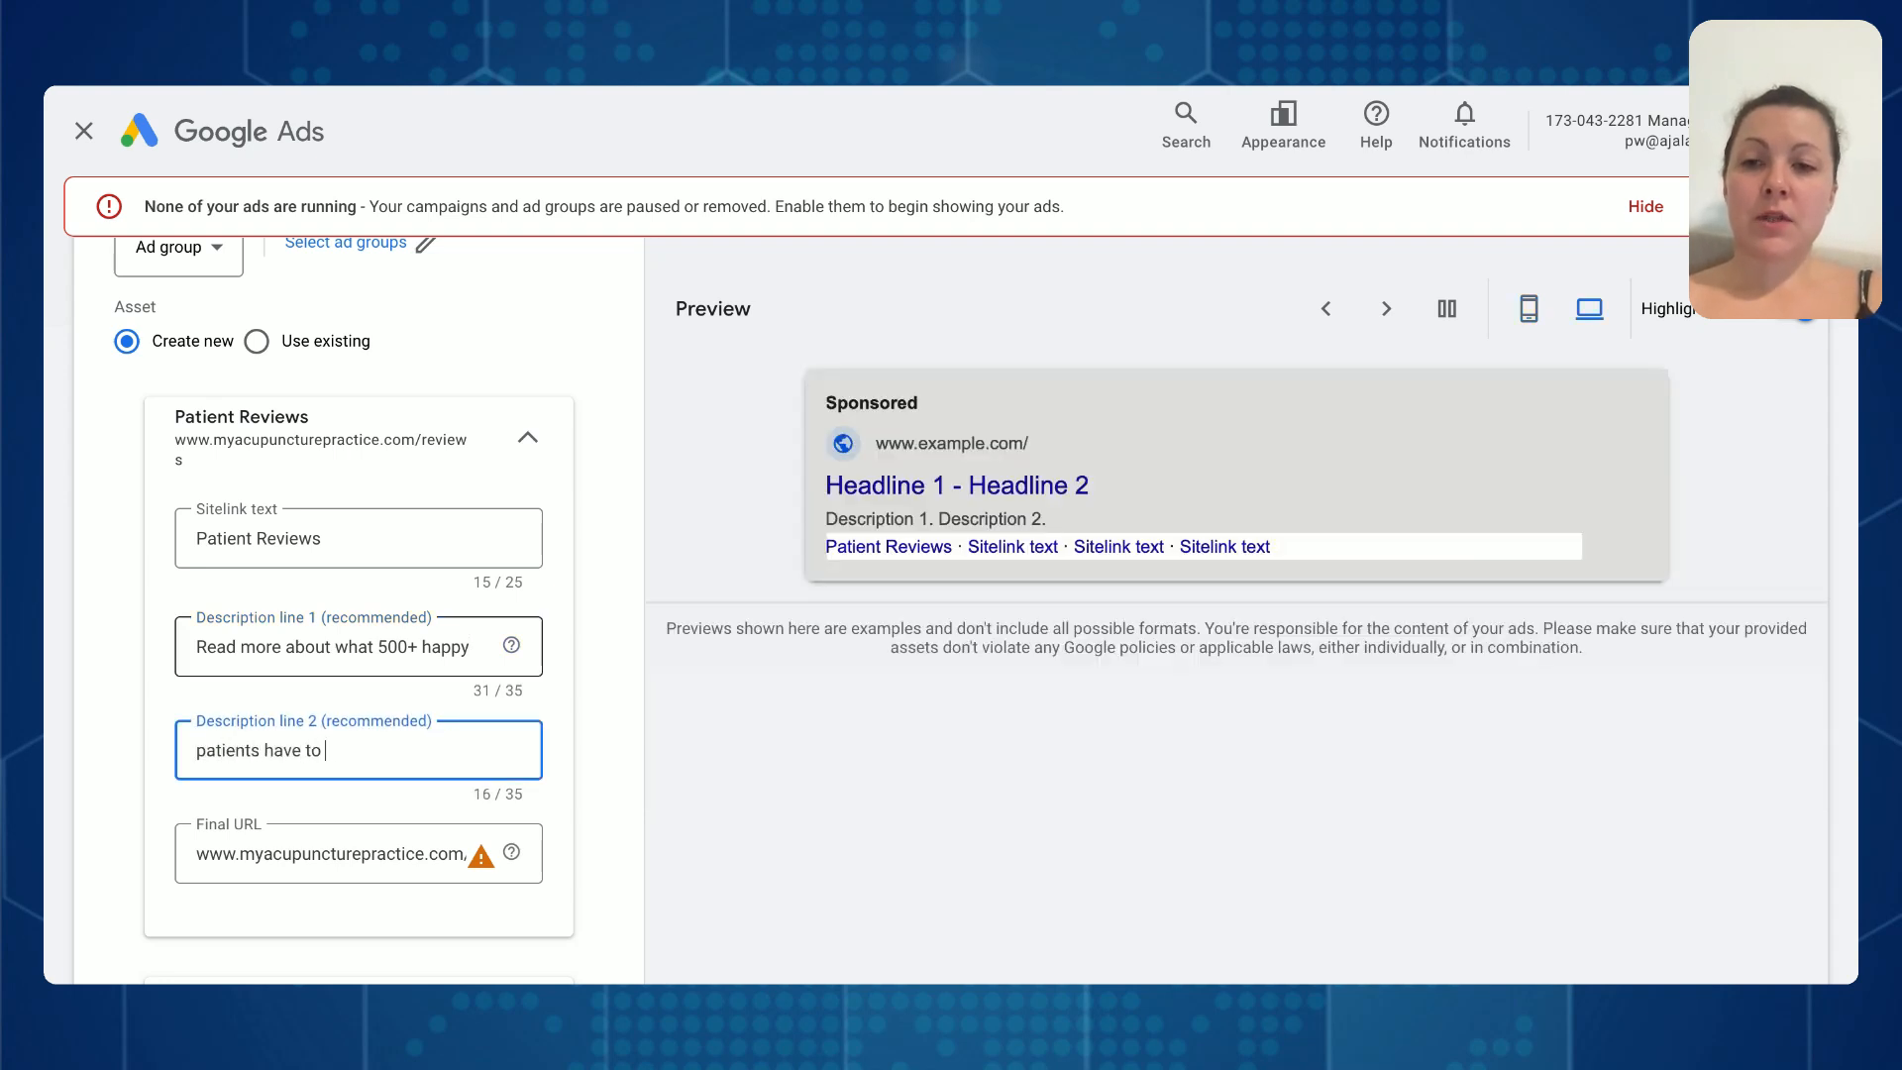
pyautogui.write('say about ')
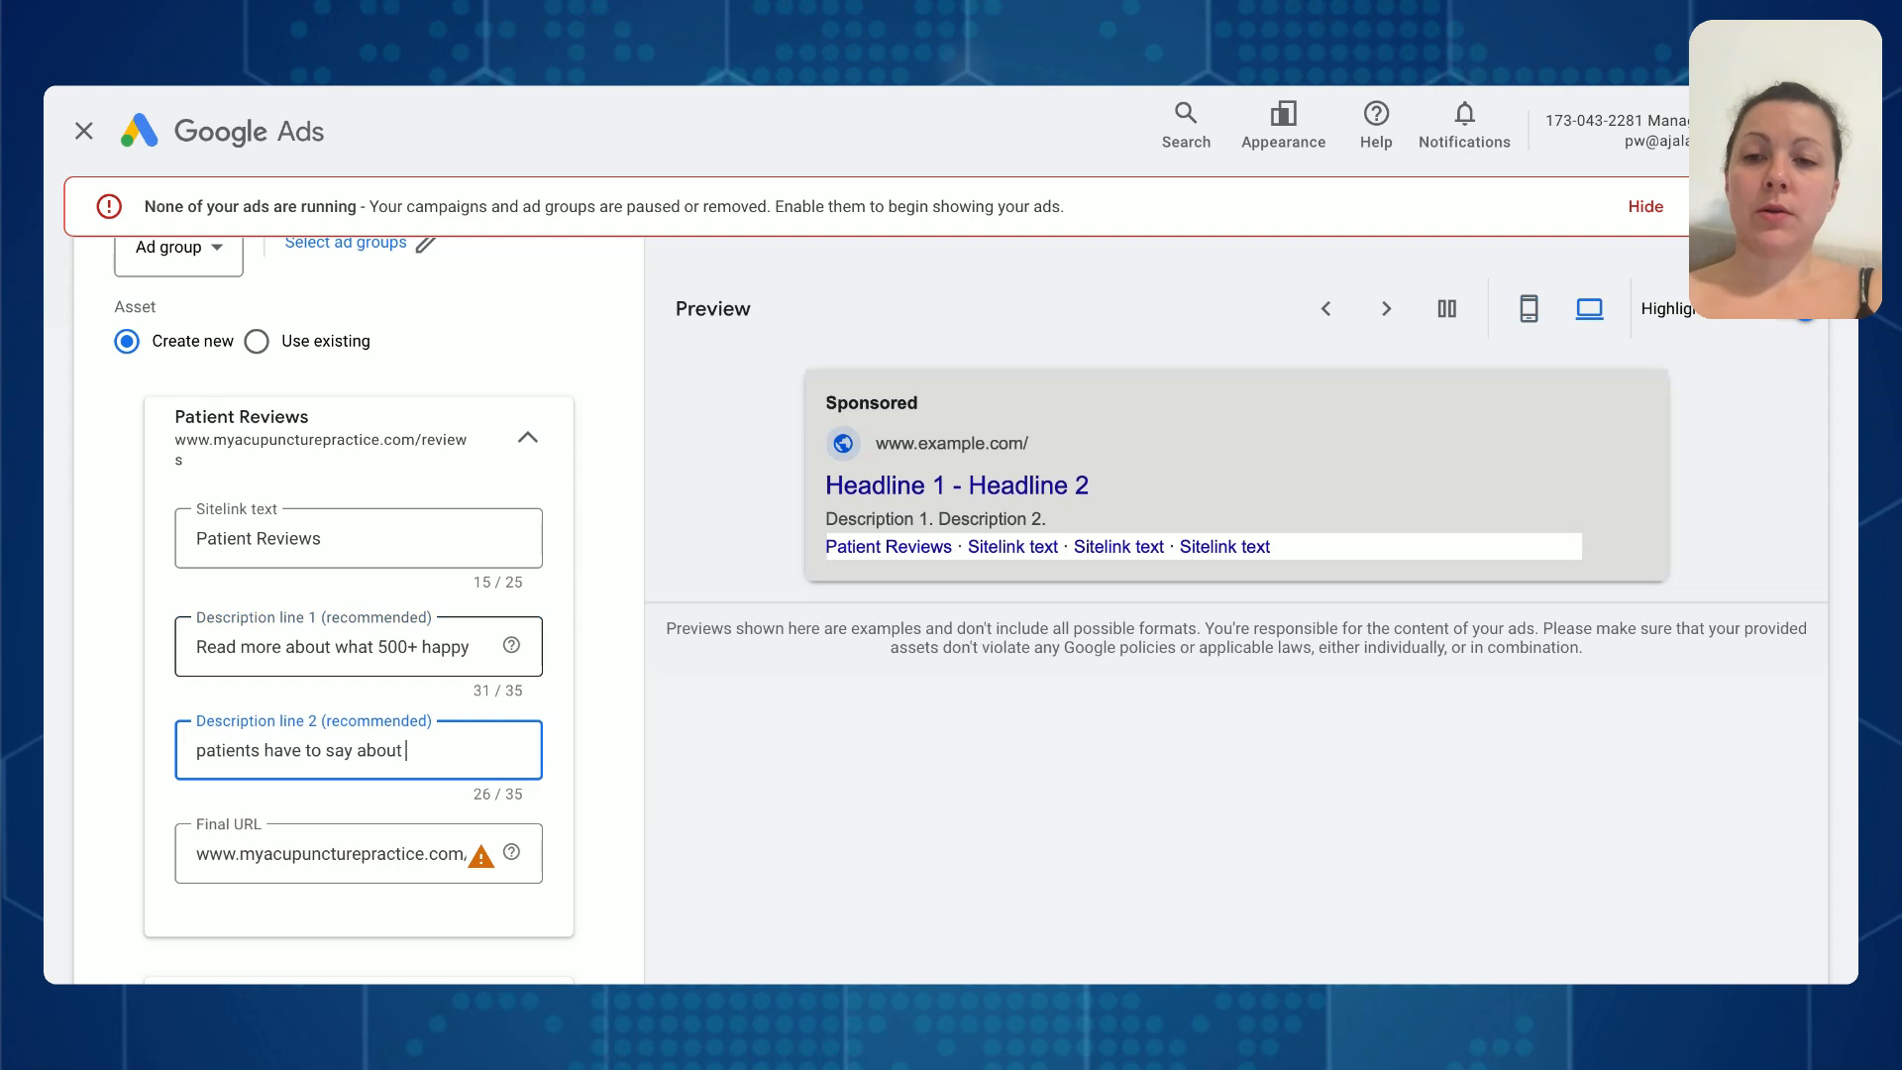
pyautogui.write('us.')
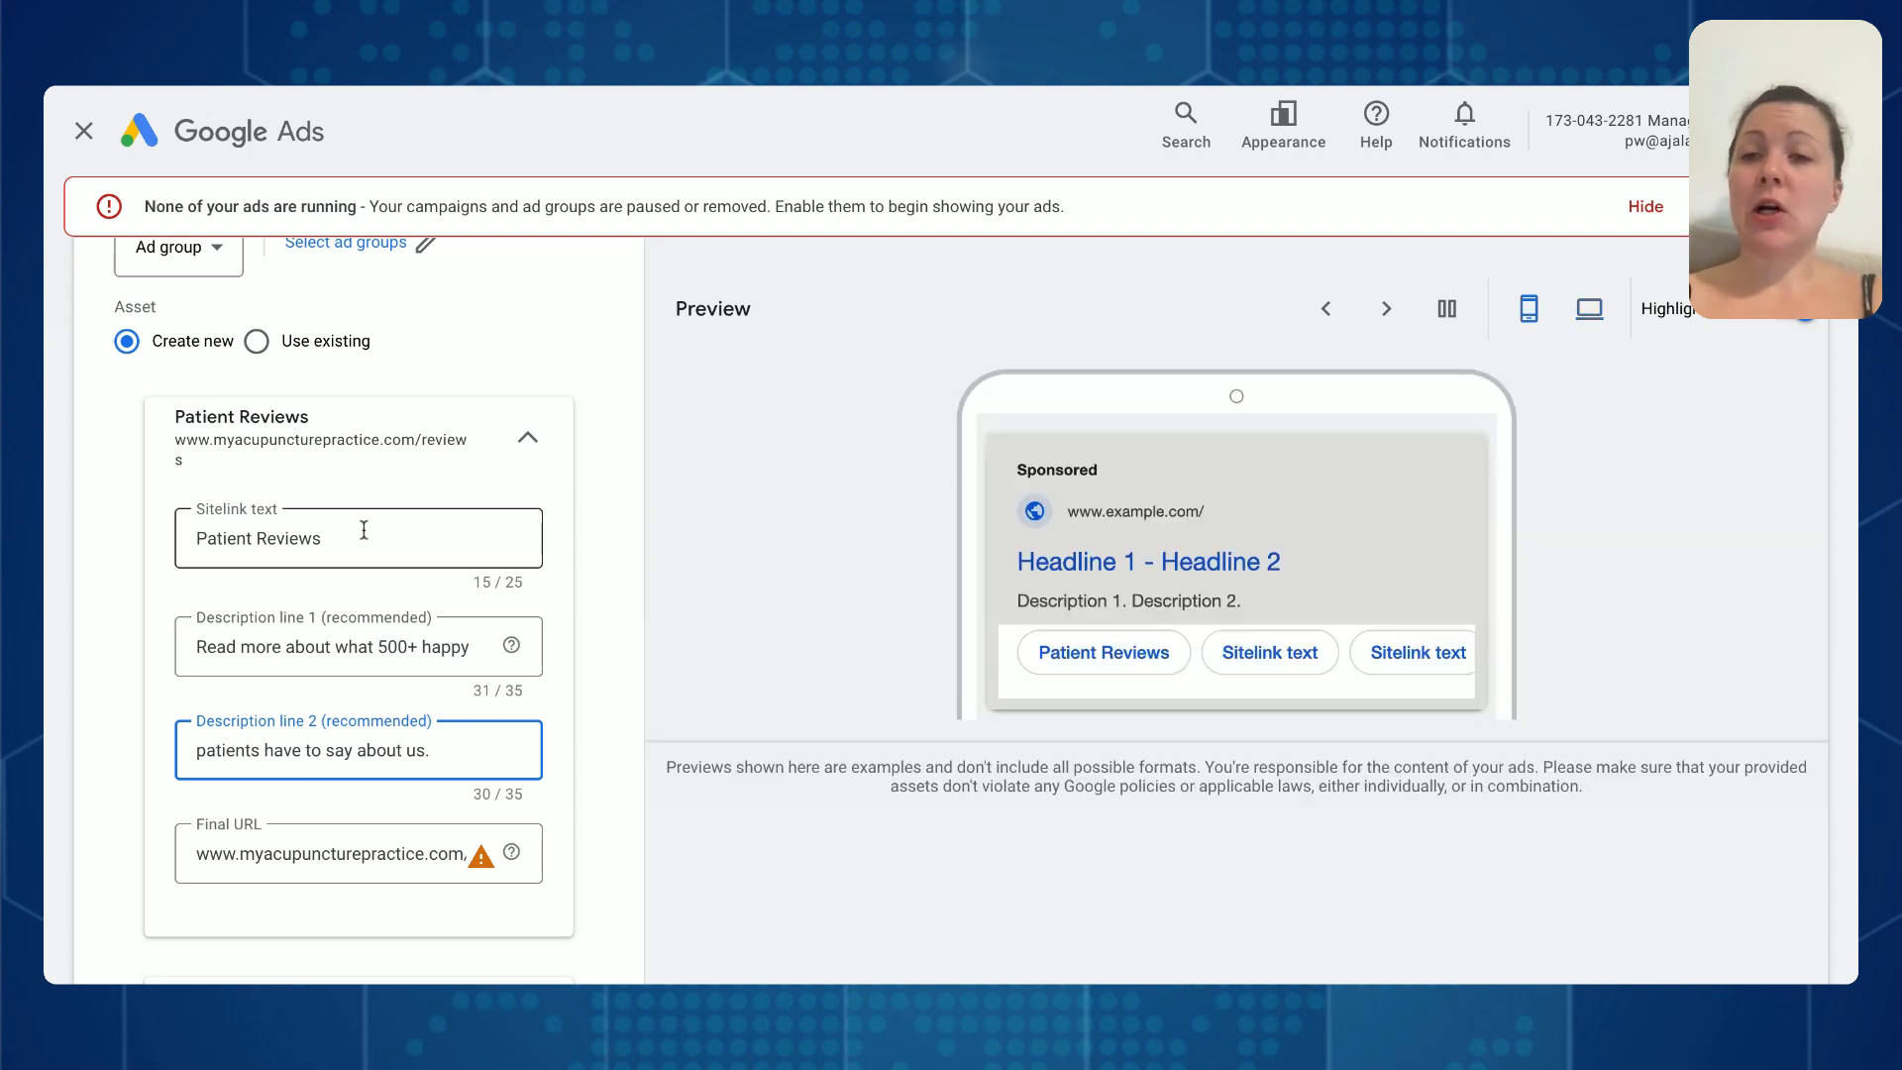
# - Look over the remaining sitelink entries and options, and discard the new sitelink without saving
pyautogui.scroll(-3, 350, 651)
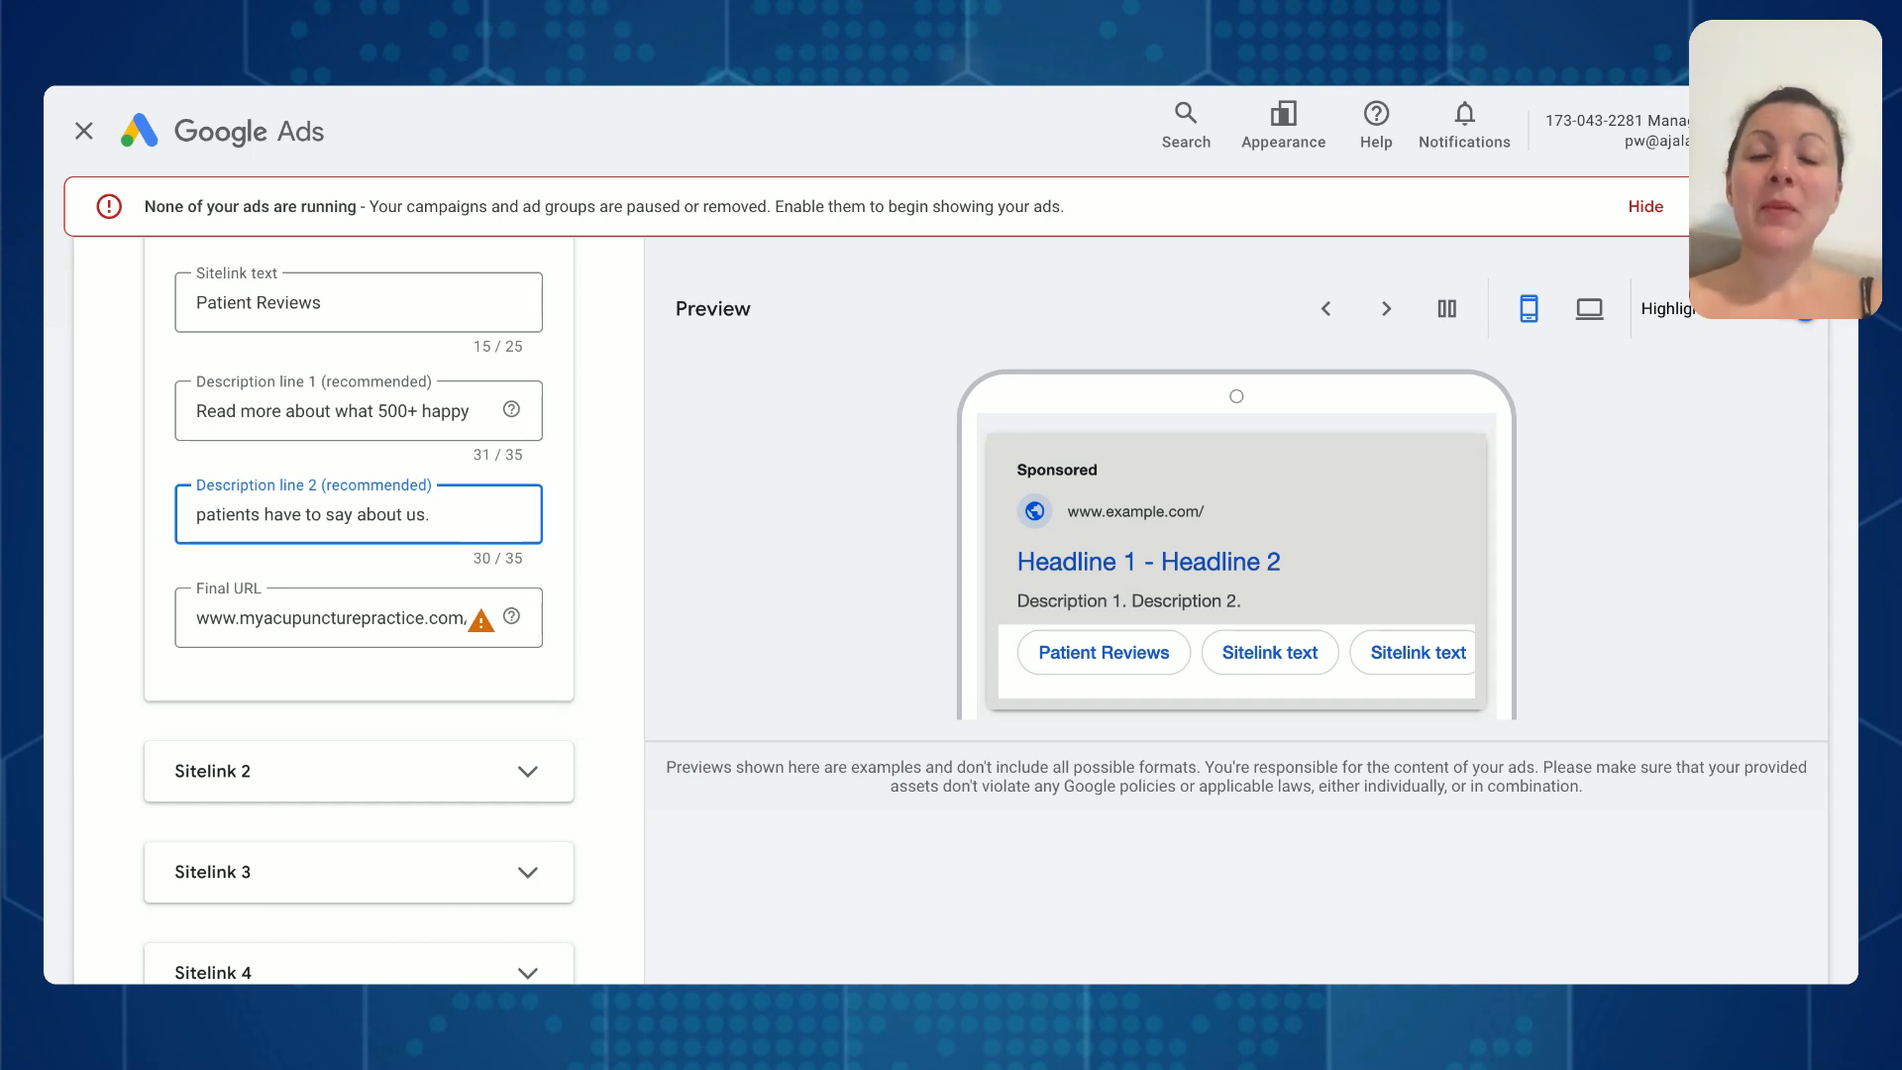
pyautogui.scroll(-4, 358, 615)
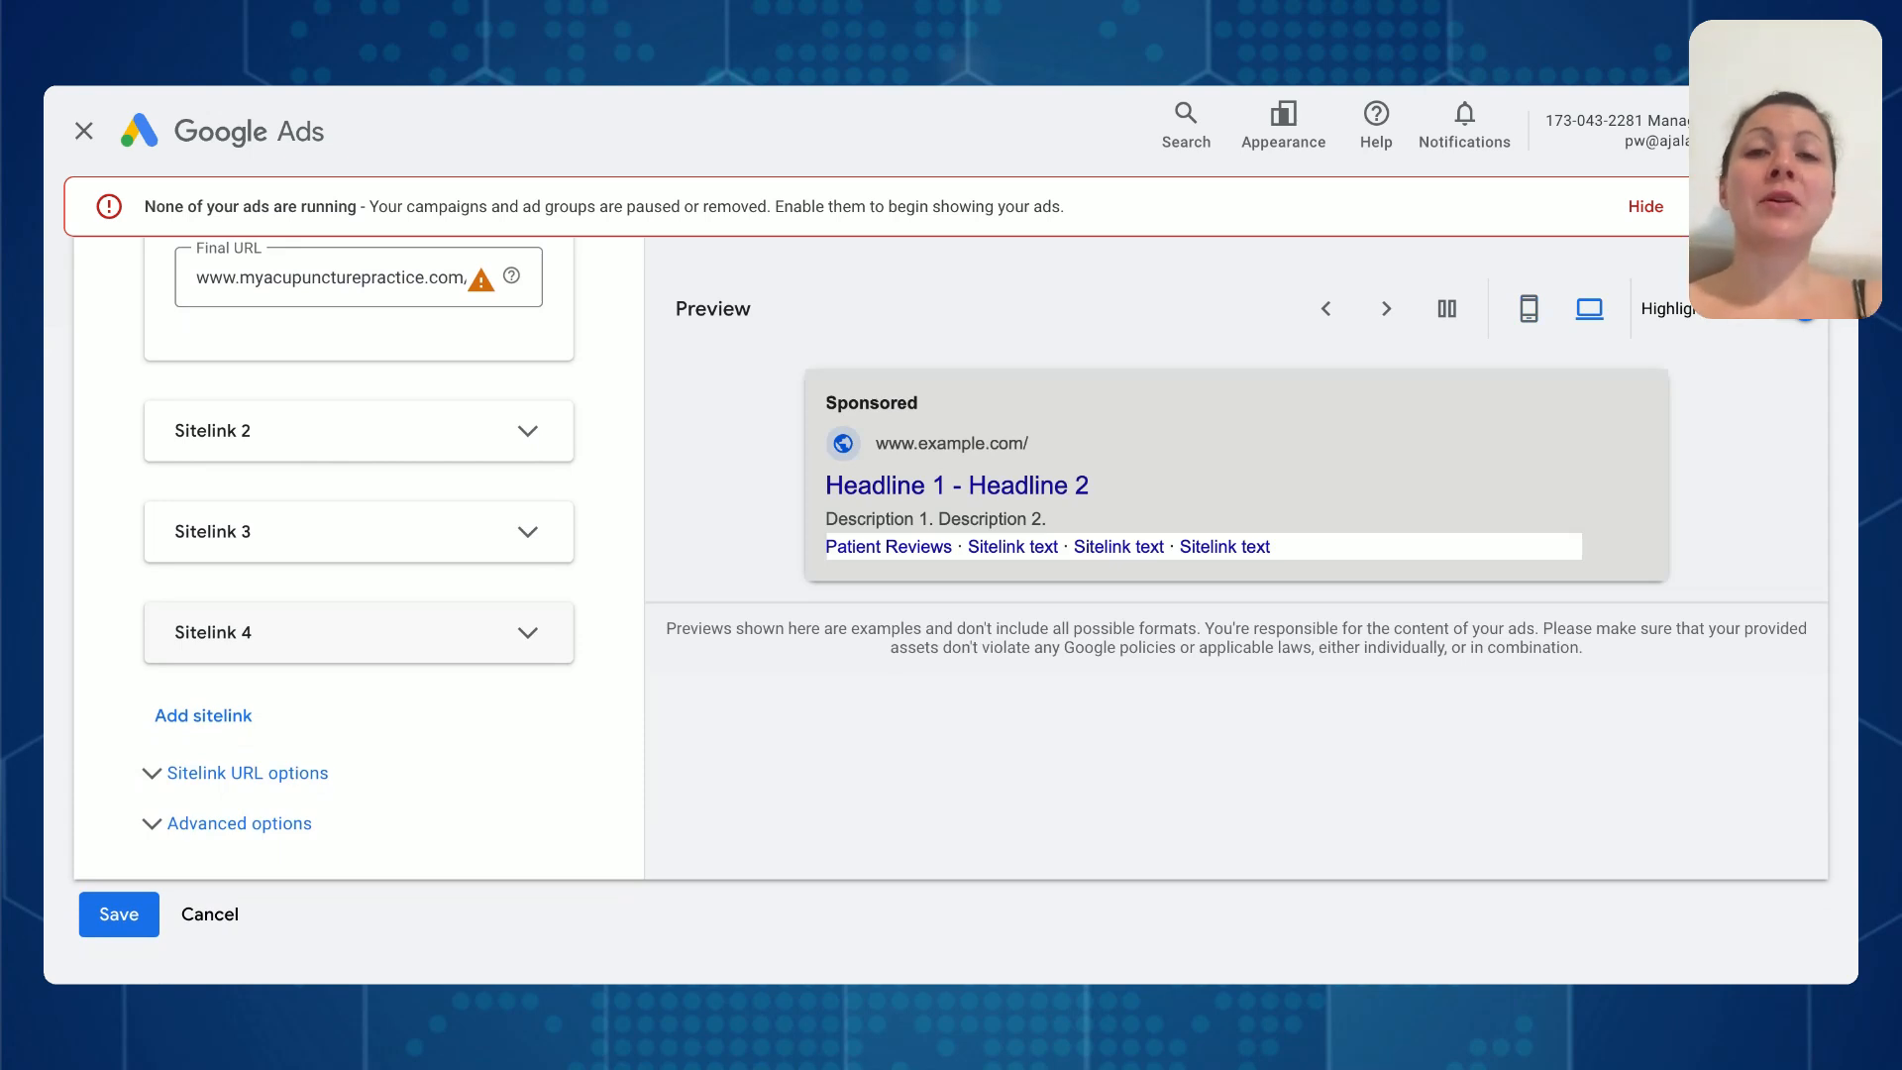
pyautogui.click(227, 921)
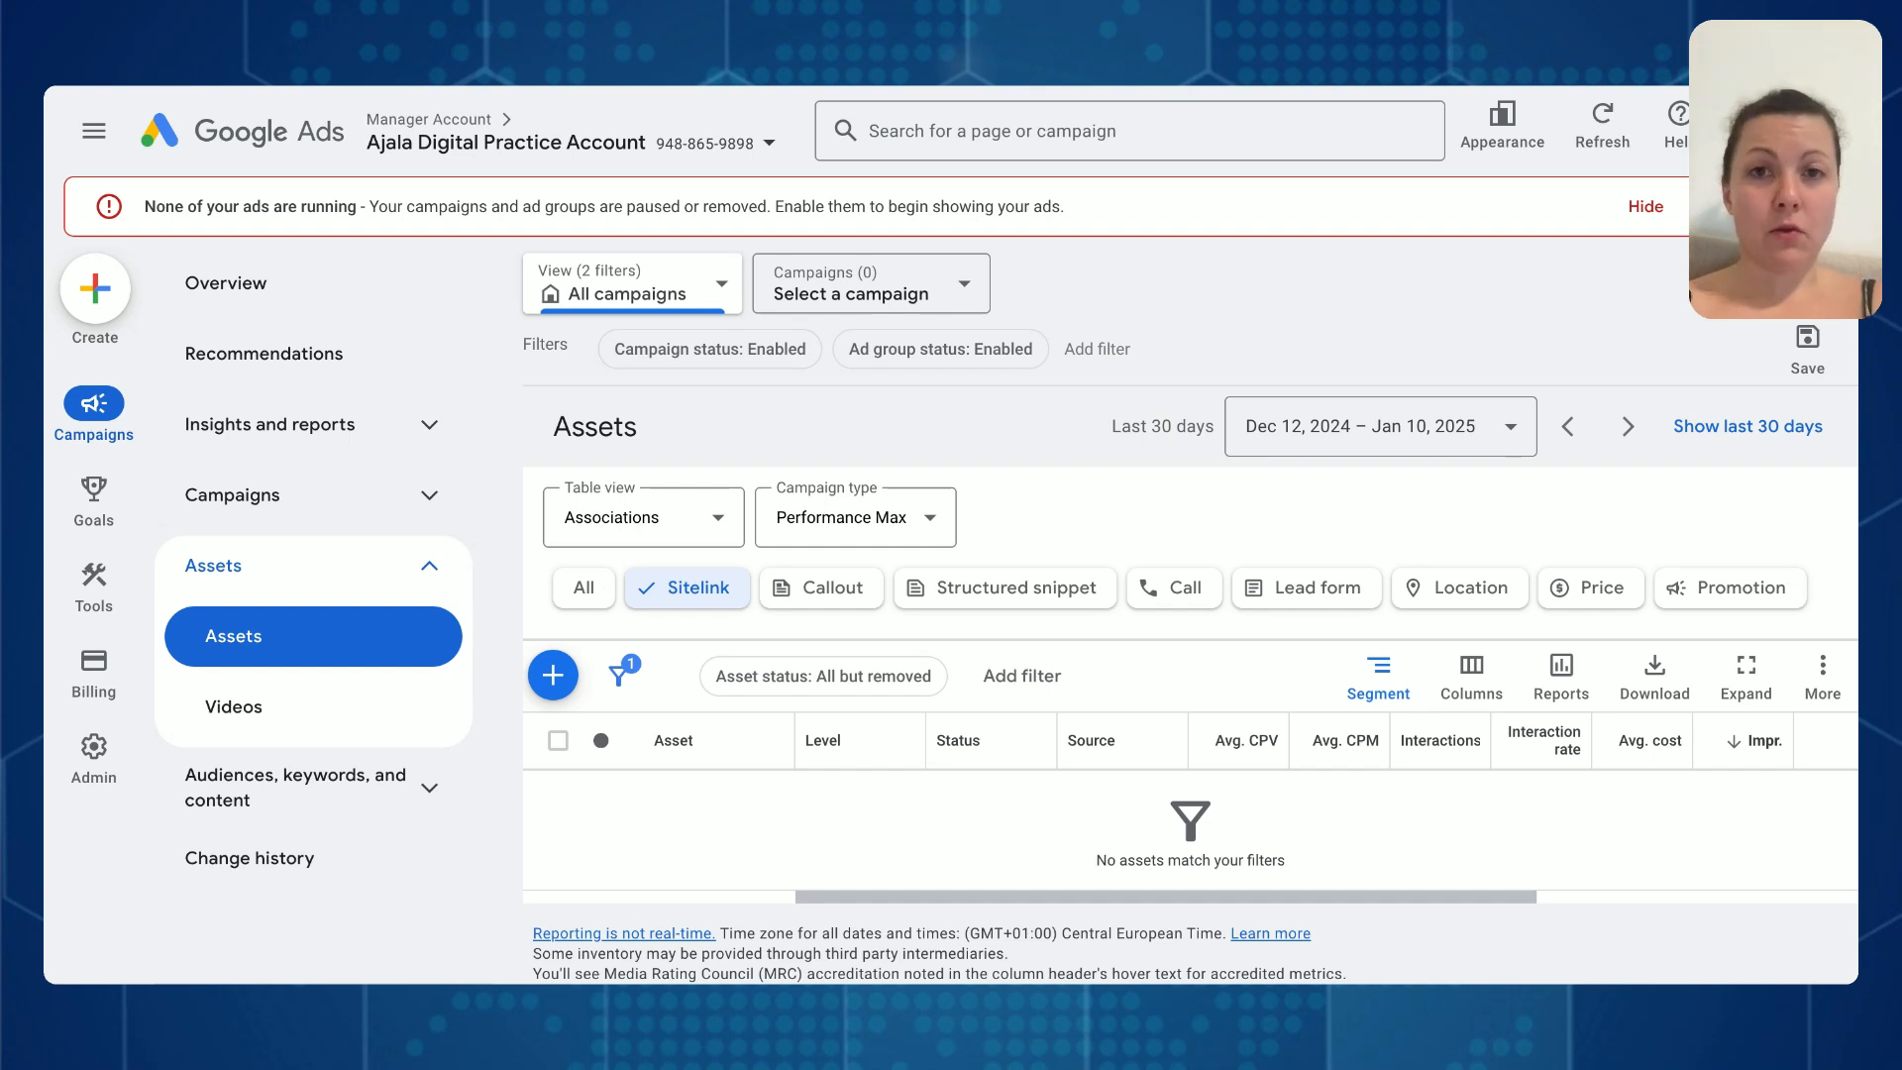
# - Start a new callout asset at account level and preview it in the desktop layout
pyautogui.click(828, 590)
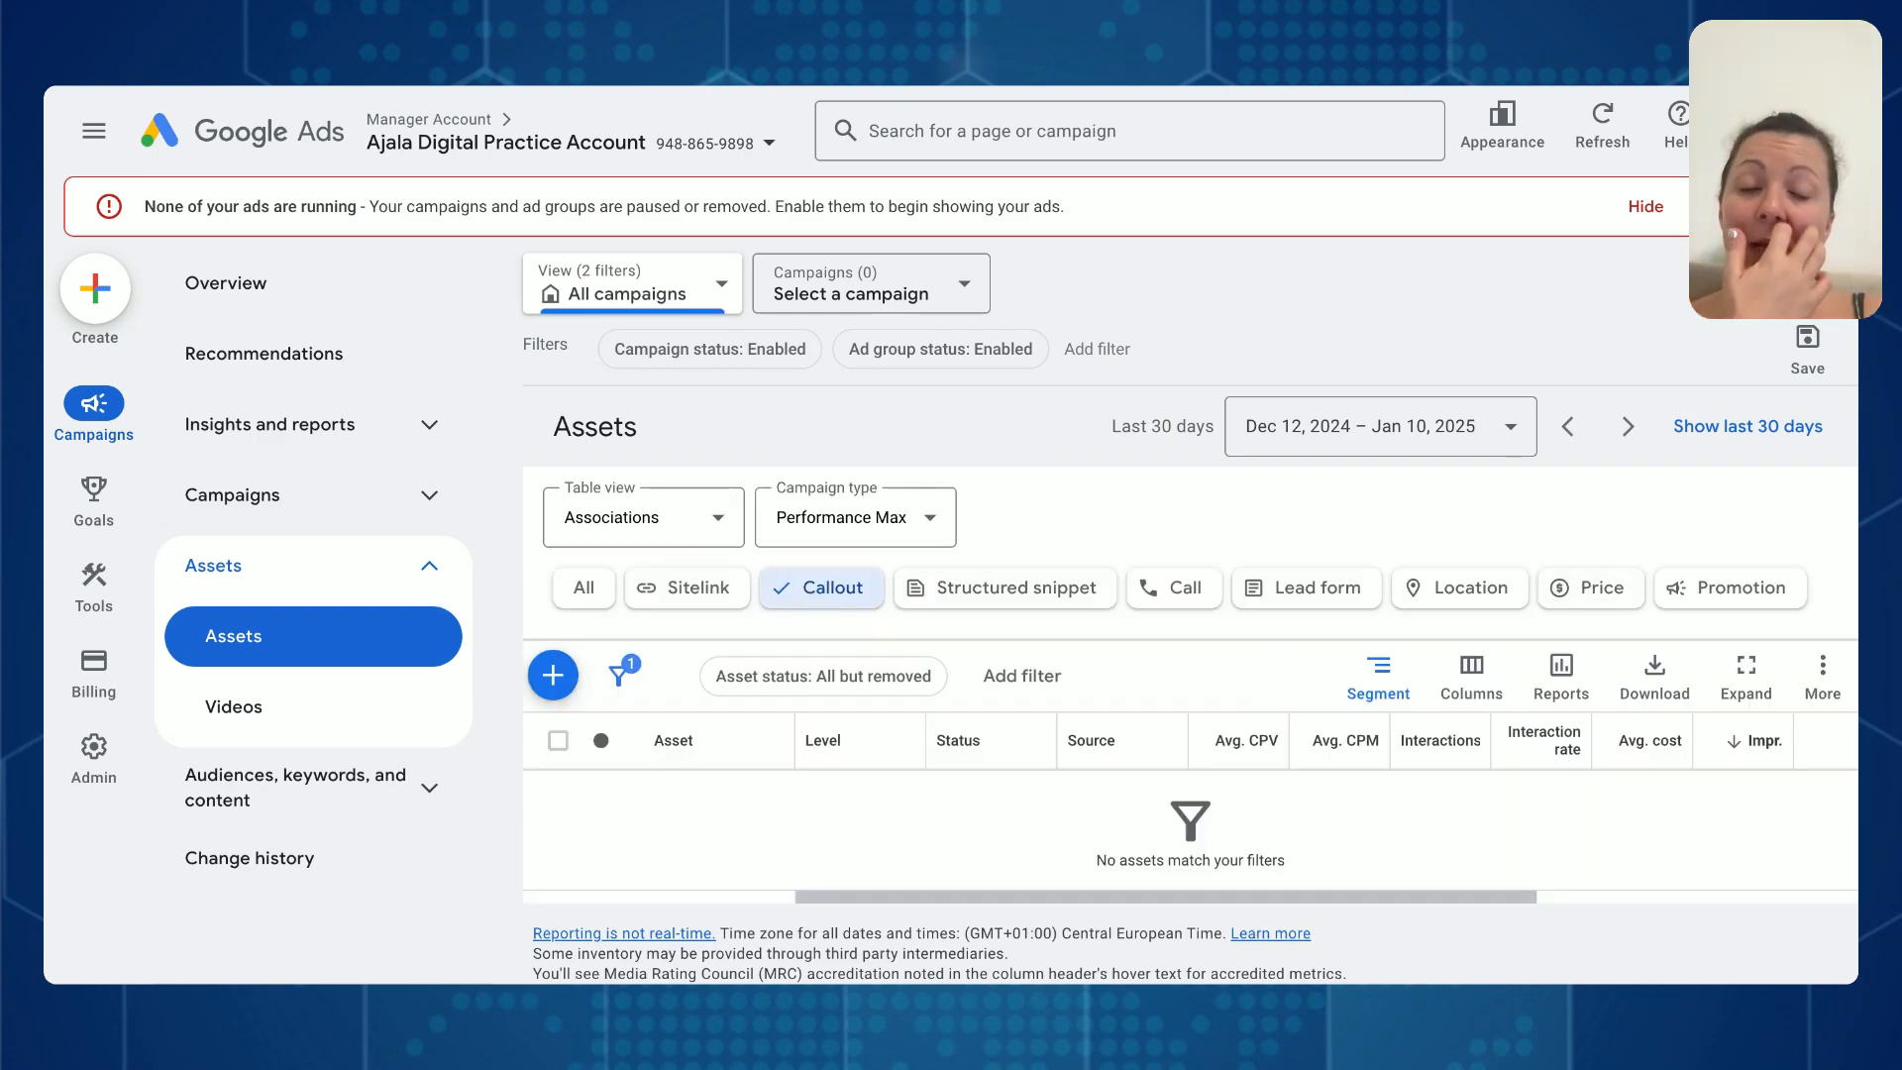
pyautogui.click(551, 674)
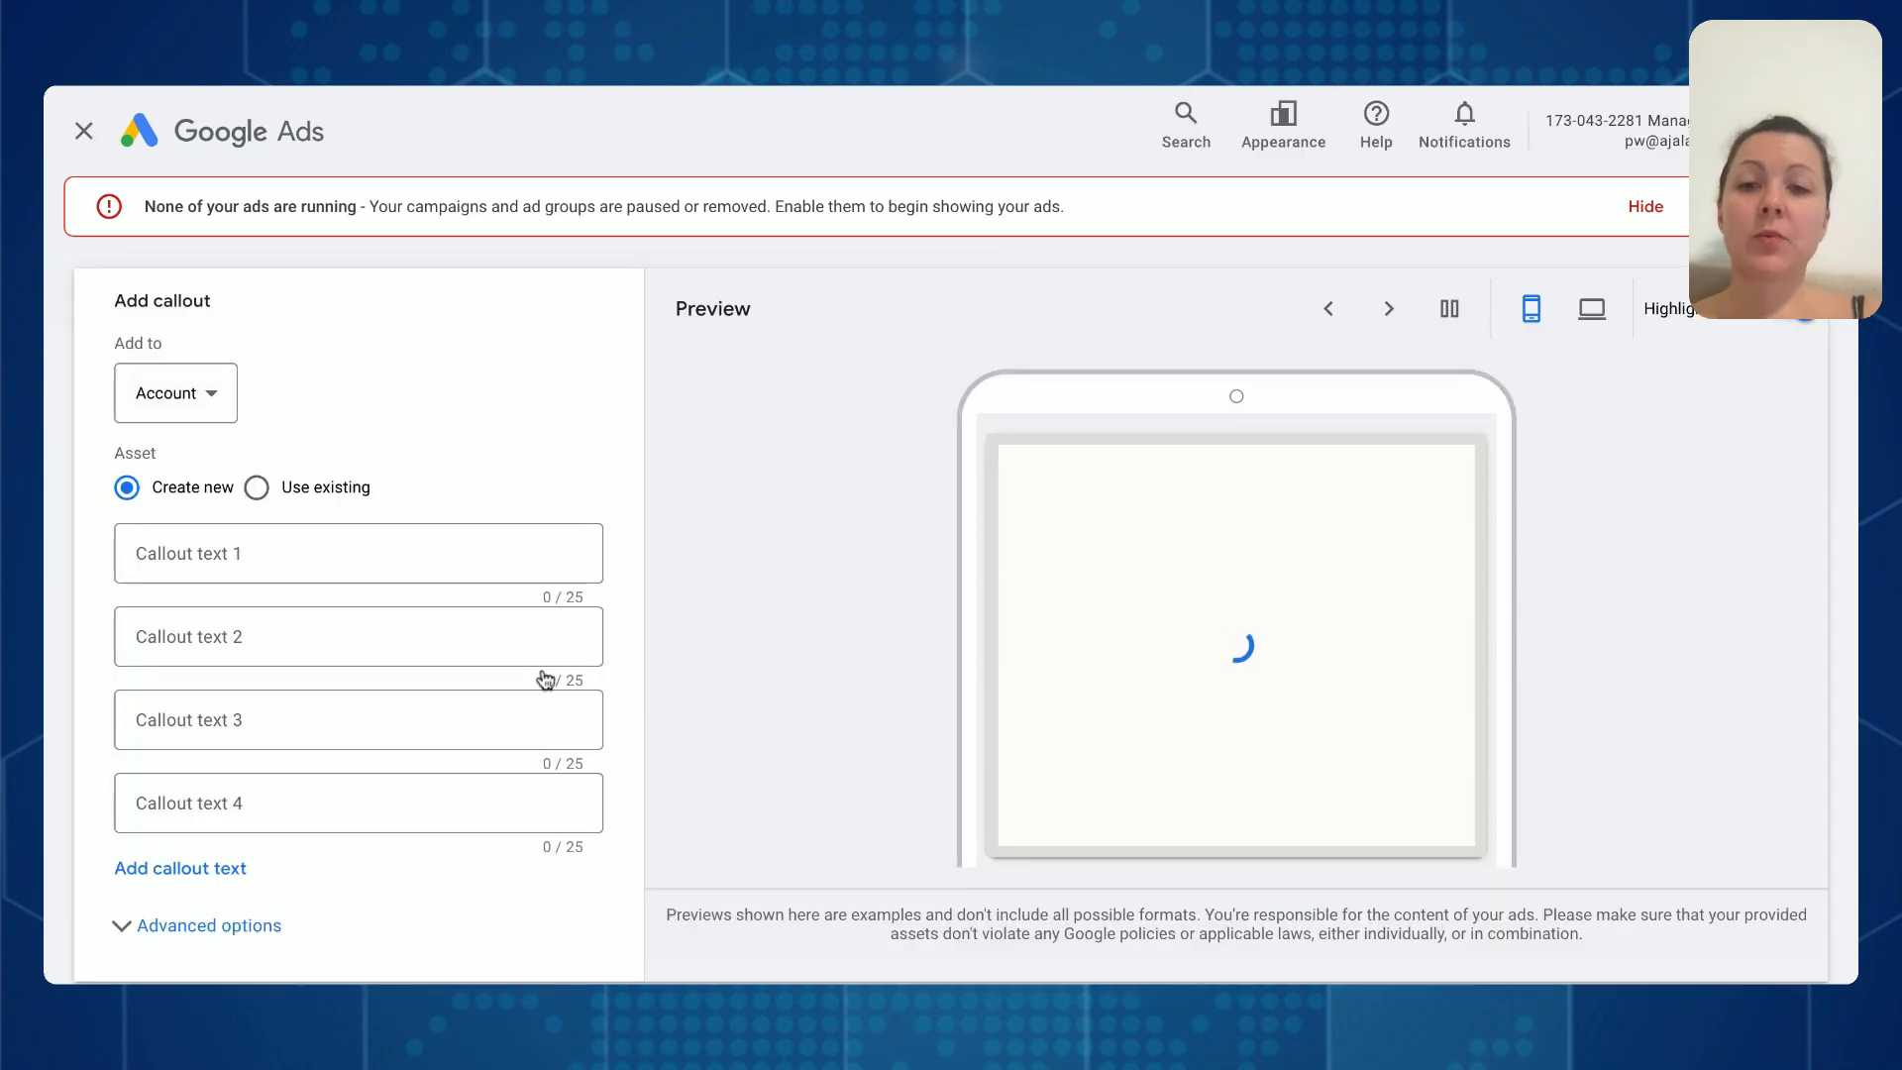
pyautogui.click(538, 579)
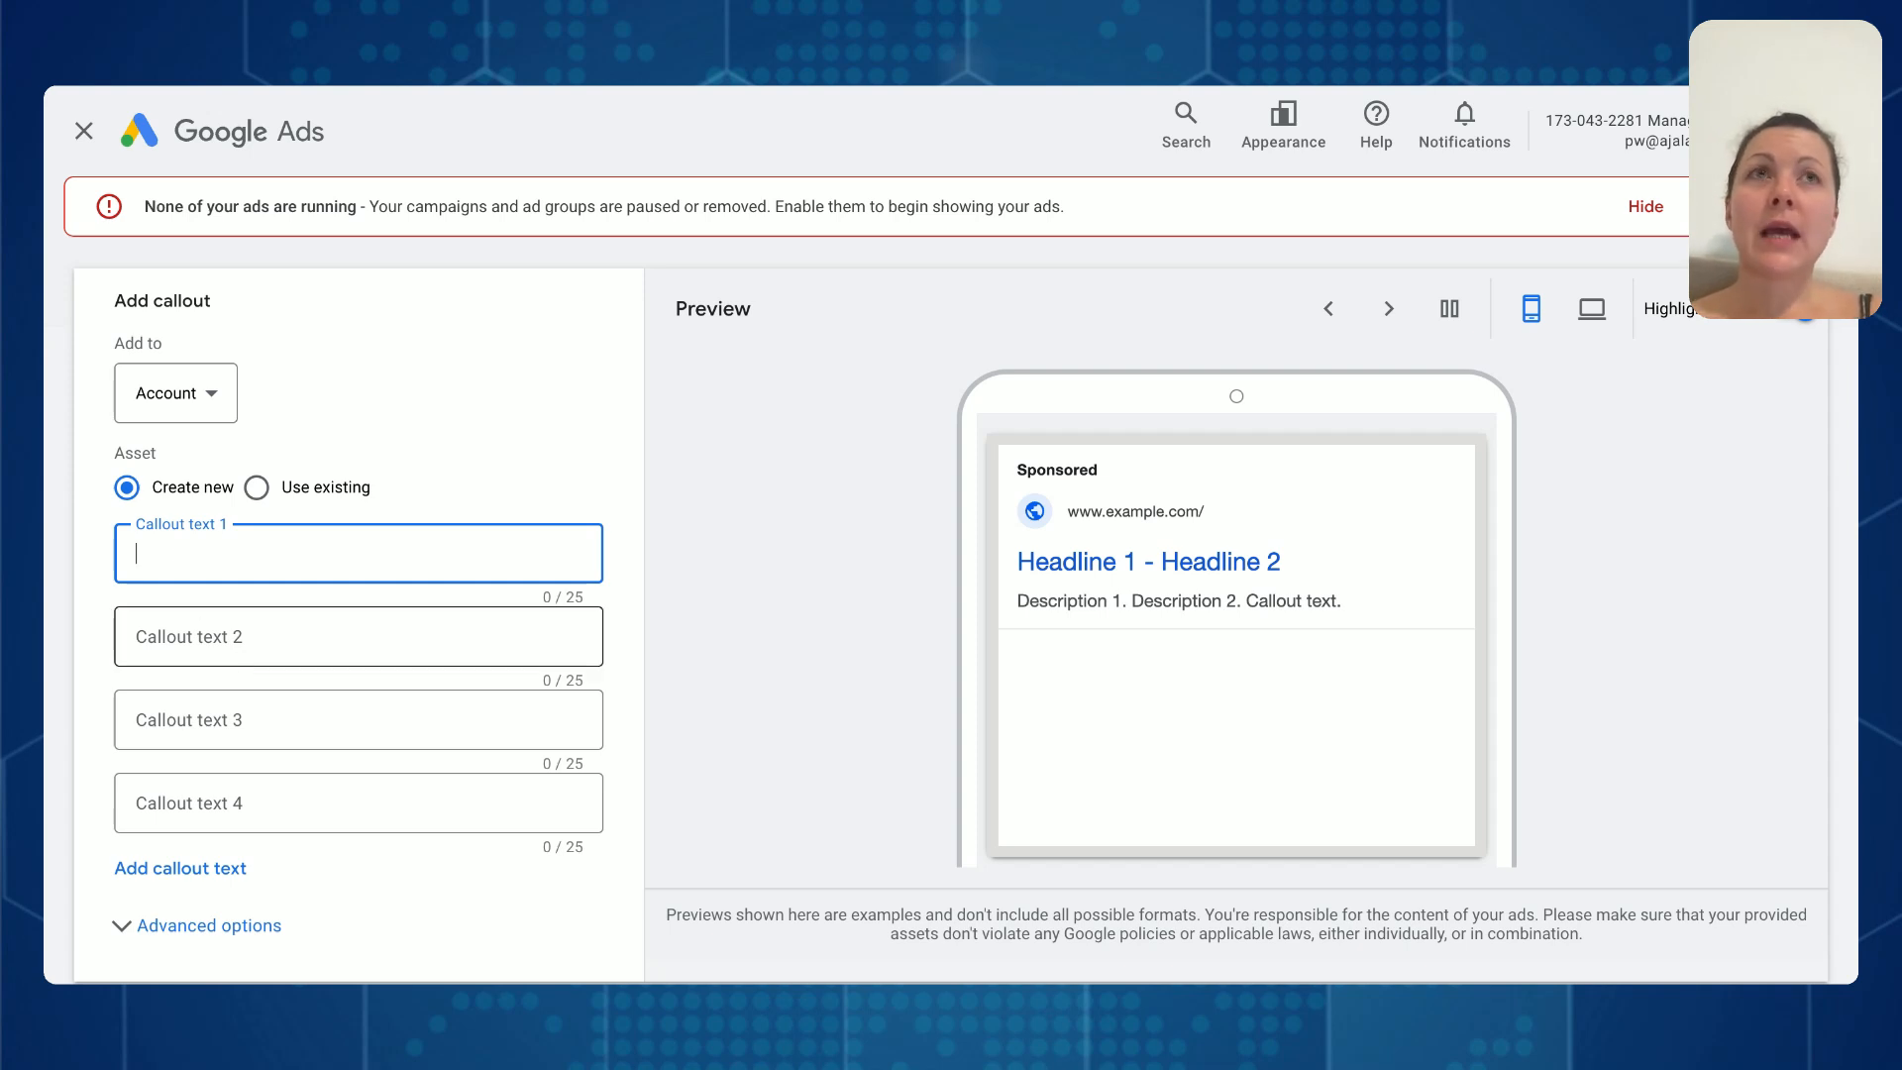
pyautogui.click(1591, 308)
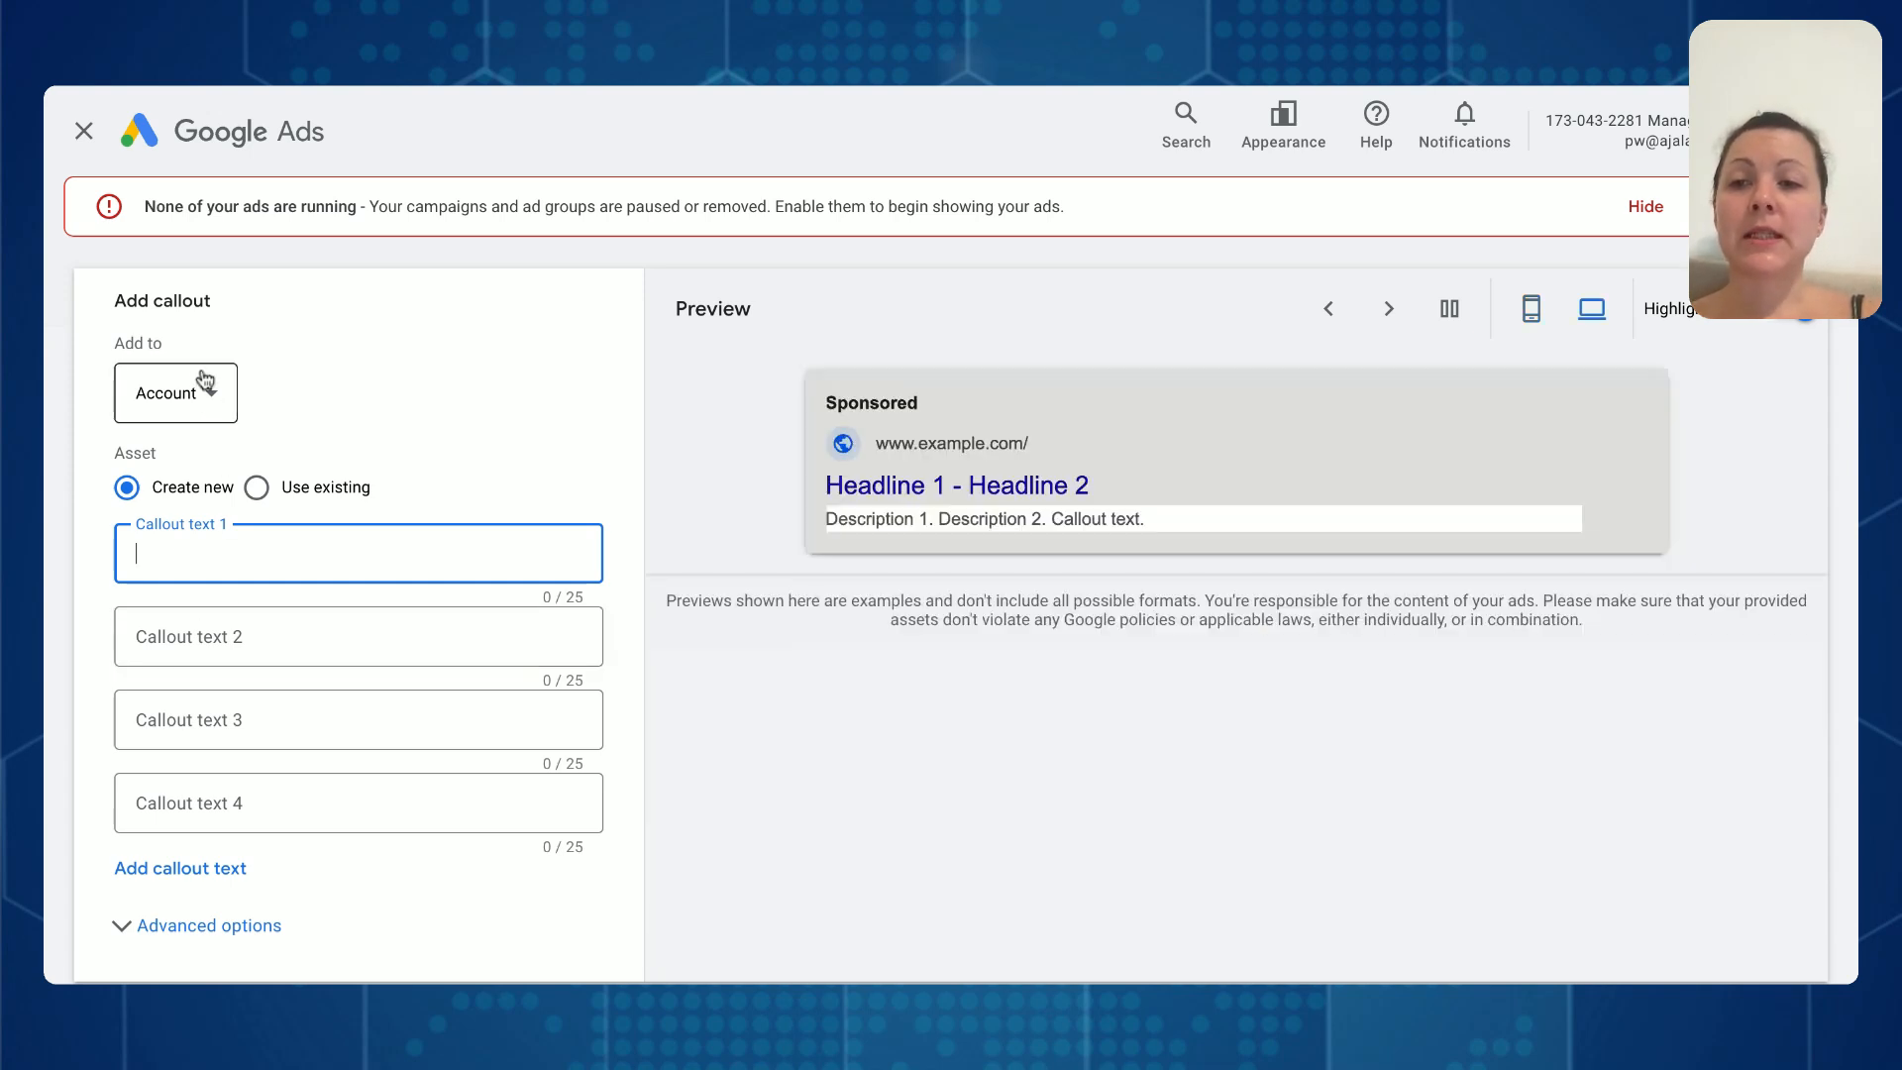
# - Check which levels the callout can be added to, and discard the new callout without saving
pyautogui.click(204, 379)
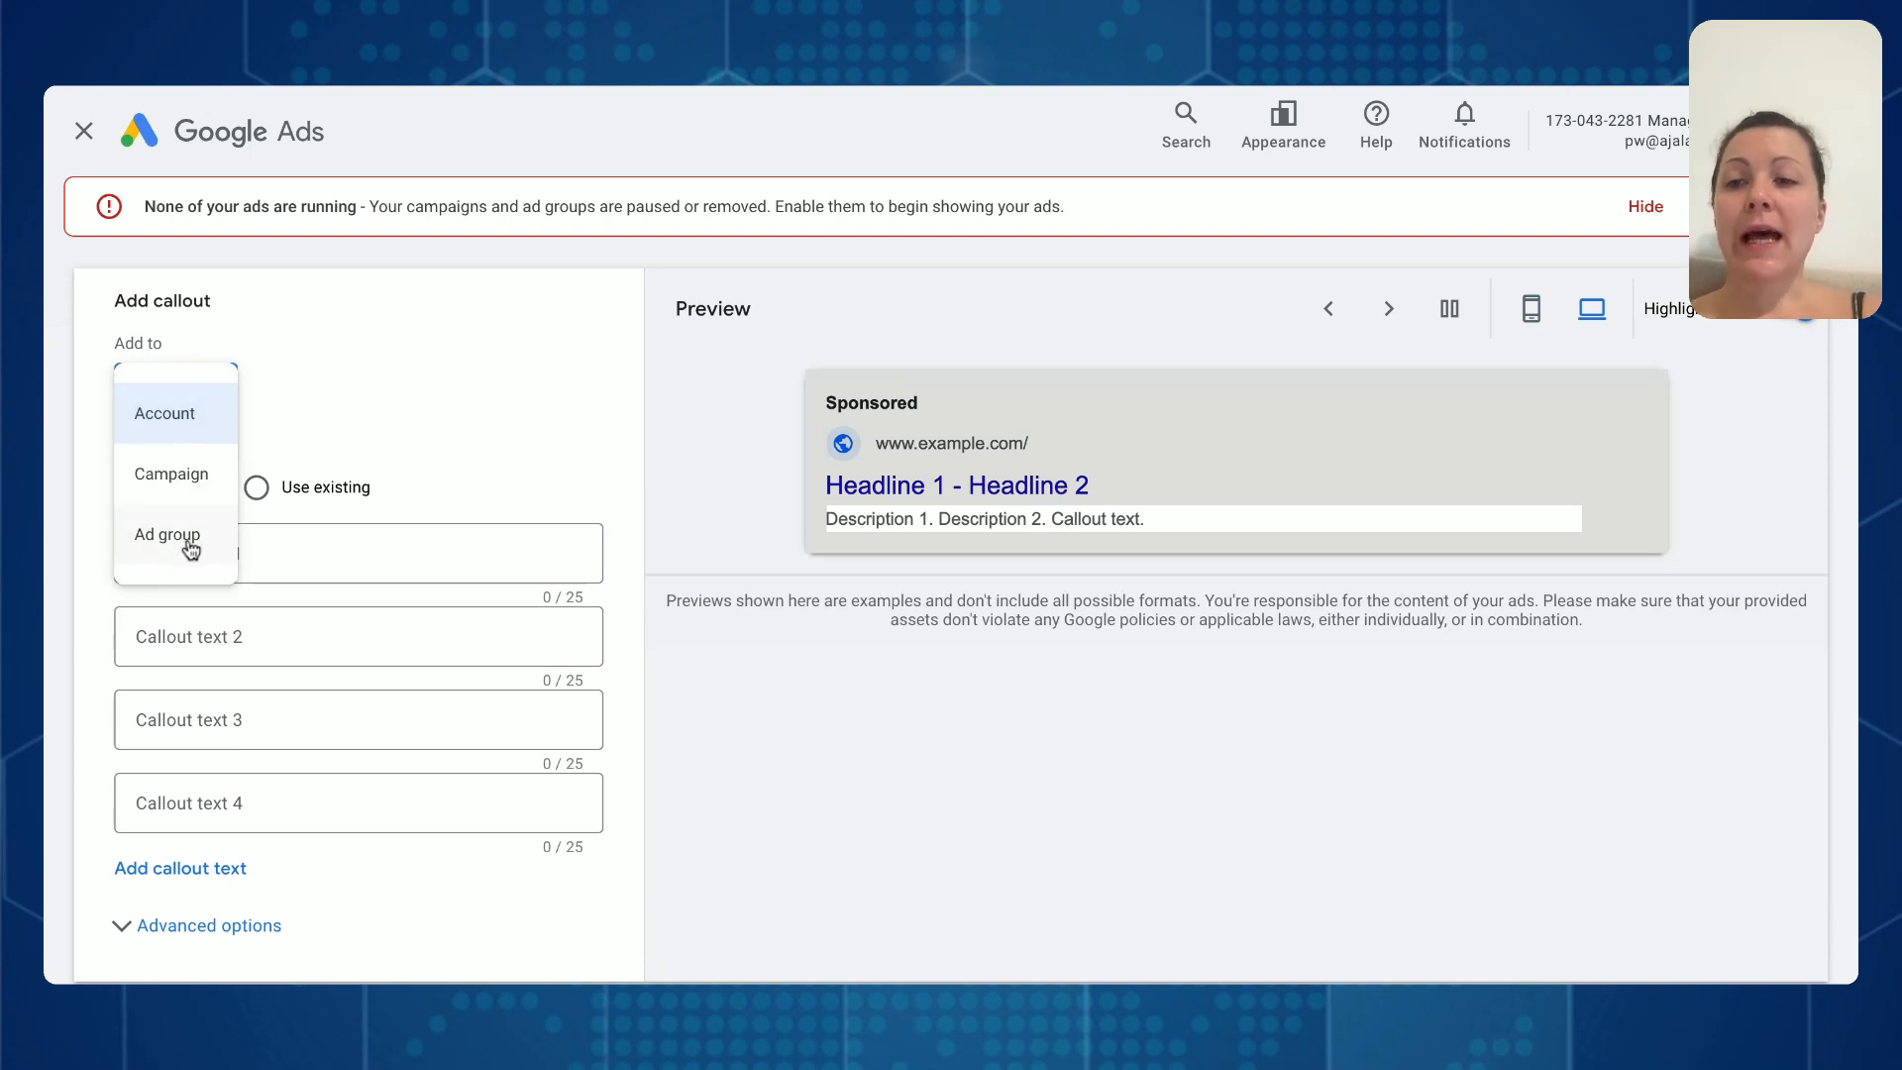
pyautogui.click(362, 449)
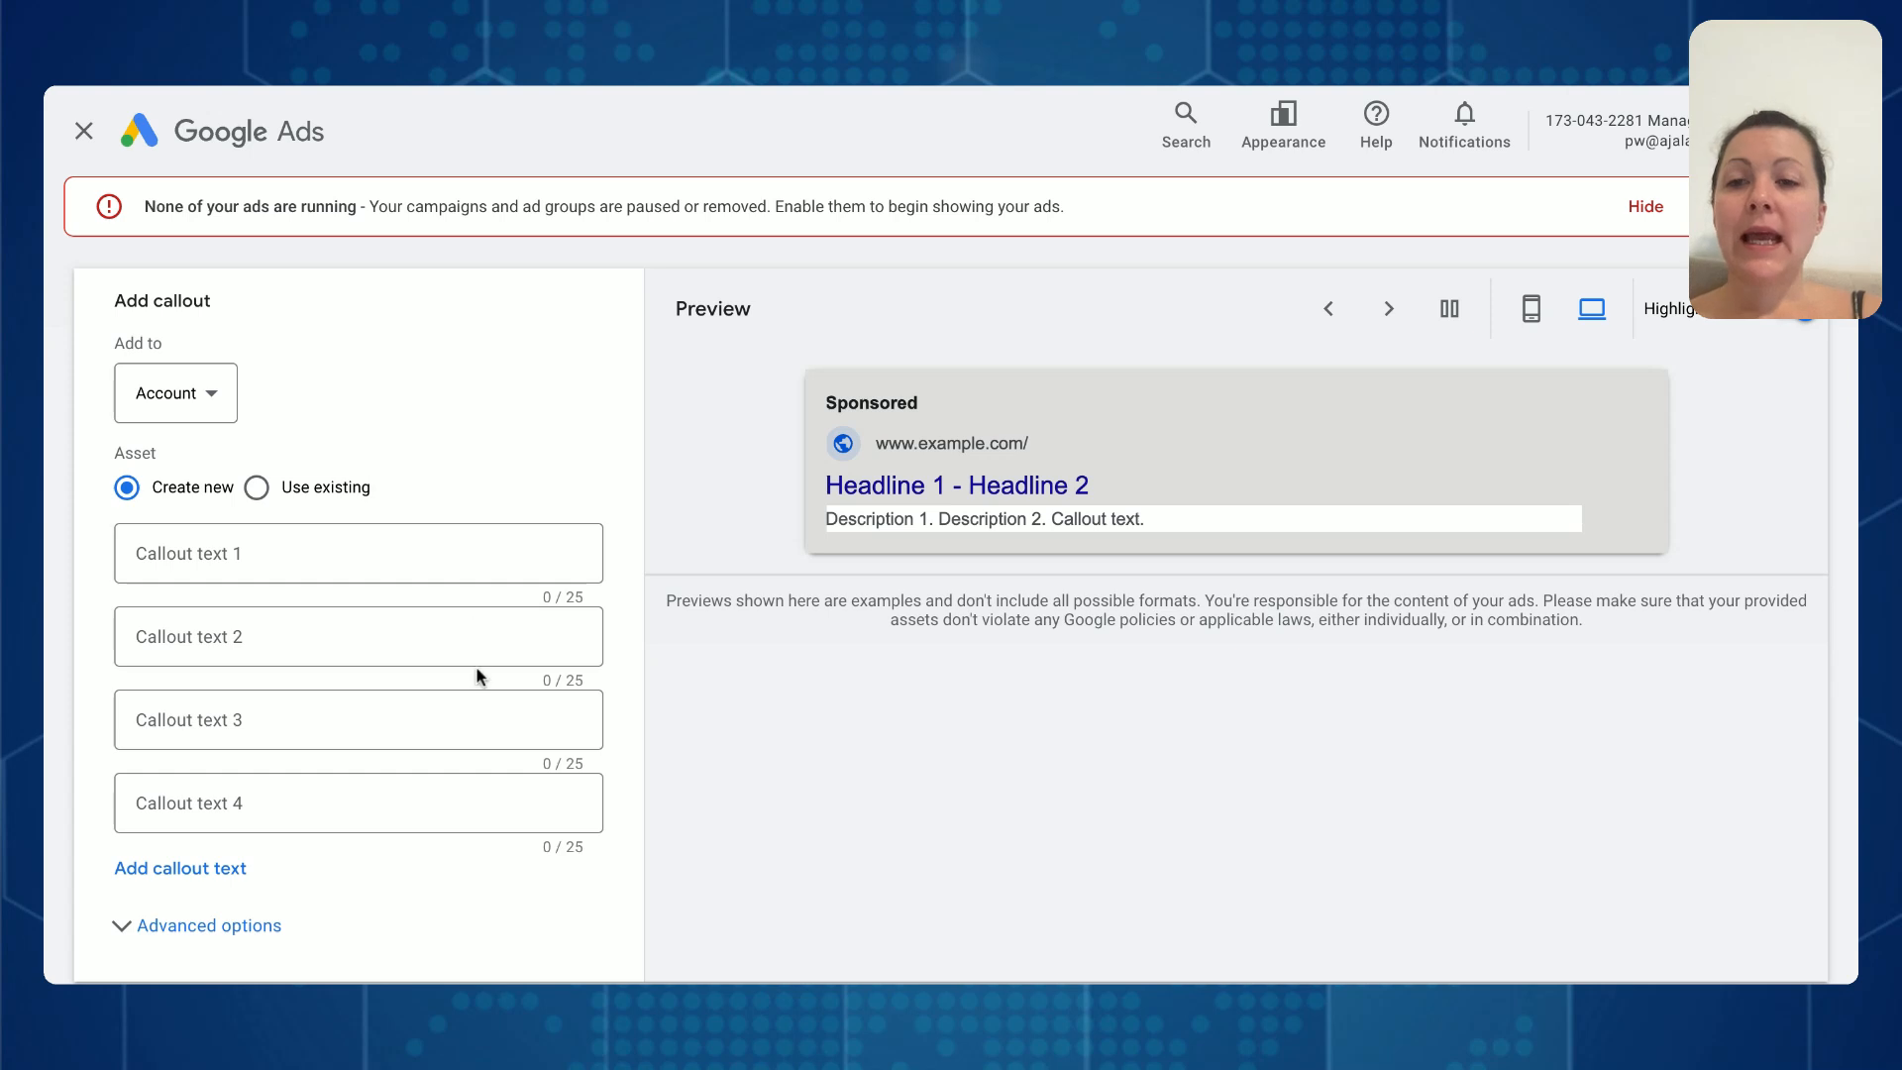
pyautogui.scroll(-1, 479, 677)
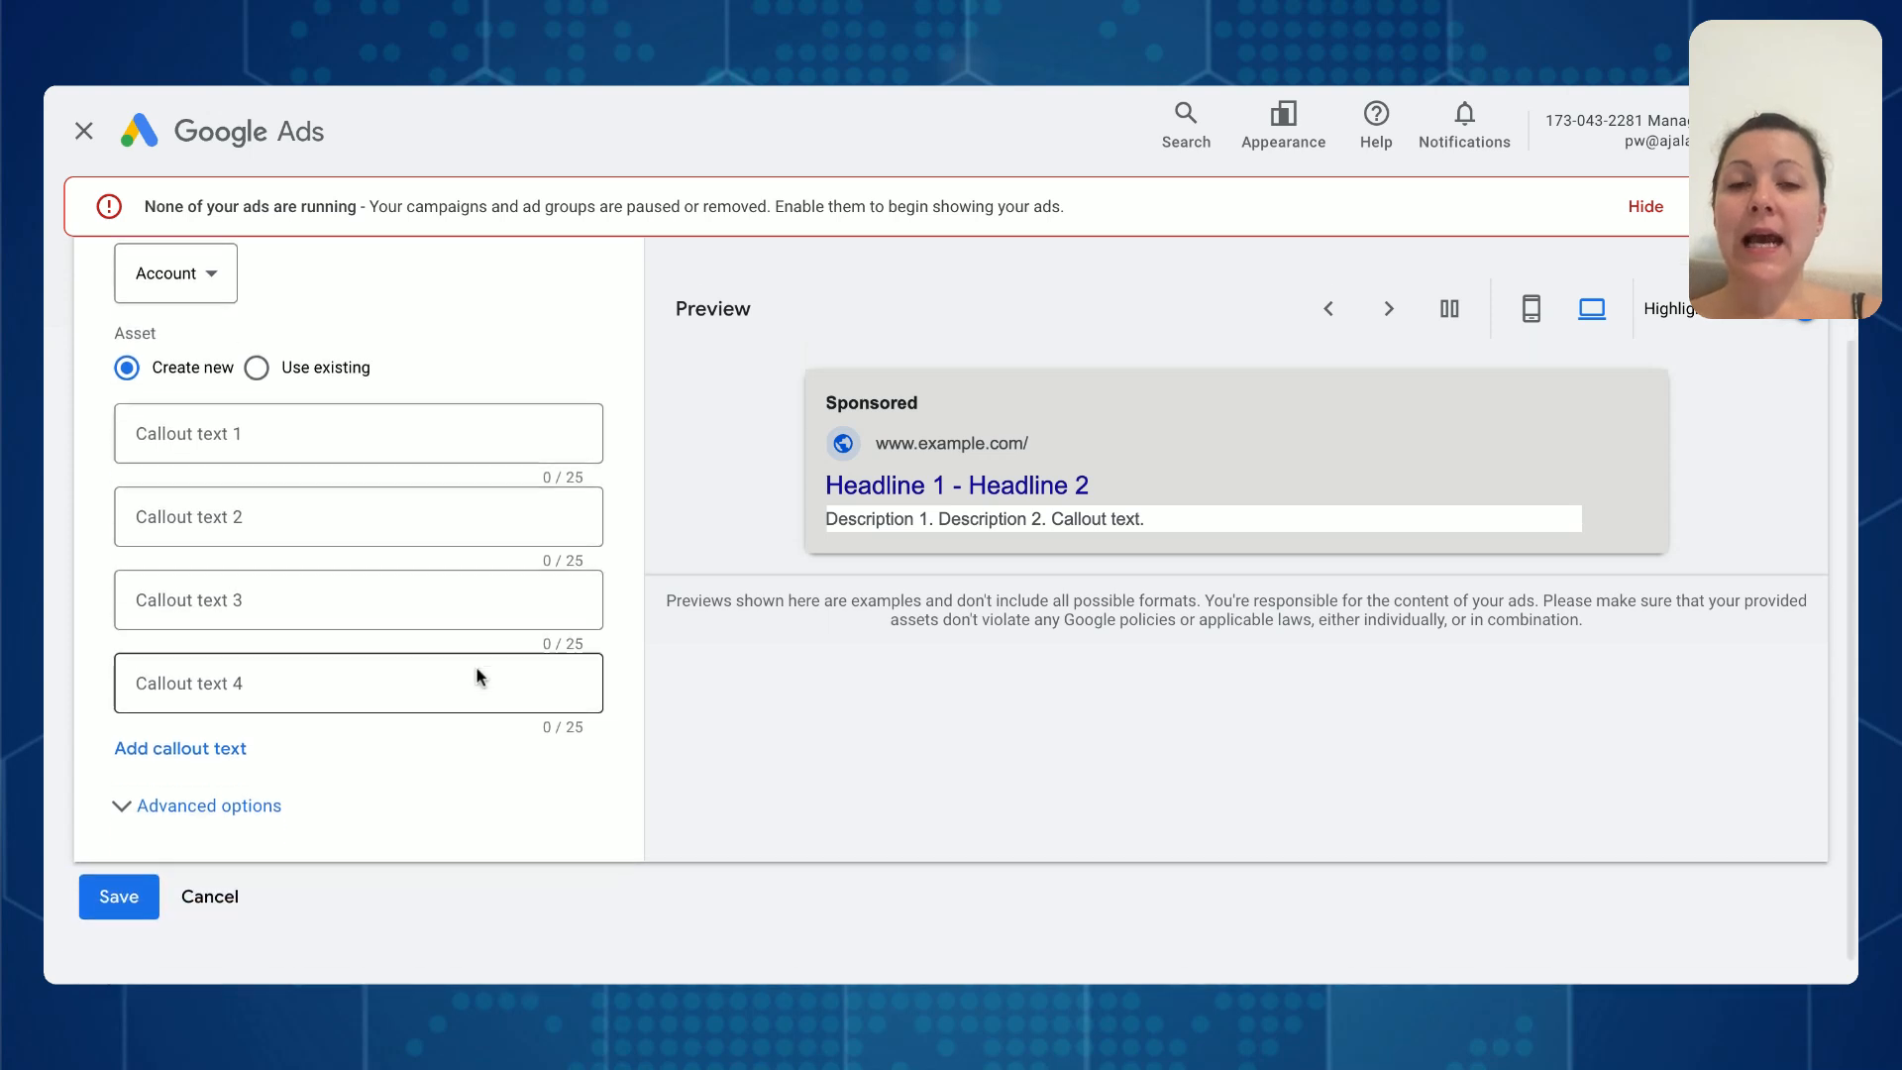
pyautogui.click(242, 881)
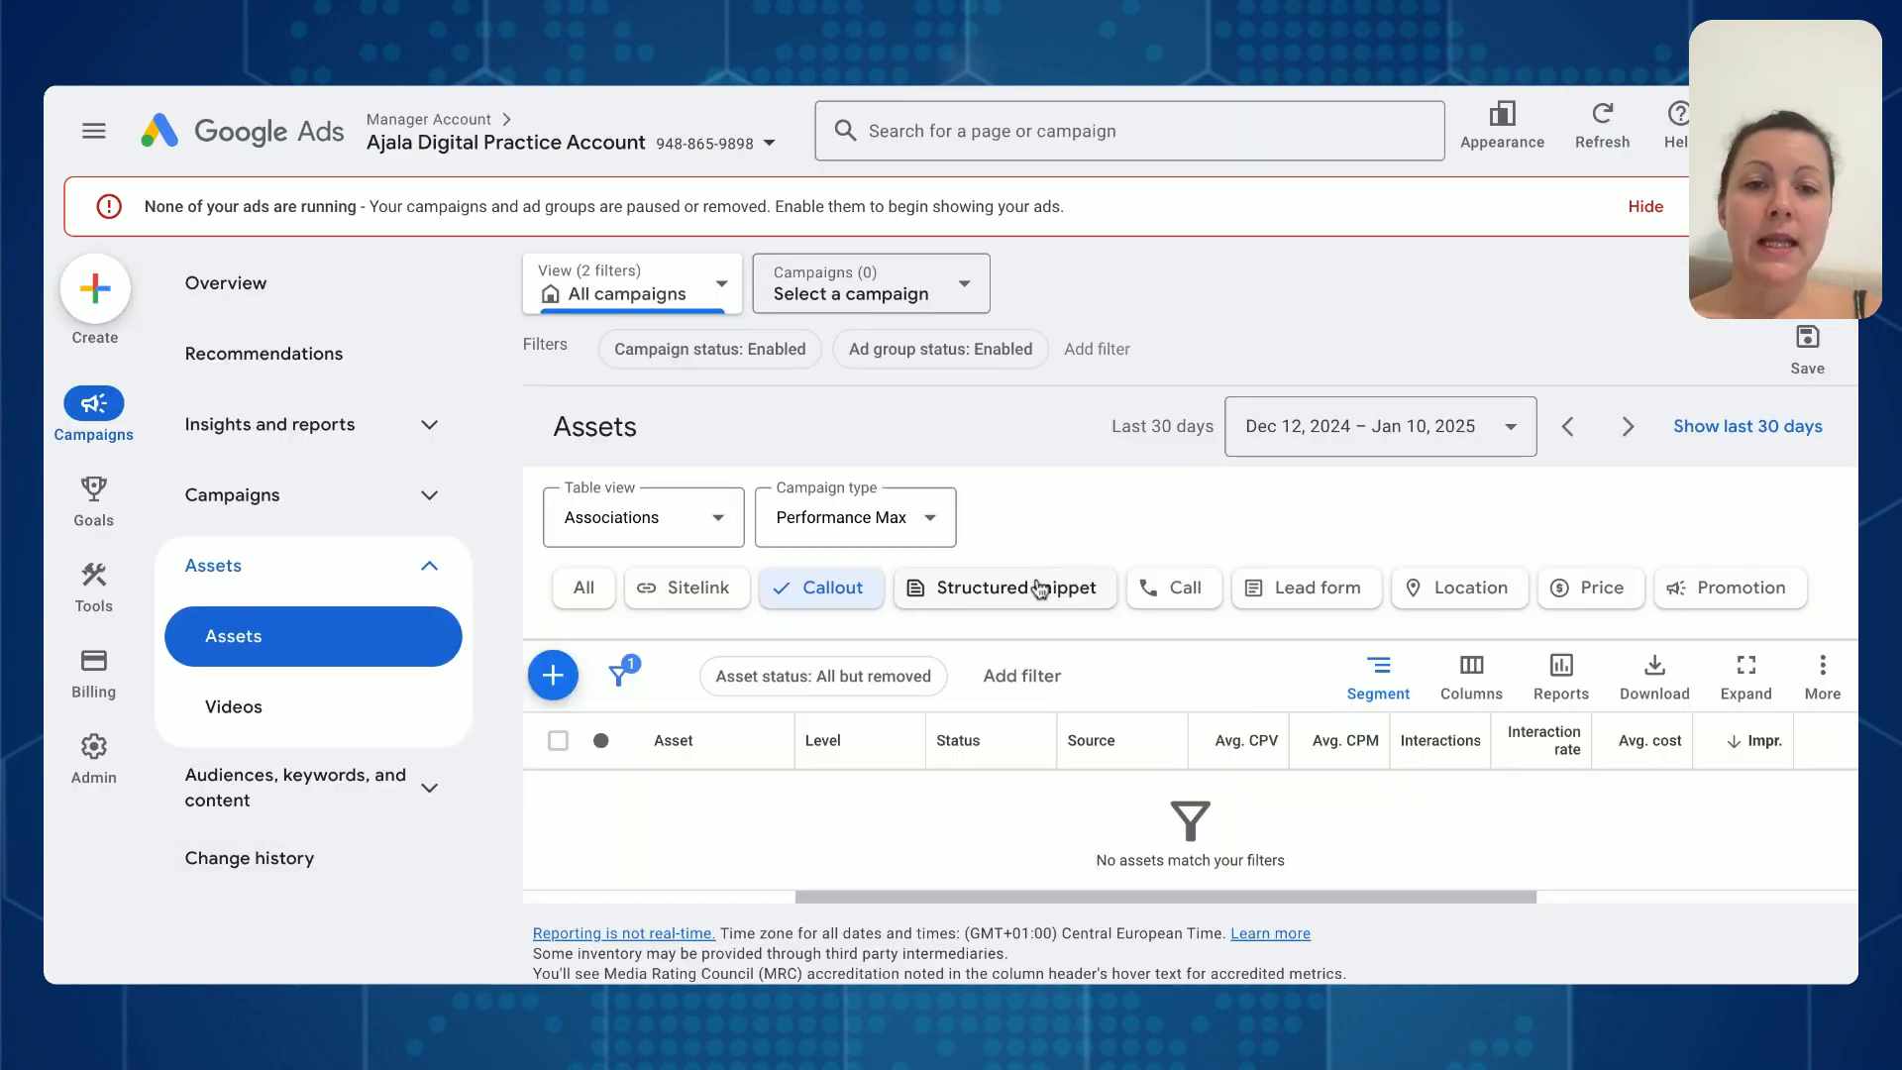
# - Start a new structured snippet asset in English with the Service catalog header type
pyautogui.click(1039, 587)
pyautogui.click(553, 676)
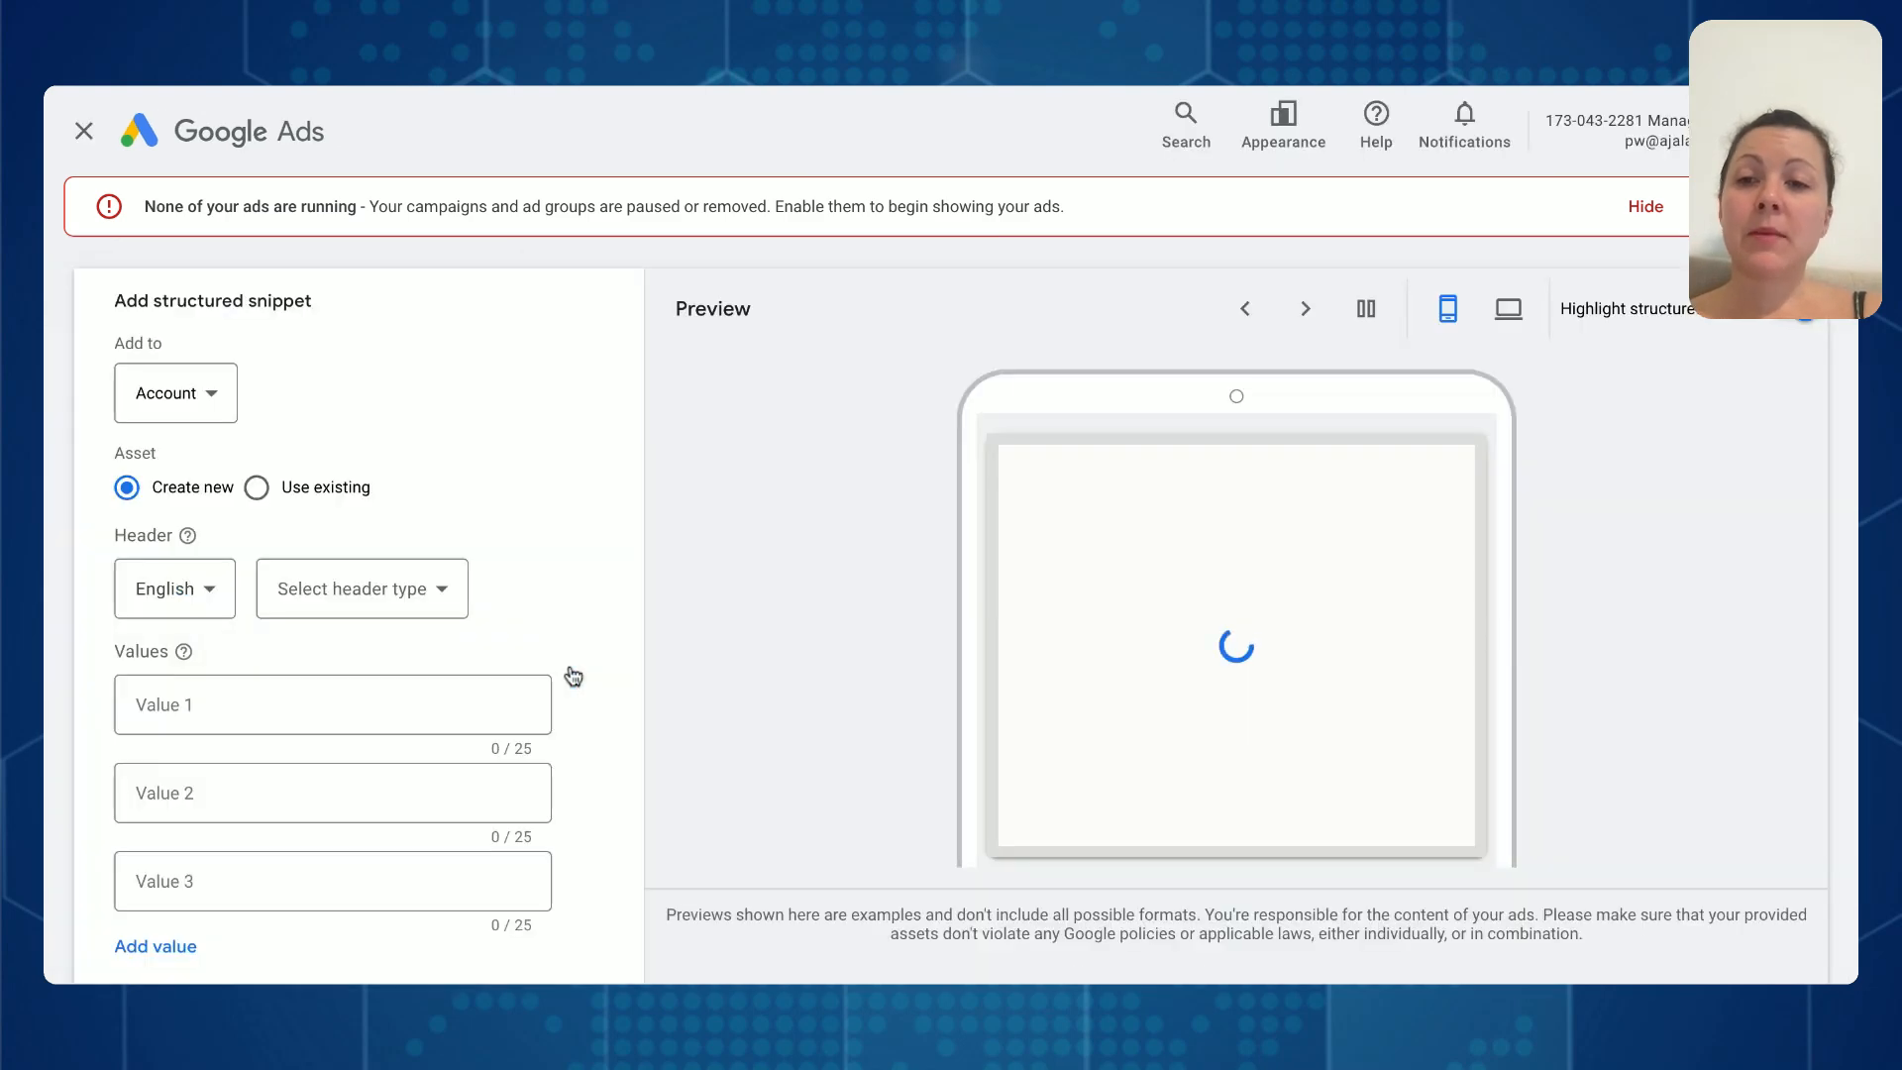
pyautogui.click(419, 596)
pyautogui.scroll(-3, 424, 518)
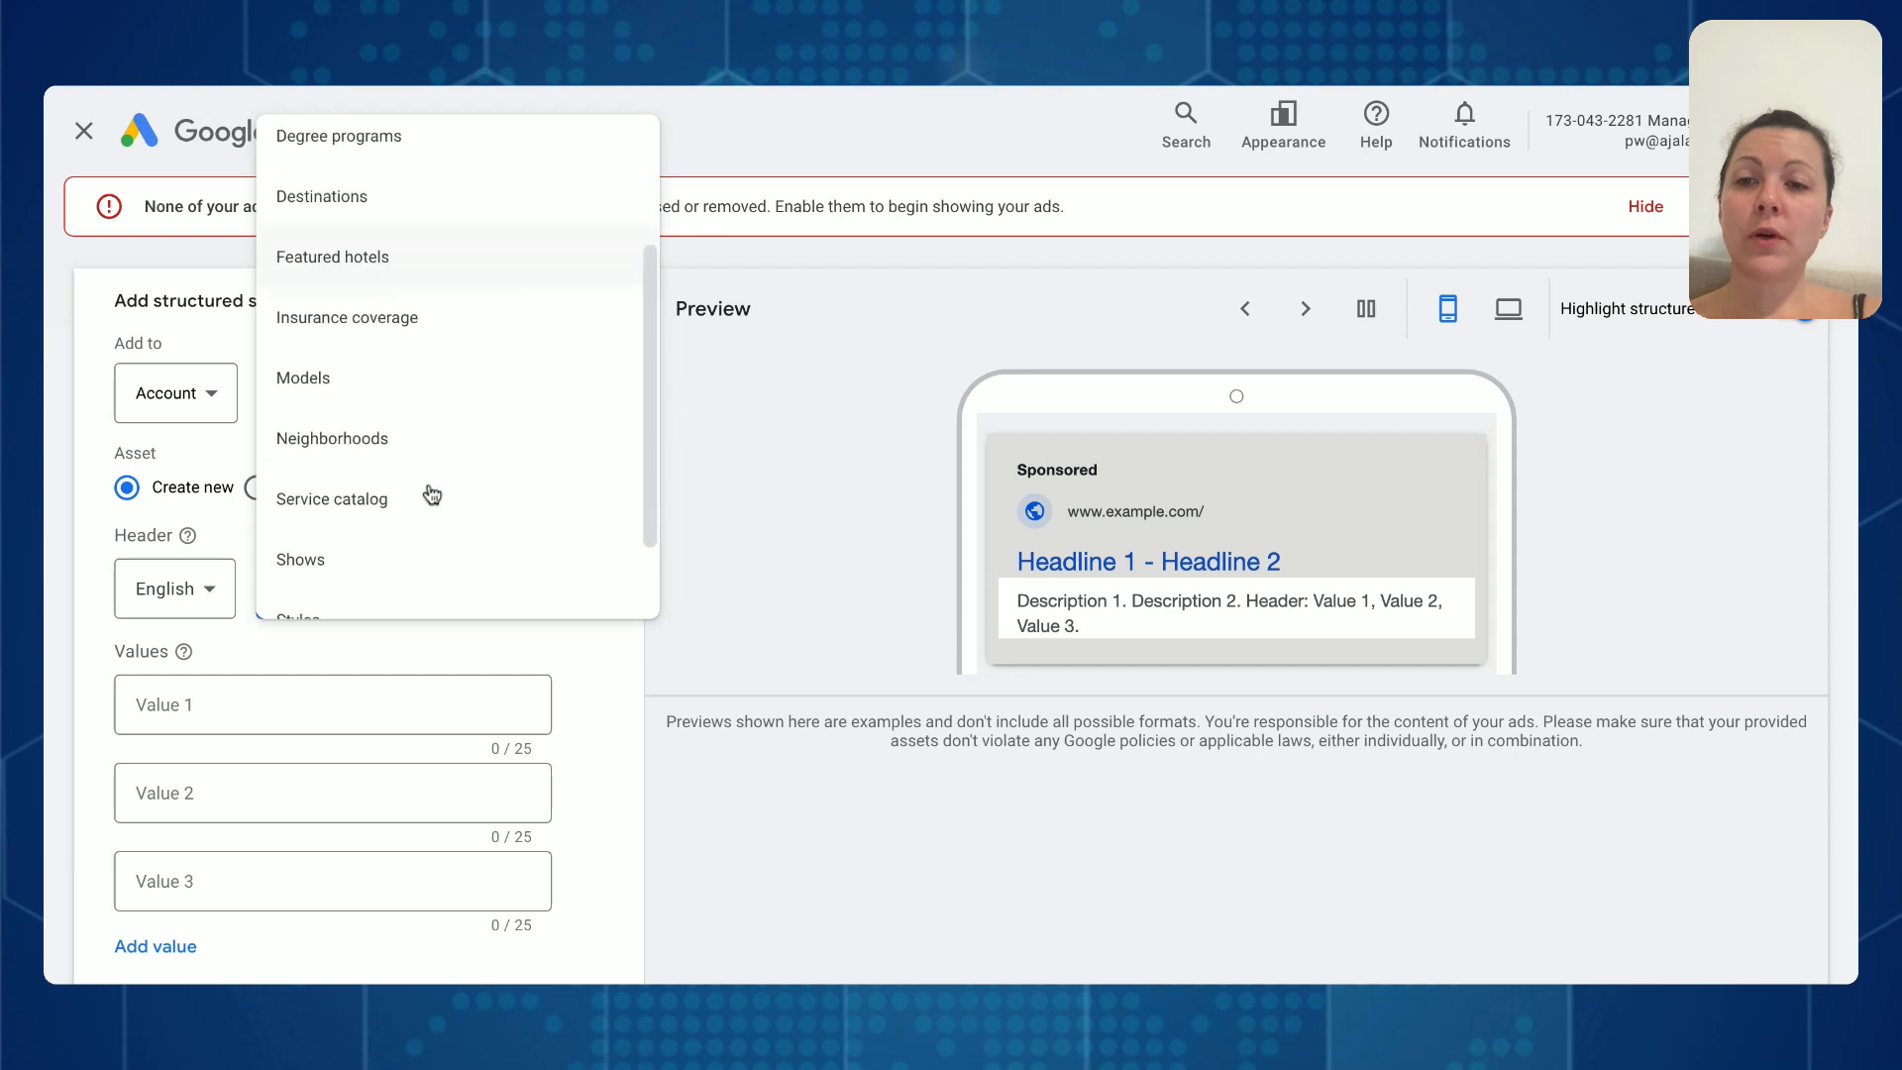
pyautogui.click(425, 388)
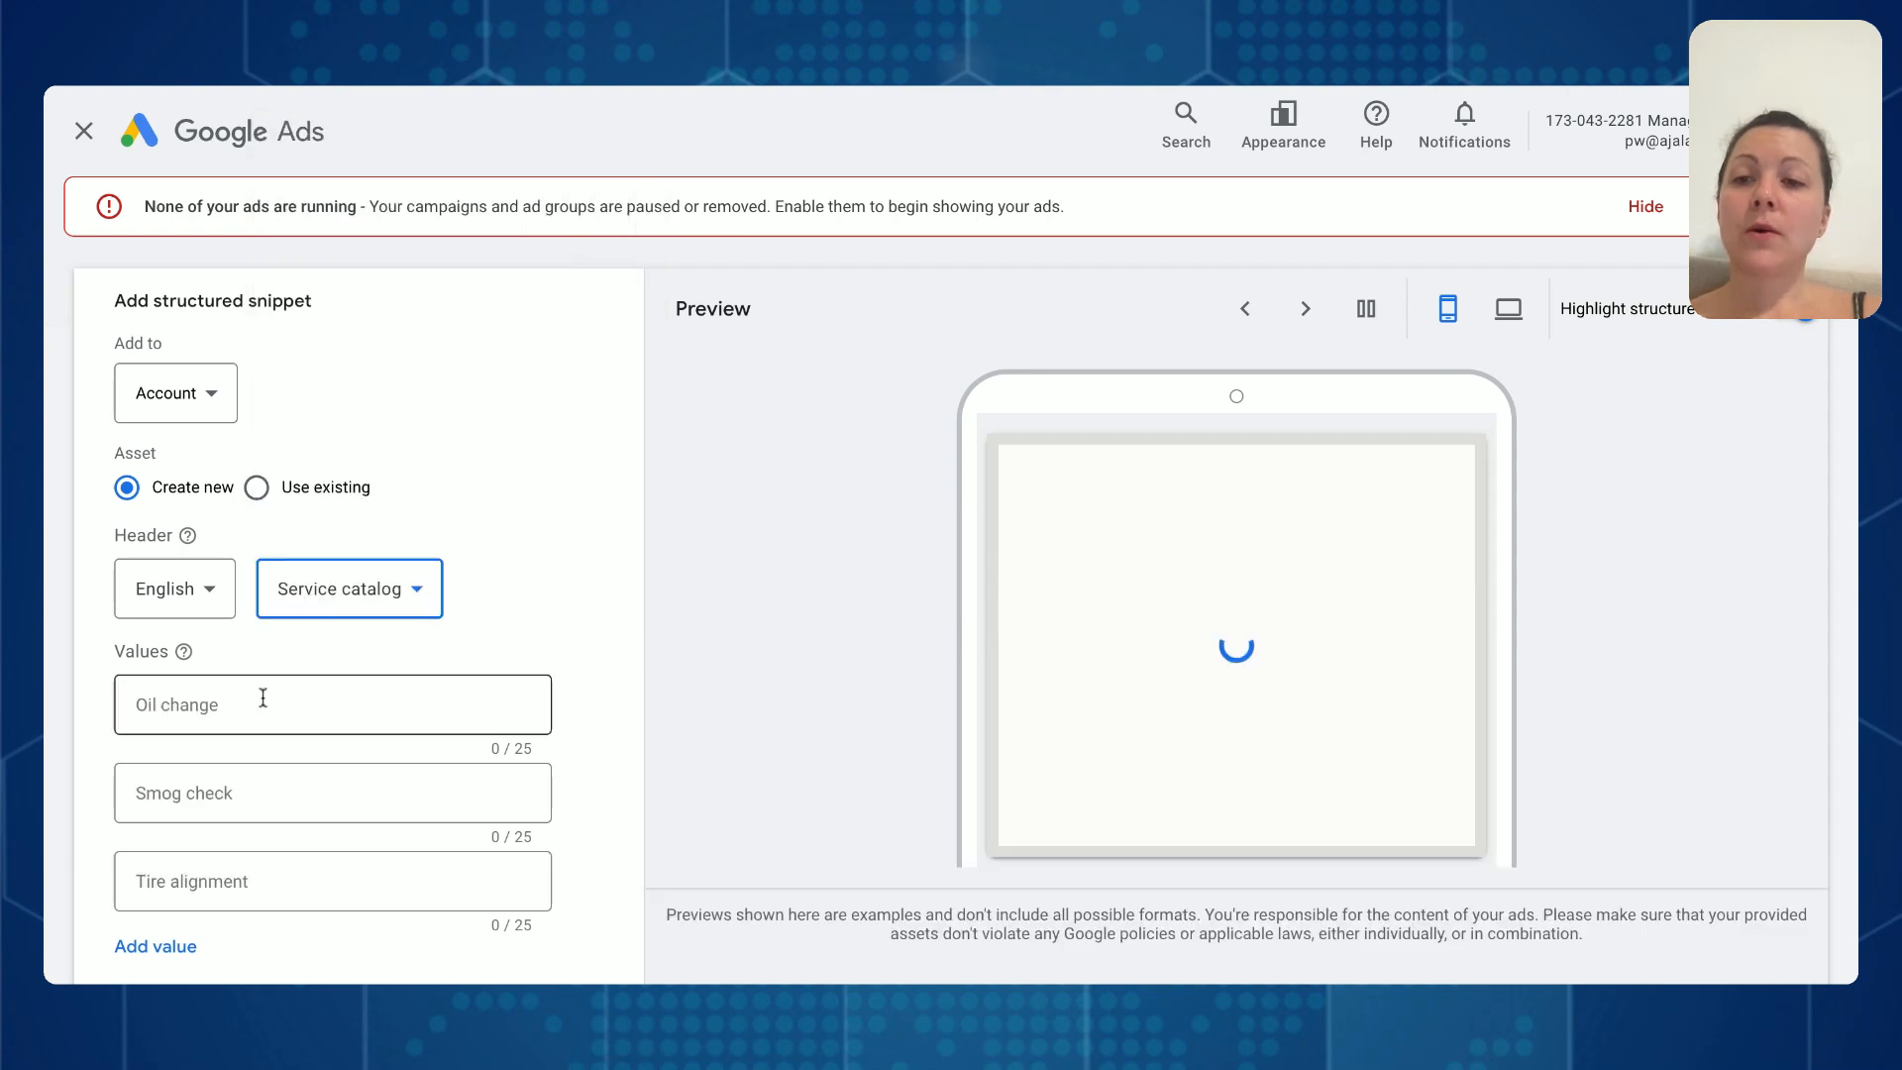
# - Look over the structured snippet's value fields, and discard the new snippet without saving
pyautogui.click(263, 698)
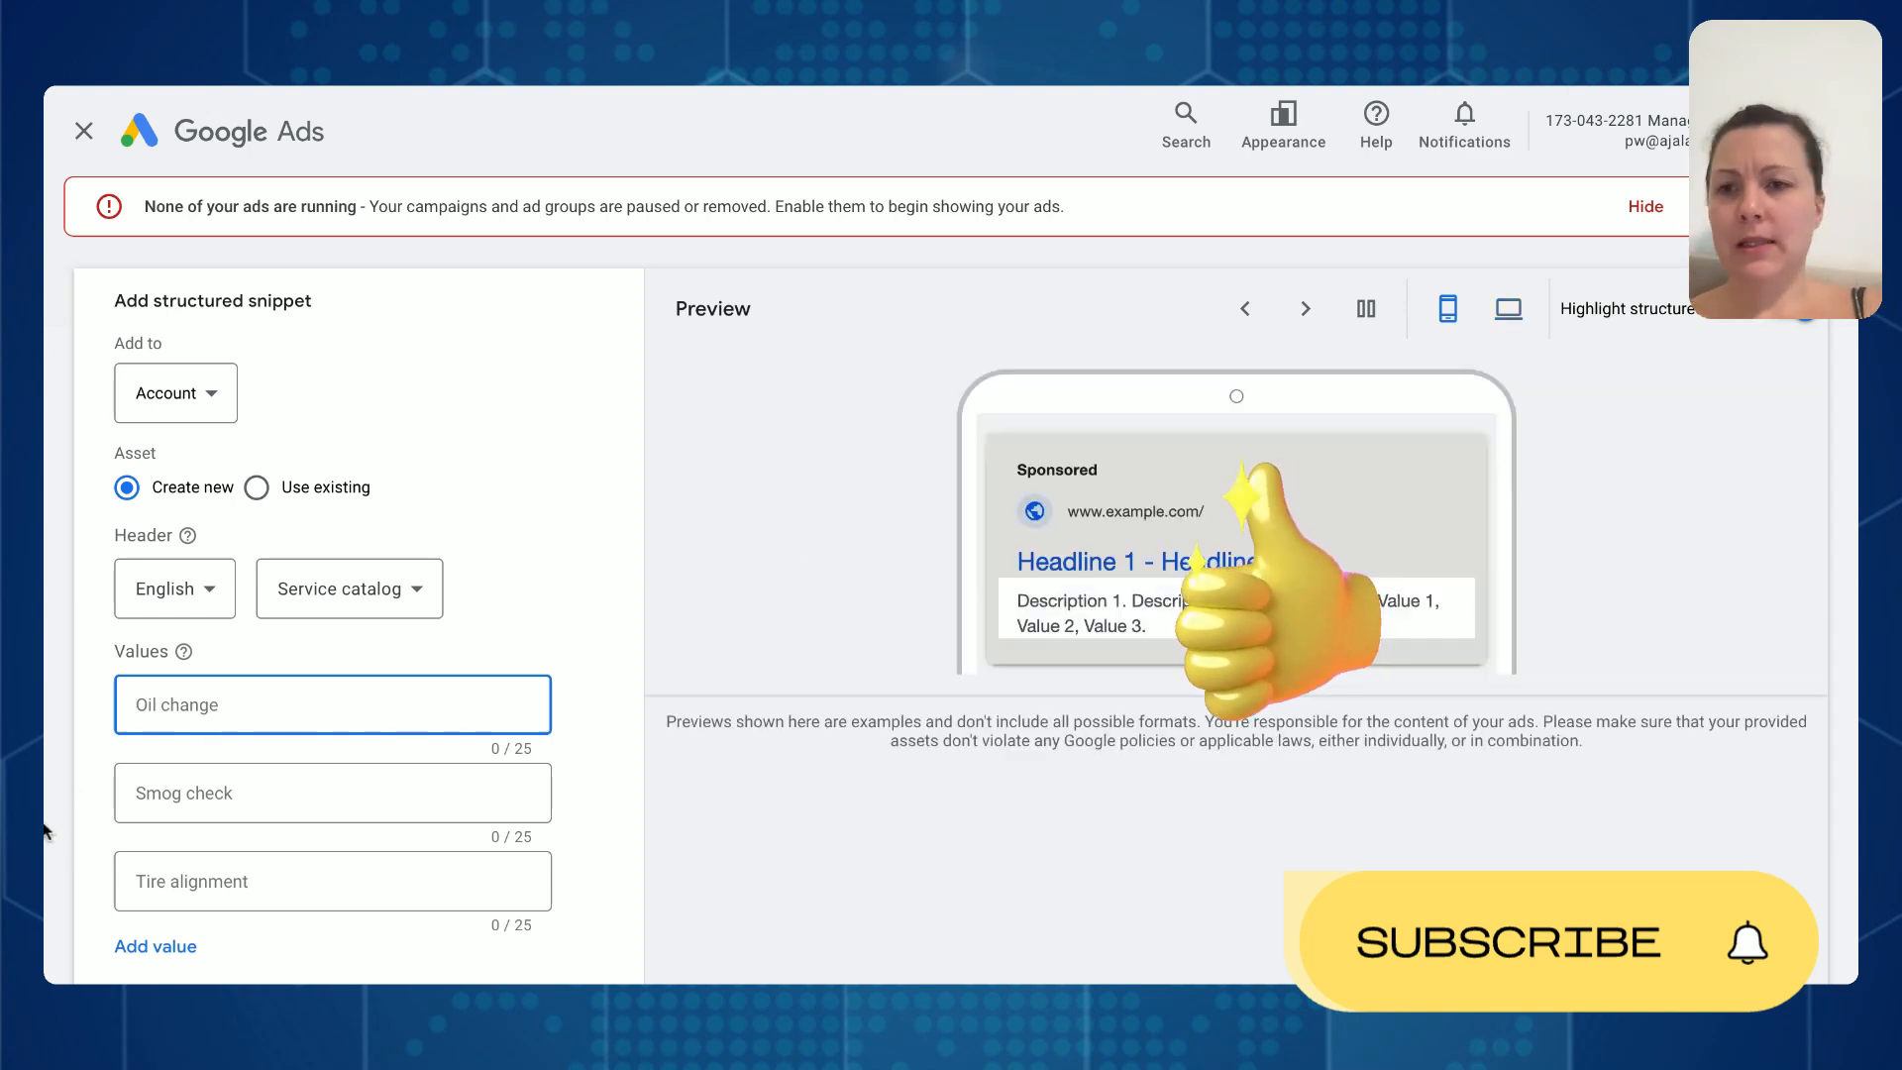
pyautogui.scroll(-2, 57, 819)
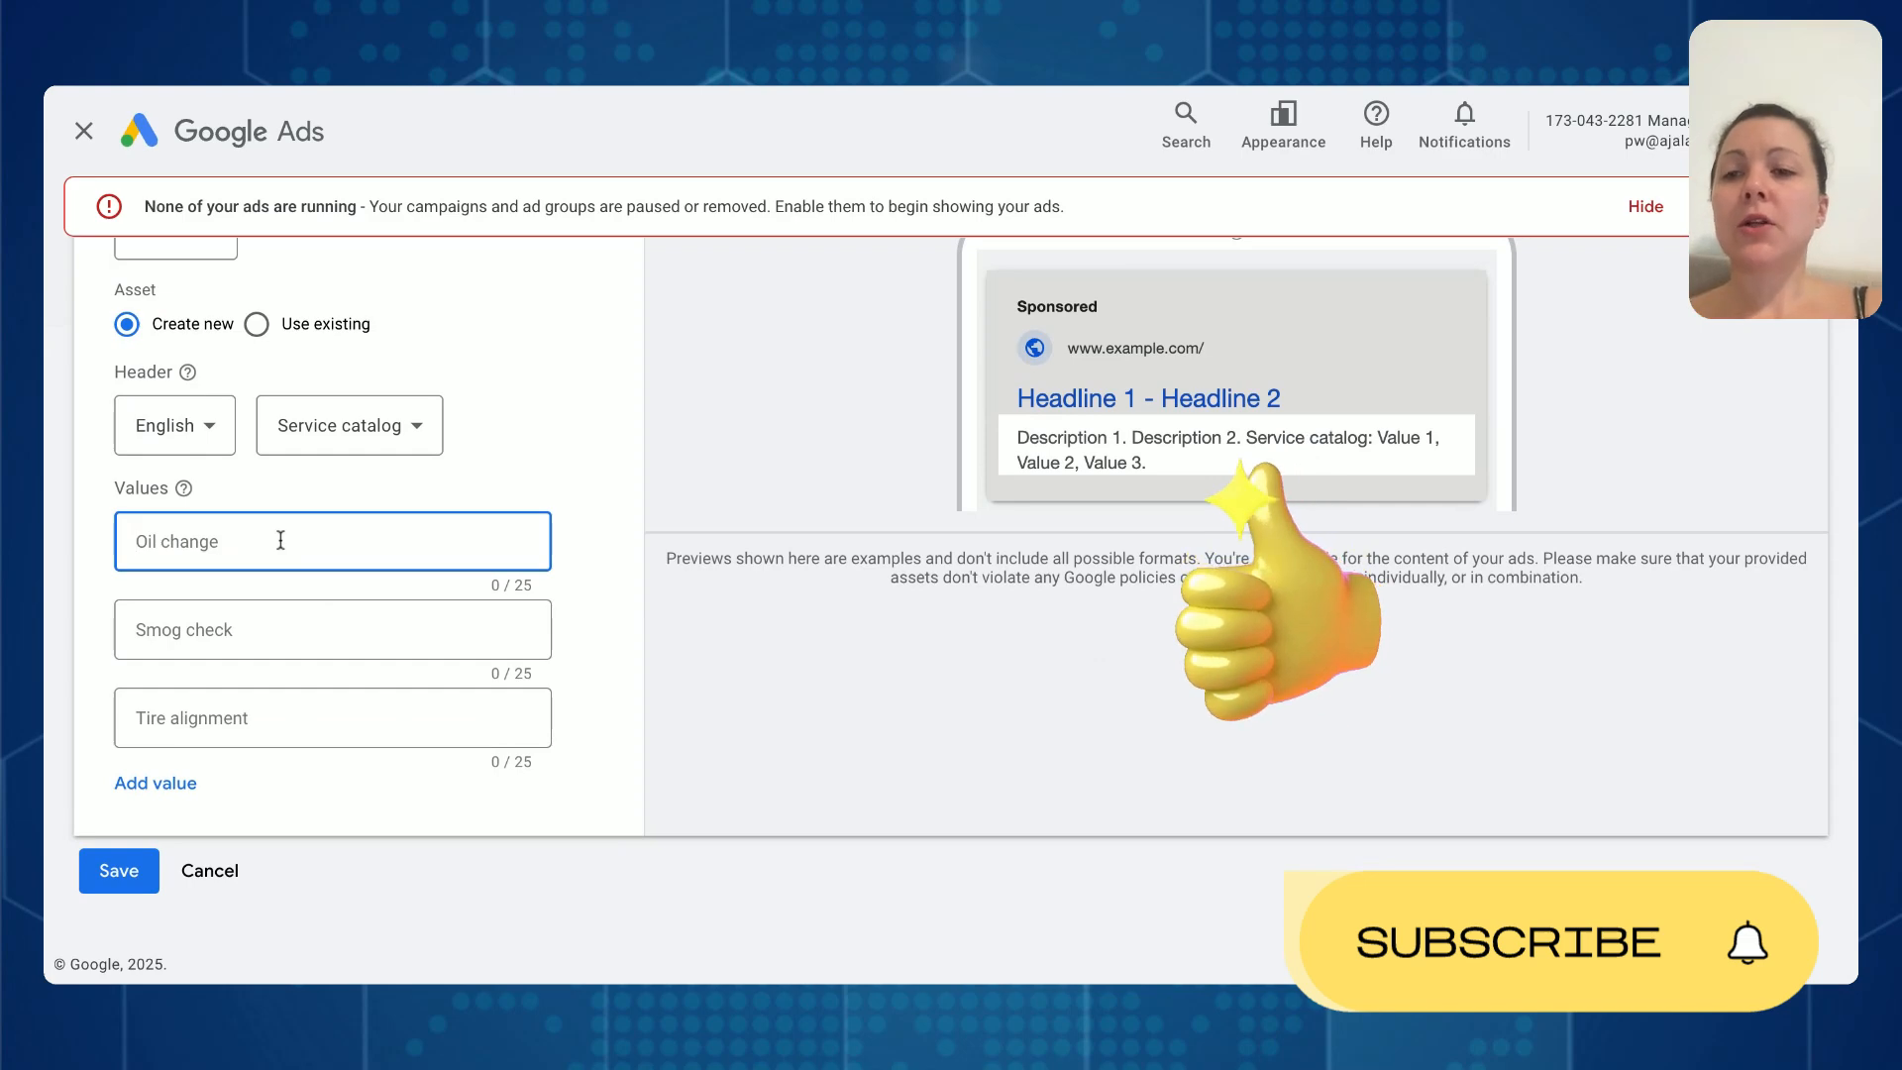
pyautogui.click(203, 870)
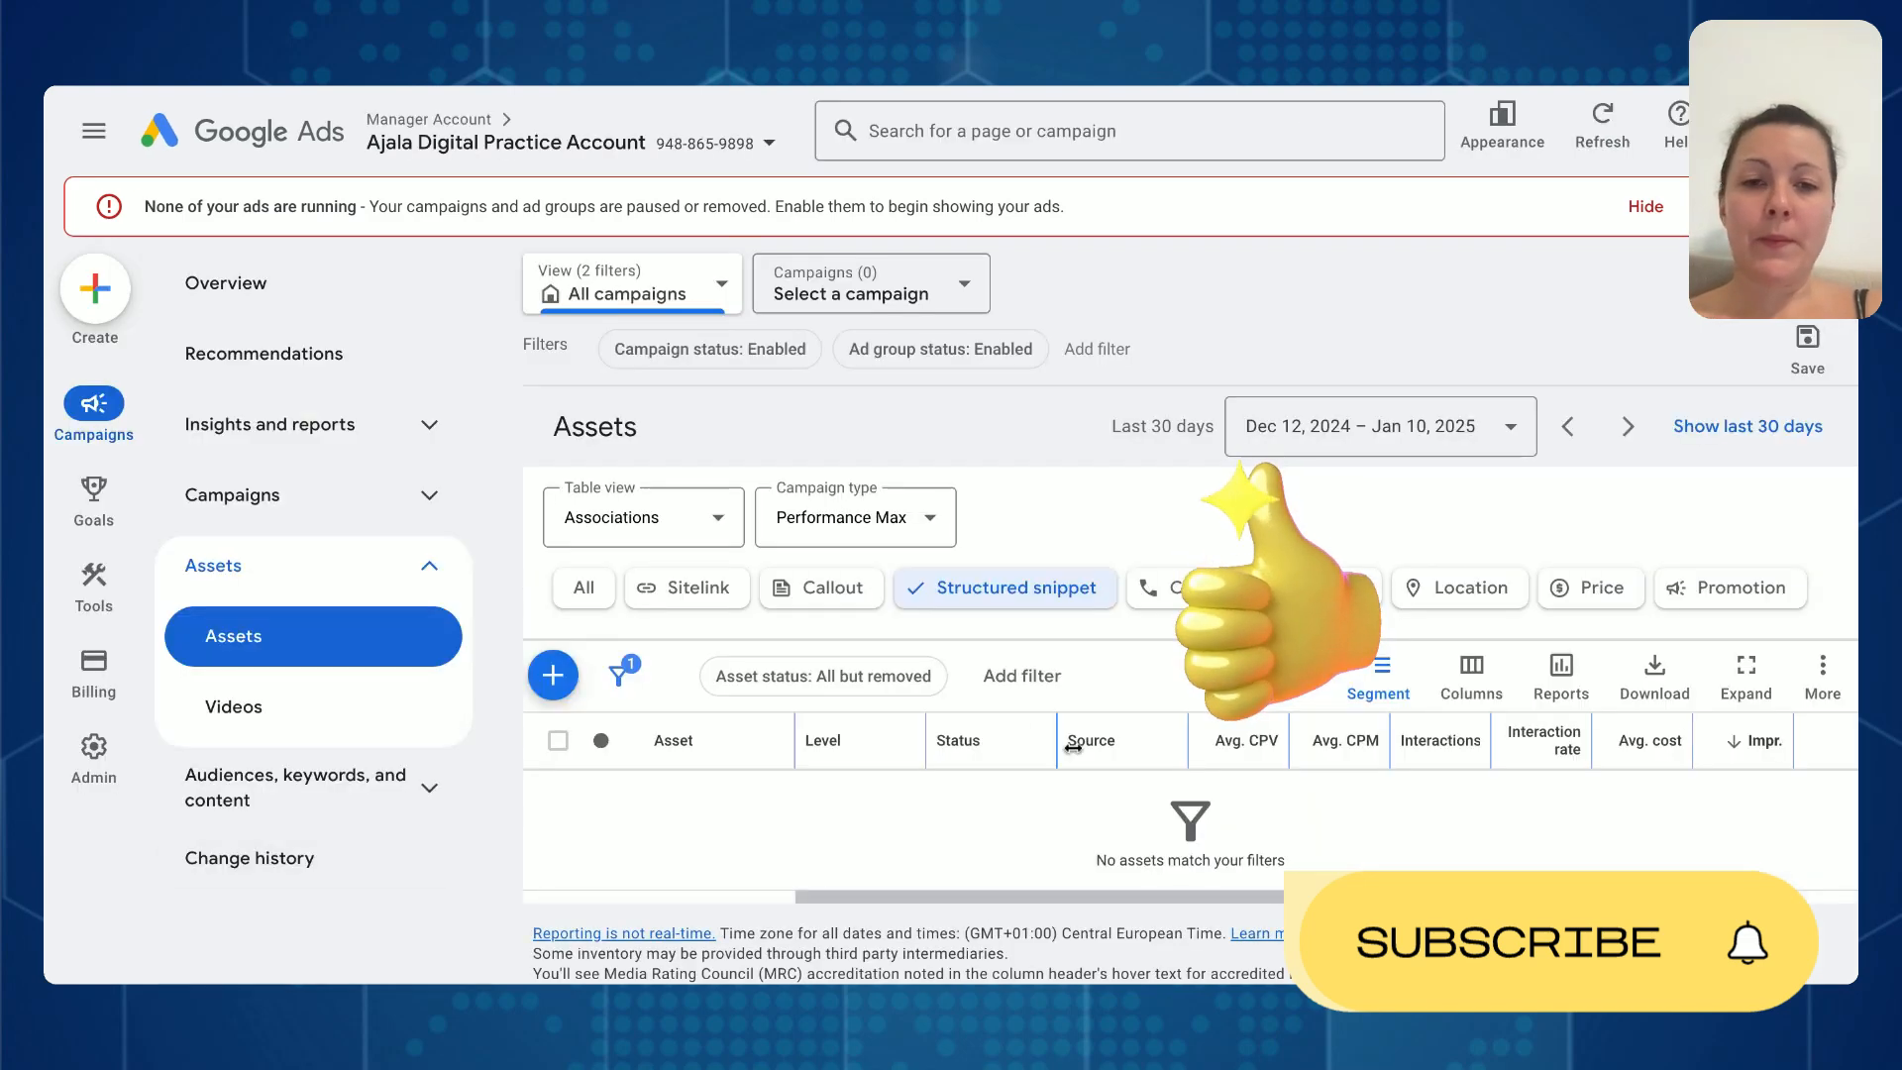
# - Look through the account's call, lead form, location and promotion asset lists
pyautogui.click(1167, 584)
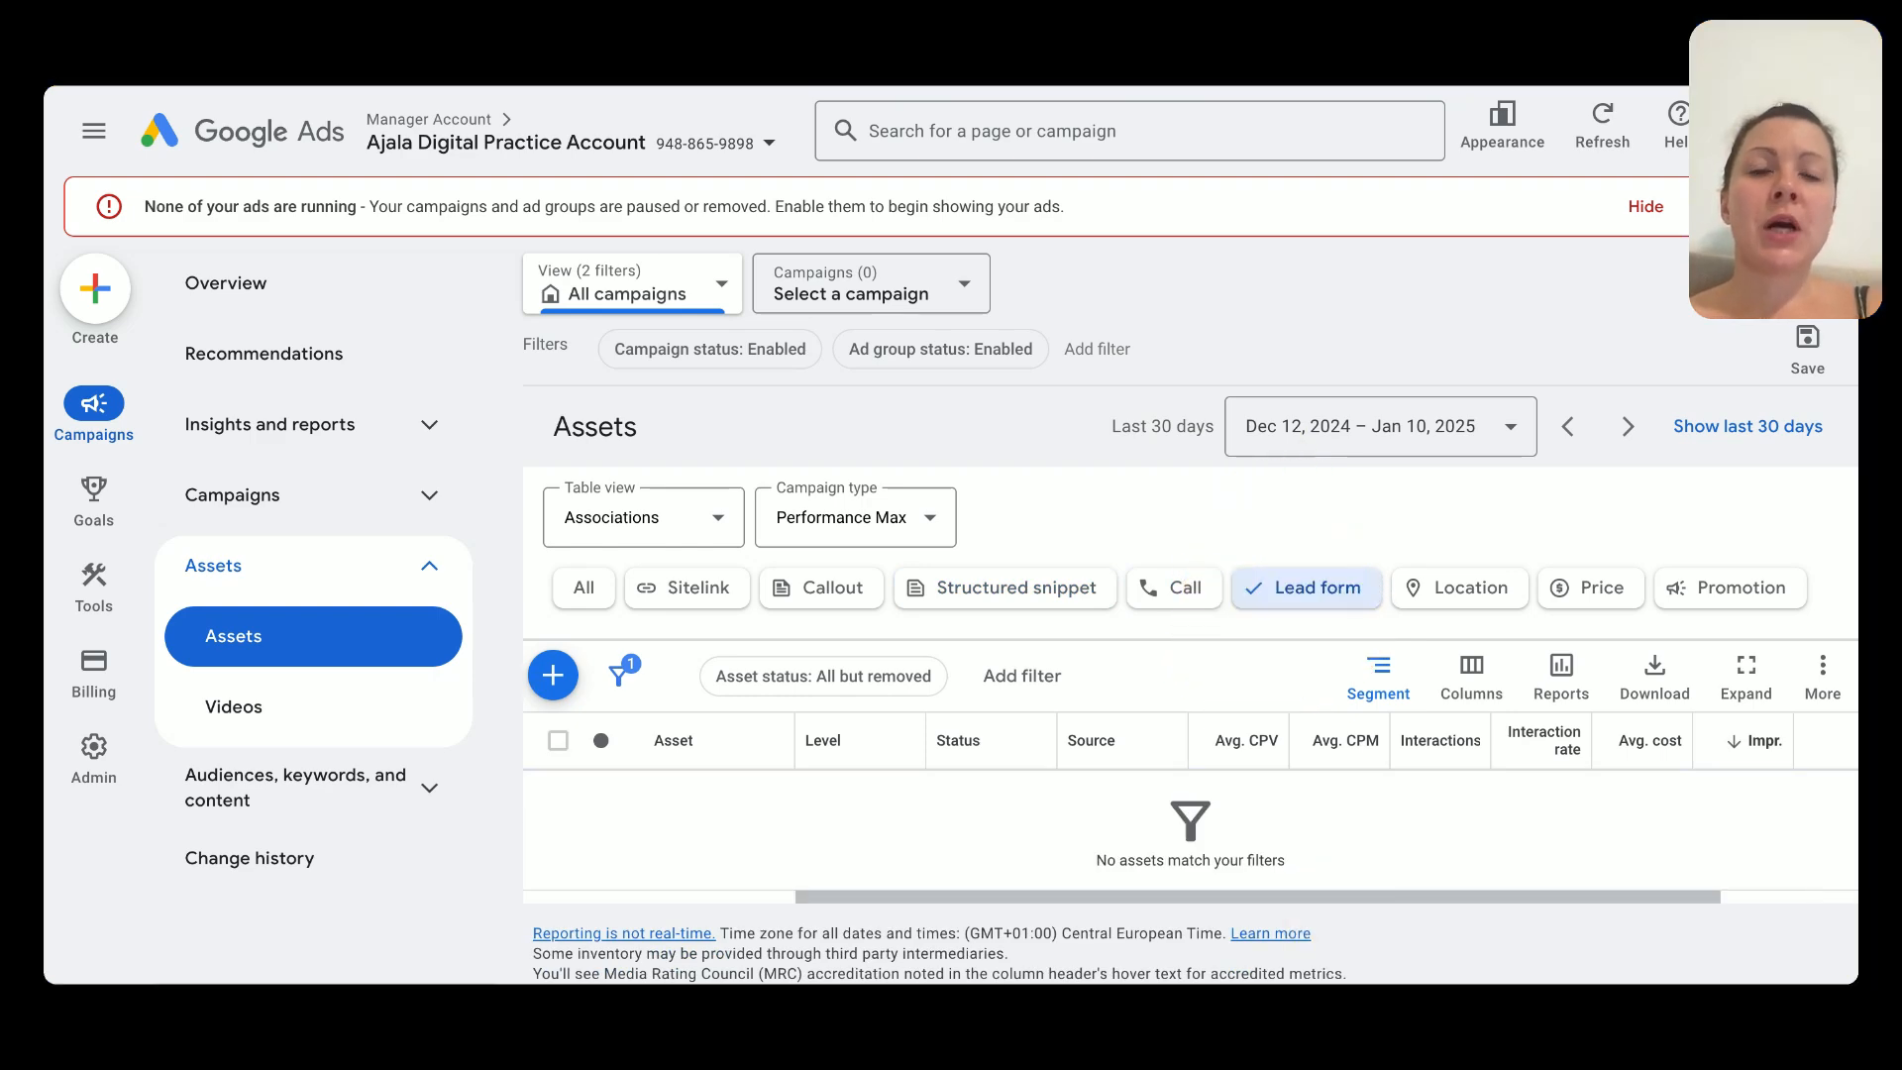
pyautogui.click(1483, 599)
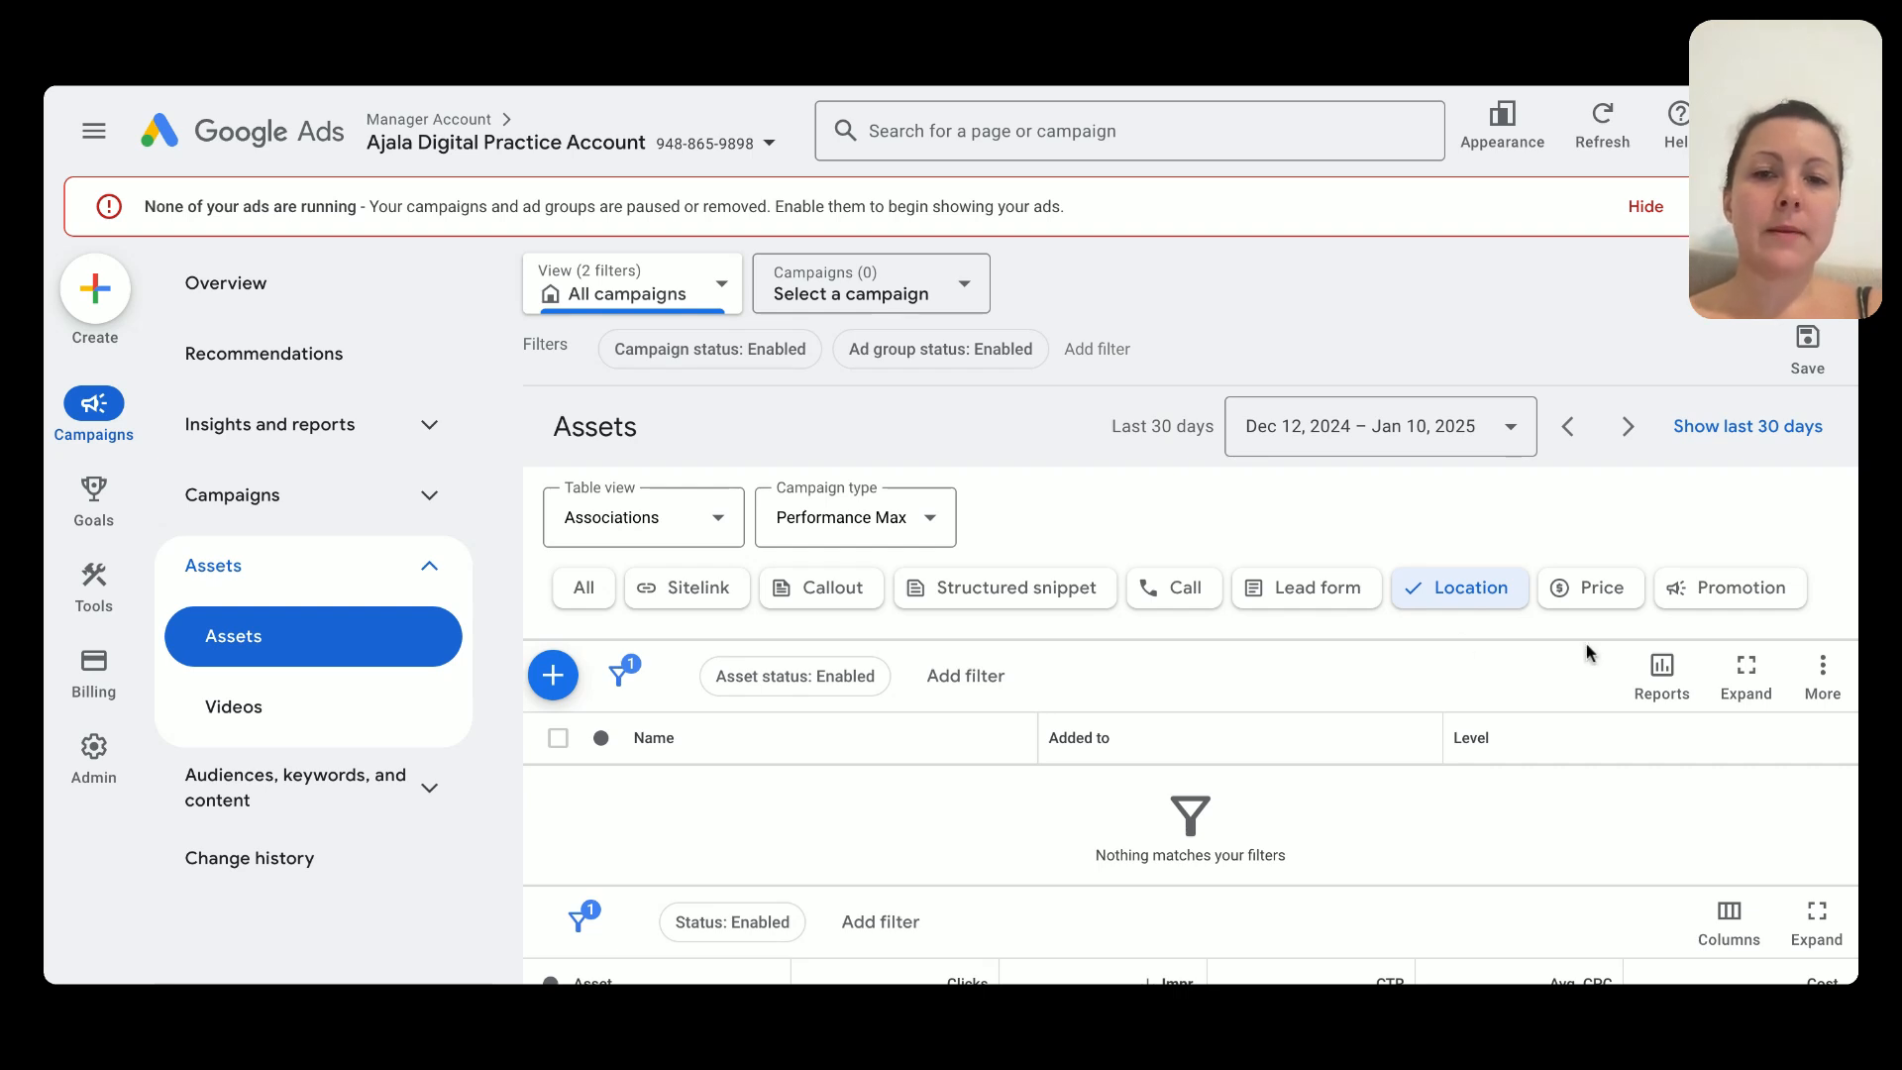
pyautogui.click(1773, 588)
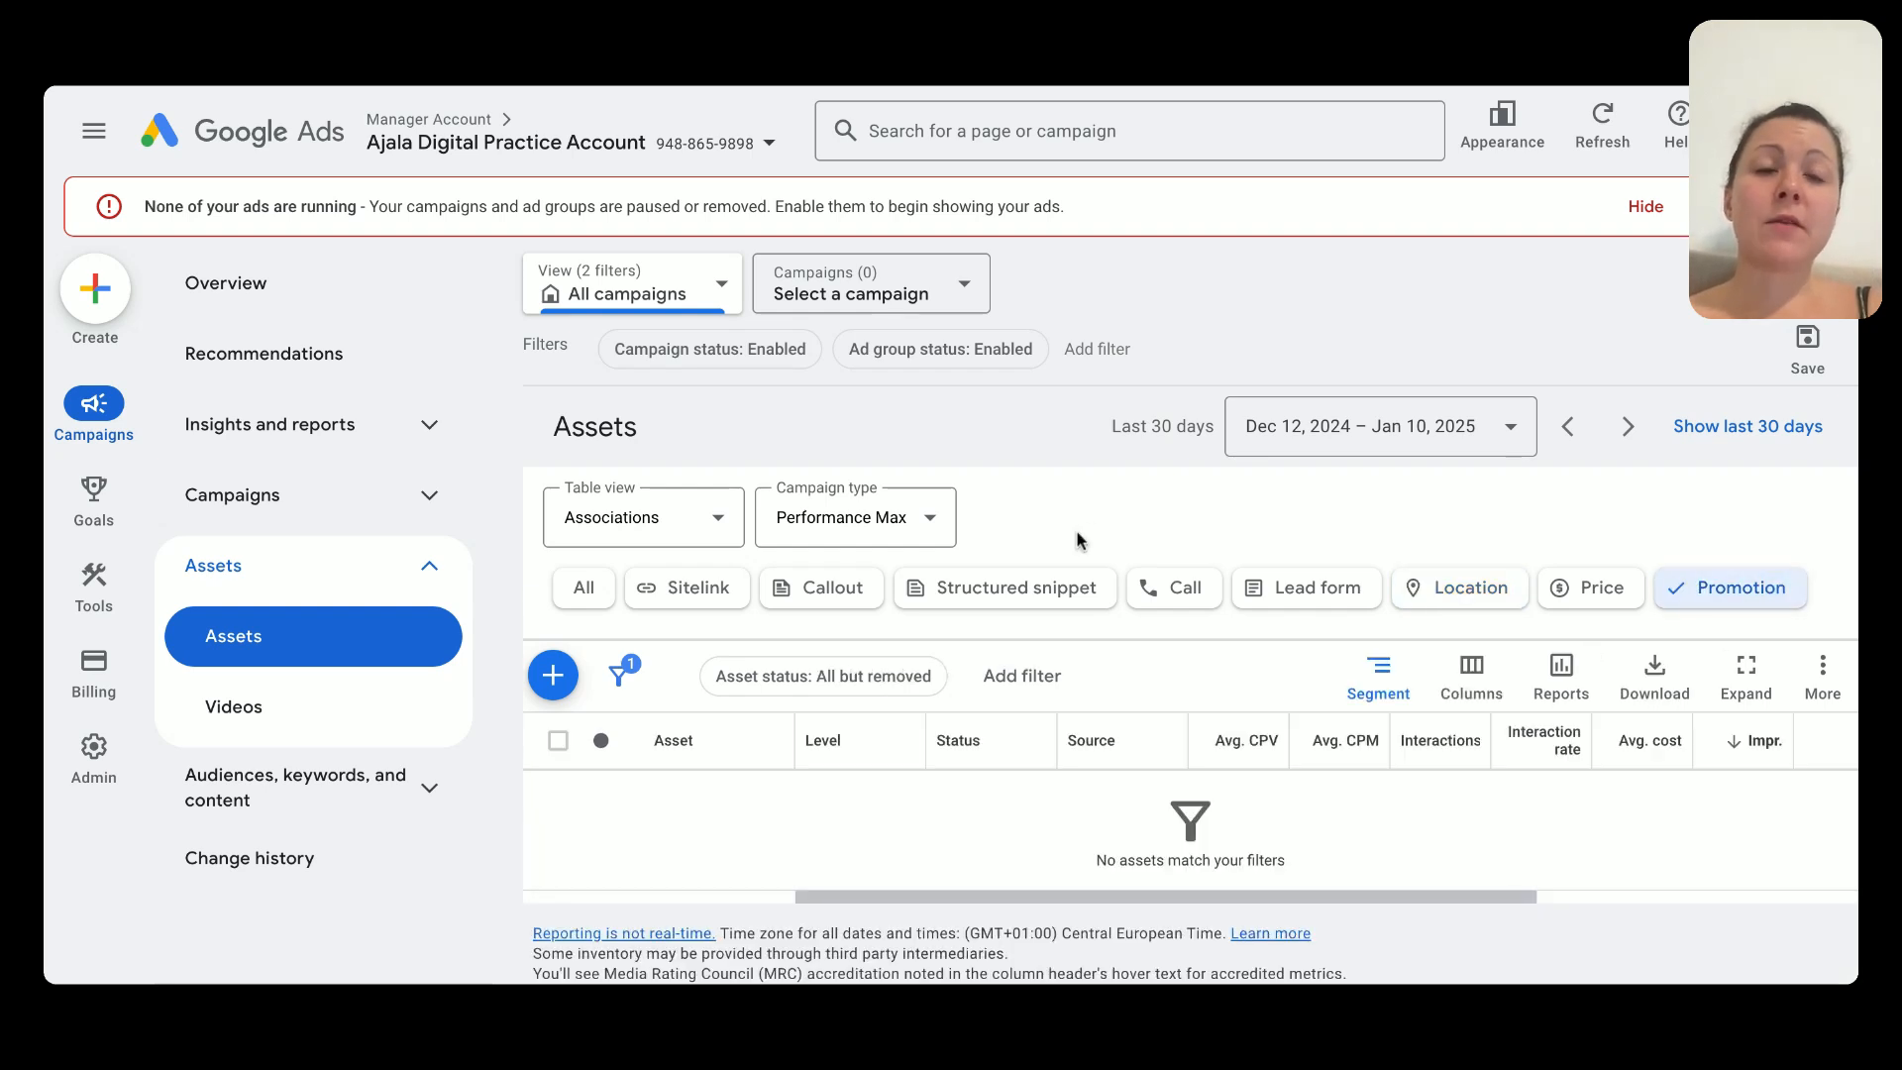